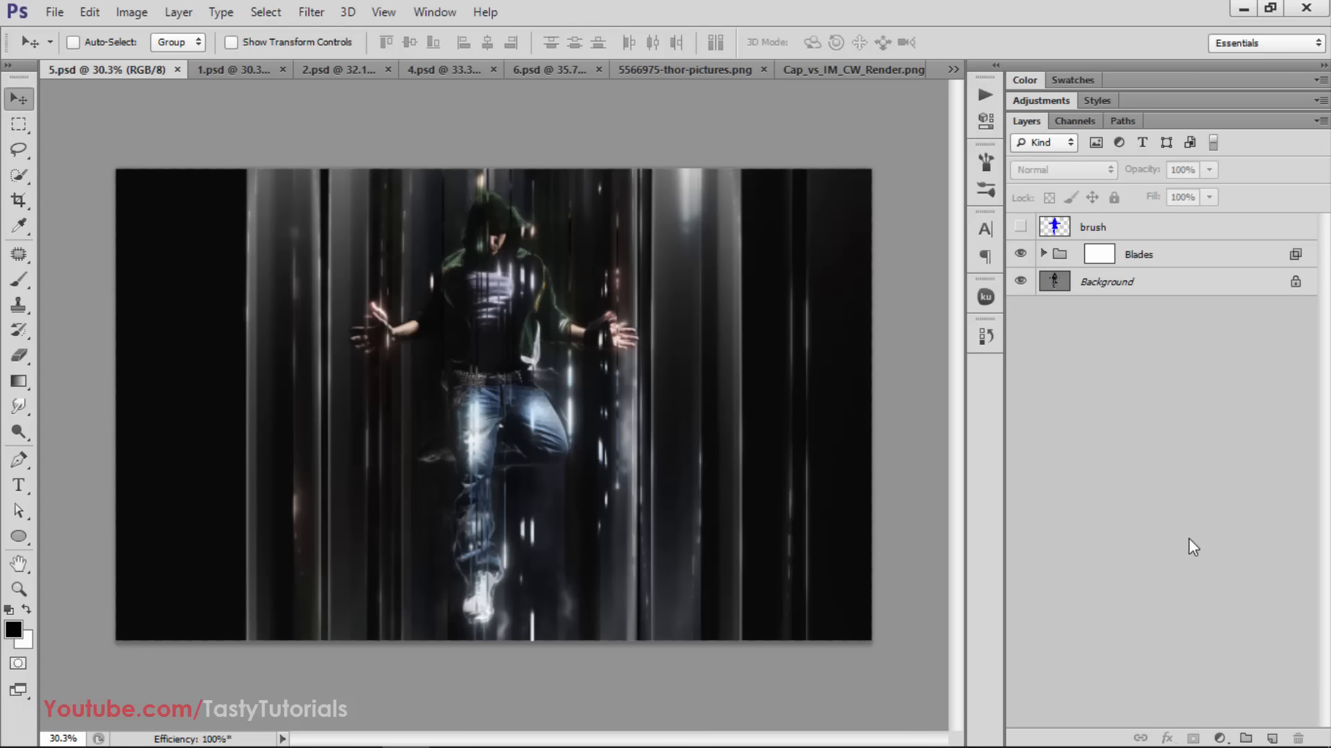
Compare the original photo, the blue brush silhouette and the Blades effect by switching the layers' visibility
click(1021, 256)
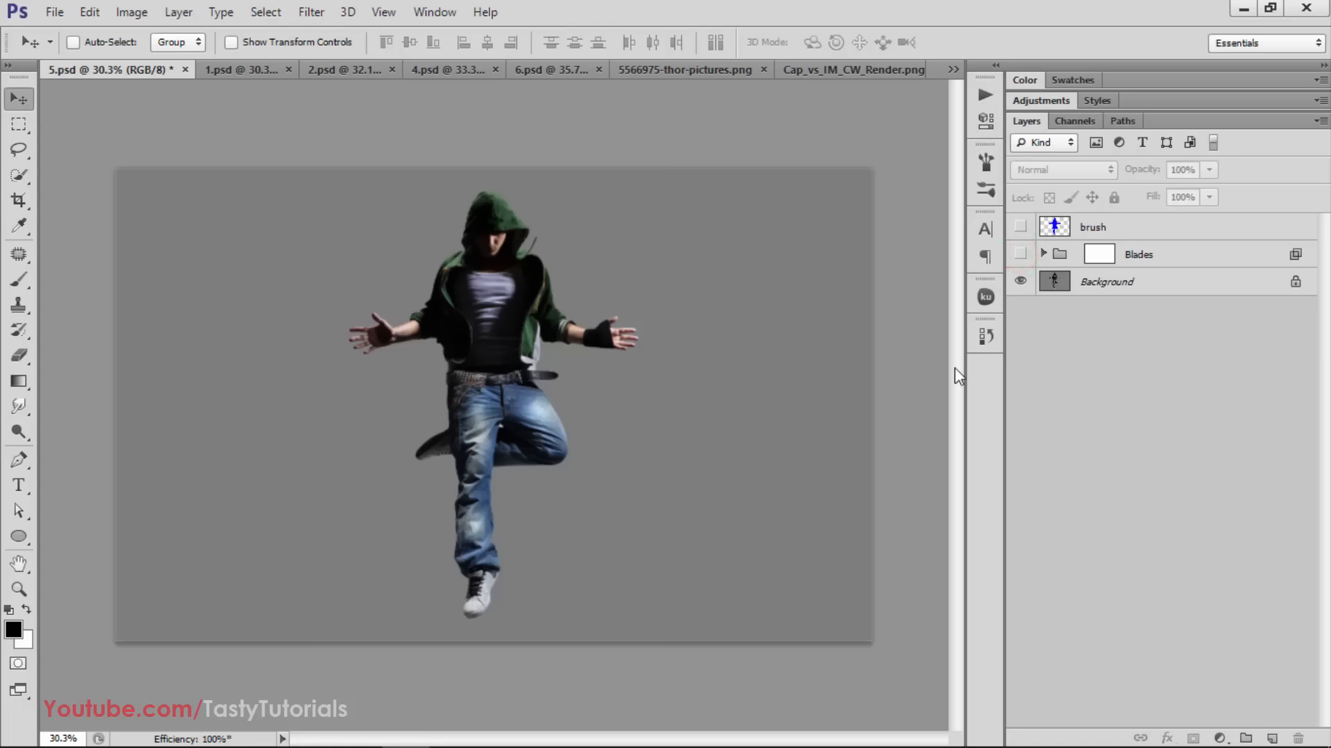
scroll(612, 393, up, 1)
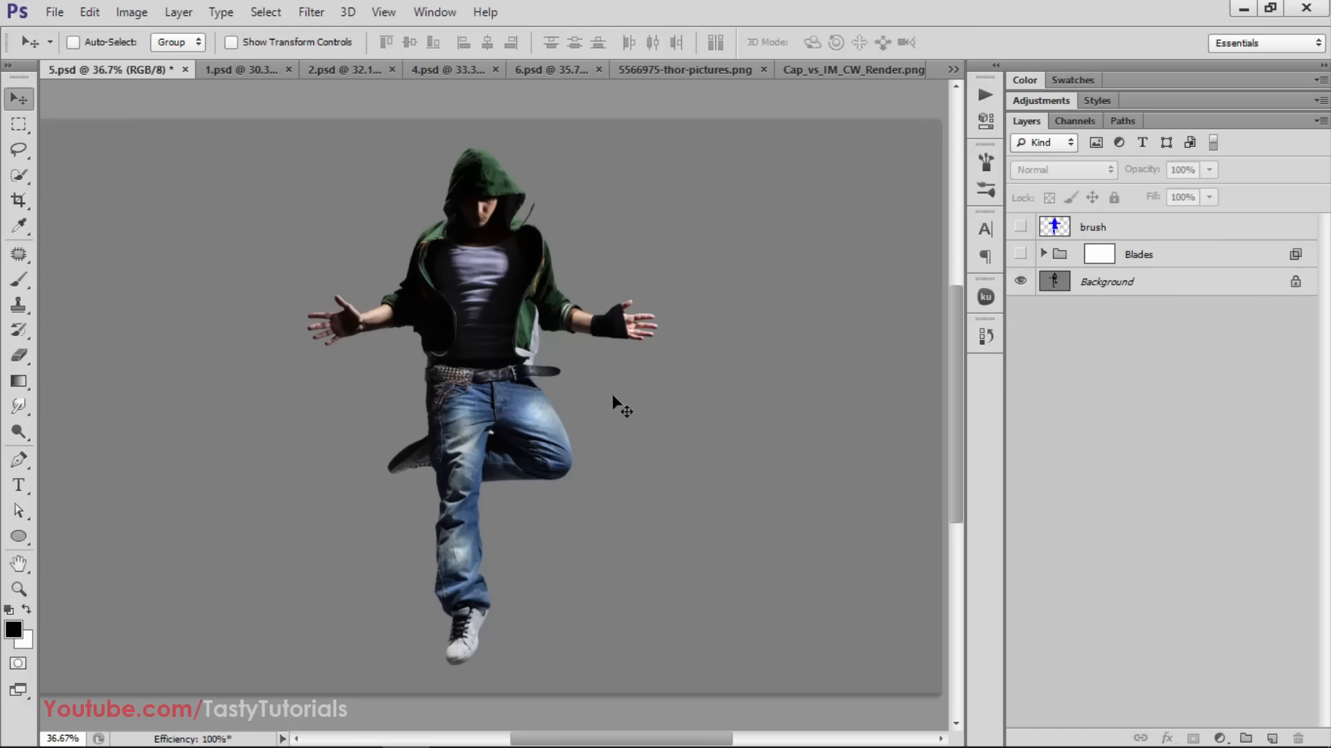
scroll(613, 401, down, 1)
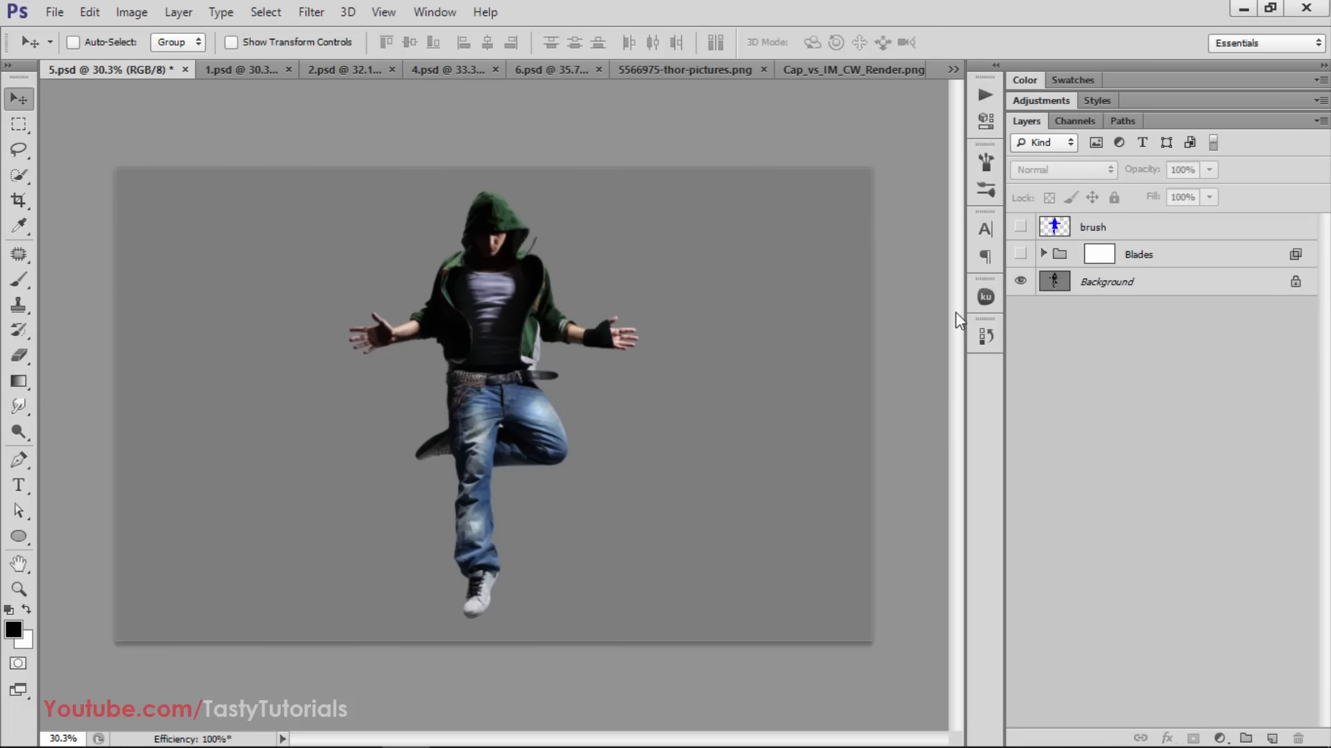
click(1020, 226)
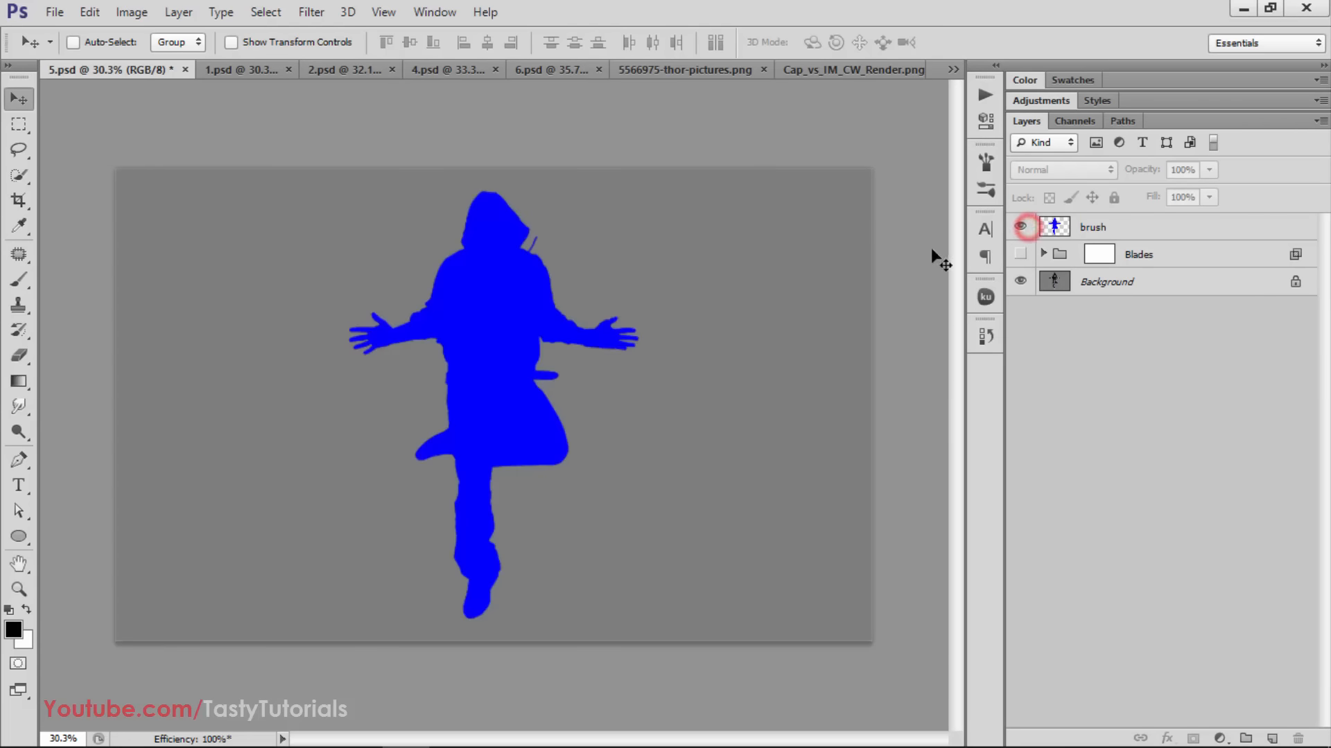
click(1020, 226)
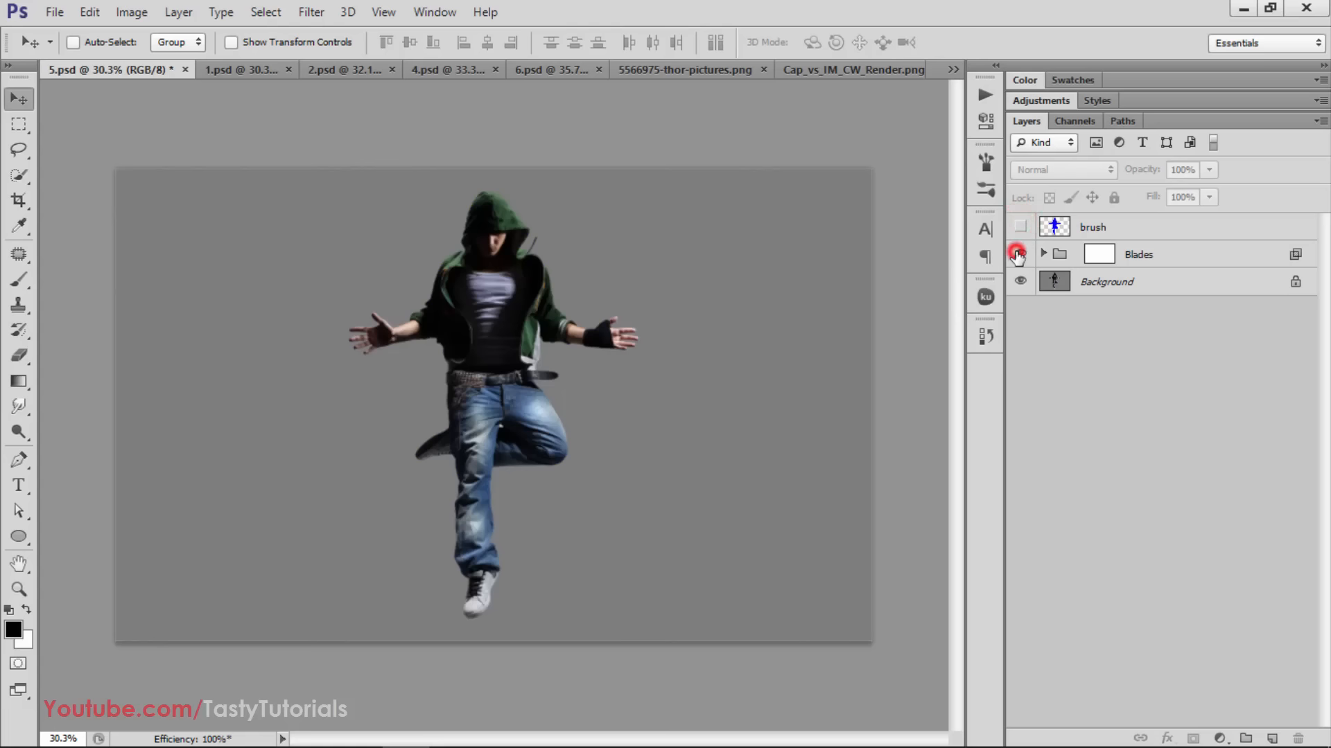
click(1019, 255)
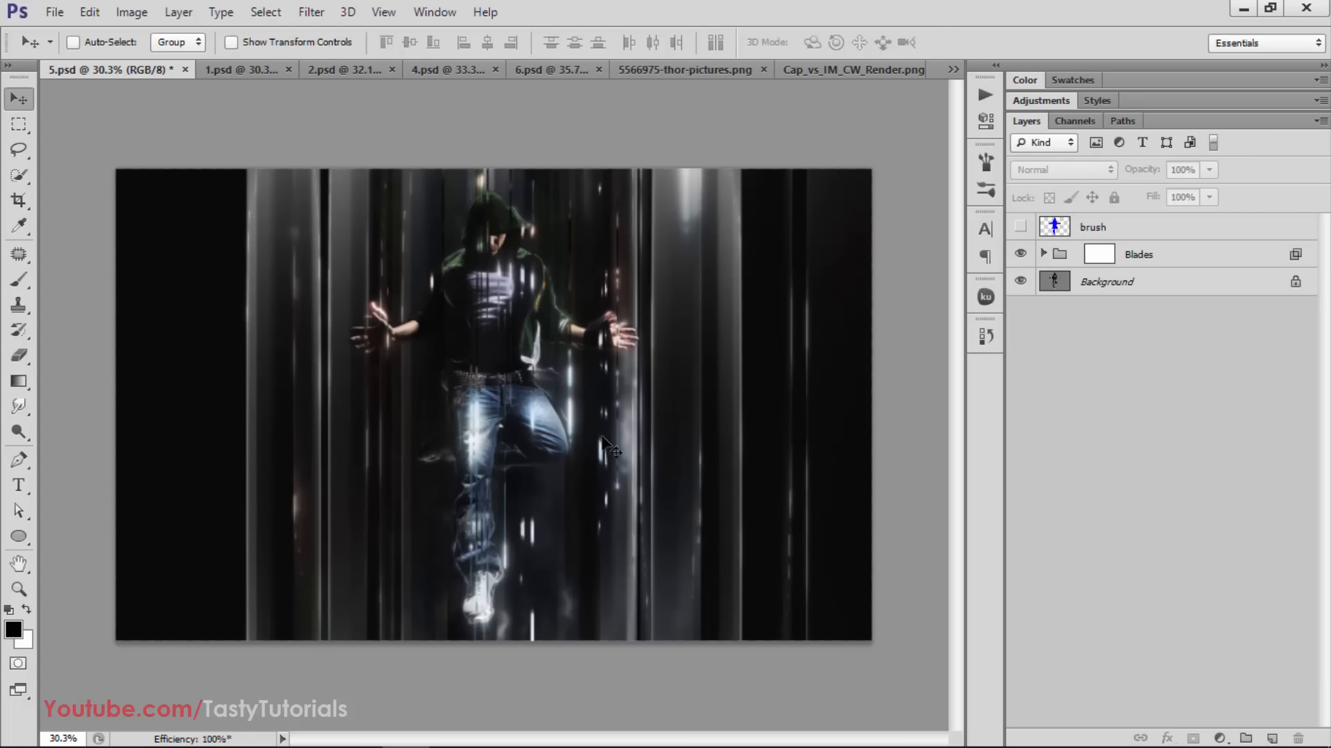
Expand the Blades group and its Color Options subgroup and preview the first four color options
click(1043, 254)
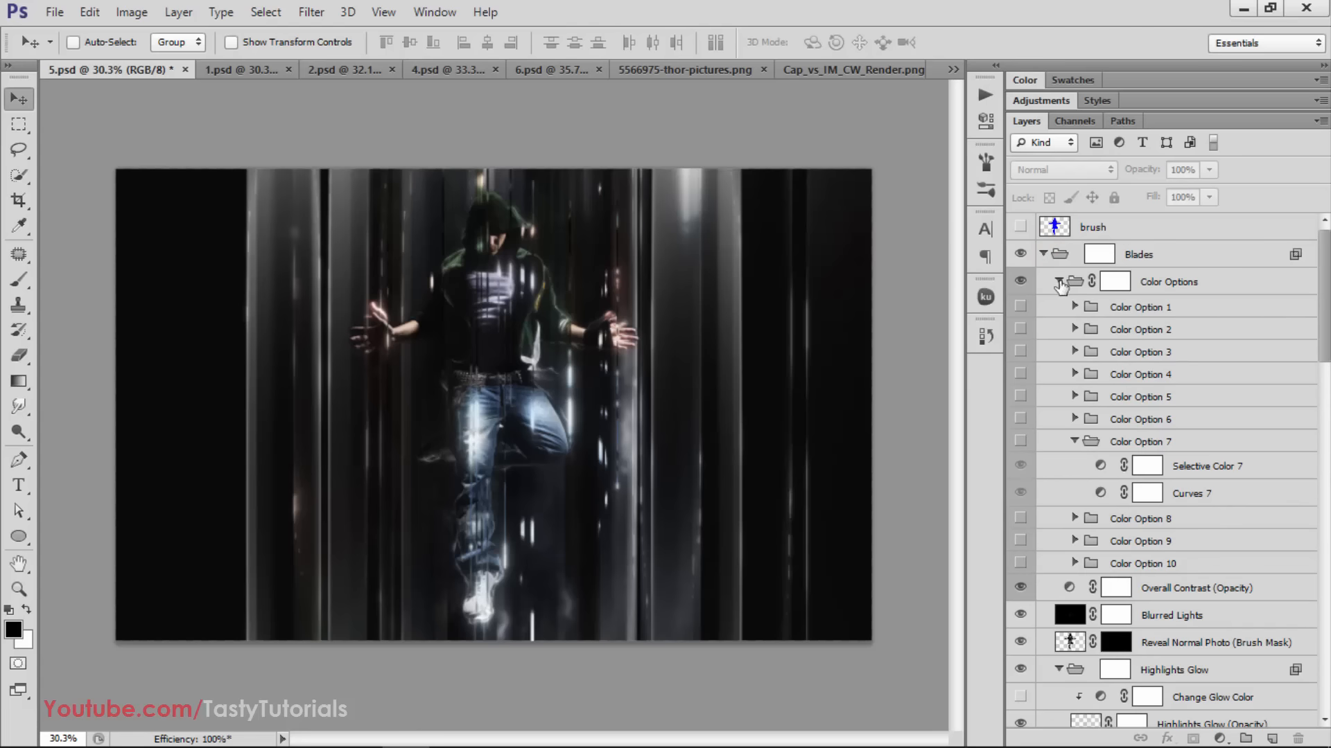
click(1059, 281)
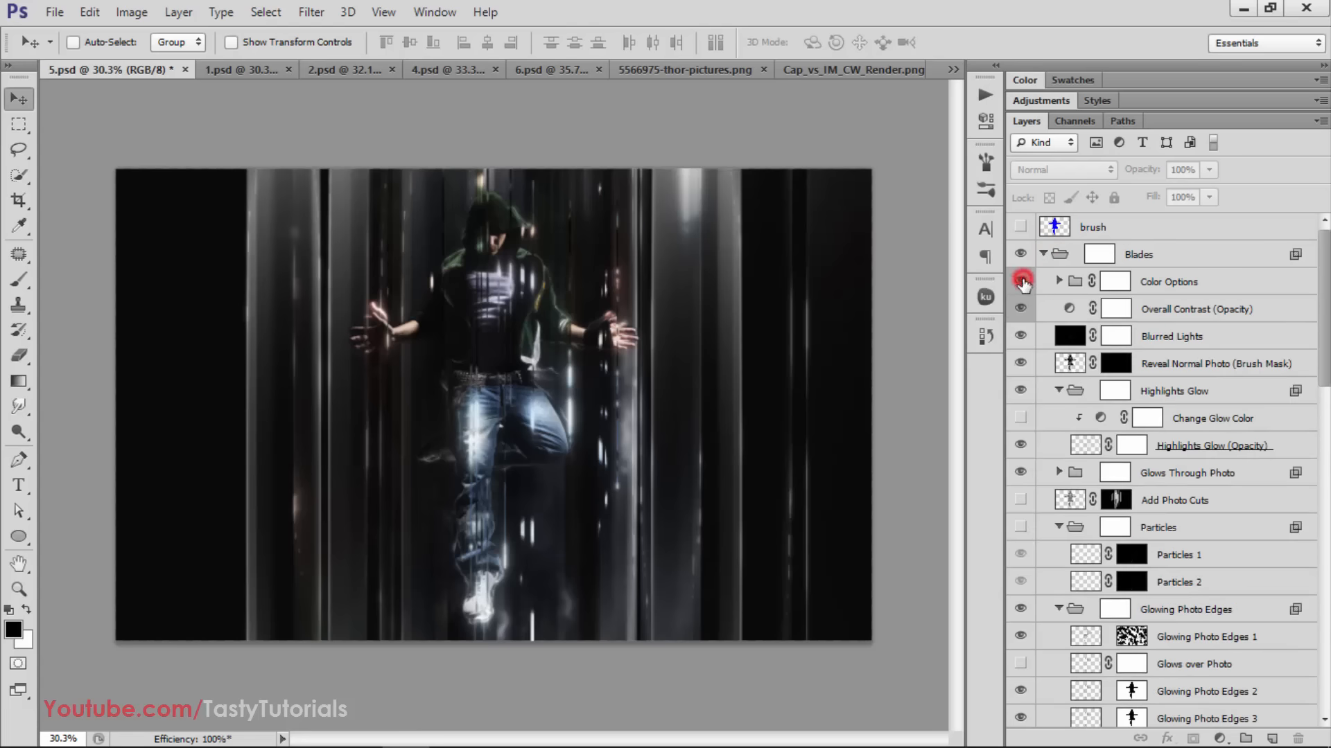
click(1059, 281)
click(1021, 310)
click(1023, 313)
click(1020, 341)
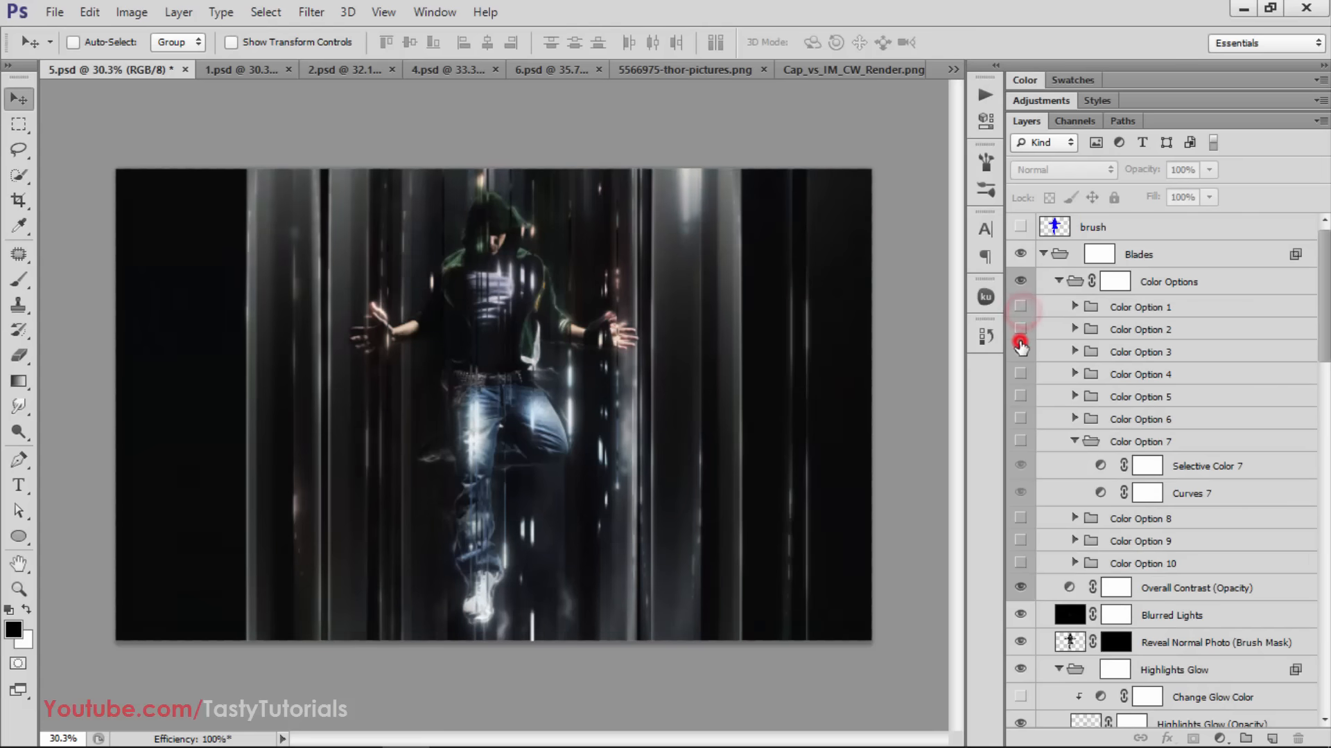
click(1019, 341)
click(1017, 365)
click(1017, 367)
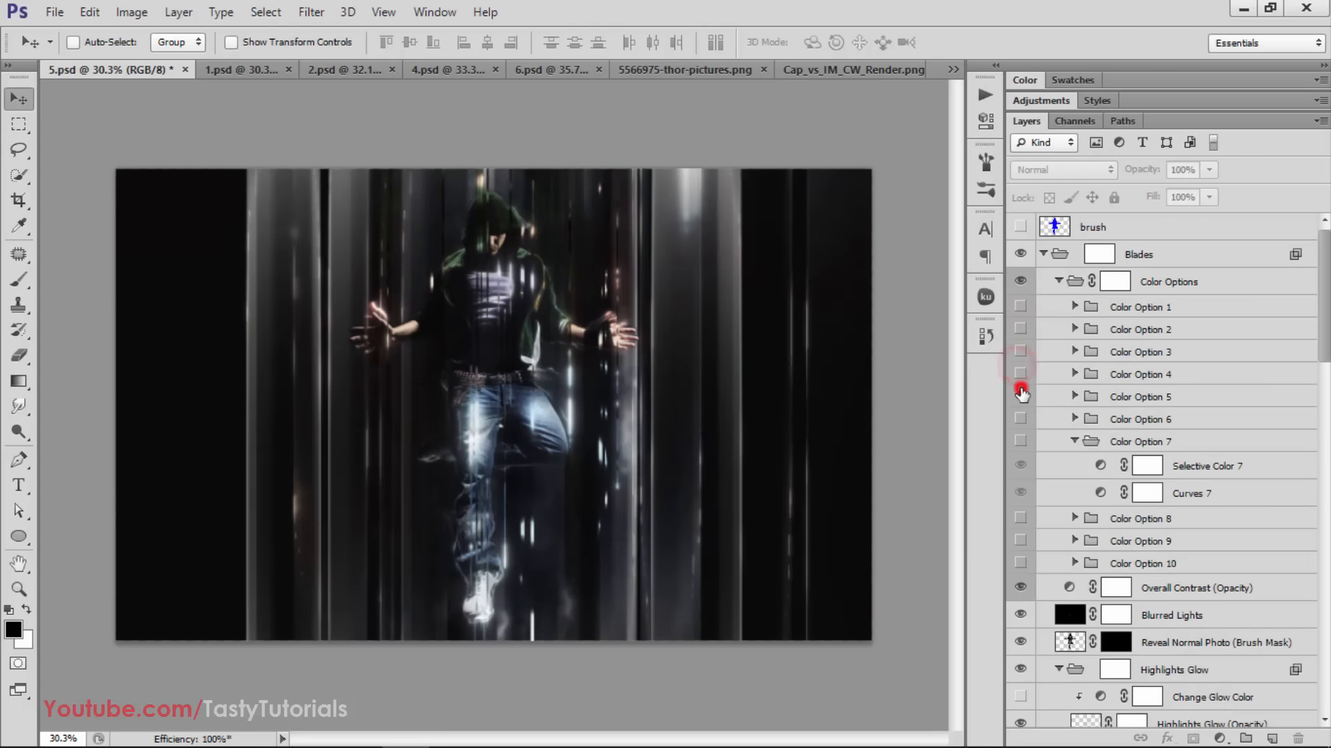
Make the Color Option 5 and Color Option 6 groups visible, checking each one's effect on the image
click(1021, 390)
click(1021, 390)
click(1022, 391)
click(1021, 395)
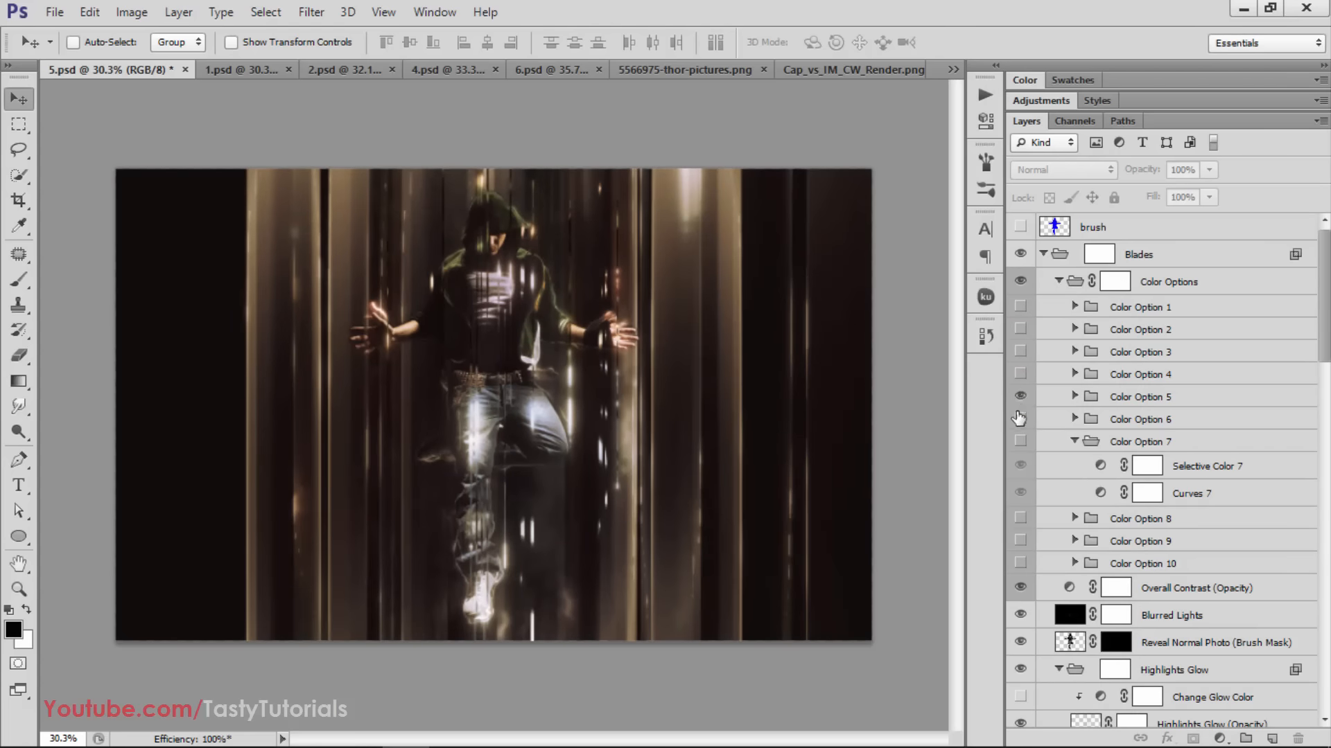
click(1017, 420)
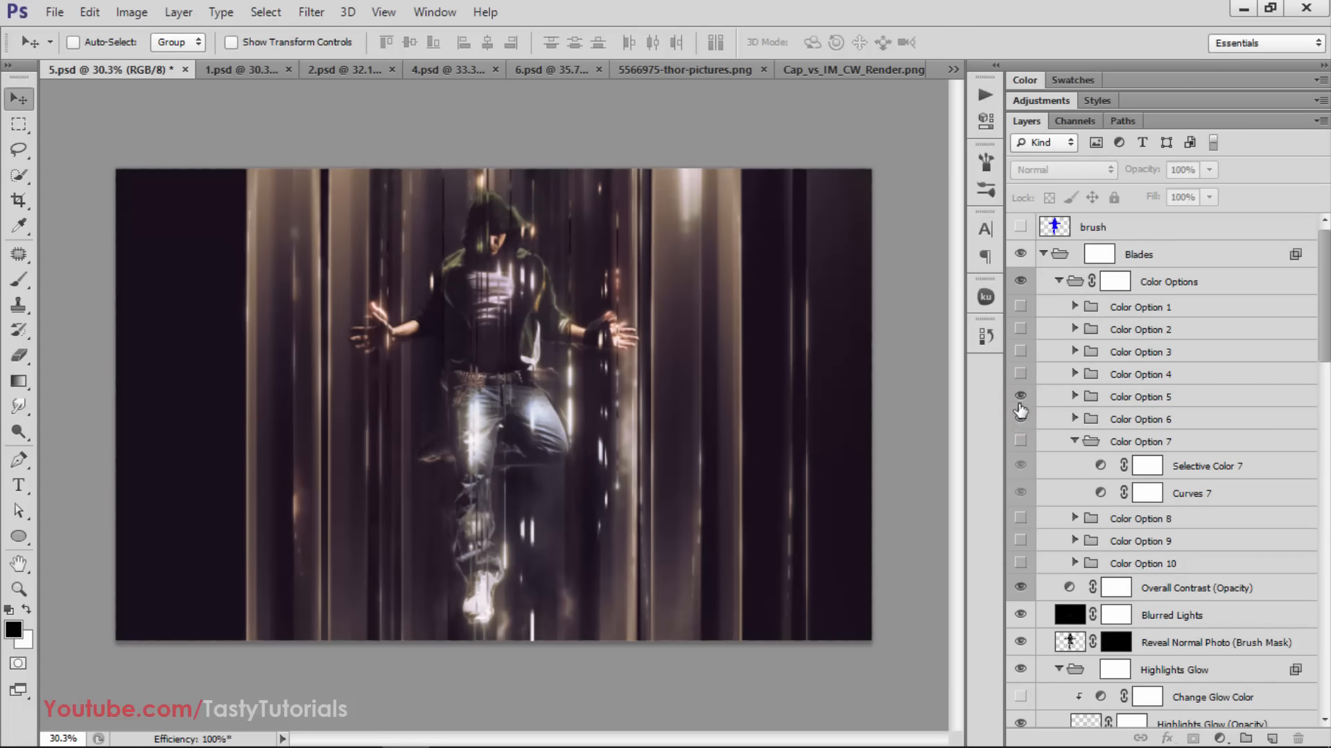
click(1021, 397)
click(1020, 398)
click(1021, 419)
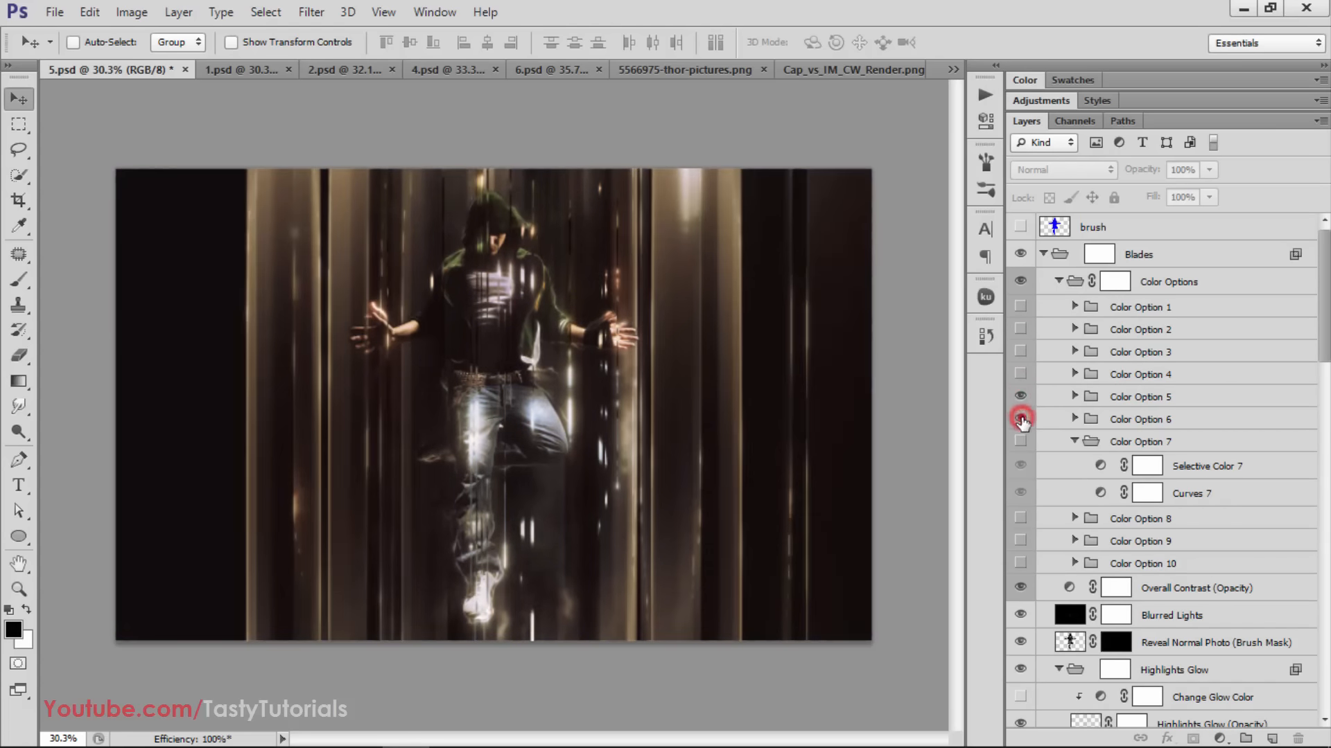
click(1021, 418)
Make the Color Option 7 group visible and collapse the Color Options group
click(1020, 444)
click(1020, 443)
click(1020, 444)
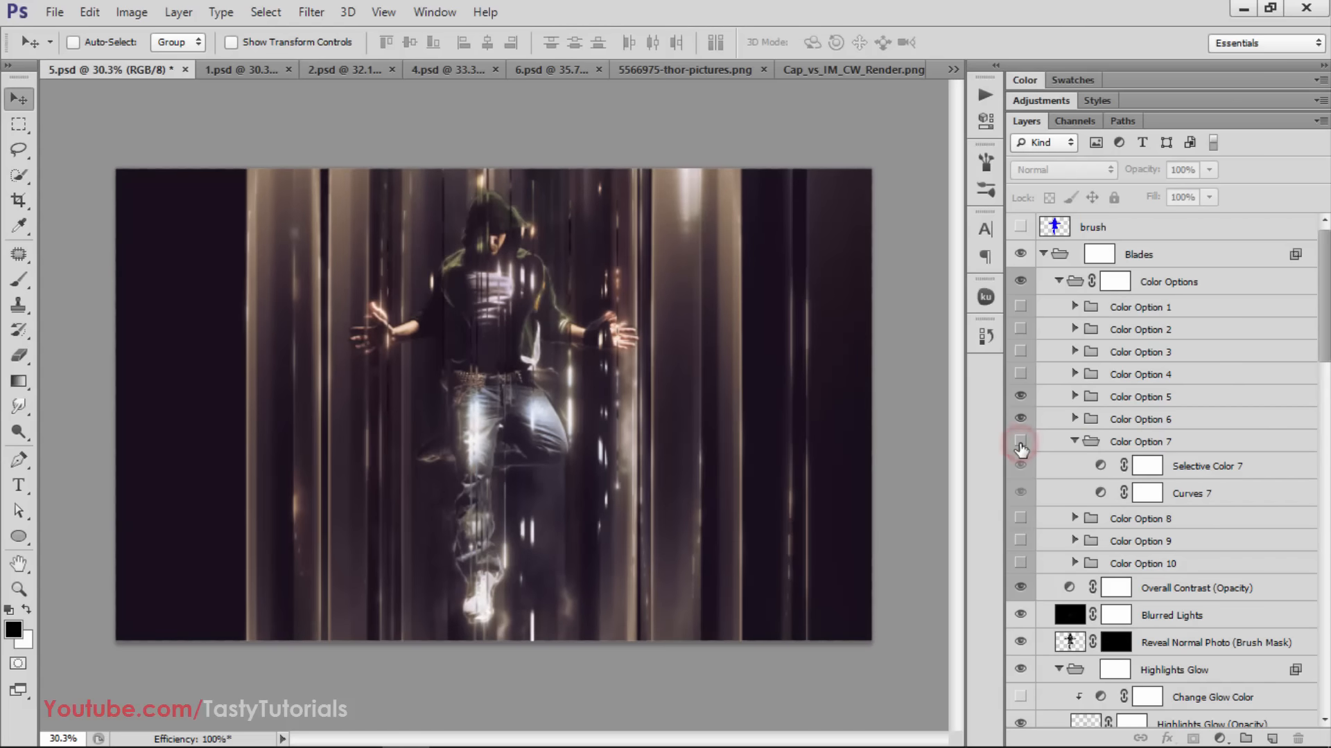
click(1020, 444)
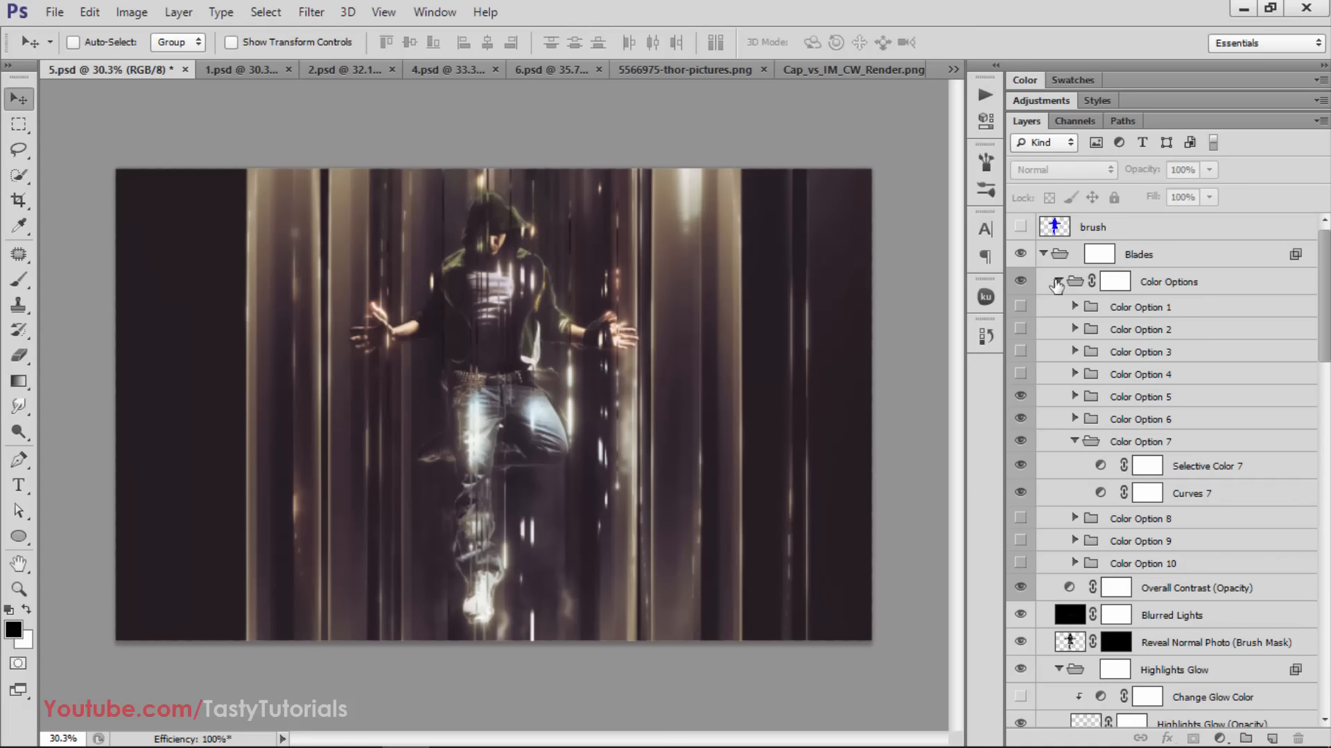
click(1057, 281)
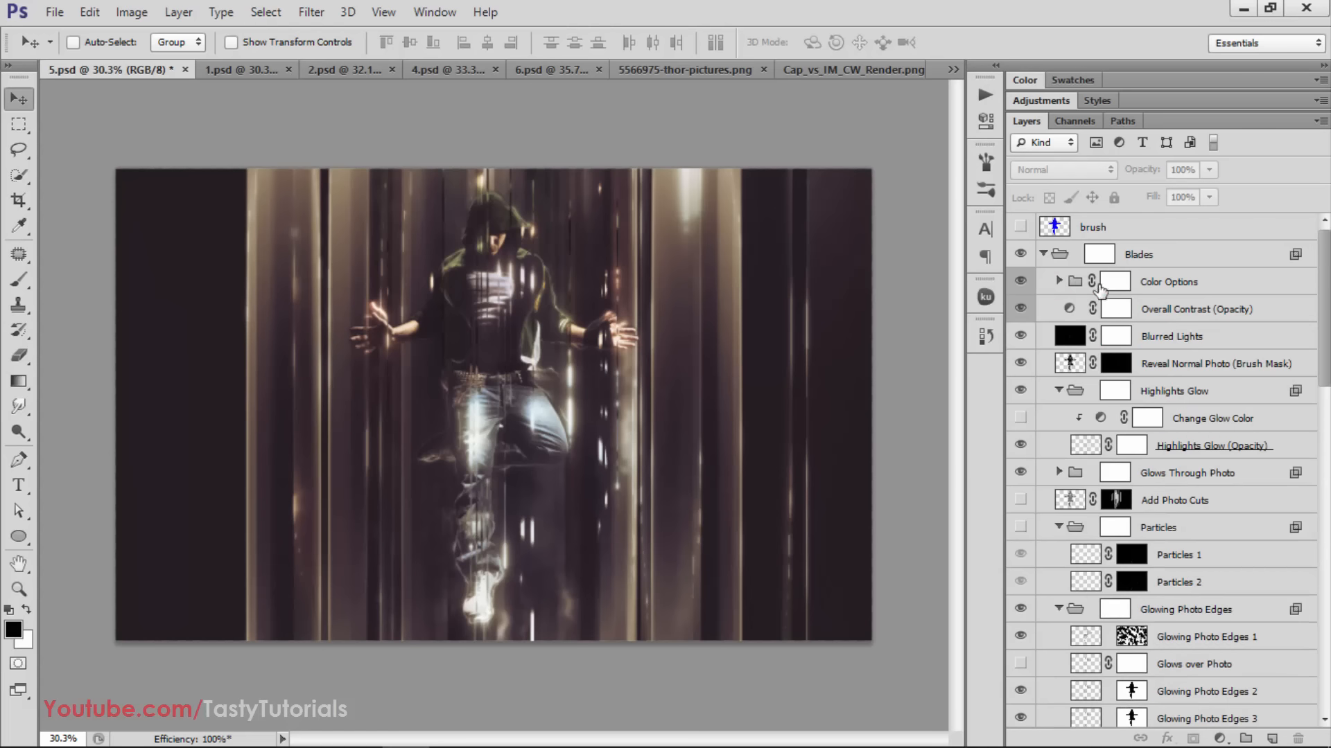
Preview the effect of the Overall Contrast (Opacity) and Blurred Lights layers by hiding and showing each
click(1183, 310)
click(1020, 308)
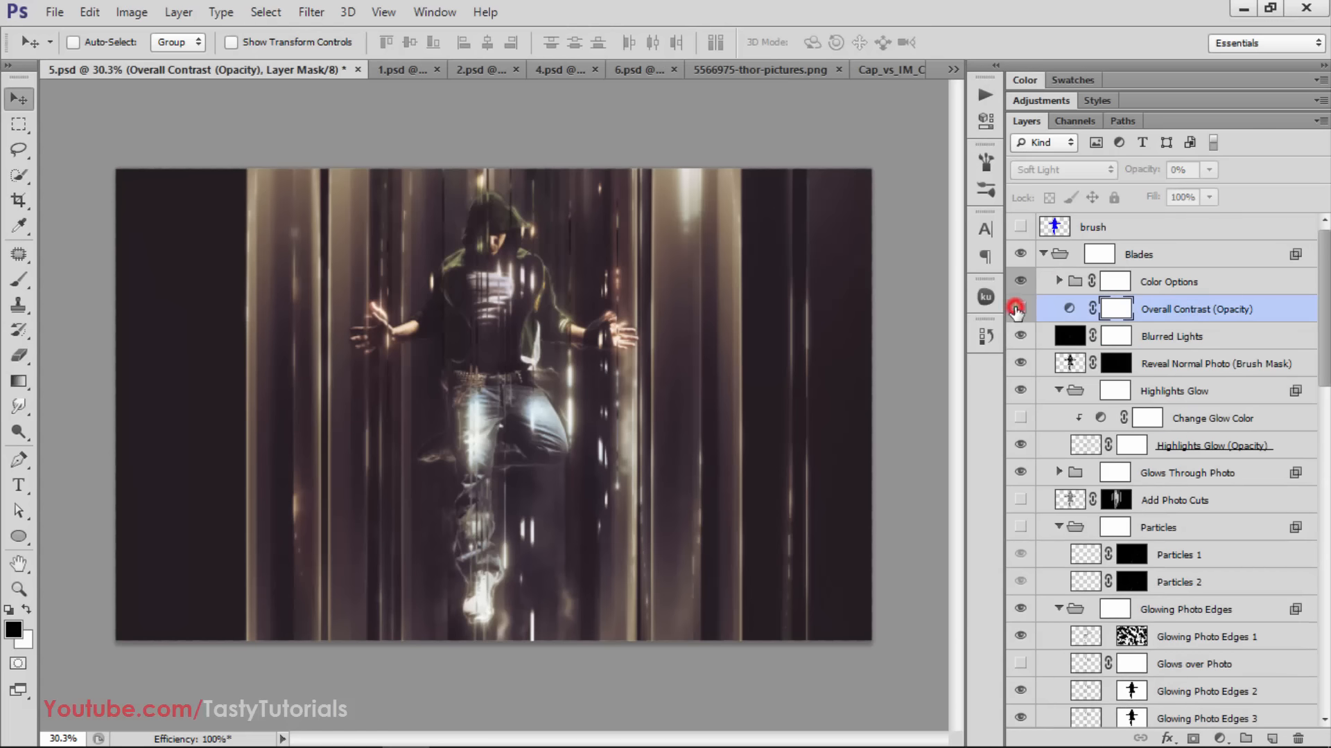
click(1020, 309)
click(1024, 336)
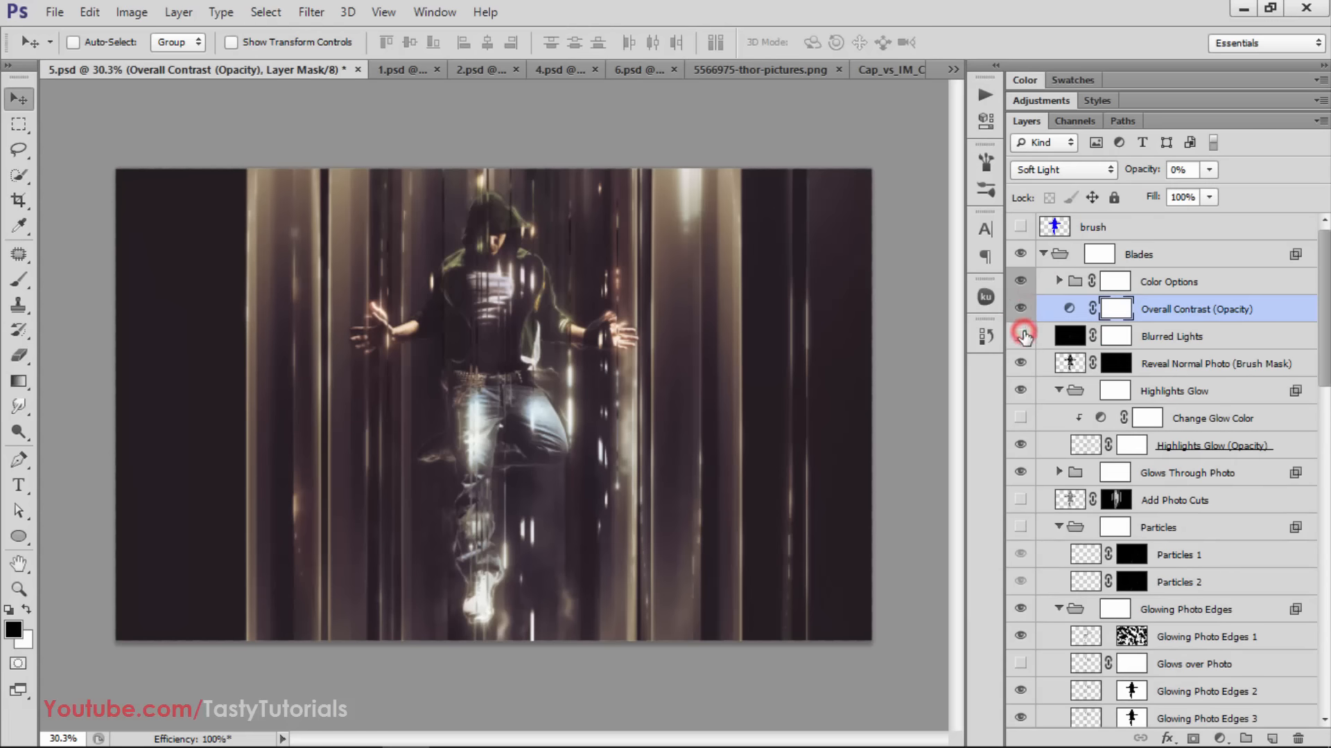
click(1024, 337)
click(1025, 337)
click(1024, 336)
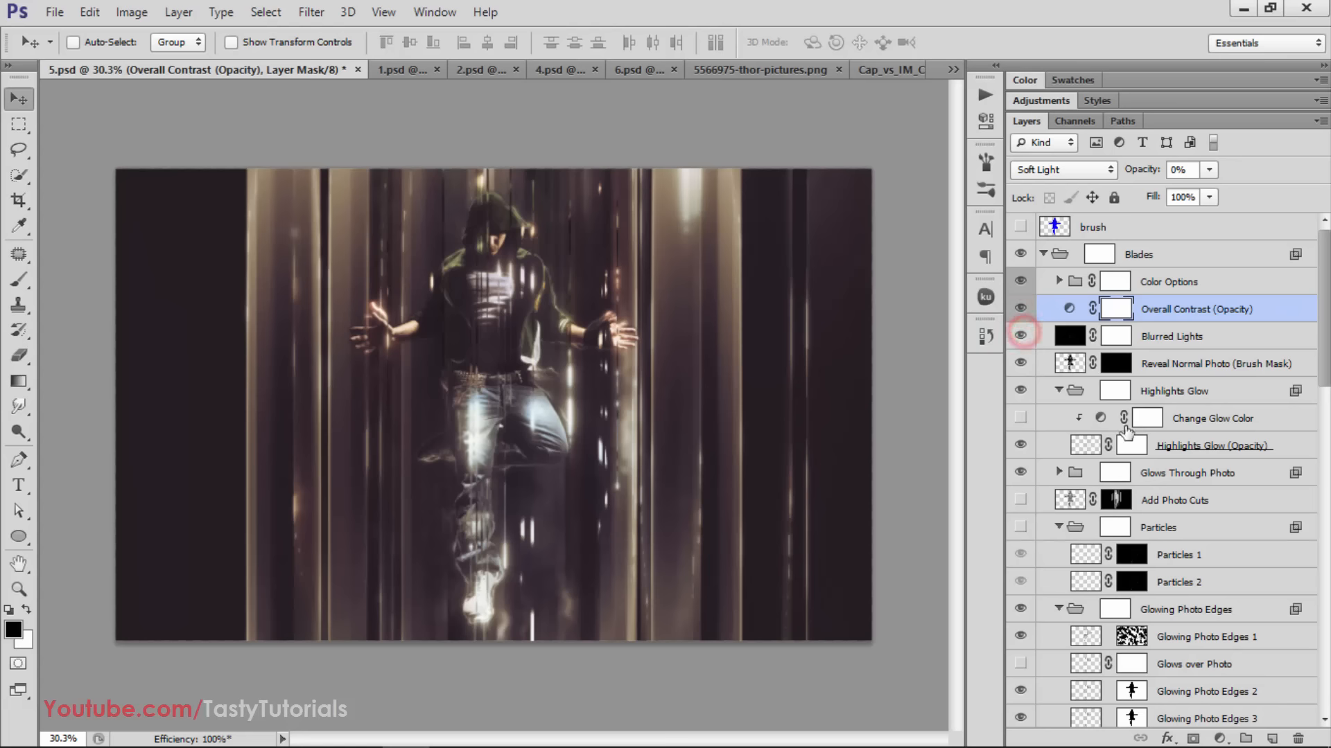
Select the Highlights Glow group and compare the image with and without it
click(1030, 391)
click(1020, 391)
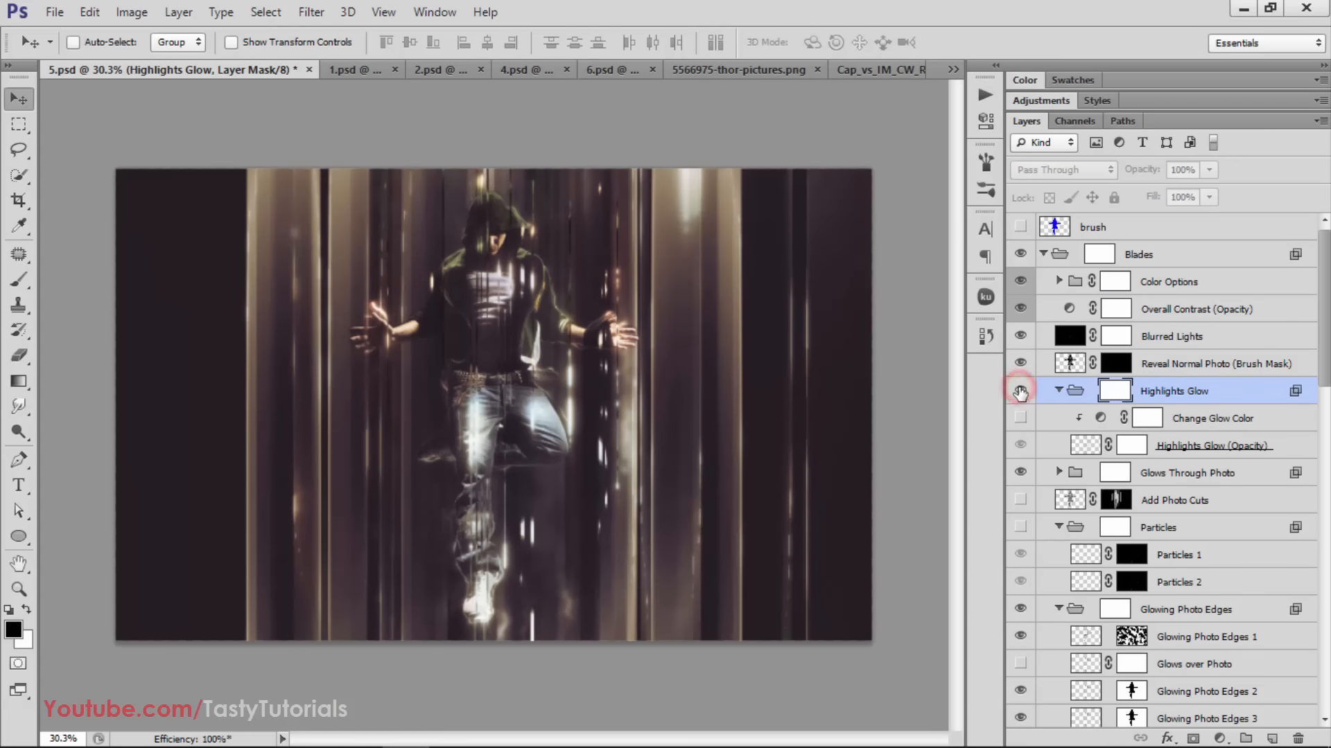
click(1019, 391)
Make the Glows over Photo layer in the Glowing Photo Edges group visible
scroll(1107, 471, down, 3)
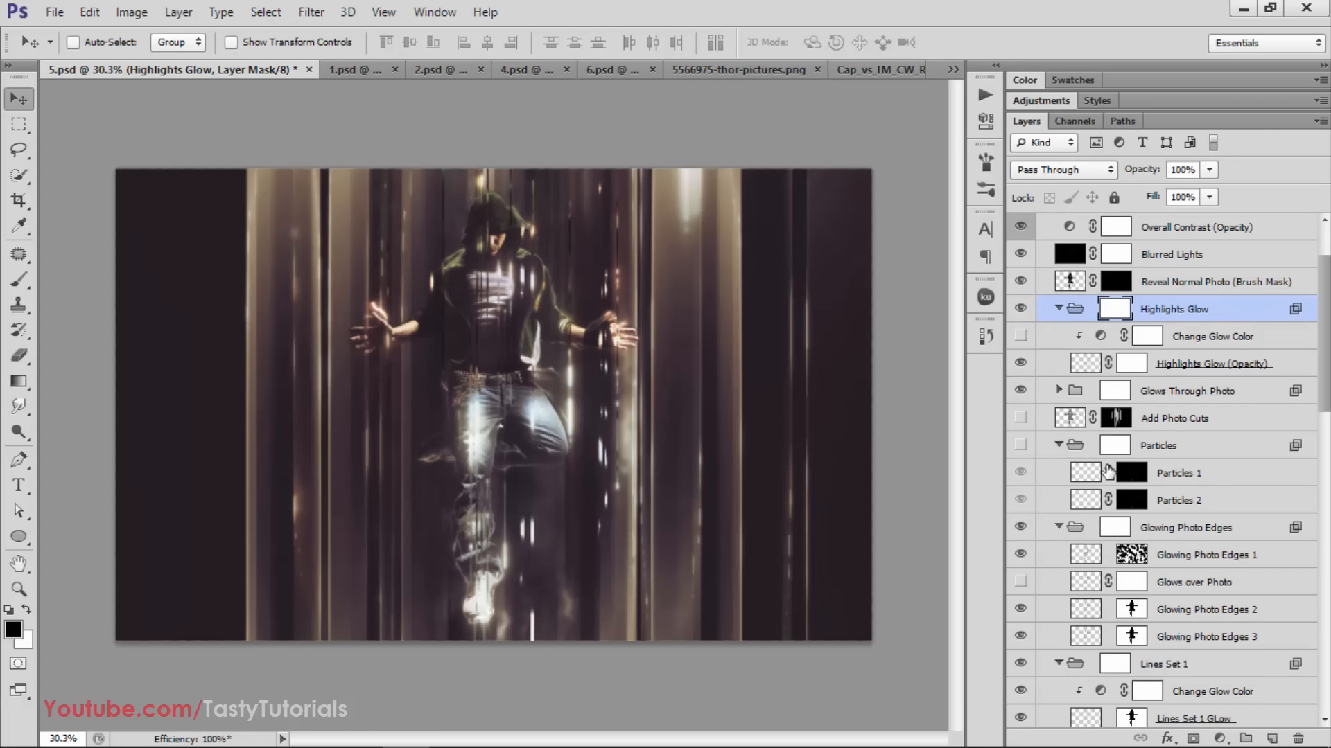
scroll(1109, 478, down, 6)
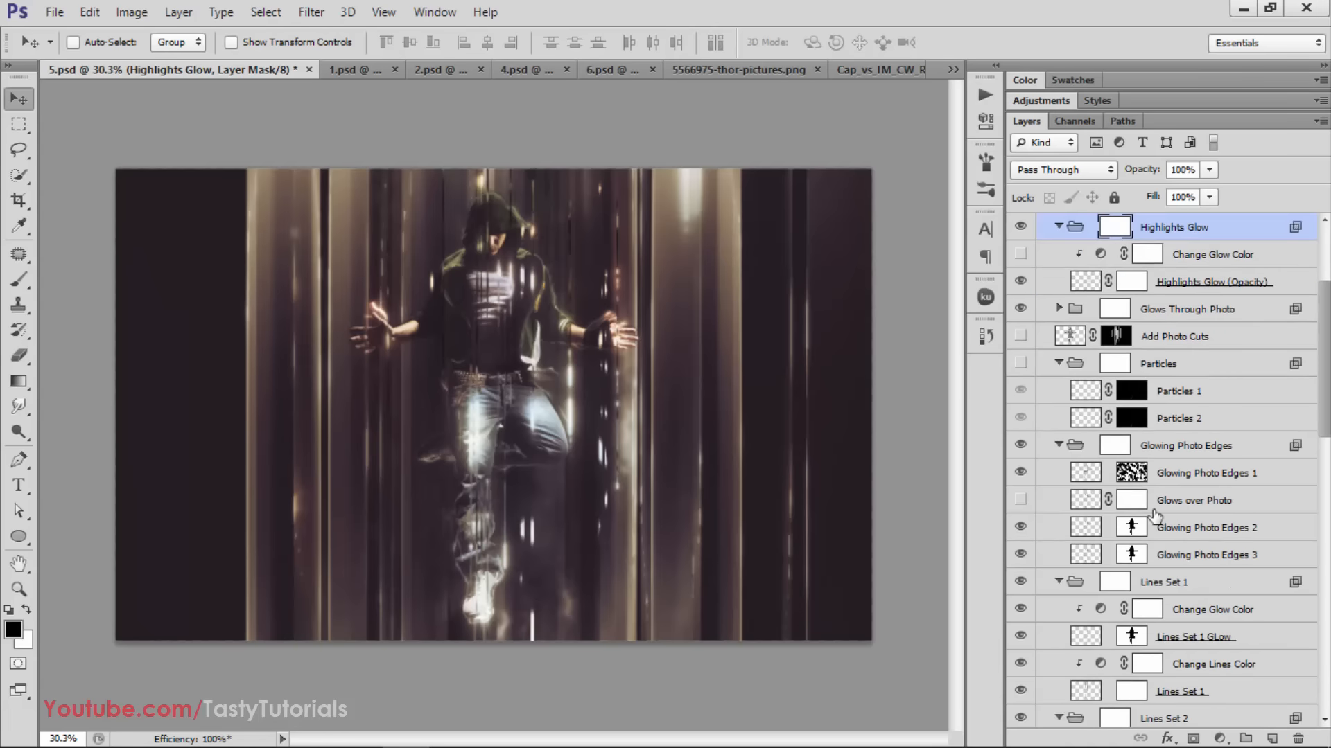
scroll(1108, 549, down, 1)
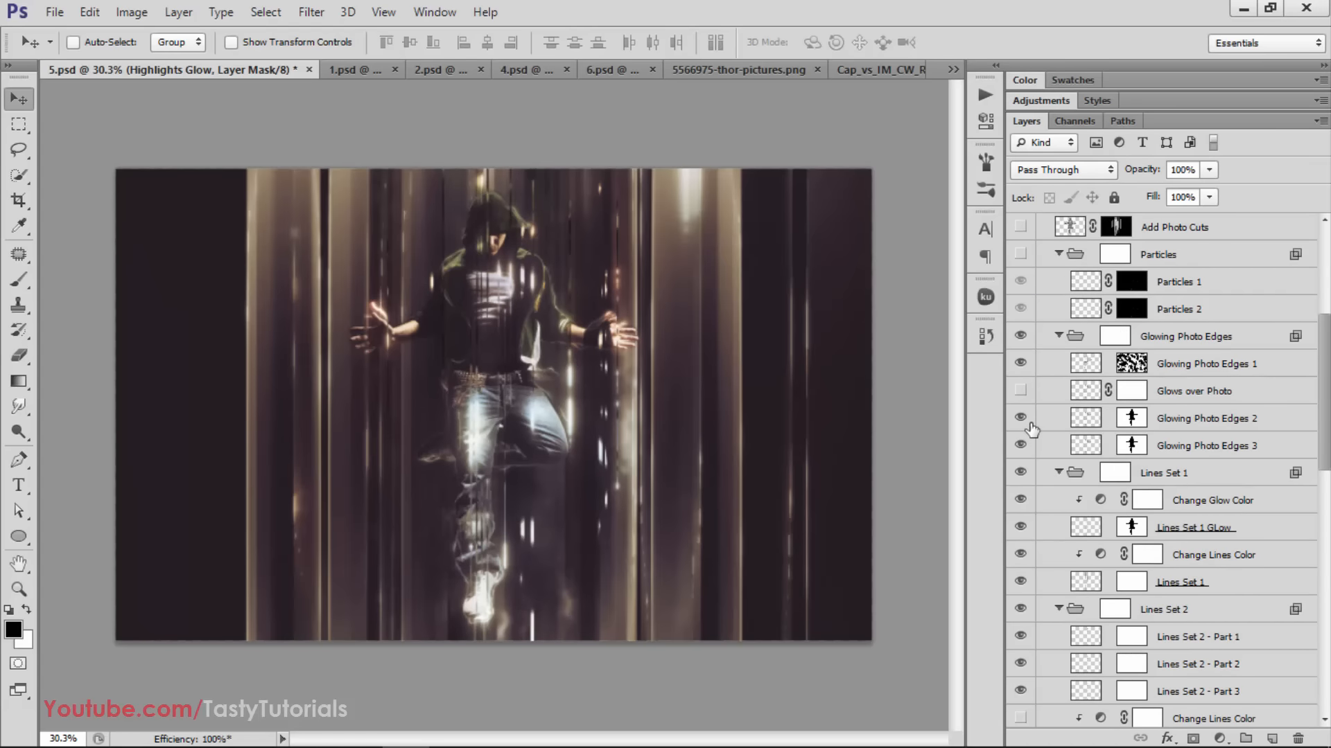
click(1019, 392)
click(1019, 392)
click(1019, 391)
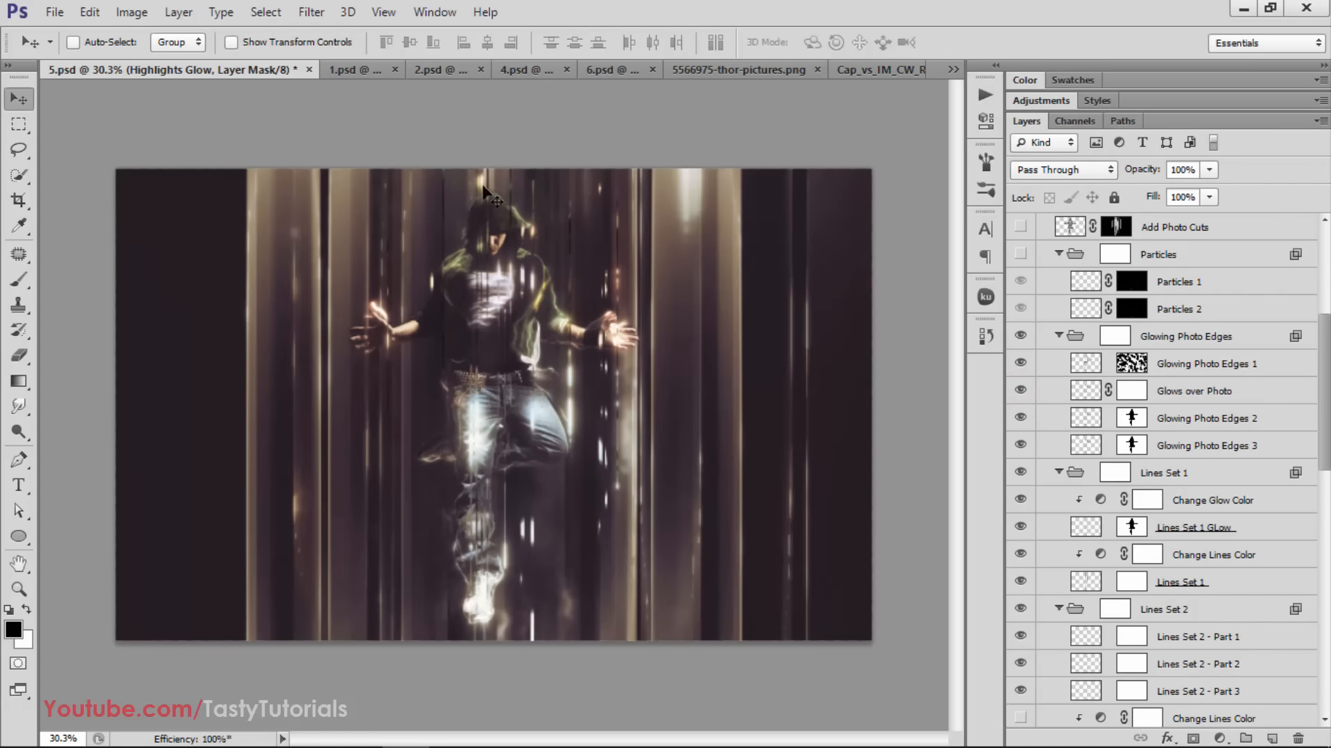
Select the Lines Set 2 group and check the effect of this group, Background Dash Lines and Change Motion Light Color
scroll(1178, 554, down, 5)
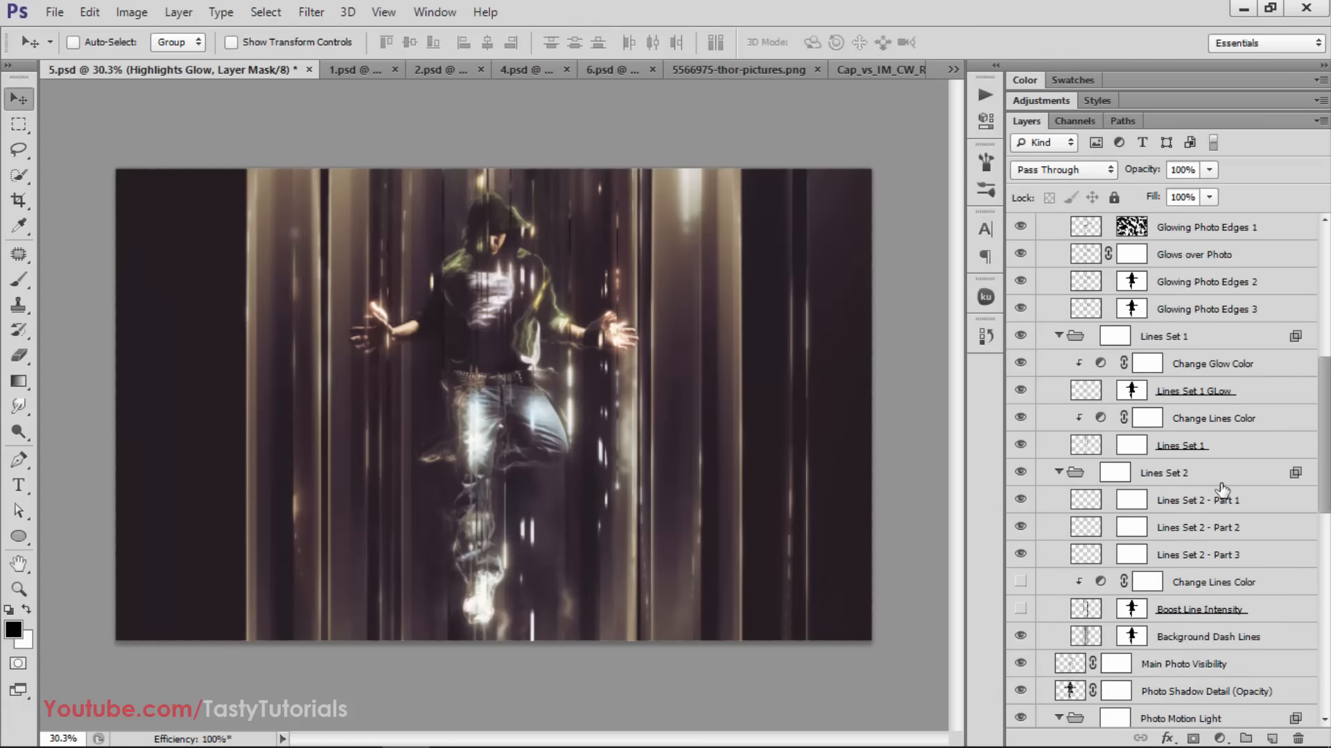
click(1220, 474)
click(1021, 473)
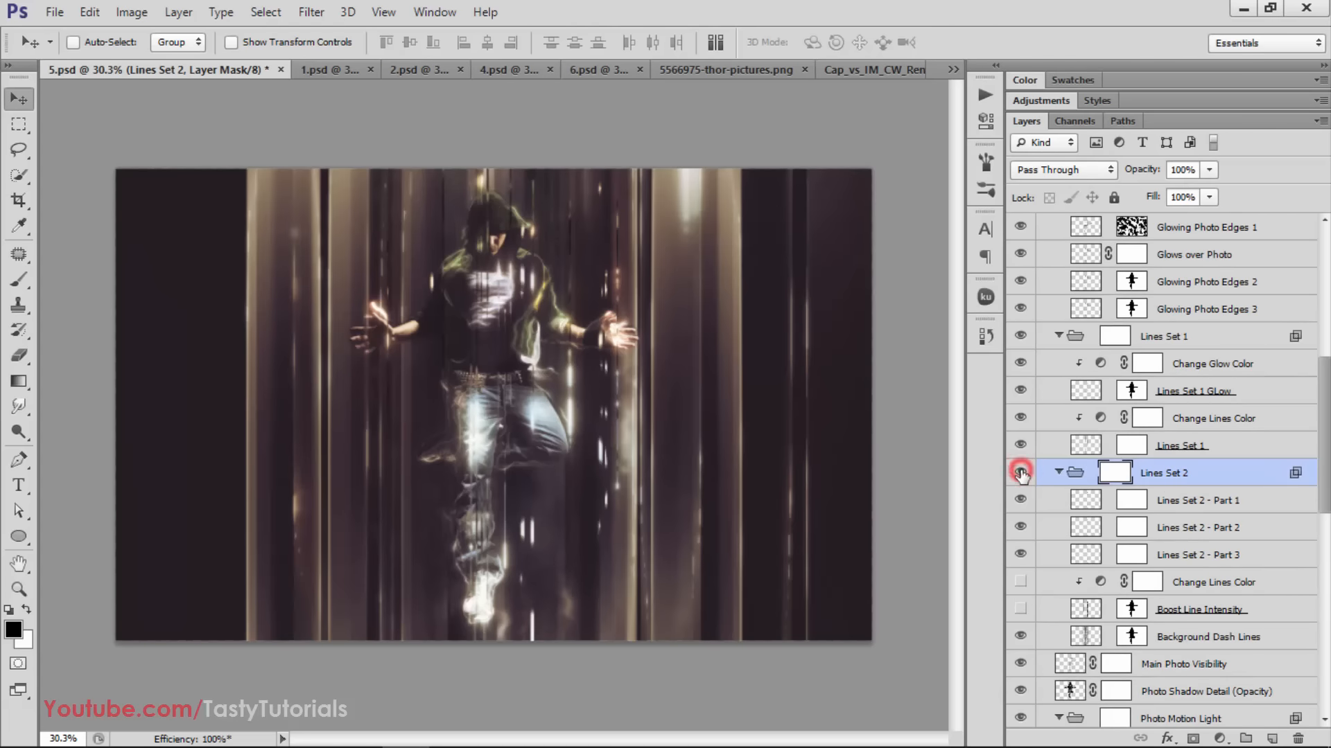
scroll(1099, 589, down, 3)
click(1024, 554)
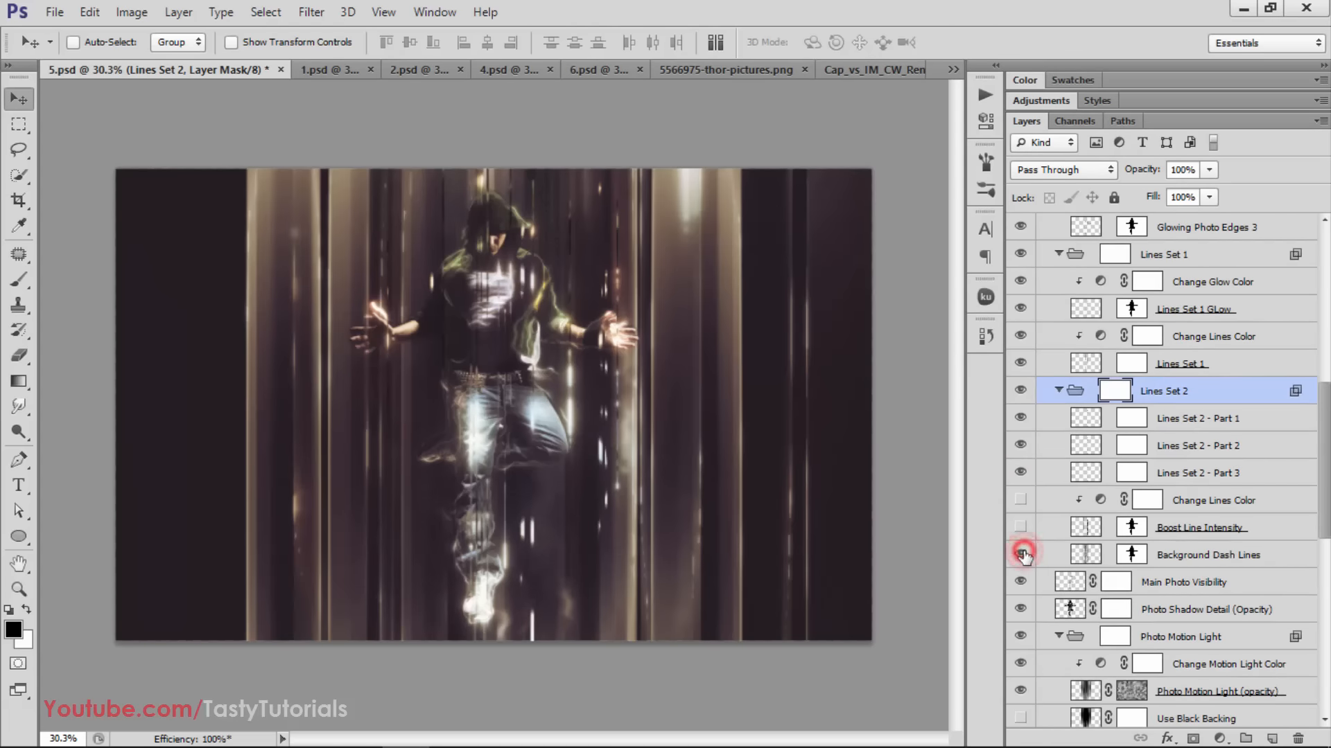
scroll(1025, 556, down, 3)
click(1025, 584)
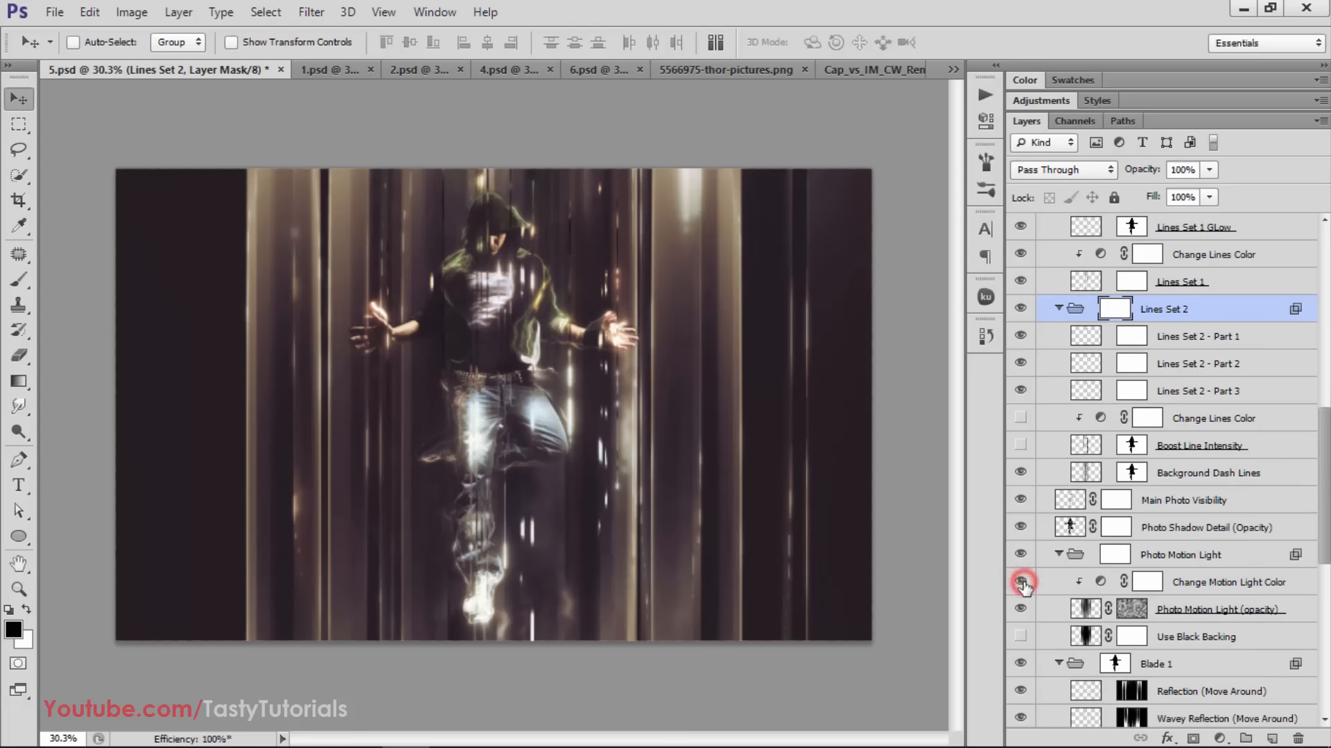
Compare the image with and without the Blade 1 group and look through the surrounding layers
scroll(1024, 582, down, 3)
click(1024, 580)
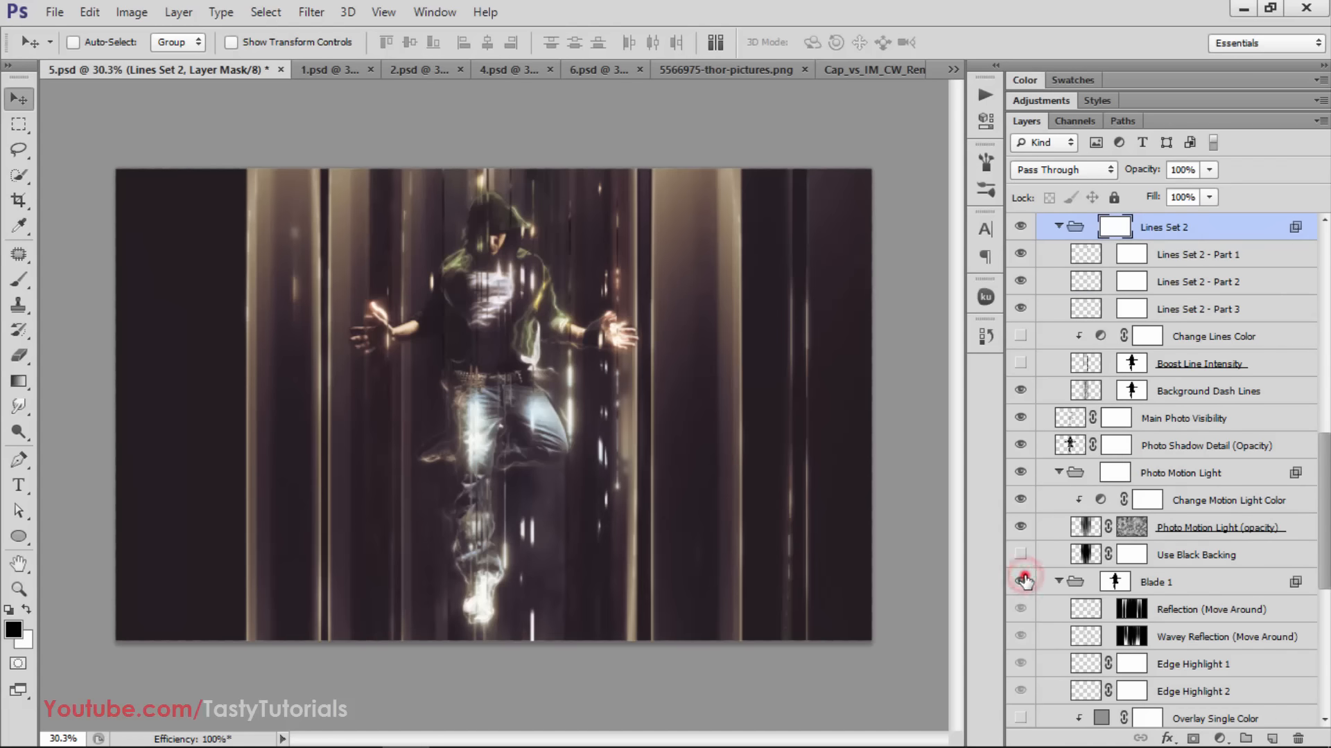
click(1025, 580)
click(1024, 581)
click(1024, 581)
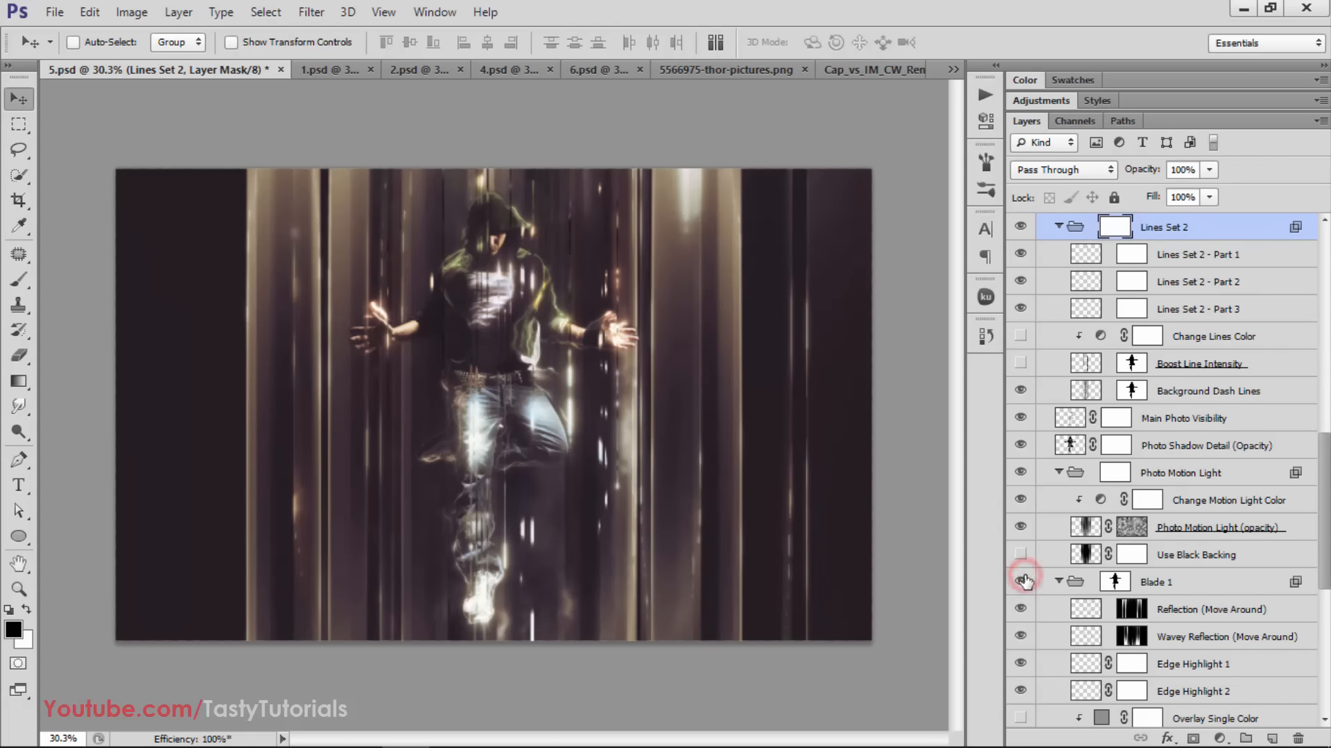
scroll(1026, 582, down, 5)
scroll(1026, 583, up, 6)
scroll(1025, 583, up, 5)
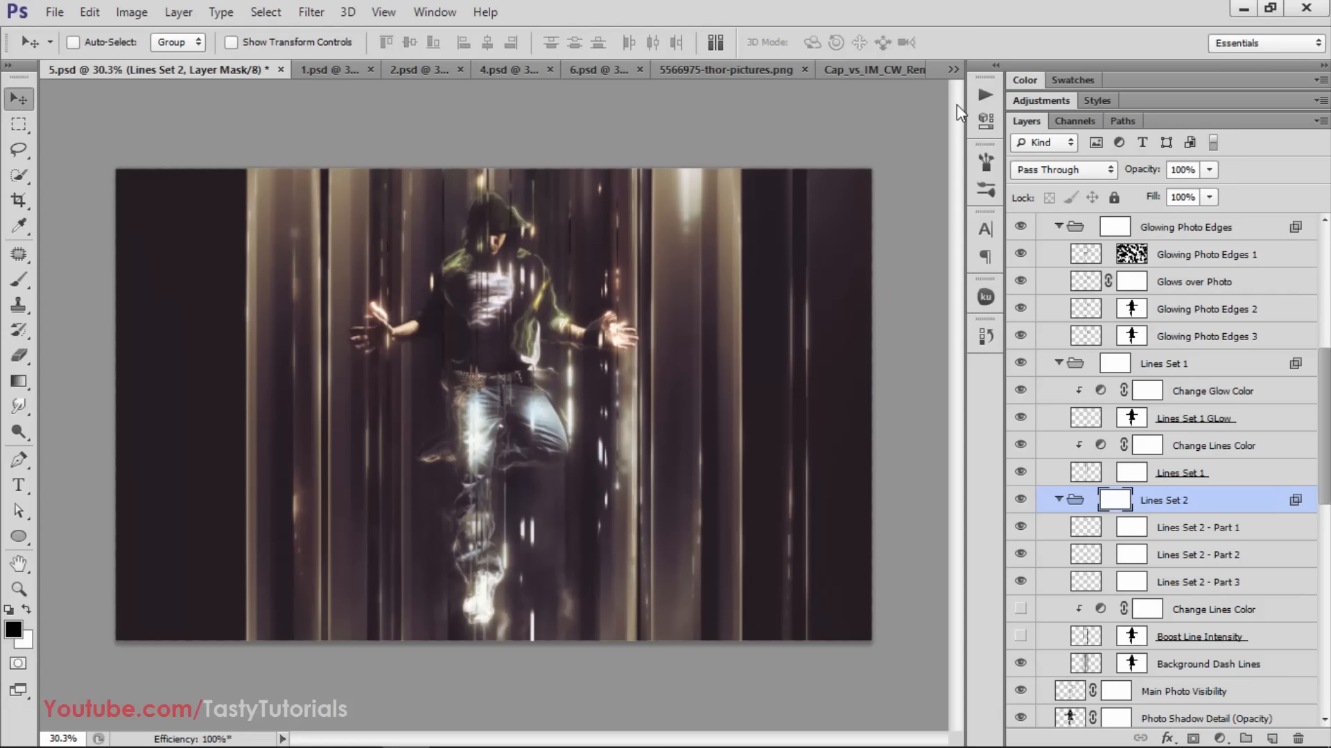
Show the Blades action set and go through each of its eight direction actions, from 45° to Verticle
click(984, 94)
click(770, 180)
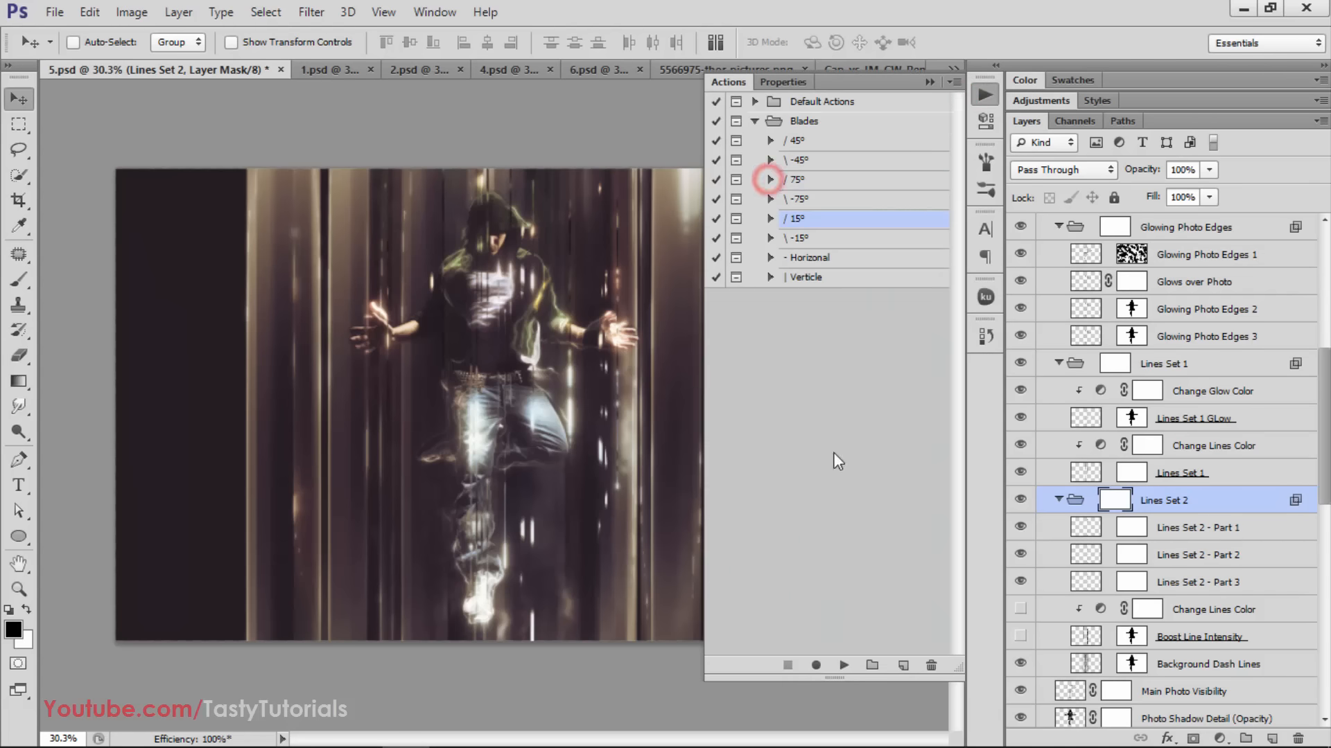
key(ctrl+plus)
click(812, 142)
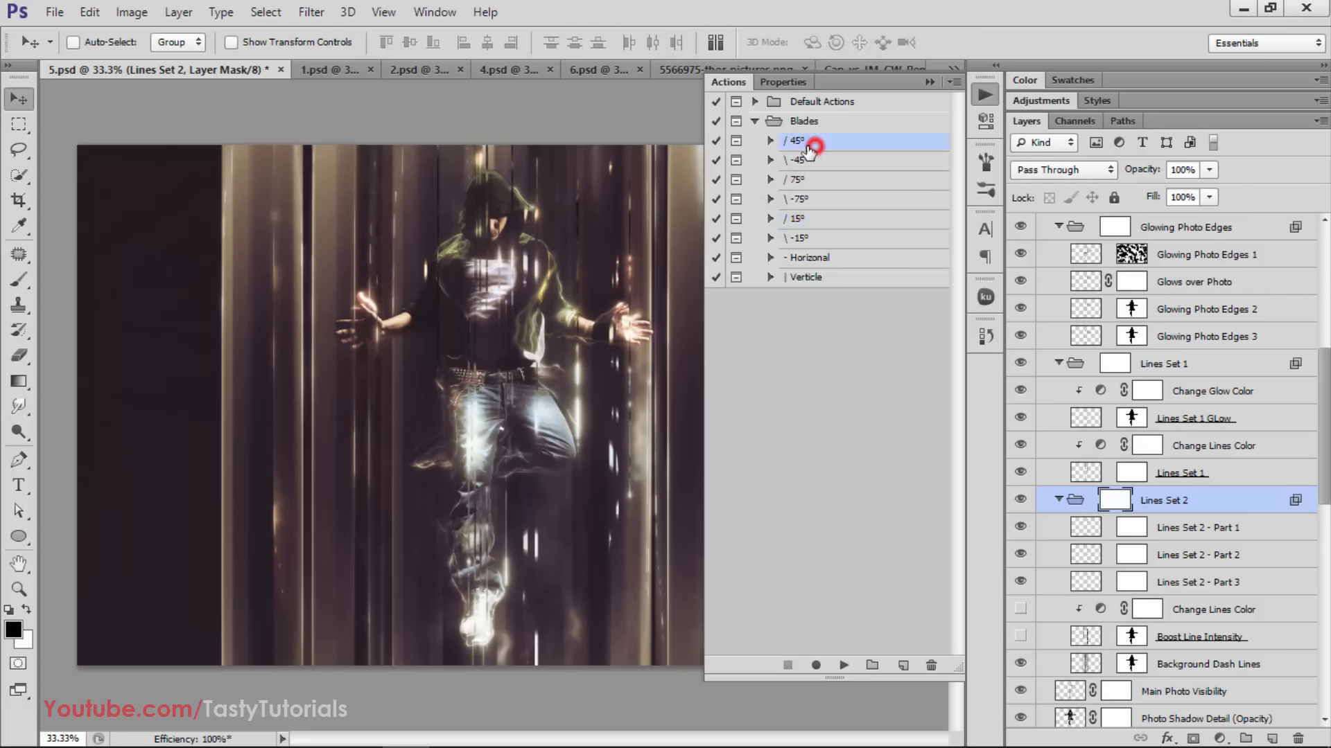
click(812, 160)
click(811, 179)
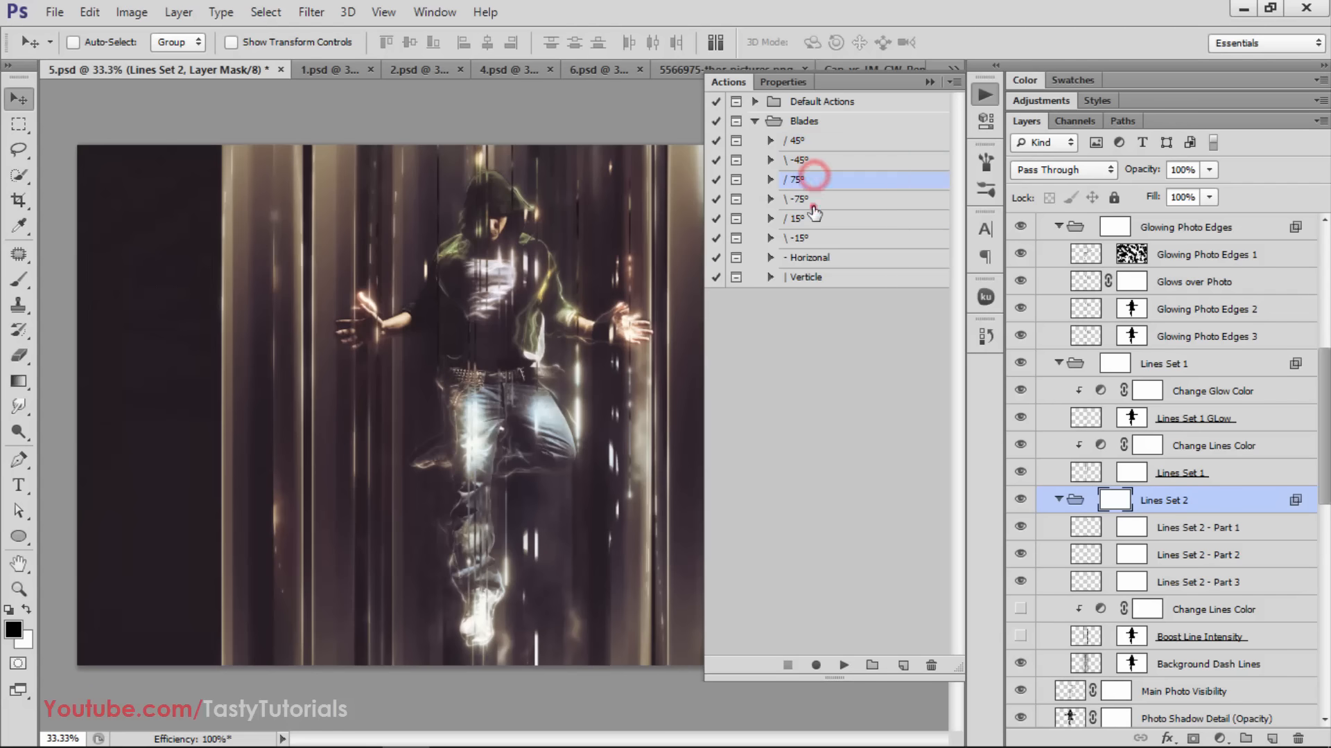
click(809, 199)
click(813, 218)
click(815, 237)
click(809, 258)
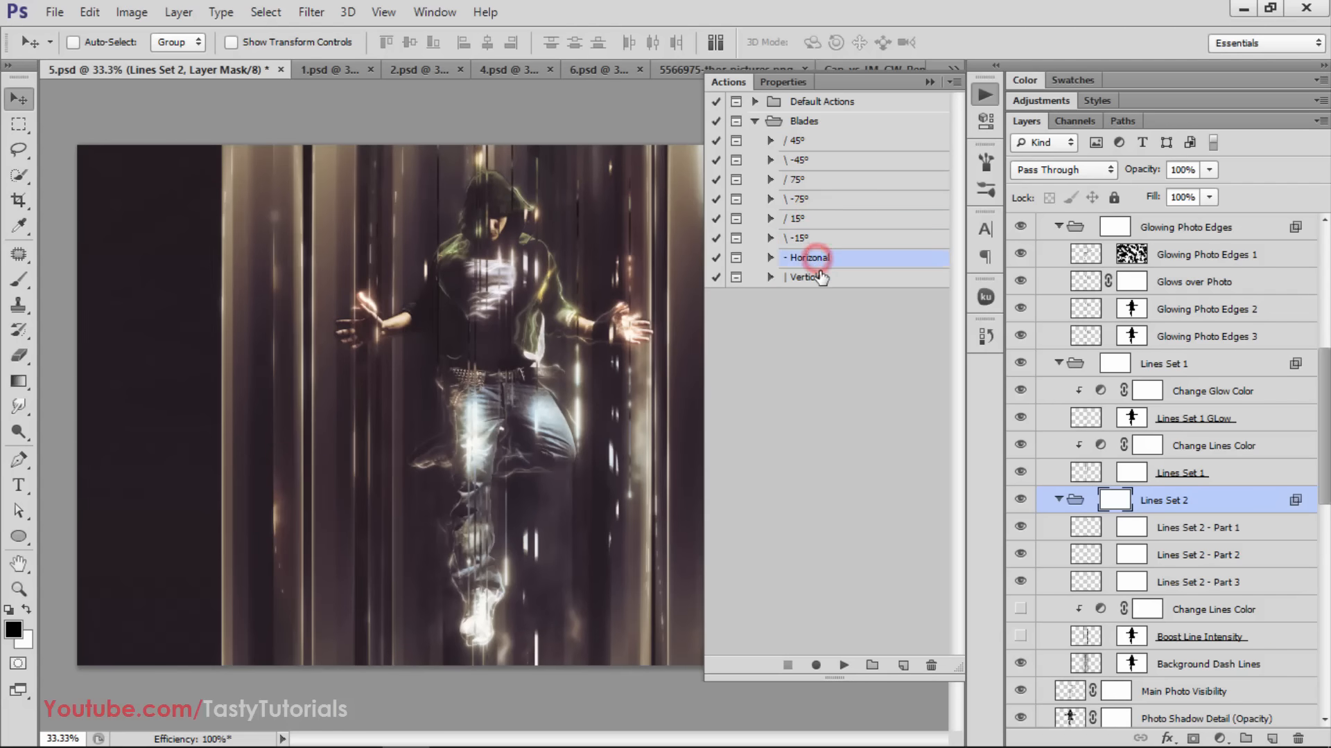
click(816, 276)
Revisit the 45°, -45°, 75°, 15°, -15° and Horizonal actions to relate them to the image, and hide the actions list
click(807, 141)
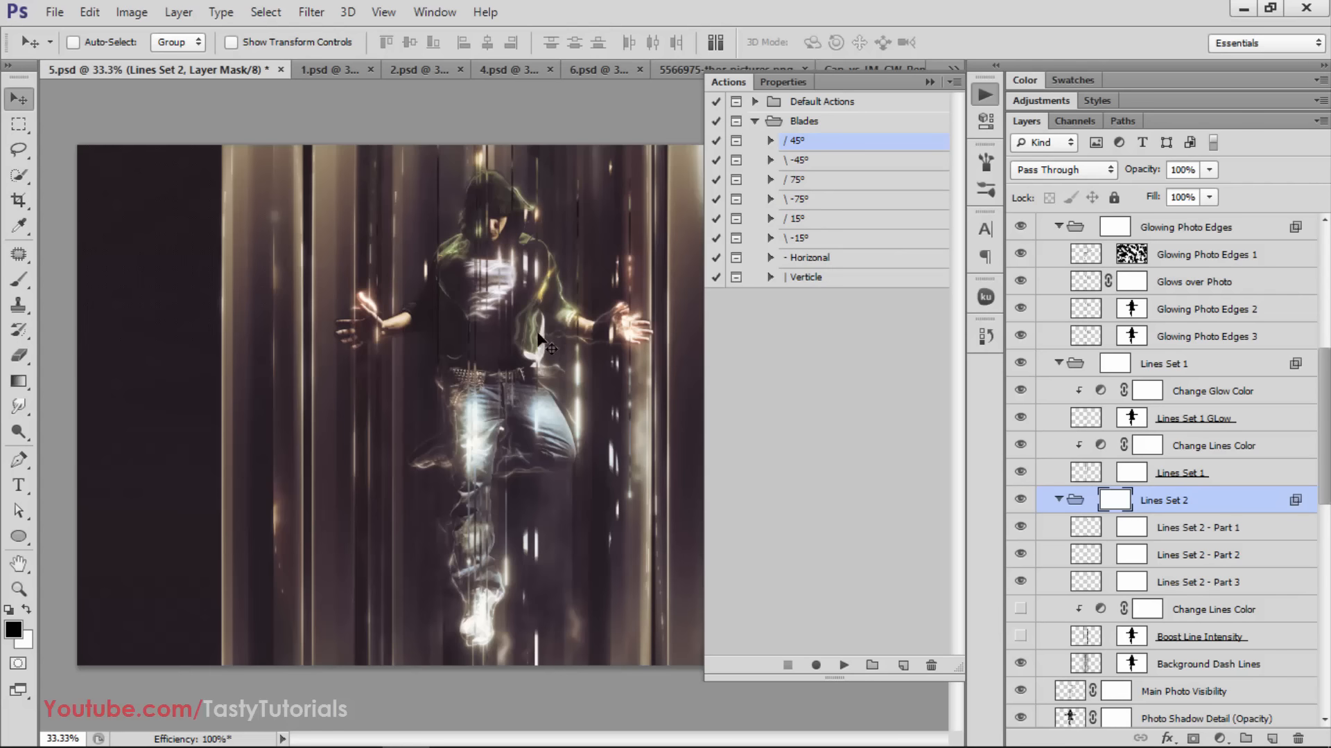
click(798, 162)
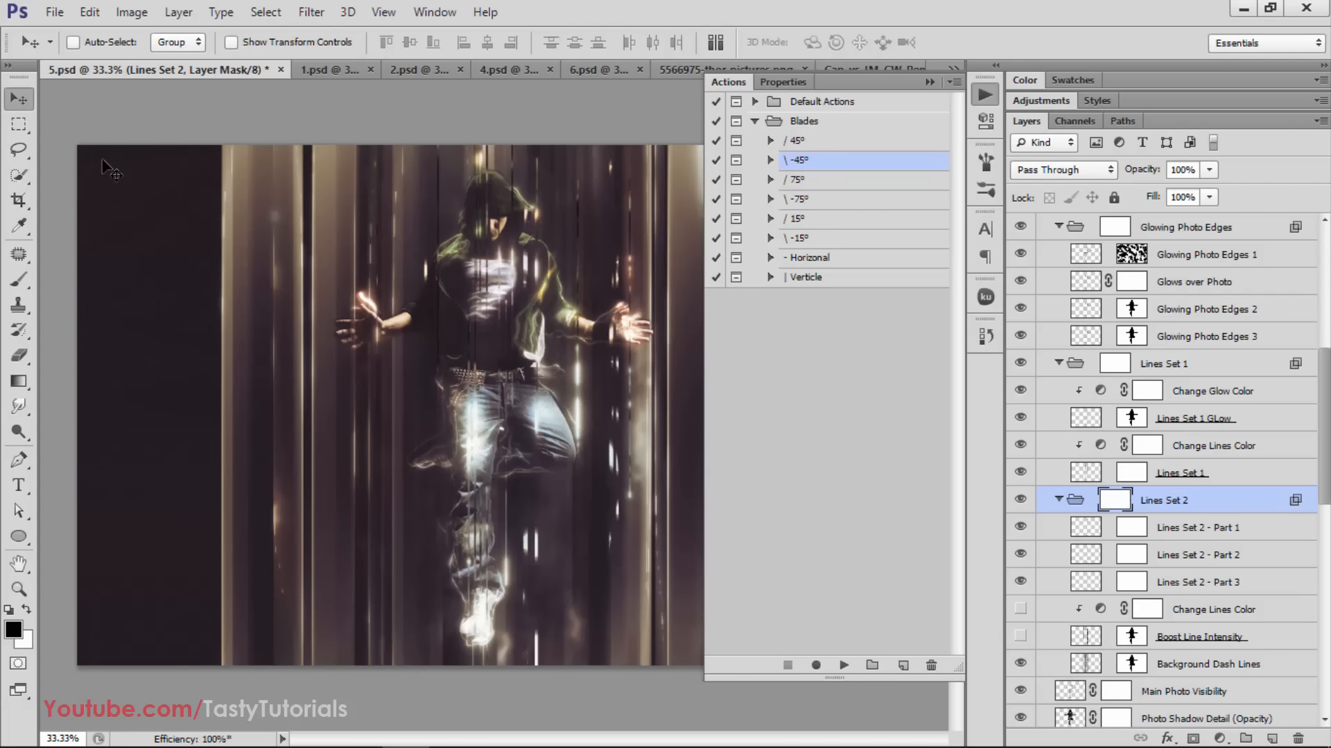
click(826, 181)
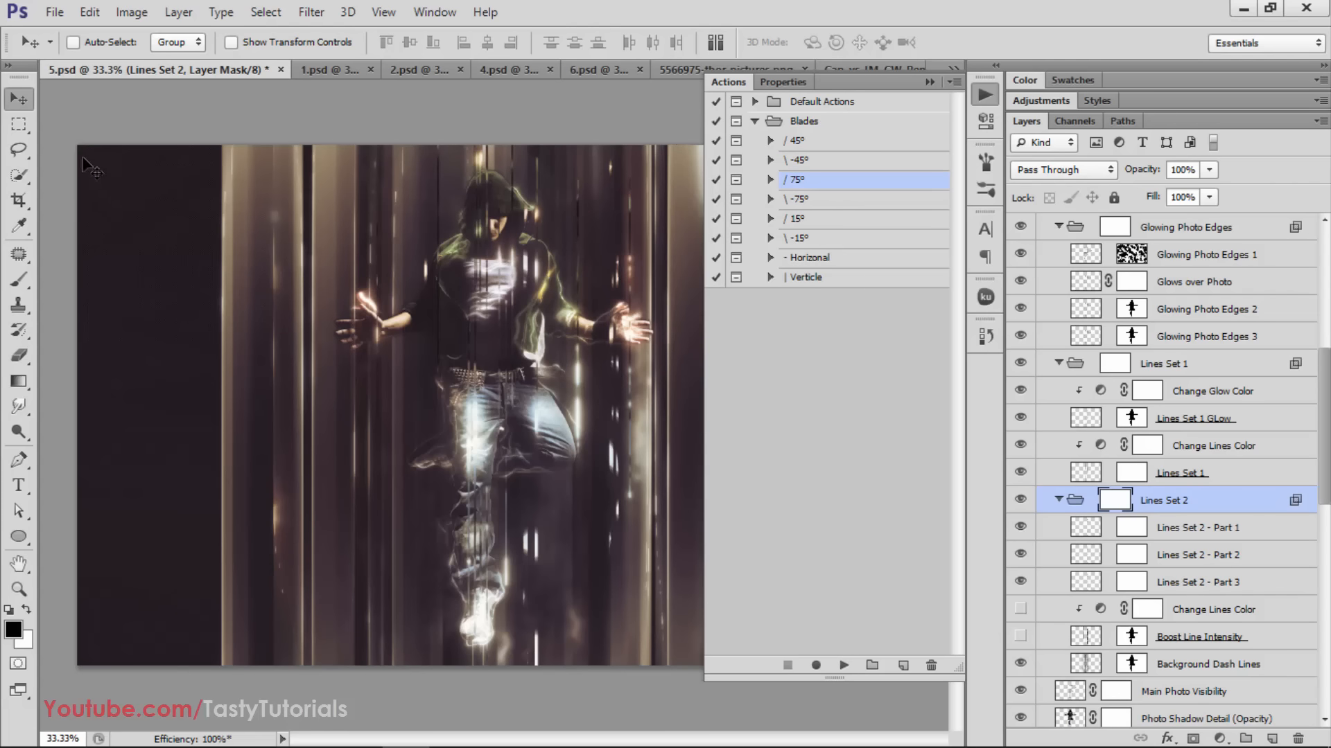
click(837, 219)
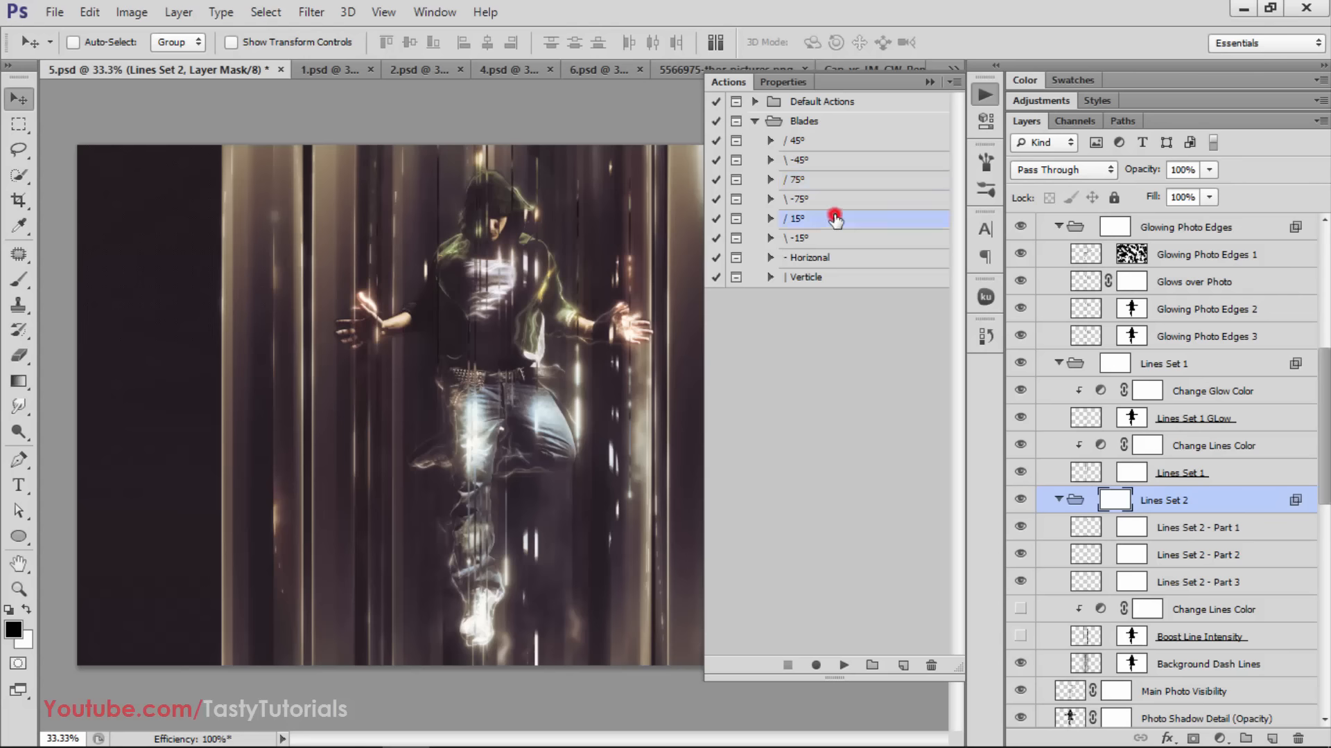
click(841, 238)
click(839, 258)
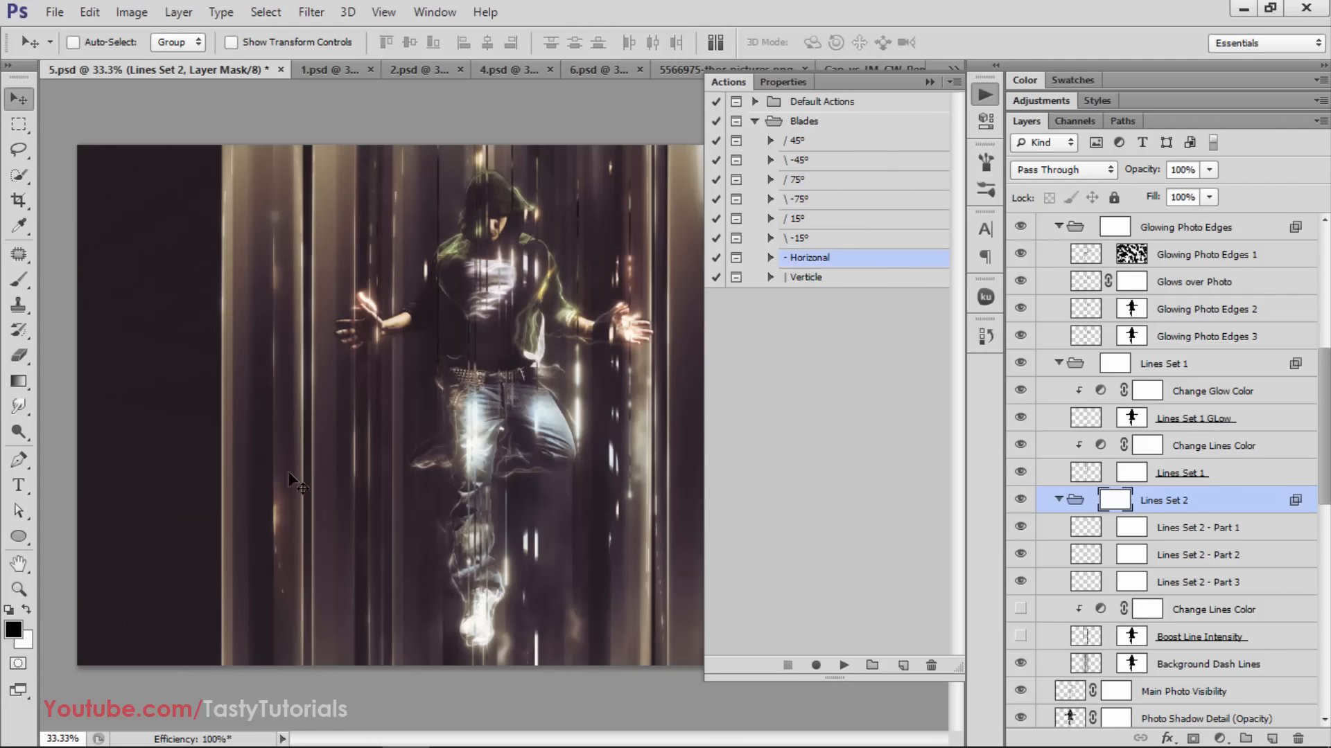
click(936, 82)
Collapse the Blades group and close 5.psd, saving its changes
scroll(437, 339, down, 1)
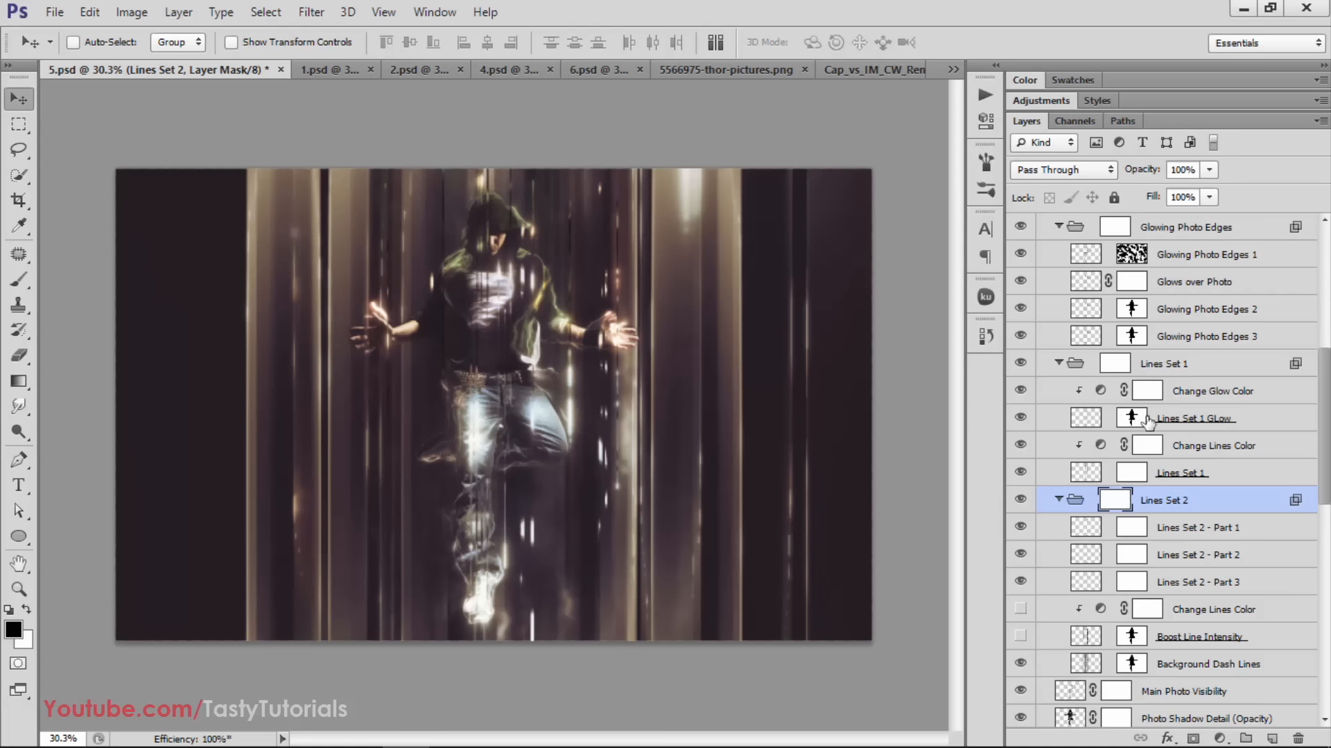
scroll(1079, 402, up, 3)
scroll(1081, 415, down, 2)
scroll(1081, 451, up, 1)
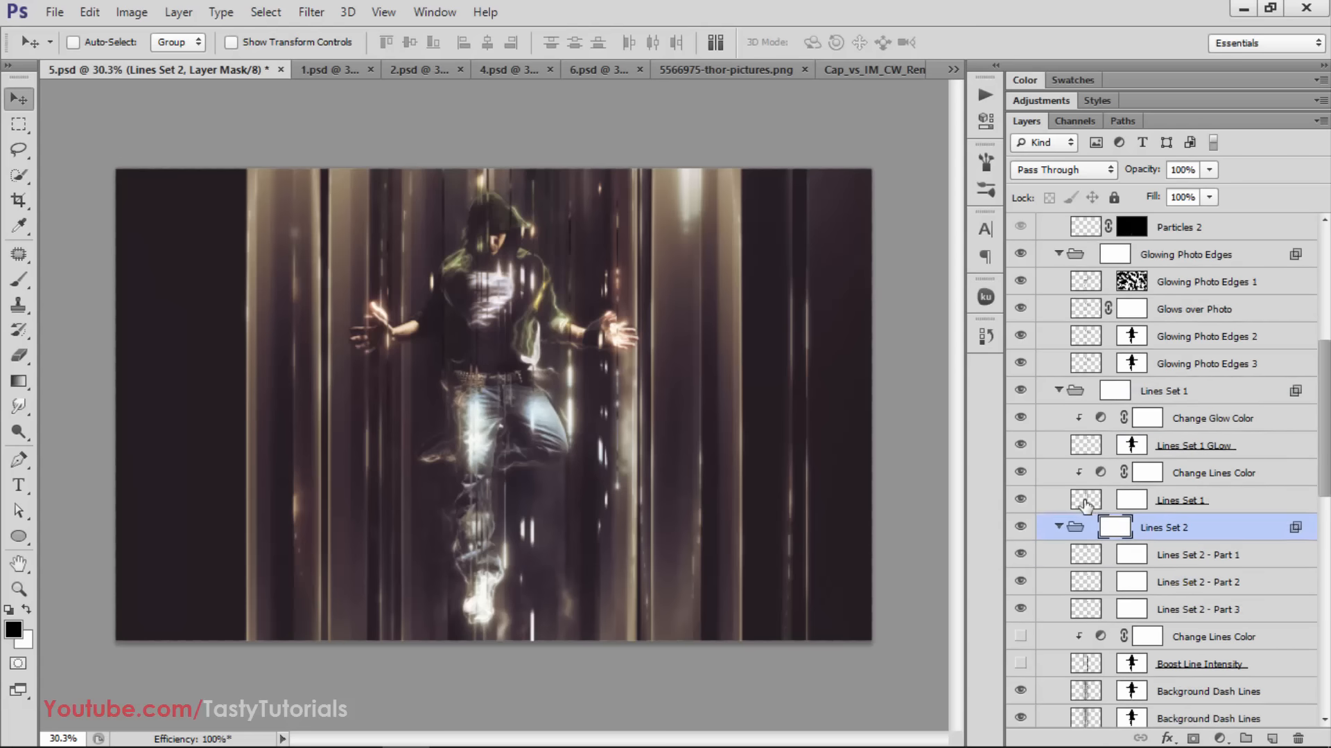
scroll(1084, 486, down, 6)
scroll(1085, 505, down, 3)
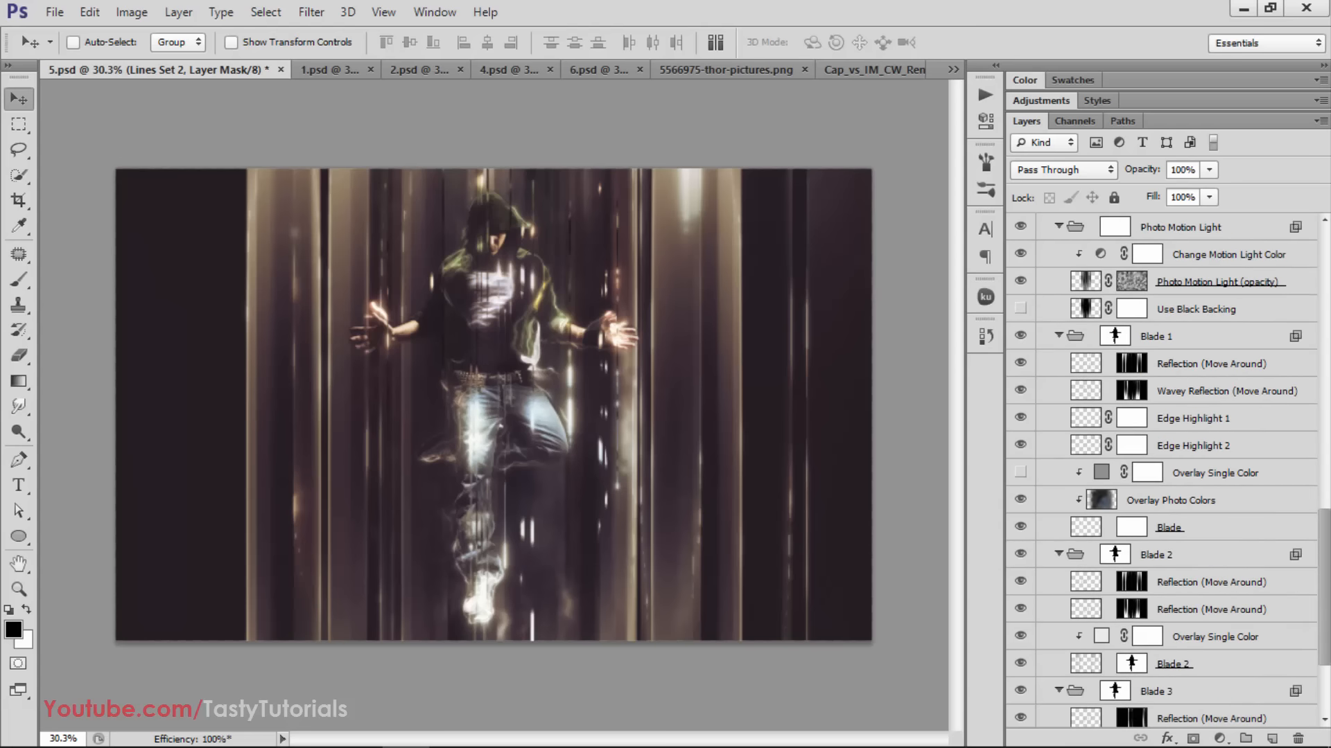
drag(1324, 532, 1324, 251)
click(1043, 254)
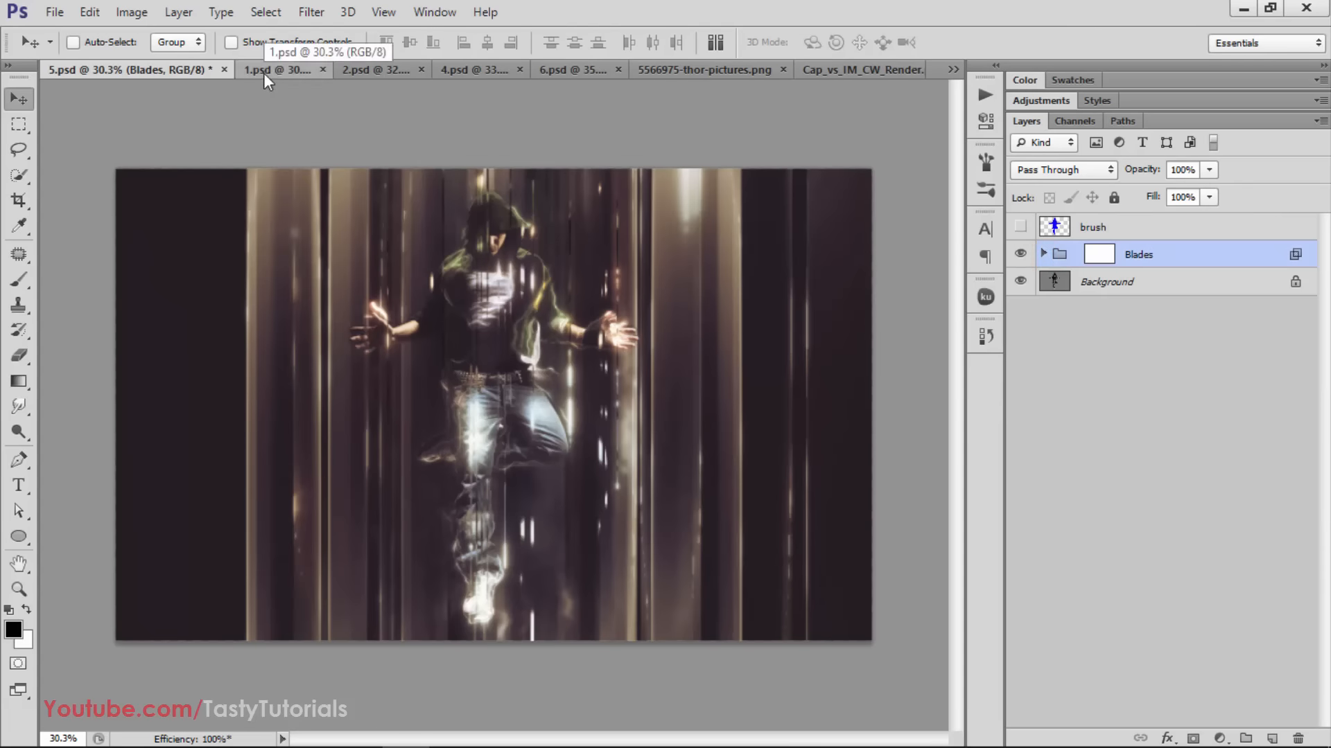
click(224, 69)
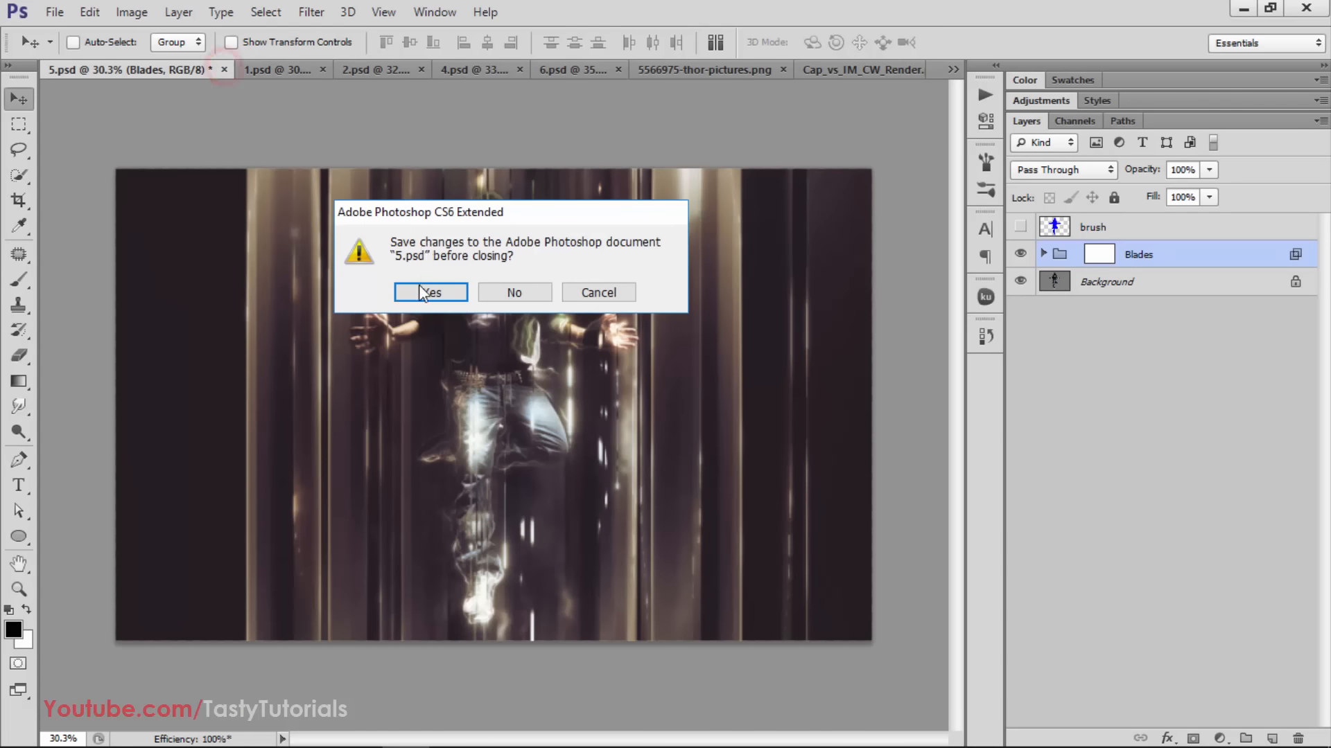
key(Return)
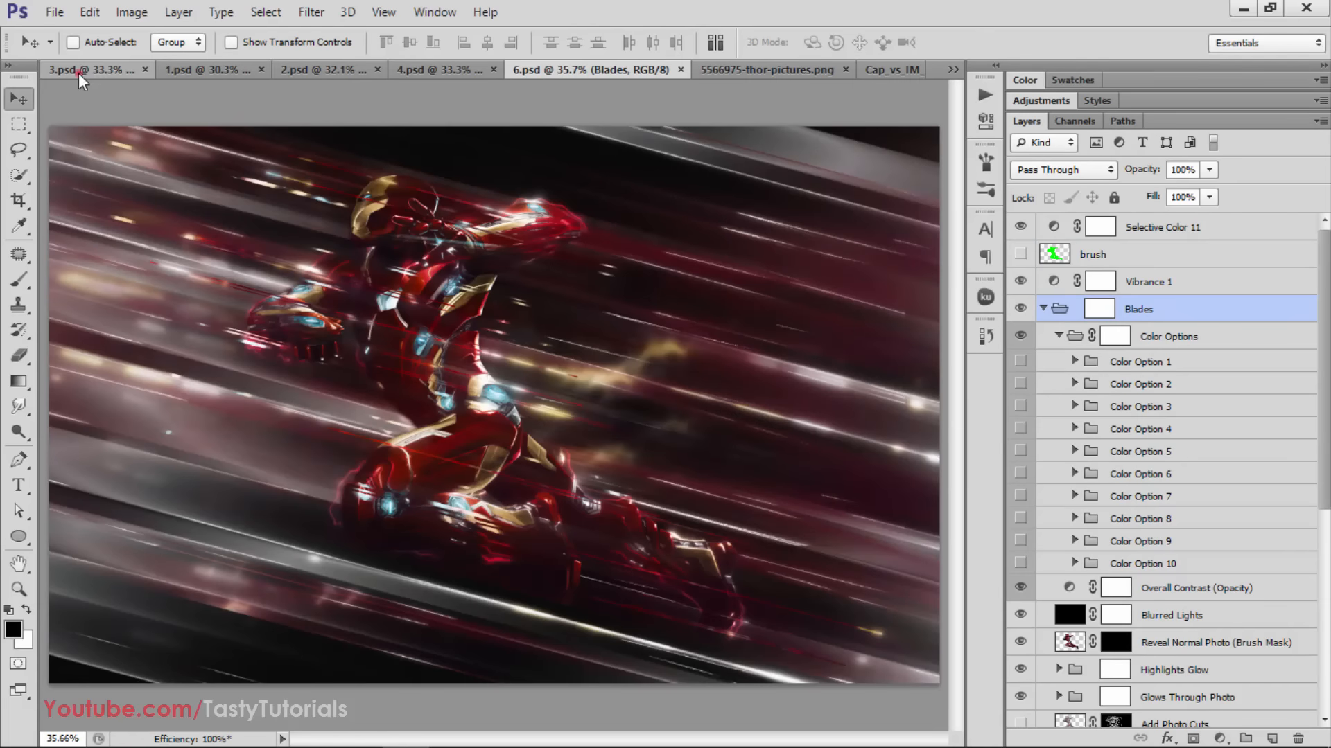
Compare 3.psd with and without the Blades group, and check the painted area on its brush layer
click(77, 73)
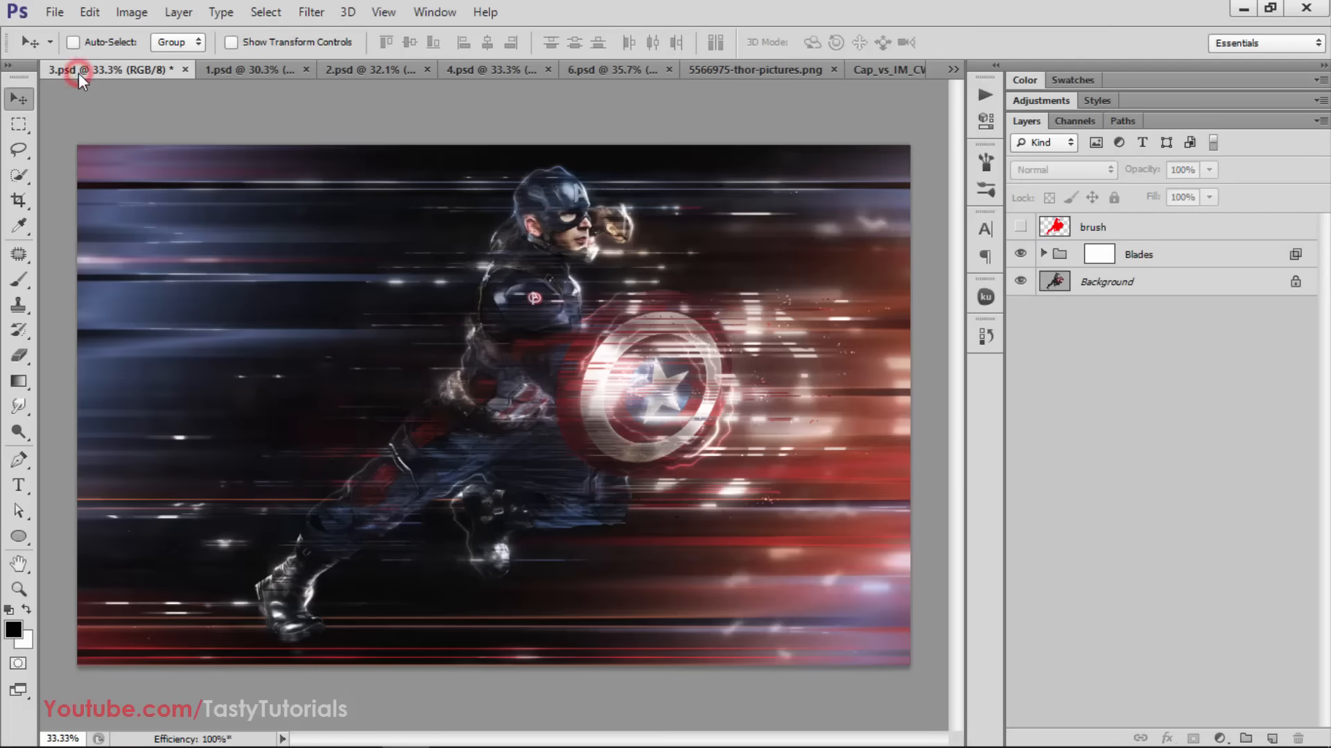
key(ctrl+minus)
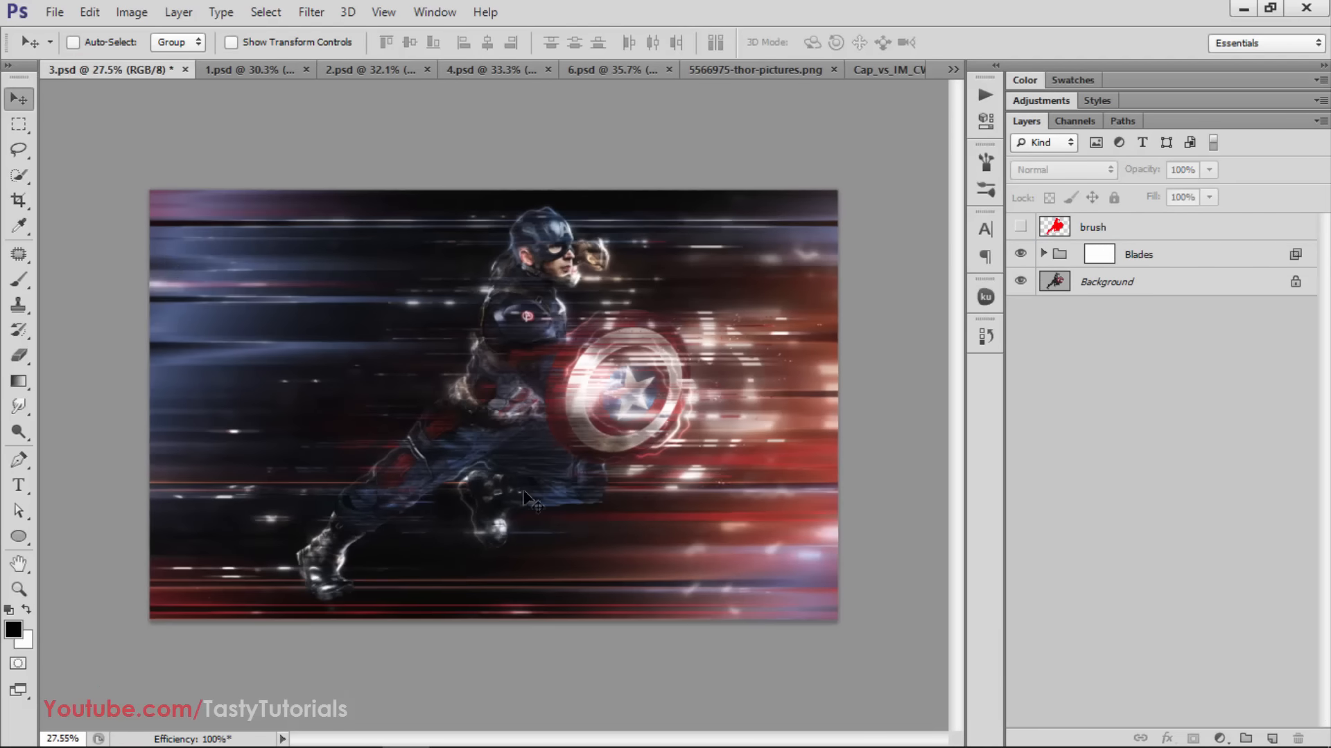
click(1020, 253)
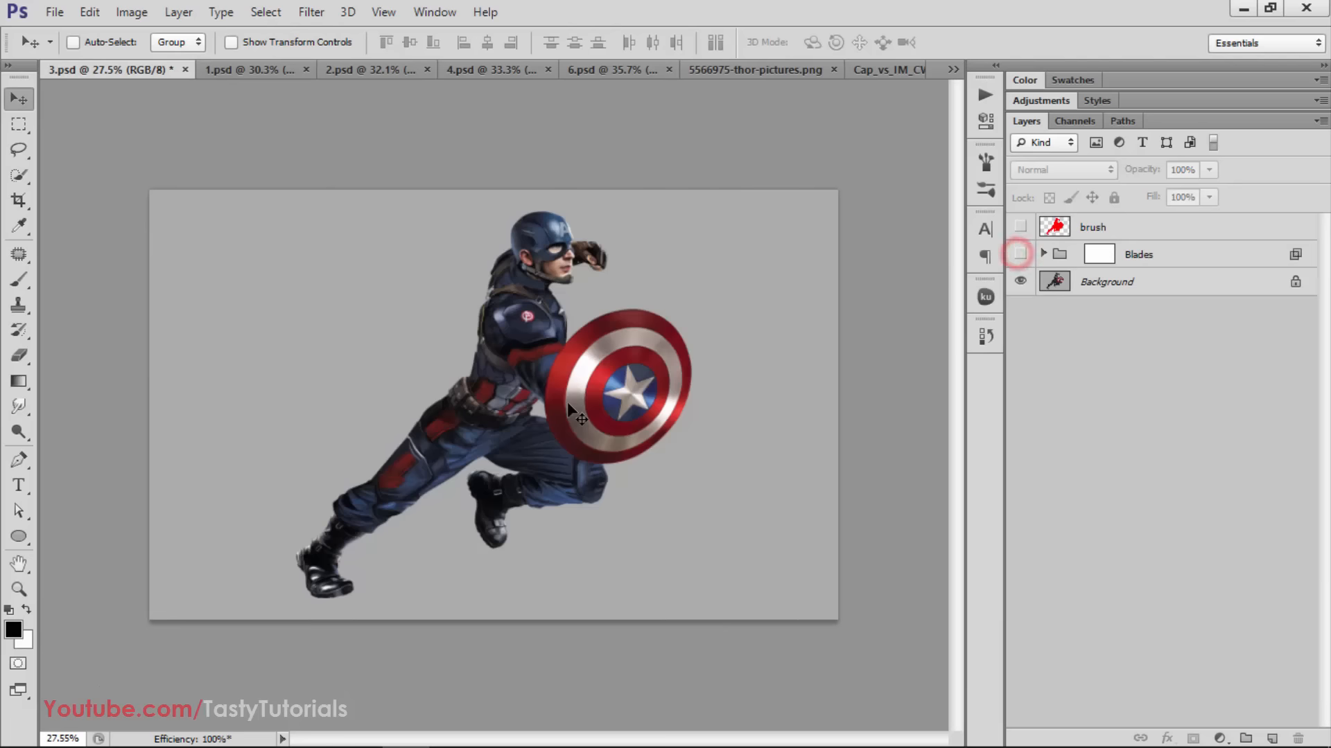
scroll(906, 371, up, 1)
click(1020, 227)
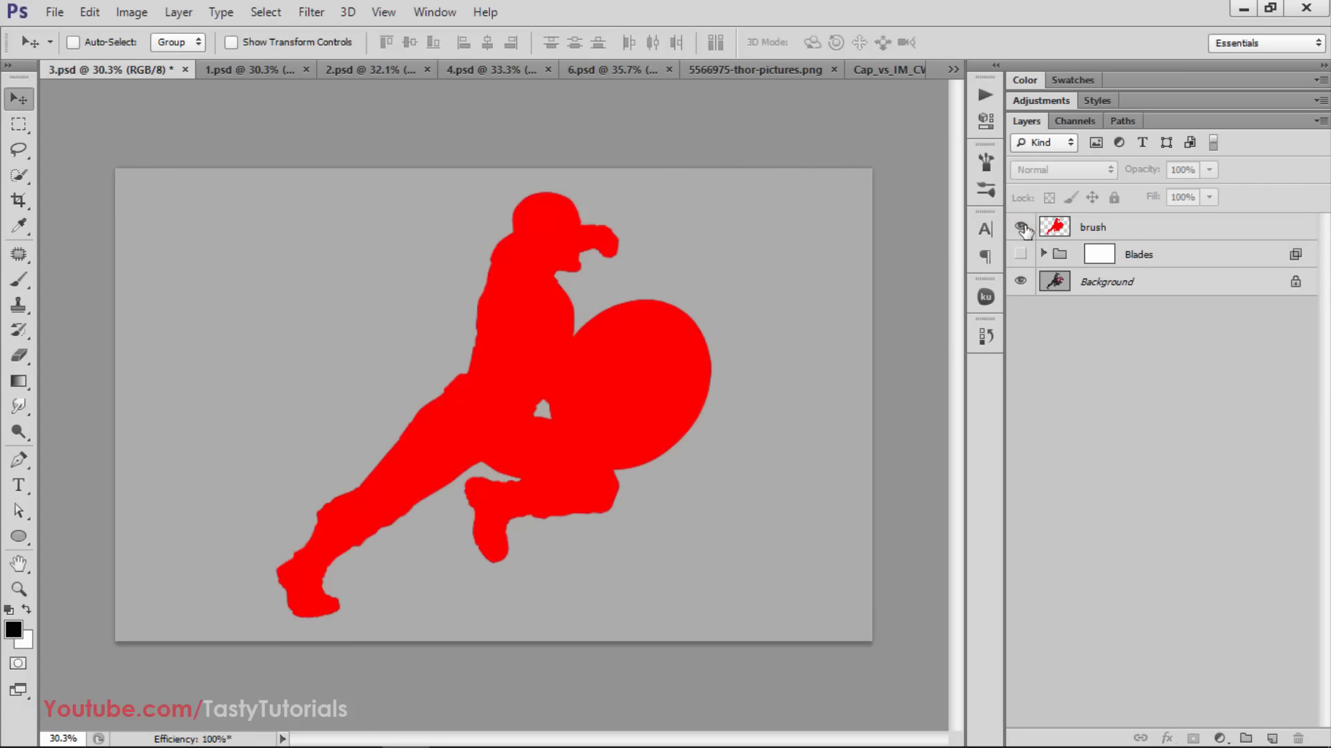
click(1020, 227)
click(1020, 254)
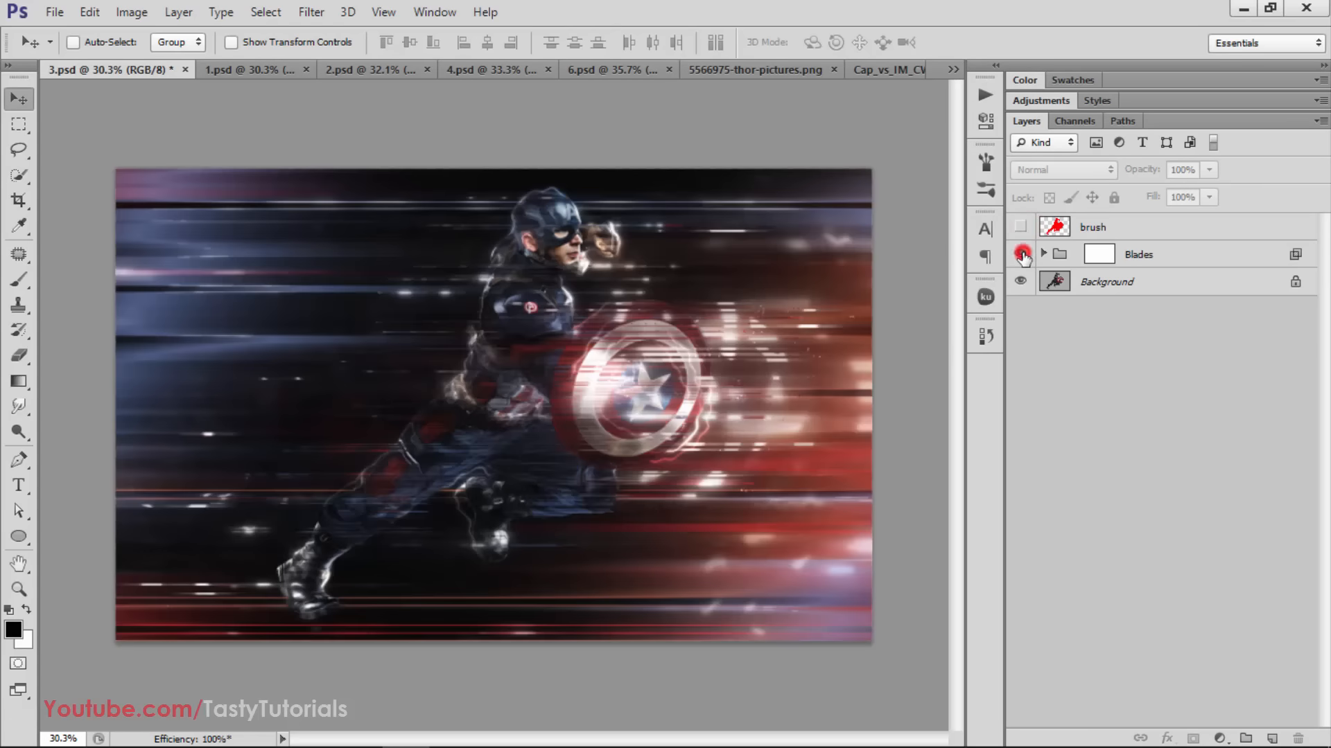
key(ctrl+plus)
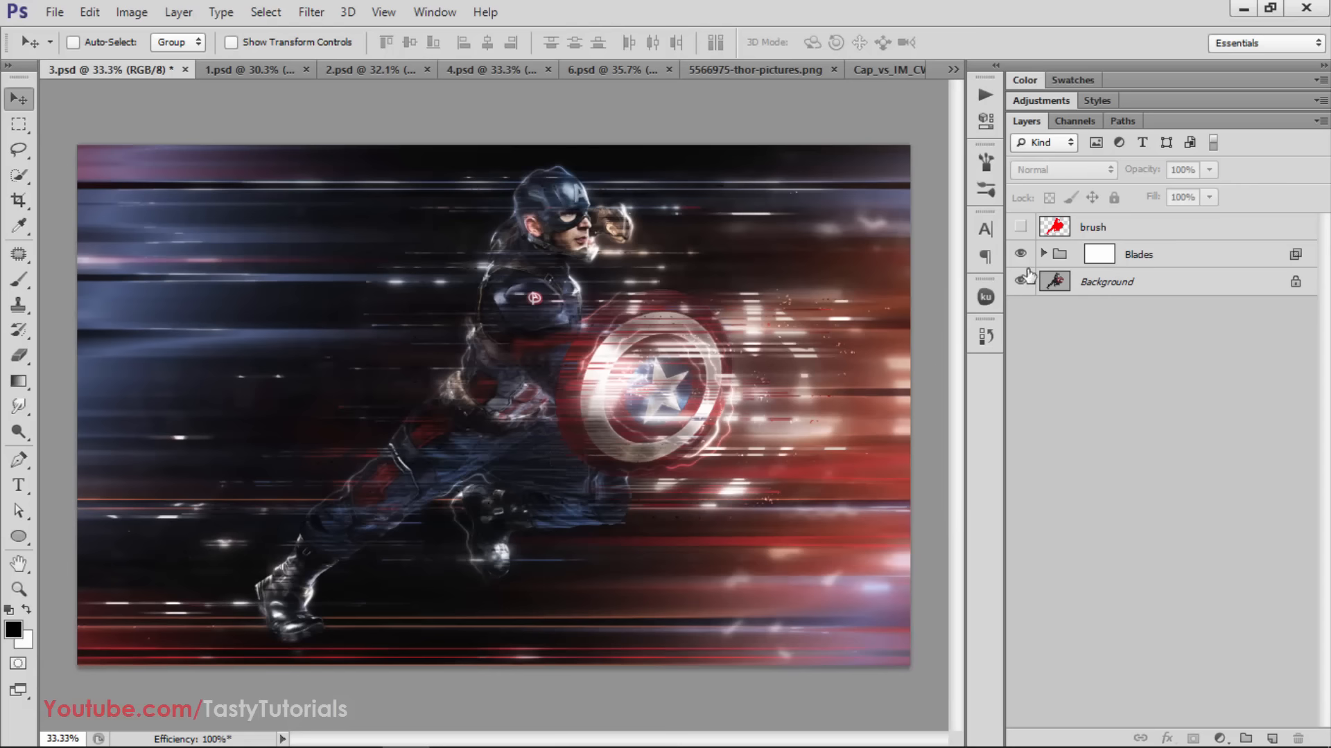
Expand the Blades group in 3.psd and make Use Black Backing in the Photo Motion Light group visible
click(1043, 254)
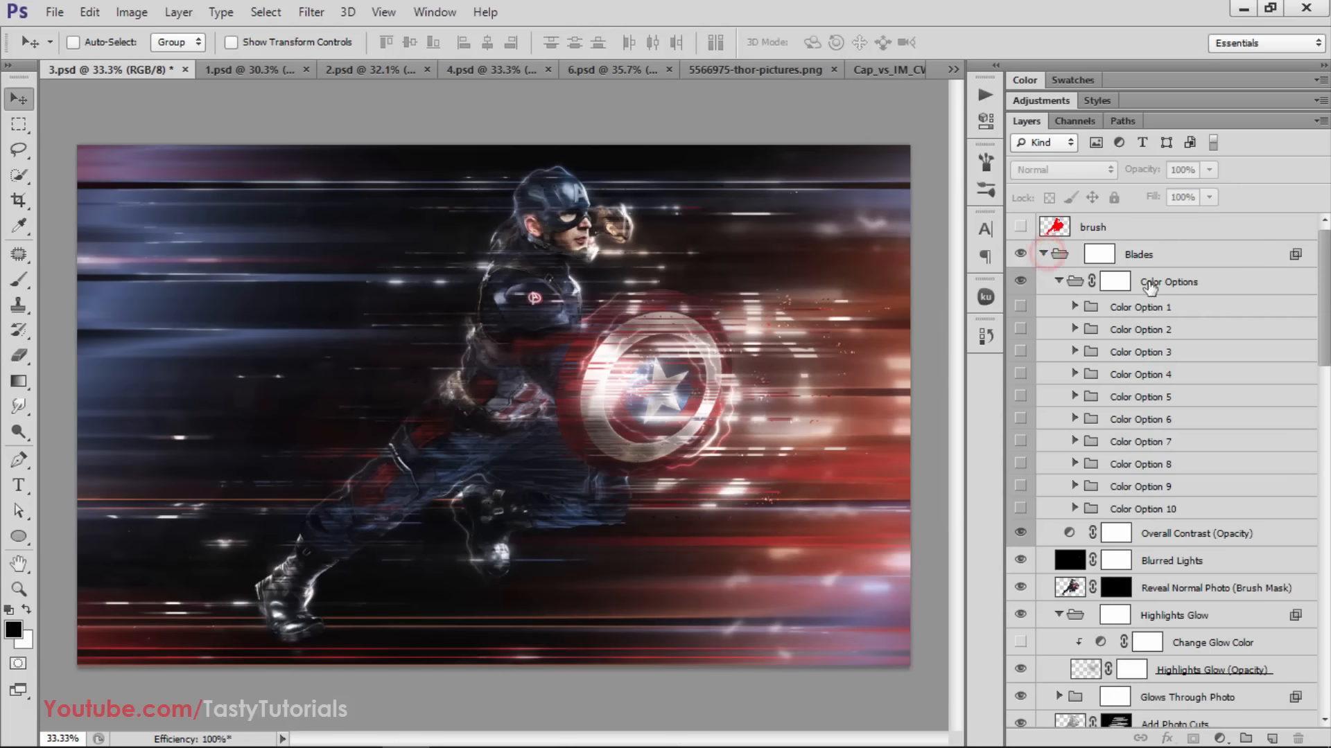
click(1109, 281)
scroll(1061, 321, down, 5)
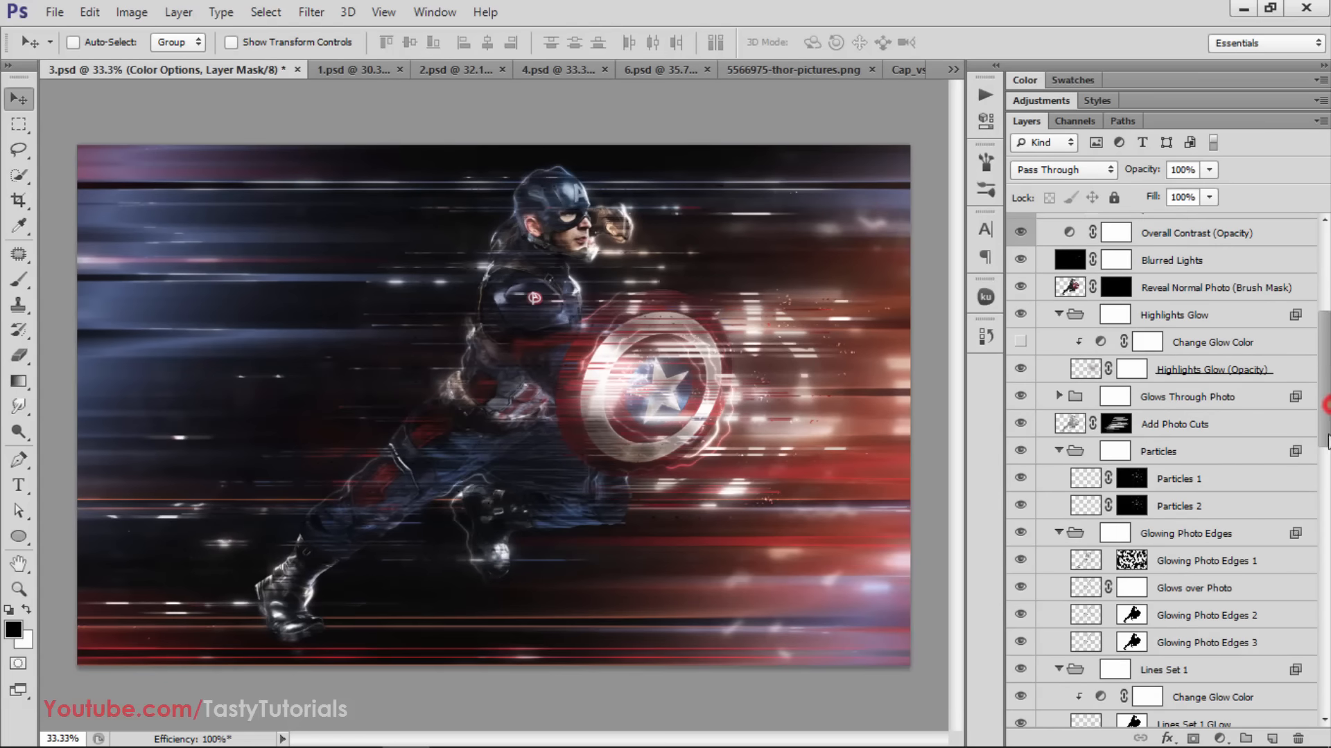
drag(1328, 422, 1328, 597)
click(1020, 443)
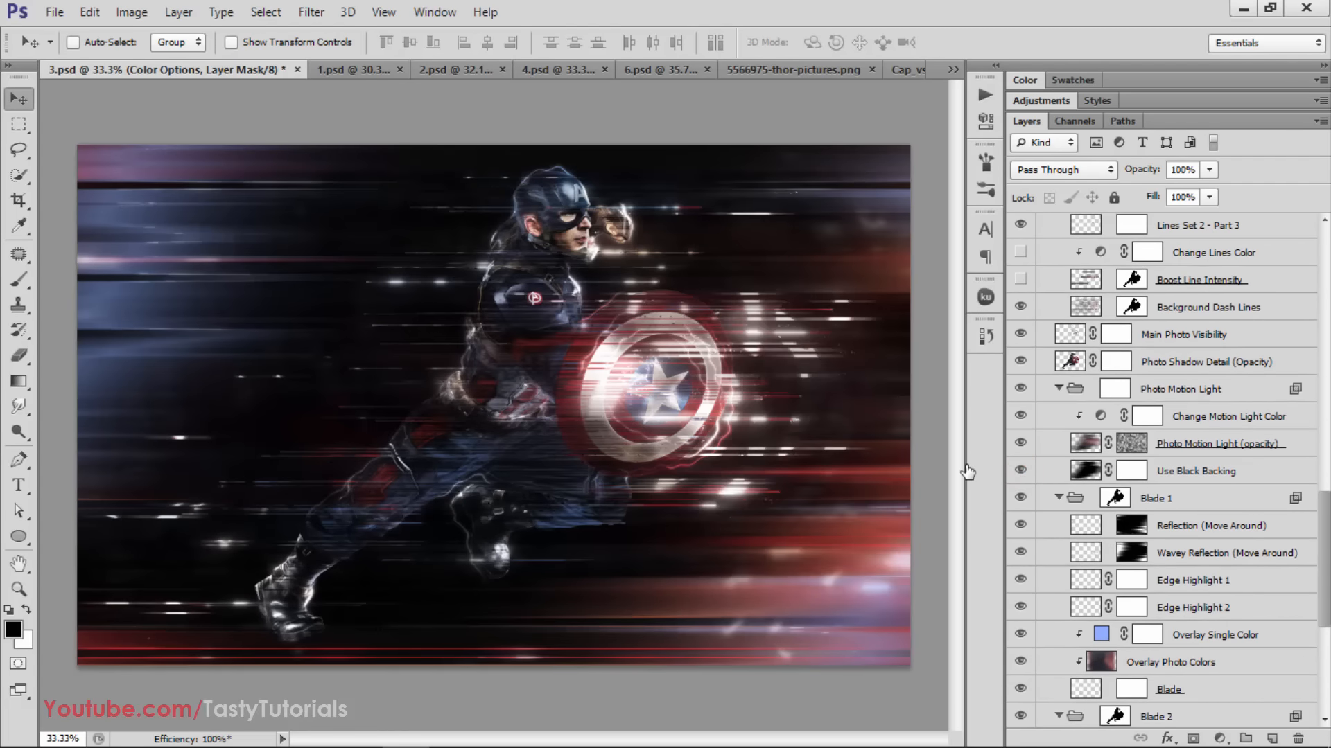
Look back through the layers of 3.psd and collapse the Blades group
scroll(489, 412, down, 2)
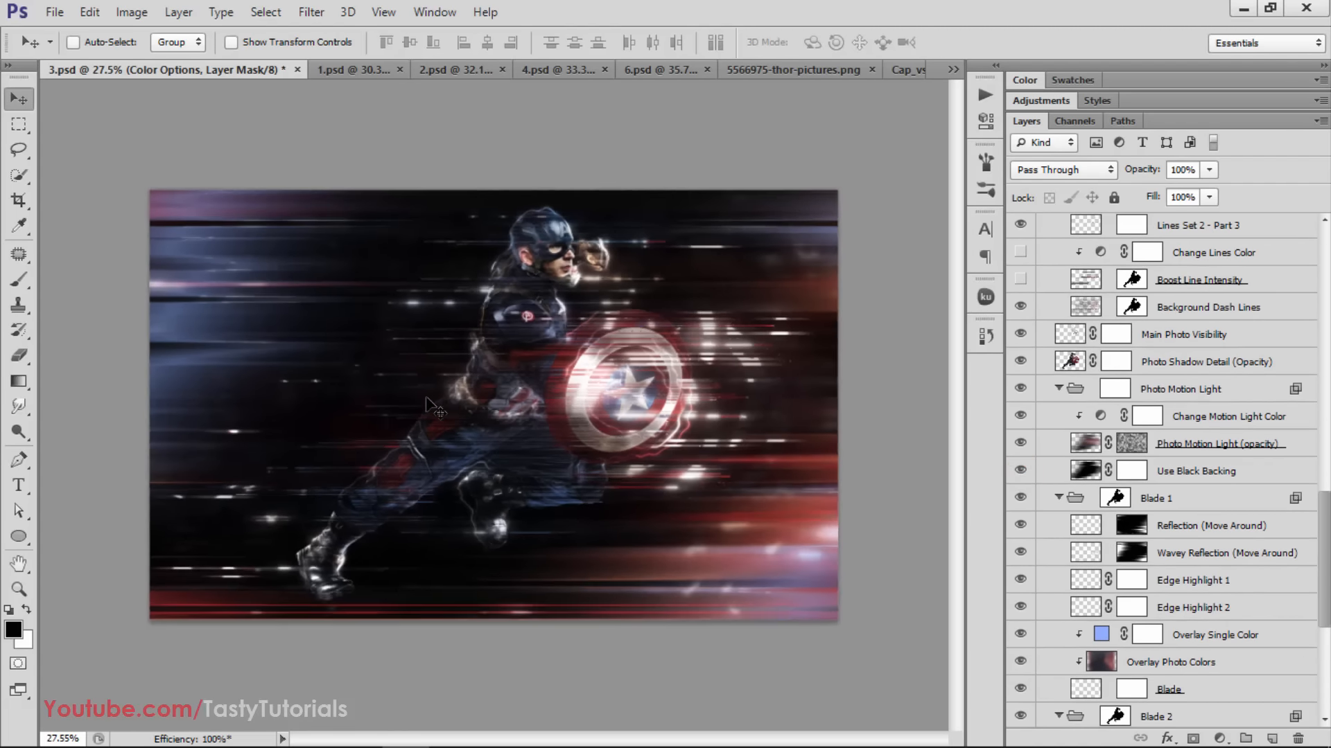
scroll(1102, 364, up, 2)
scroll(1102, 364, up, 3)
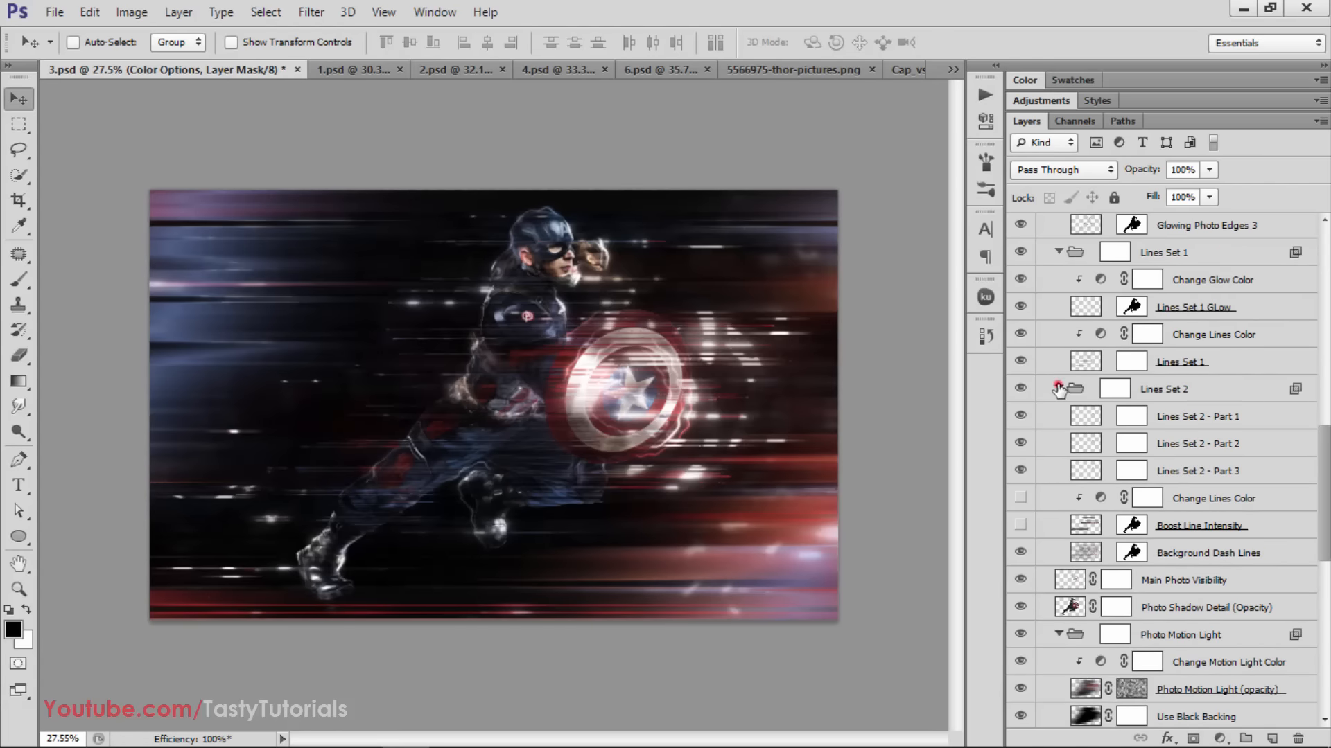
scroll(1058, 388, up, 15)
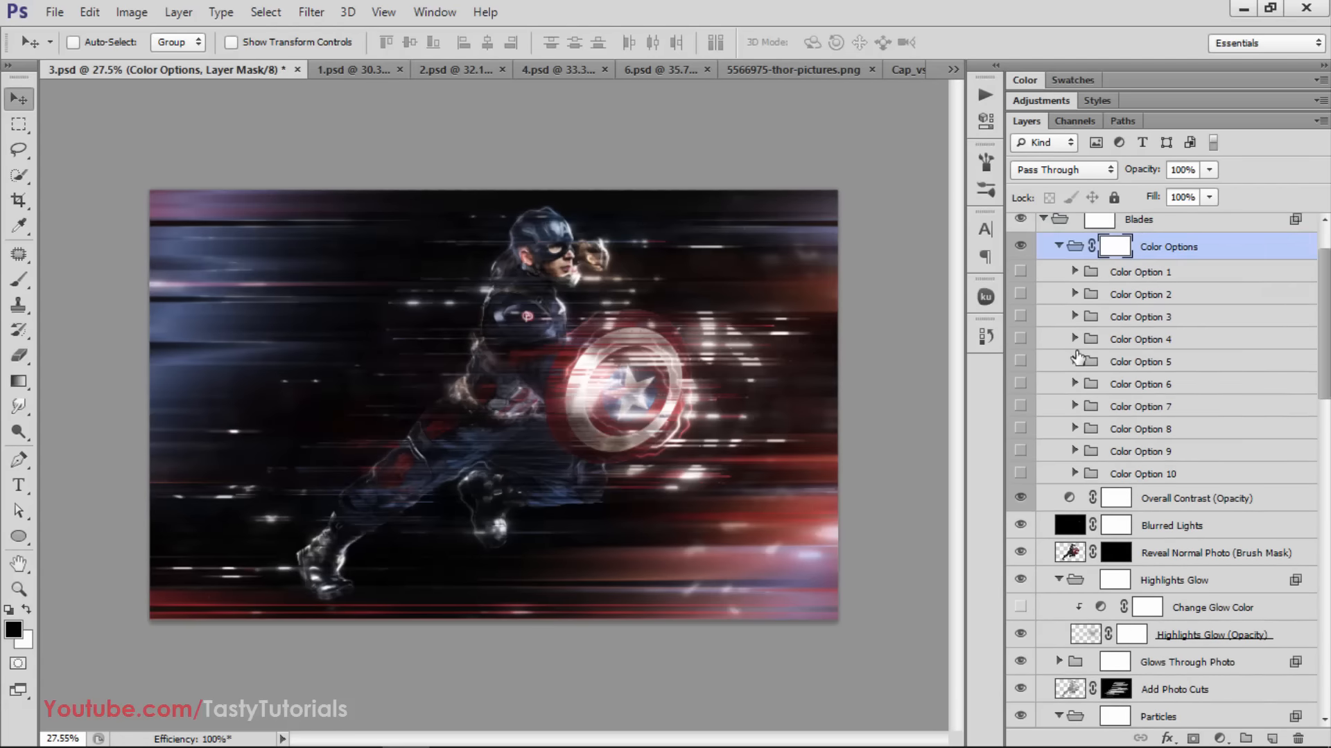
scroll(1077, 358, up, 2)
click(1043, 254)
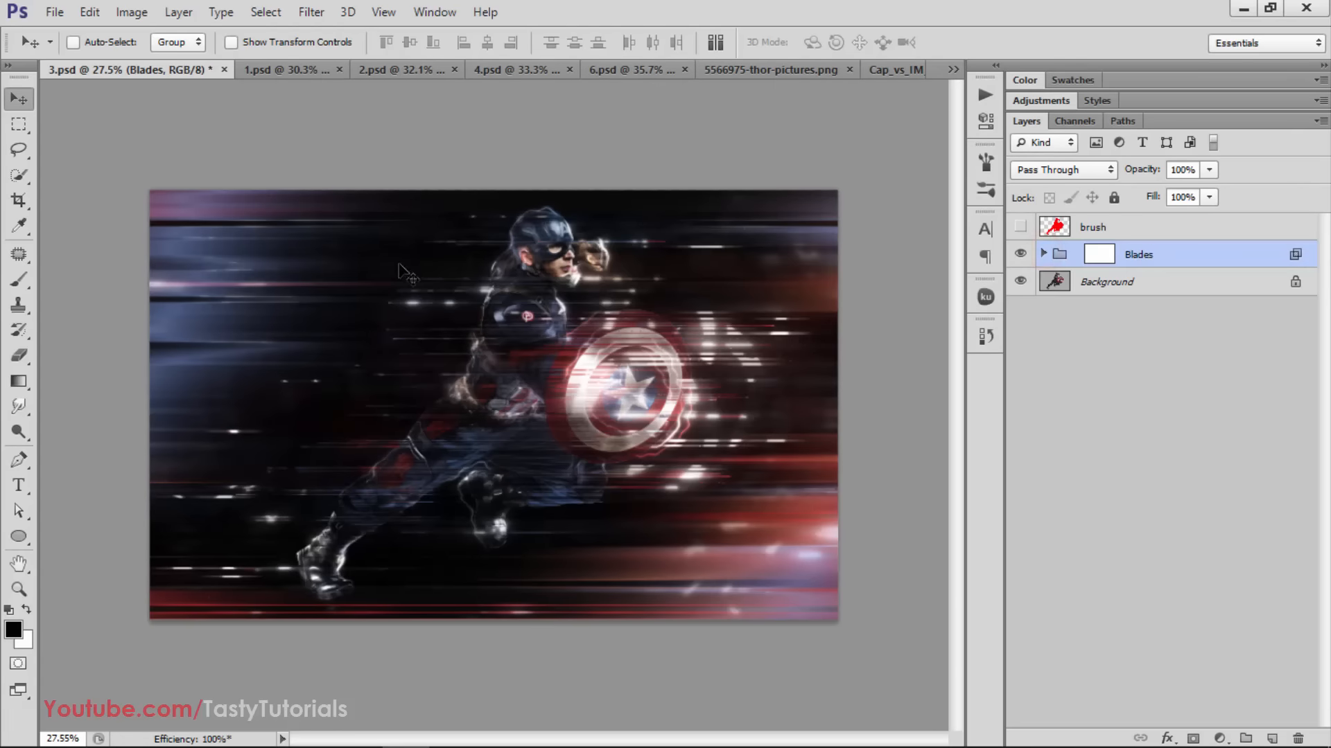
Save 3.psd, switch to 1.psd and close 3.psd
click(52, 14)
click(103, 227)
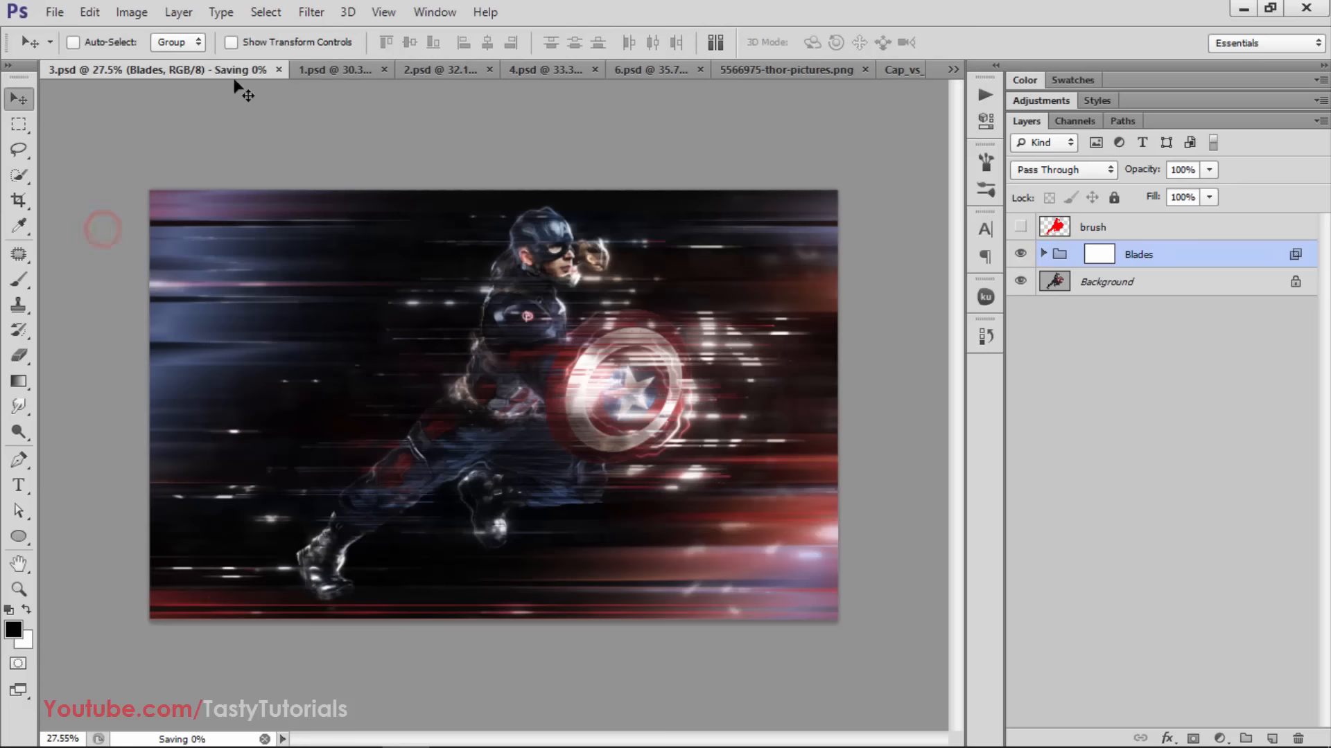
click(315, 69)
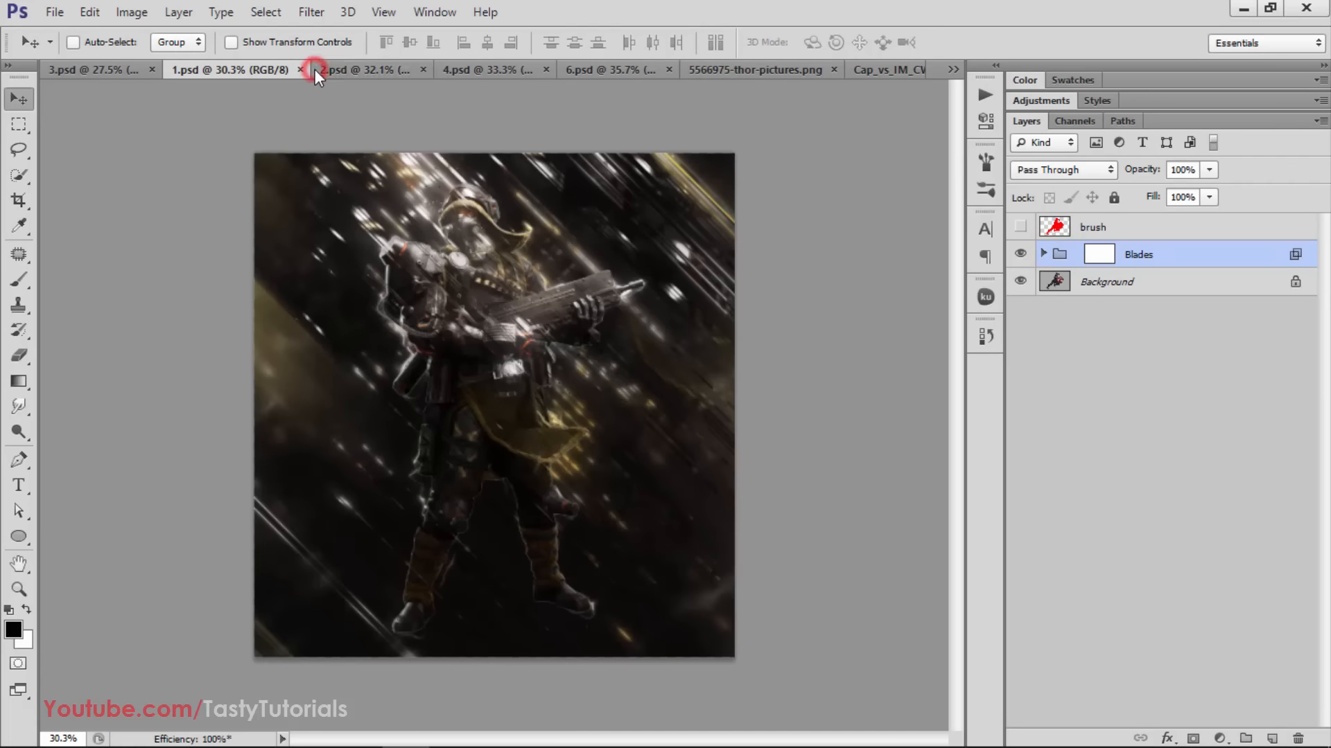
click(152, 69)
Expand and select the Blades group in 1.psd, and compare the image with and without it
key(ctrl+plus)
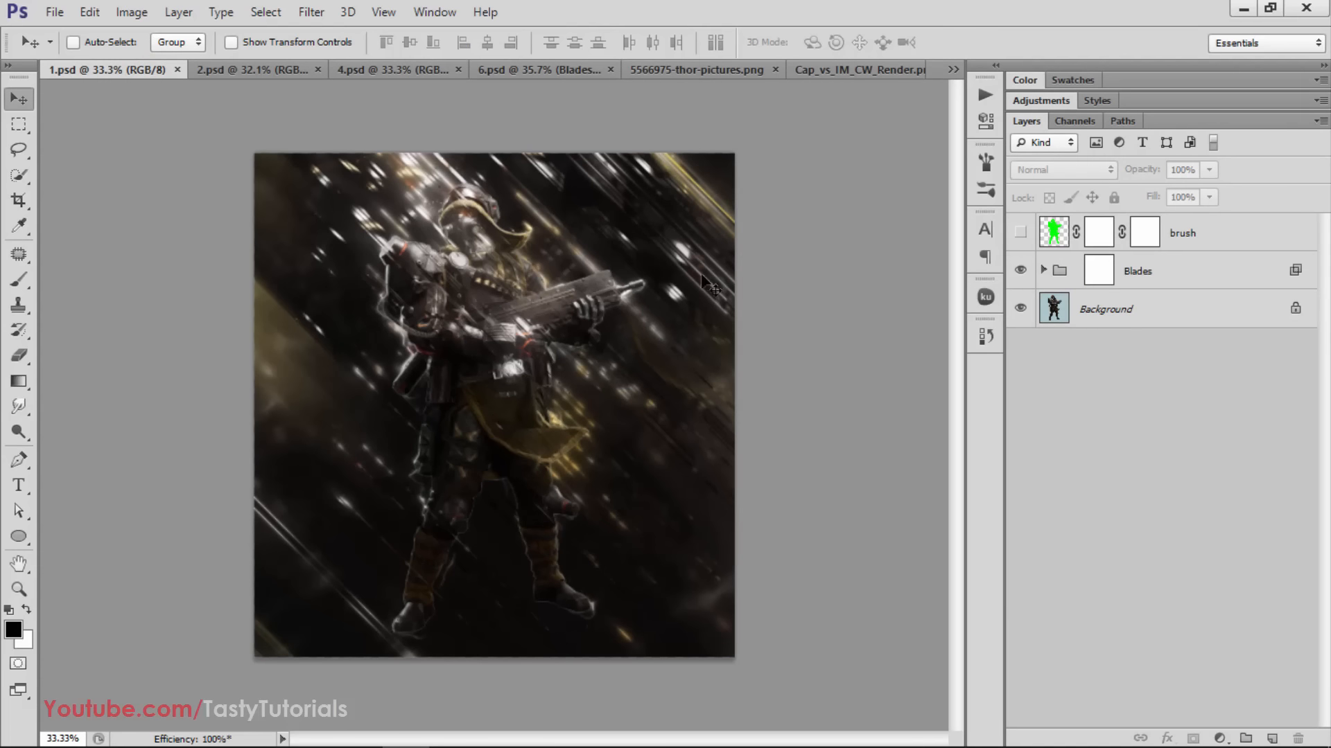
click(1043, 270)
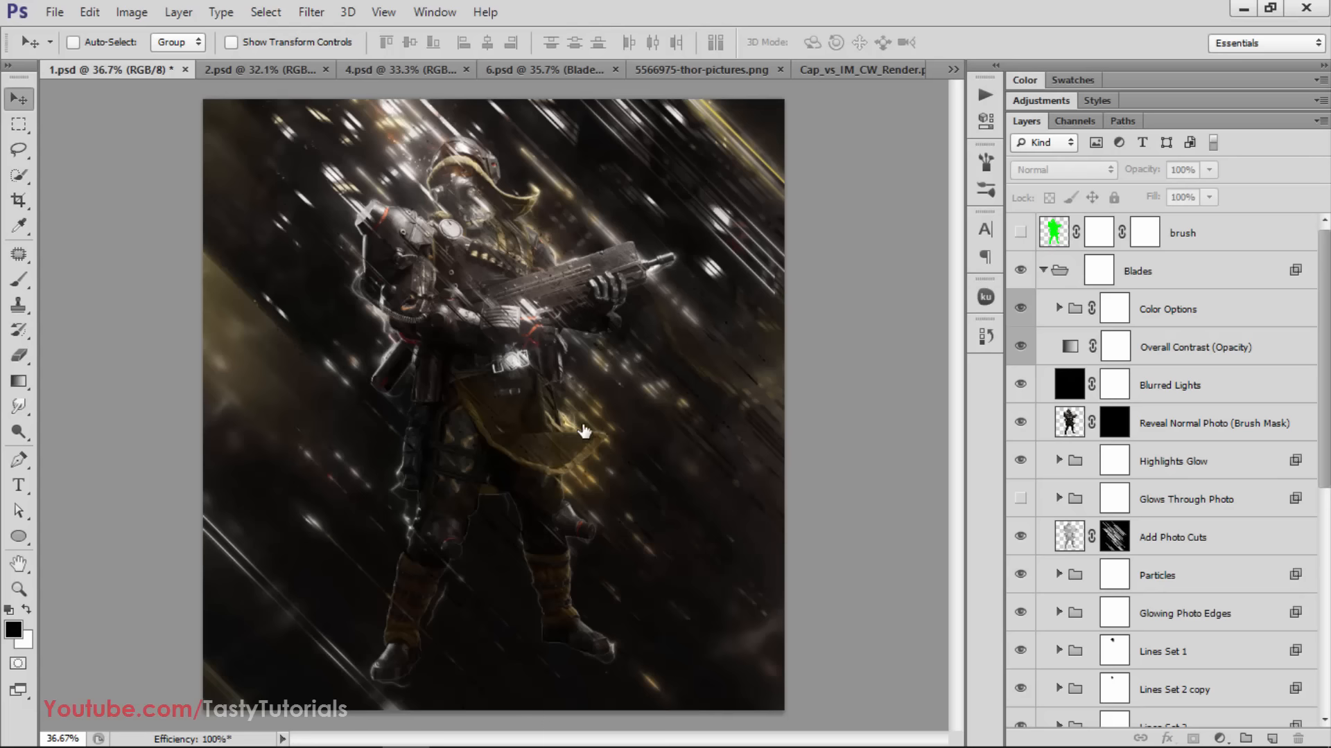
scroll(880, 425, down, 2)
click(1155, 279)
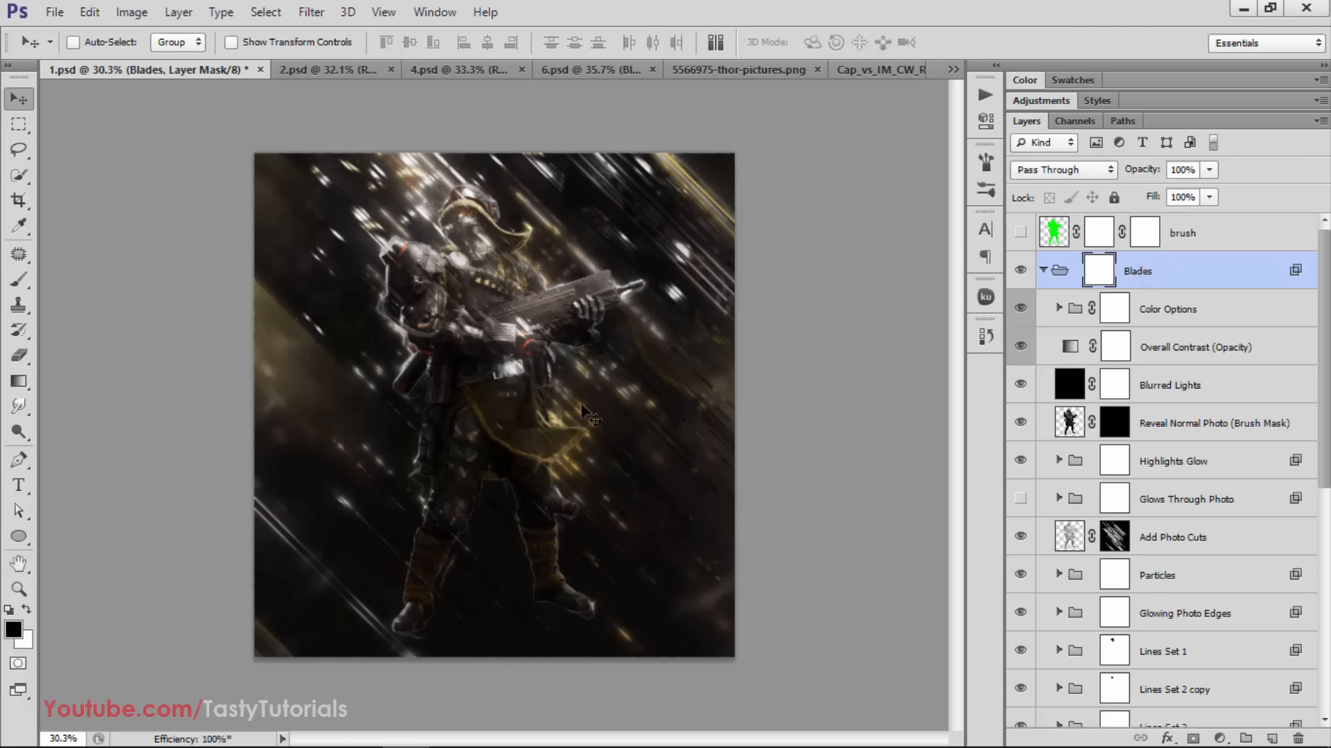
click(1022, 271)
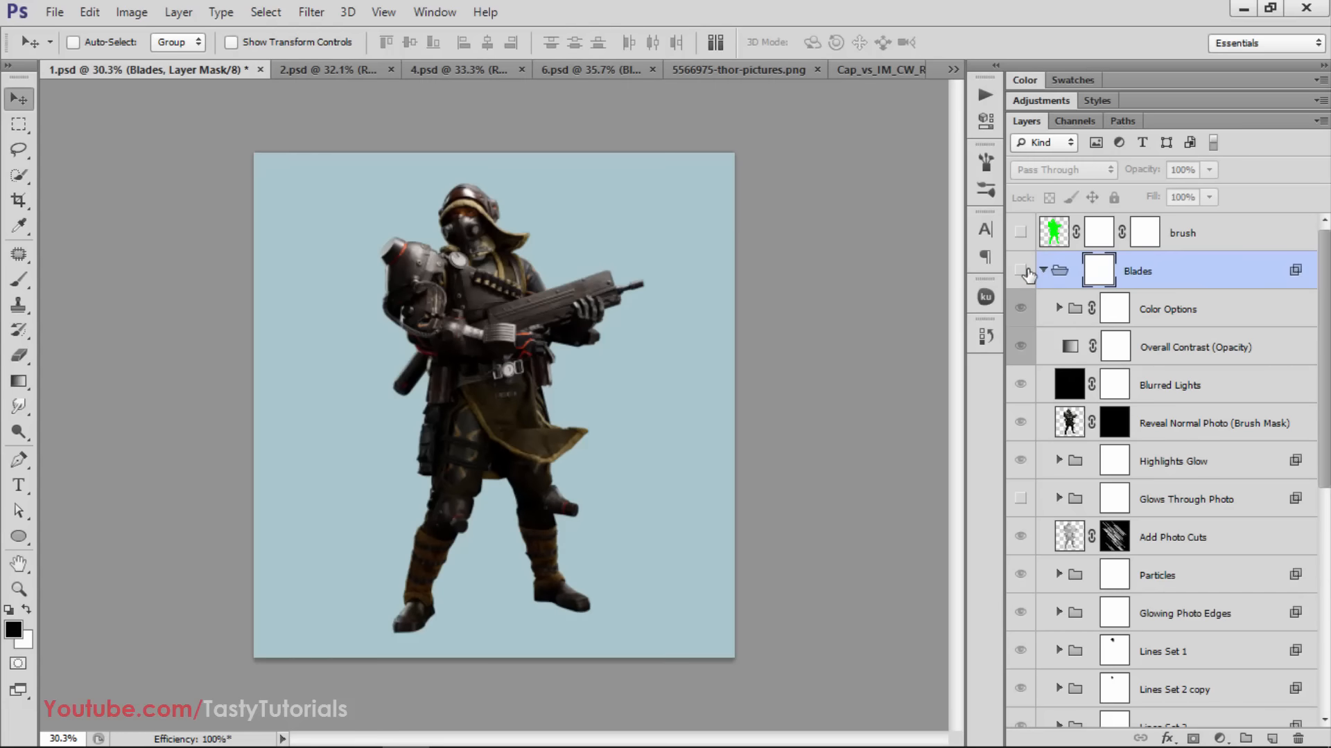
click(1023, 271)
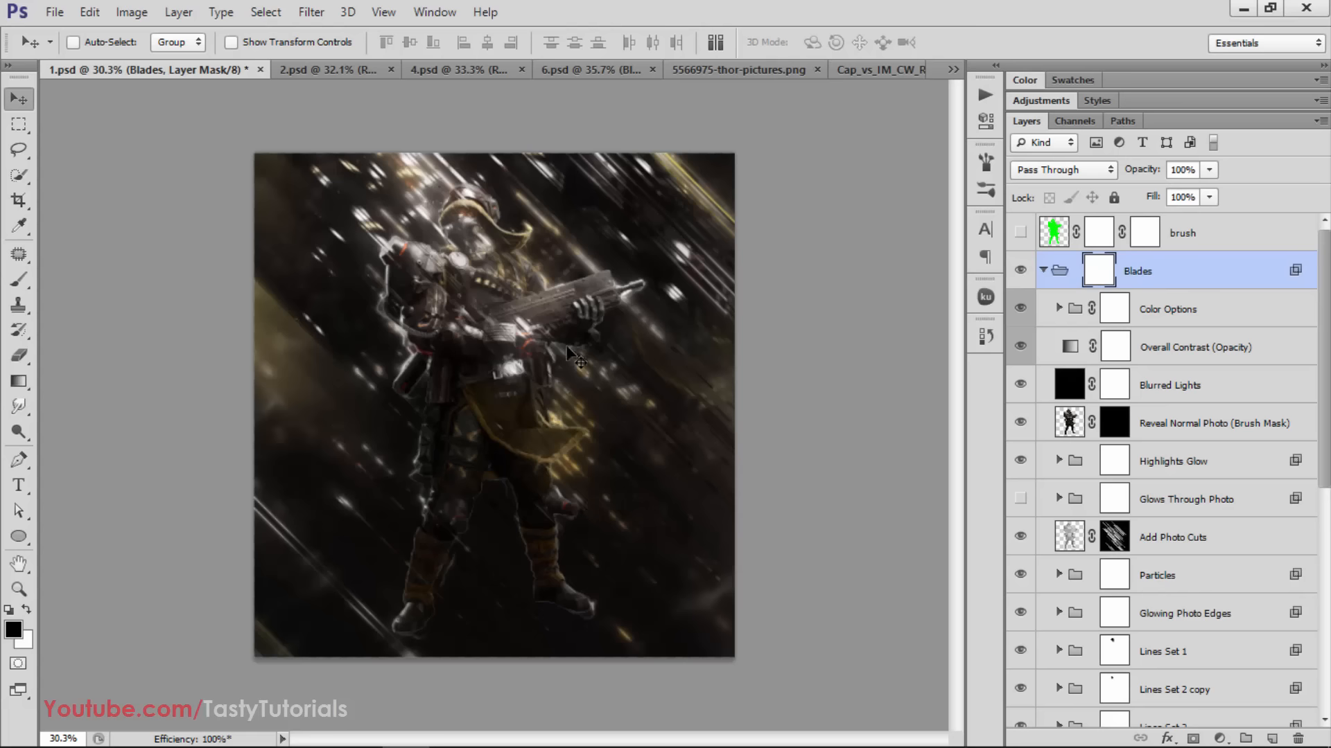
Look through the layers inside the Blades group of 1.psd and collapse the group
scroll(1143, 426, down, 1)
scroll(1143, 426, down, 3)
scroll(1115, 505, up, 1)
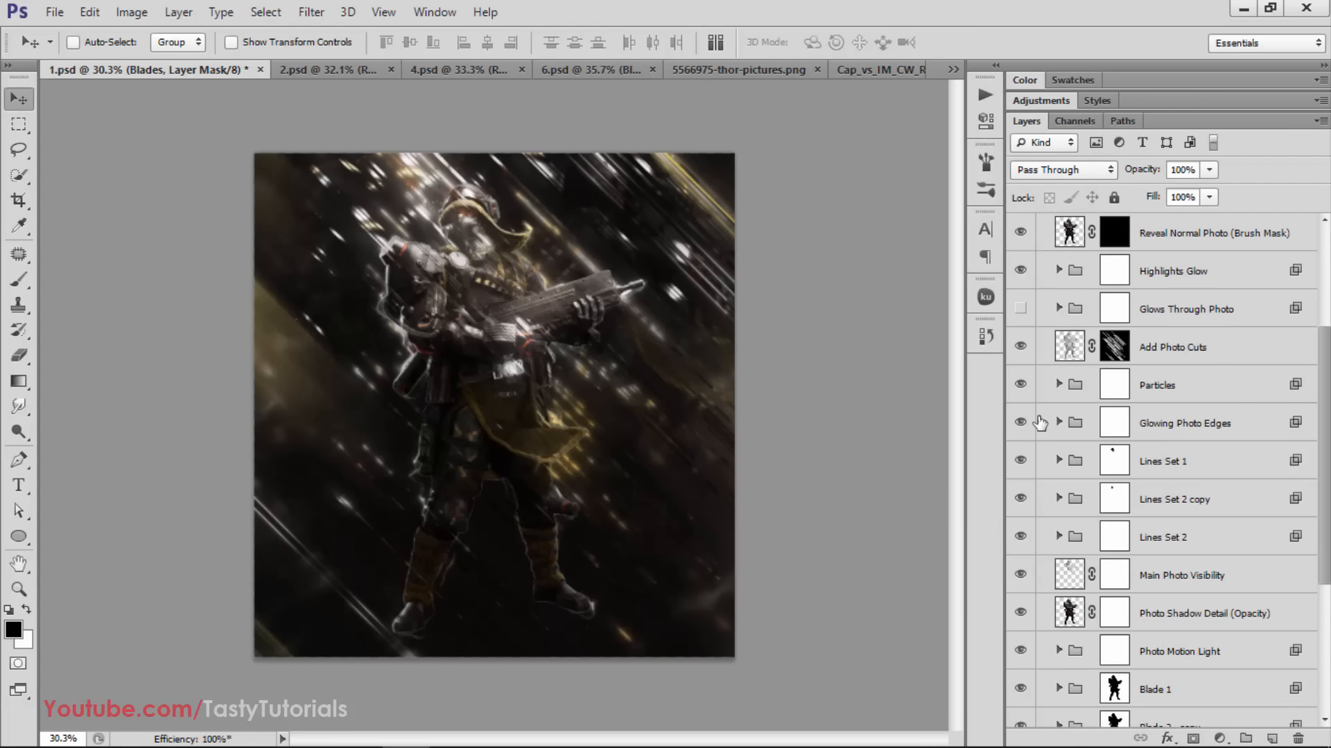
click(1023, 384)
scroll(1024, 466, down, 4)
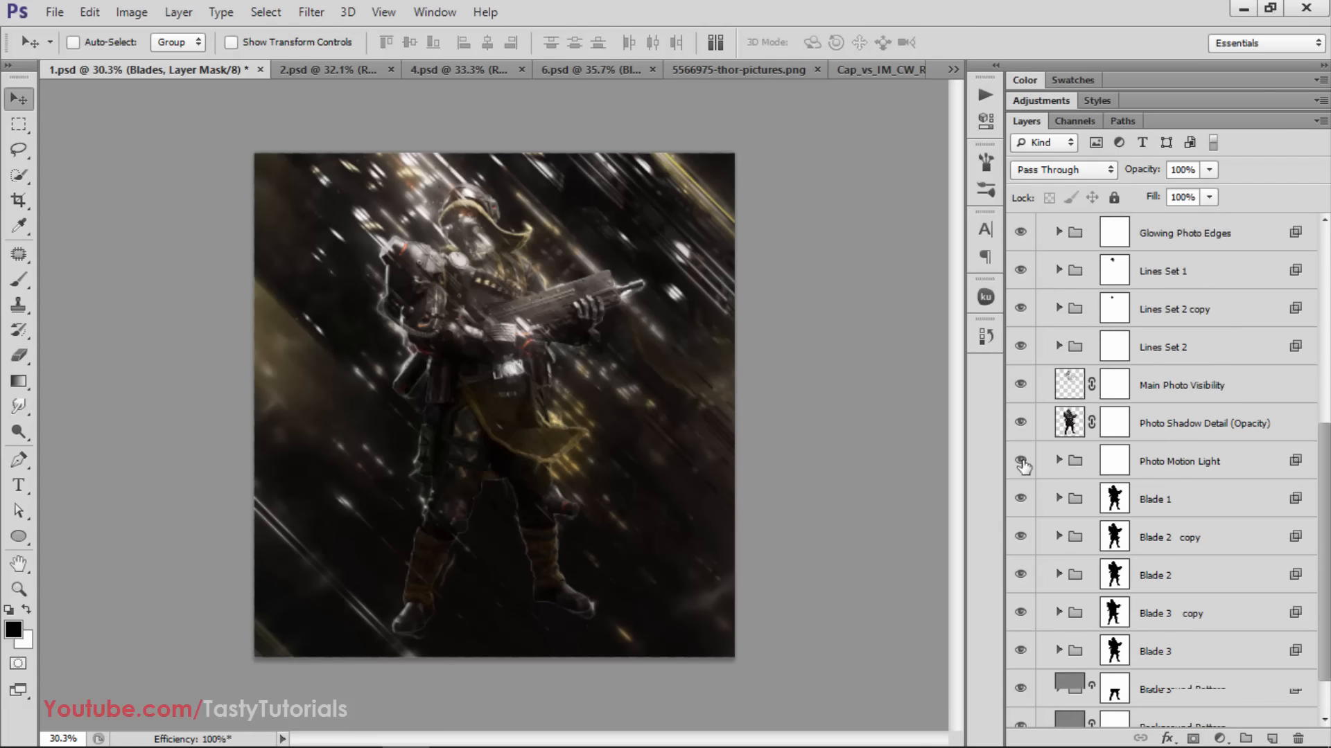
scroll(1024, 468, up, 6)
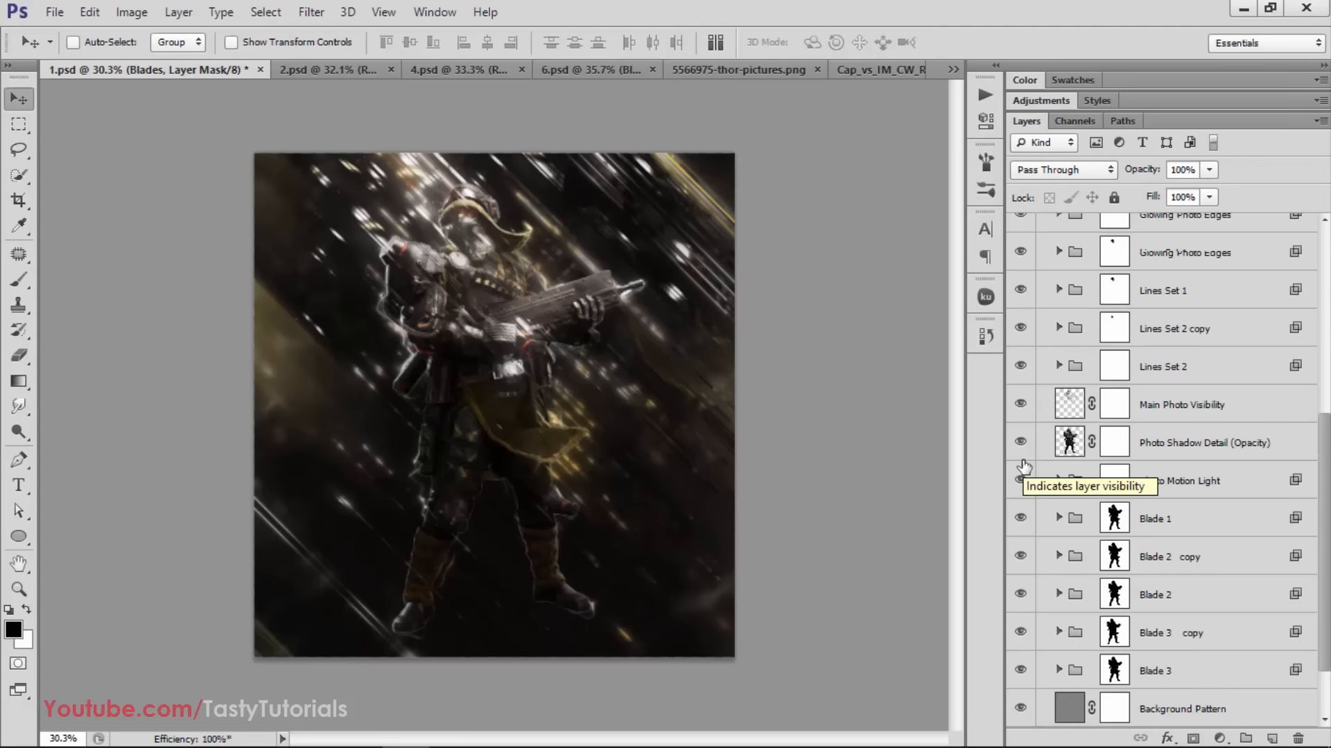
click(1044, 271)
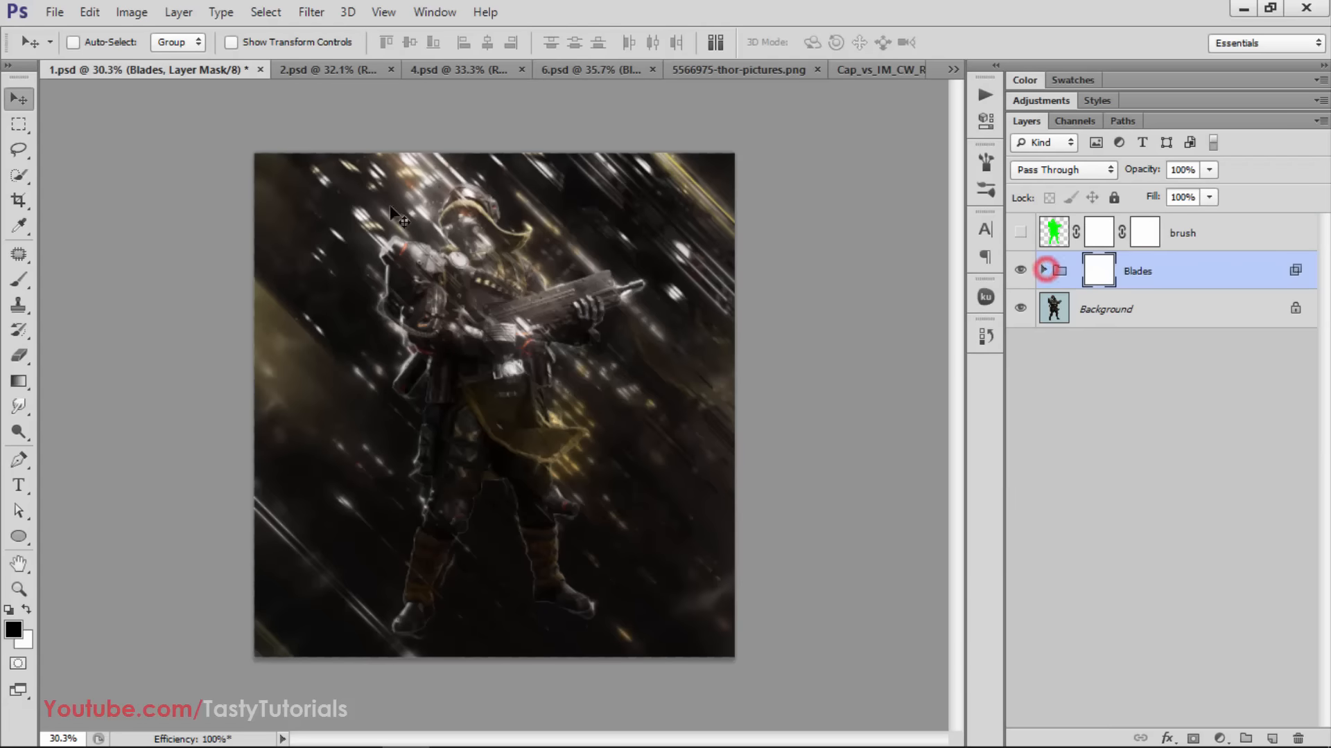
click(55, 11)
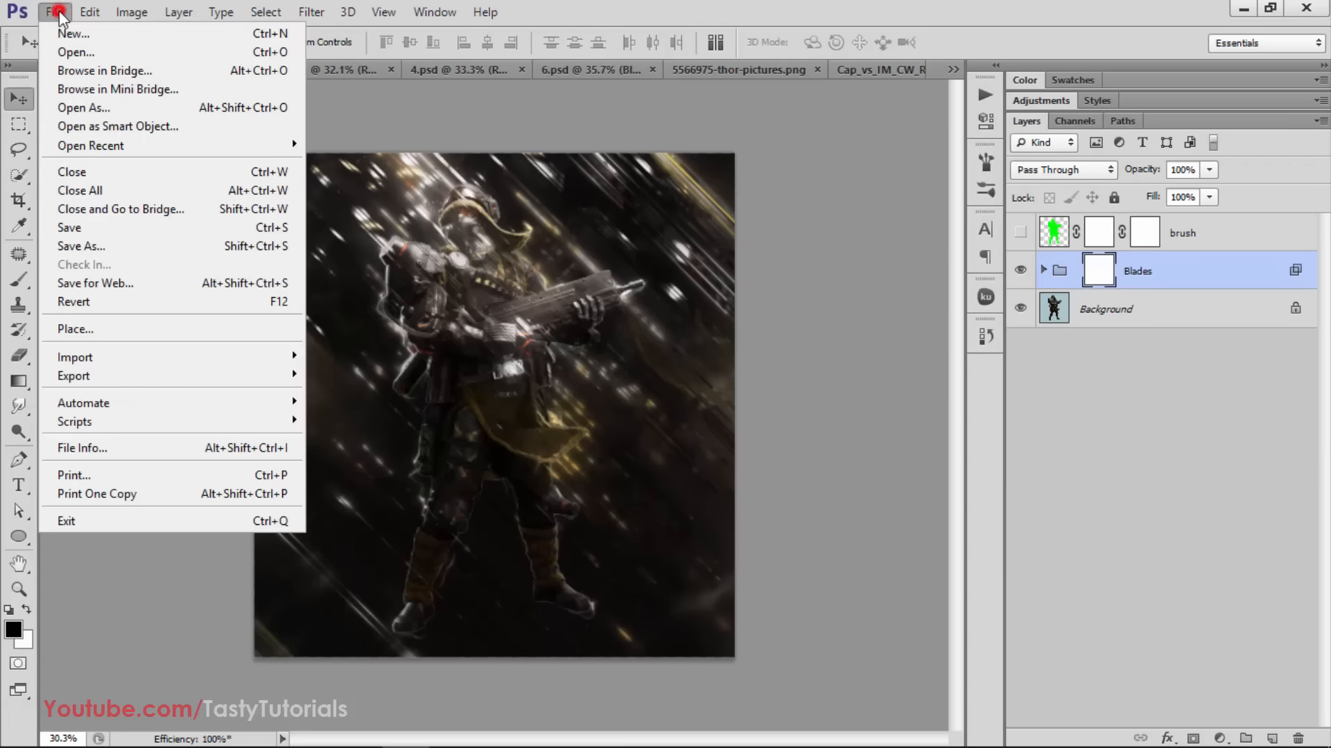
click(101, 229)
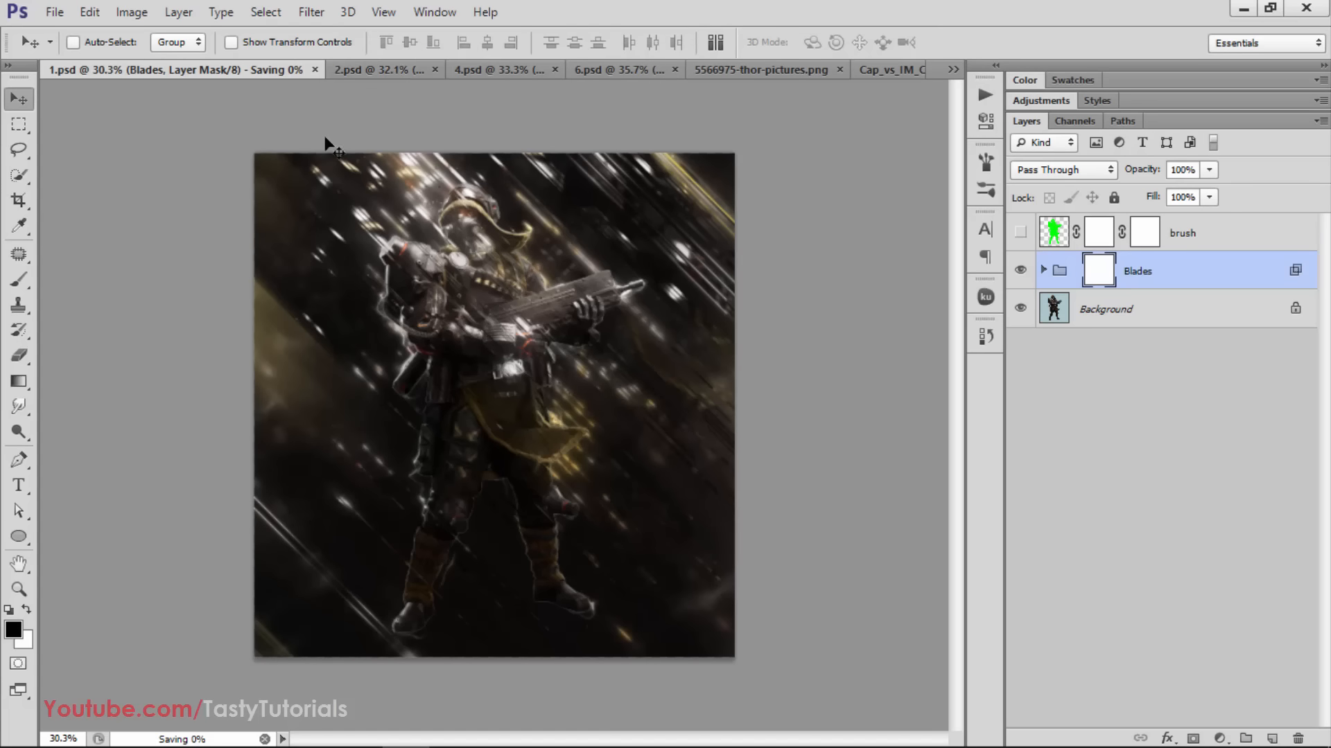
click(349, 68)
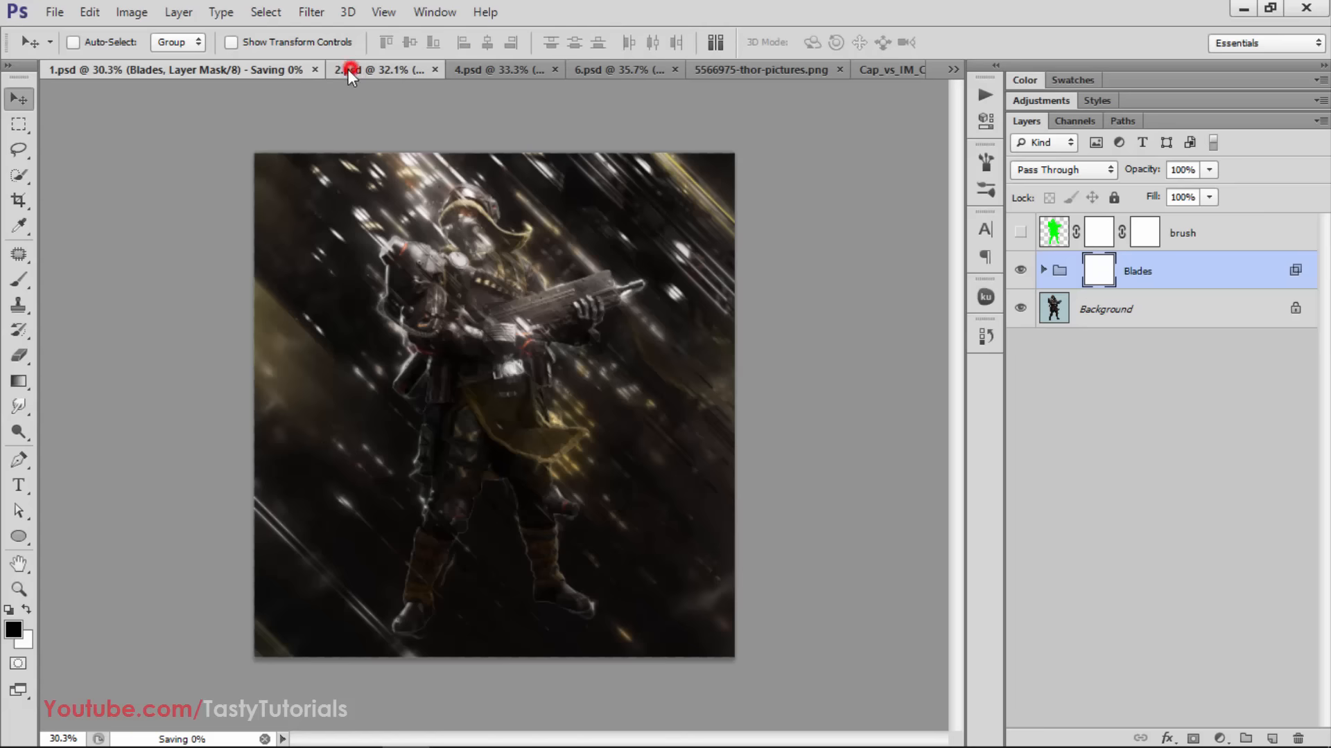
click(149, 69)
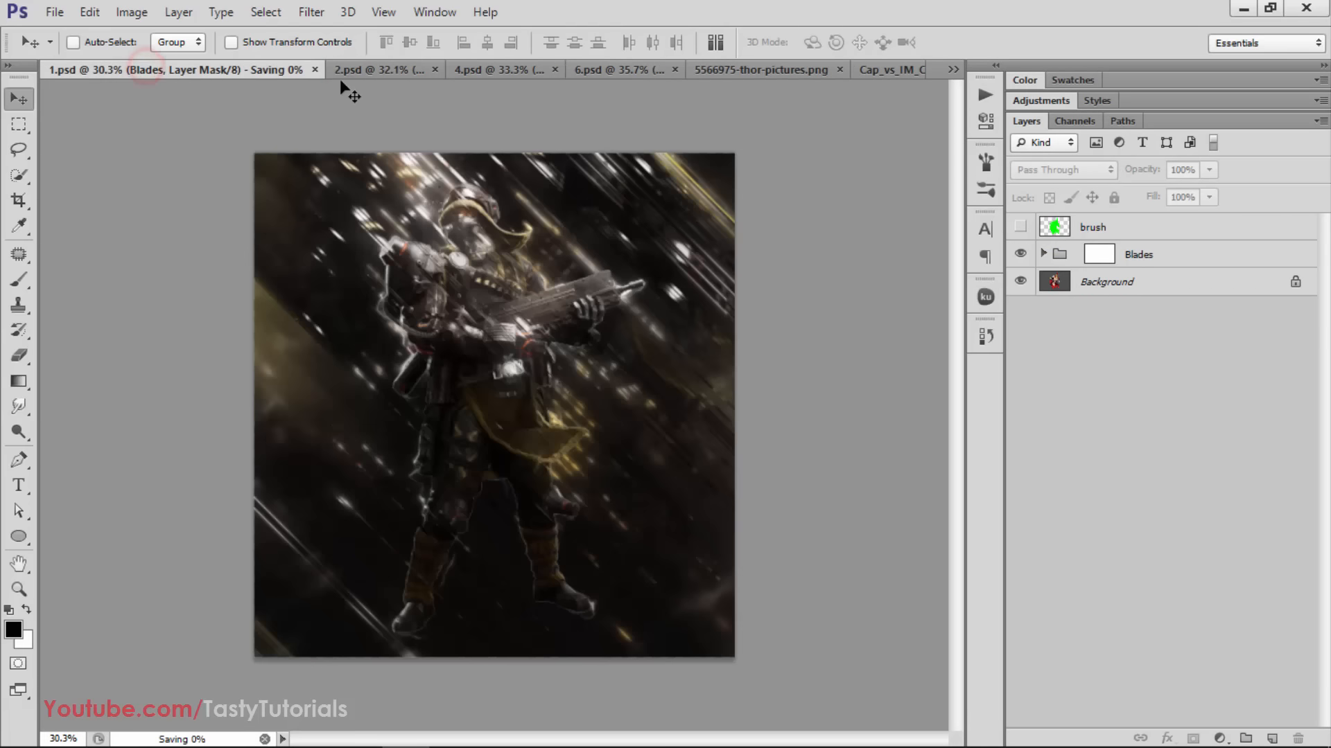
click(263, 740)
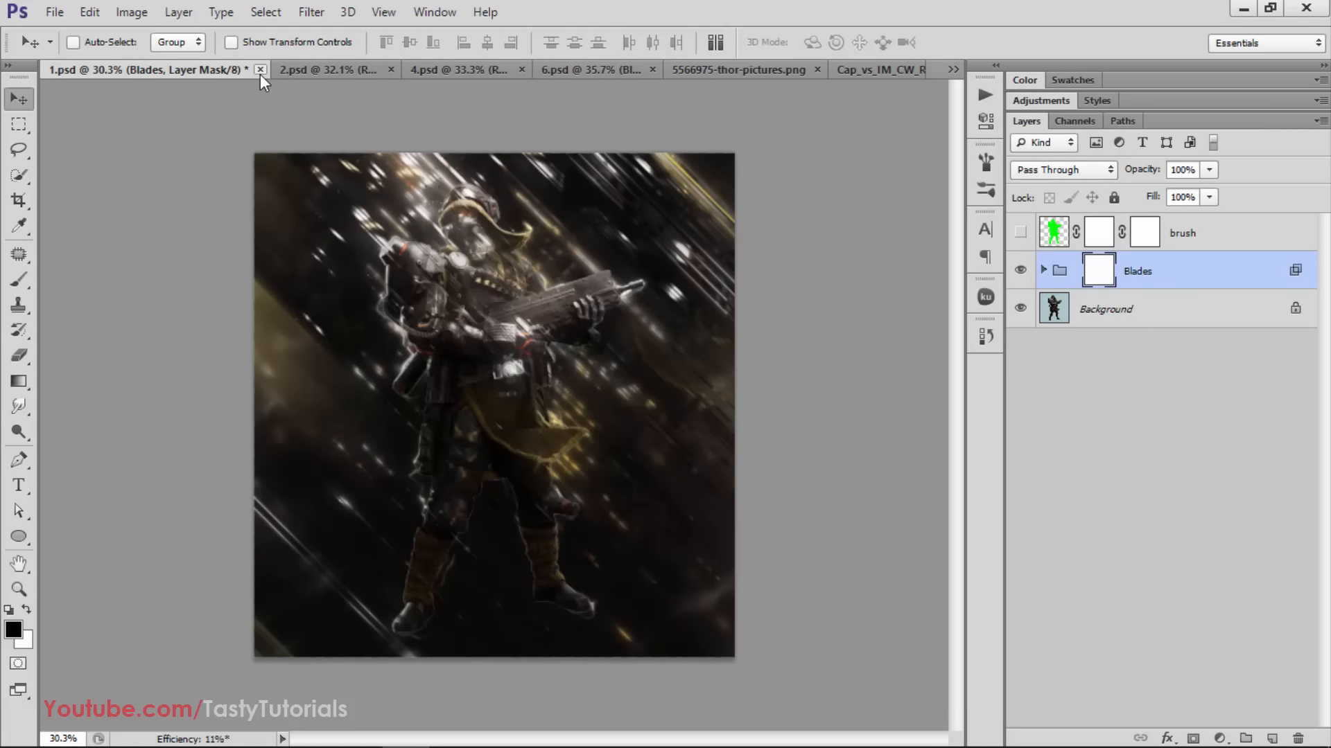
Close 1.psd without saving its changes and look over the warrior effect in 2.psd
click(260, 70)
click(475, 291)
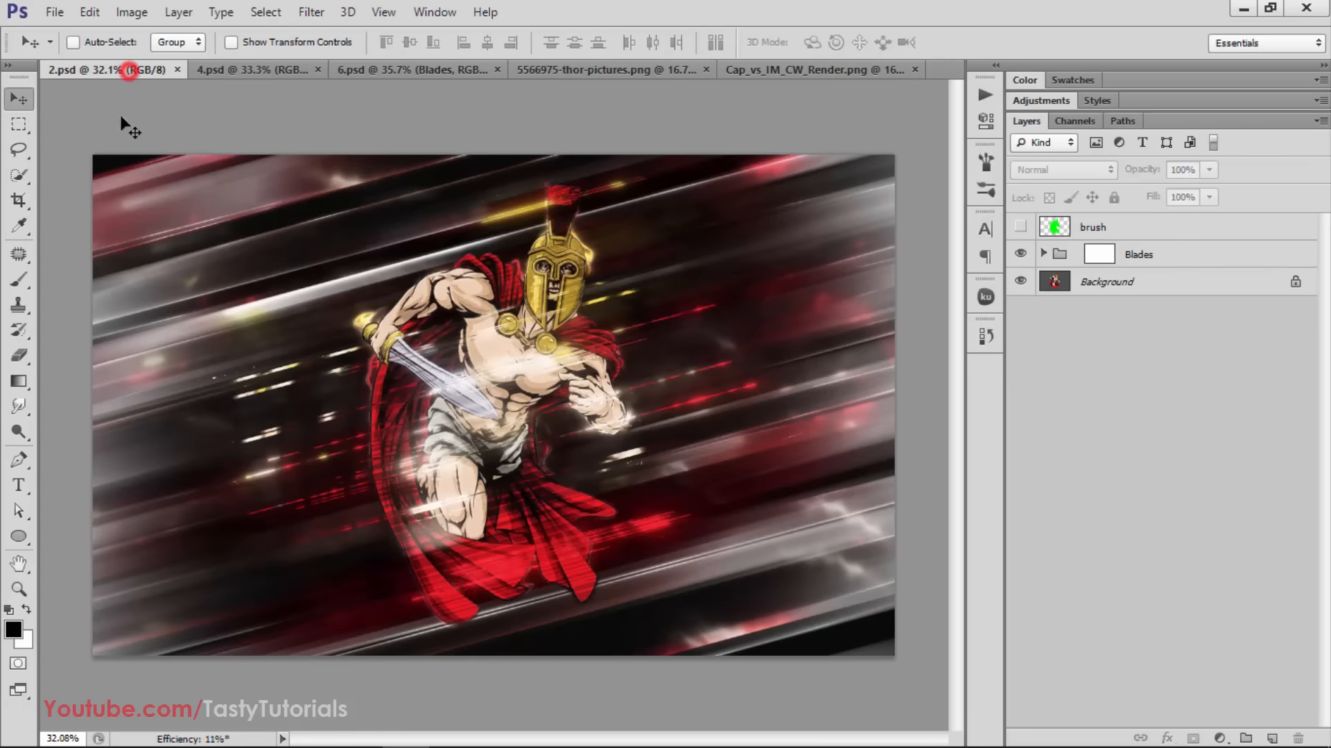
scroll(326, 485, down, 1)
scroll(324, 444, up, 1)
scroll(240, 423, down, 1)
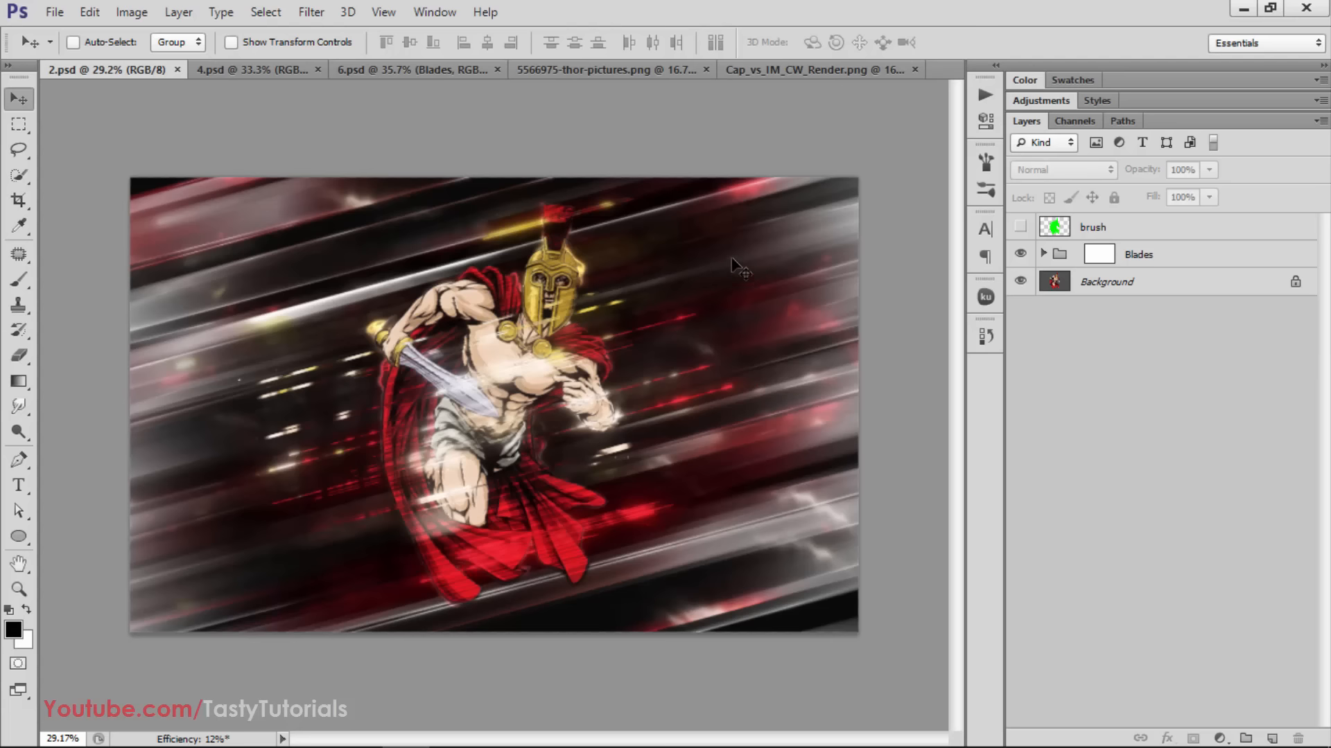
Compare the warrior image in 2.psd with and without the Blades group, leaving the group visible
click(1020, 253)
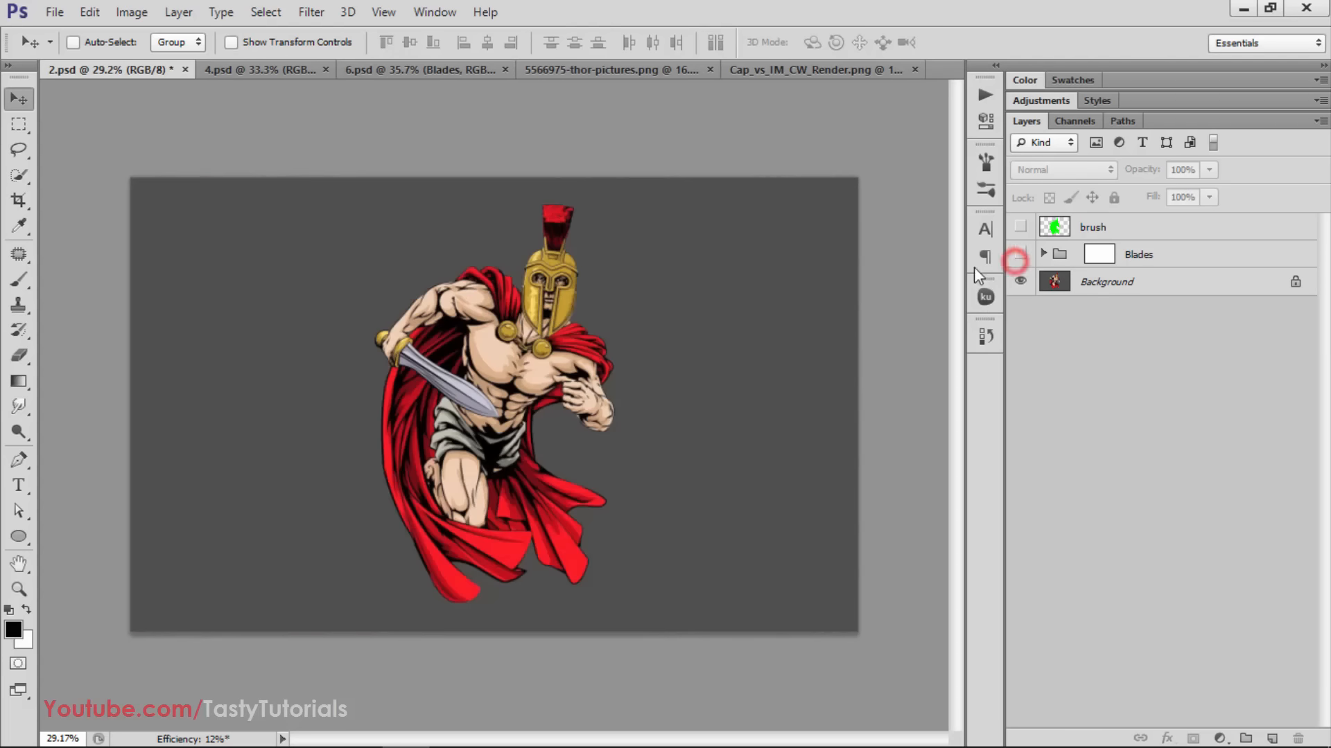
click(1018, 257)
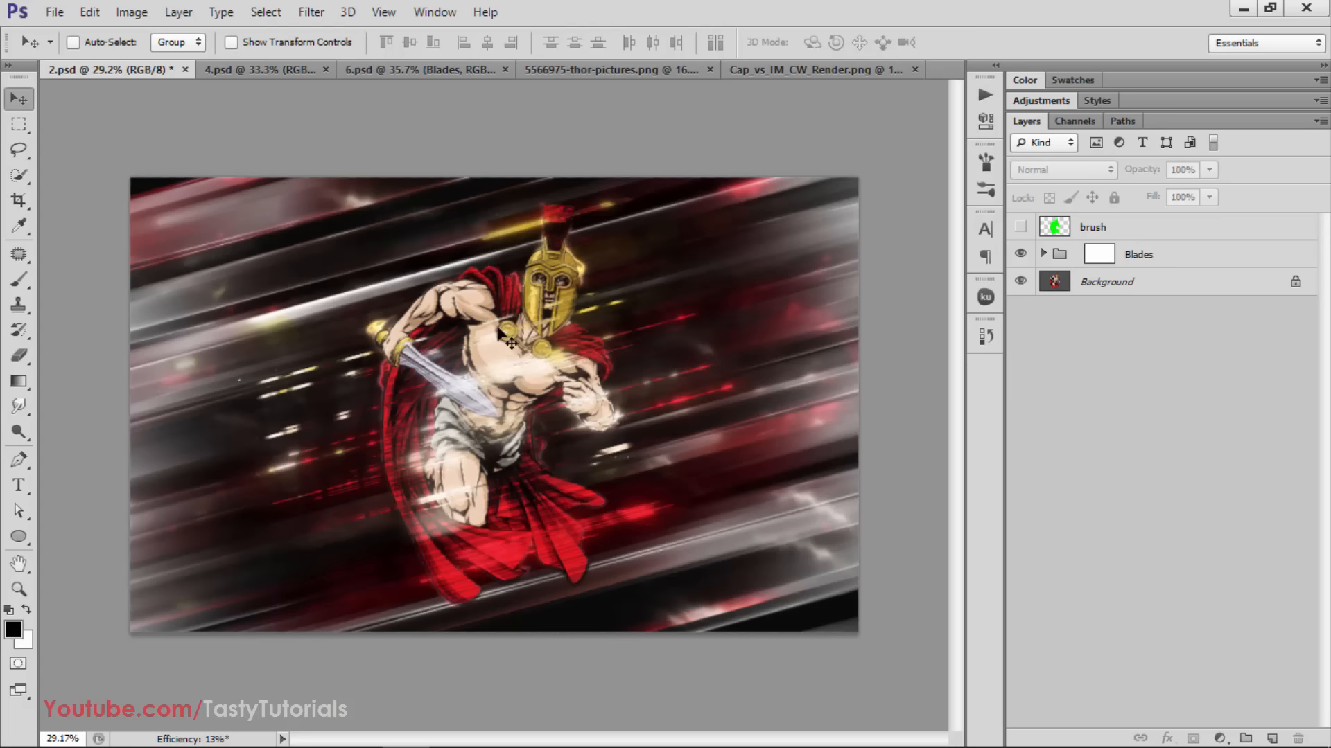
click(1020, 254)
key(ctrl+0)
alt+scroll(685, 408, up, 1)
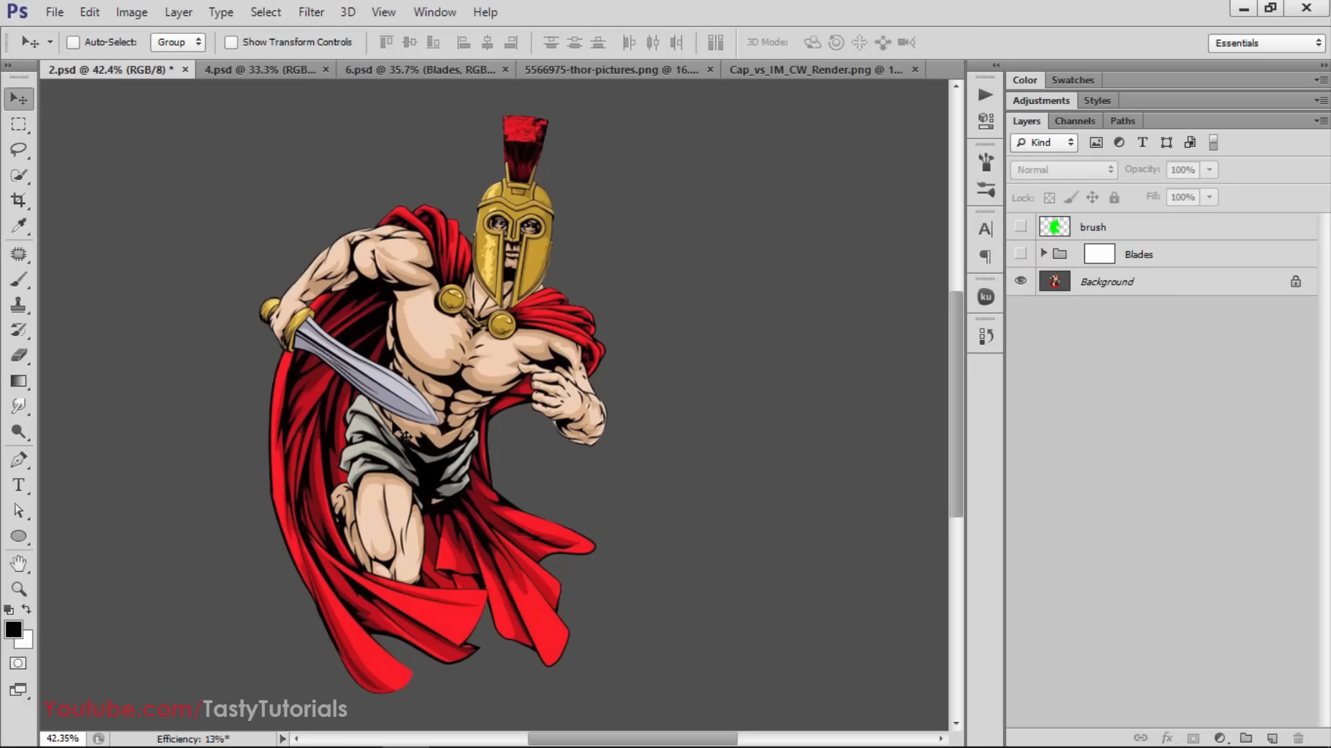
alt+scroll(393, 422, down, 3)
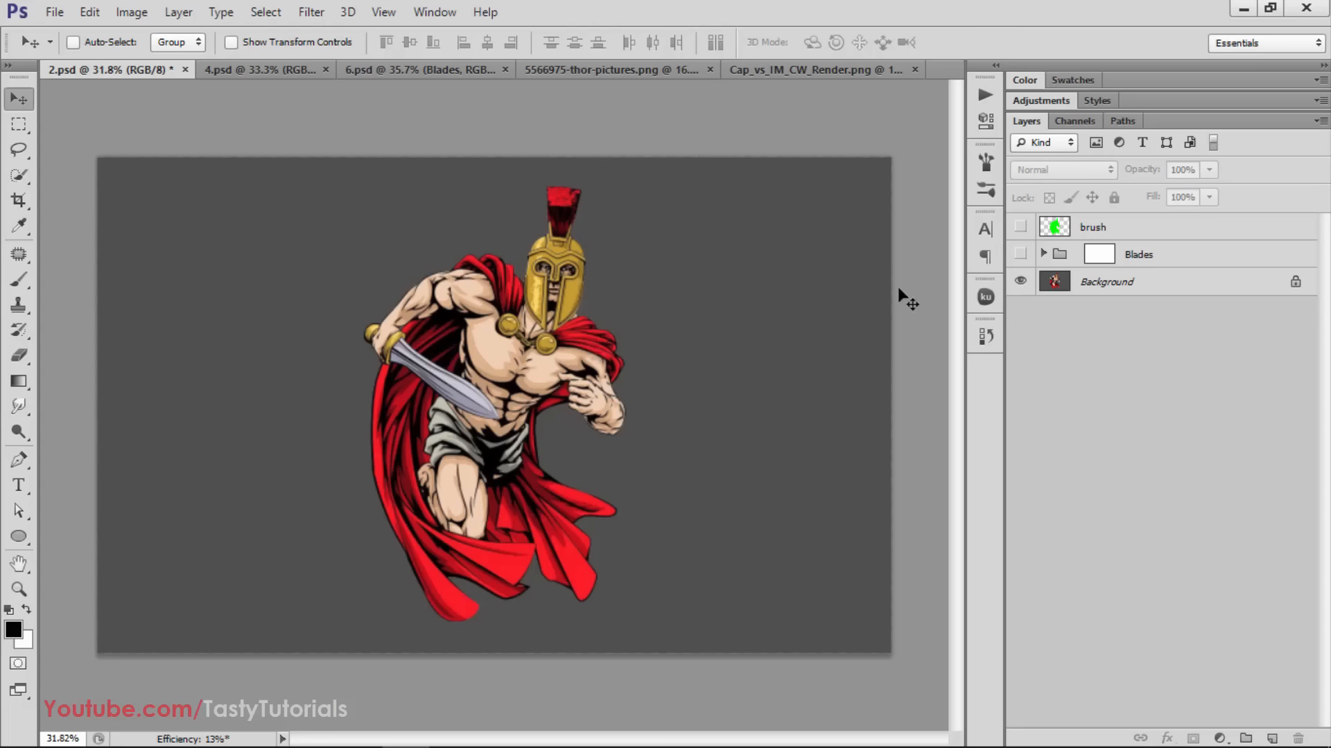
click(1019, 256)
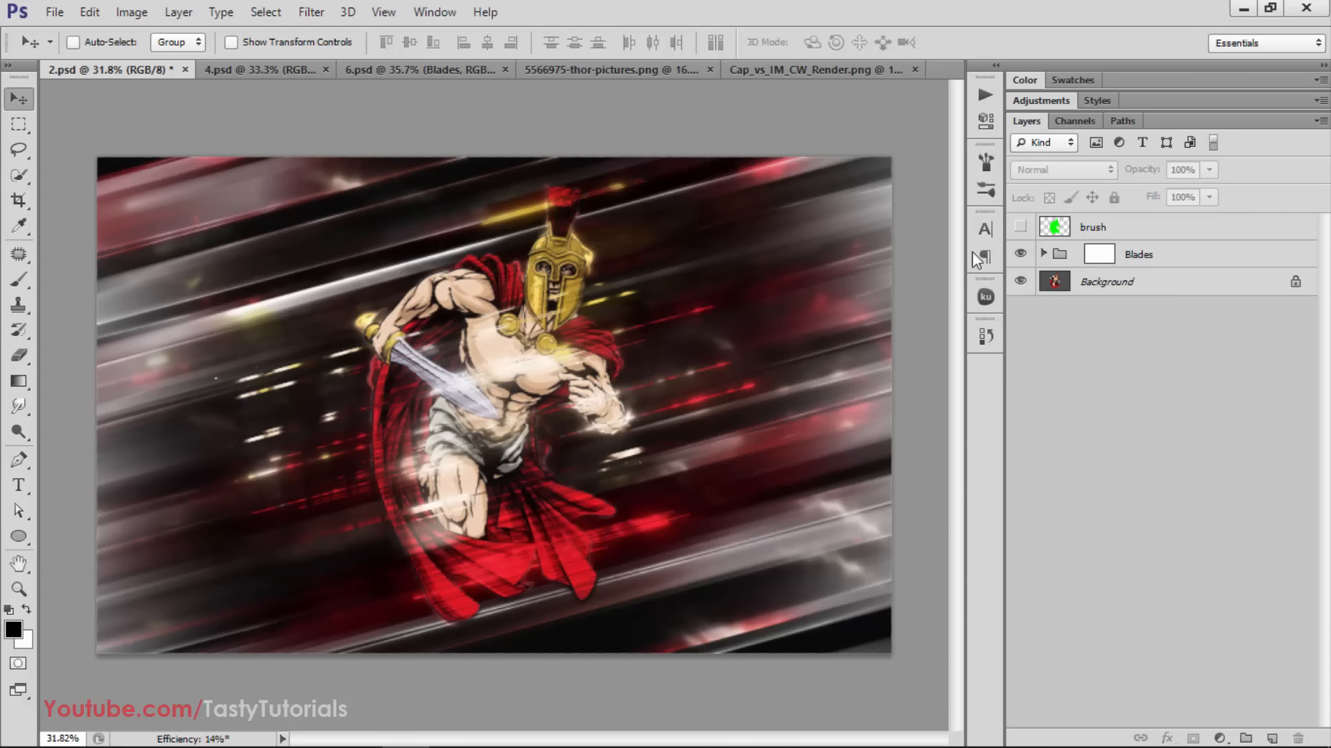
Close 2.psd without saving its changes and bring up 4.psd
click(185, 69)
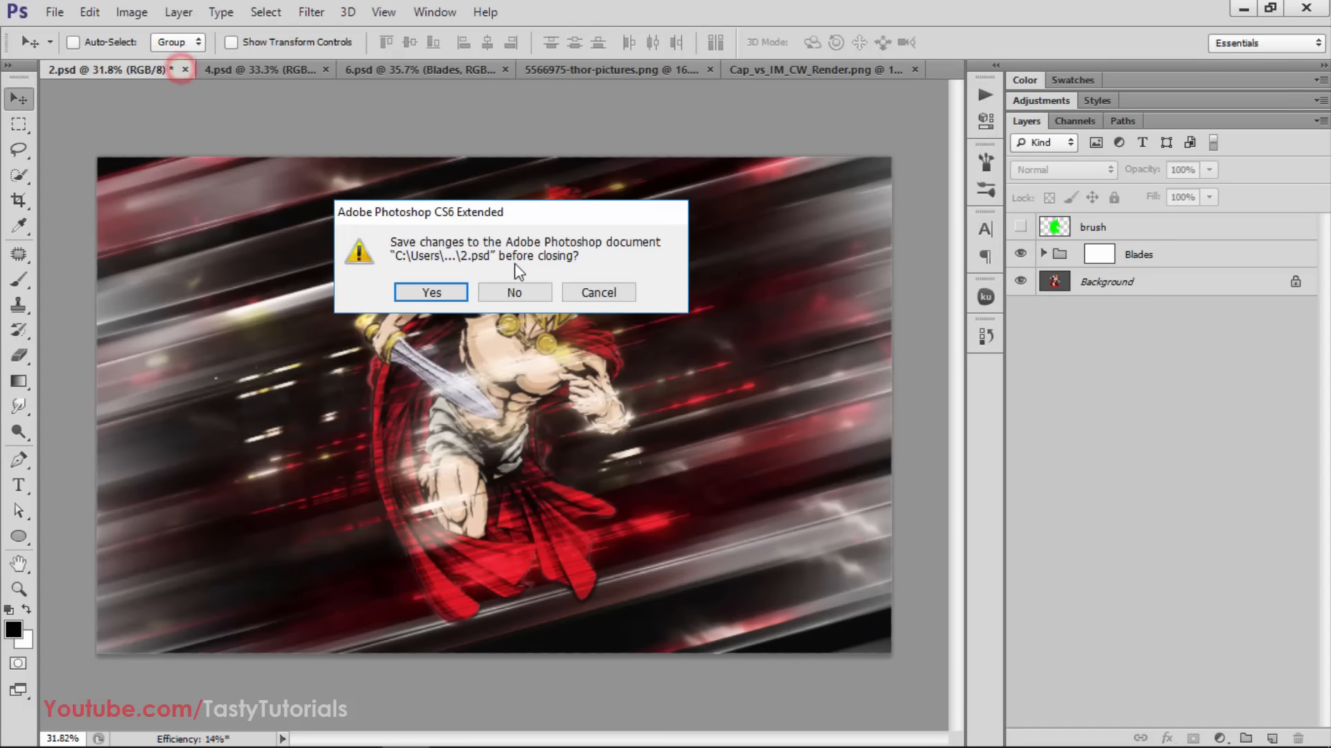
click(534, 295)
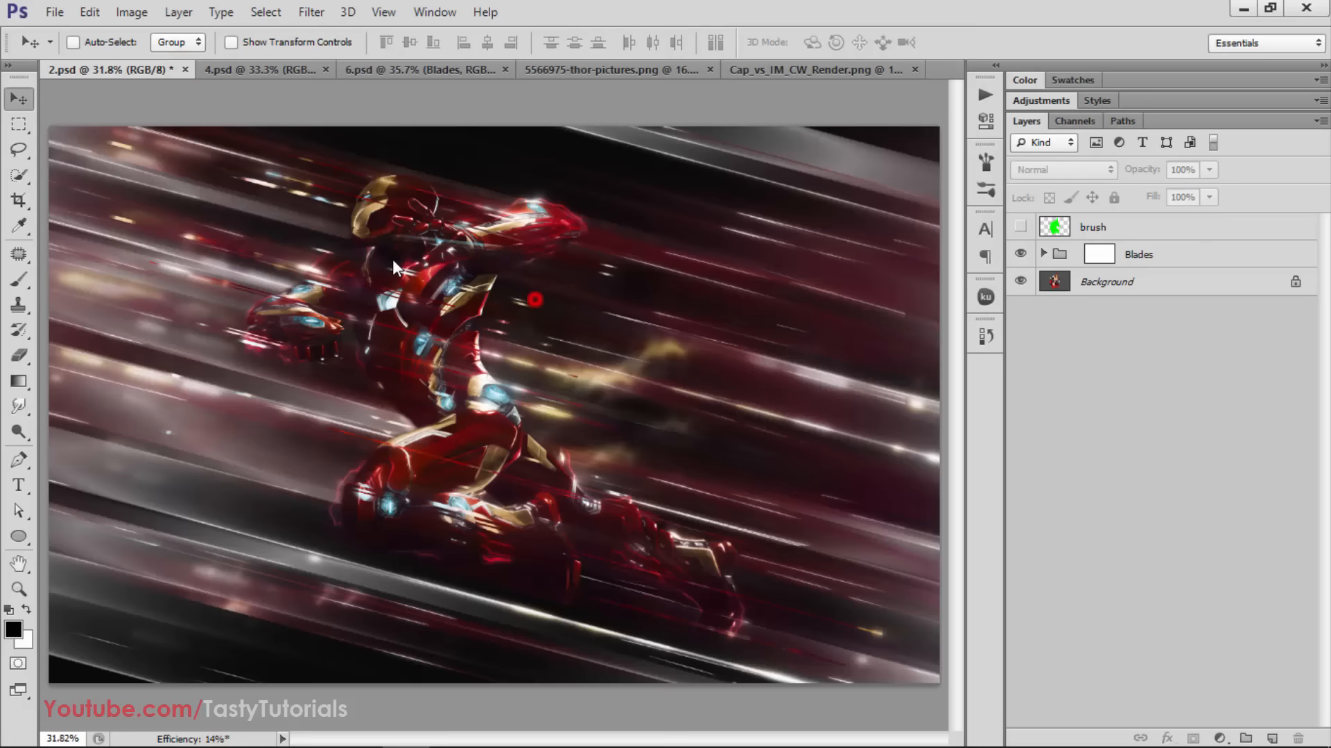
click(83, 78)
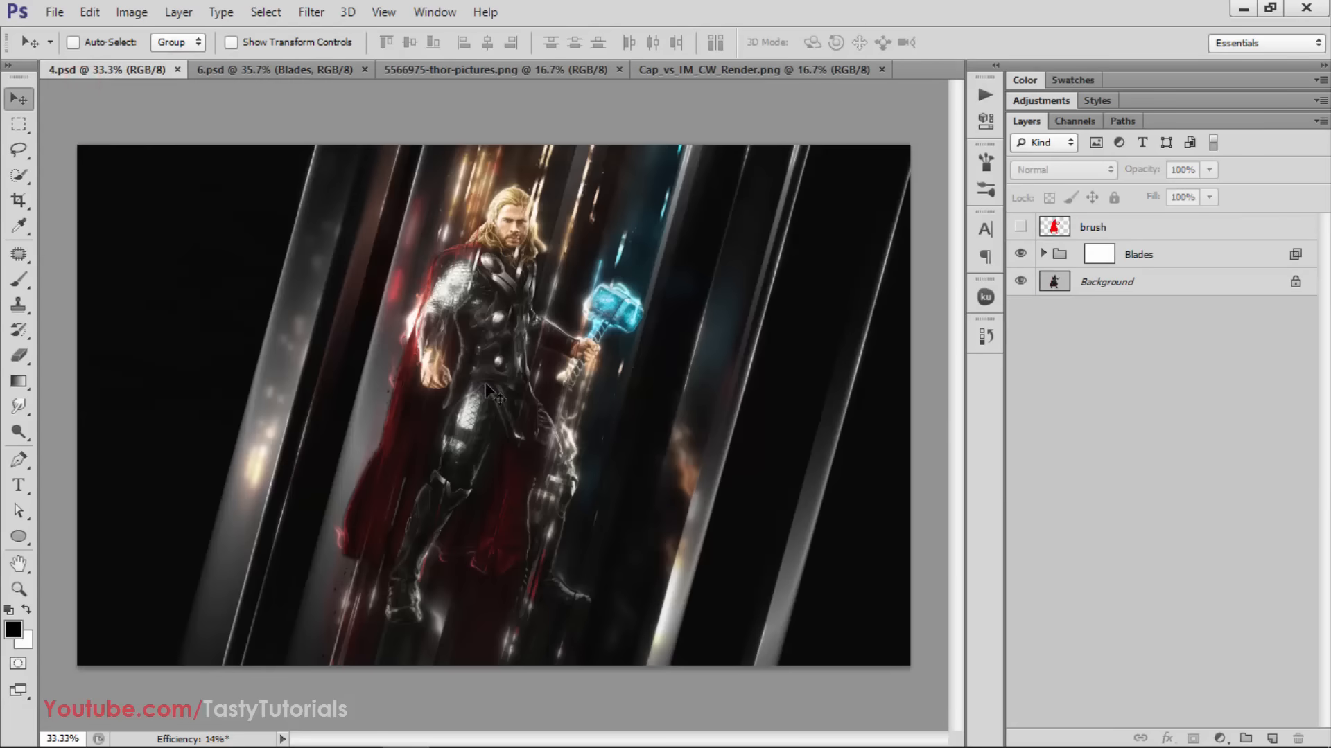
Examine the finished blade effects in 4.psd and 6.psd by switching back and forth between the two documents
scroll(495, 391, down, 2)
scroll(495, 390, up, 2)
click(250, 70)
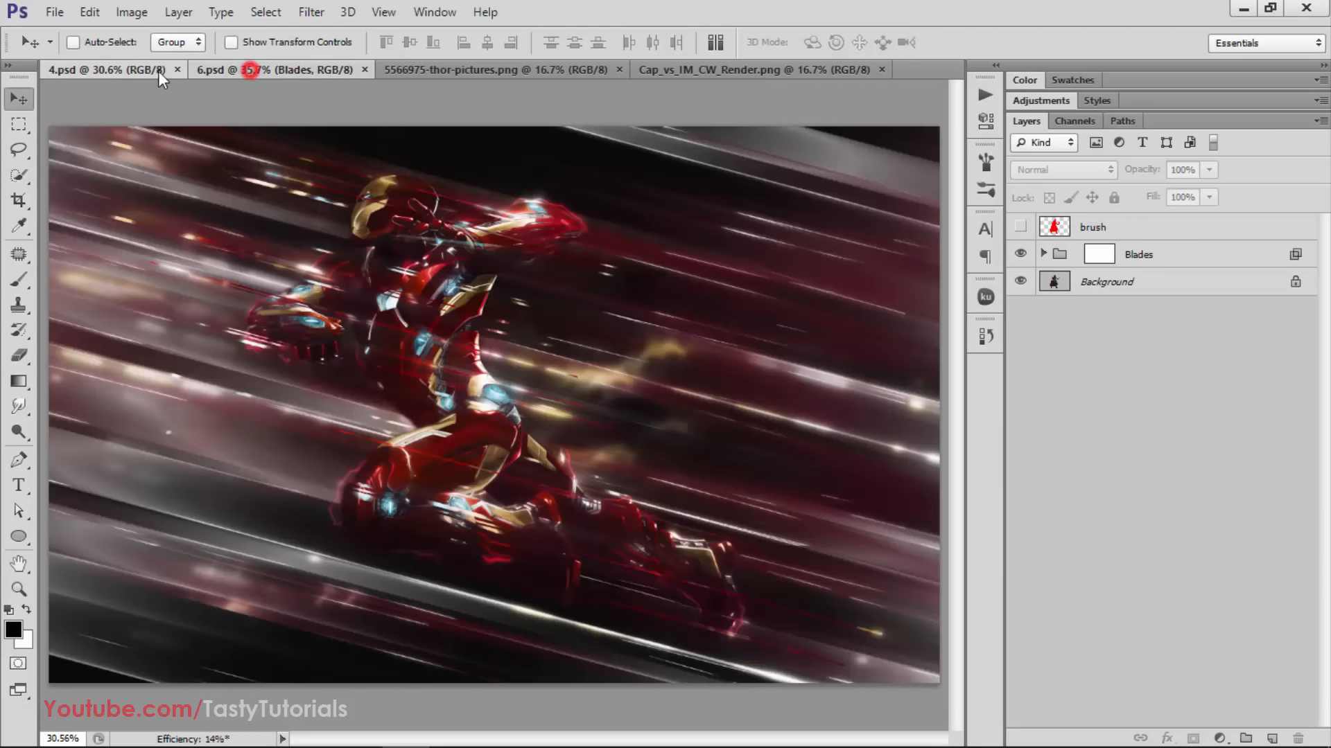
click(107, 66)
scroll(470, 392, up, 1)
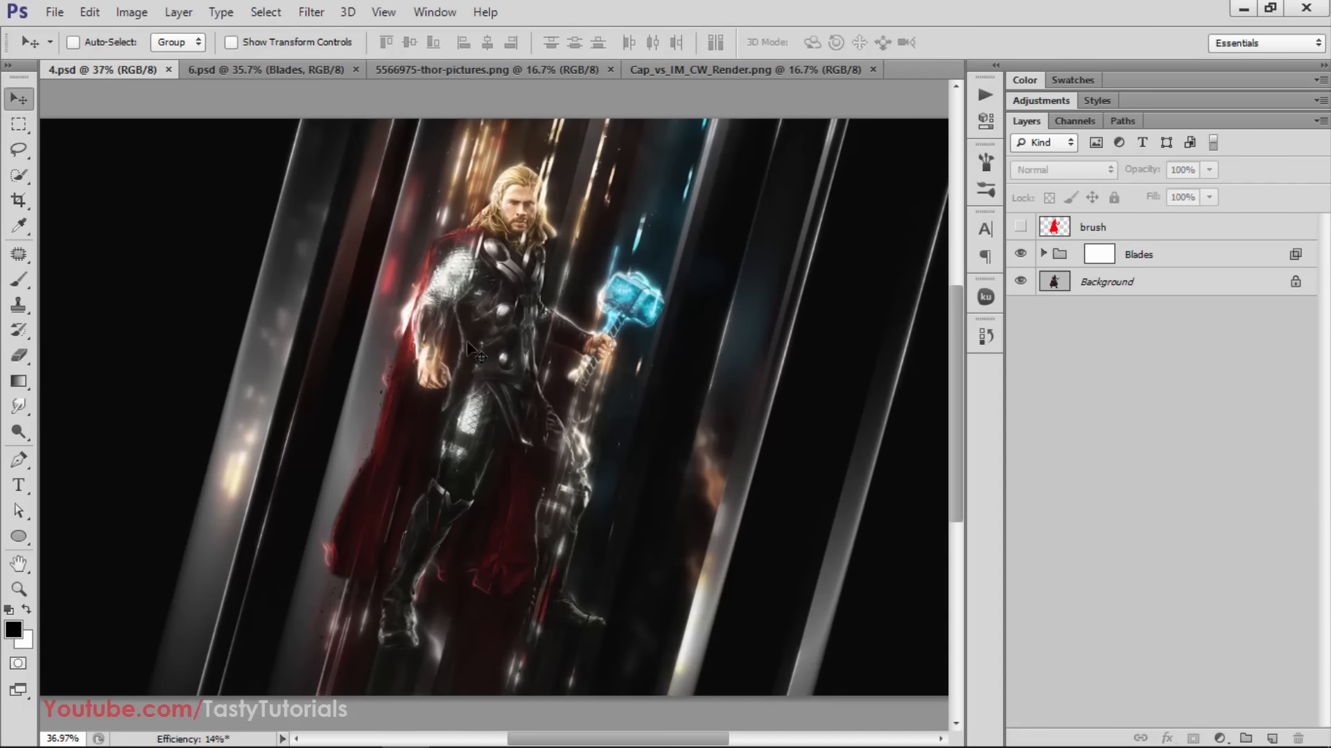
click(212, 66)
scroll(281, 254, down, 1)
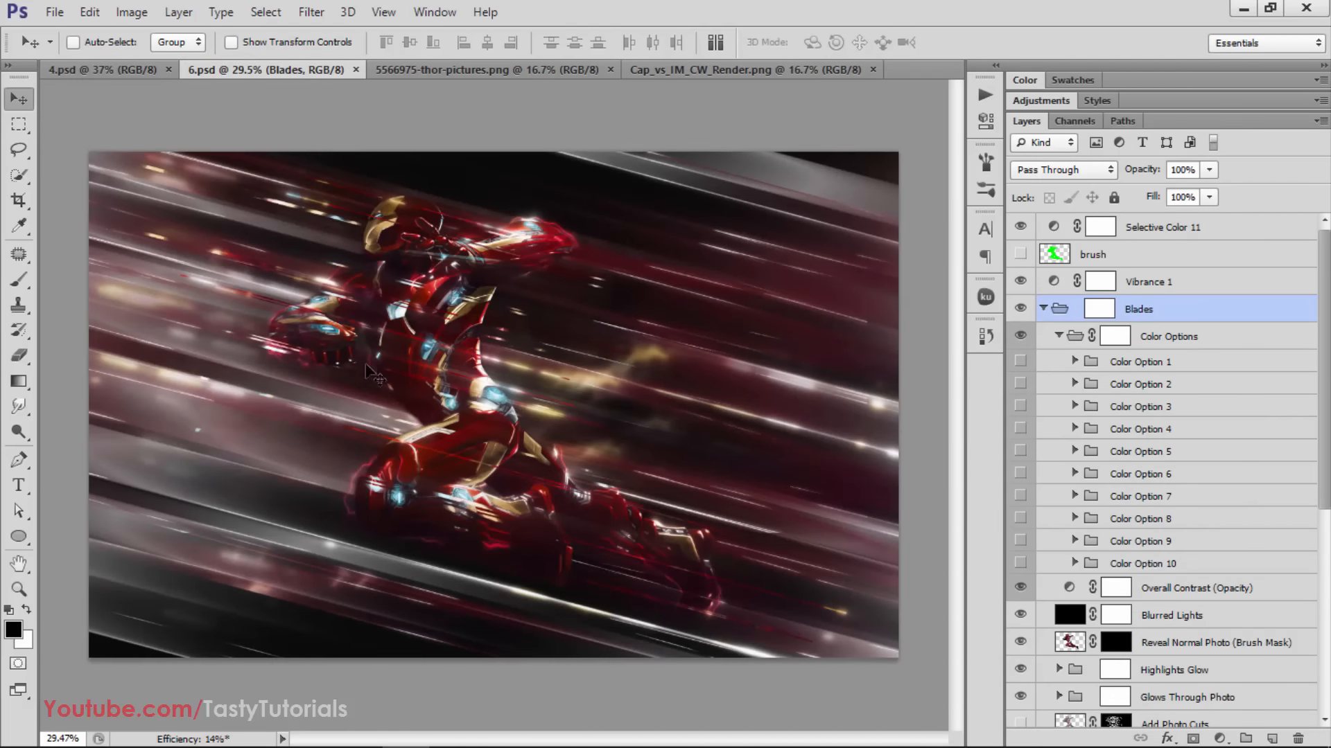
click(124, 65)
click(277, 71)
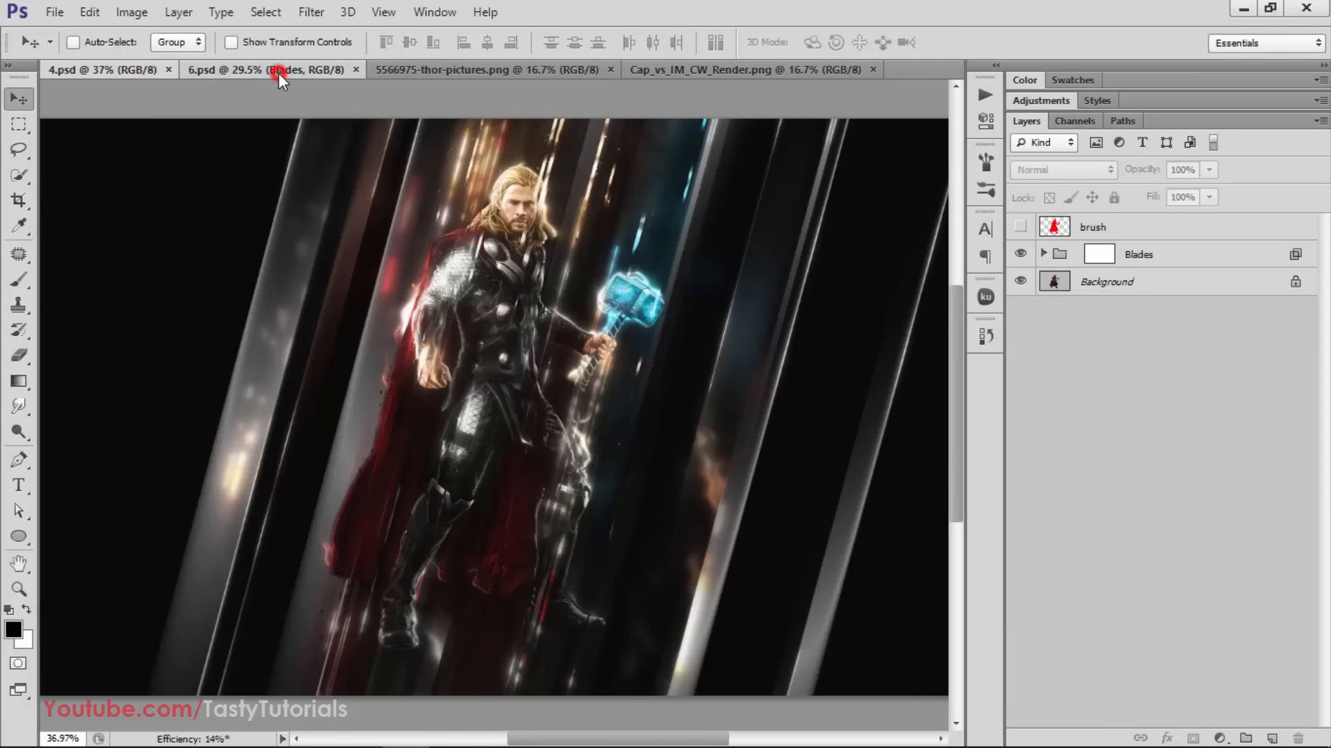
Compare the image in 4.psd with and without the Blades group, leaving the group visible
click(109, 73)
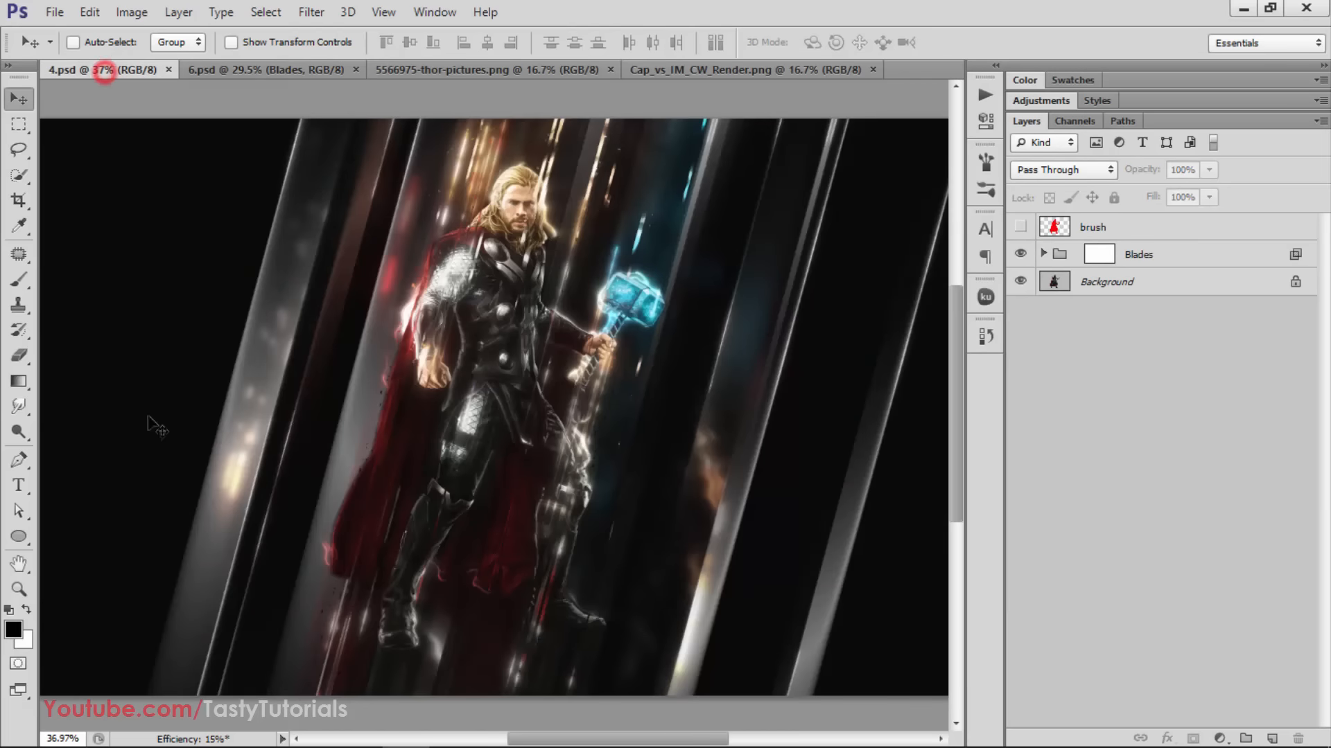
click(1020, 254)
click(1019, 255)
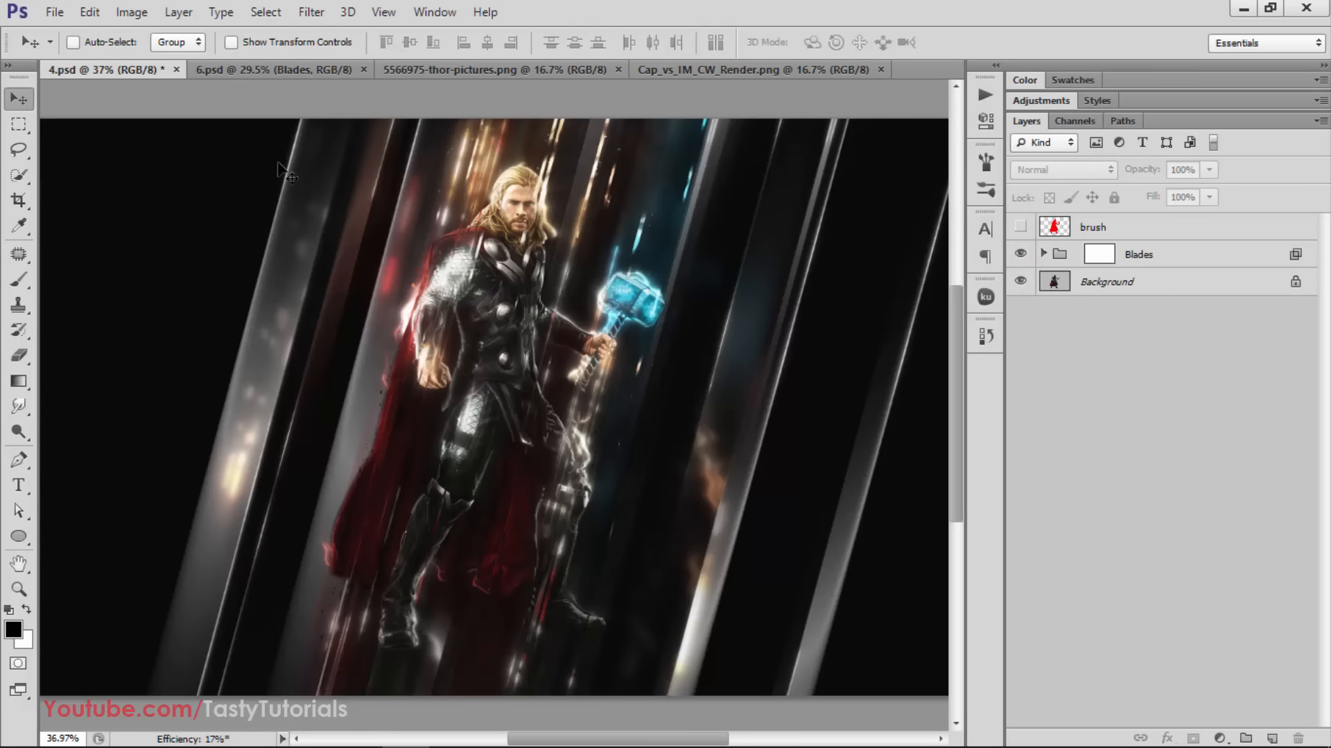
Collapse the Blades group in 6.psd and compare the image with and without the group, leaving it visible
click(258, 69)
click(1043, 308)
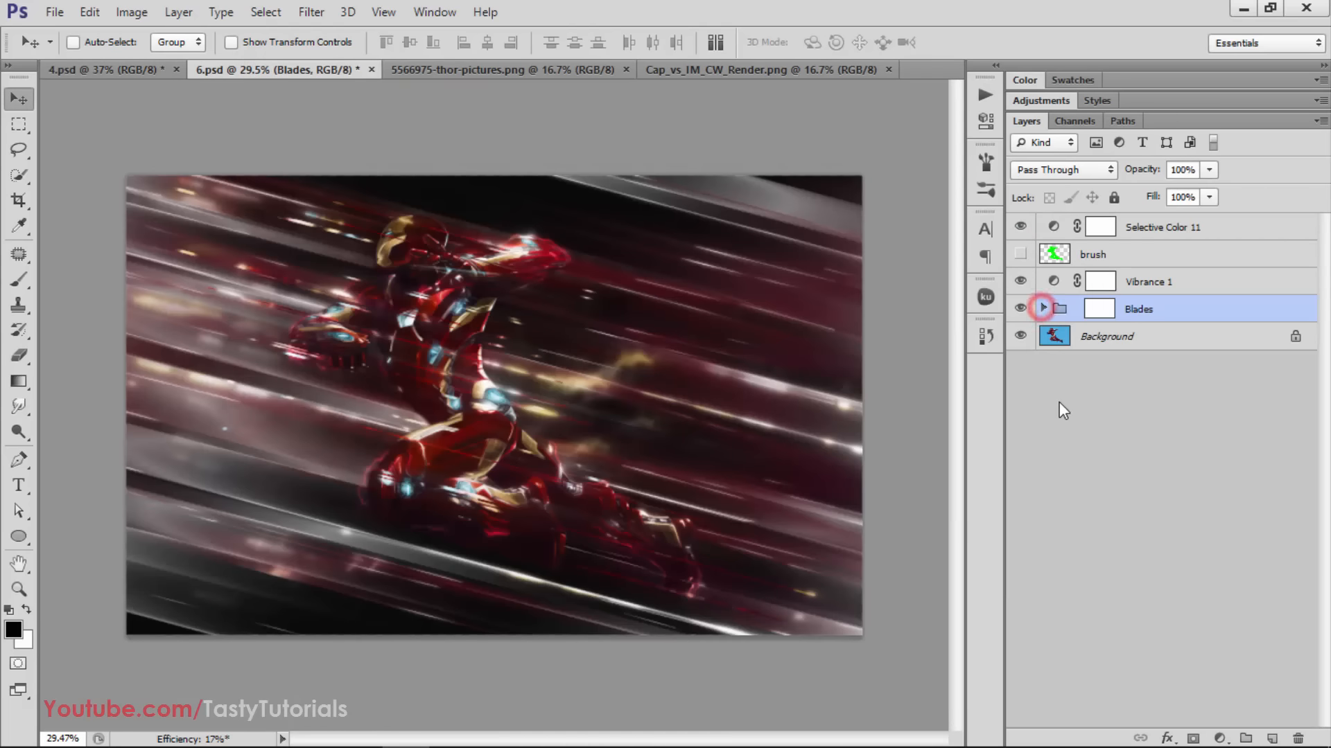
key(ctrl+plus)
click(1021, 309)
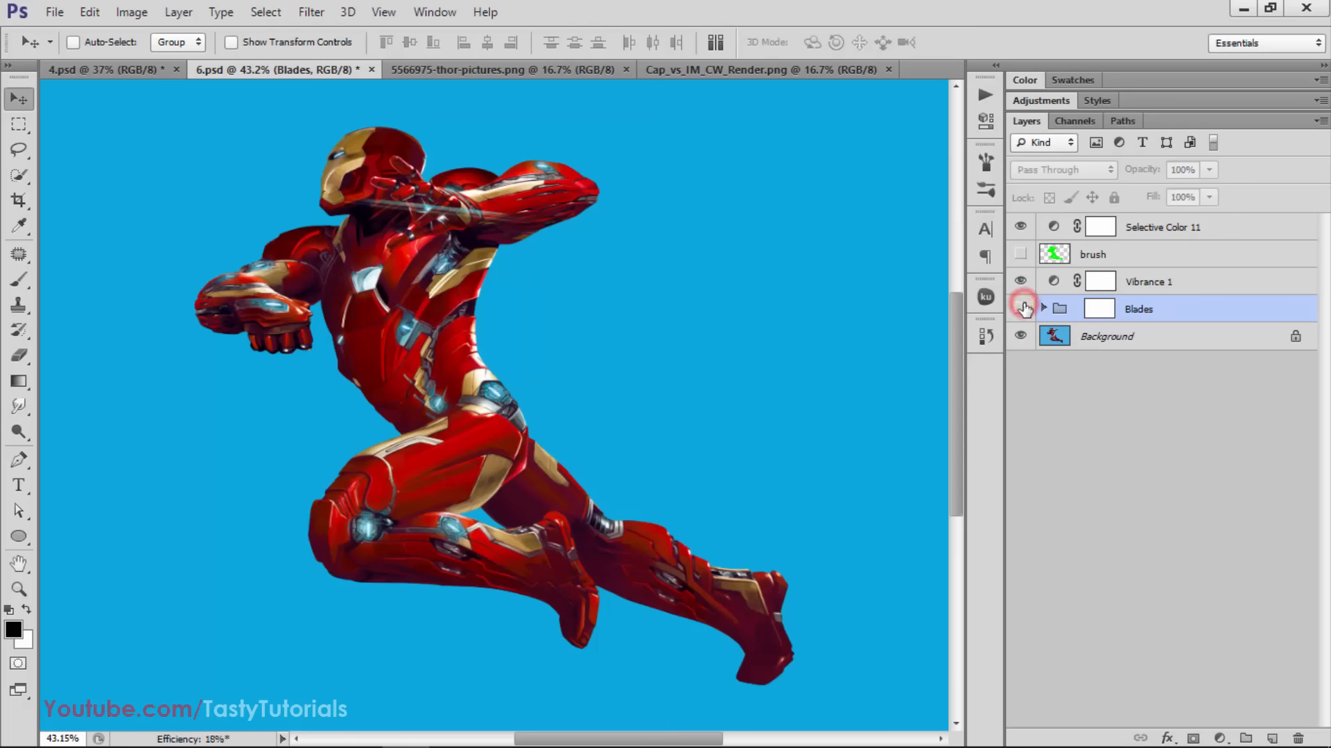
click(1021, 309)
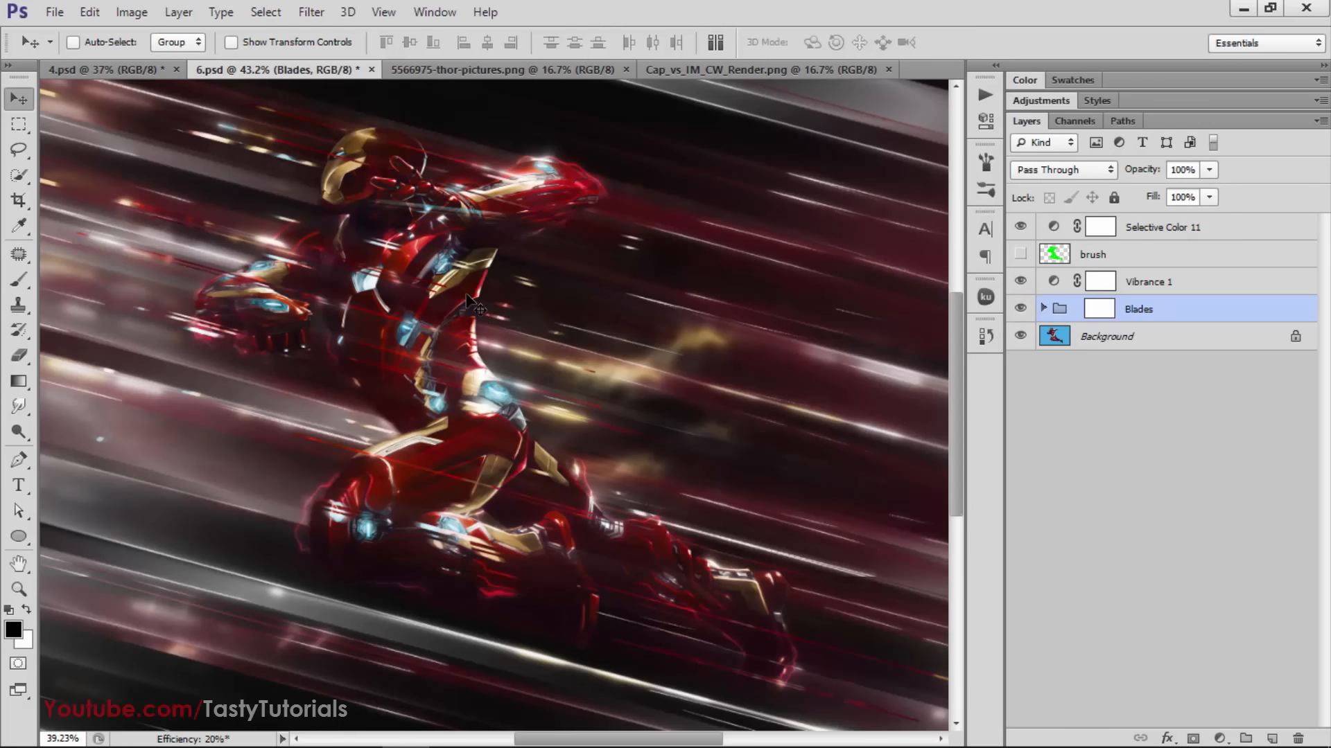
key(ctrl+0)
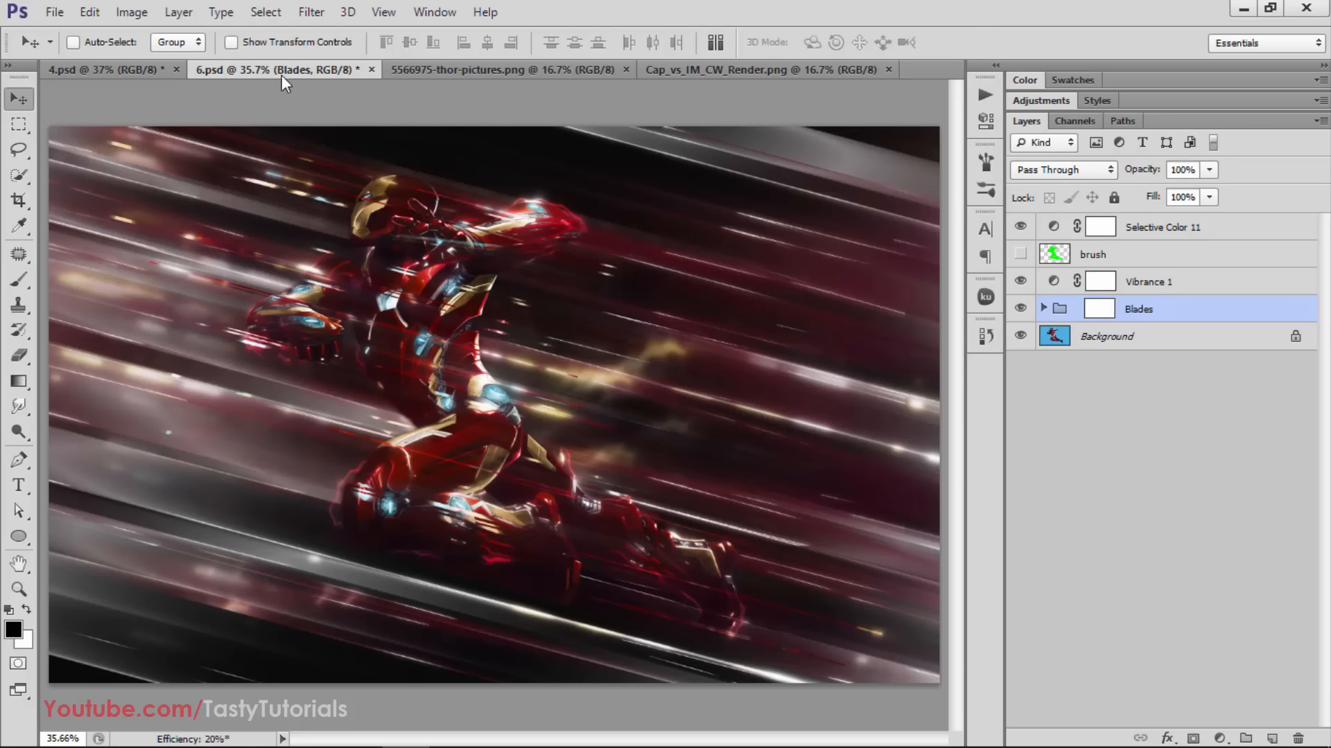
click(75, 70)
click(181, 70)
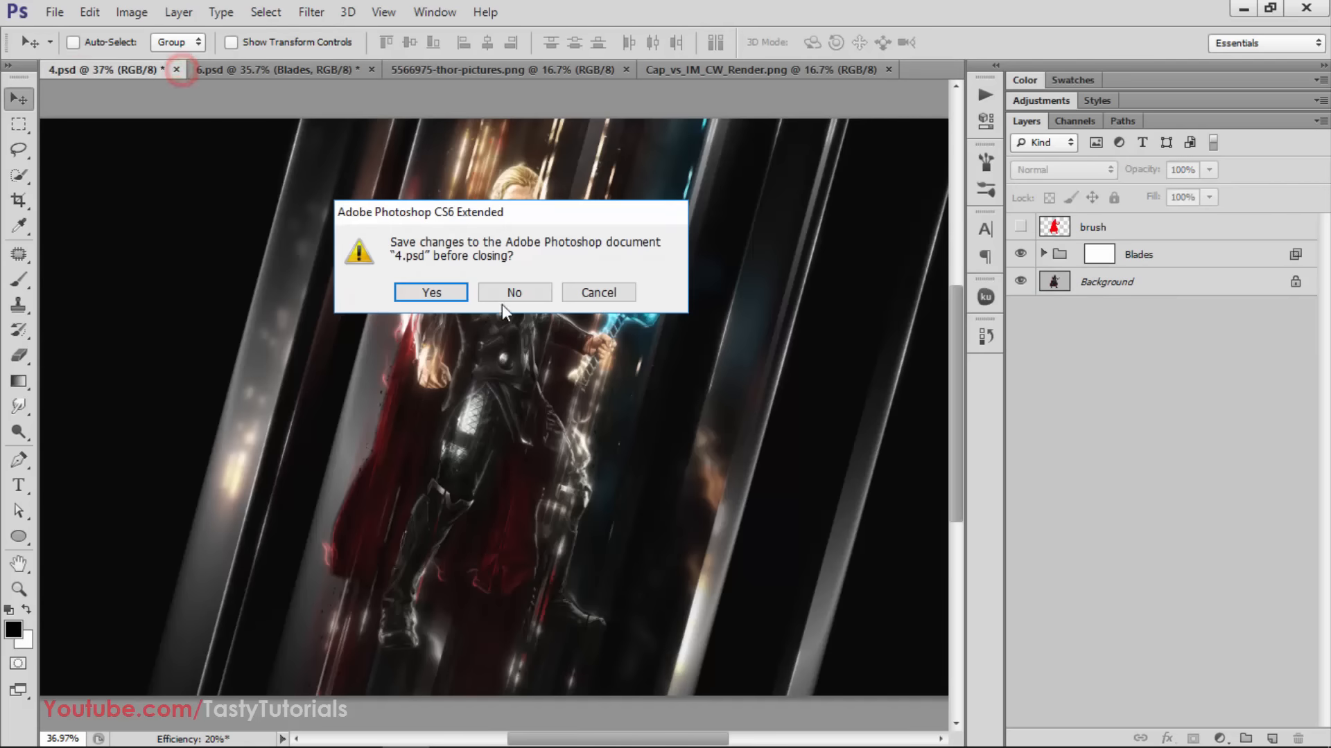
click(598, 293)
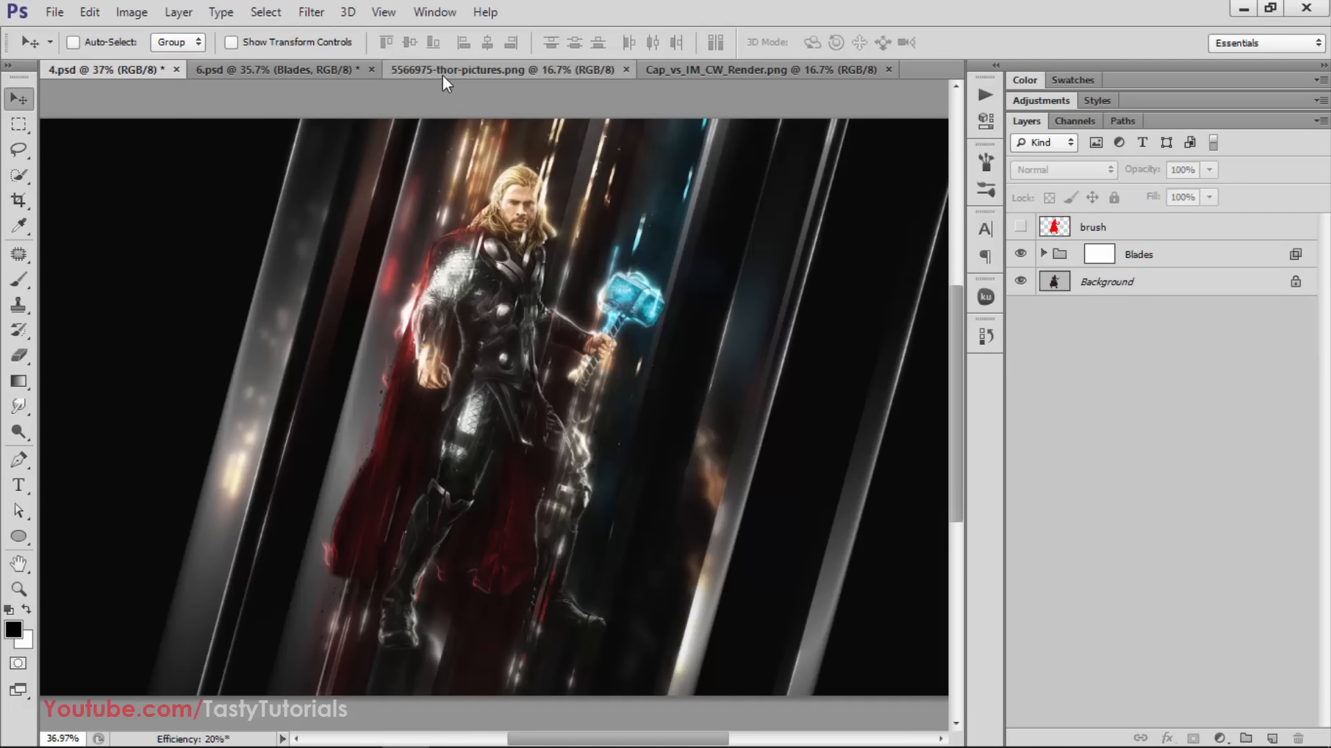
Revisit the finished effect in 4.psd and examine its original photo in 5566975-thor-pictures.png
click(270, 69)
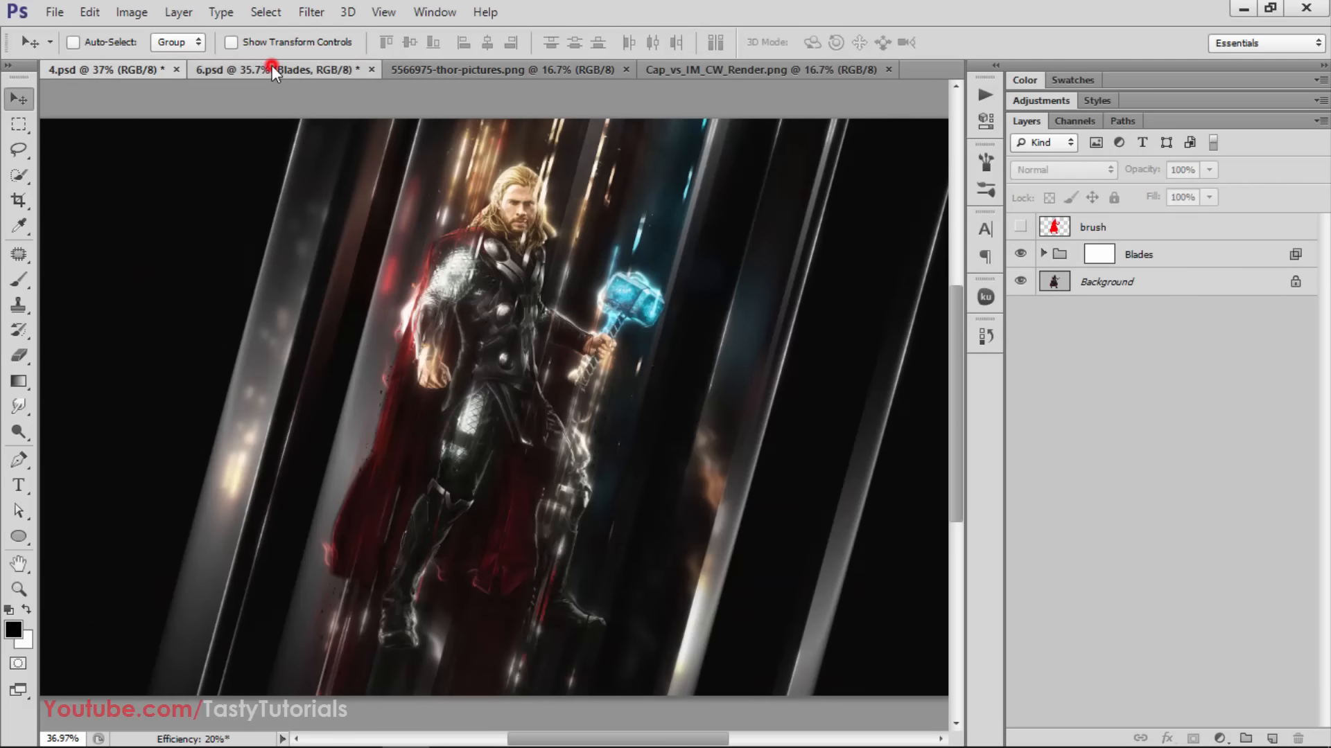
click(104, 69)
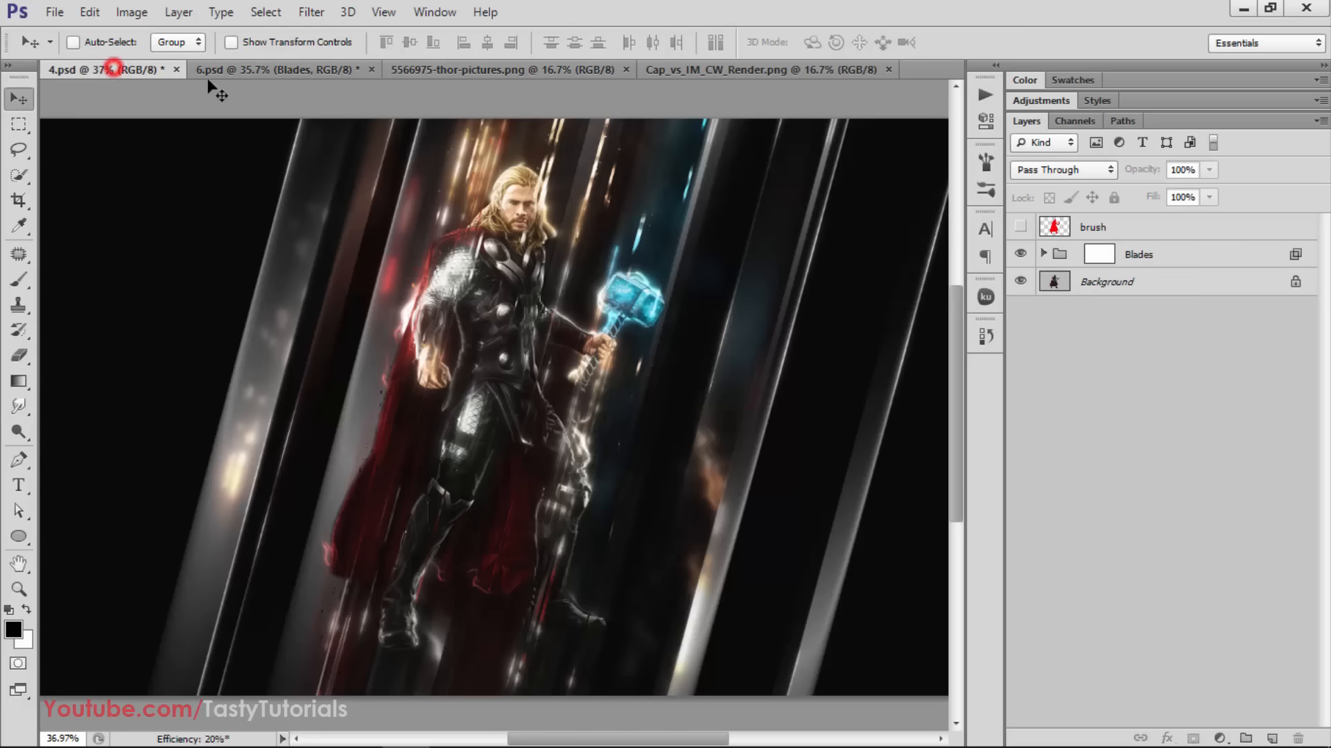
click(447, 70)
scroll(535, 261, down, 1)
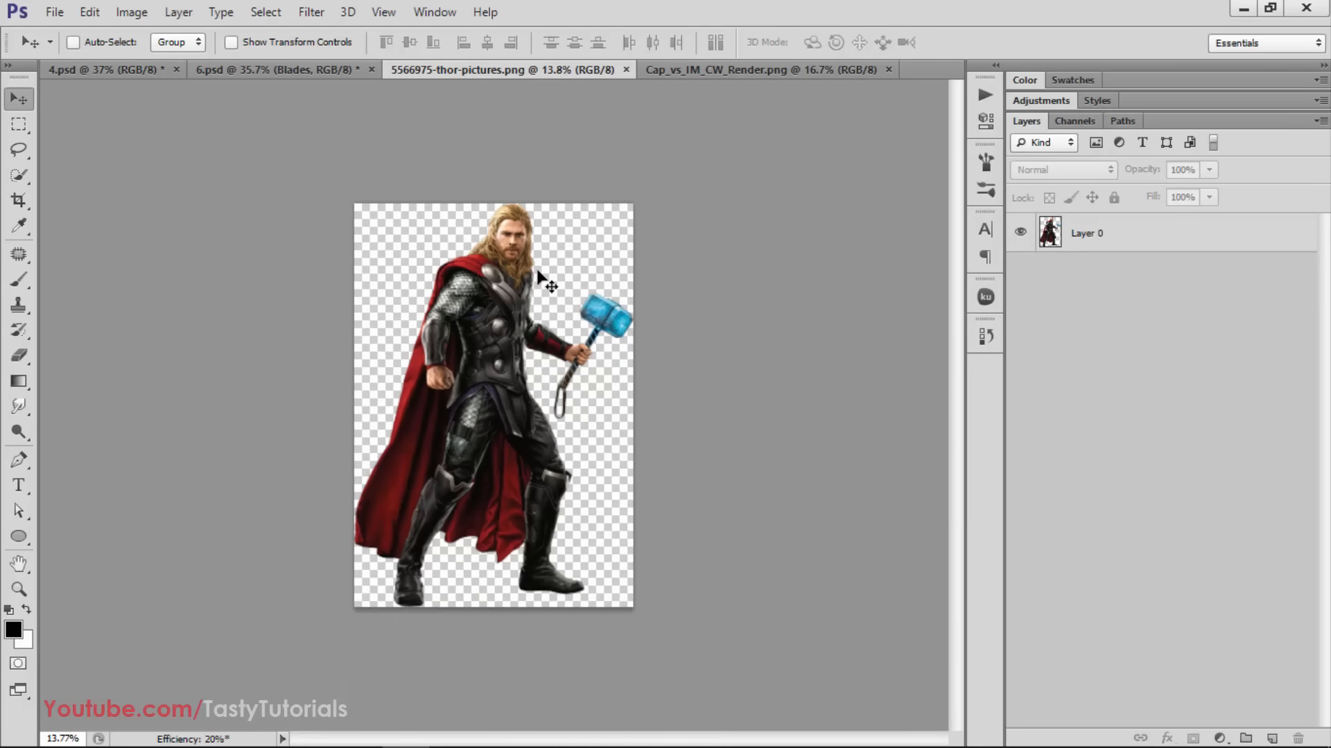
Close 4.psd without saving its changes and switch to 6.psd
click(103, 70)
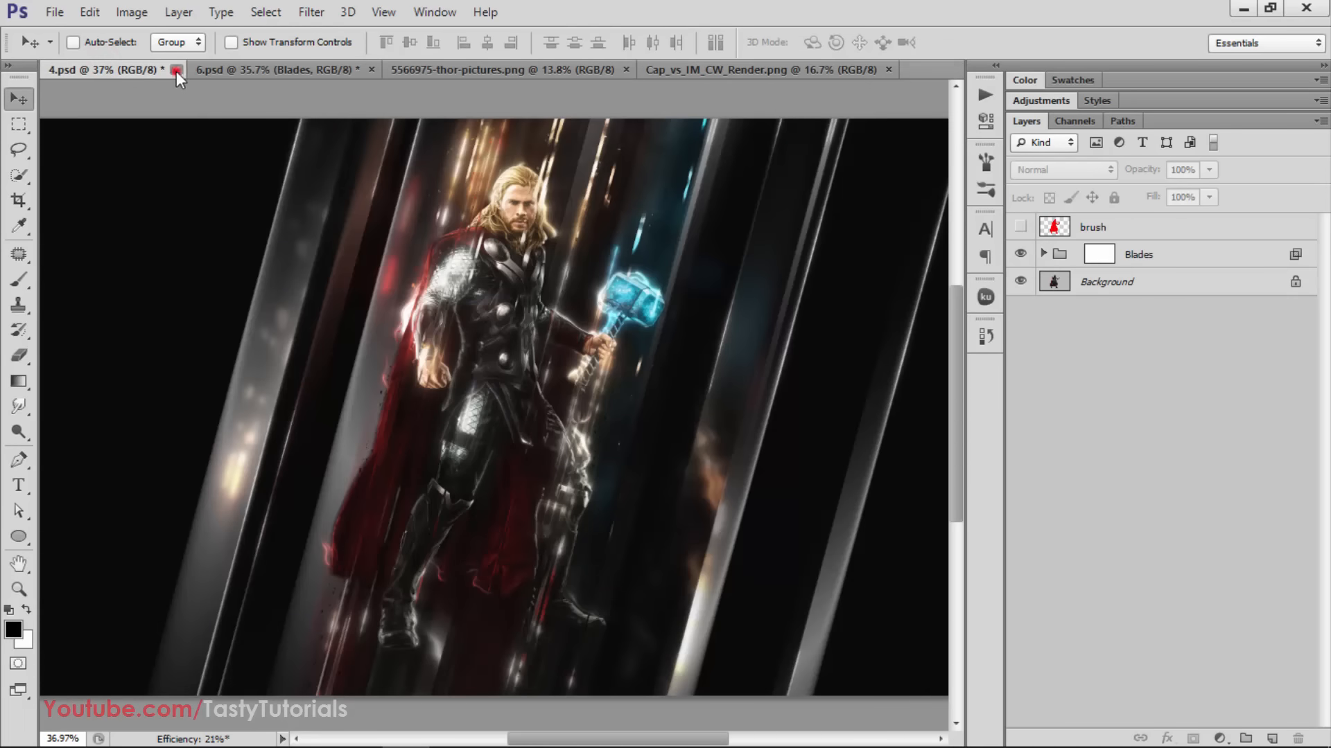
click(176, 71)
click(499, 287)
click(190, 67)
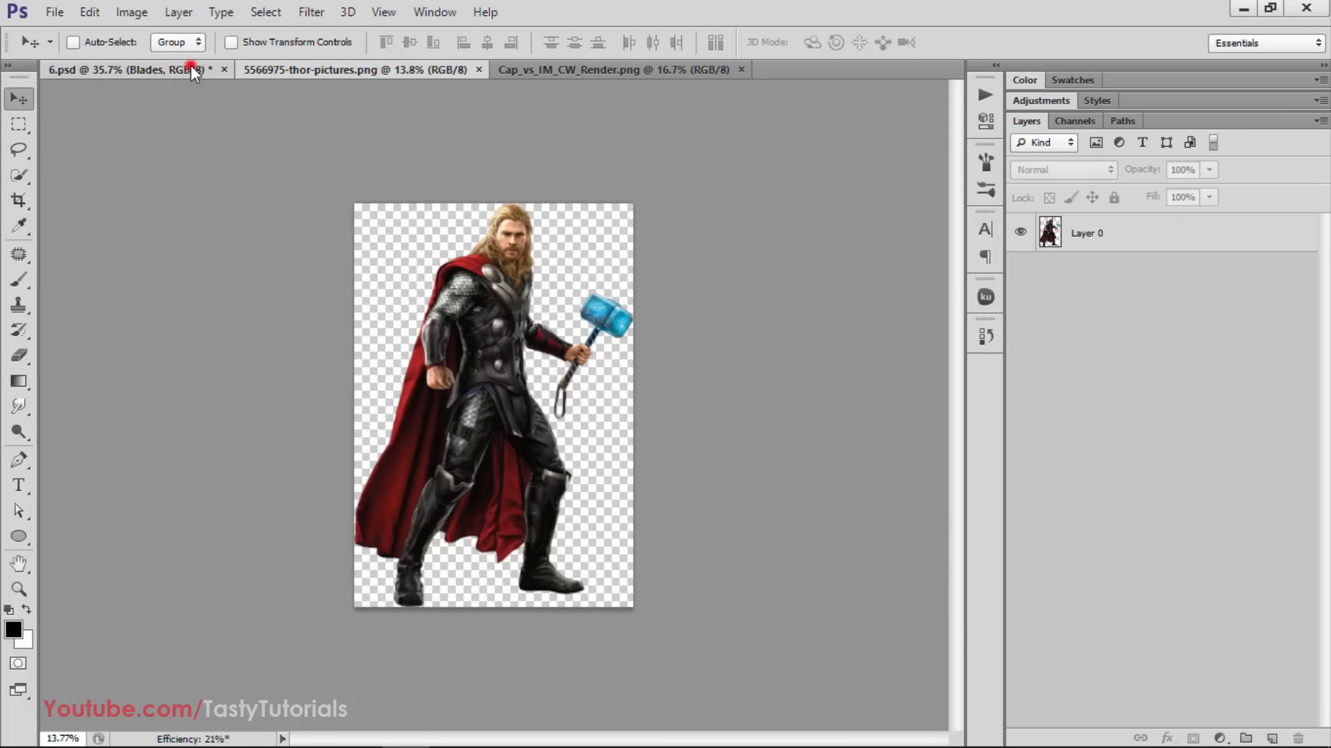
Bring up 5566975-thor-pictures.png and reorder the open documents so that it follows Cap_vs_IM_CW_Render.png
click(282, 70)
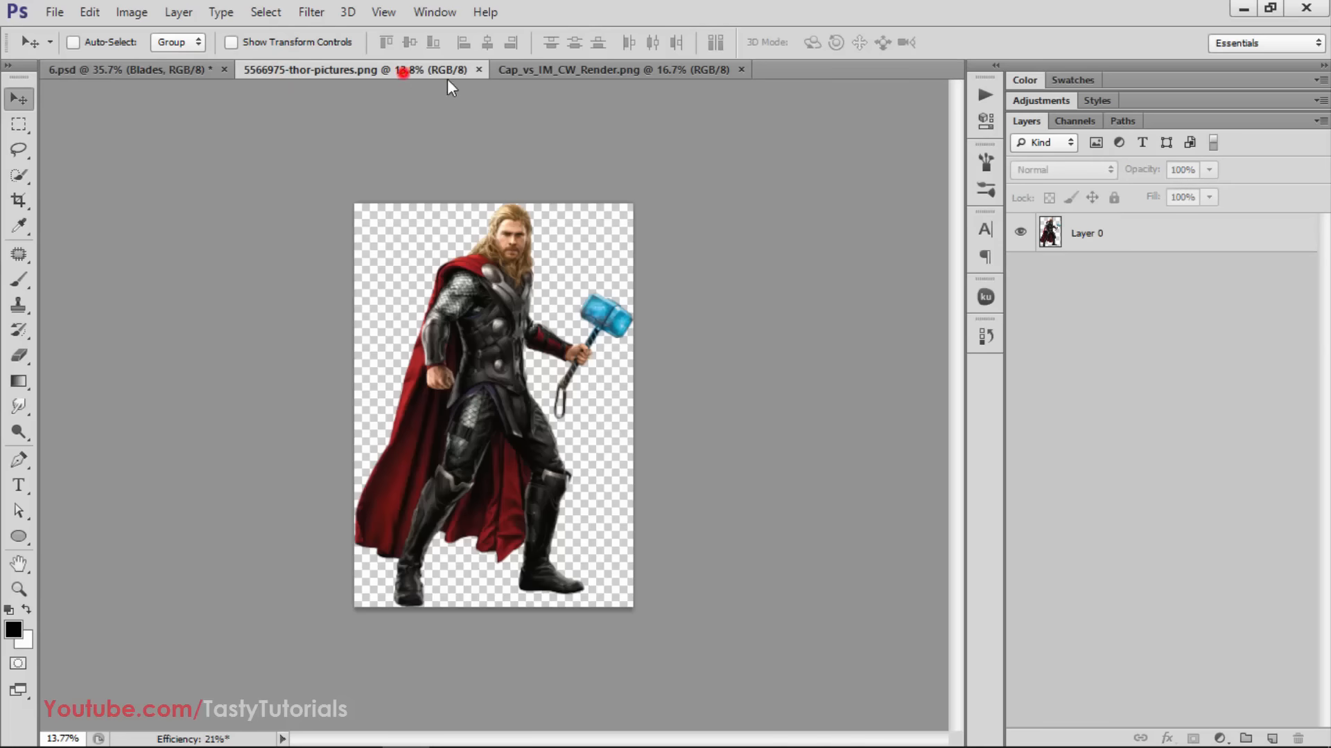
drag(447, 79, 547, 66)
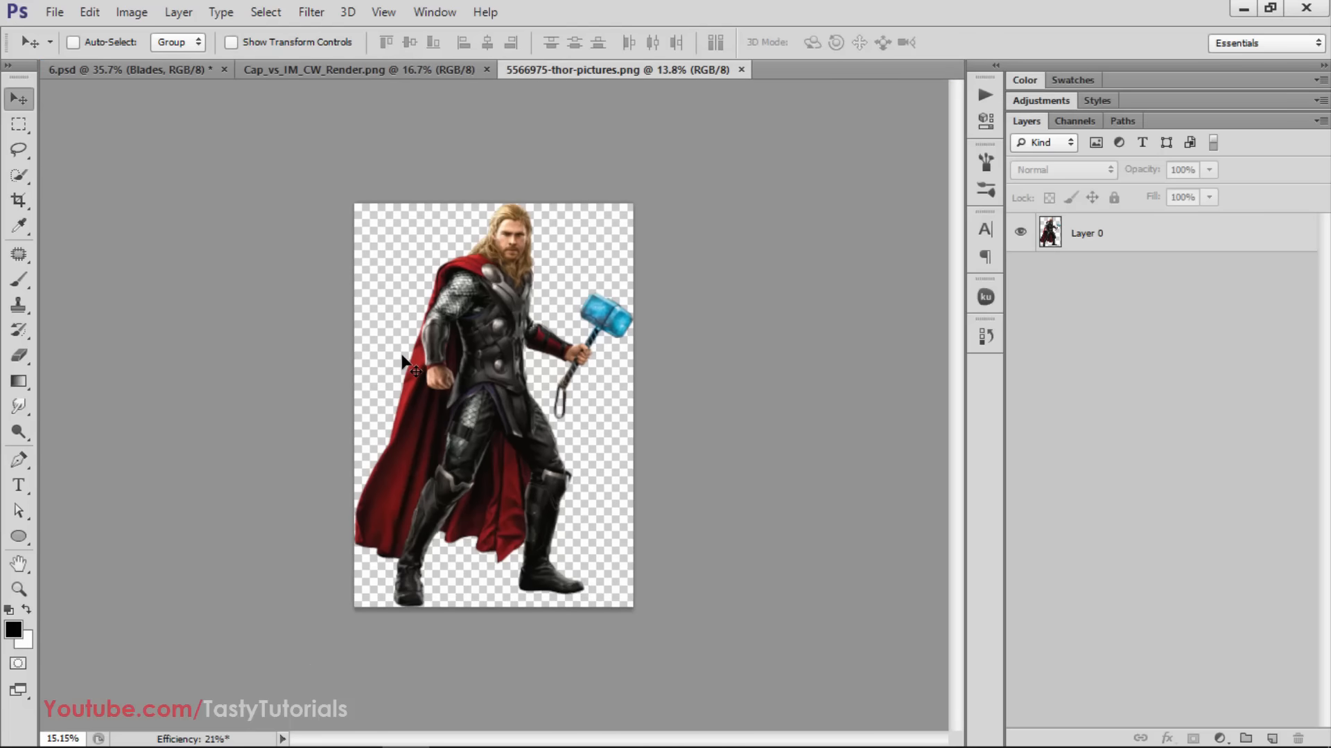
key(ctrl+plus)
Start a new document with a width of 2560 pixels, a height of 1600 pixels and a resolution of 72 pixels/inch
click(55, 12)
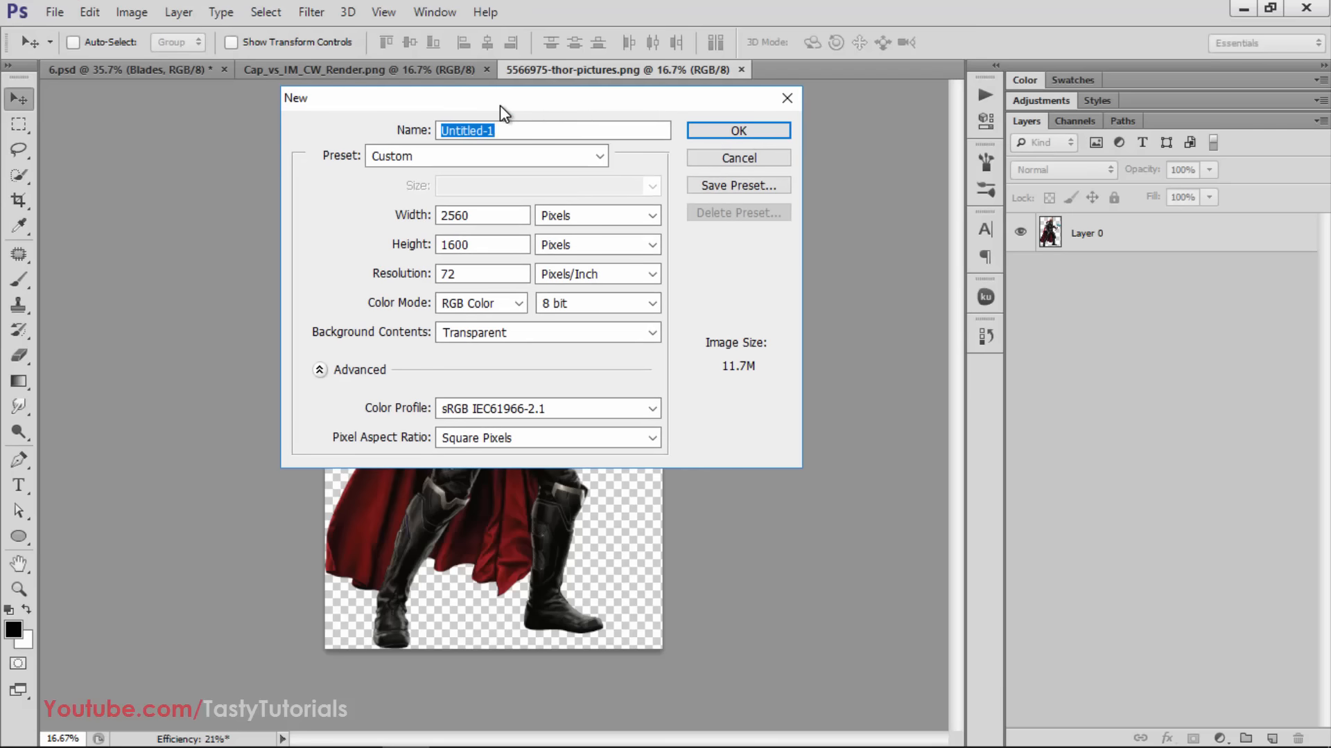
drag(500, 105, 459, 73)
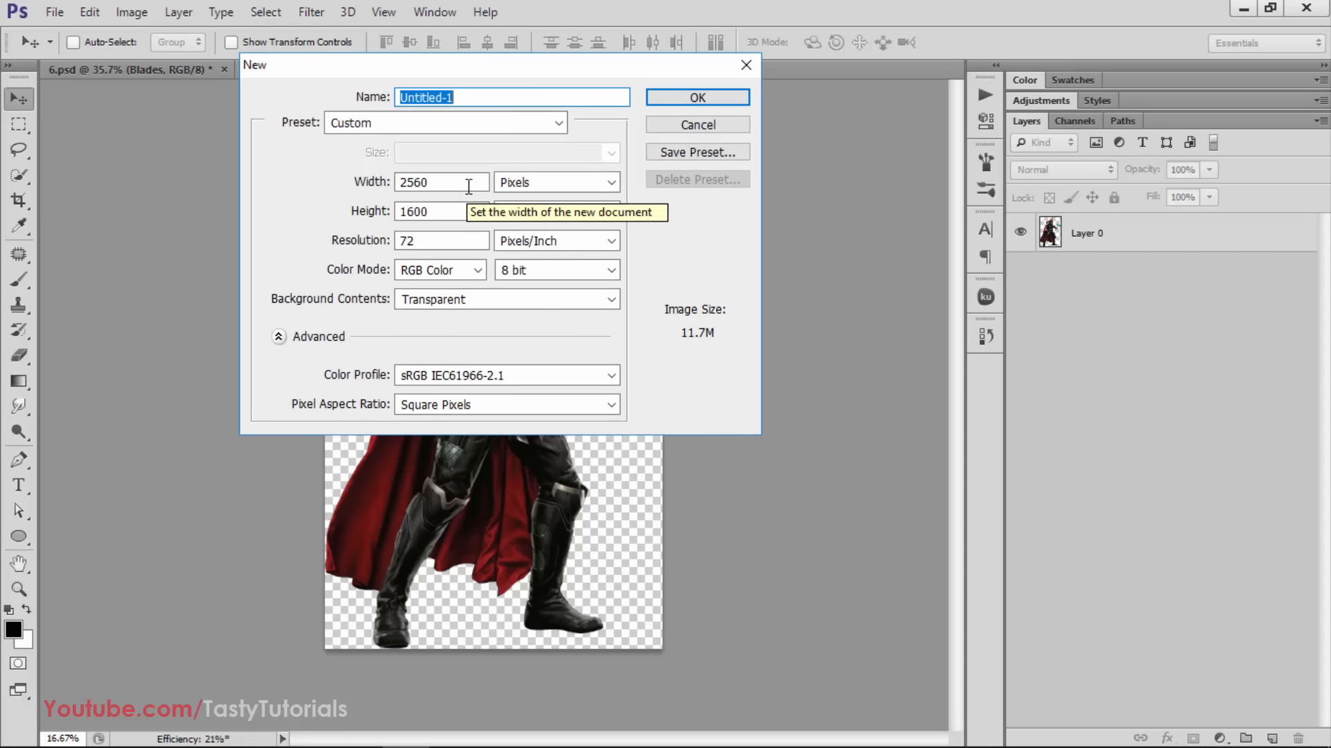
drag(471, 72, 450, 61)
click(426, 173)
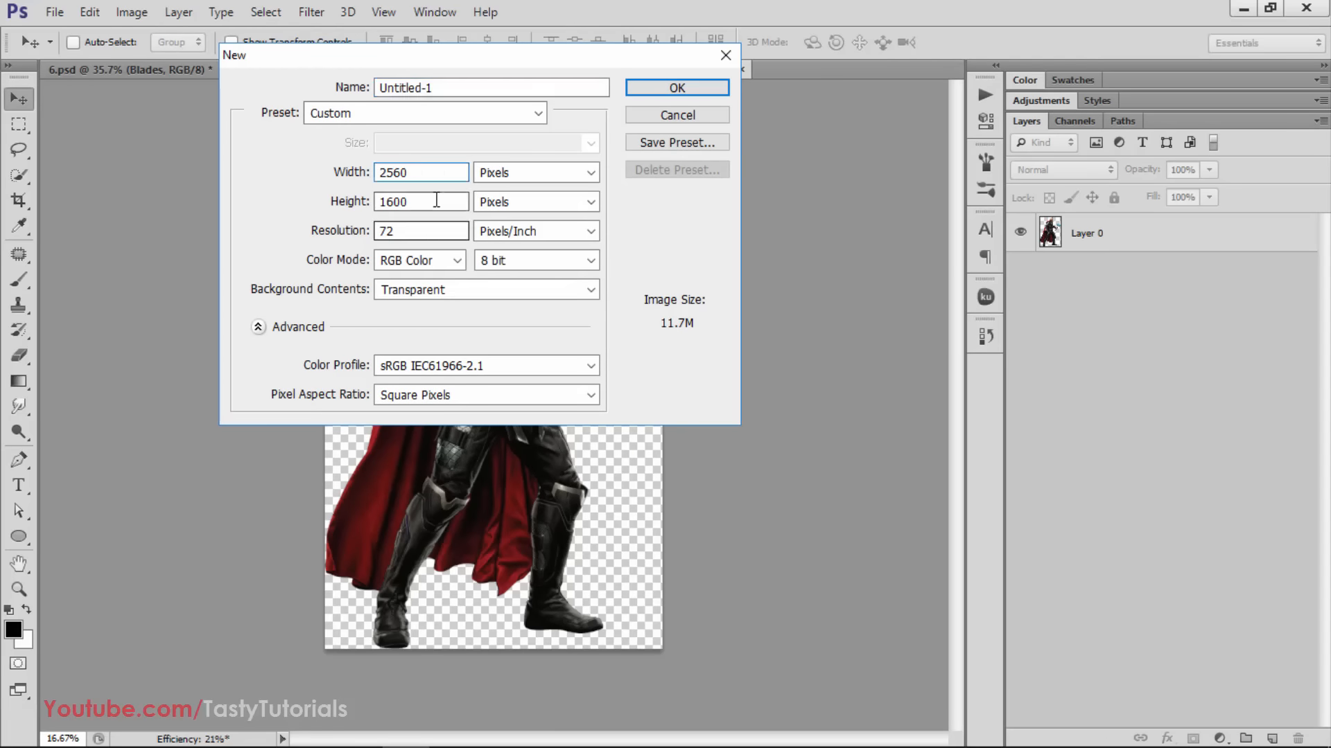
double_click(430, 170)
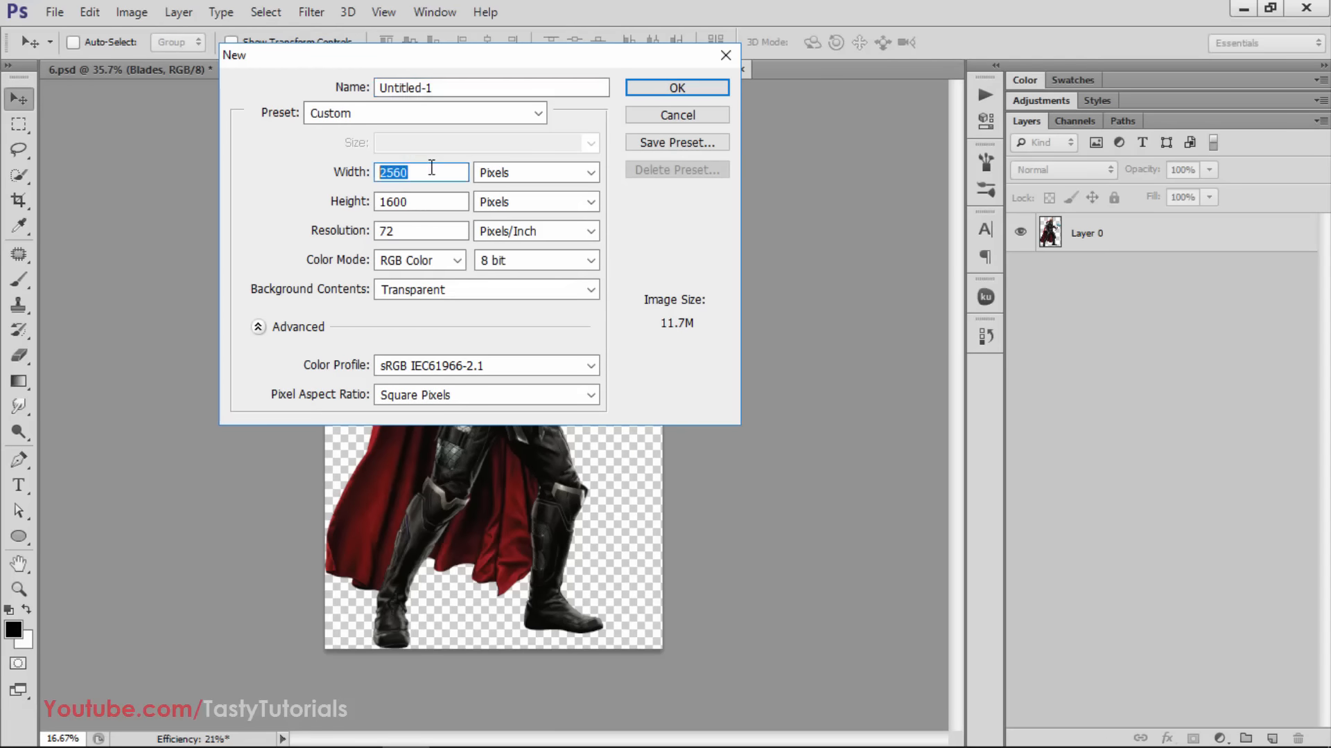
drag(431, 175, 395, 173)
double_click(411, 202)
click(424, 171)
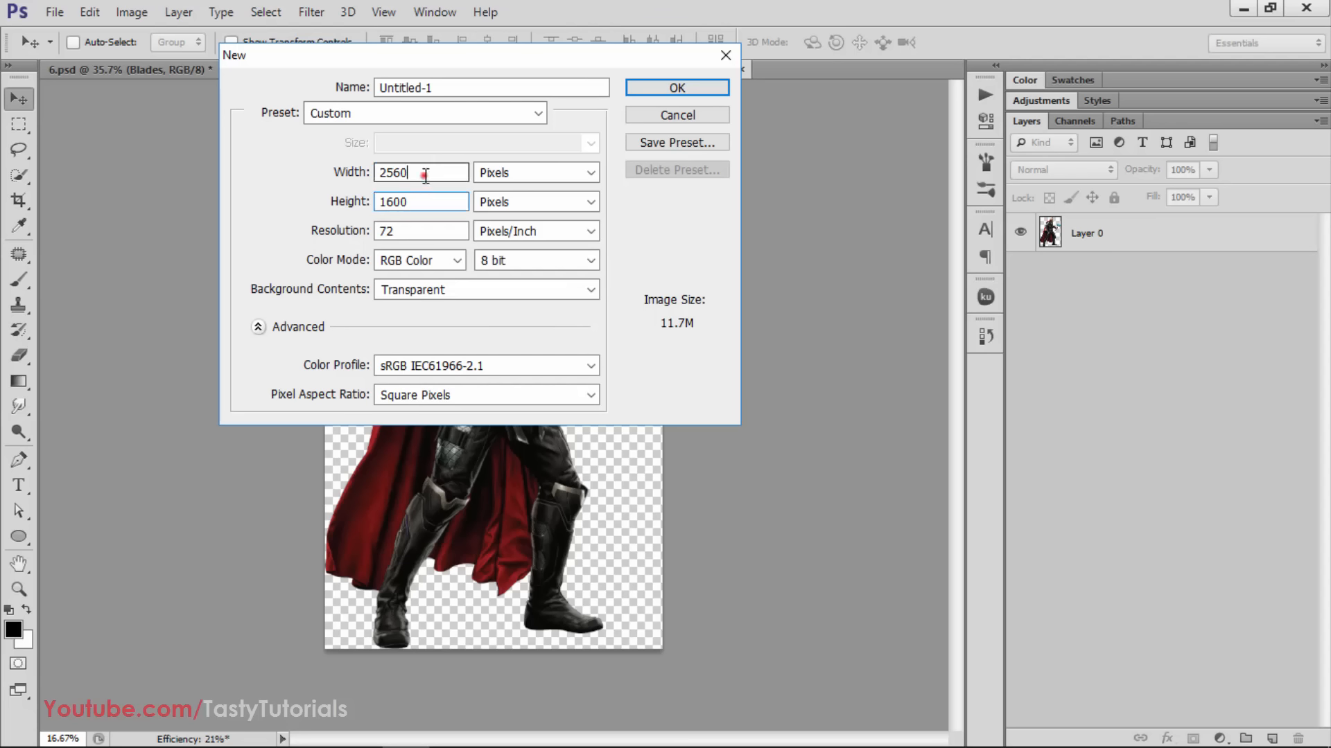
double_click(423, 174)
double_click(416, 201)
double_click(418, 172)
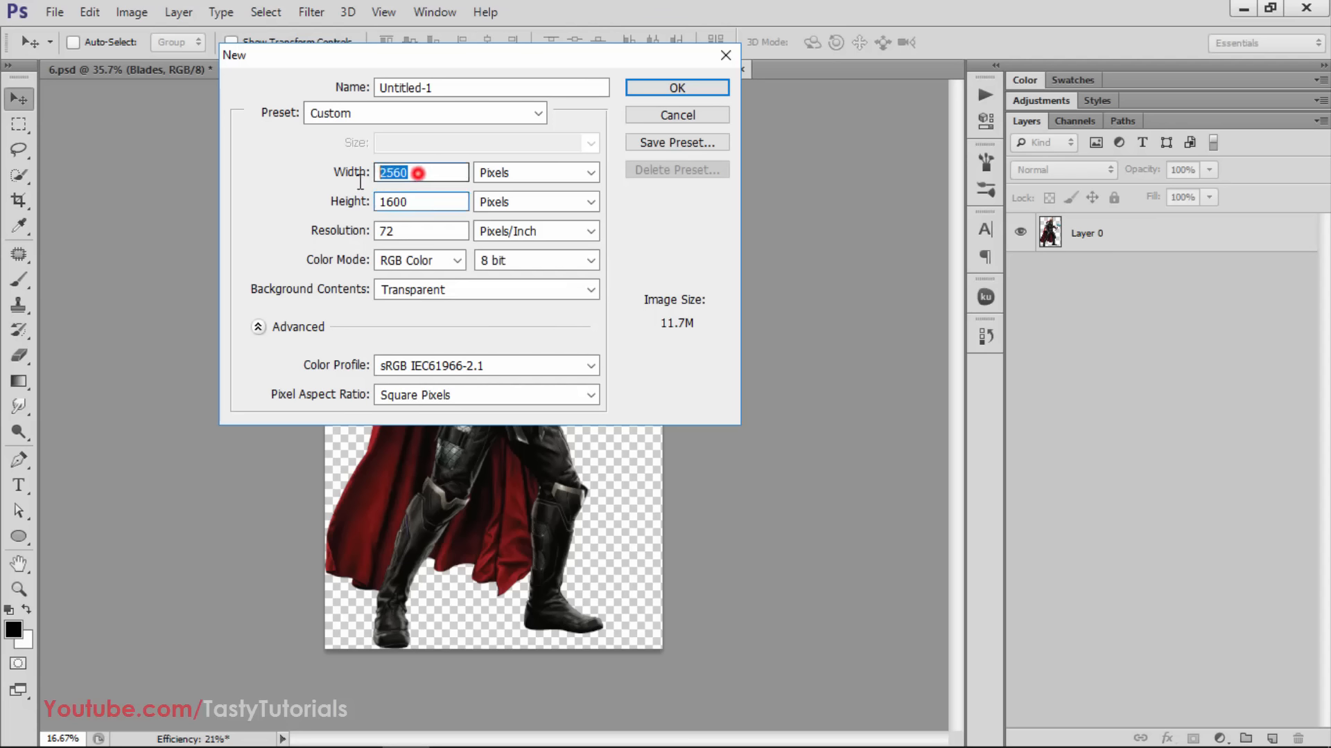
double_click(424, 201)
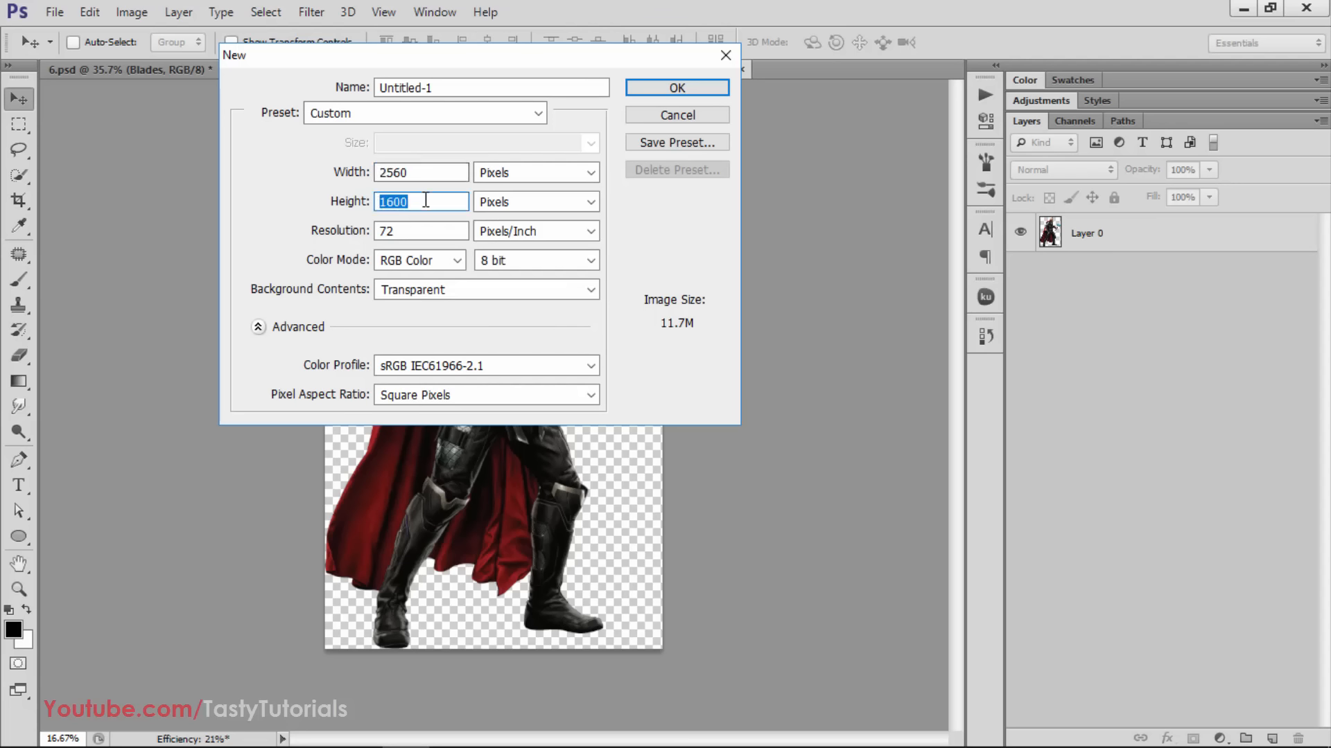
double_click(420, 172)
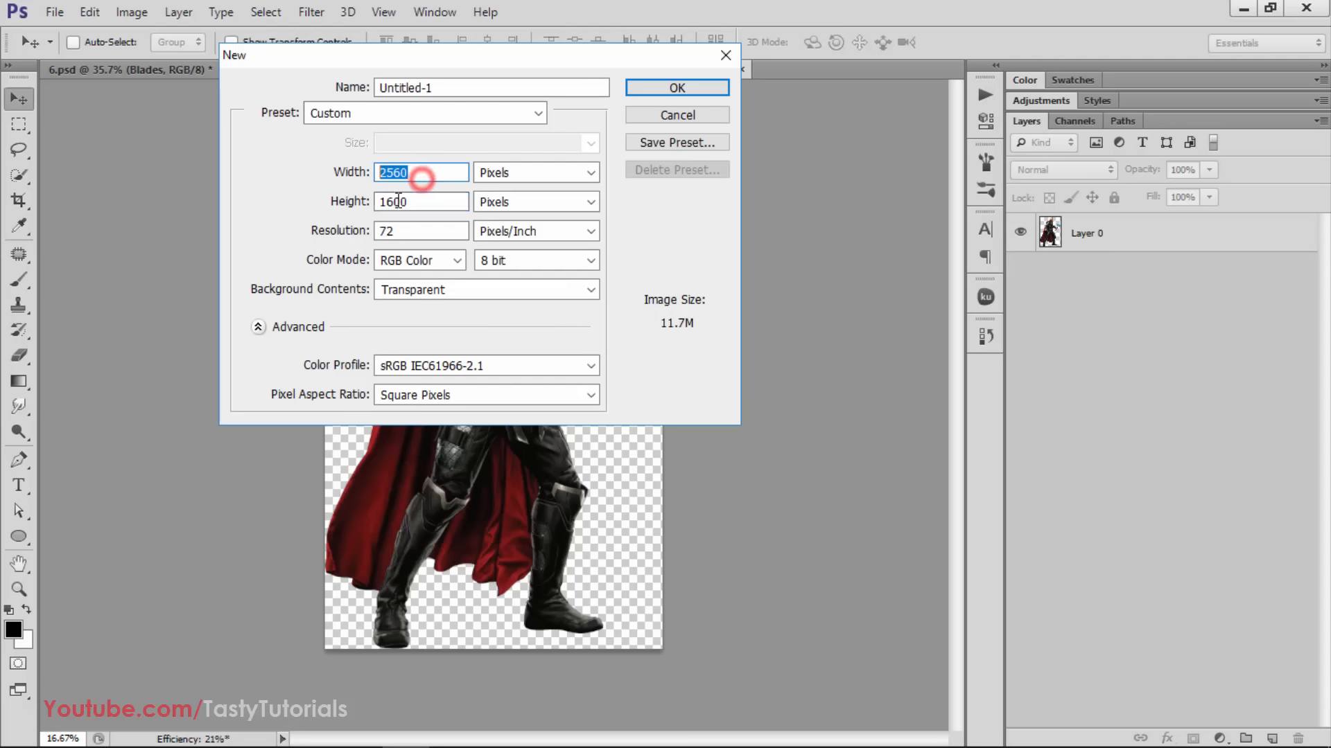
double_click(417, 202)
drag(395, 175, 358, 205)
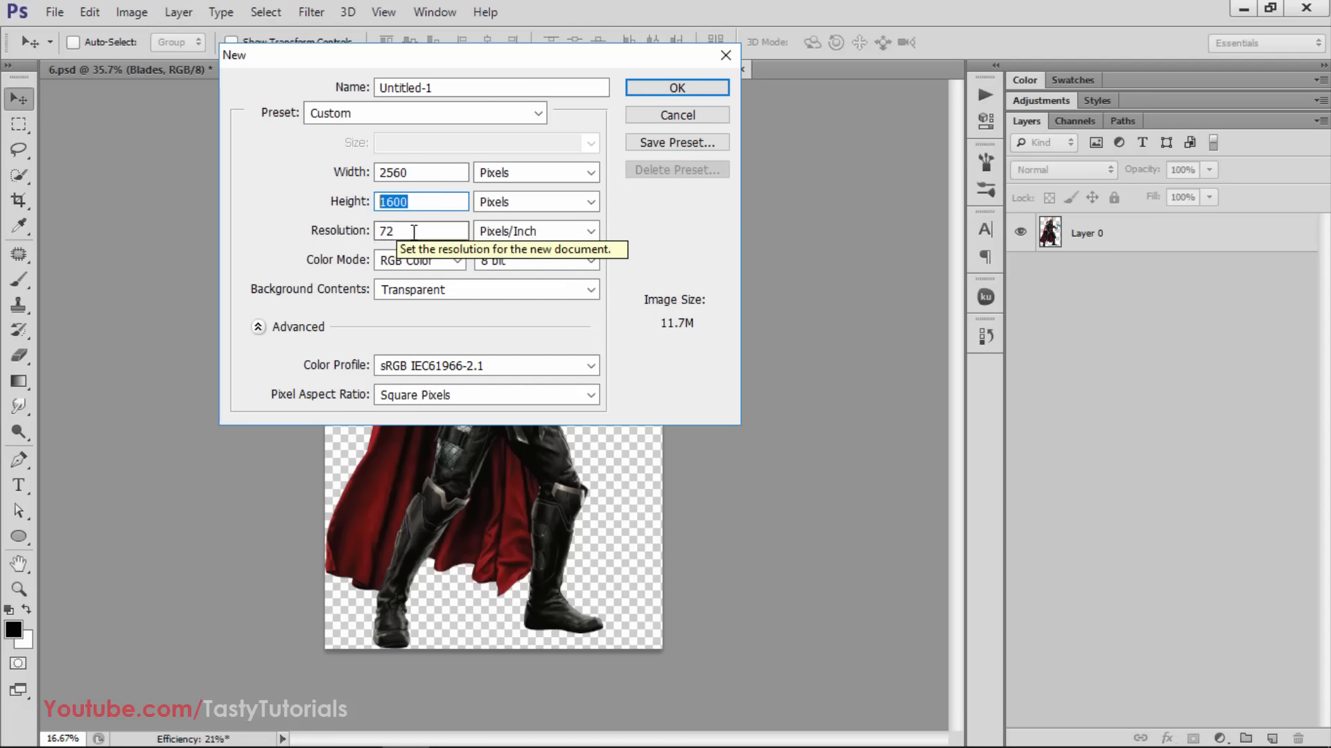
drag(409, 234, 341, 243)
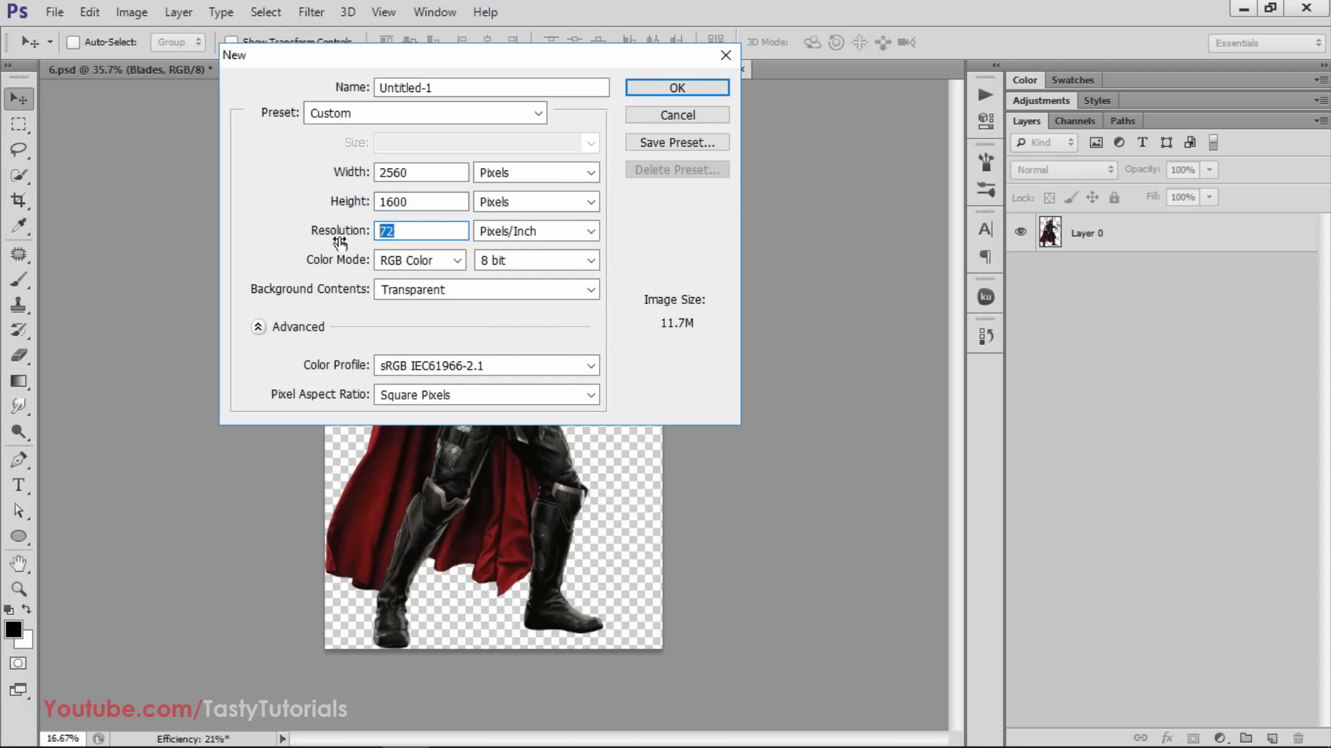
Choose Transparent as the new document's background contents and create the document
click(446, 290)
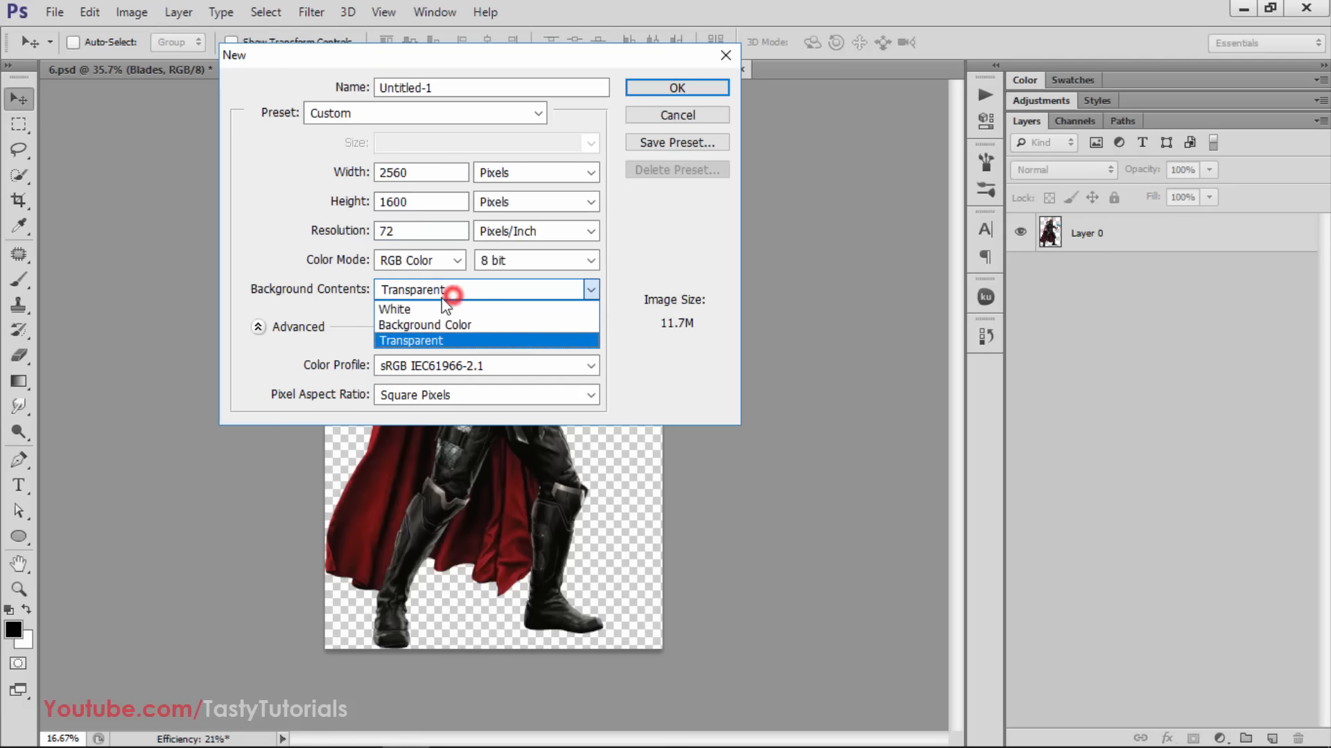
click(409, 343)
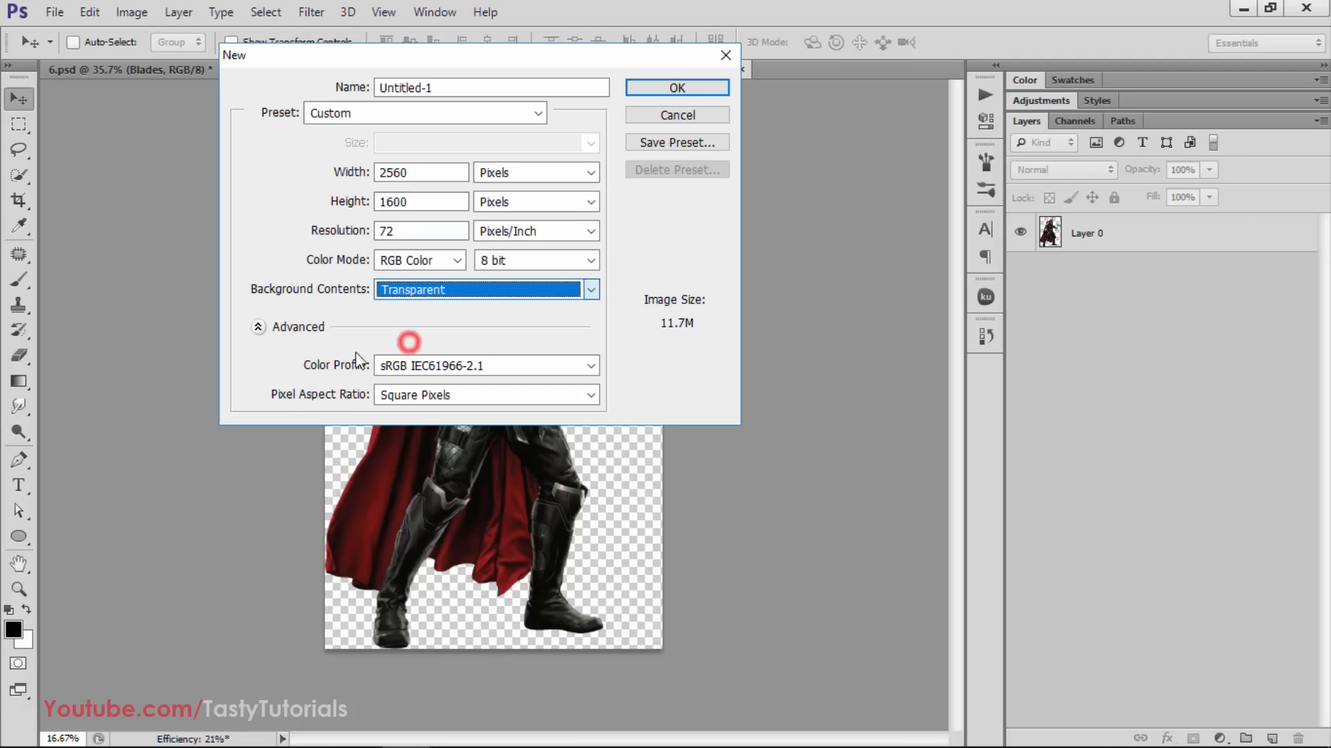
click(676, 88)
scroll(481, 346, down, 1)
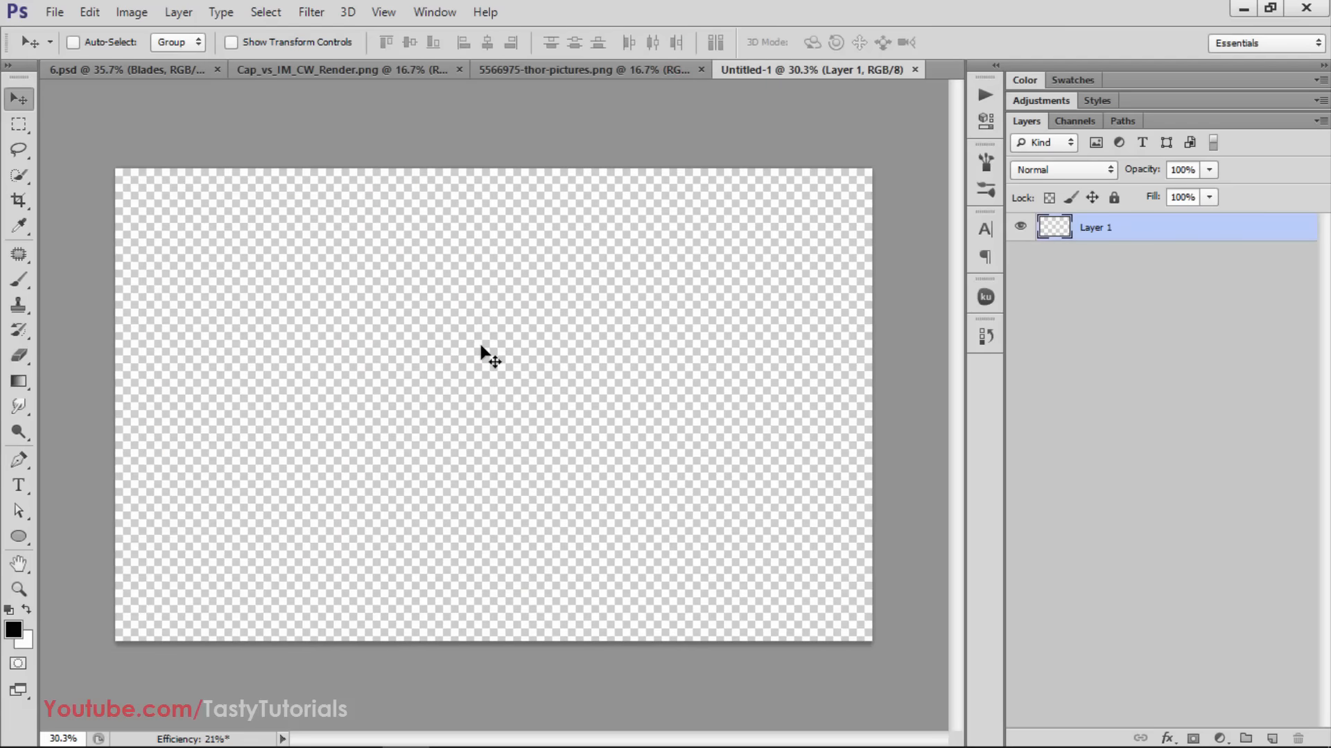
scroll(481, 346, up, 1)
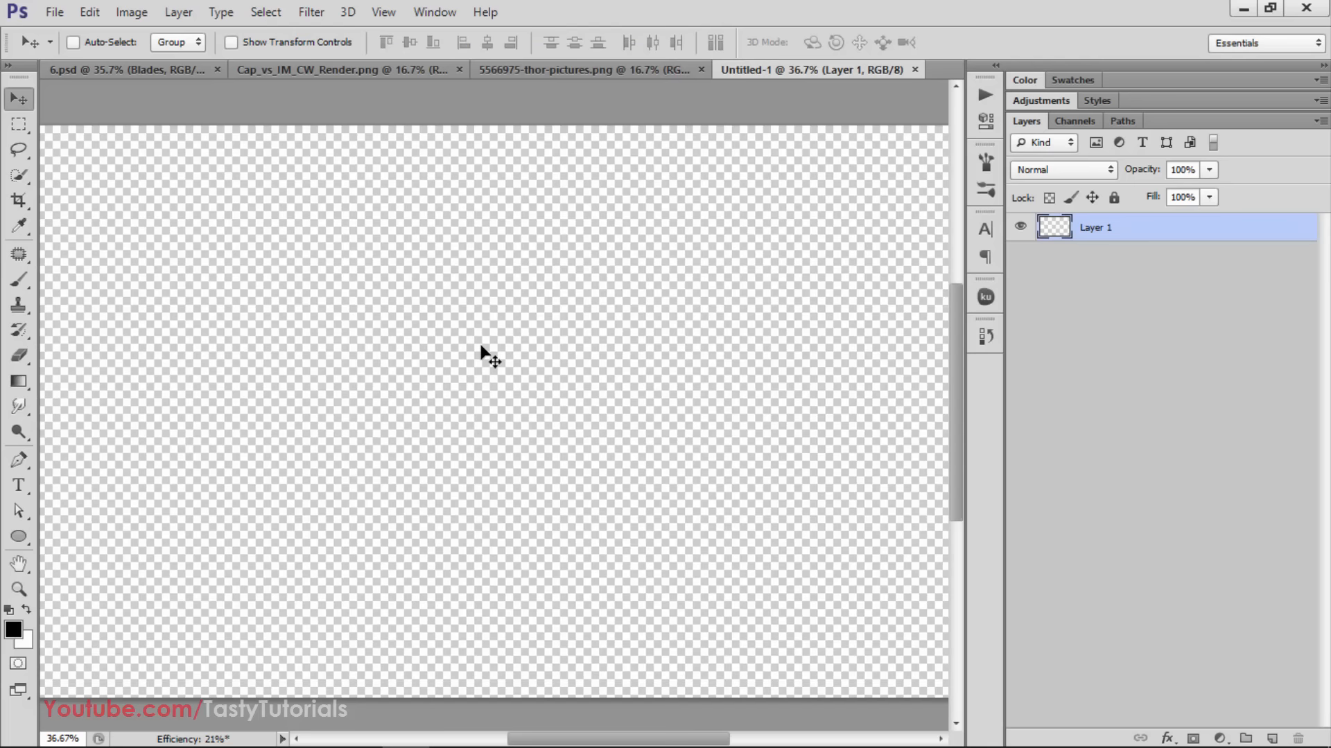
scroll(480, 347, down, 1)
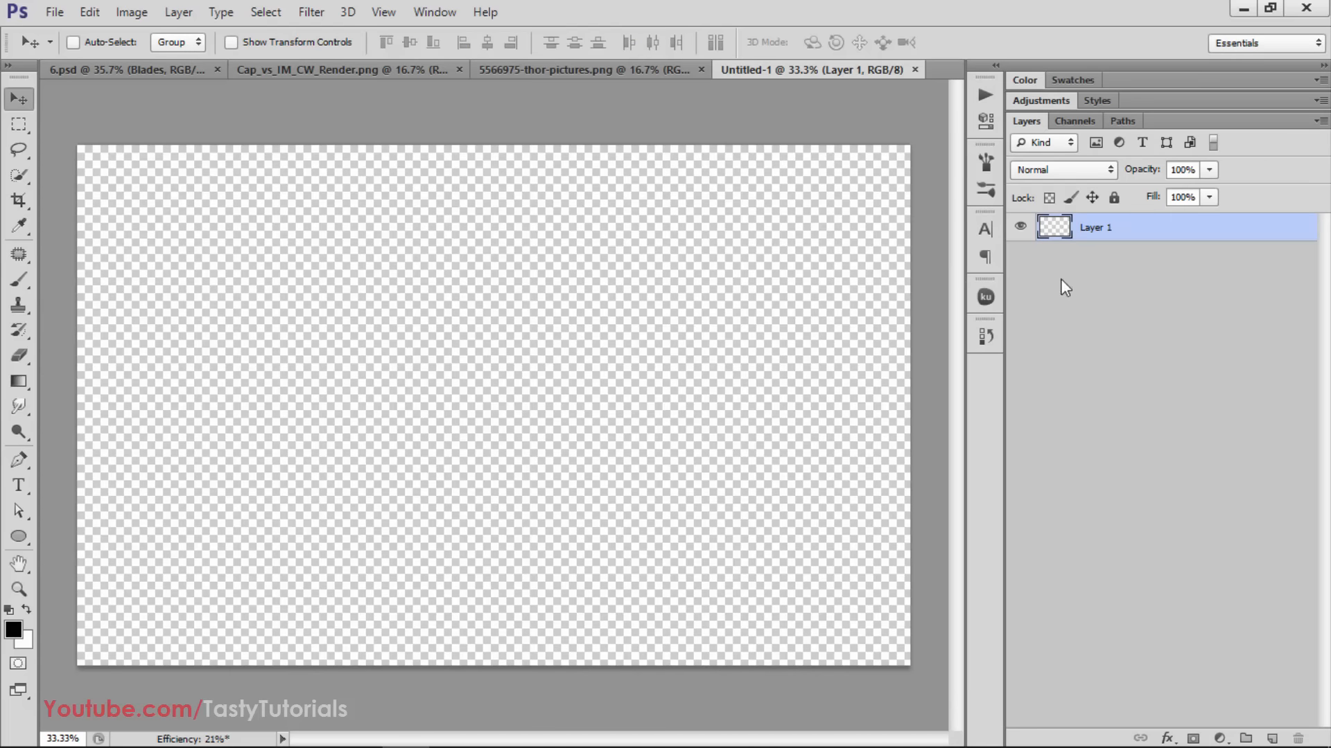
Copy the Thor layer from 5566975-thor-pictures.png into the new Untitled-1 document
click(358, 69)
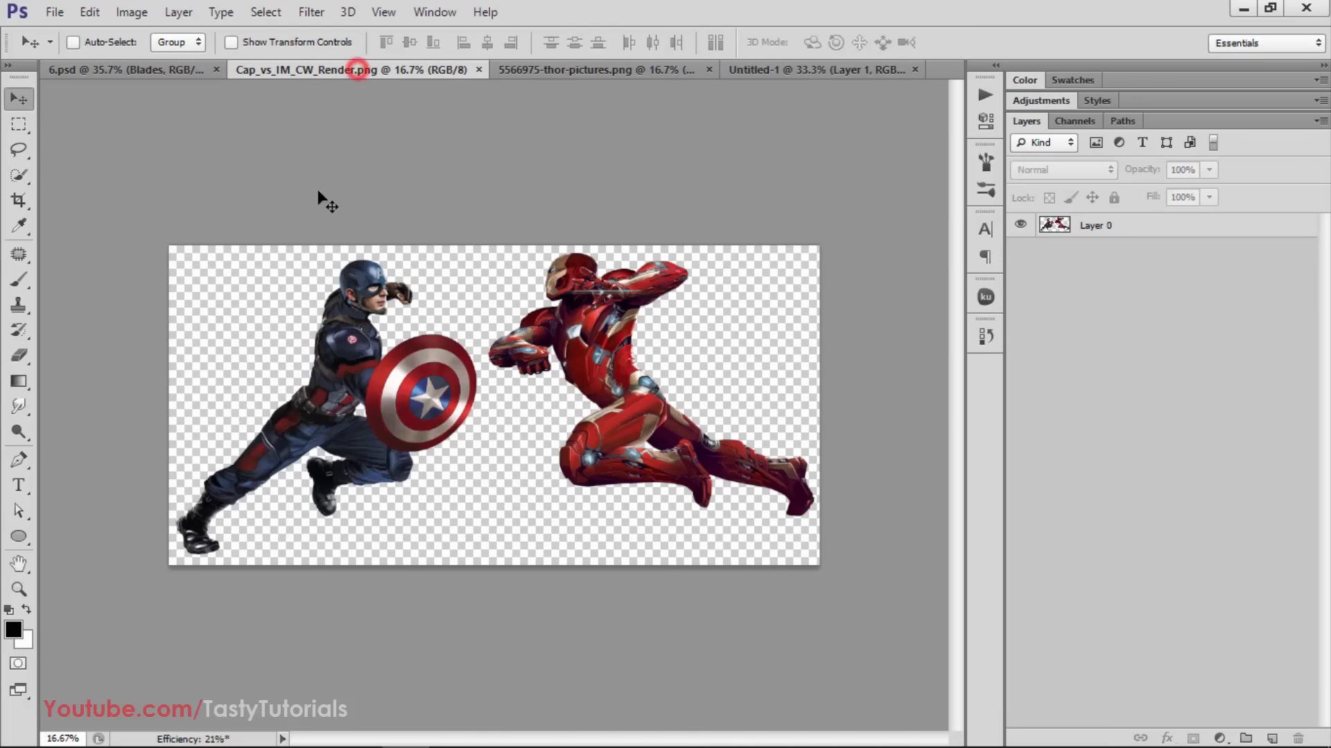
click(580, 70)
click(513, 233)
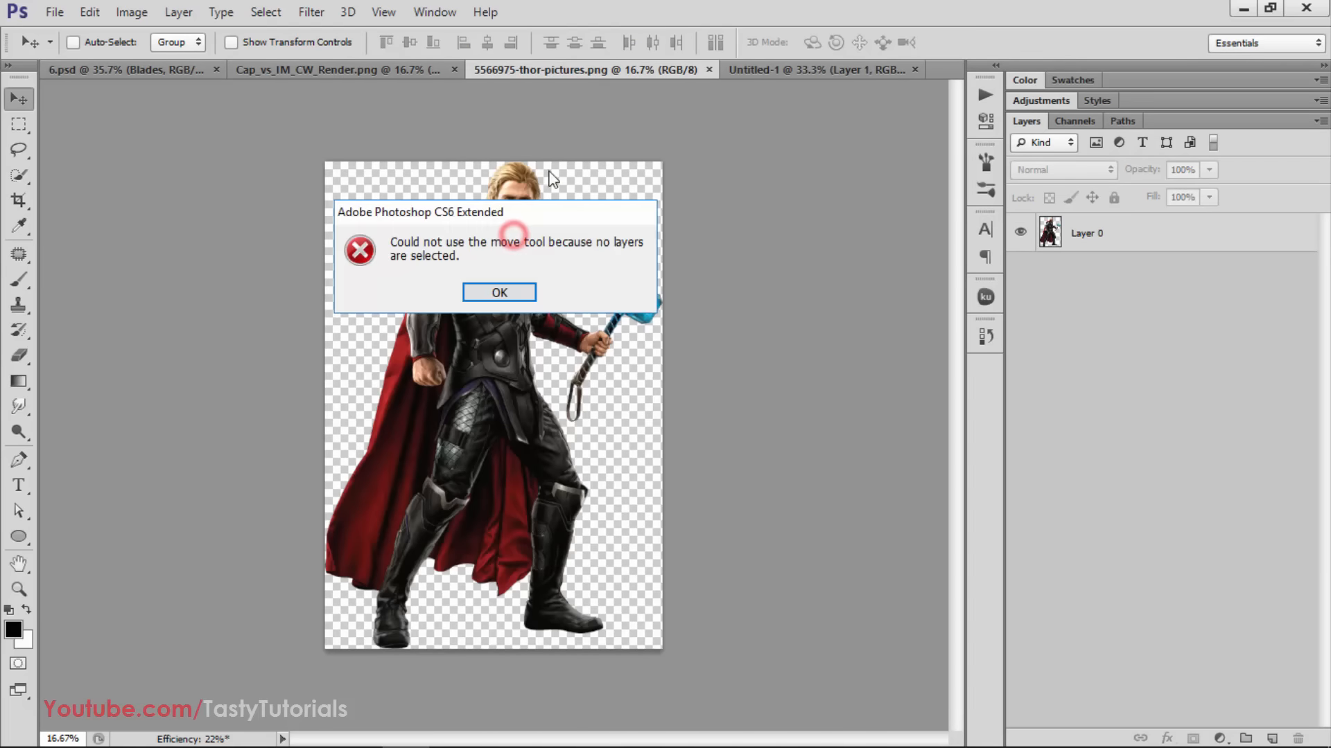
click(502, 287)
click(1093, 235)
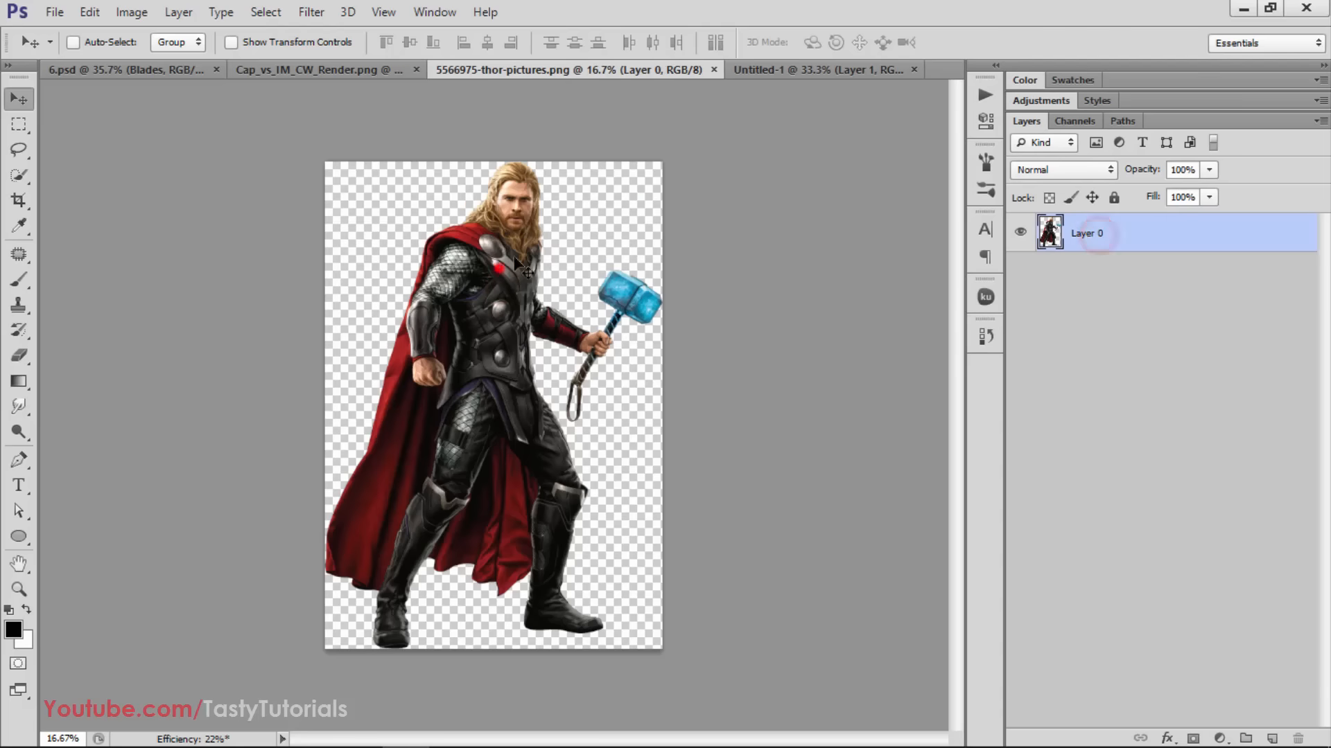
drag(499, 268, 533, 282)
Center the oversized Thor layer horizontally and vertically on the whole canvas, then clear the selection
key(ctrl+a)
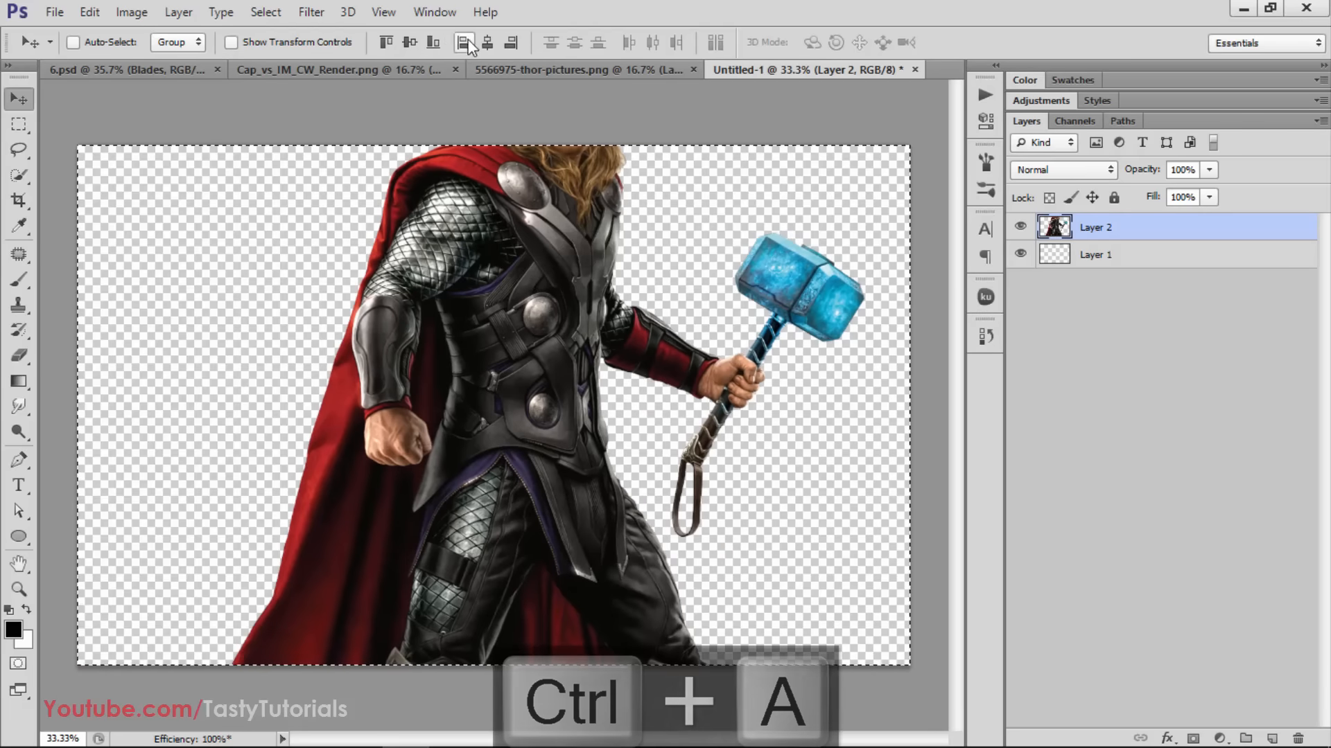
click(487, 43)
click(407, 45)
key(ctrl+d)
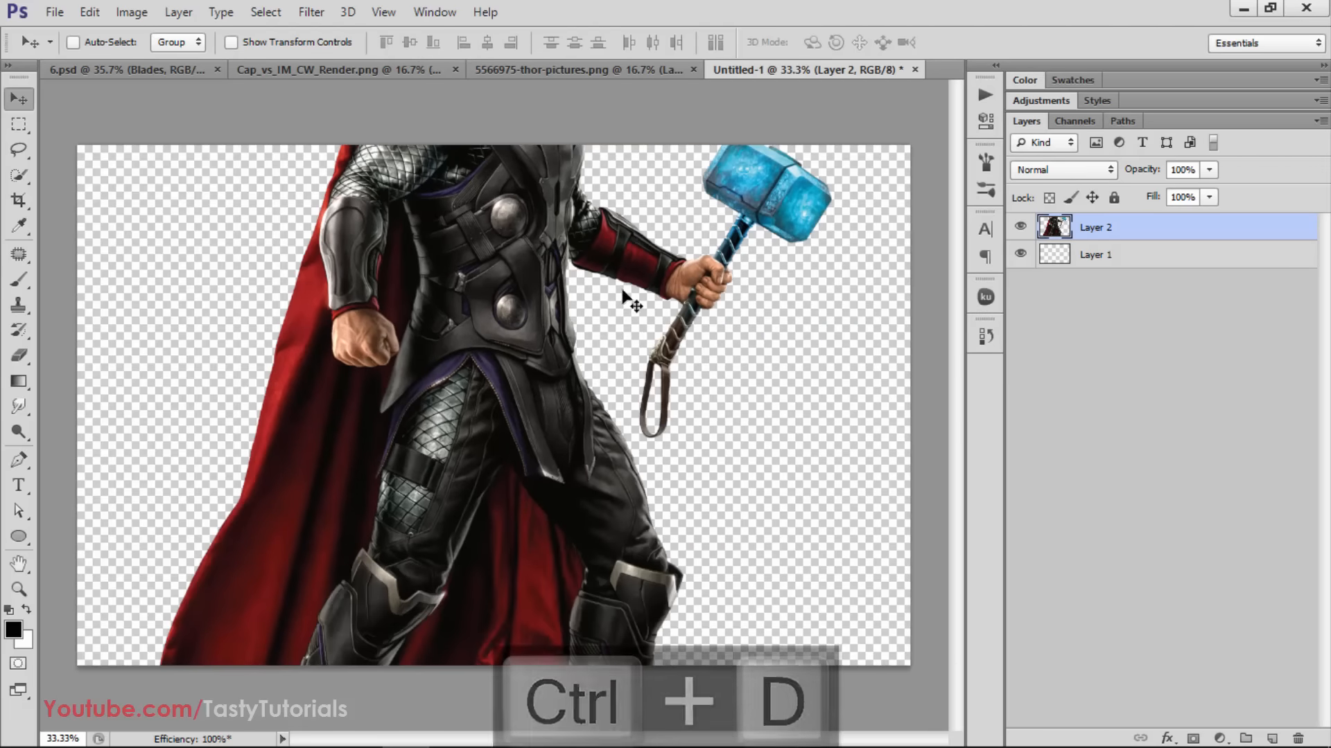
Scale the Thor layer proportionally about its center to about 49% so the whole figure fits on the canvas
key(ctrl+t)
scroll(619, 278, down, 3)
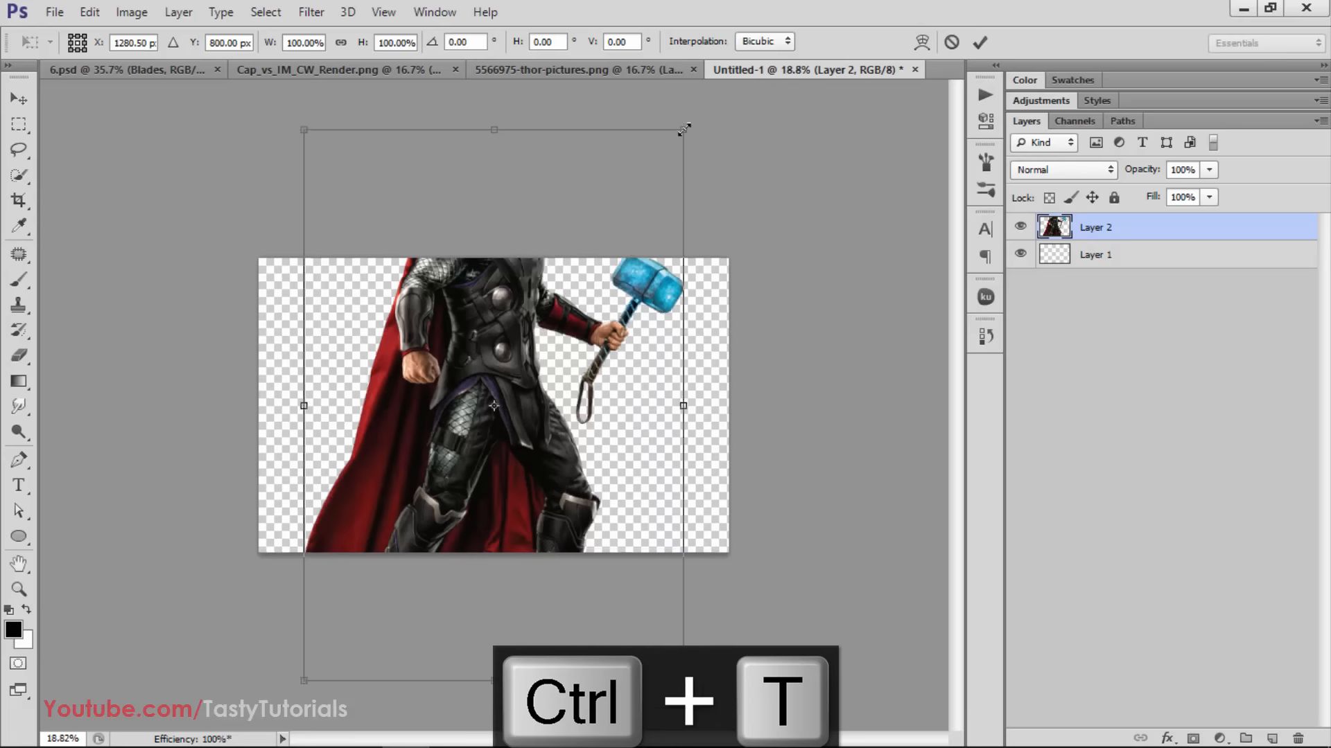
drag(698, 129, 547, 241)
scroll(545, 378, up, 2)
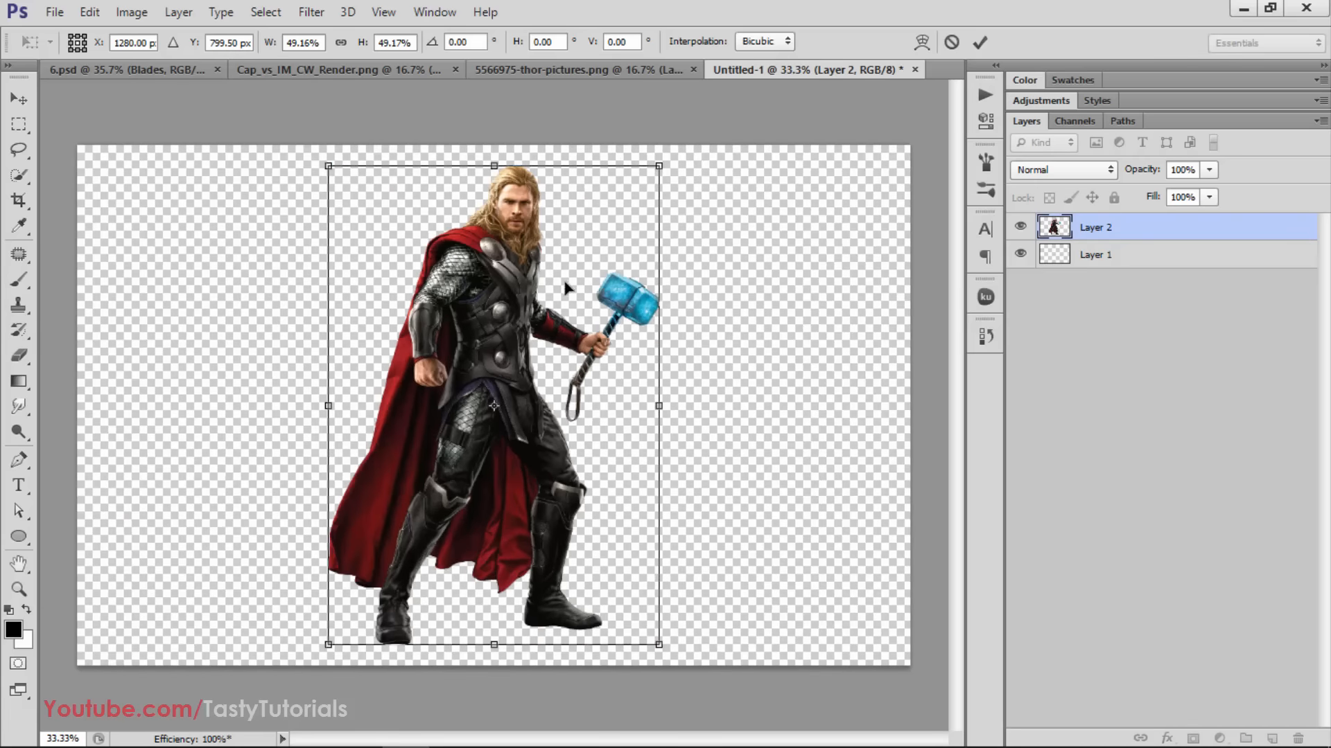
double_click(565, 284)
Align the scaled-down Thor layer to the canvas center in both directions and deselect
key(ctrl+a)
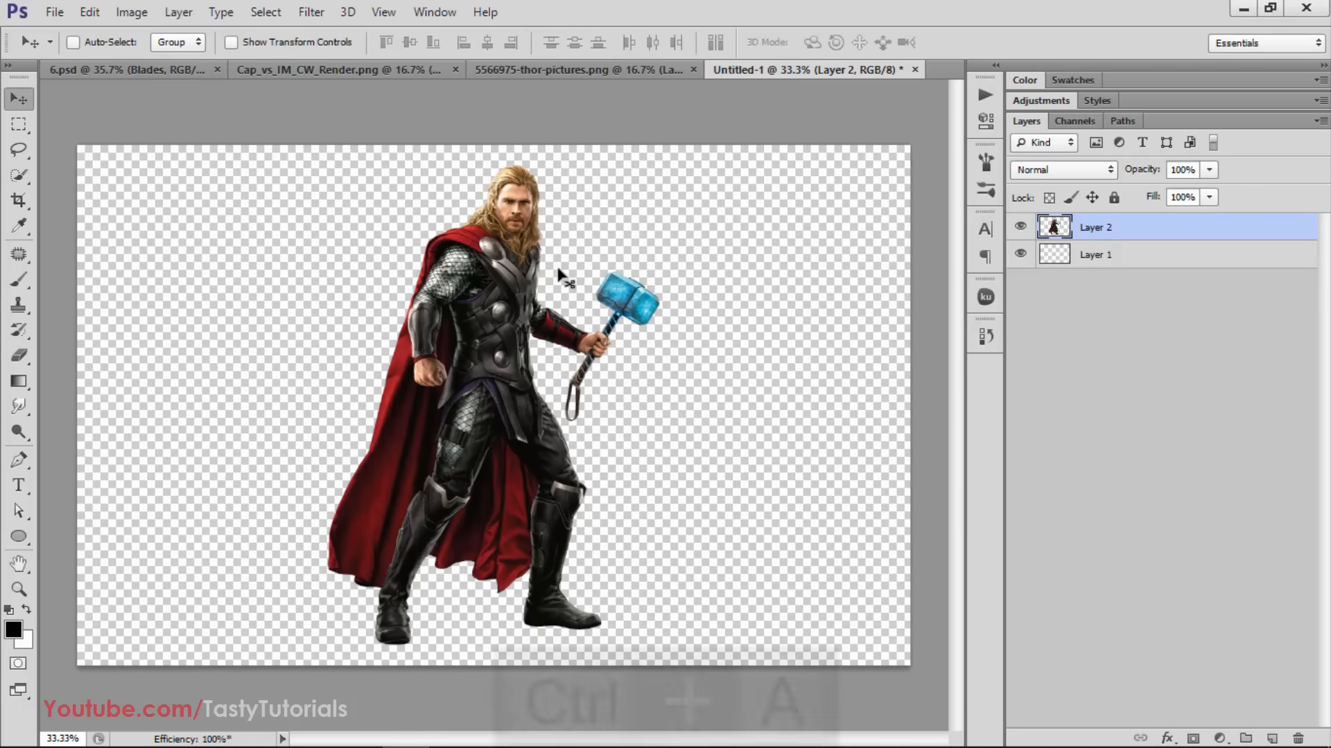
click(486, 43)
click(402, 45)
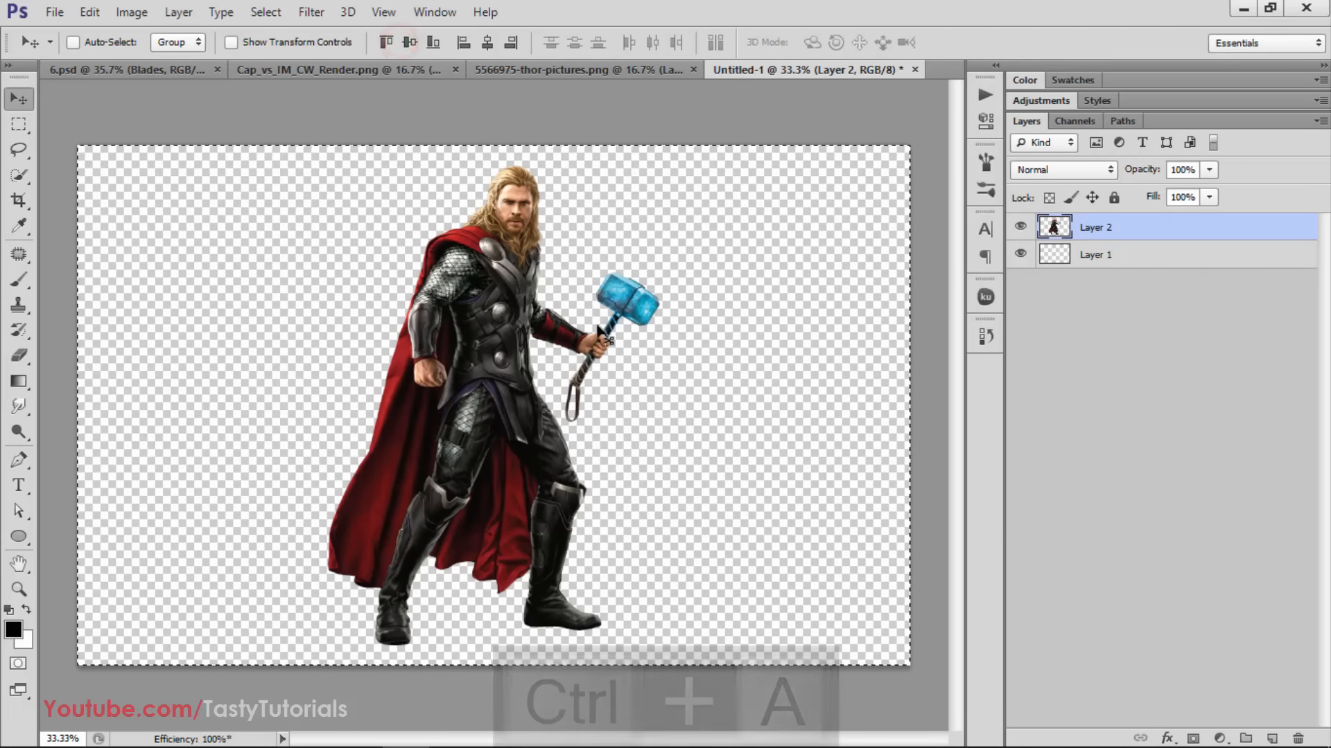
key(ctrl+d)
scroll(518, 410, up, 2)
scroll(489, 359, down, 3)
key(c)
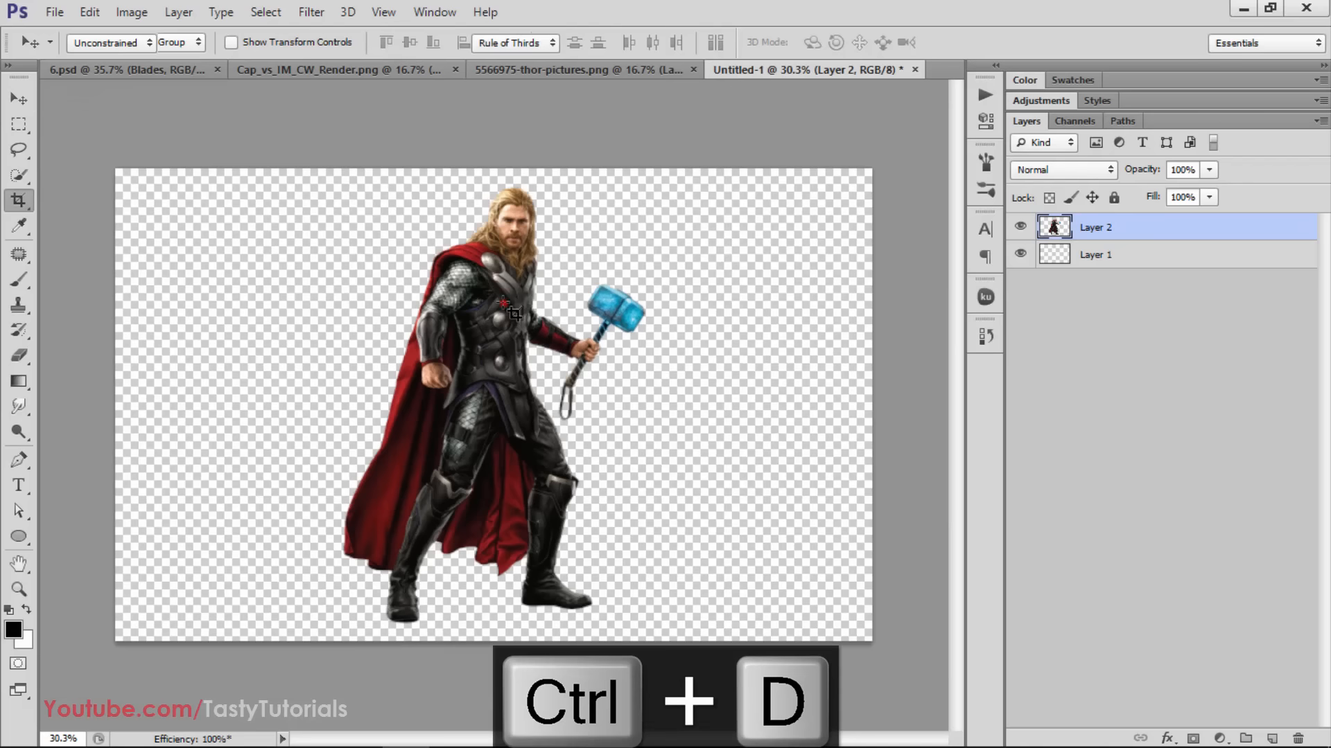
click(504, 305)
drag(871, 396, 840, 396)
drag(148, 406, 199, 404)
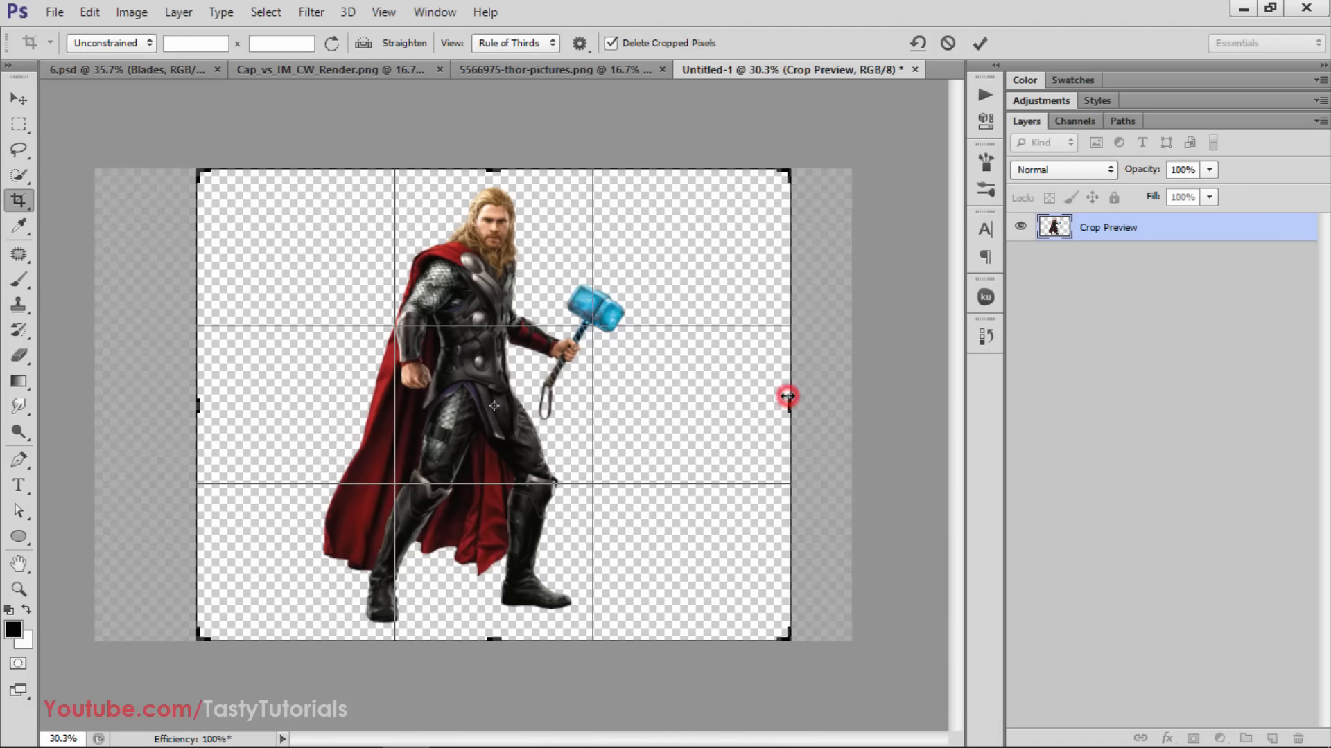
drag(788, 395, 784, 396)
key(ctrl+z)
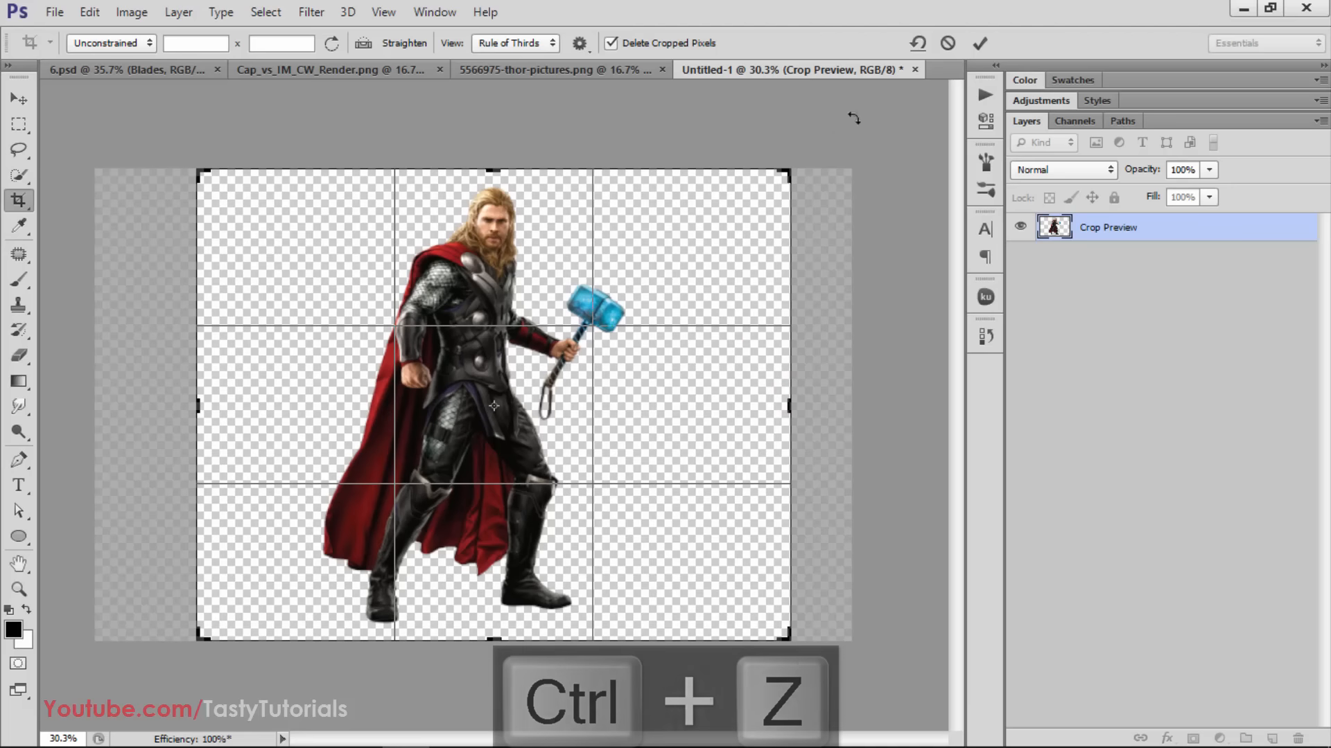
click(948, 43)
click(28, 97)
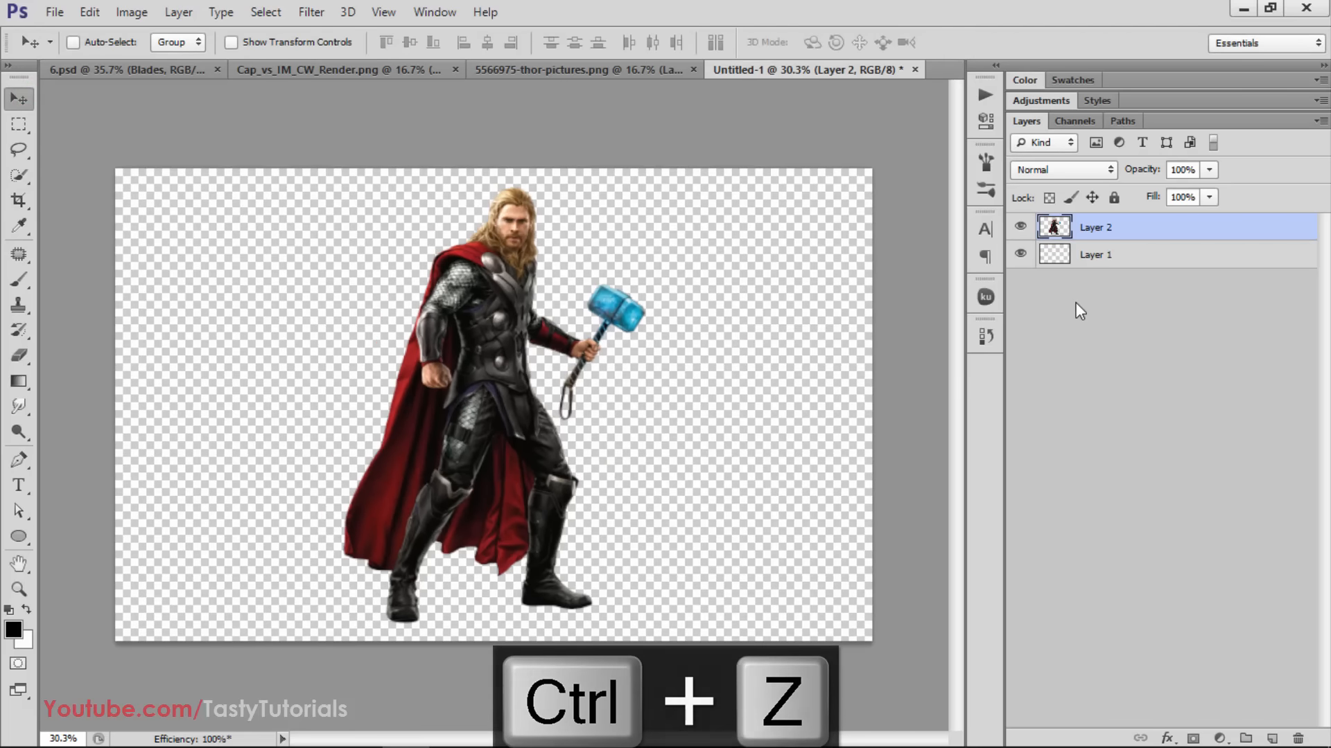
Set the foreground color to light gray b5b5b5 and fill Layer 1 below the Thor layer with it
click(1094, 254)
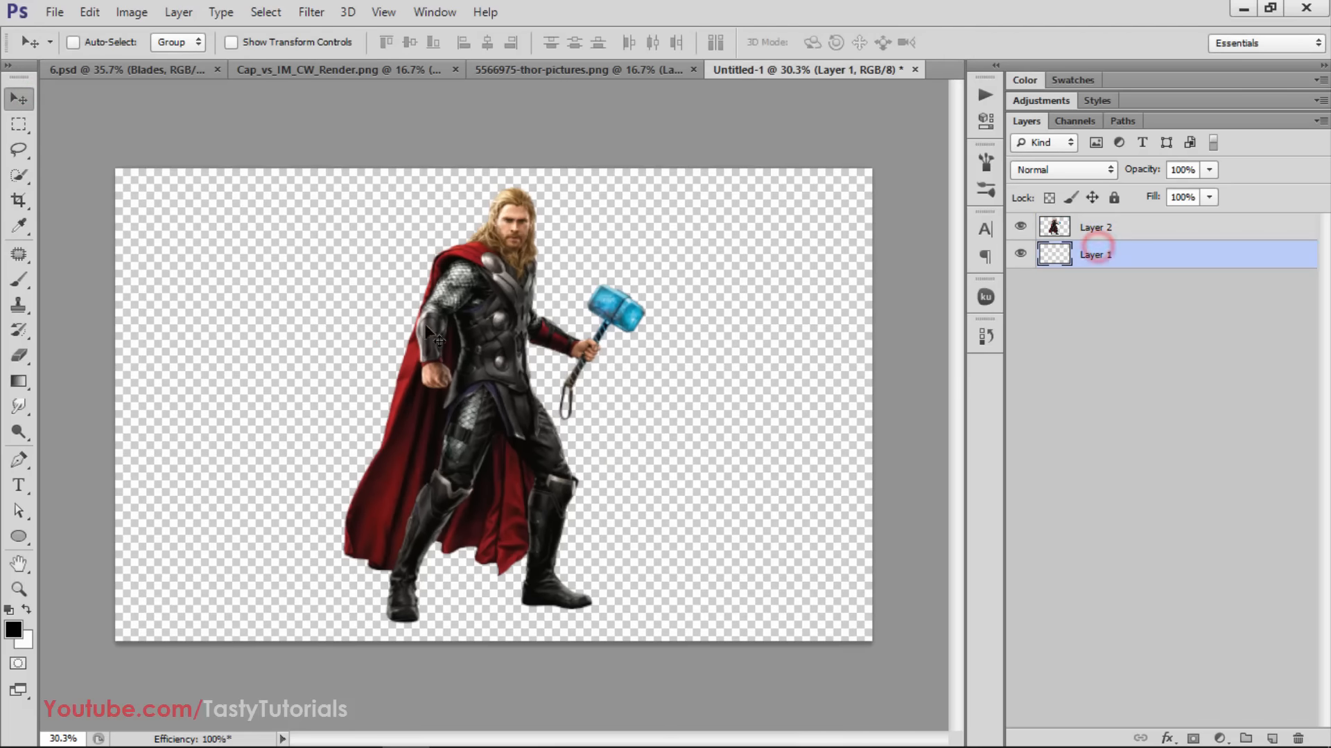
click(14, 629)
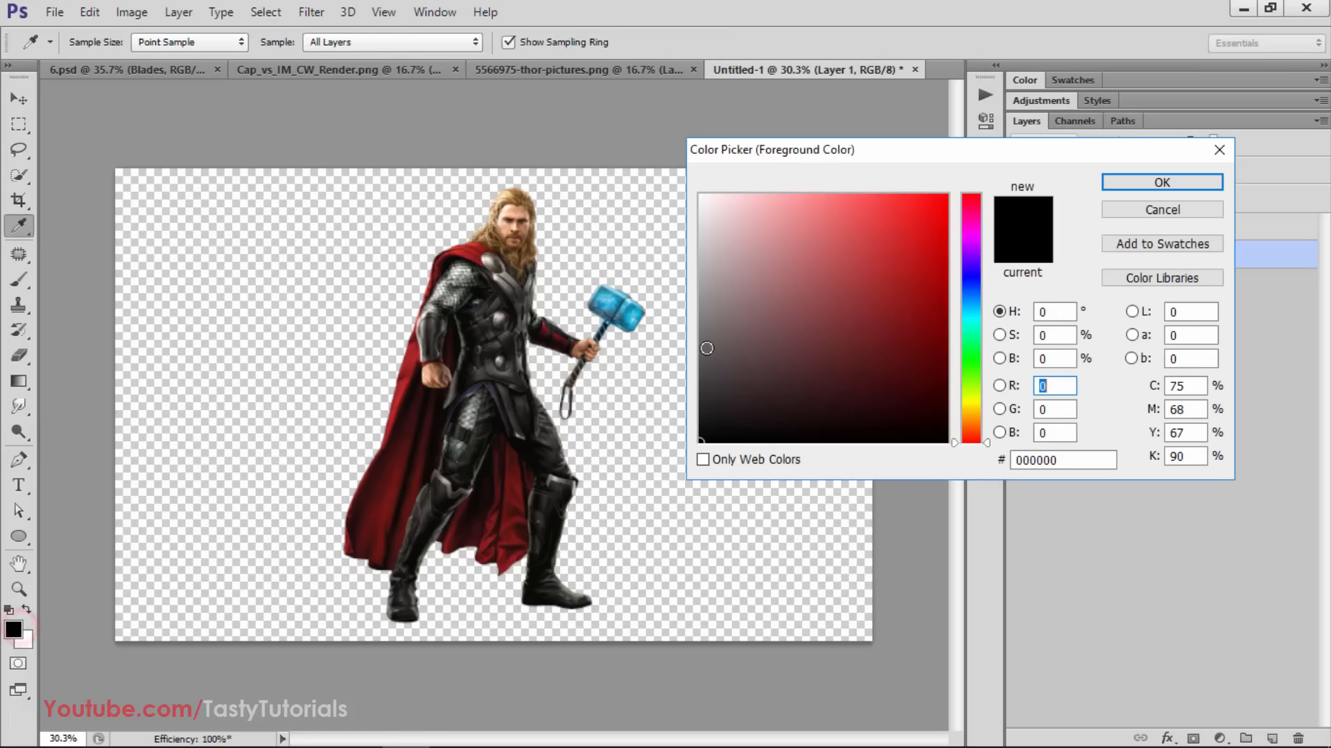
click(713, 343)
drag(683, 274, 673, 266)
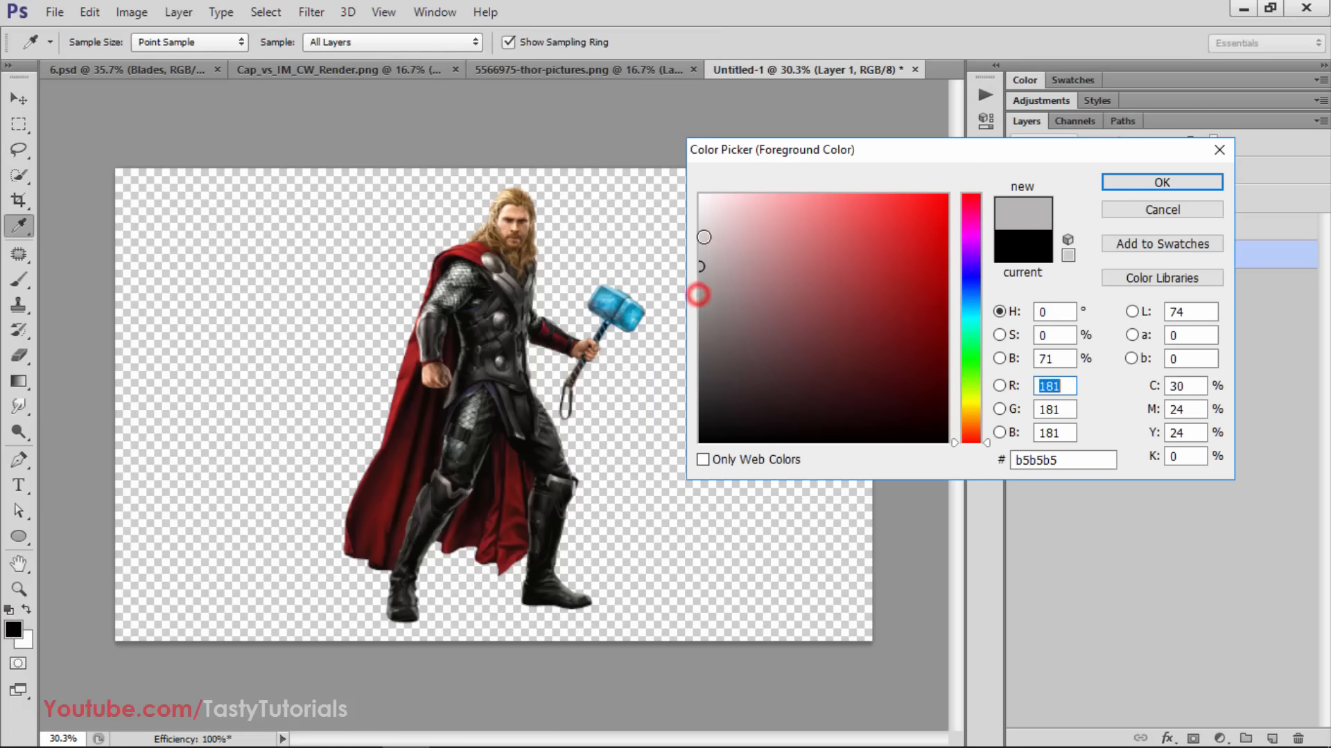
click(1125, 189)
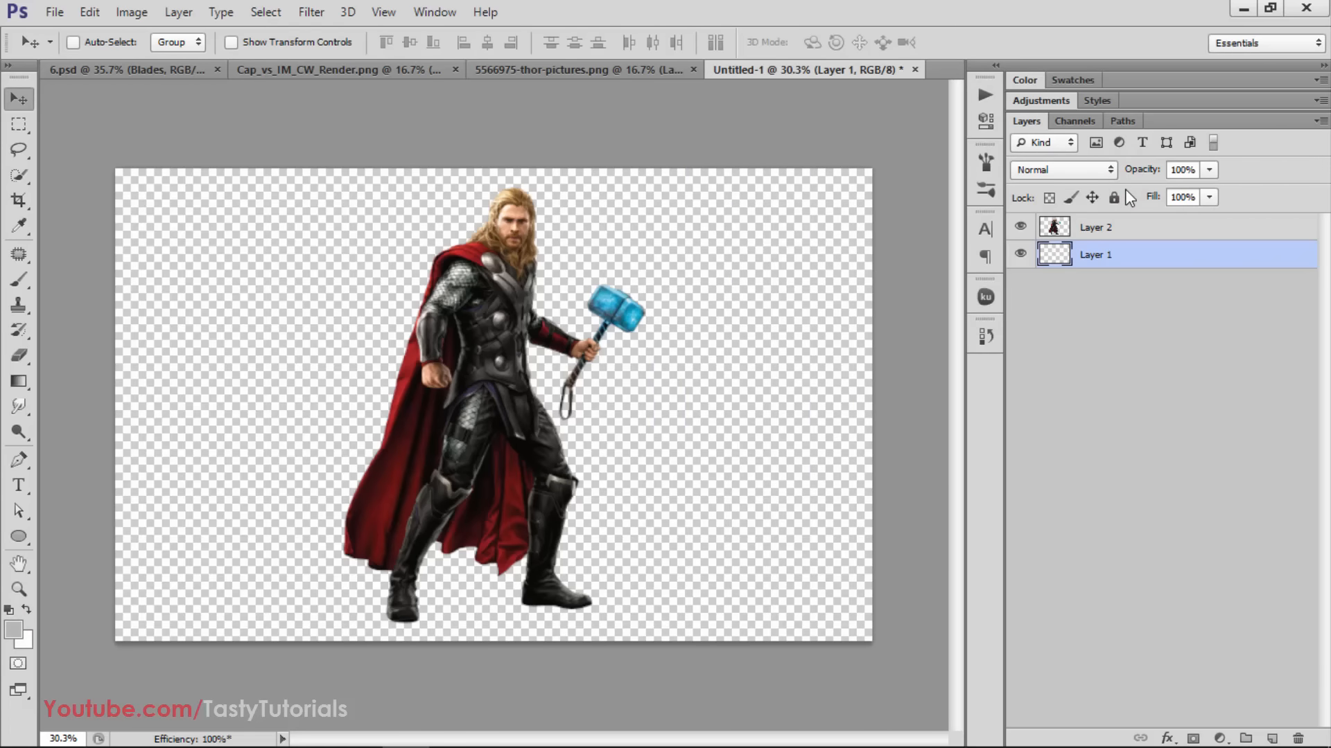
key(alt+BackSpace)
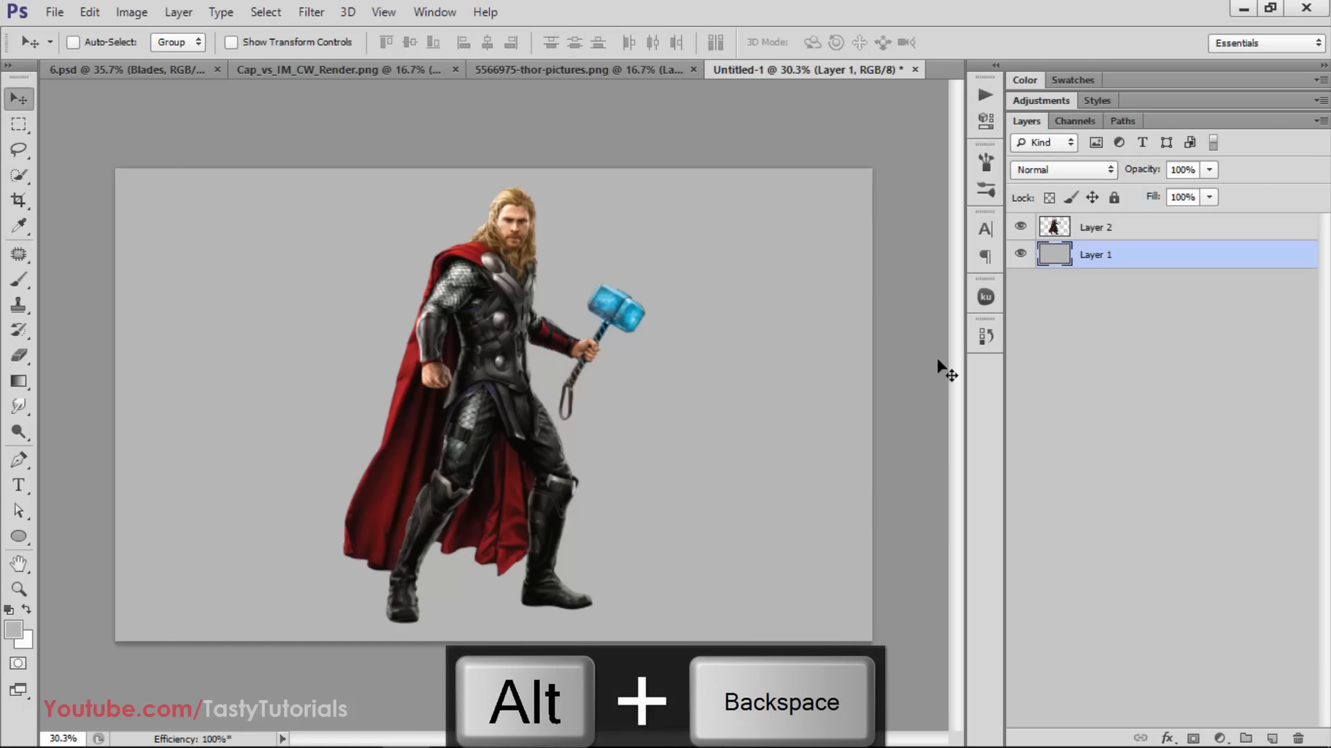
Add a new empty layer above the Thor layer and load the Thor figure's outline as a selection
click(1112, 303)
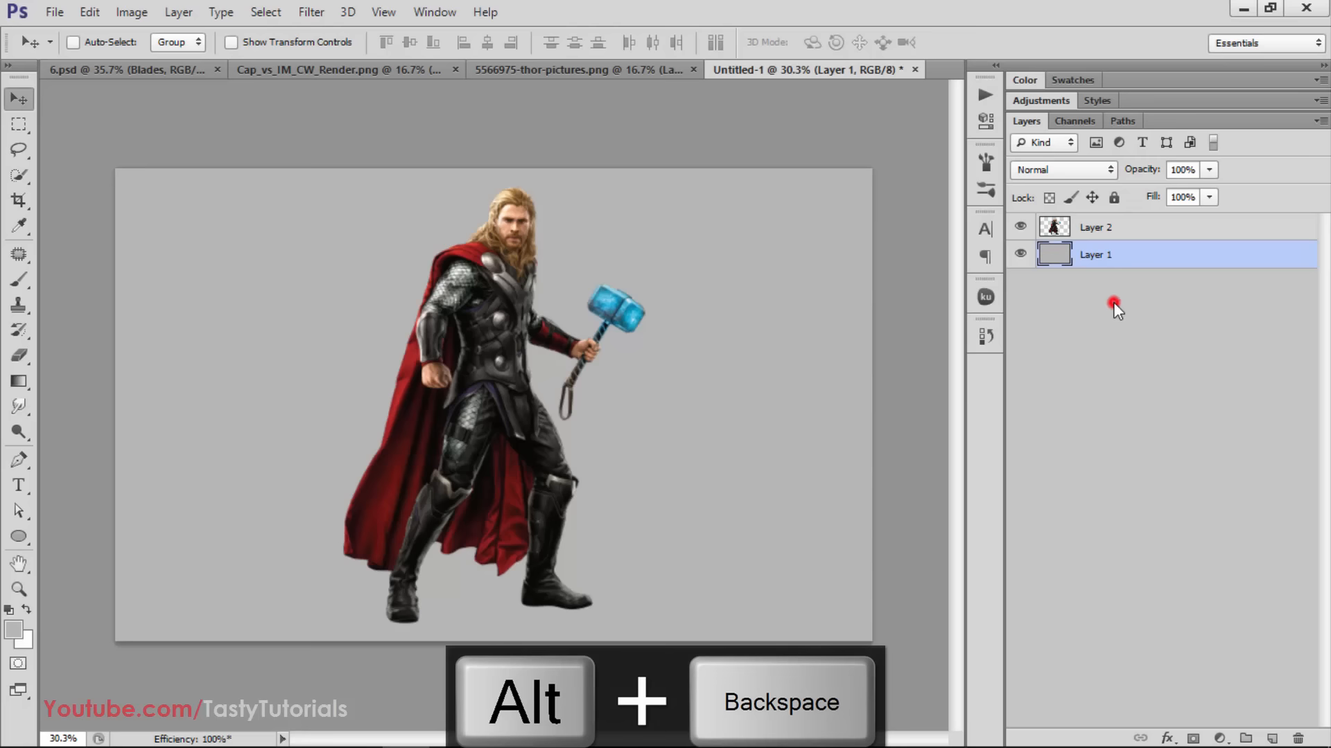
click(1279, 737)
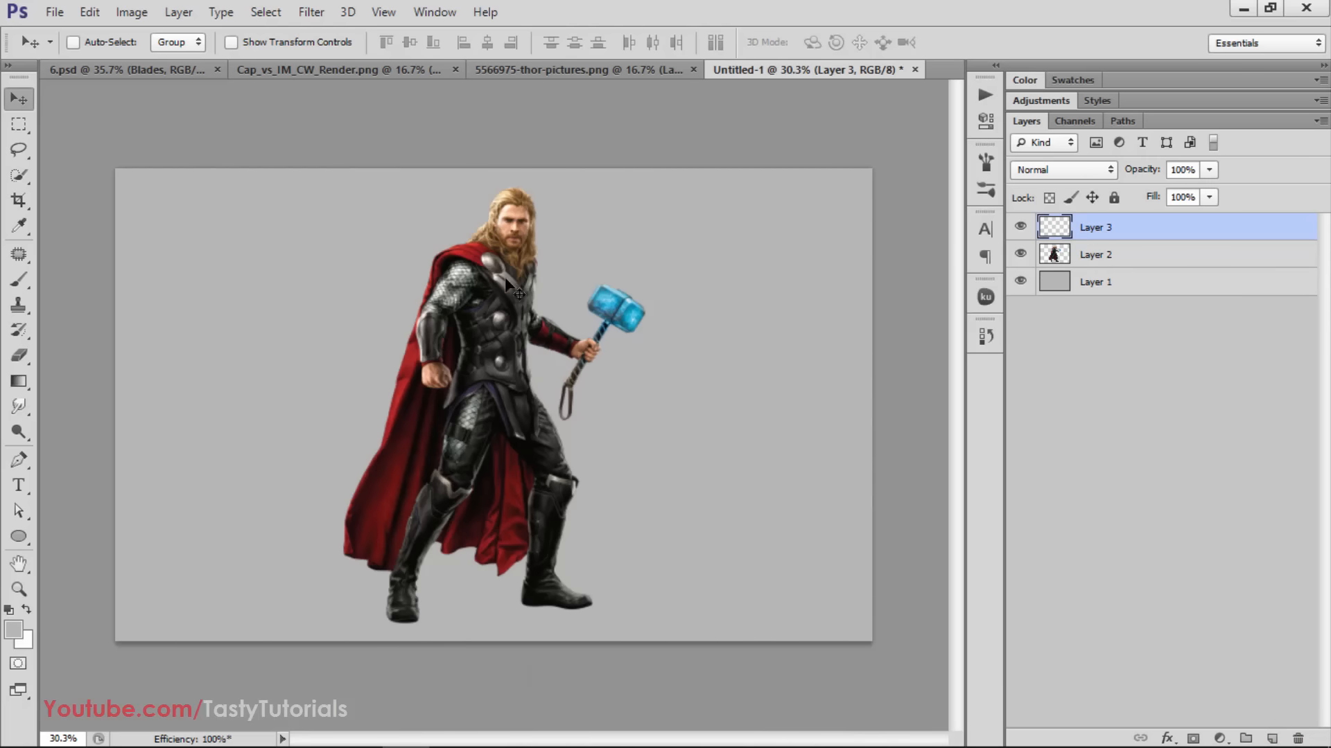
ctrl+click(1055, 251)
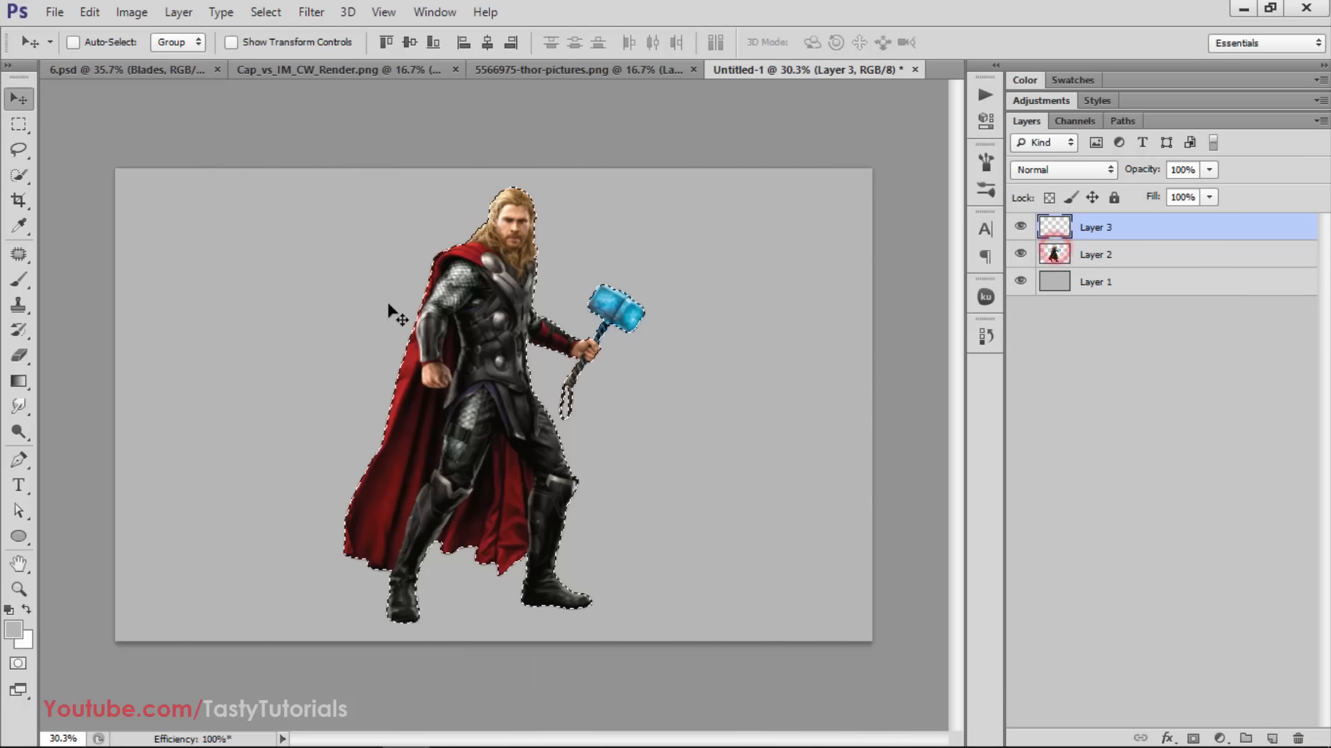
scroll(481, 351, up, 2)
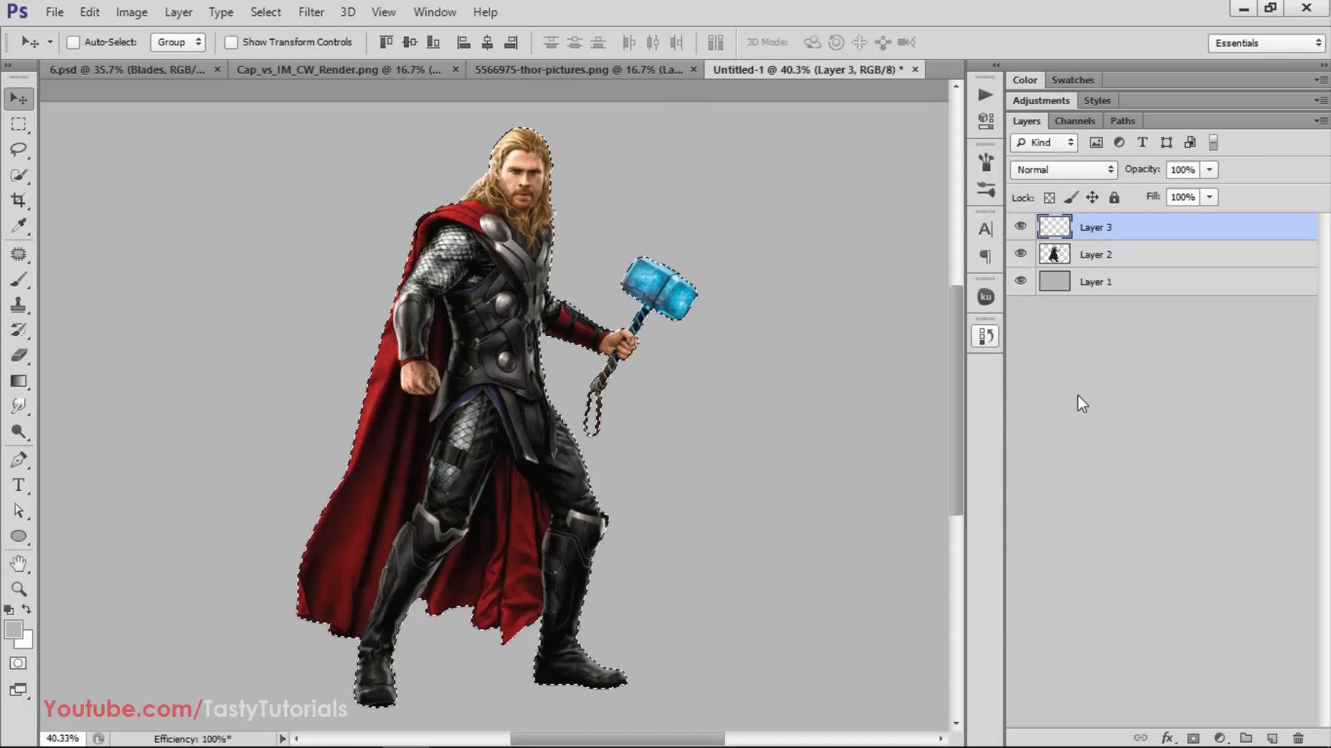
Reset the colors to default and set the foreground color to pure green, RGB 0, 255, 0
key(d)
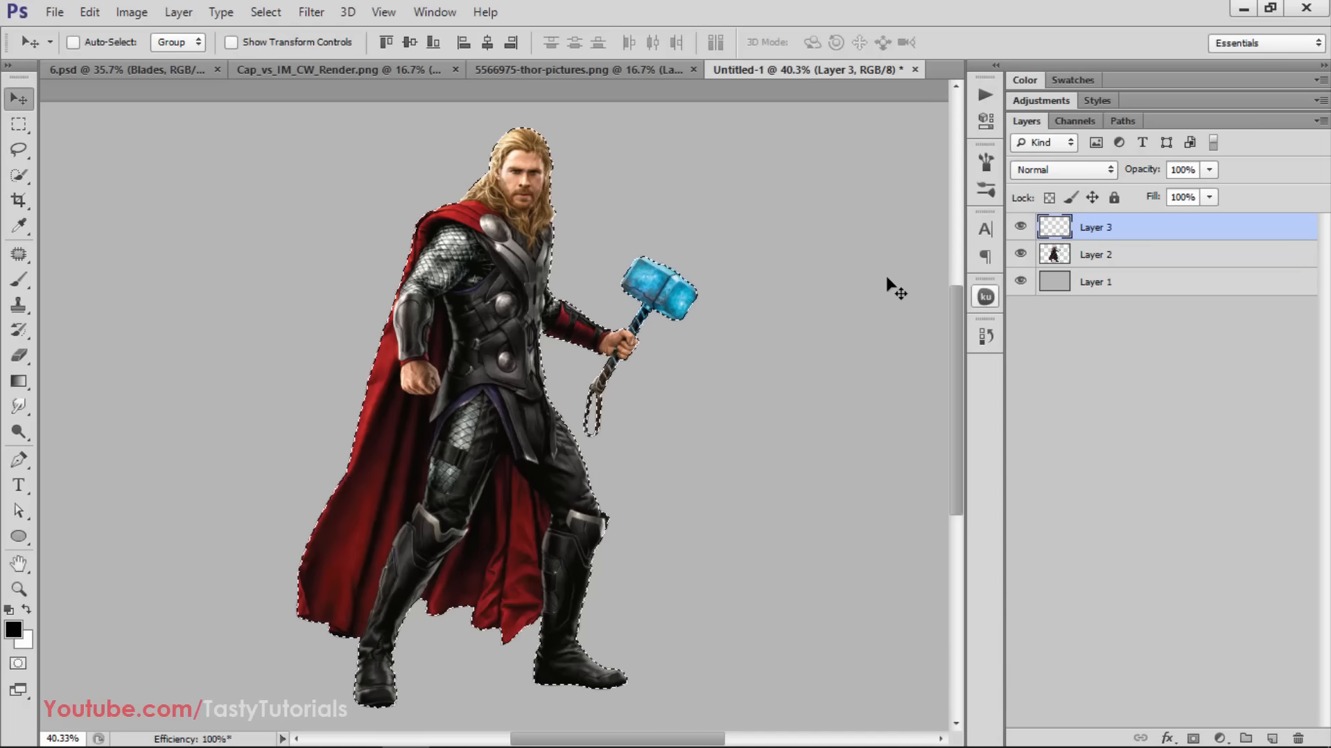
click(1030, 80)
drag(1087, 127, 1225, 138)
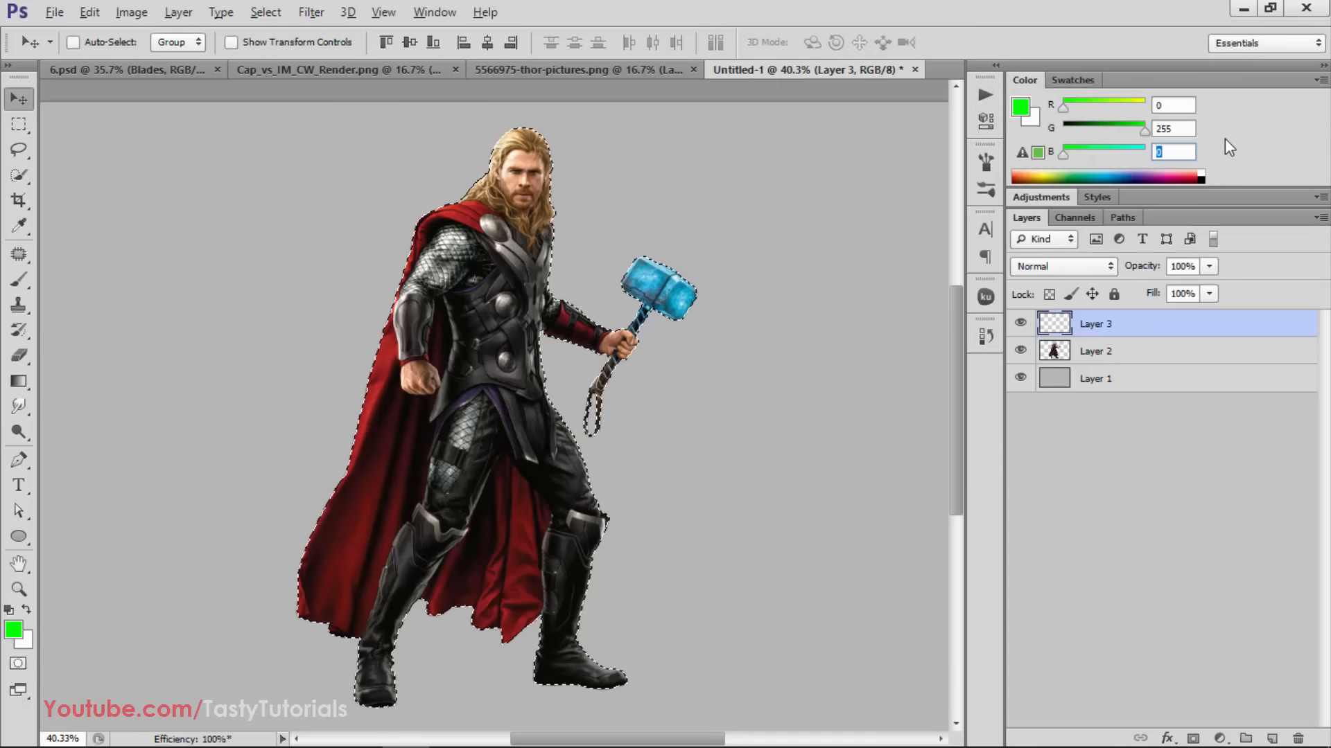
Fill the Thor-shaped selection with the green foreground color on Layer 3 and deselect
key(alt+BackSpace)
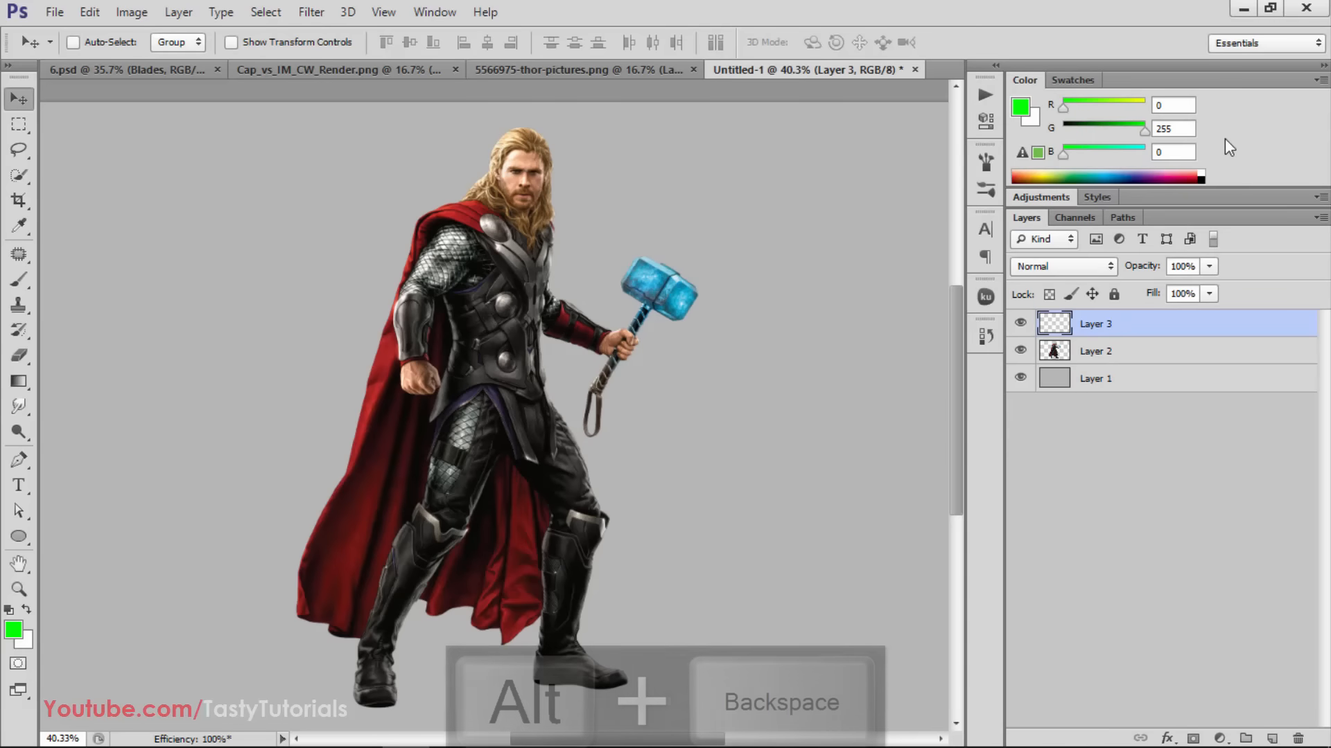
ctrl+click(1053, 350)
key(alt+BackSpace)
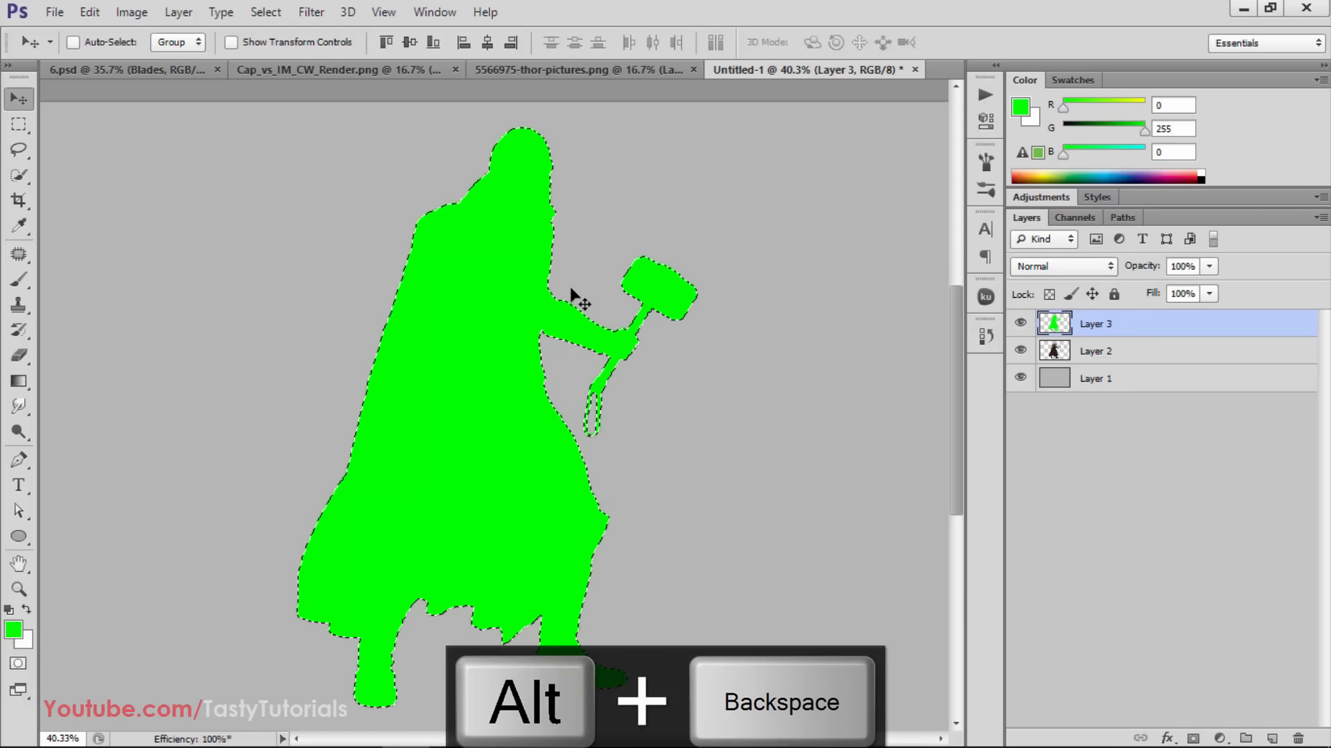
key(ctrl+d)
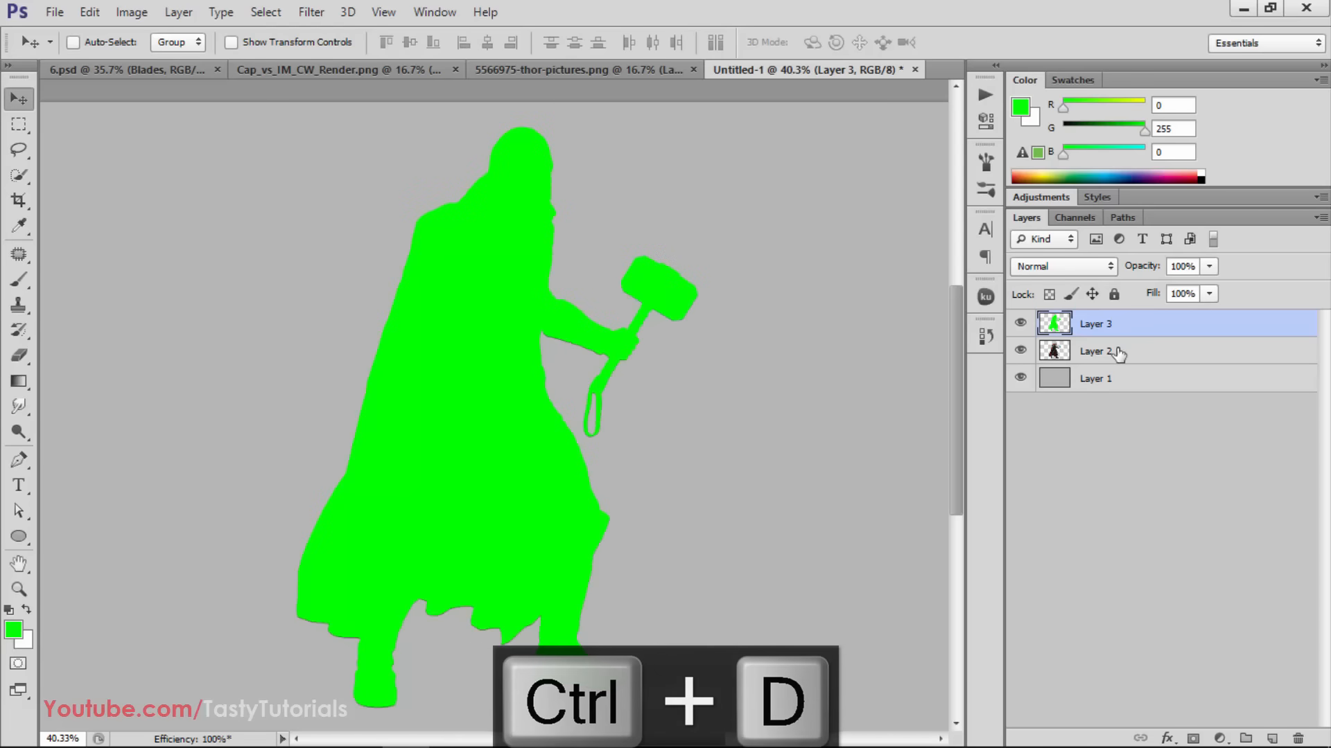
Hide the green silhouette layer and merge the Thor layer with the gray Layer 1
click(1095, 352)
click(1018, 323)
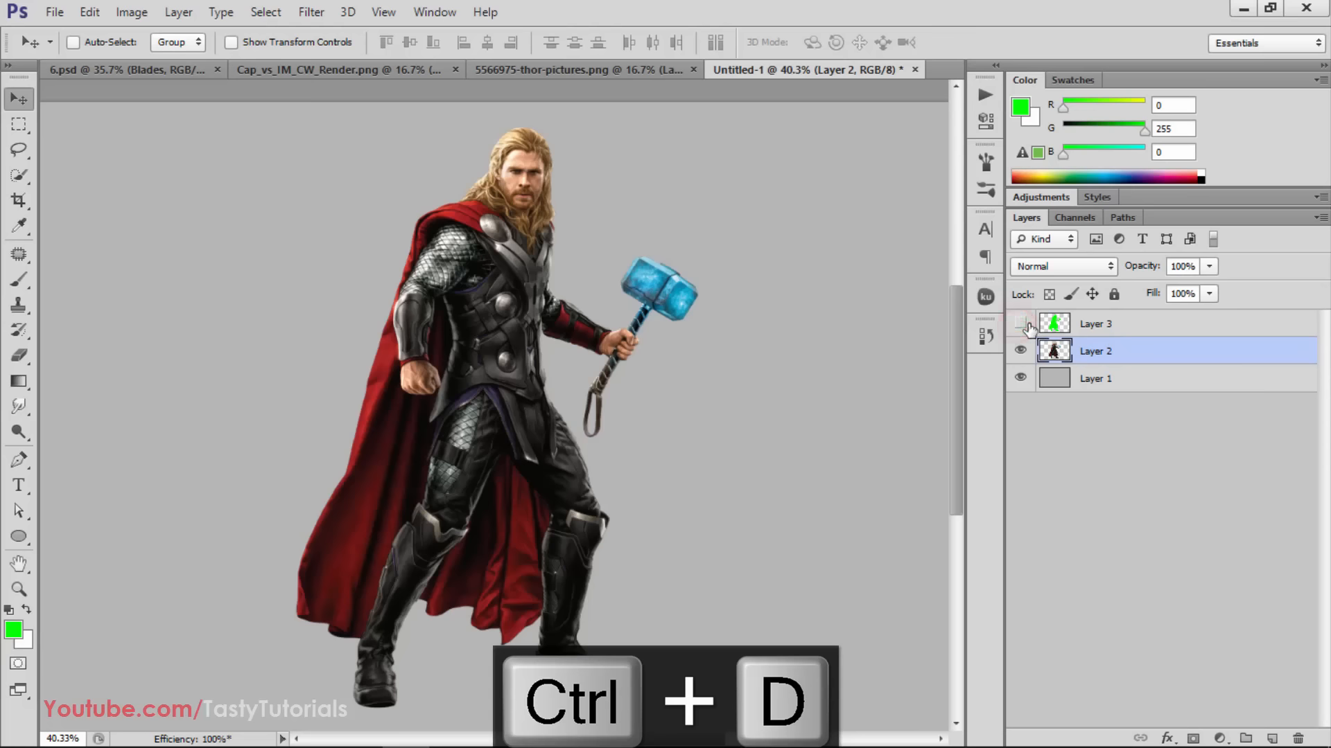
ctrl+click(1103, 378)
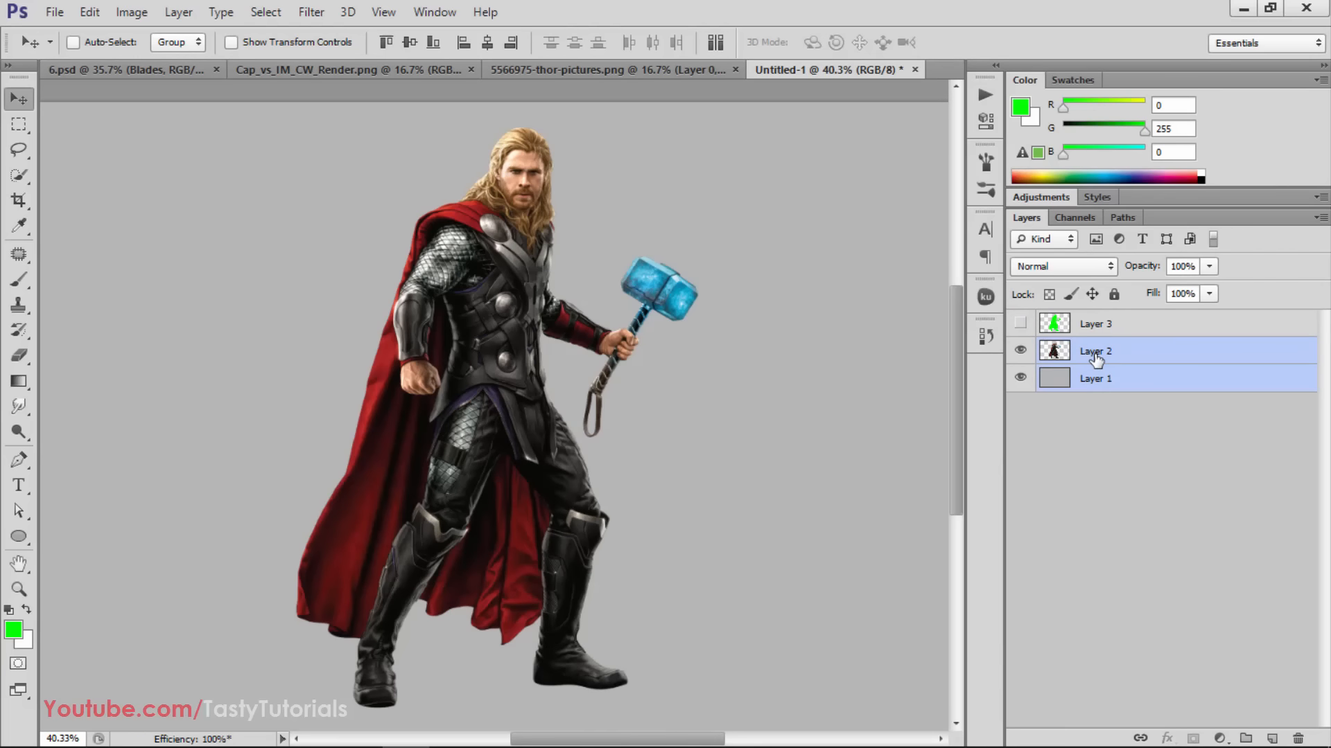
key(ctrl+e)
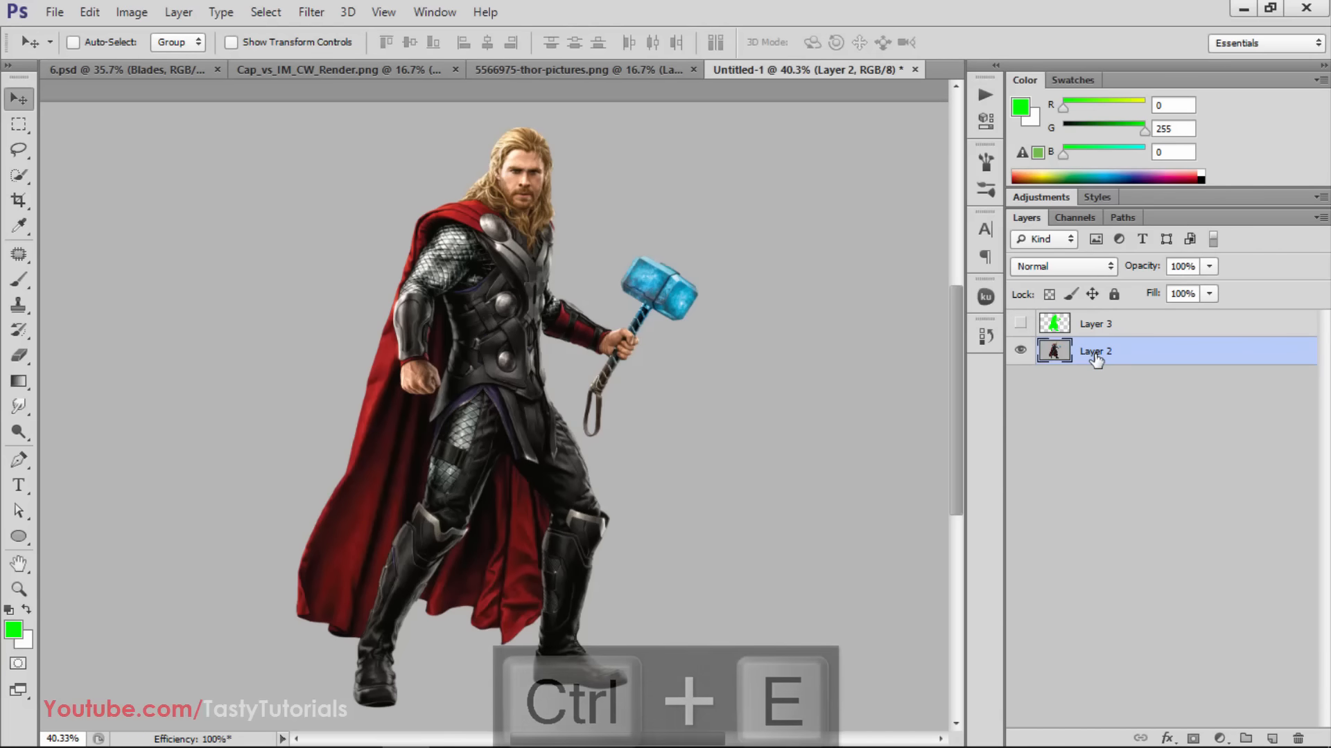
click(1022, 355)
click(1022, 354)
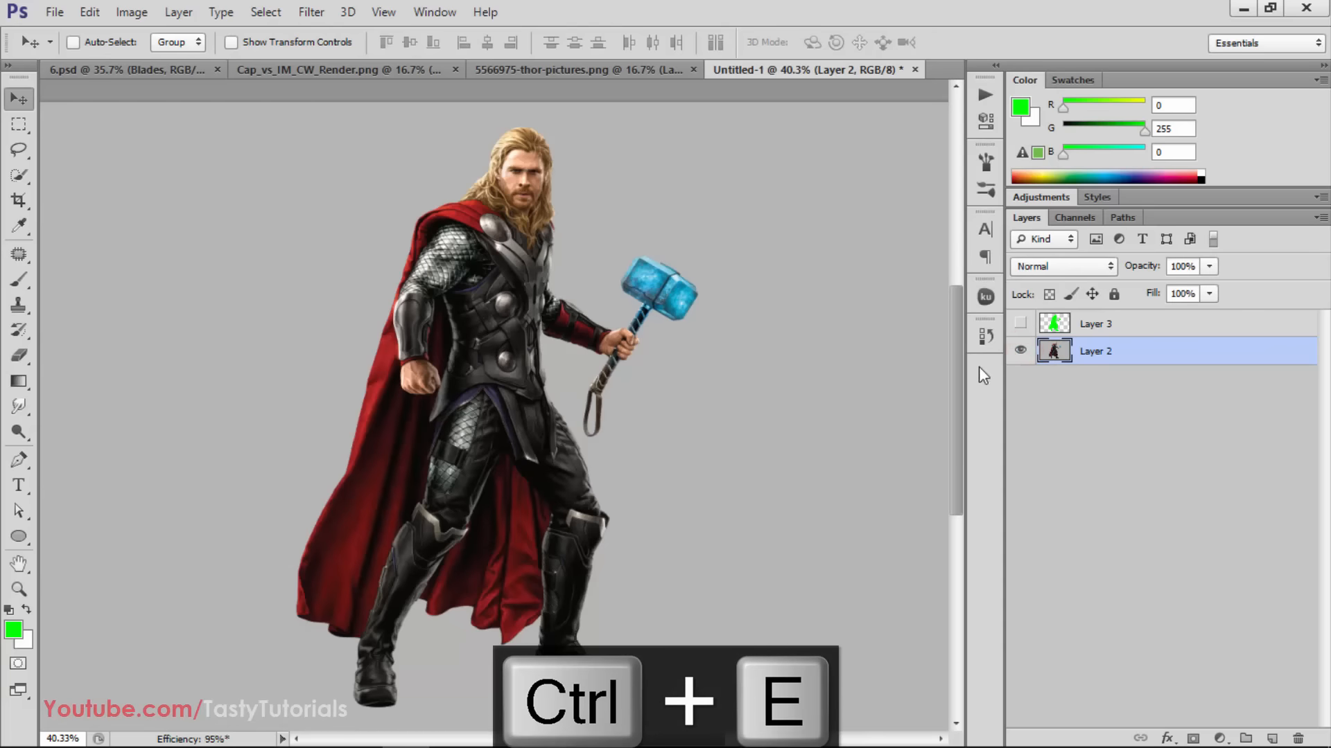
Convert the merged Thor and gray layer into the document's Background layer
click(178, 12)
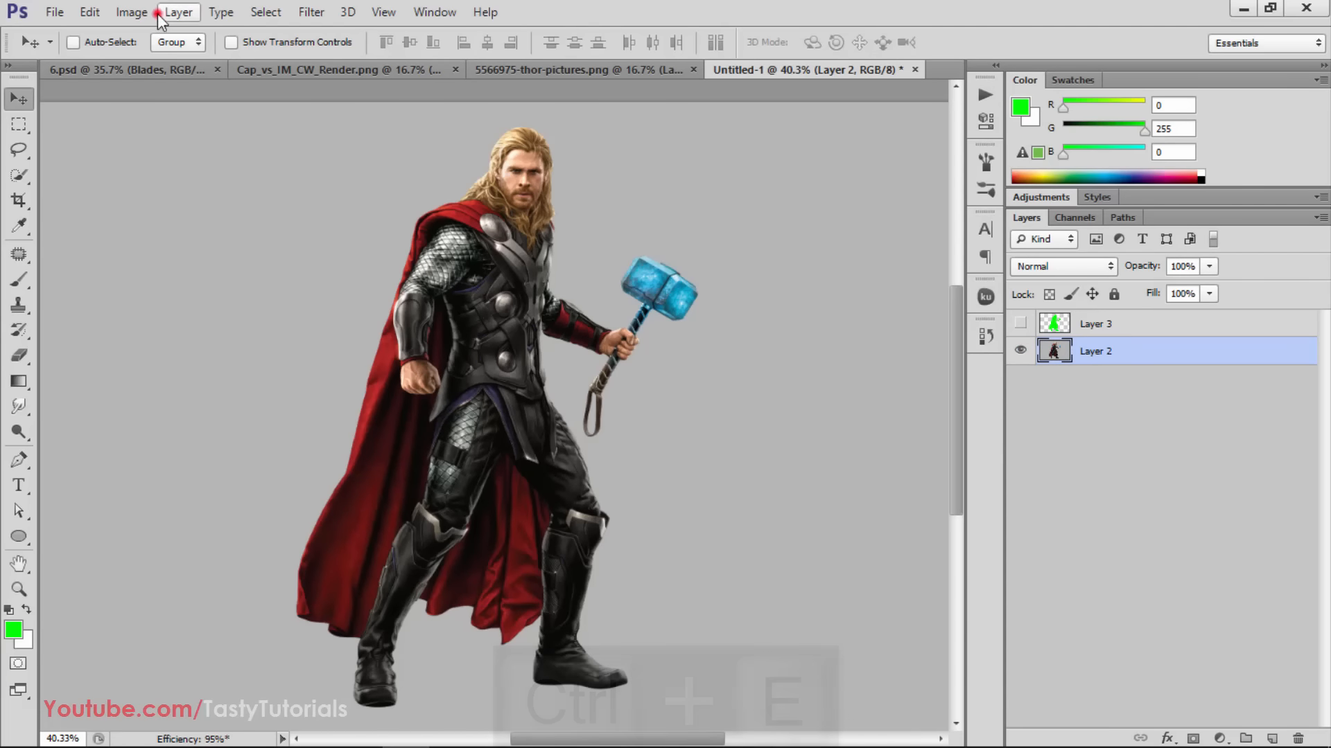
mouse_move(277, 34)
click(432, 56)
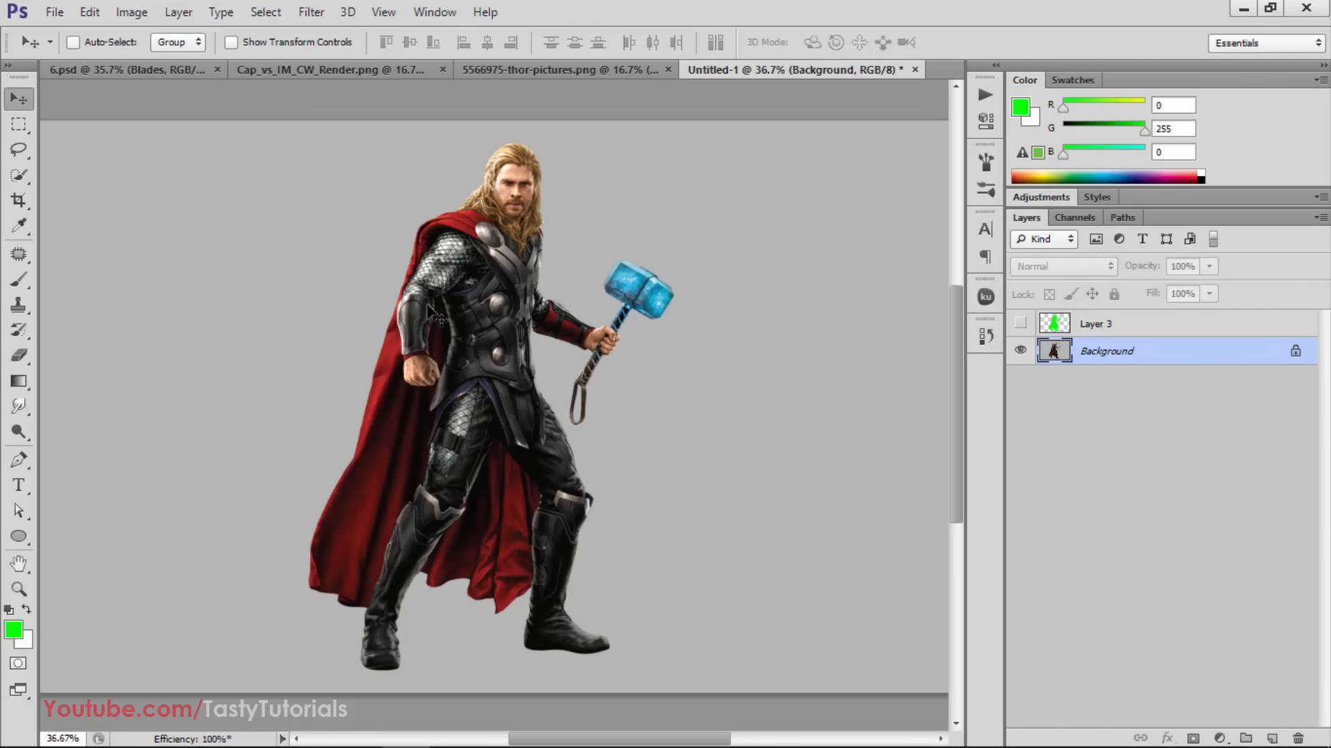
key(ctrl+minus)
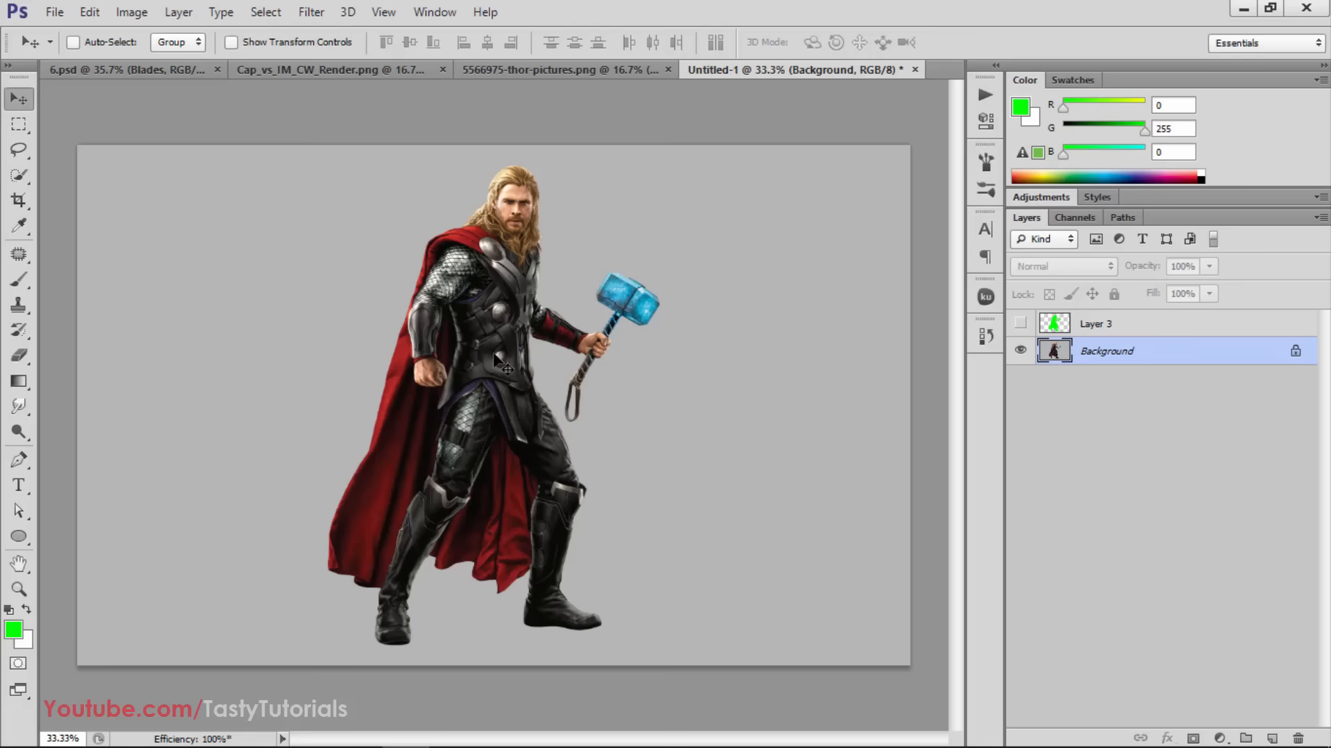
scroll(502, 364, up, 1)
scroll(501, 364, down, 1)
Make the green silhouette layer visible again and rename it "brush"
click(1090, 323)
click(1020, 323)
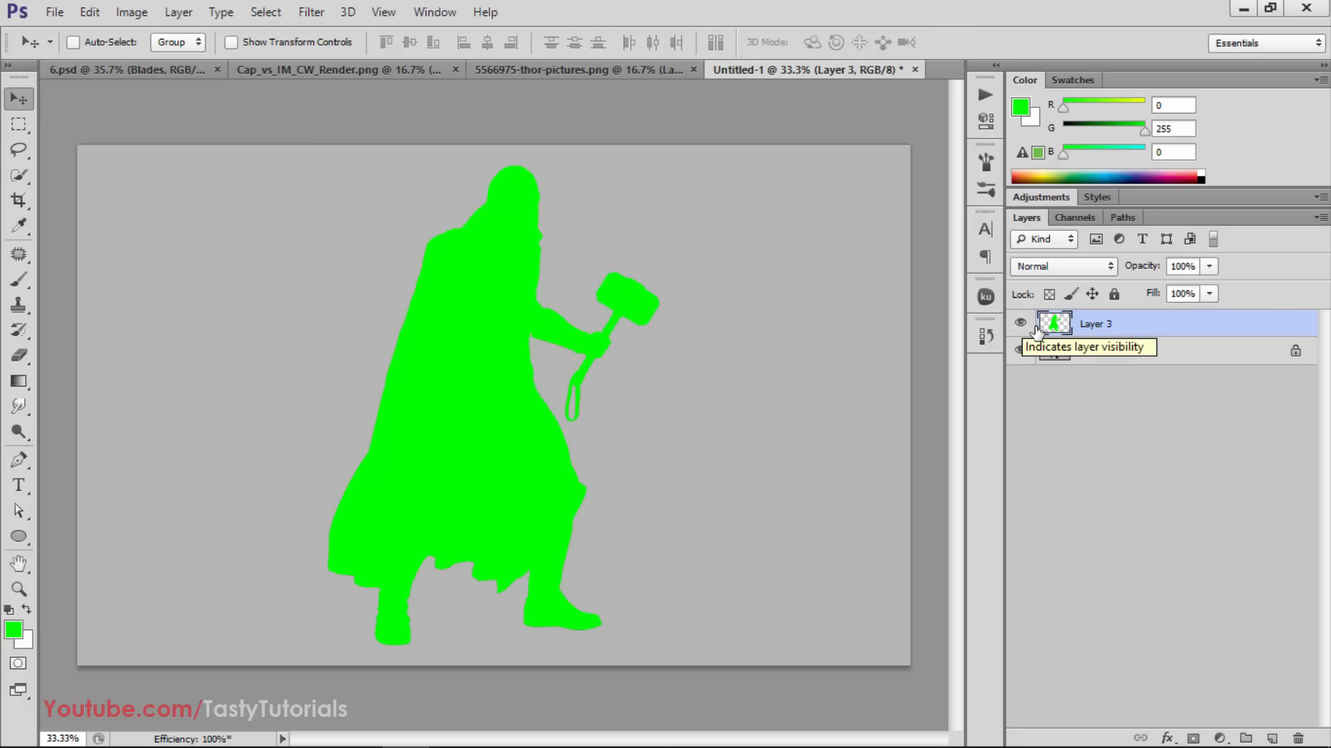
double_click(1095, 323)
text(br)
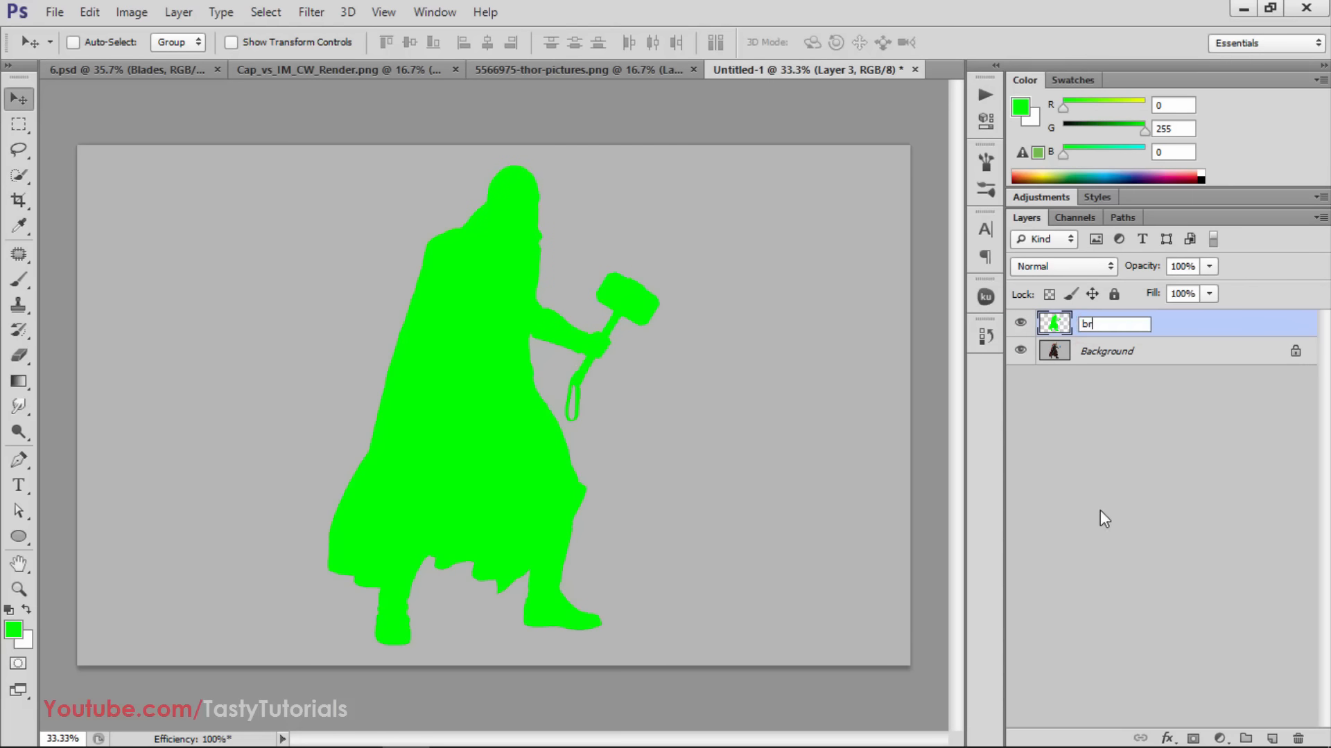
text(ush)
key(Return)
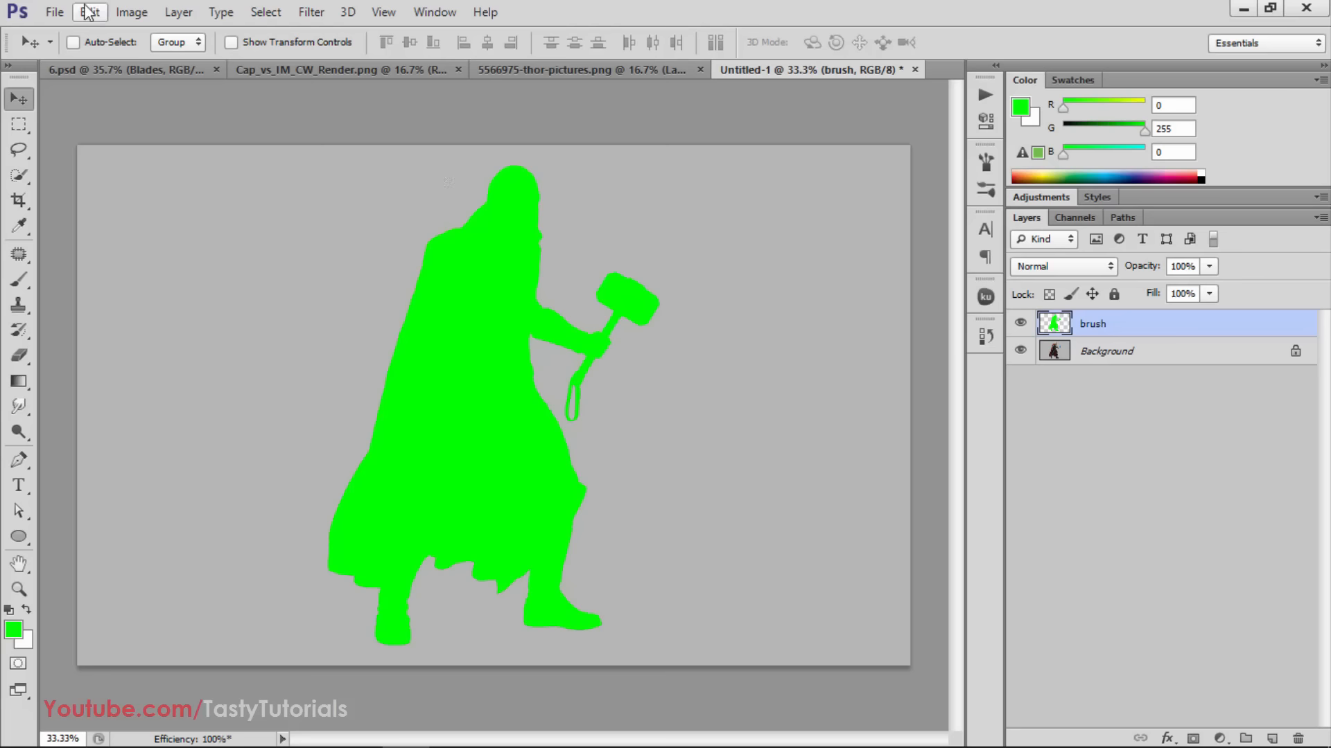
Switch to File Explorer, examine the Blades and Blades_Brushes files in the "- Blades Photoshop Action" folder, and return to Photoshop
click(260, 736)
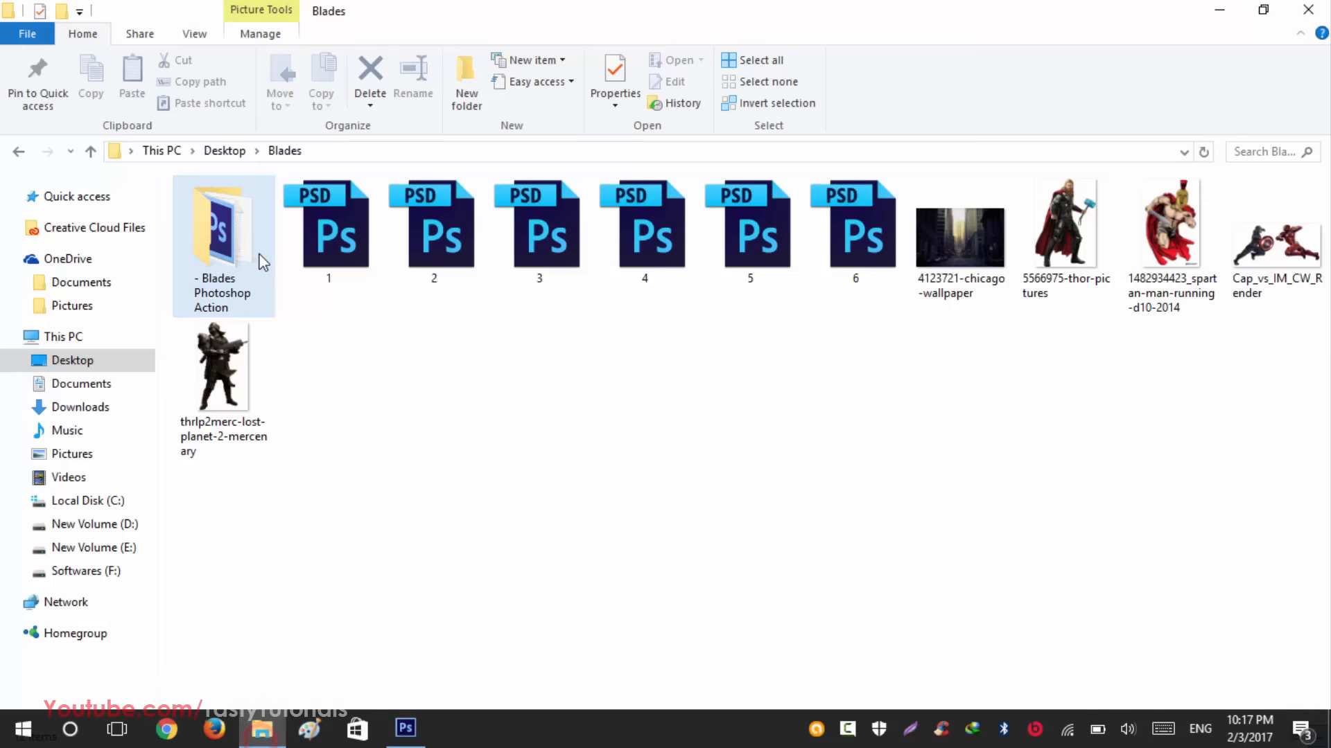
double_click(254, 251)
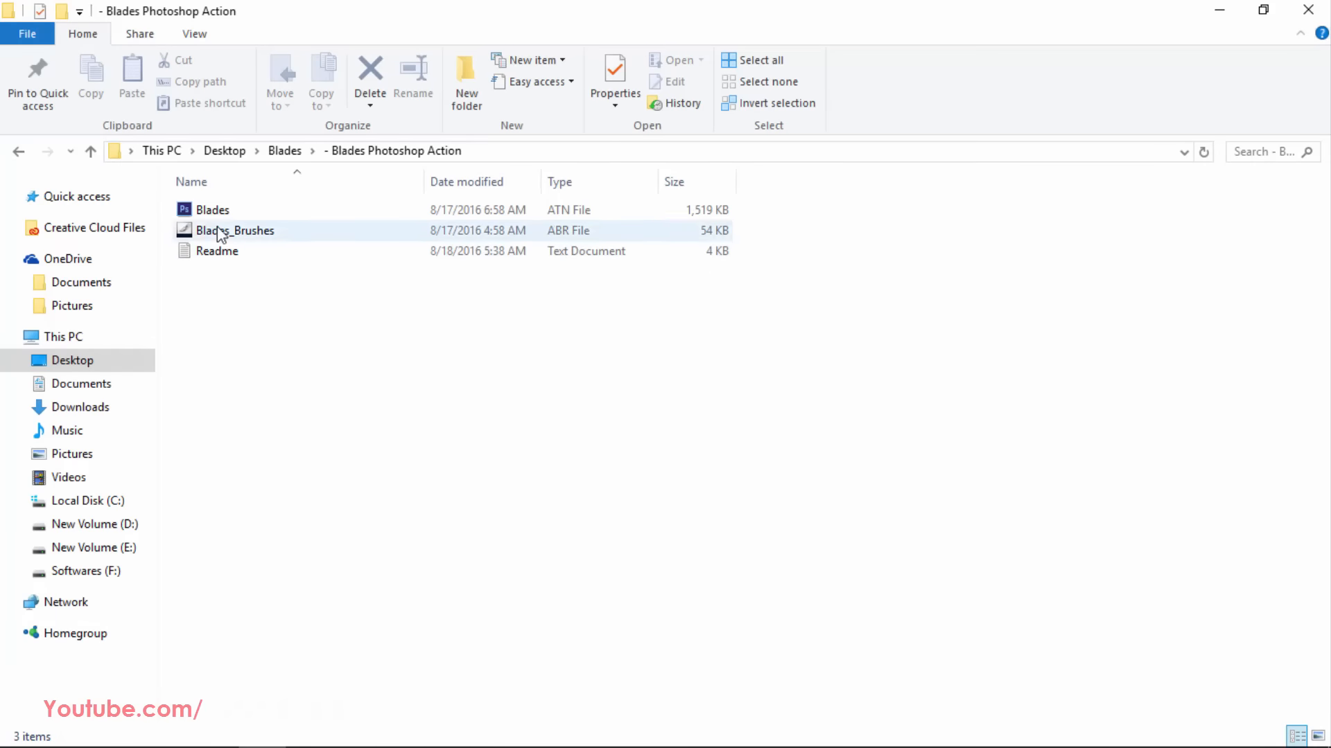
click(230, 210)
click(236, 230)
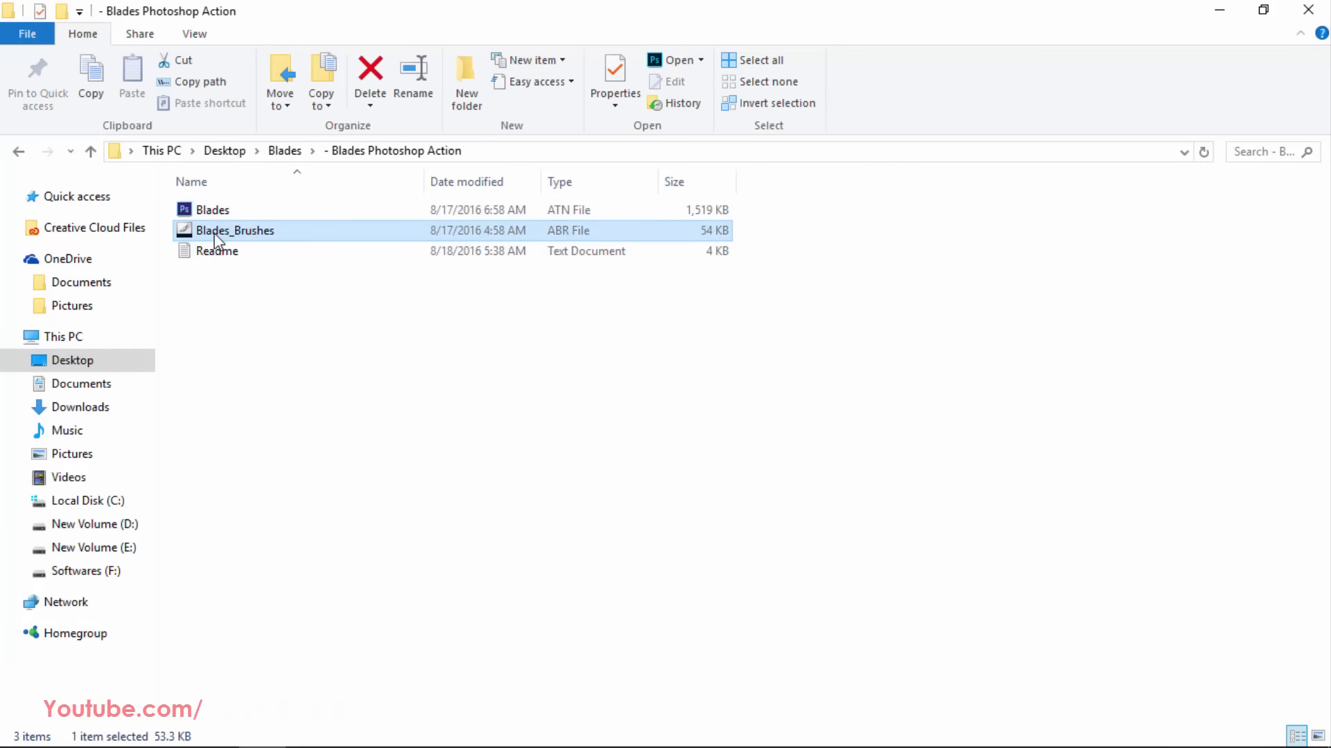
click(210, 210)
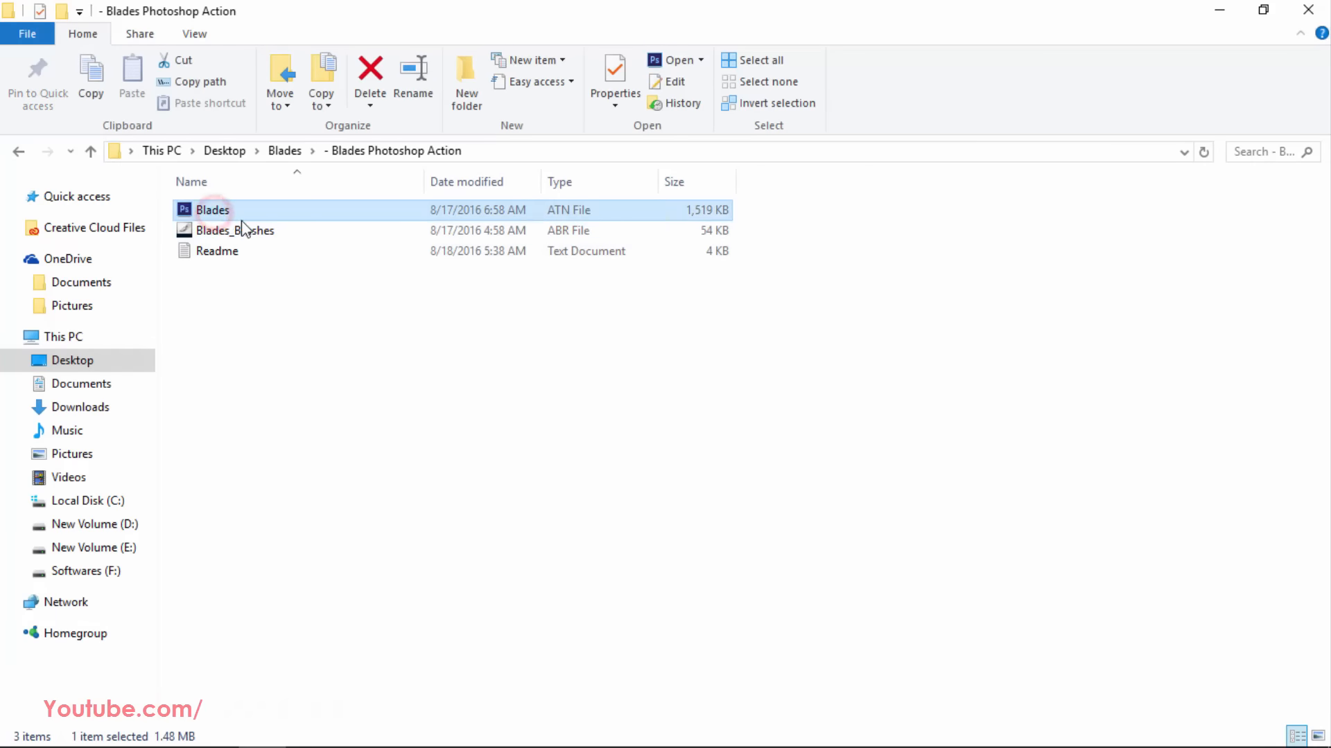
mouse_move(329, 731)
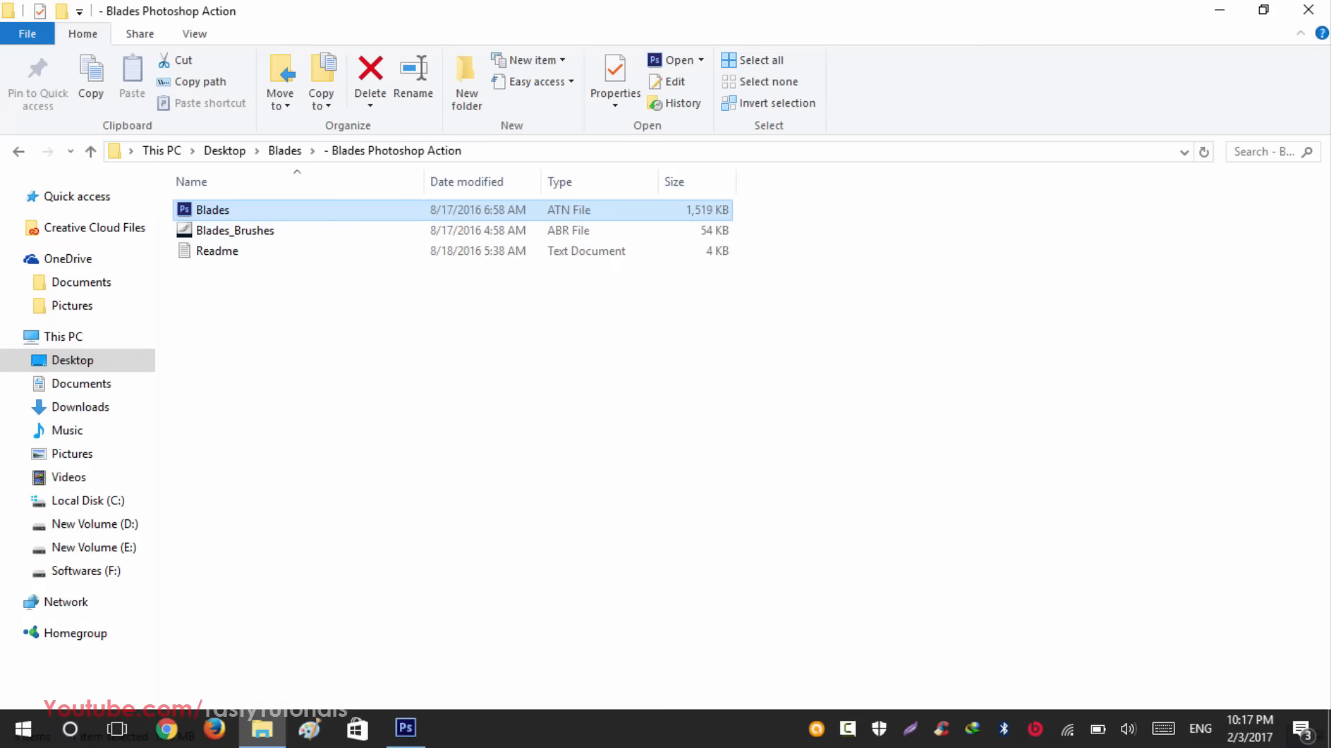
click(401, 731)
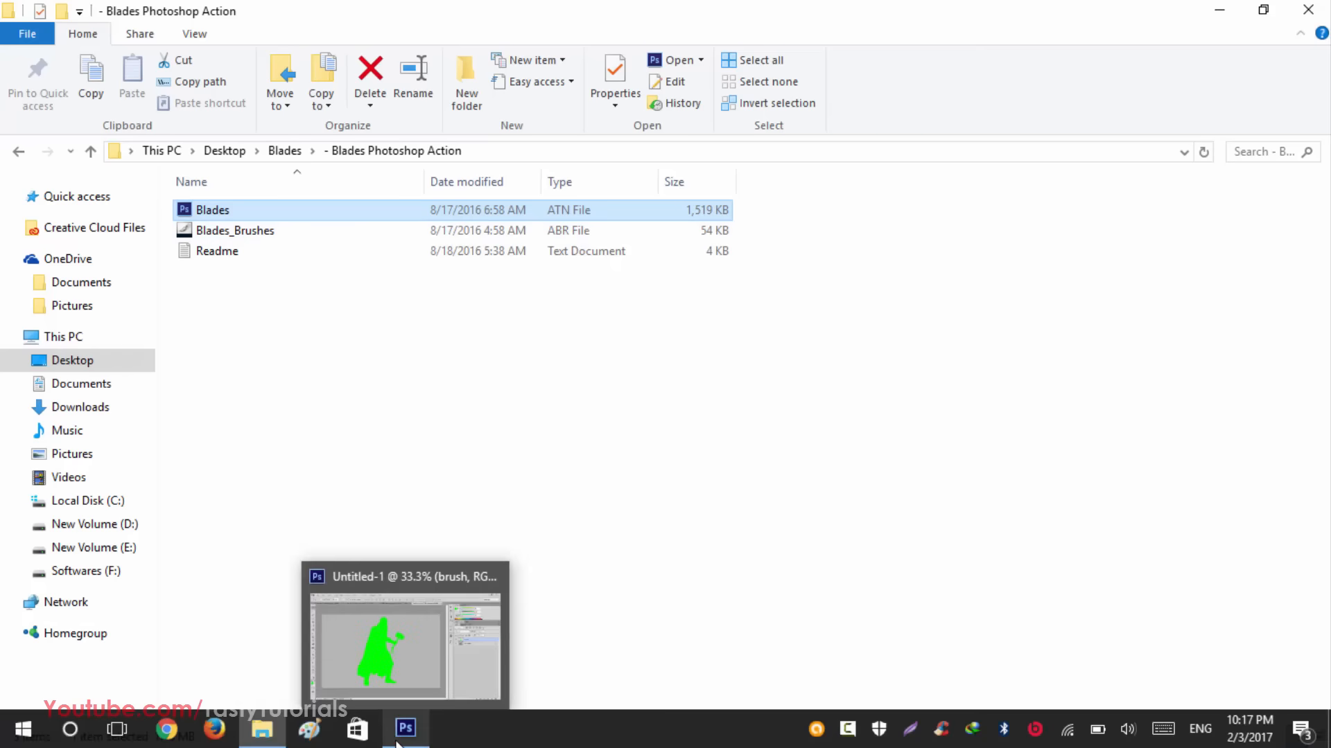
click(405, 731)
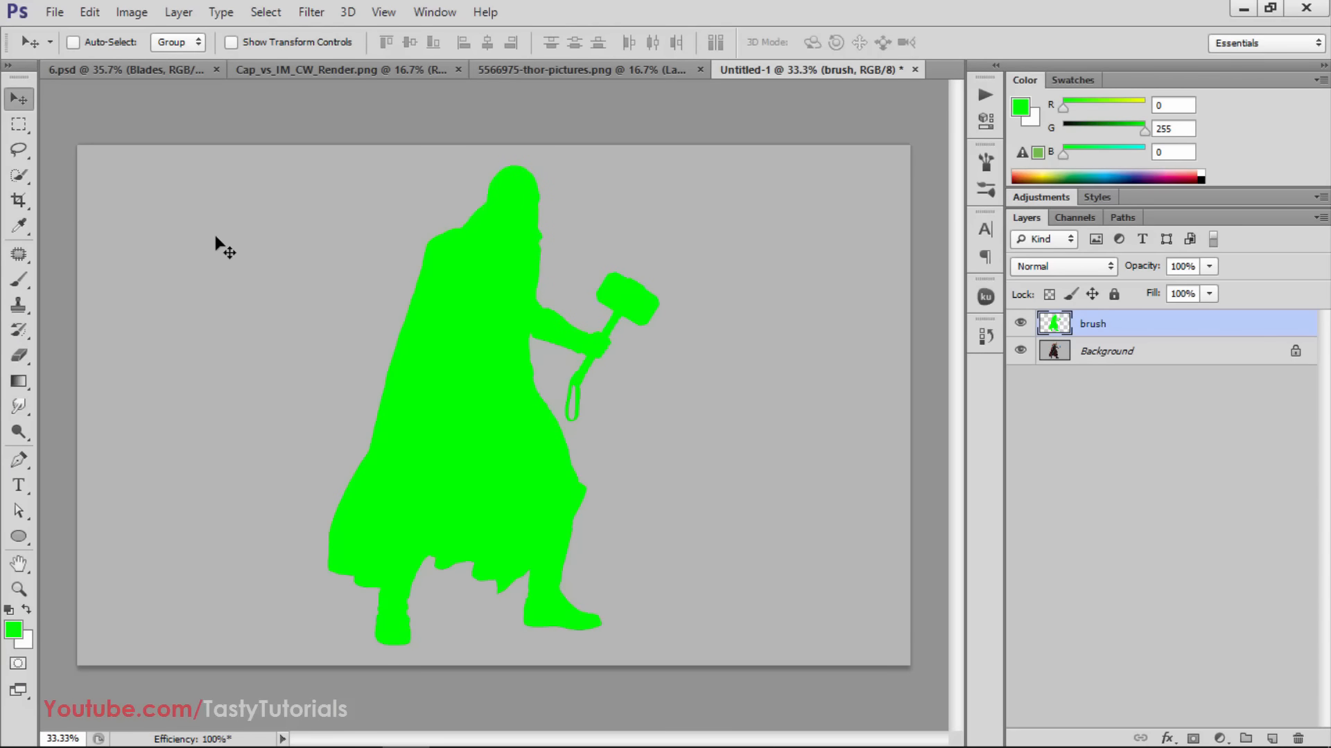
Try to load the Blades_Brushes file from the "- Blades Photoshop Action" folder into the brush presets using the Preset Manager
click(90, 11)
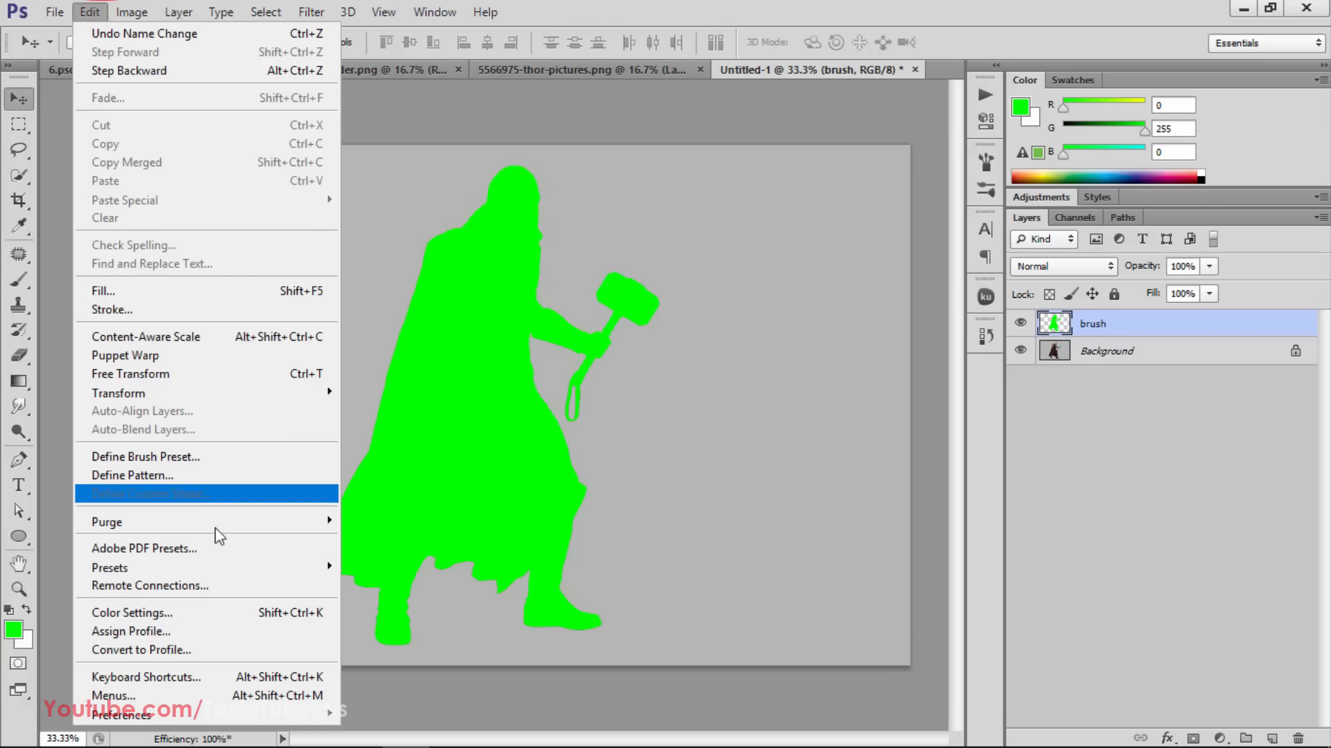
click(362, 566)
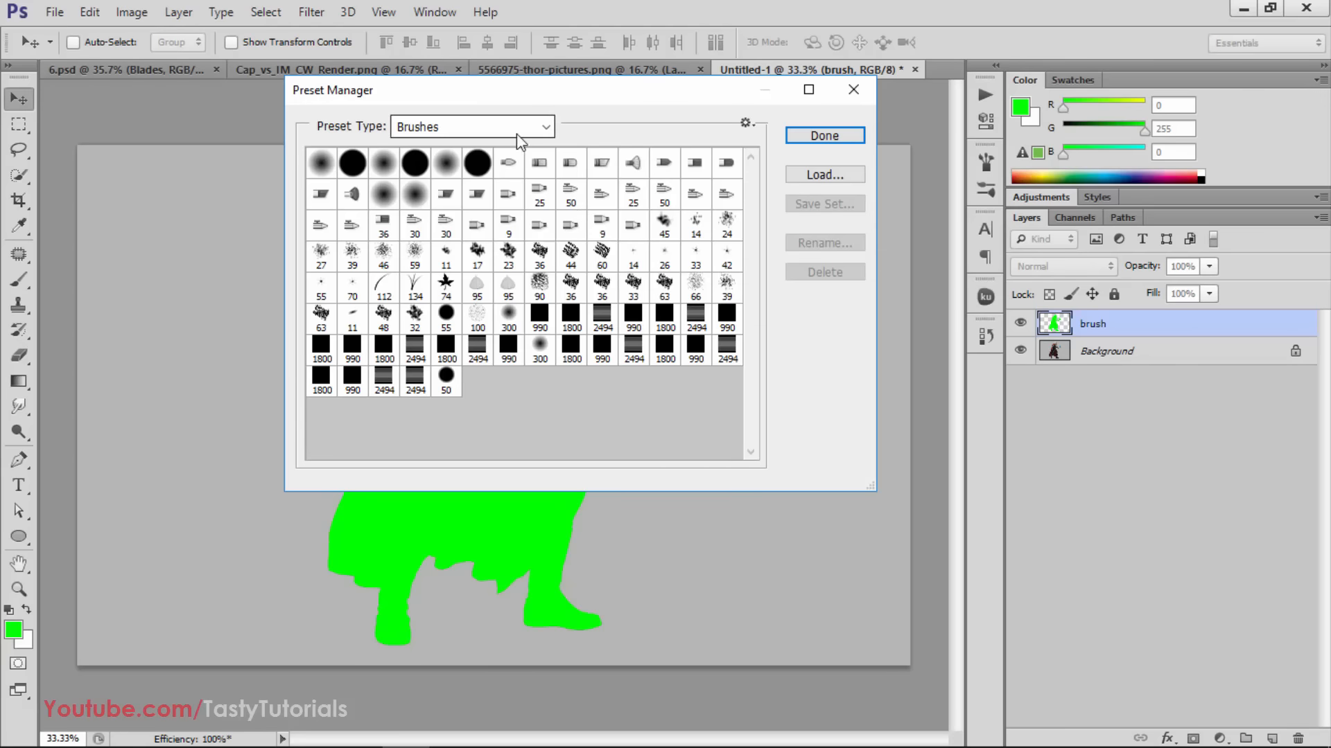
click(824, 172)
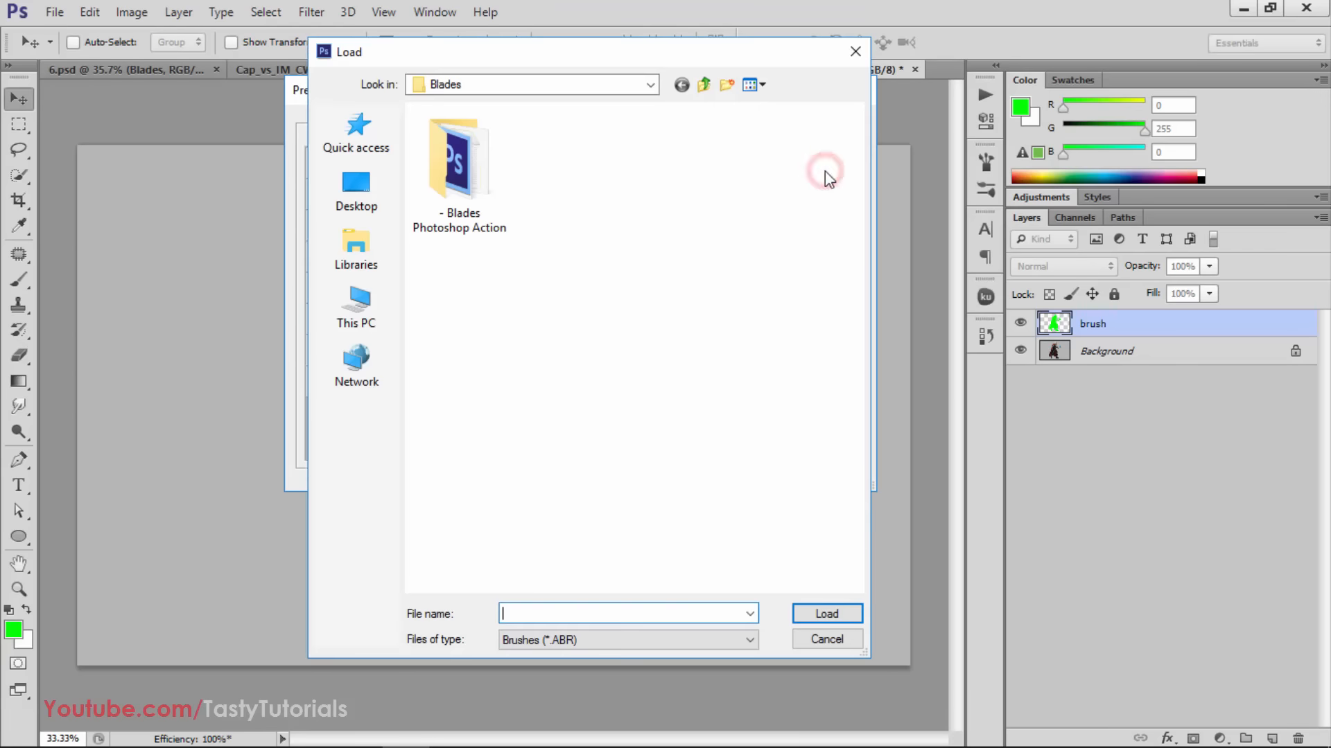
double_click(459, 144)
drag(557, 58, 472, 29)
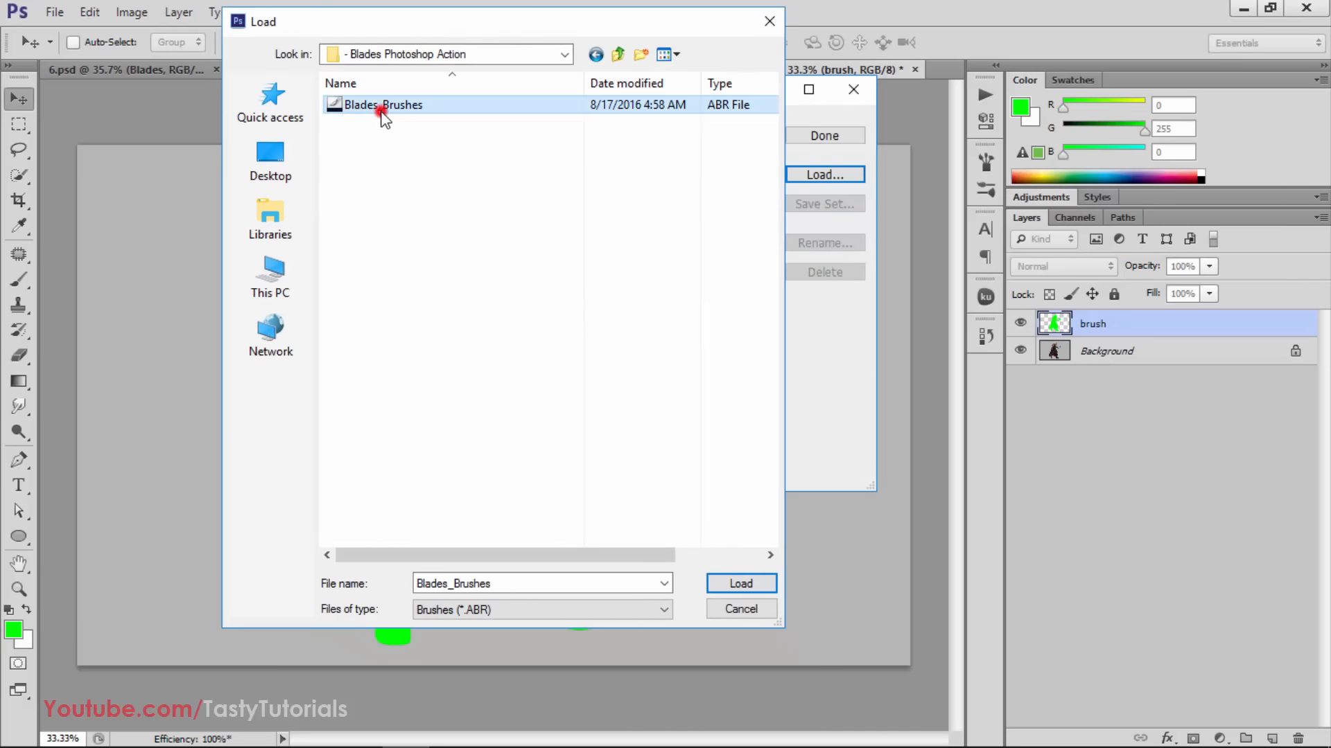
click(364, 108)
click(732, 610)
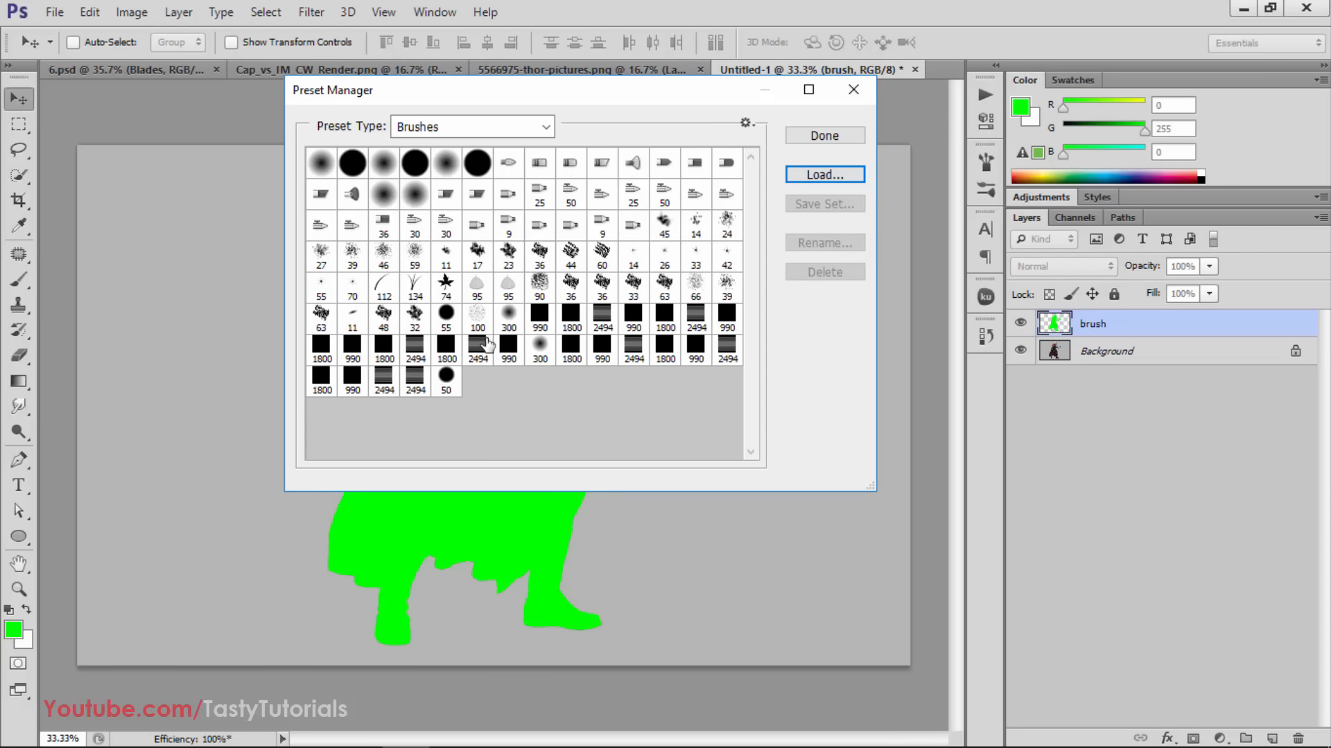
click(820, 139)
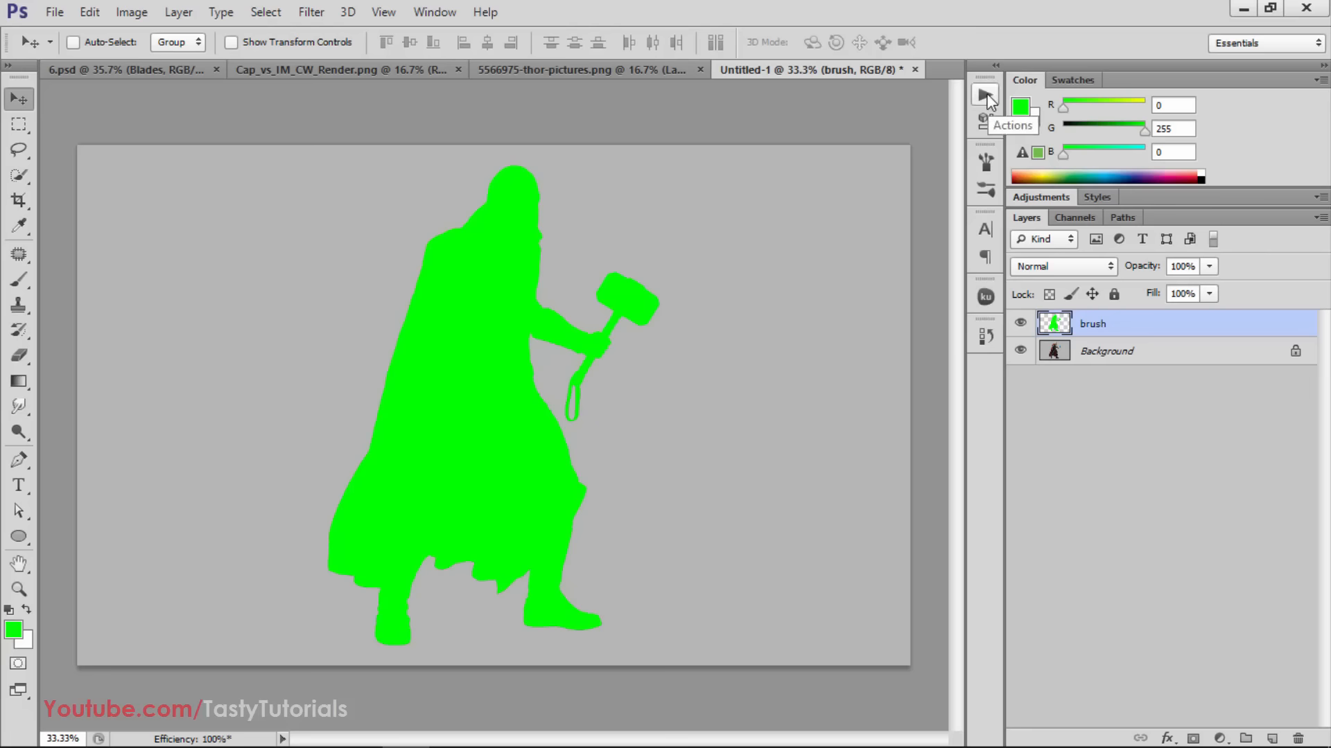
Show the available actions, select the Blades action set and collapse it
click(434, 12)
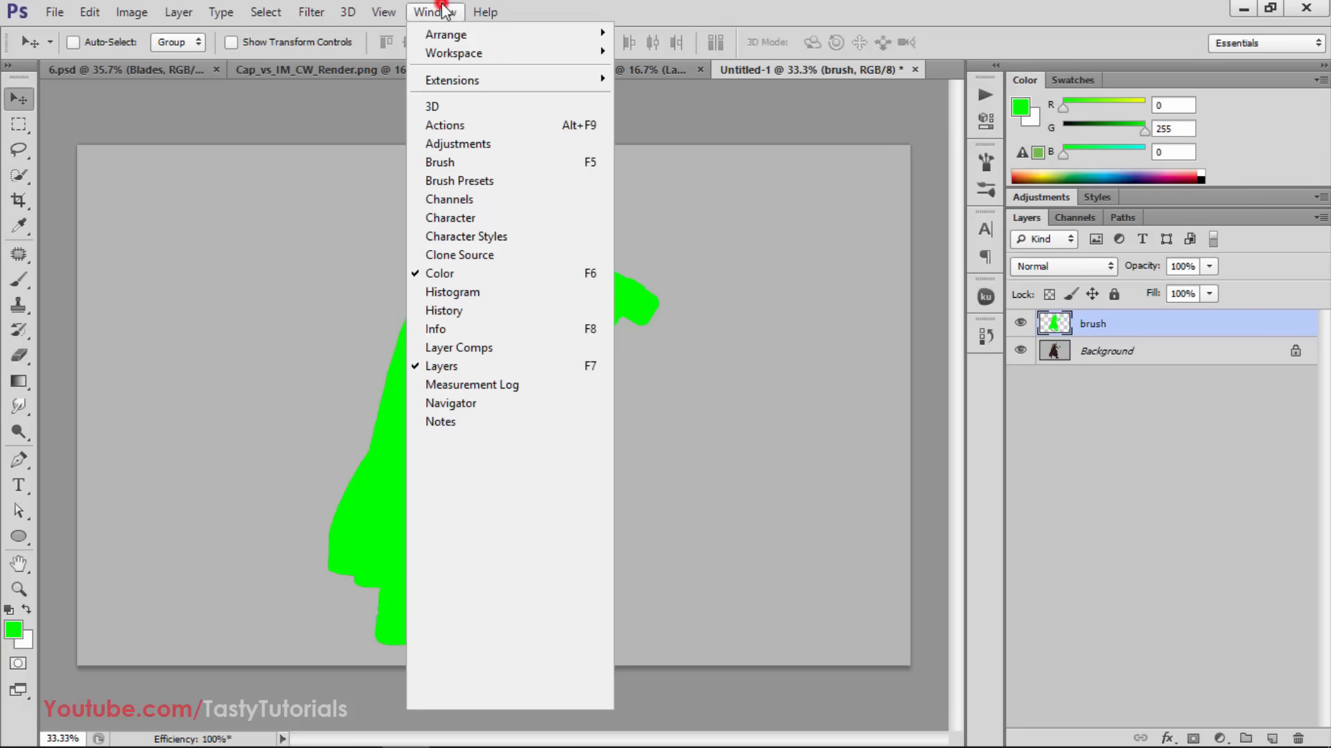
click(442, 124)
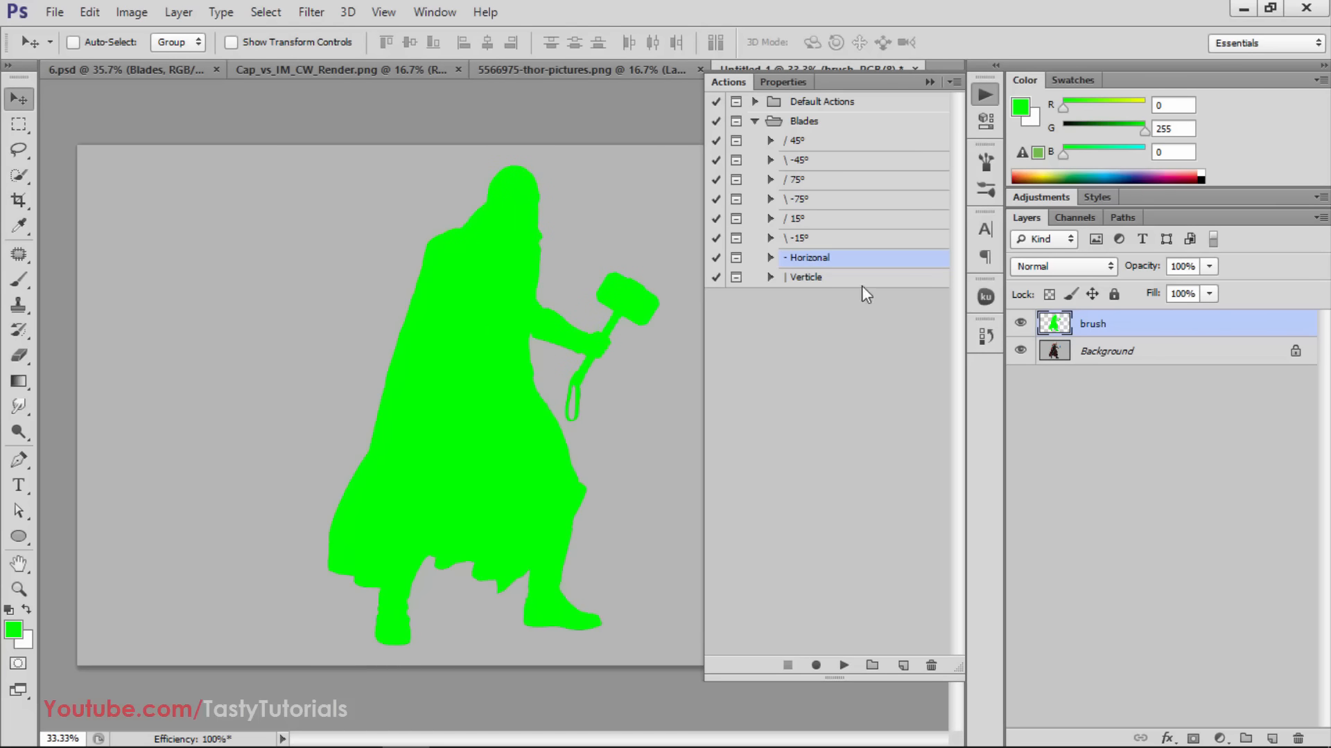
click(788, 123)
click(754, 120)
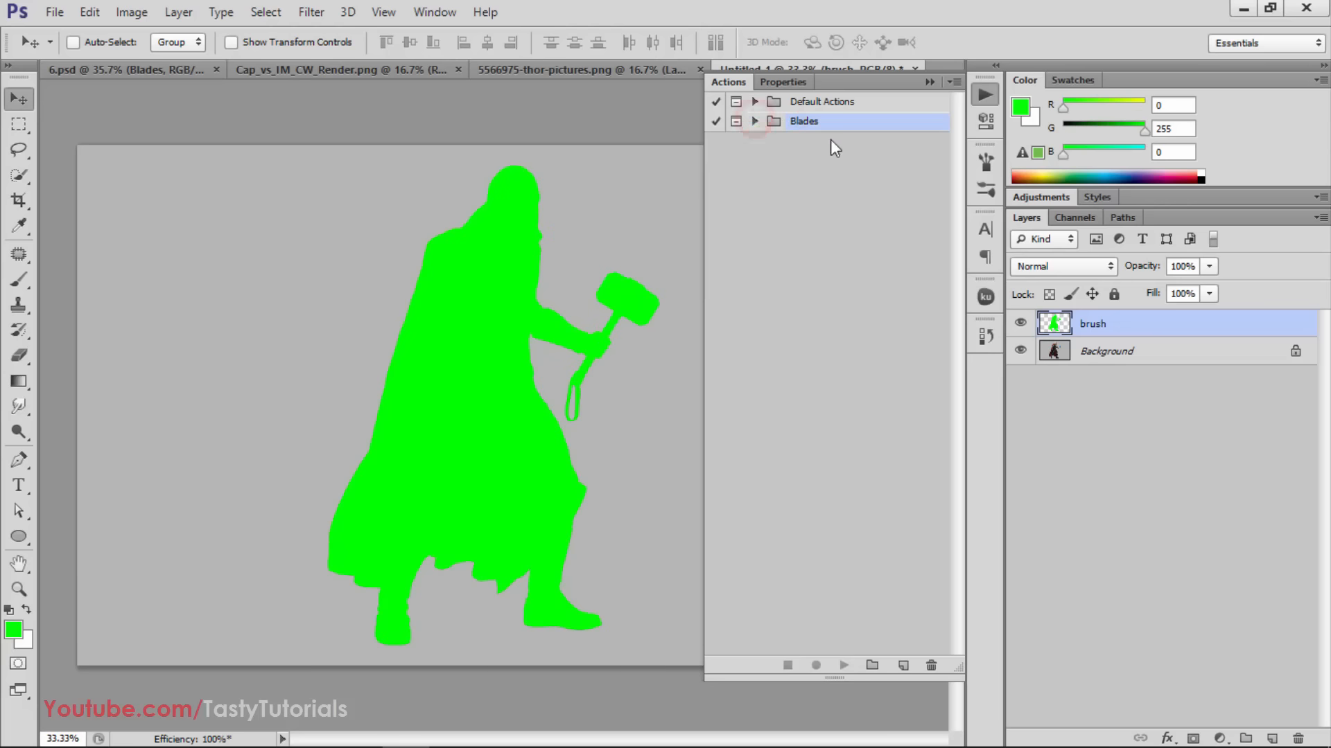
Try to load the Blades actions file from the "- Blades Photoshop Action" folder
click(816, 173)
click(797, 123)
click(956, 82)
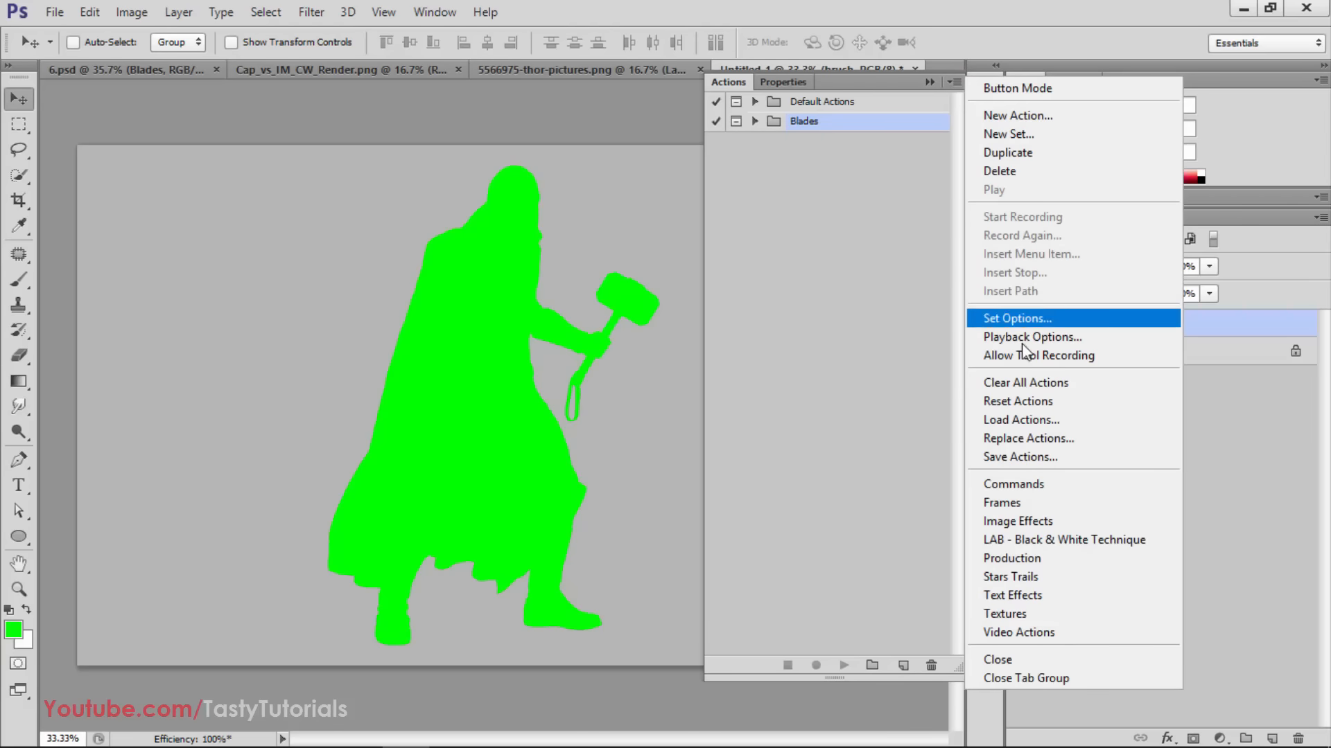
click(1030, 419)
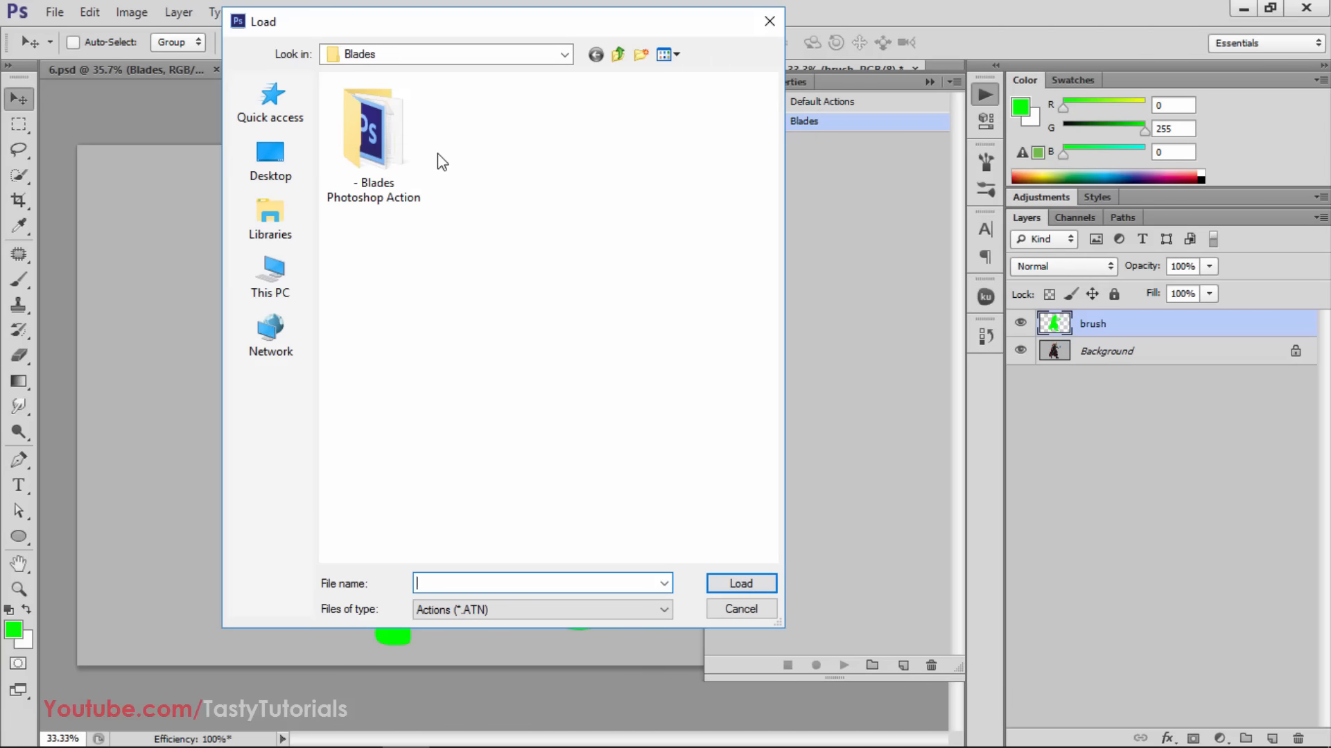
double_click(360, 104)
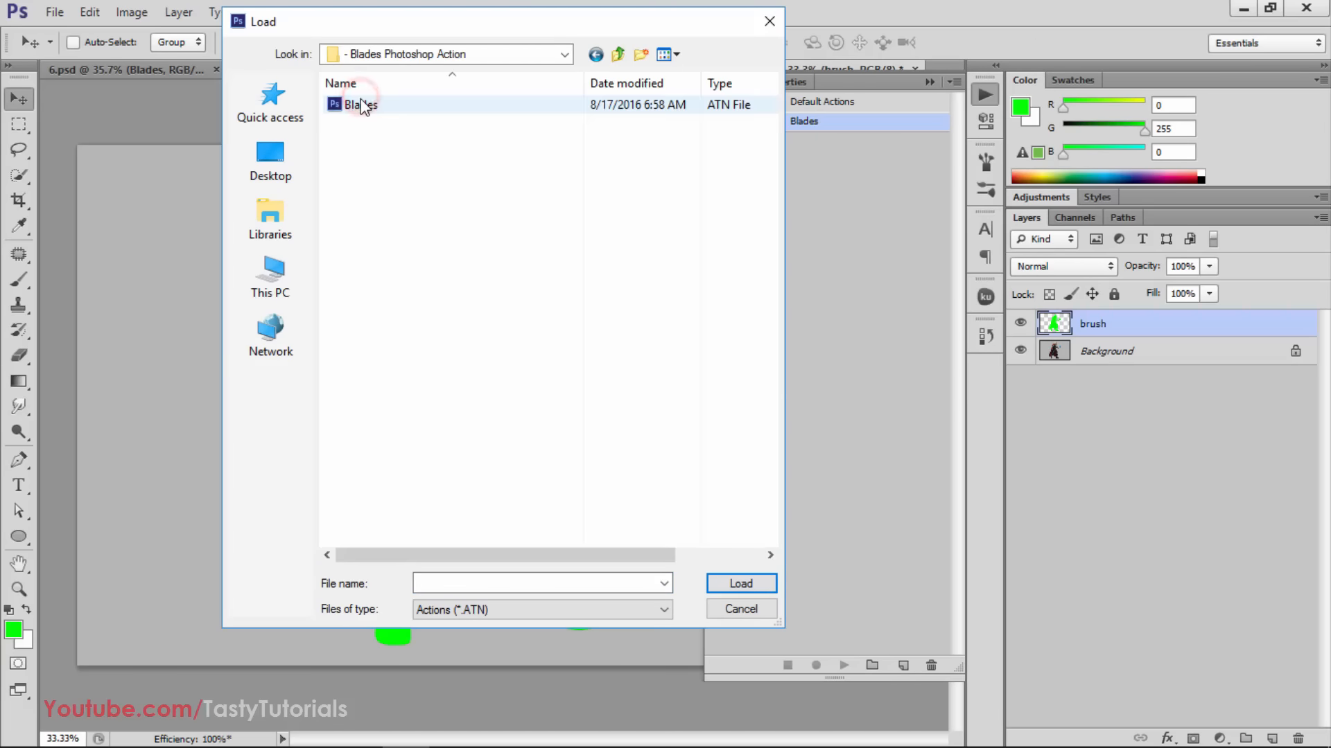
click(368, 109)
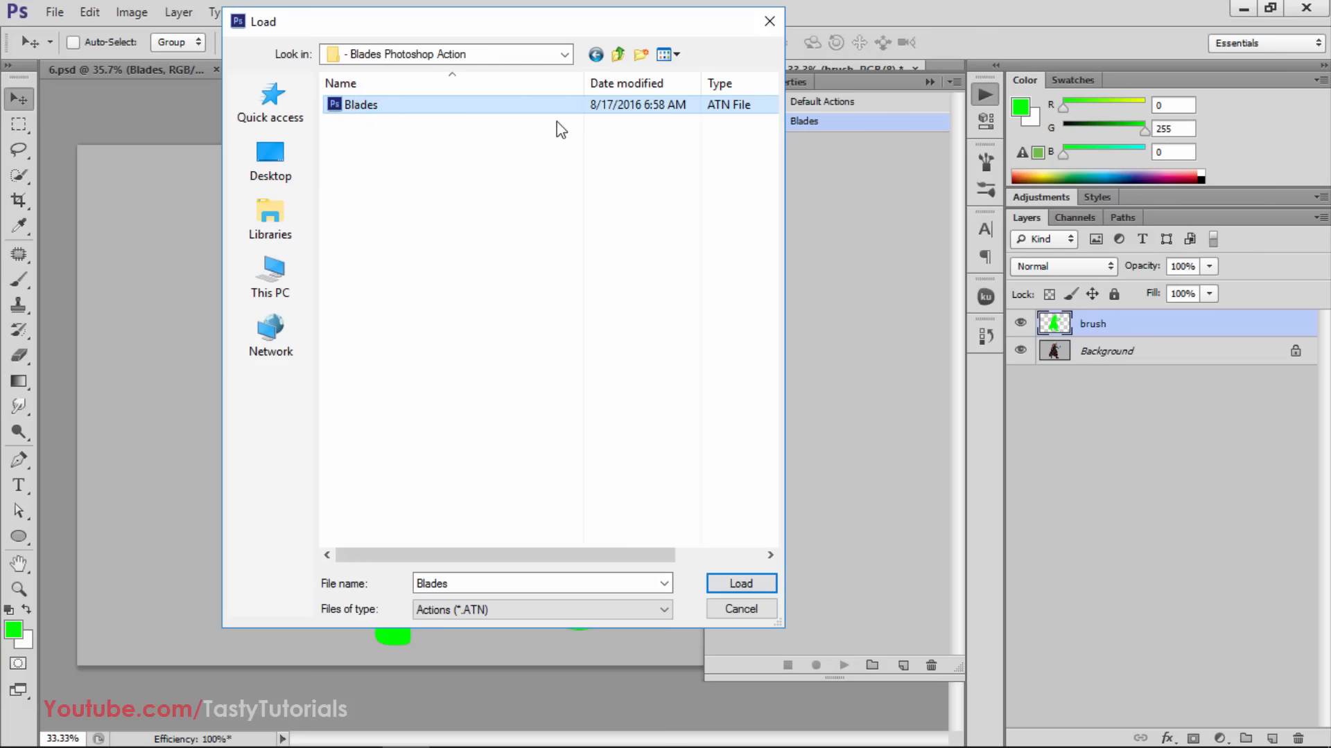
click(361, 105)
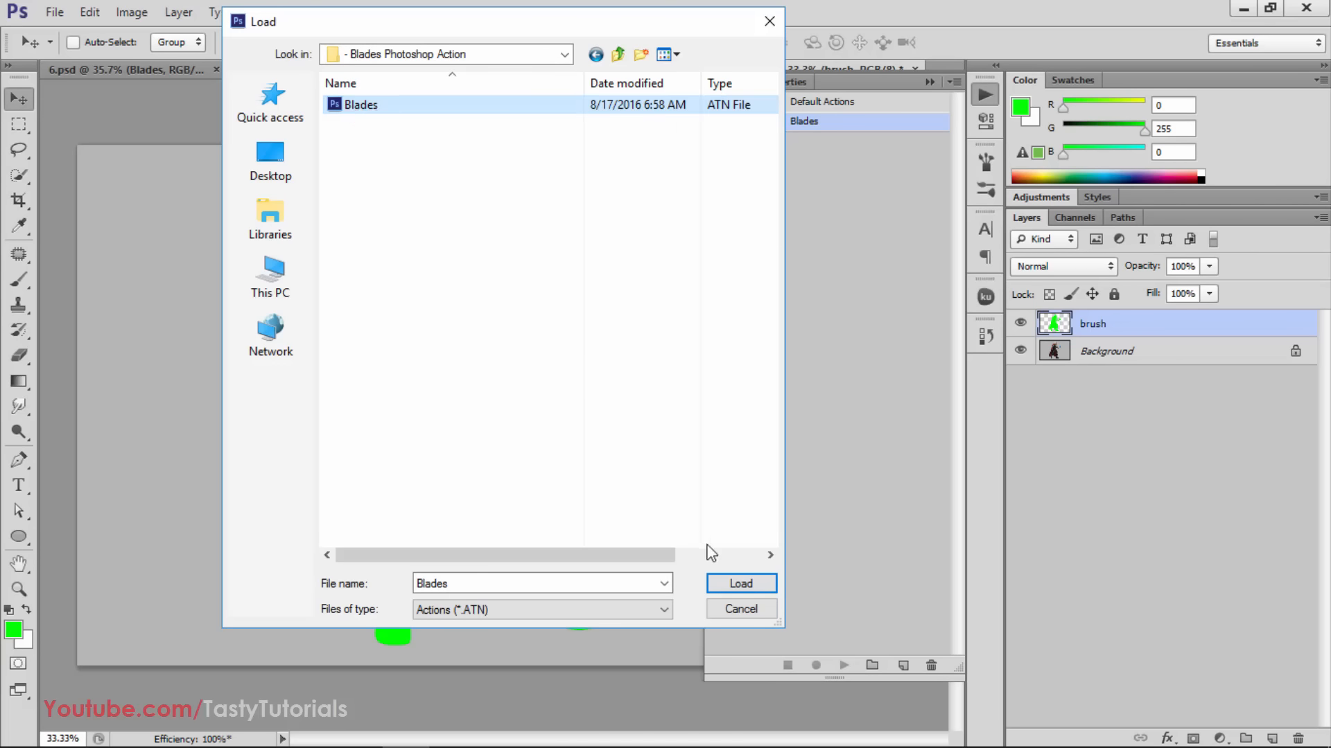
click(739, 609)
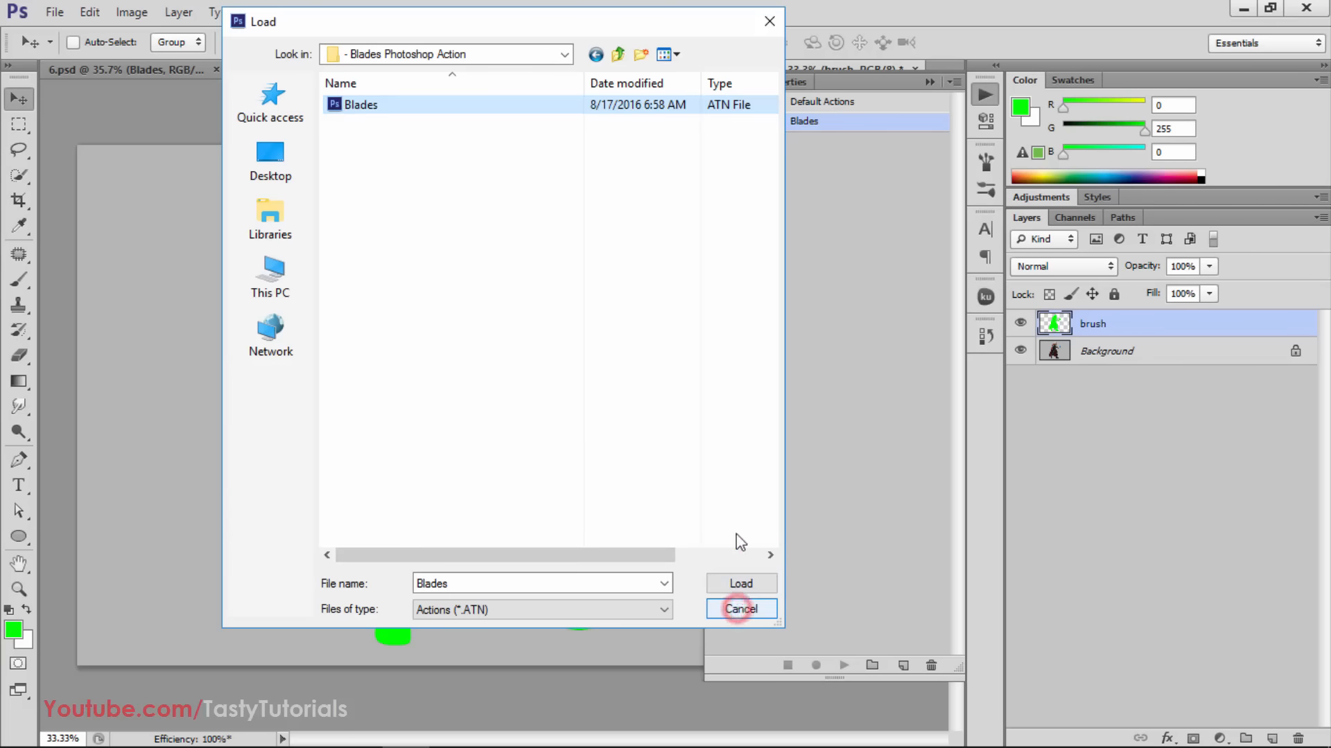
click(750, 612)
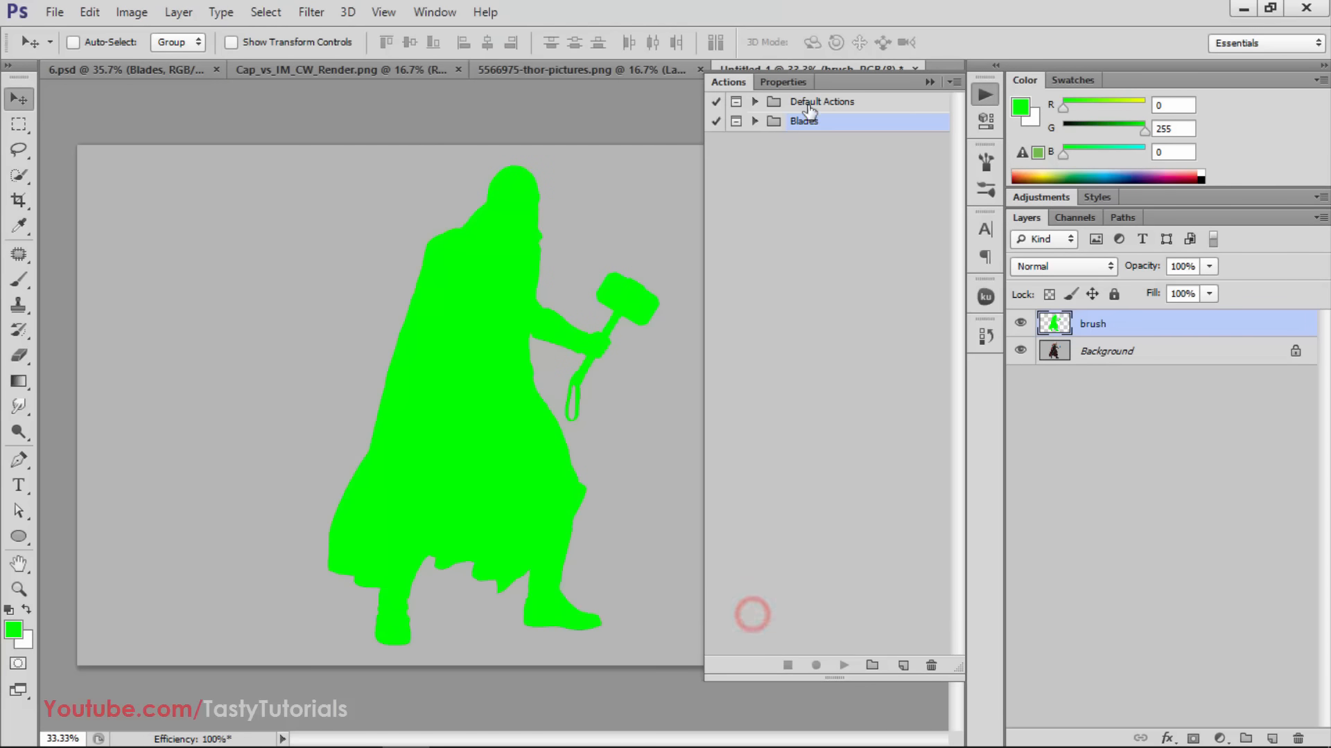
Expand the Blades action set and look through its angled, Horizonal and Verticle actions
click(756, 121)
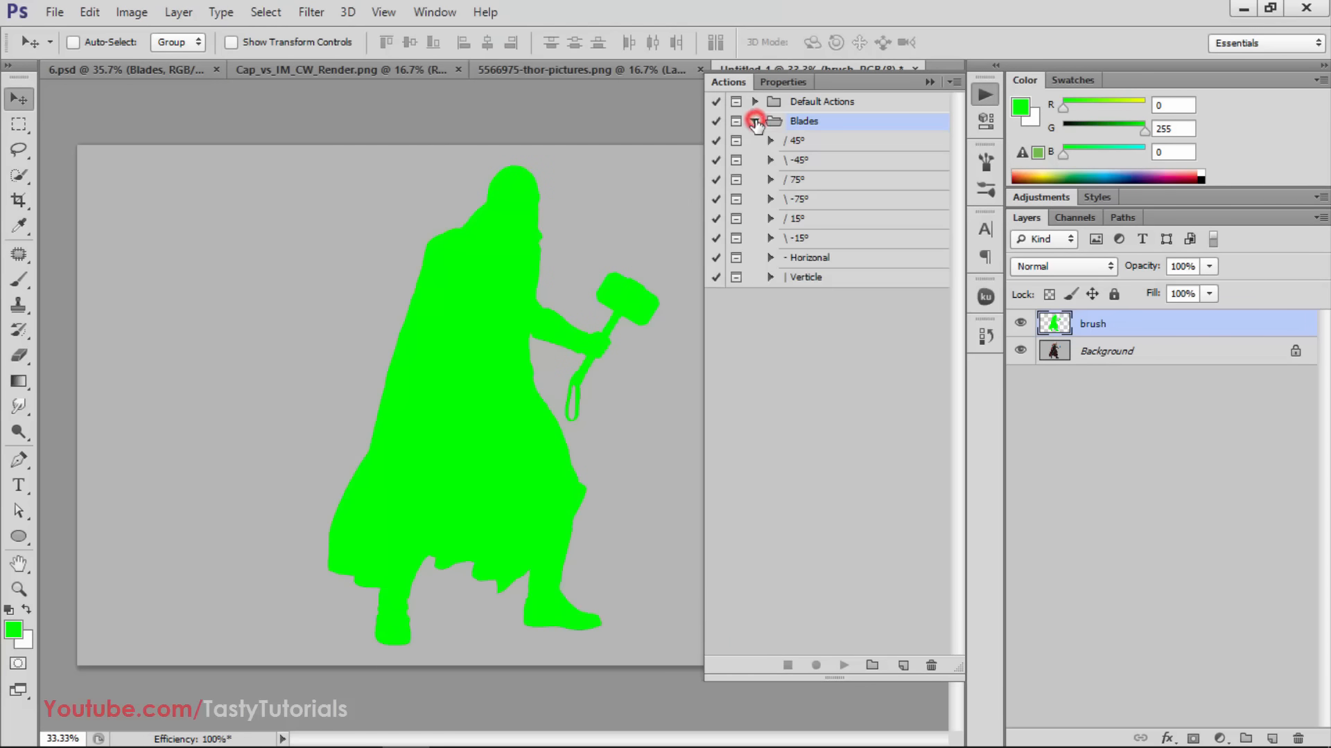
click(805, 140)
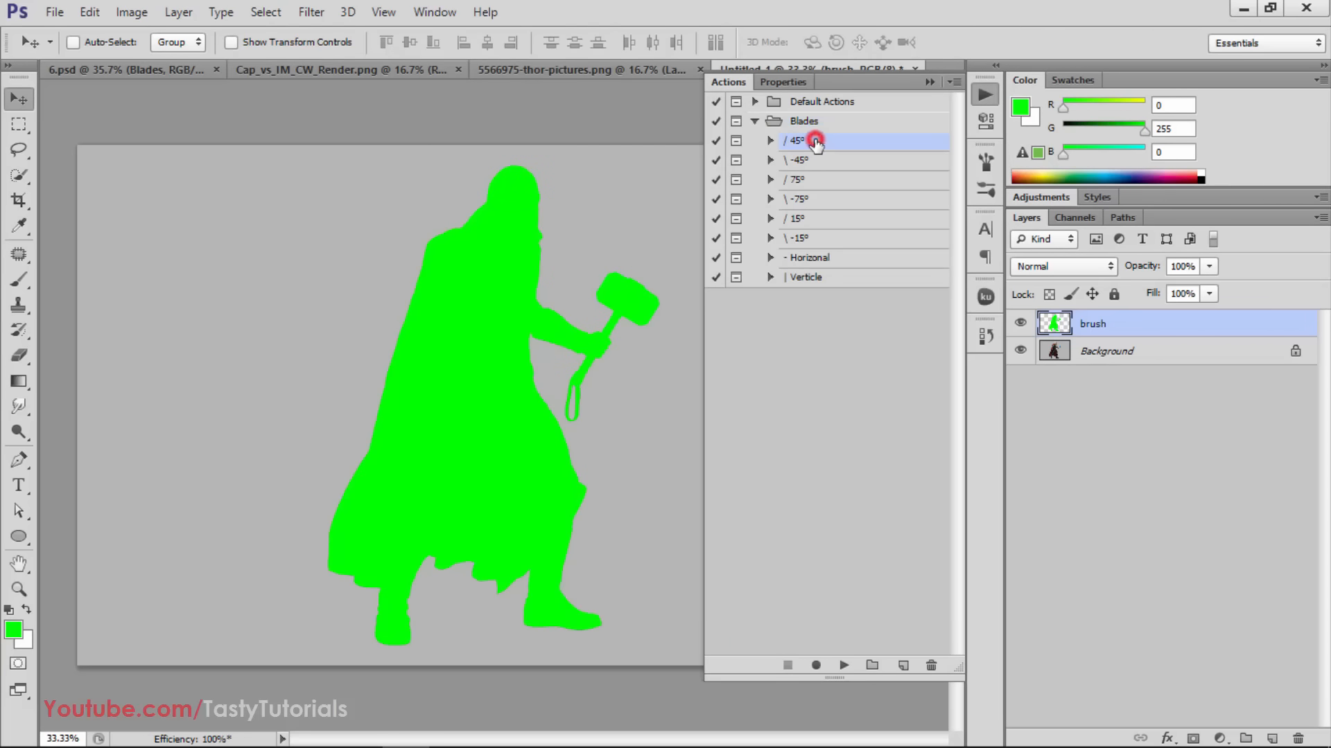
click(829, 255)
click(823, 276)
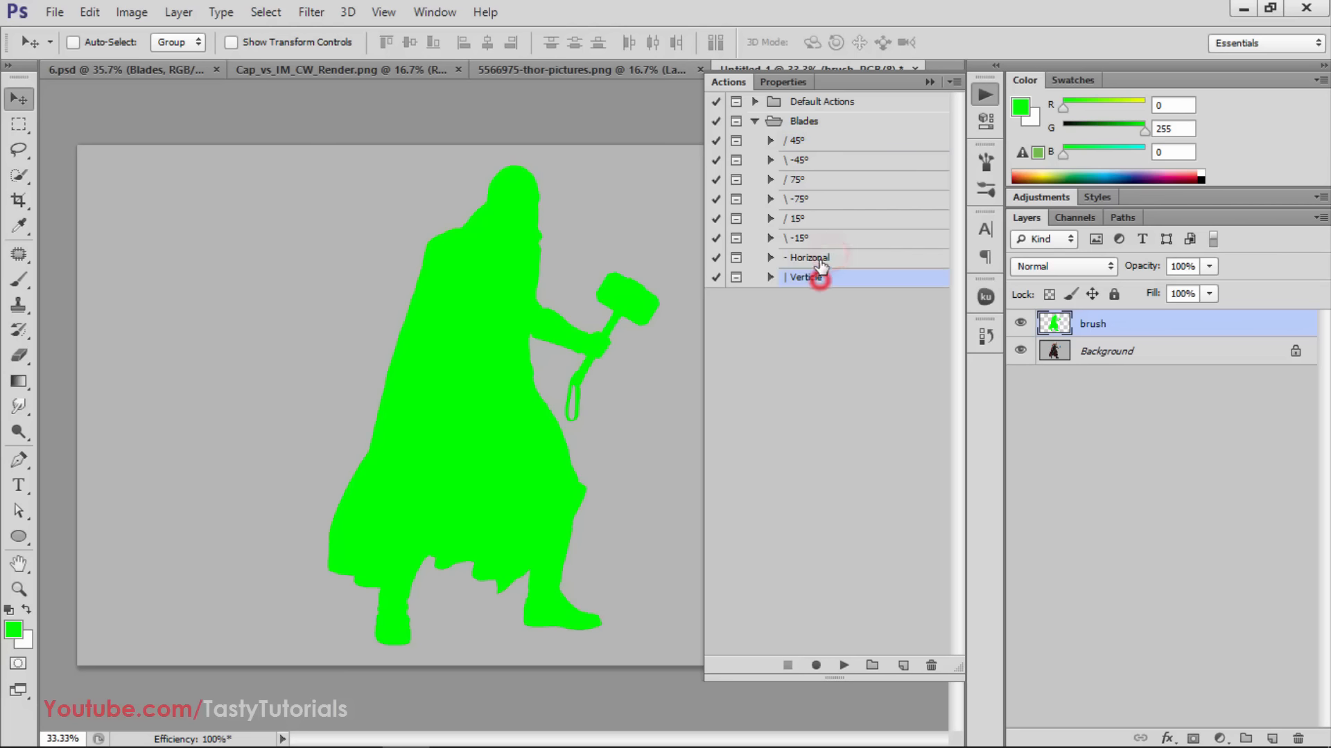
click(820, 259)
click(818, 276)
click(817, 260)
click(816, 274)
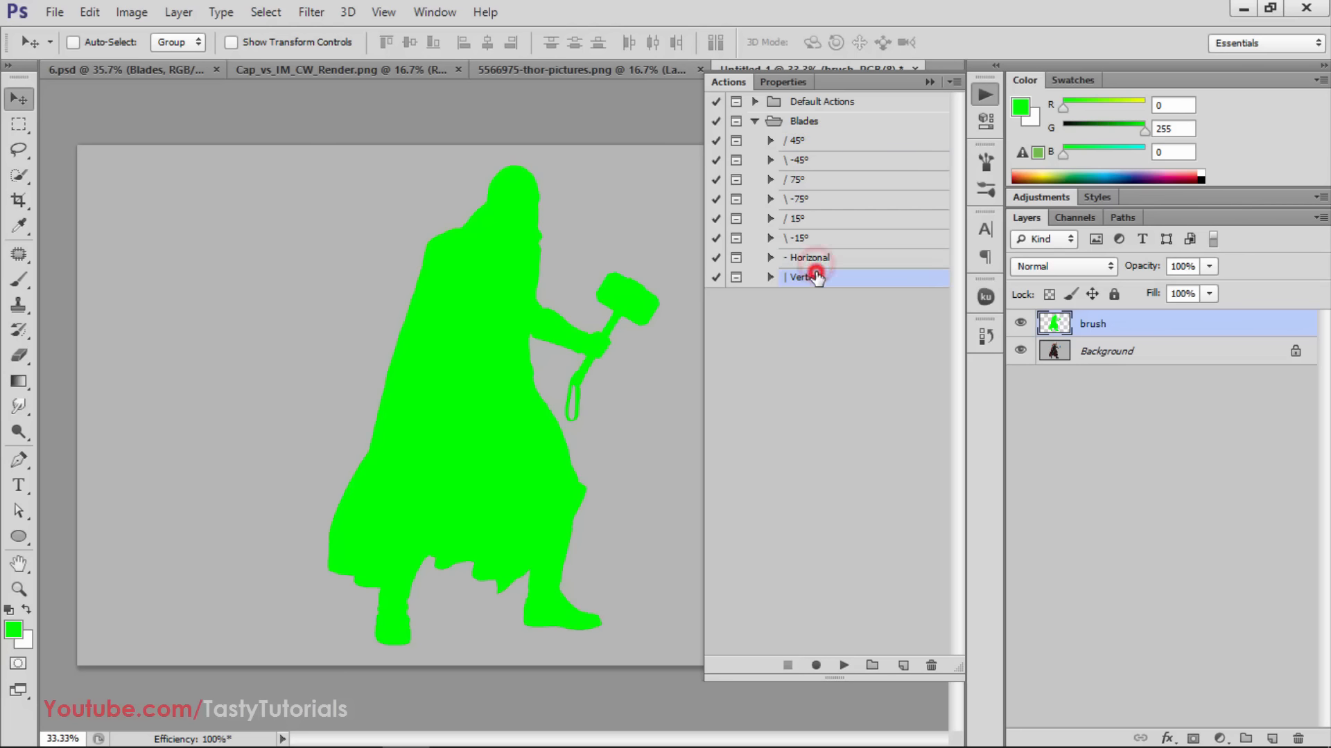
click(804, 142)
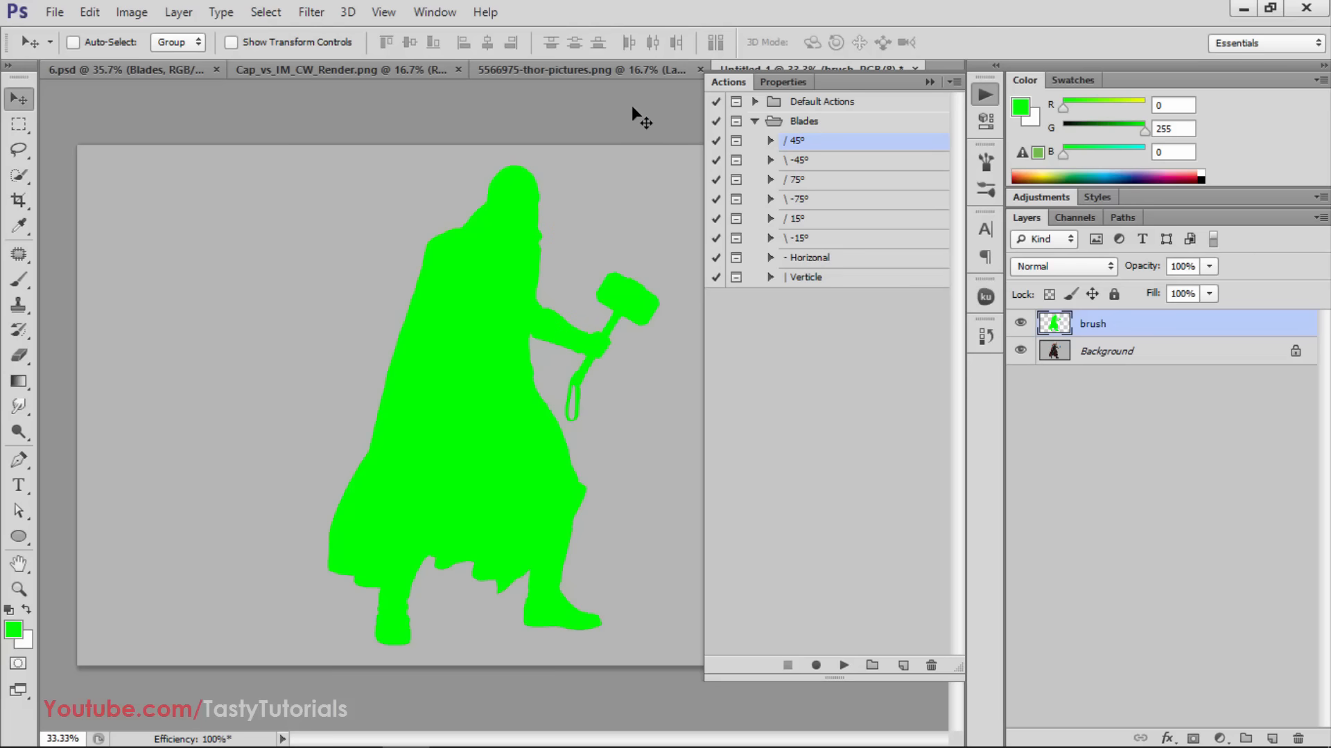
Select the / 75° action in the Blades set and expand its list of commands
click(805, 179)
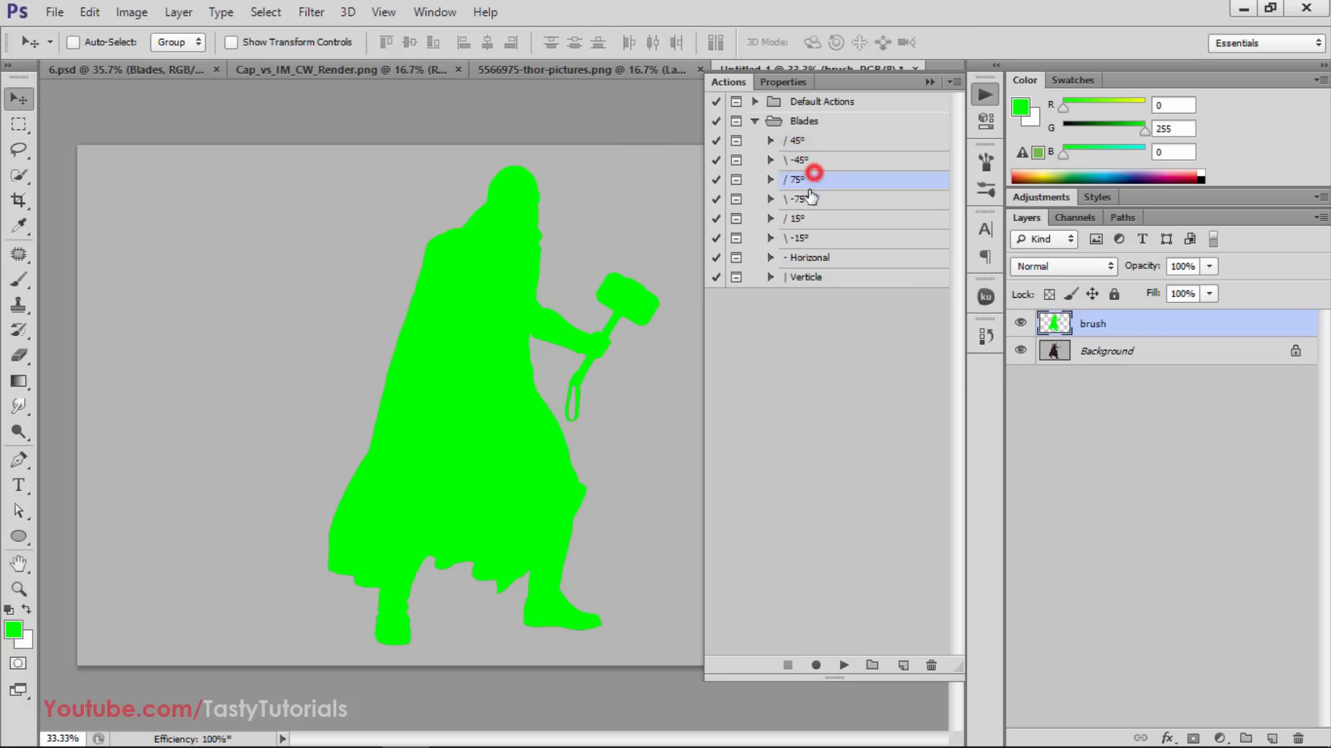
click(770, 179)
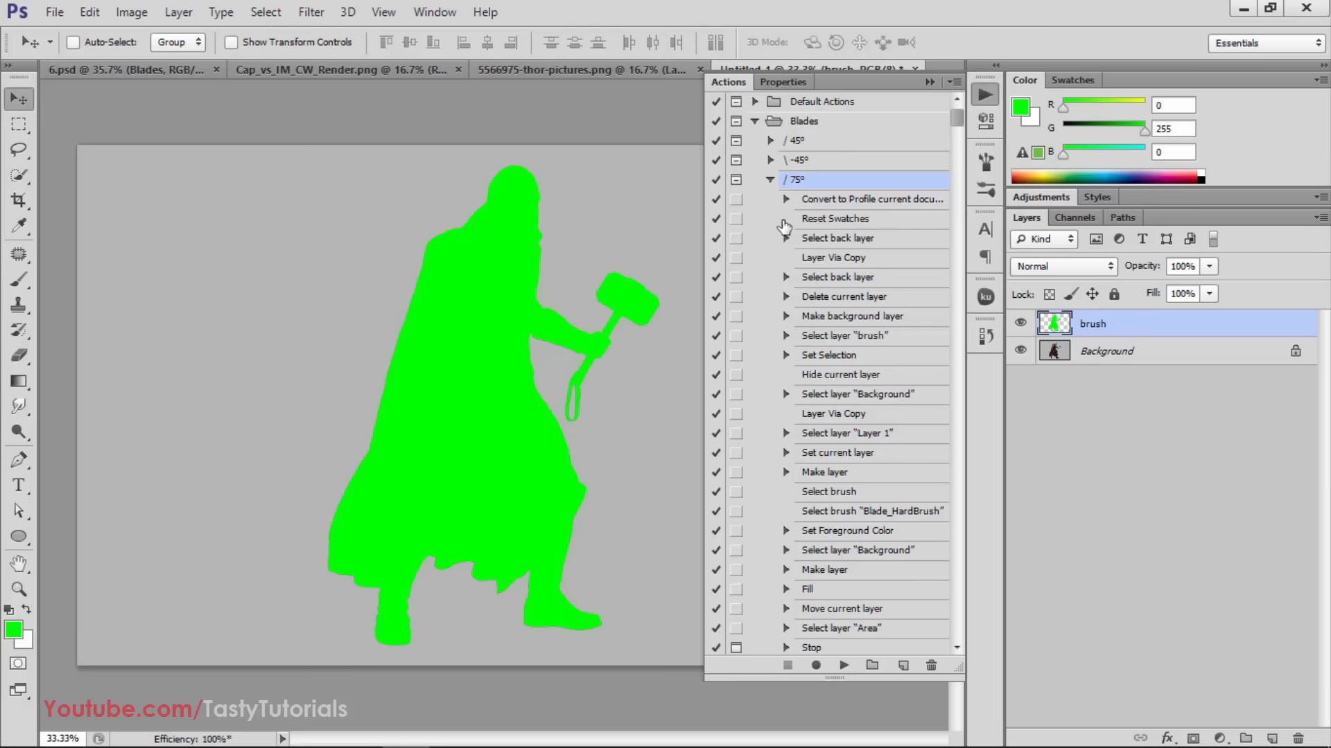
scroll(828, 277, down, 3)
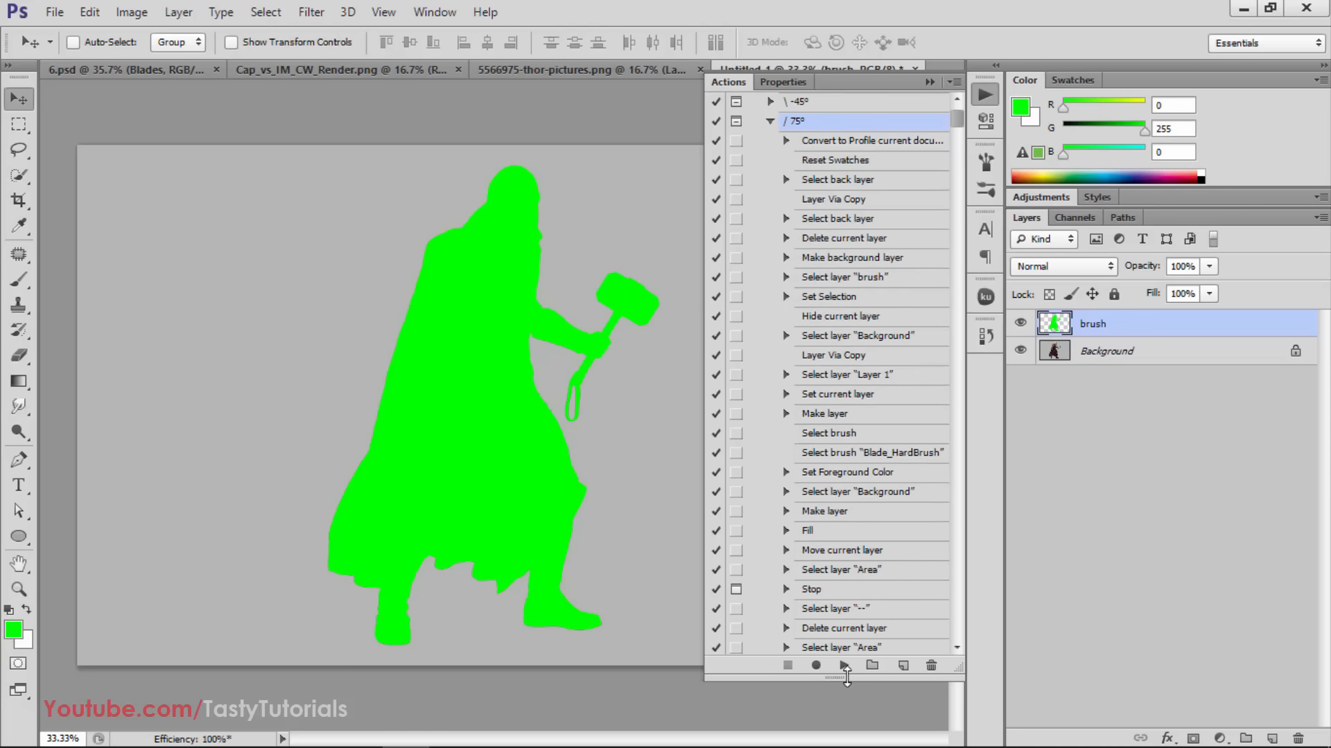
Purge all cached data from memory and confirm the operation
click(90, 11)
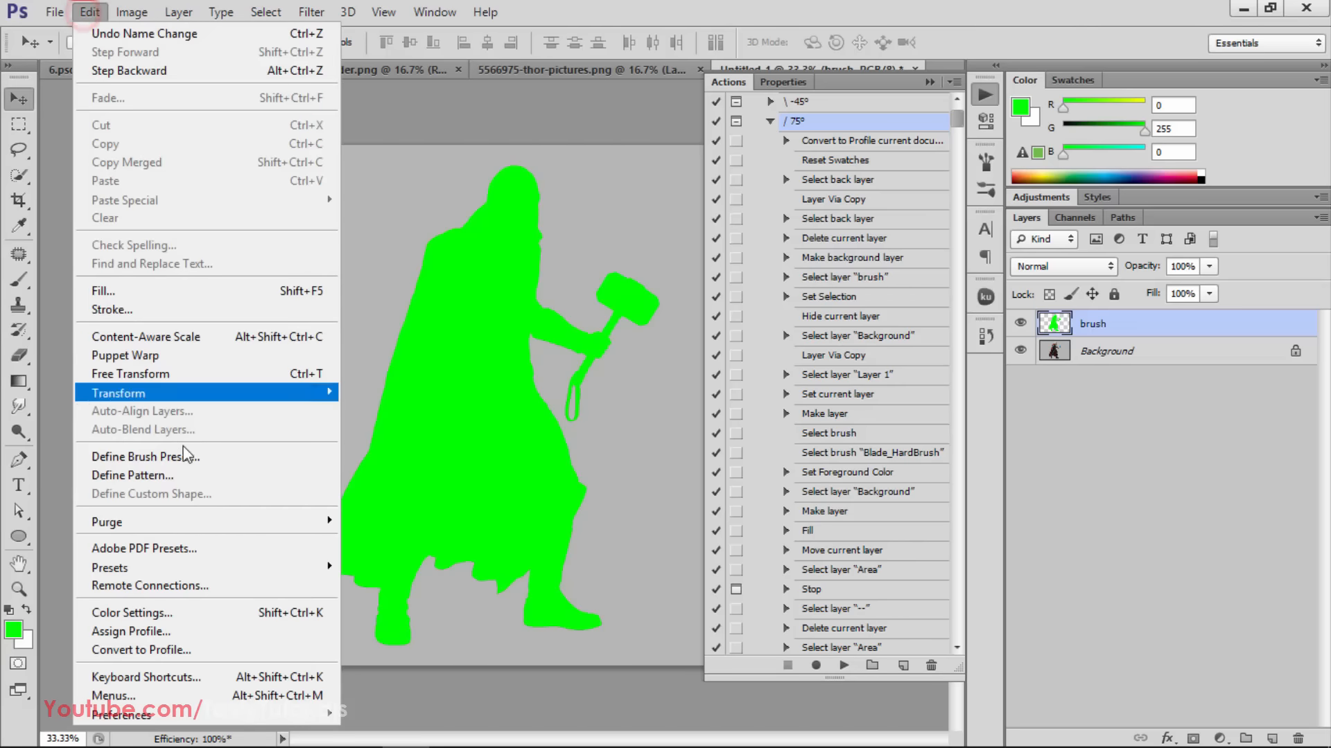
mouse_move(244, 526)
click(379, 575)
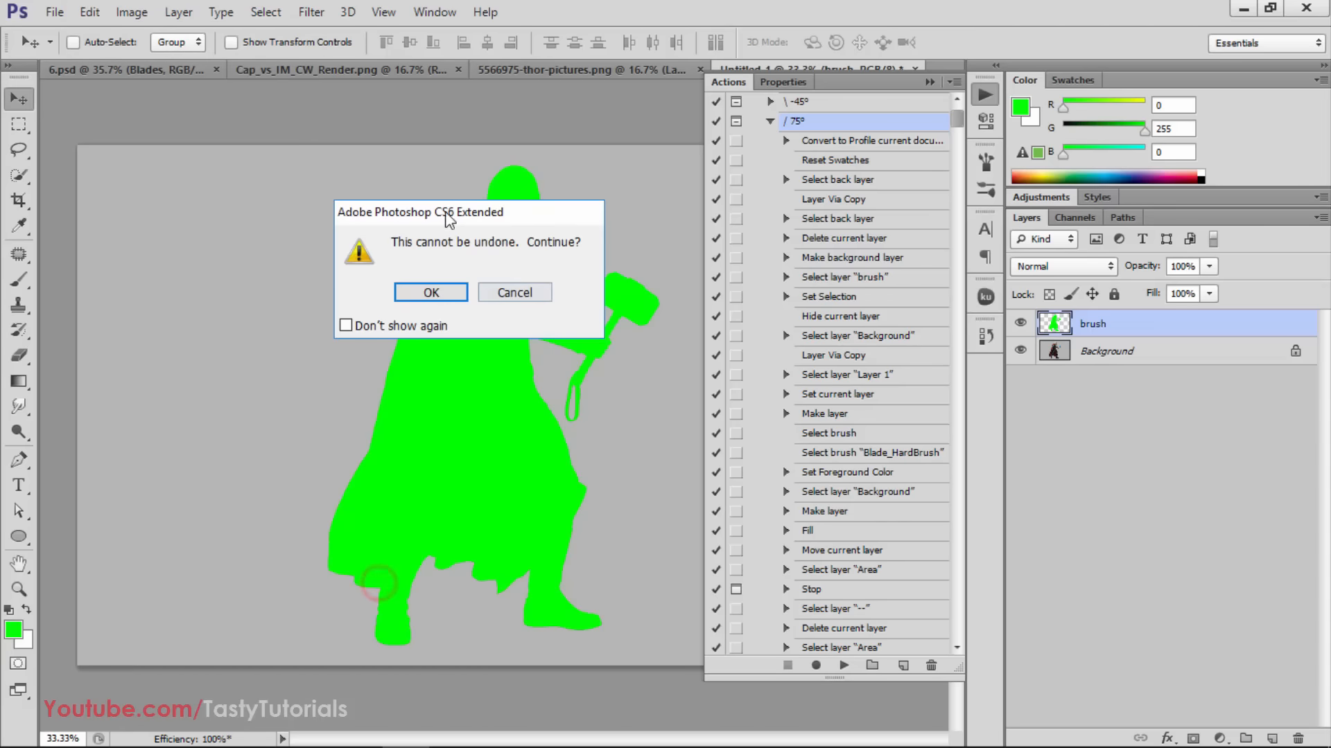
drag(418, 211, 511, 205)
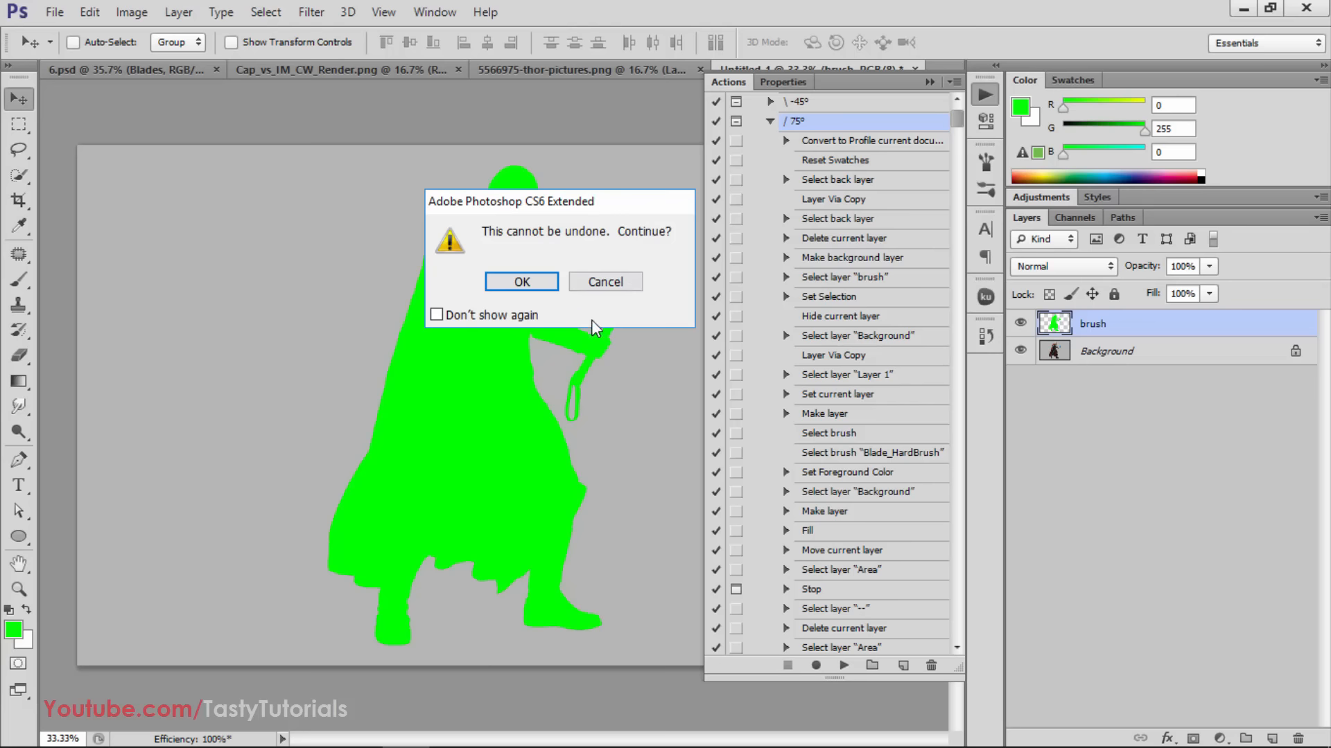
click(516, 282)
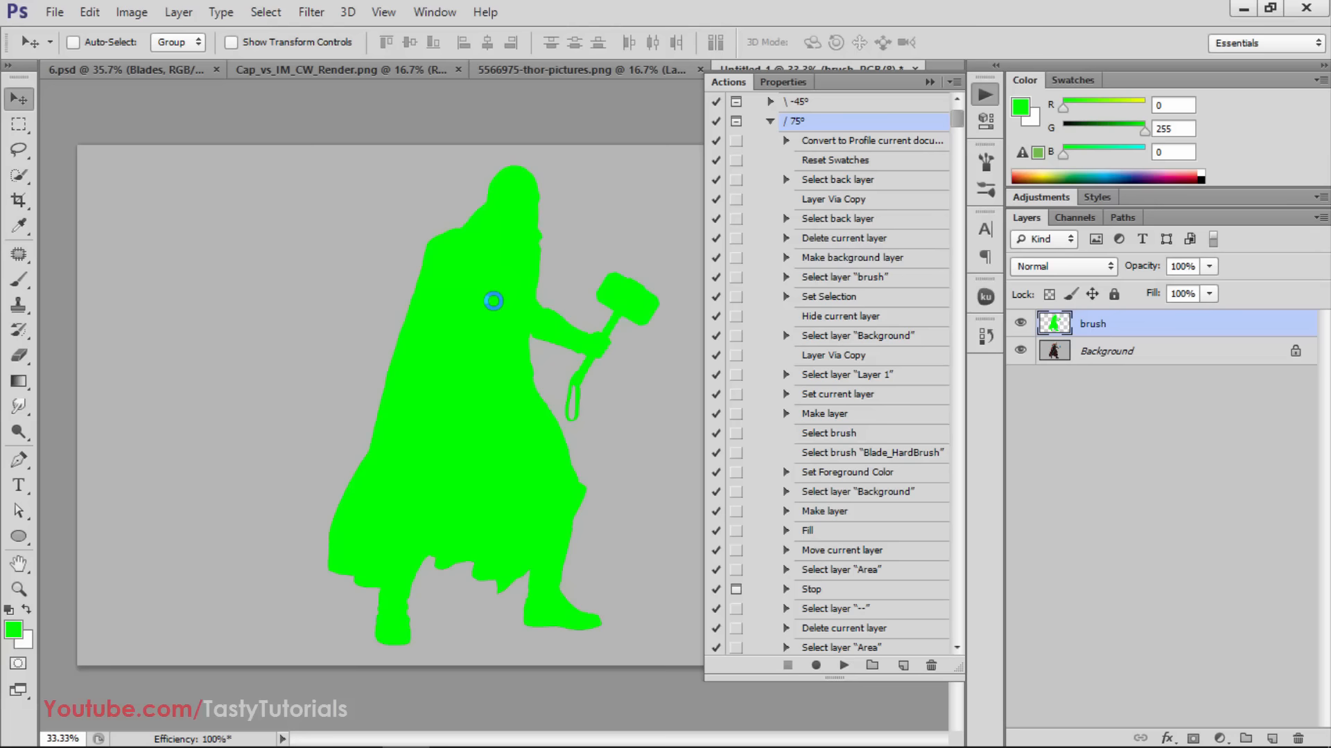
Play the / 75° action until its brushing instructions appear, read the message and stop playback there
scroll(617, 284, down, 2)
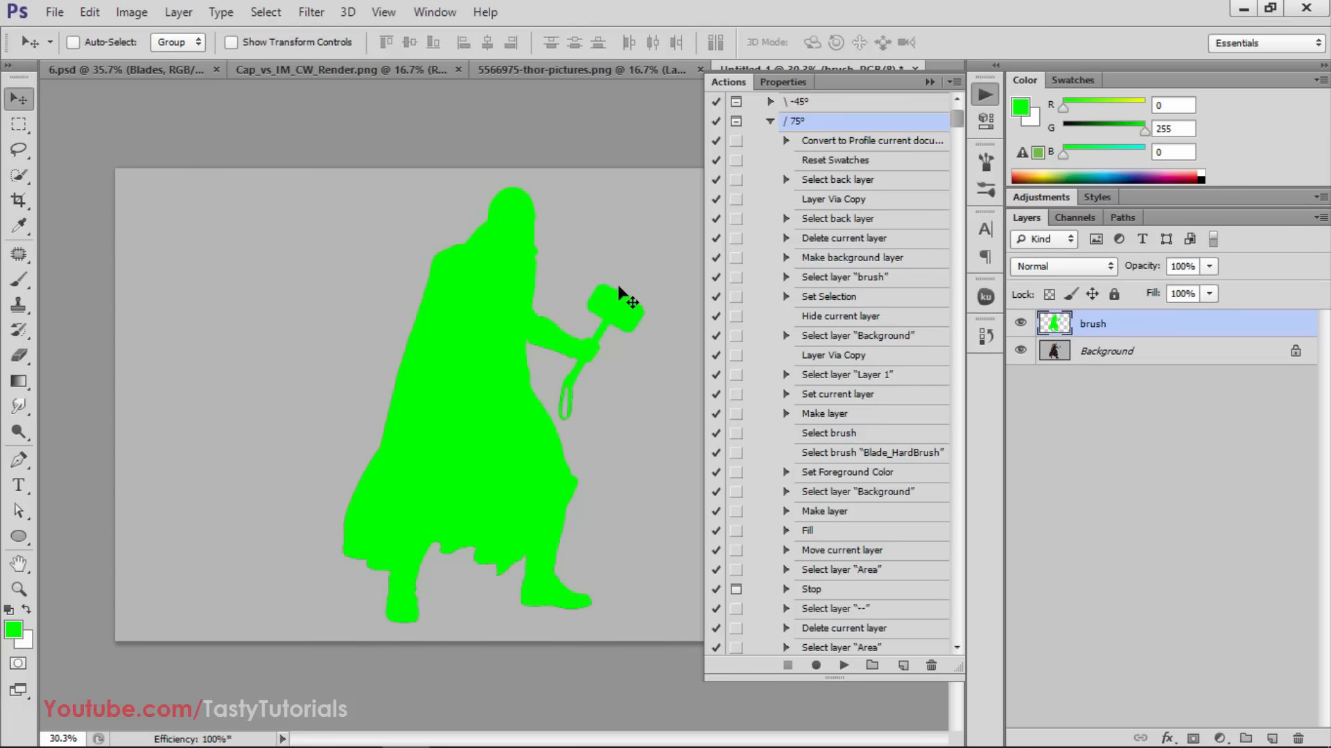
click(845, 667)
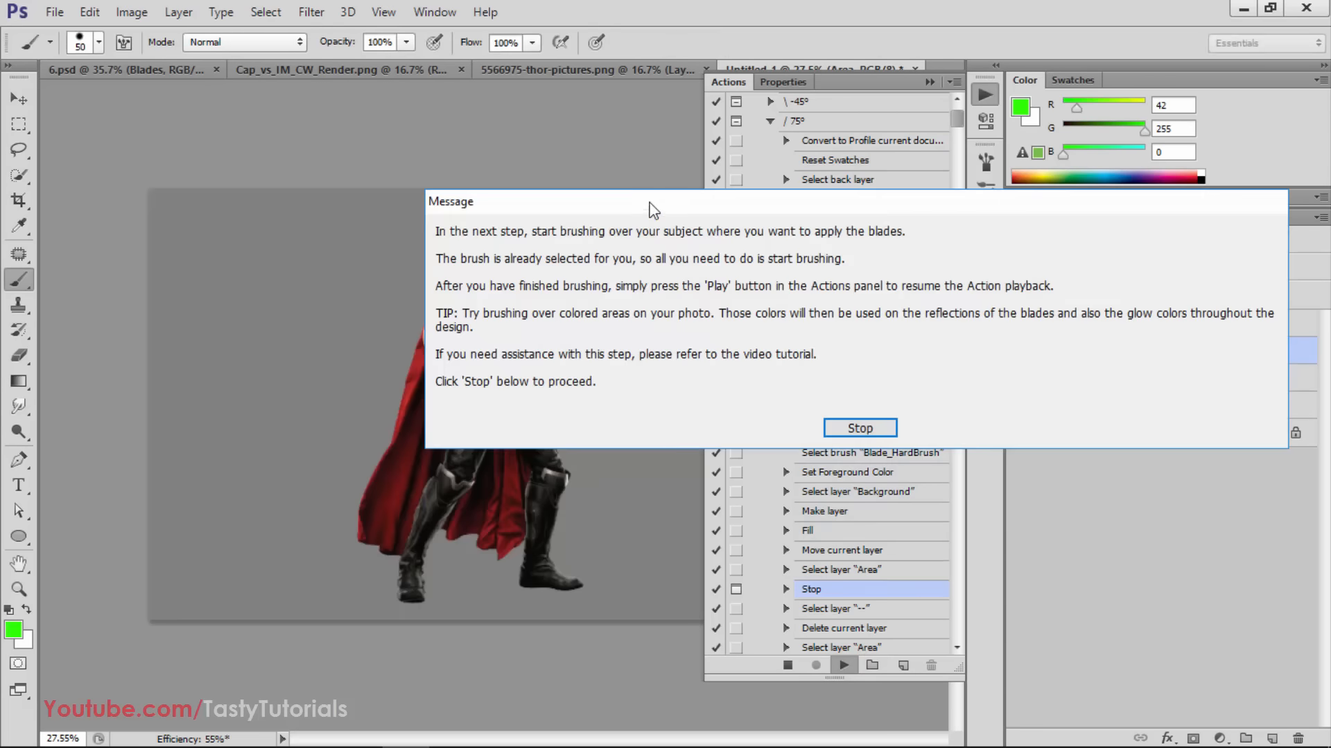
drag(652, 208, 379, 105)
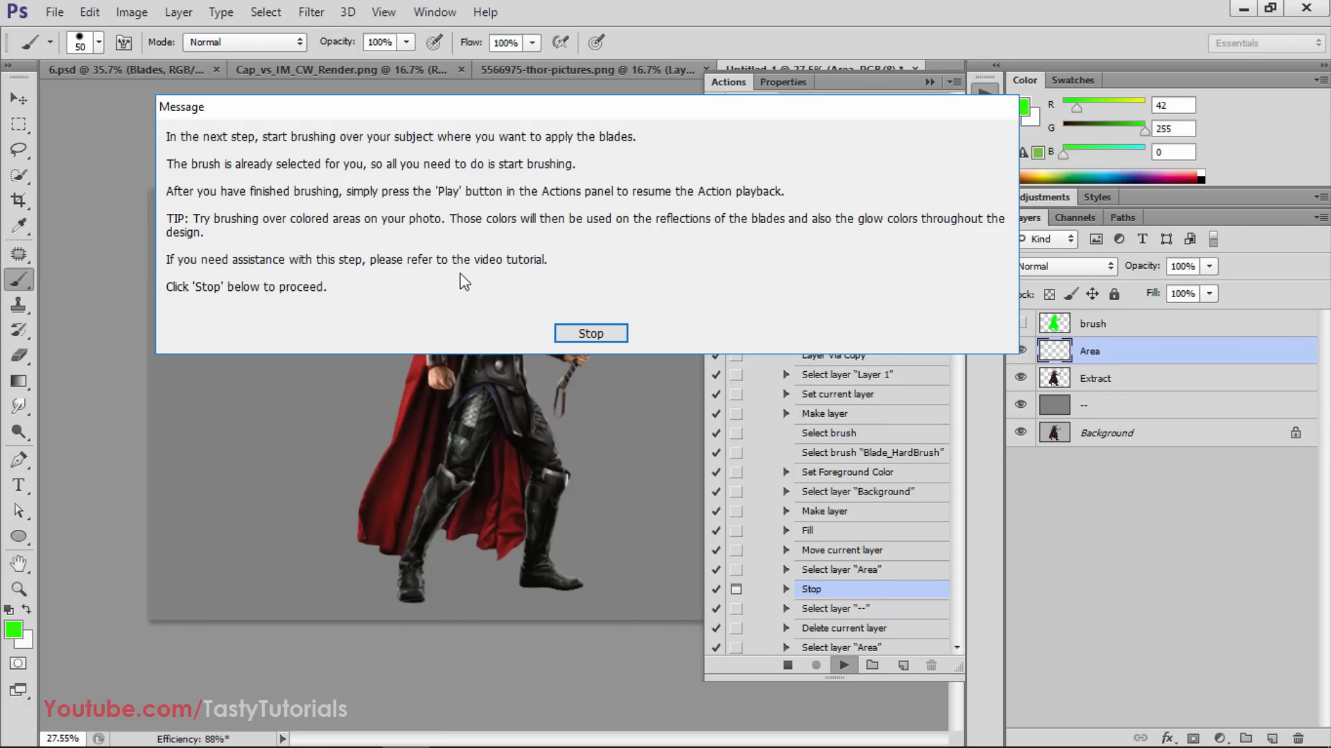
click(574, 335)
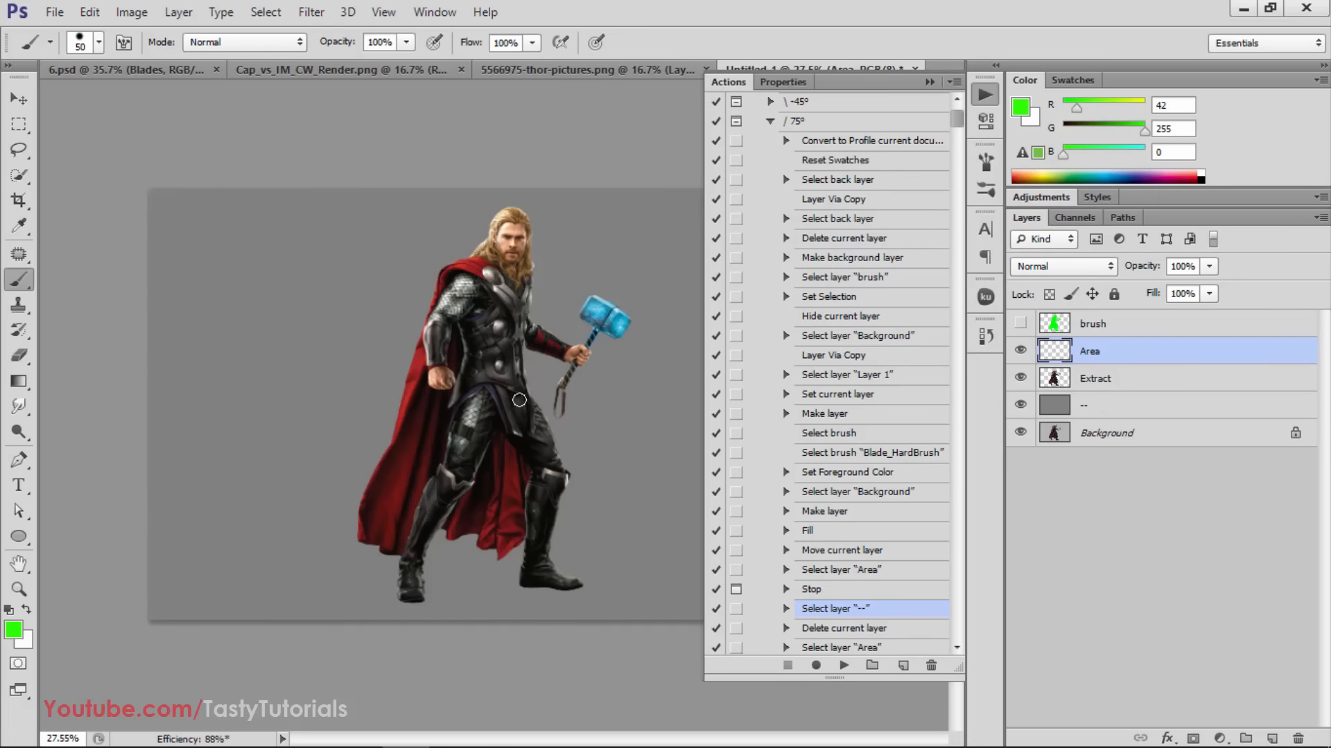
Set the size of the hard round brush to 35 px for painting on the Area layer
scroll(519, 400, up, 3)
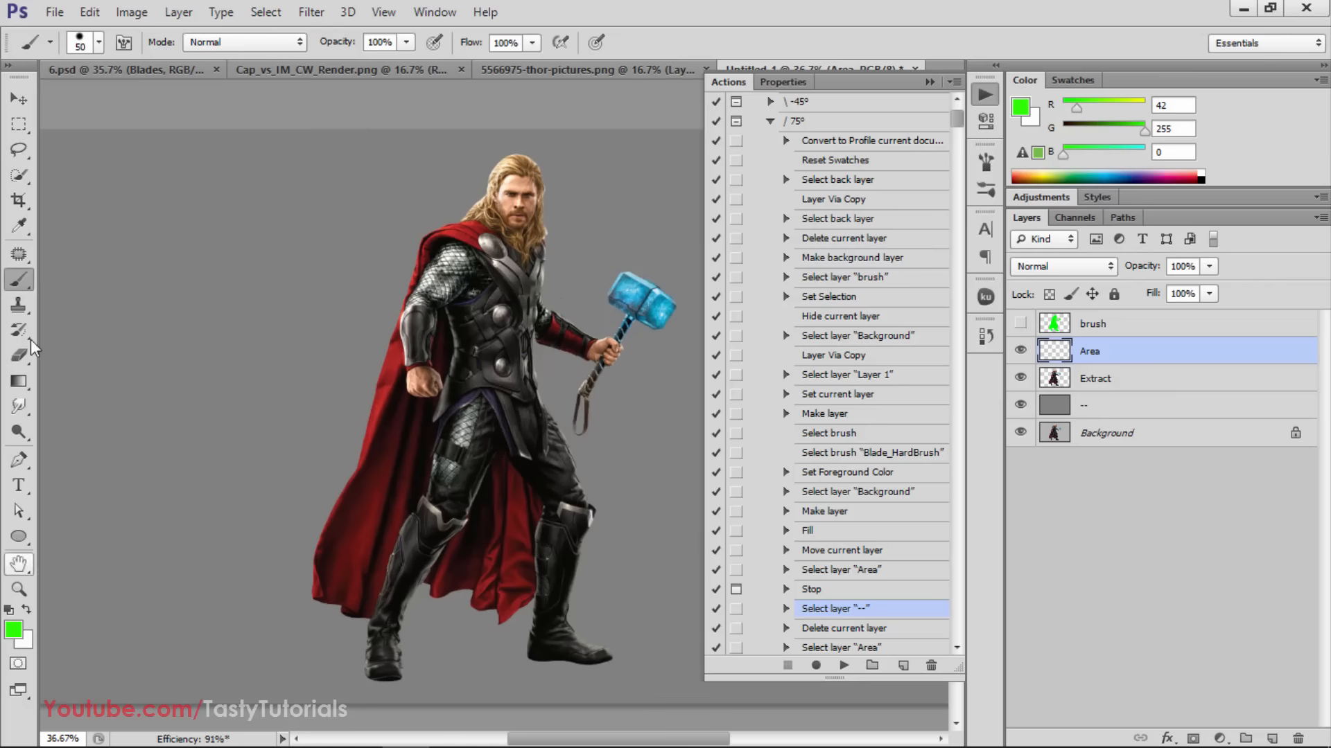
right_click(479, 222)
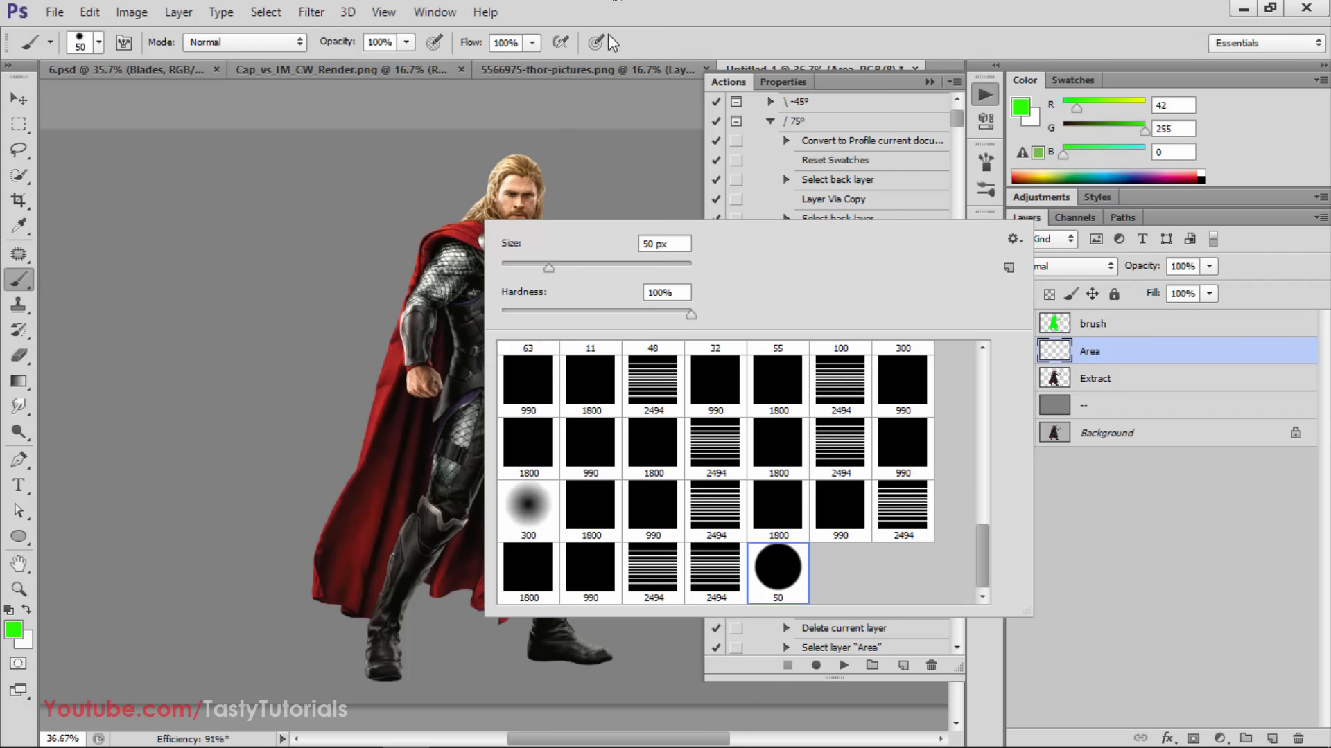
drag(543, 269, 527, 271)
click(684, 14)
scroll(509, 190, up, 3)
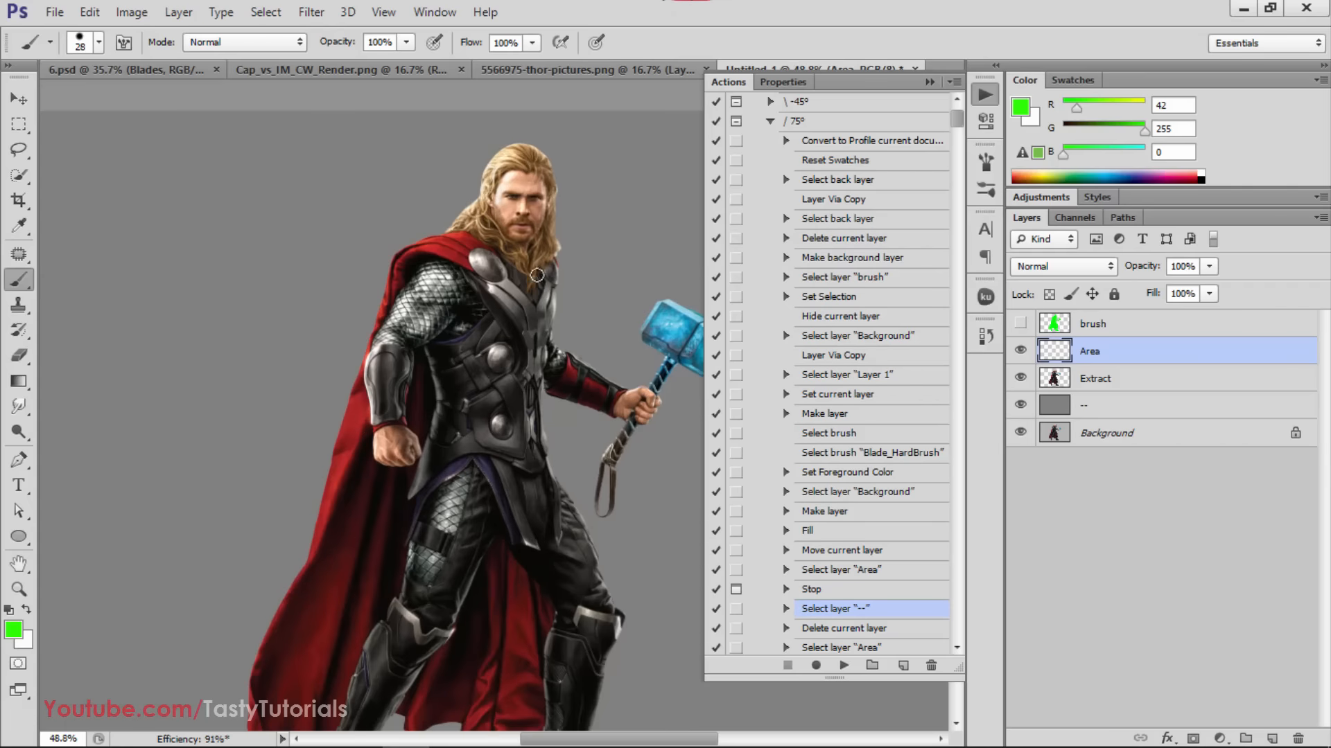
scroll(537, 275, up, 2)
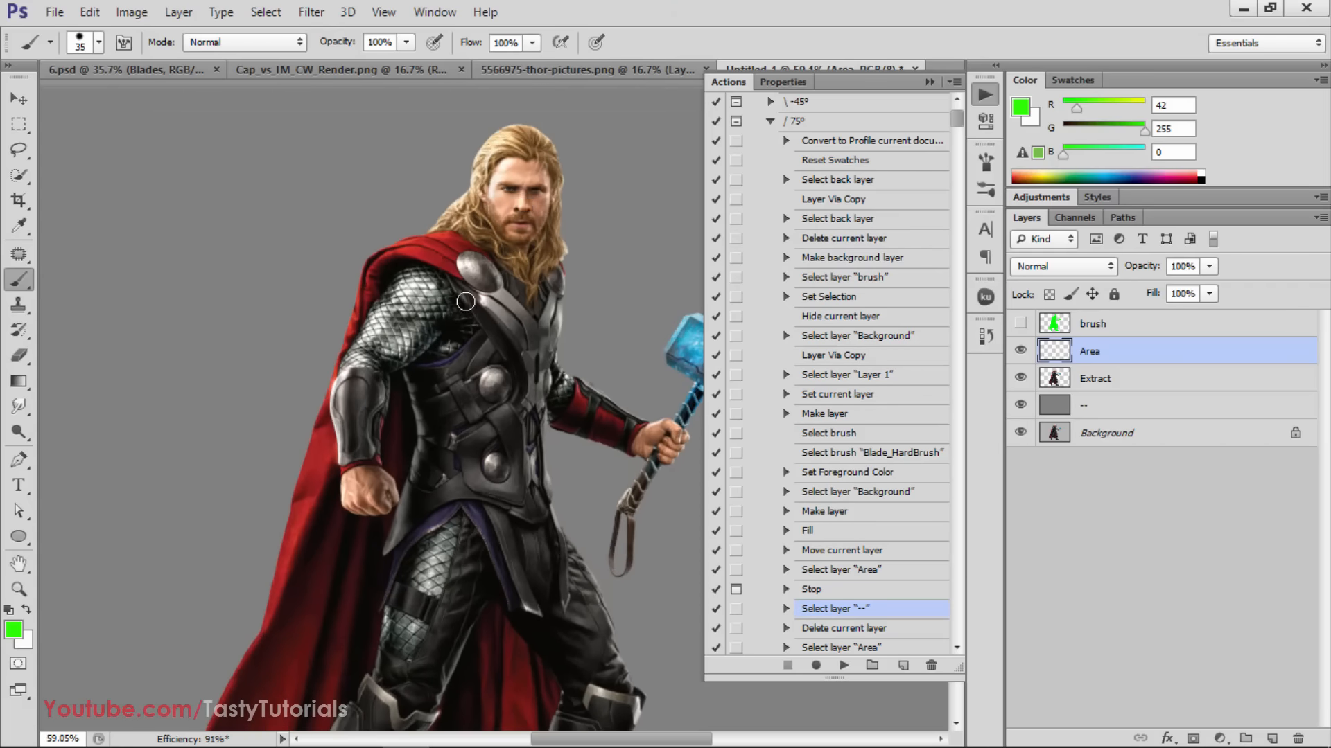
Paint green zigzag strokes on the Area layer over Thor's hair, shoulder, lowered arm, outer cape, torso and front shin
scroll(464, 302, down, 2)
scroll(502, 398, down, 2)
scroll(584, 343, up, 3)
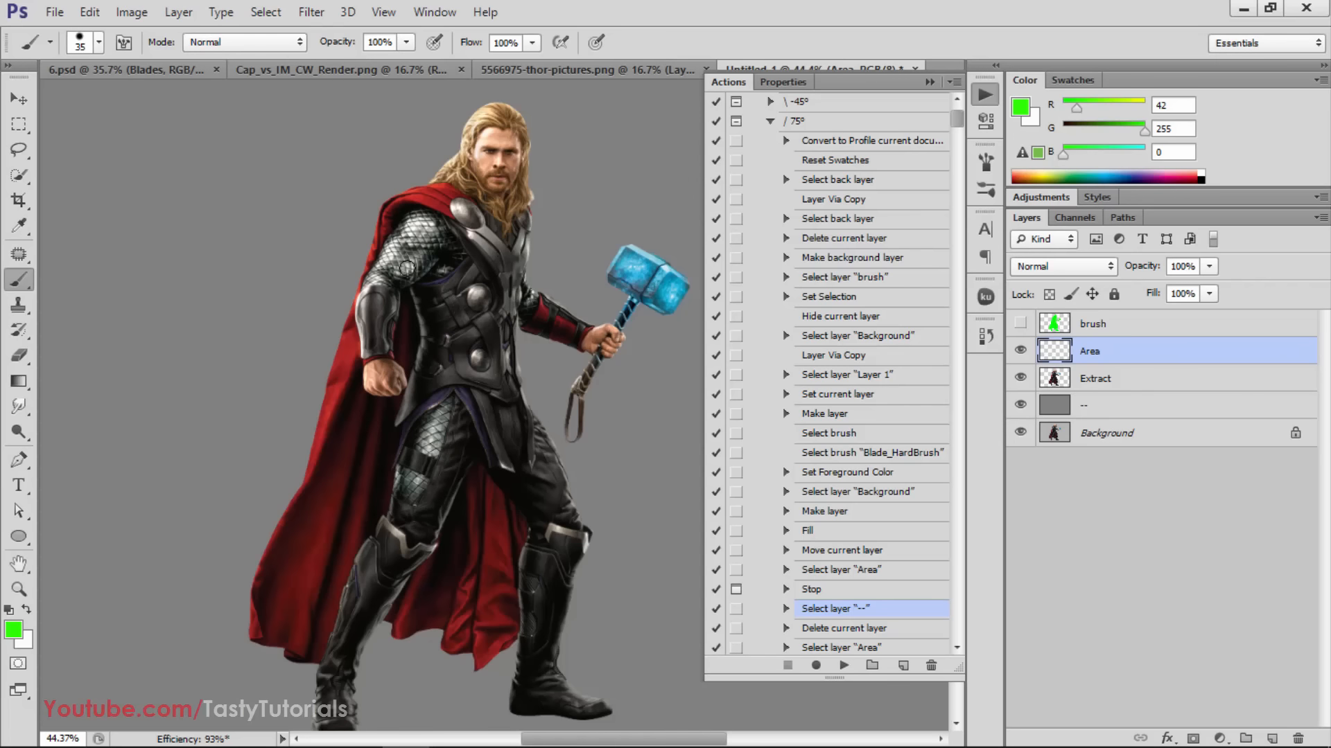
scroll(407, 267, up, 1)
mouse_move(504, 92)
mouse_down()
mouse_move(495, 122)
mouse_move(505, 104)
mouse_move(485, 97)
mouse_up()
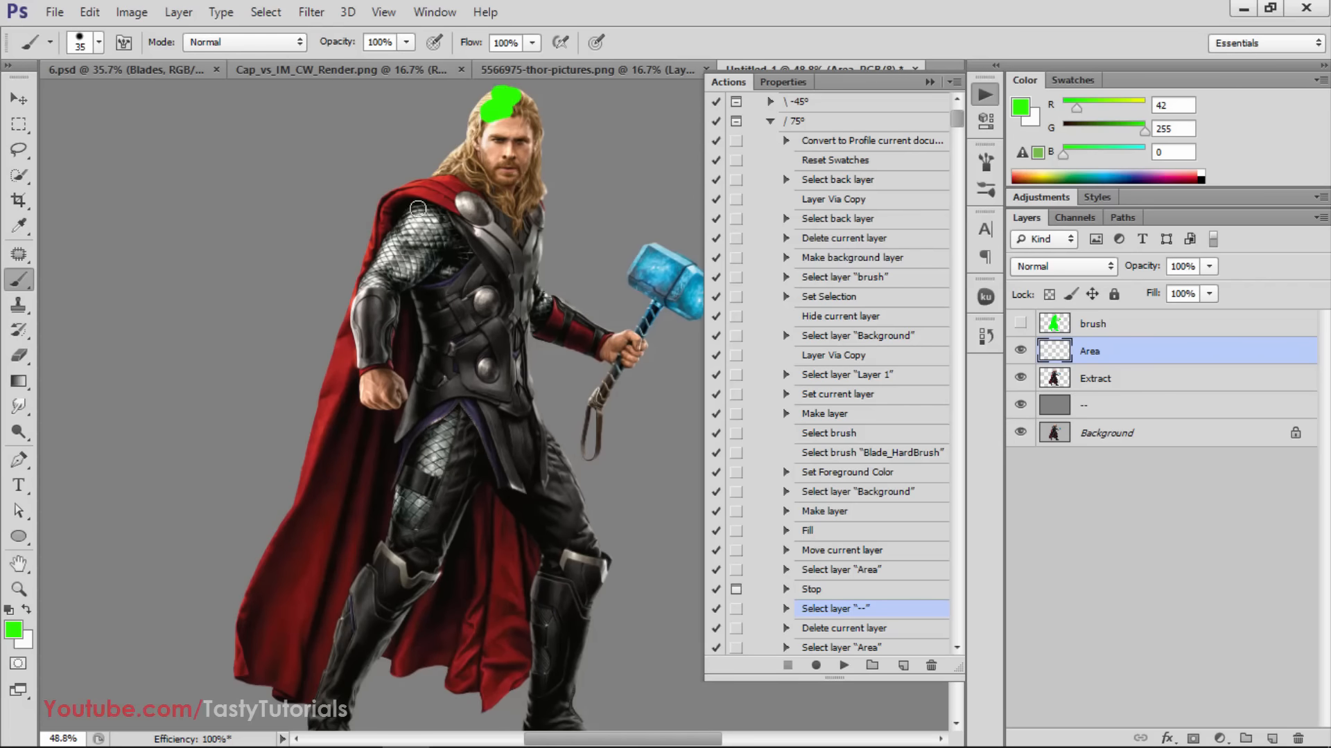
mouse_move(463, 181)
mouse_down()
mouse_move(462, 151)
mouse_move(458, 175)
mouse_move(375, 218)
mouse_move(430, 183)
mouse_up()
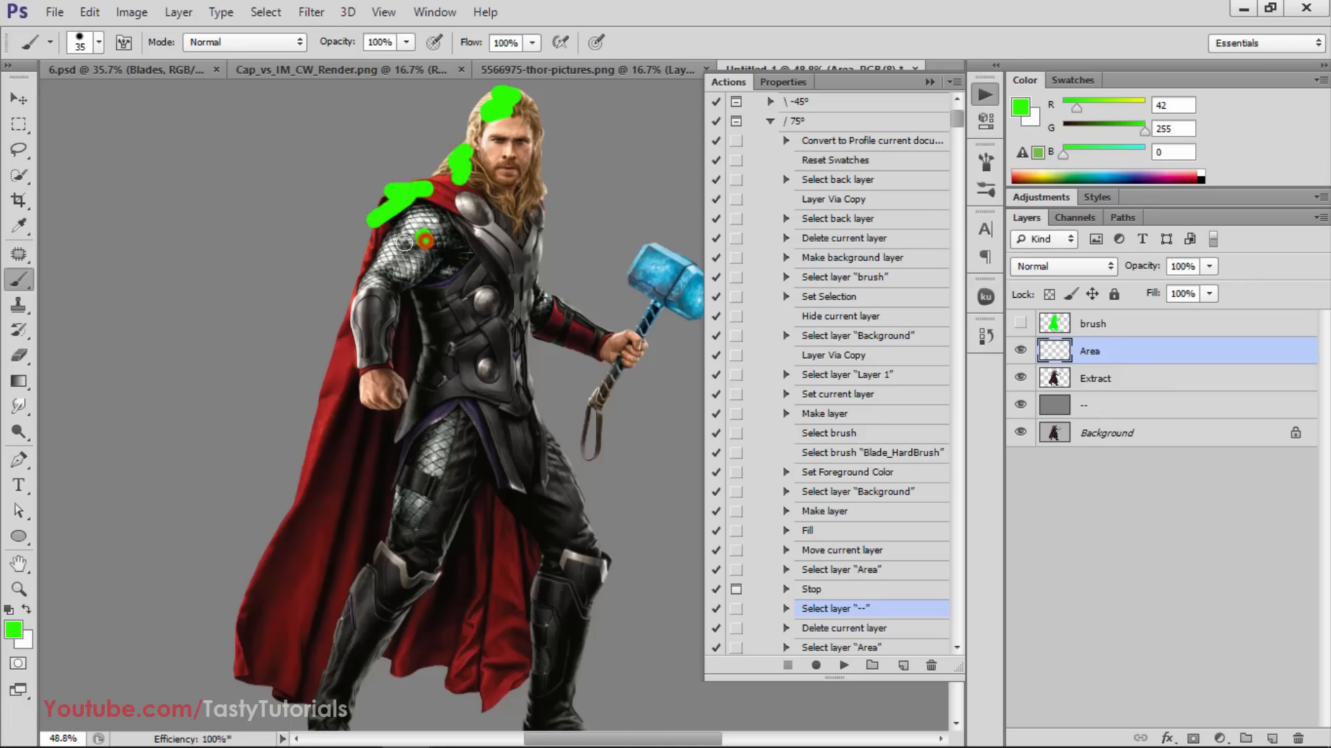
mouse_move(405, 242)
mouse_down()
mouse_move(406, 277)
mouse_move(375, 305)
mouse_move(383, 345)
mouse_move(318, 447)
mouse_move(345, 482)
mouse_move(312, 531)
mouse_move(296, 628)
mouse_up()
scroll(386, 445, down, 1)
mouse_move(459, 292)
mouse_down()
mouse_move(494, 319)
mouse_move(461, 381)
mouse_move(448, 369)
mouse_move(455, 388)
mouse_move(402, 406)
mouse_move(504, 476)
mouse_move(480, 494)
mouse_up()
scroll(467, 558, up, 1)
mouse_move(387, 566)
mouse_down()
mouse_move(320, 624)
mouse_move(305, 658)
mouse_up()
Paint green zigzag strokes on the Area layer over both of Thor's boots and the cape between his legs
scroll(428, 618, down, 2)
scroll(506, 592, up, 3)
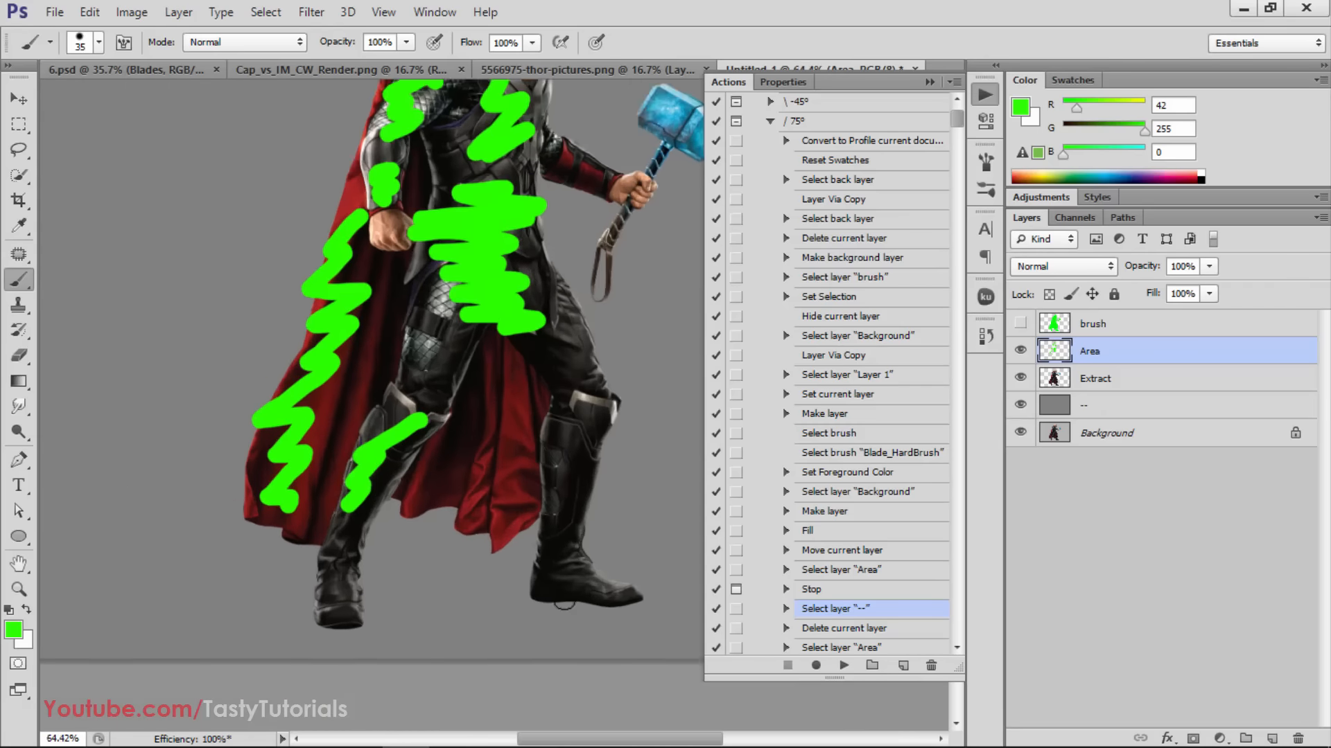
mouse_move(596, 516)
mouse_down()
mouse_move(559, 575)
mouse_move(623, 570)
mouse_move(686, 607)
mouse_up()
drag(299, 558, 256, 585)
drag(276, 506, 244, 562)
scroll(418, 546, down, 1)
drag(487, 442, 473, 513)
mouse_move(440, 462)
mouse_down()
mouse_move(466, 378)
mouse_move(452, 338)
mouse_up()
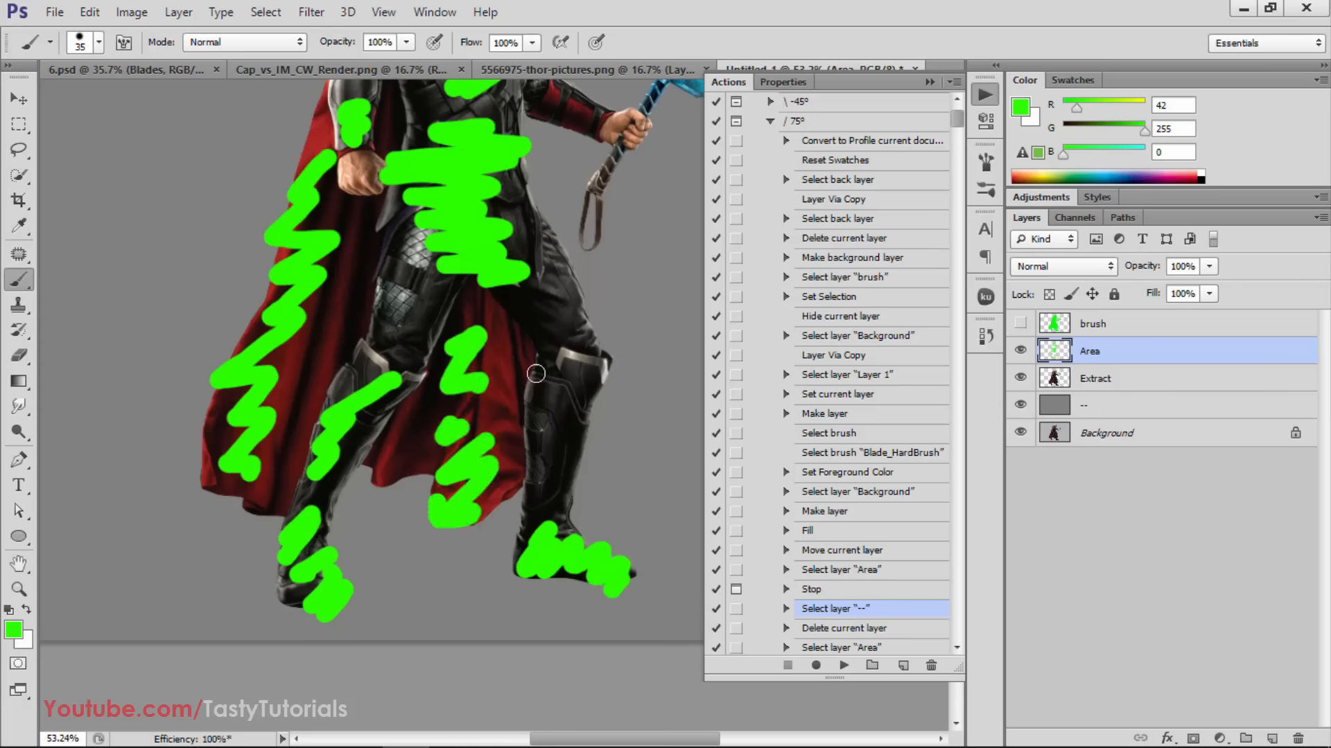
Paint green strokes on the Area layer over Thor's outstretched forearm, the hair beside his chest, the other thigh and knee, and the hammer
scroll(579, 298, down, 1)
scroll(578, 308, up, 2)
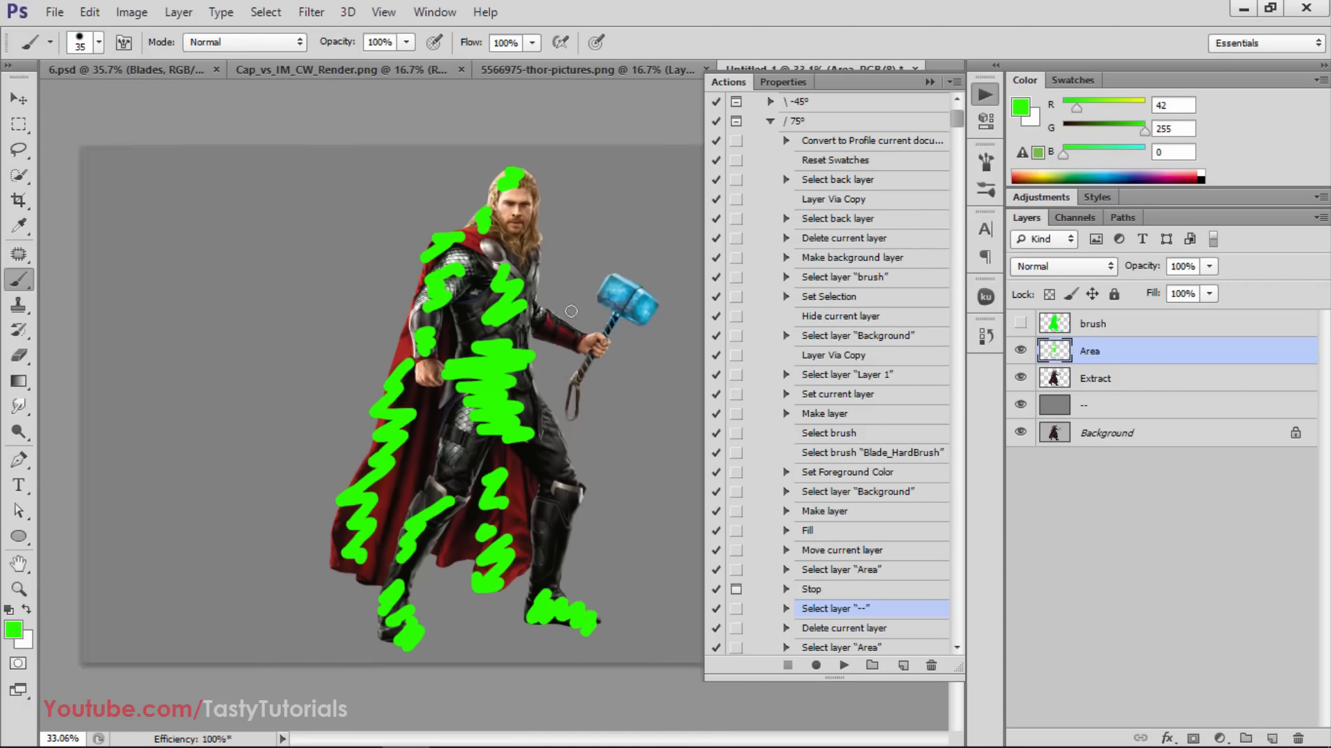
drag(527, 313, 471, 325)
mouse_move(435, 186)
mouse_down()
mouse_move(449, 149)
mouse_move(444, 198)
mouse_move(461, 201)
mouse_up()
scroll(500, 431, down, 1)
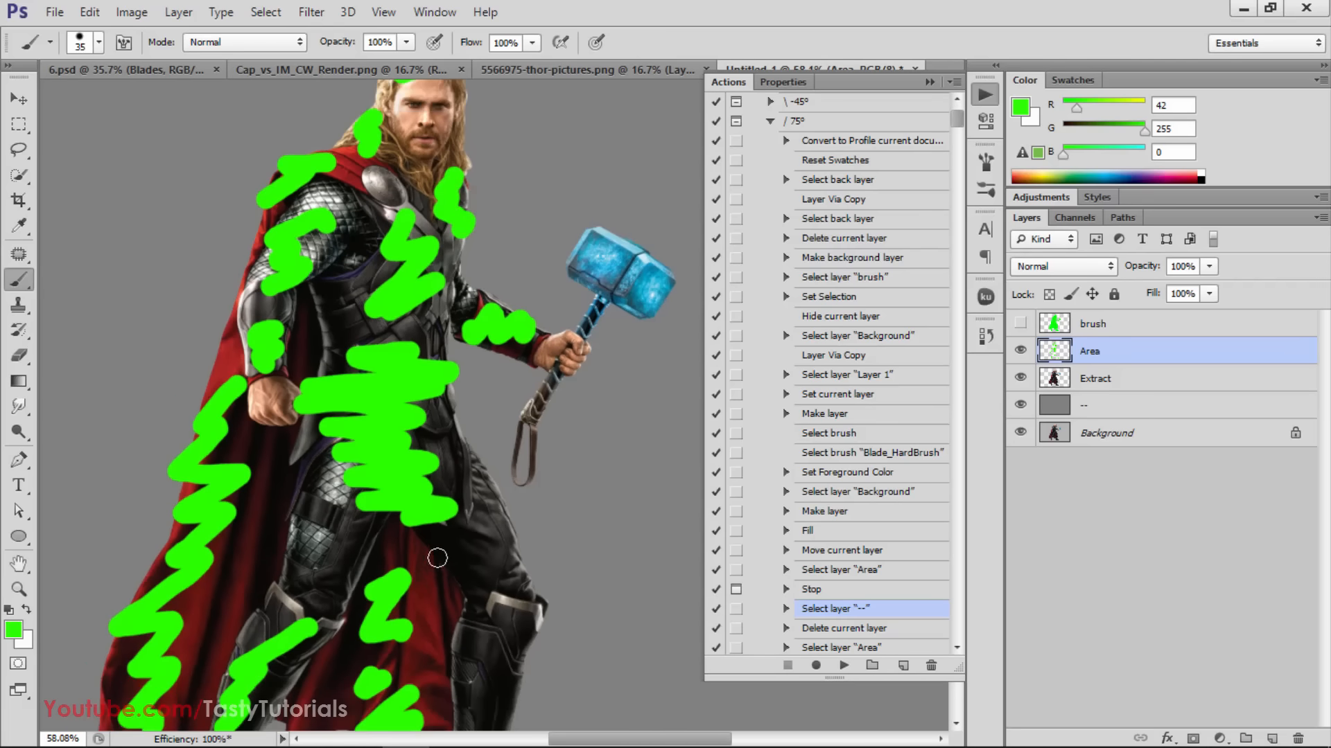
mouse_move(473, 554)
mouse_down()
mouse_move(516, 599)
mouse_move(502, 635)
mouse_up()
scroll(627, 270, up, 1)
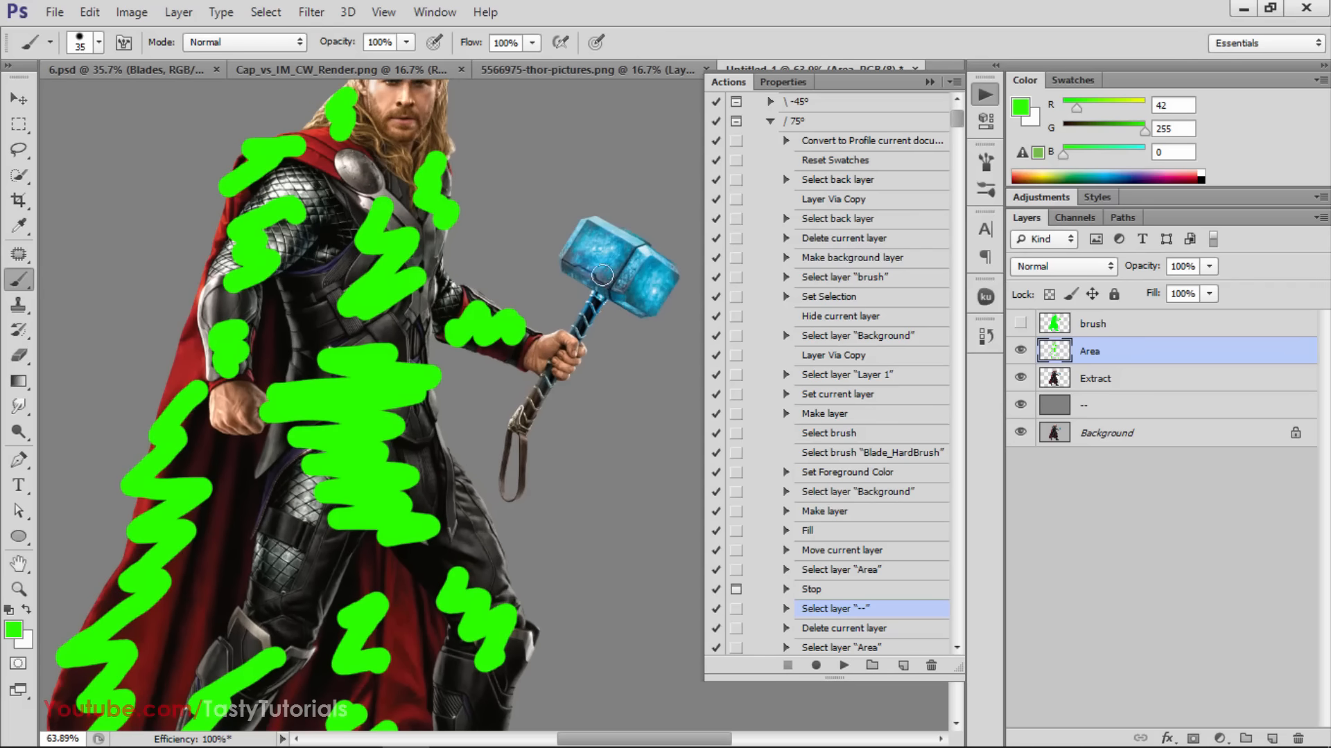
mouse_move(597, 225)
mouse_down()
mouse_move(648, 280)
mouse_move(640, 310)
mouse_move(599, 312)
mouse_move(598, 294)
mouse_move(600, 320)
mouse_move(554, 378)
mouse_move(558, 348)
mouse_move(517, 420)
mouse_up()
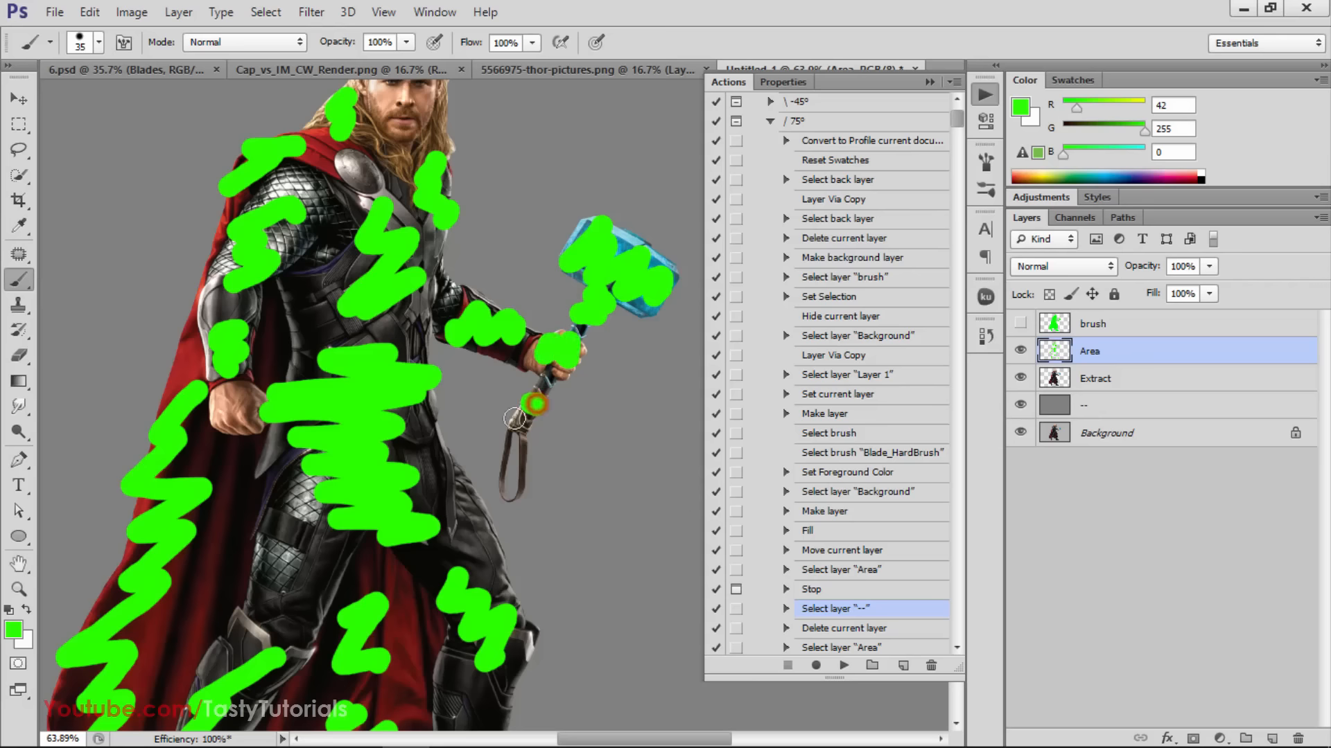
Paint green strokes on the Area layer over the hammer's strap, the shin beside the cape, the armored thigh and the lowered hand
drag(530, 483, 509, 492)
scroll(444, 454, down, 4)
scroll(433, 453, down, 3)
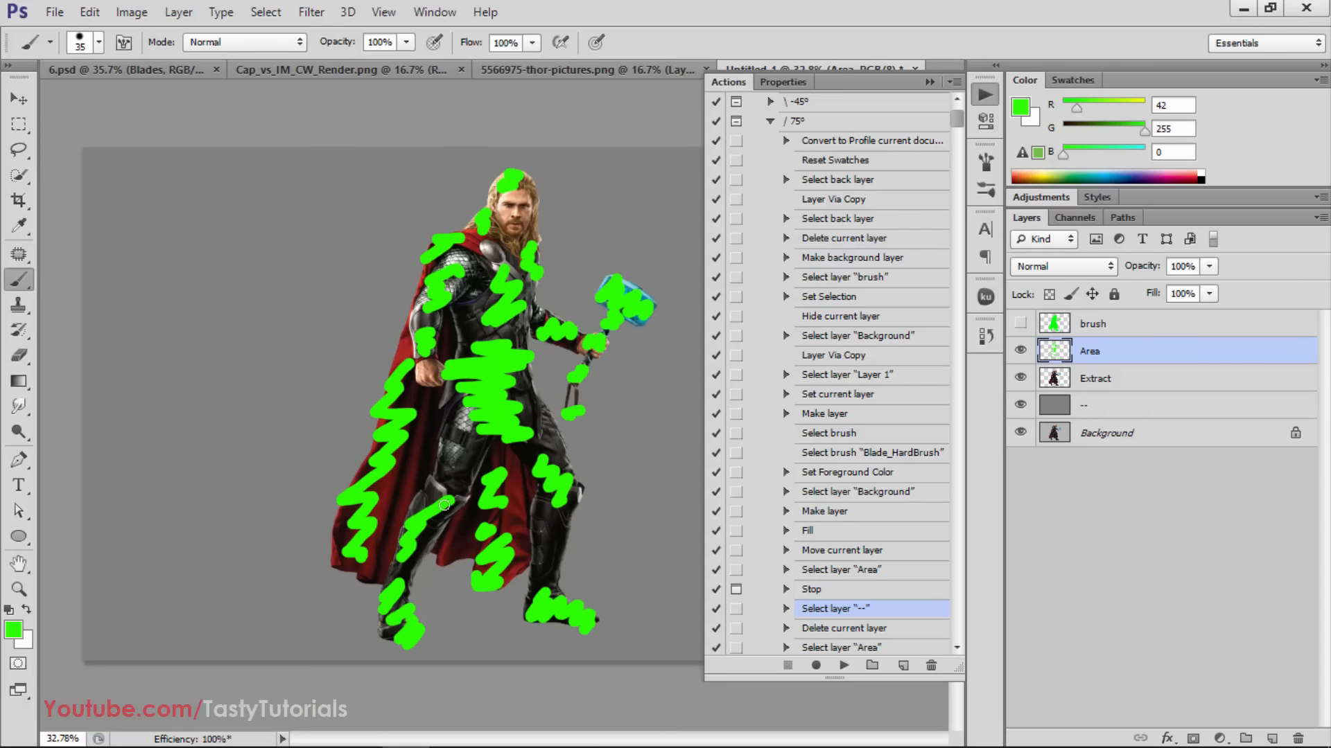
scroll(529, 545, up, 3)
scroll(504, 386, down, 3)
scroll(554, 539, up, 1)
mouse_move(554, 540)
mouse_down()
mouse_move(560, 575)
mouse_move(562, 547)
mouse_up()
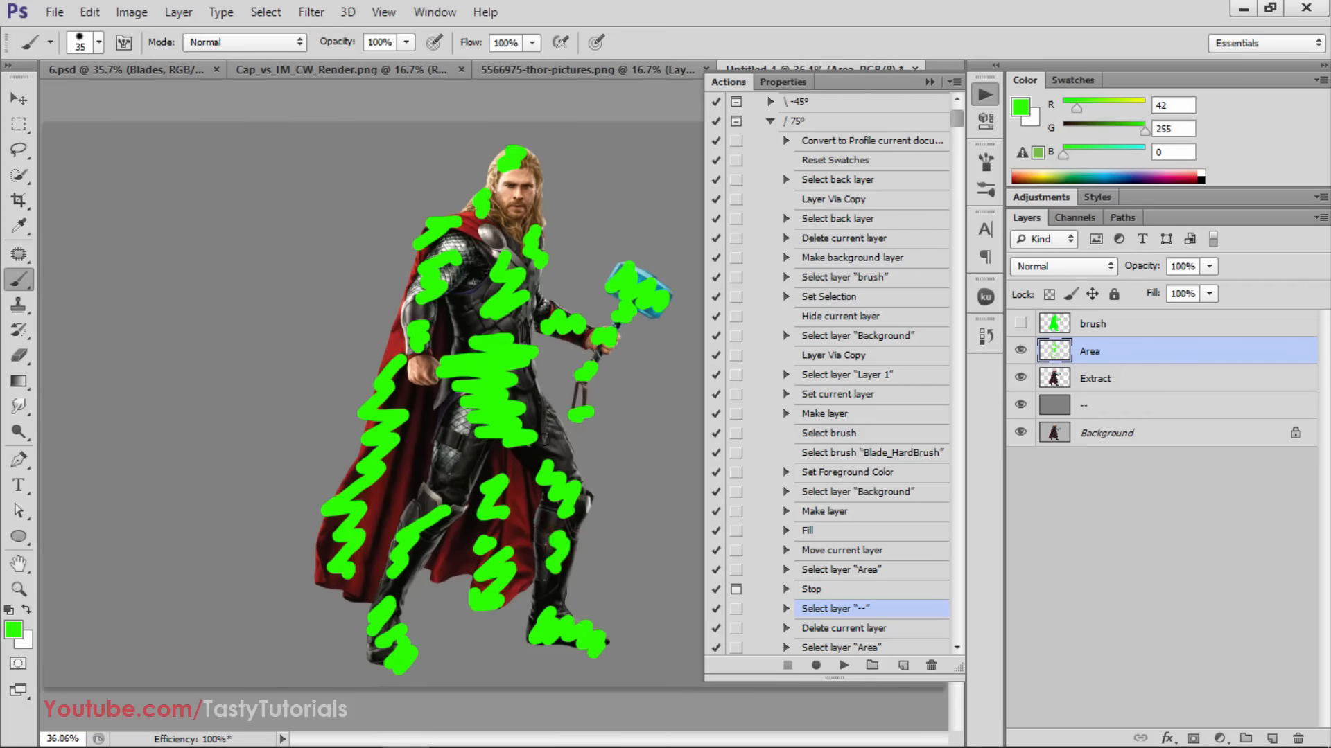
mouse_move(471, 415)
mouse_down()
mouse_move(437, 440)
mouse_move(467, 474)
mouse_up()
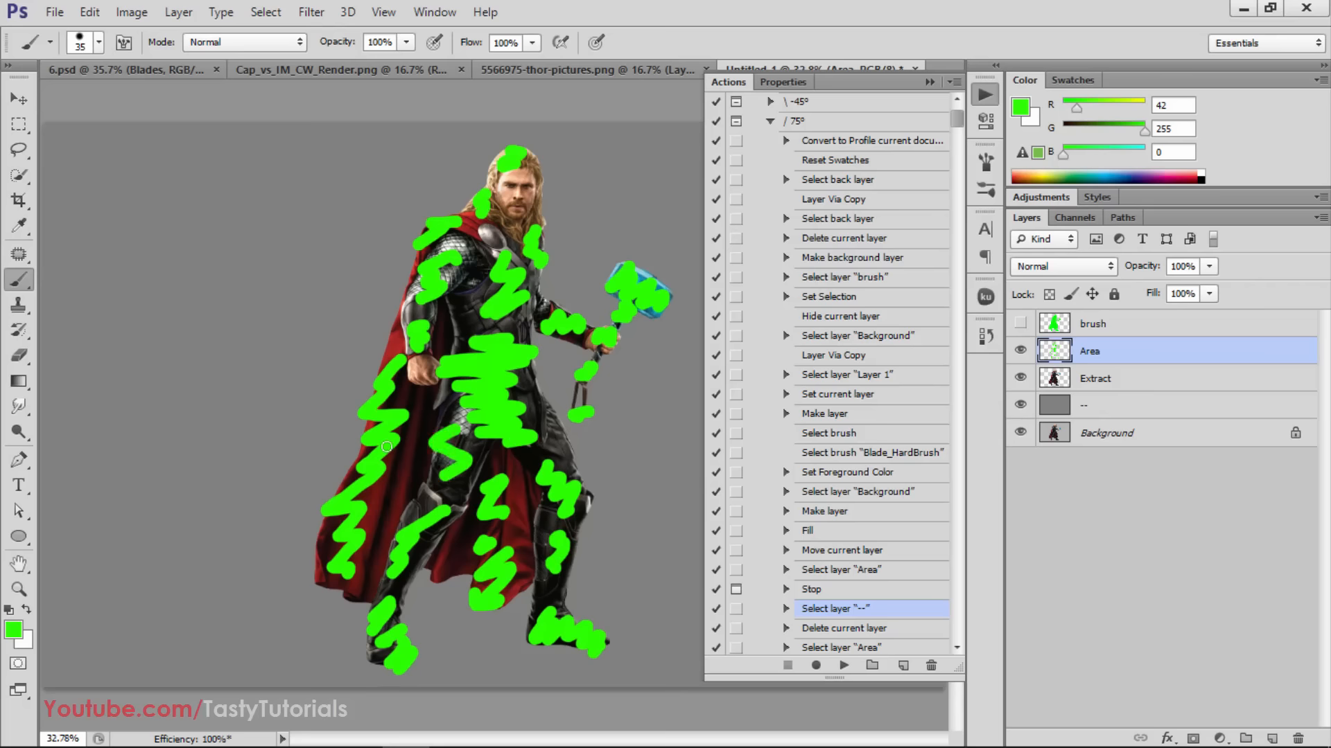
scroll(498, 386, down, 1)
scroll(481, 447, up, 1)
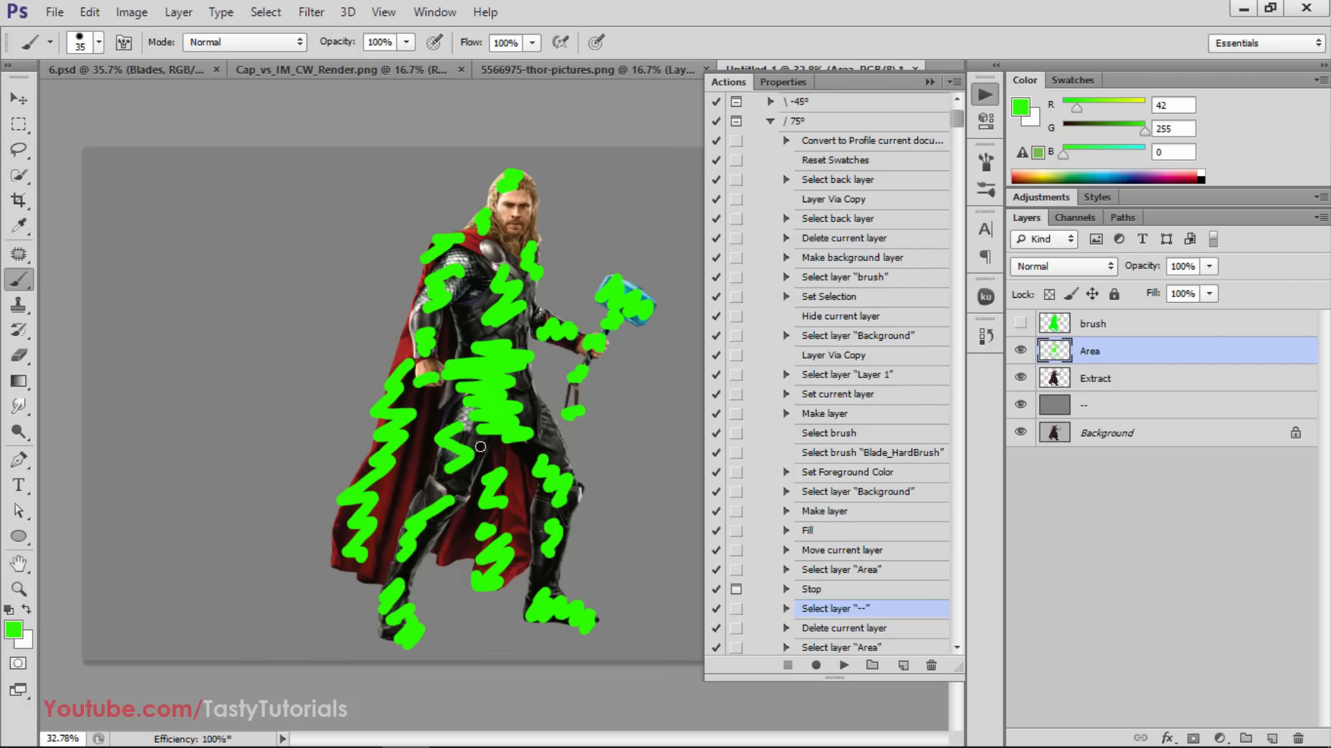
Resume the 75° action from the Select layer "--" step and continue past the glow instructions to the Threshold adjustment
click(846, 665)
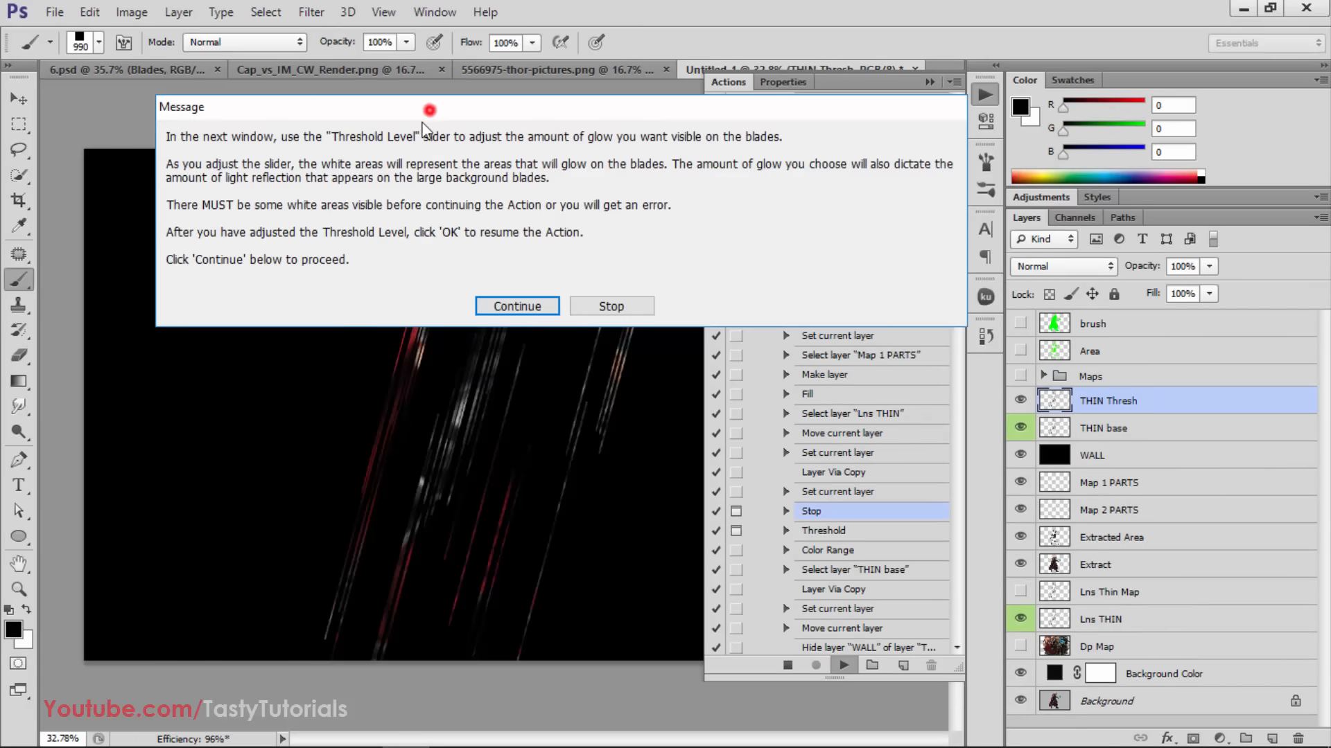
drag(424, 111, 401, 137)
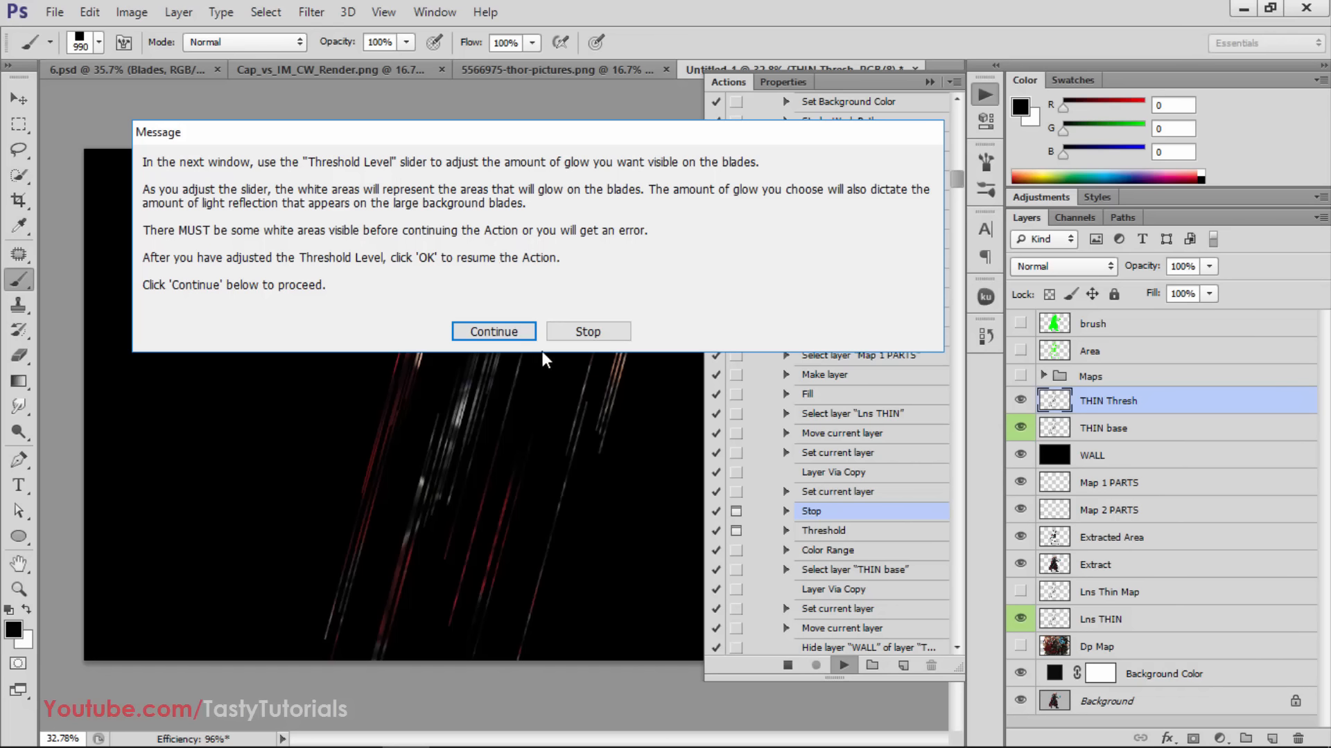
click(504, 333)
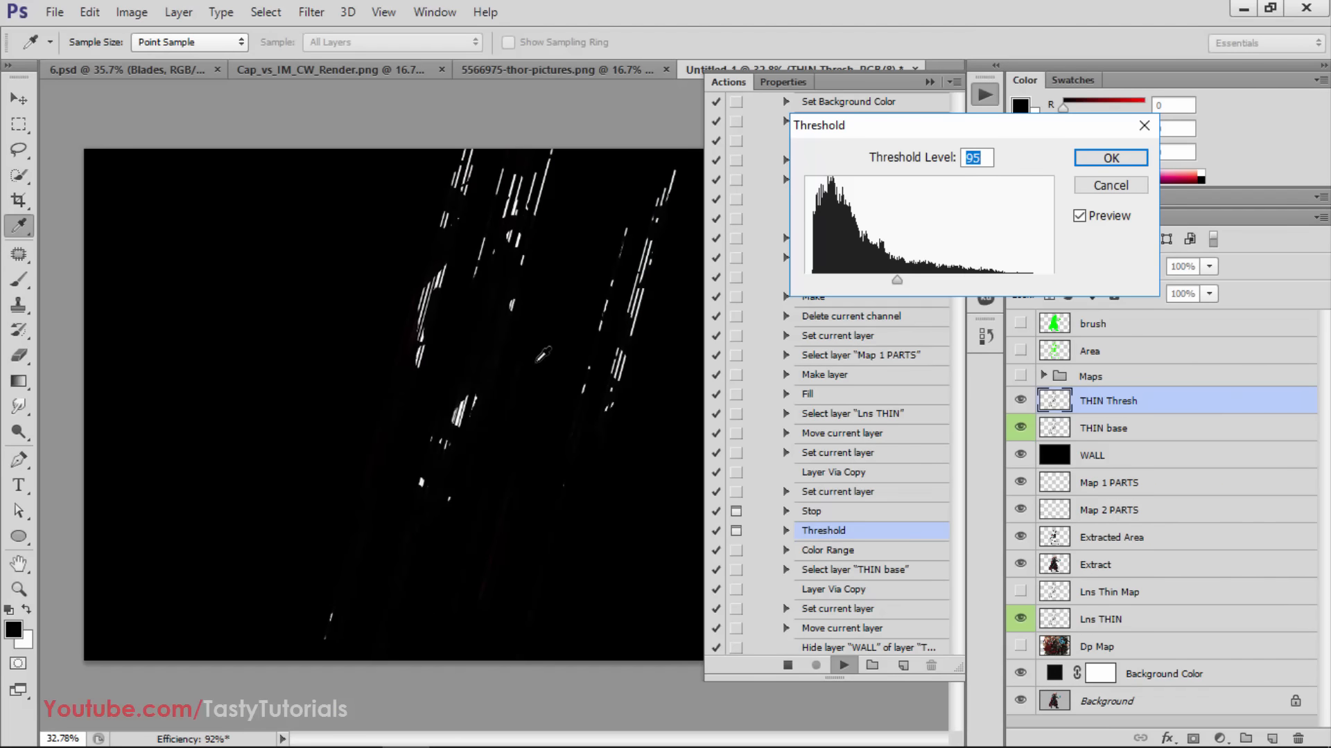
Try different glow amounts for the blades, then apply Threshold with the level set to 72
drag(860, 130, 758, 108)
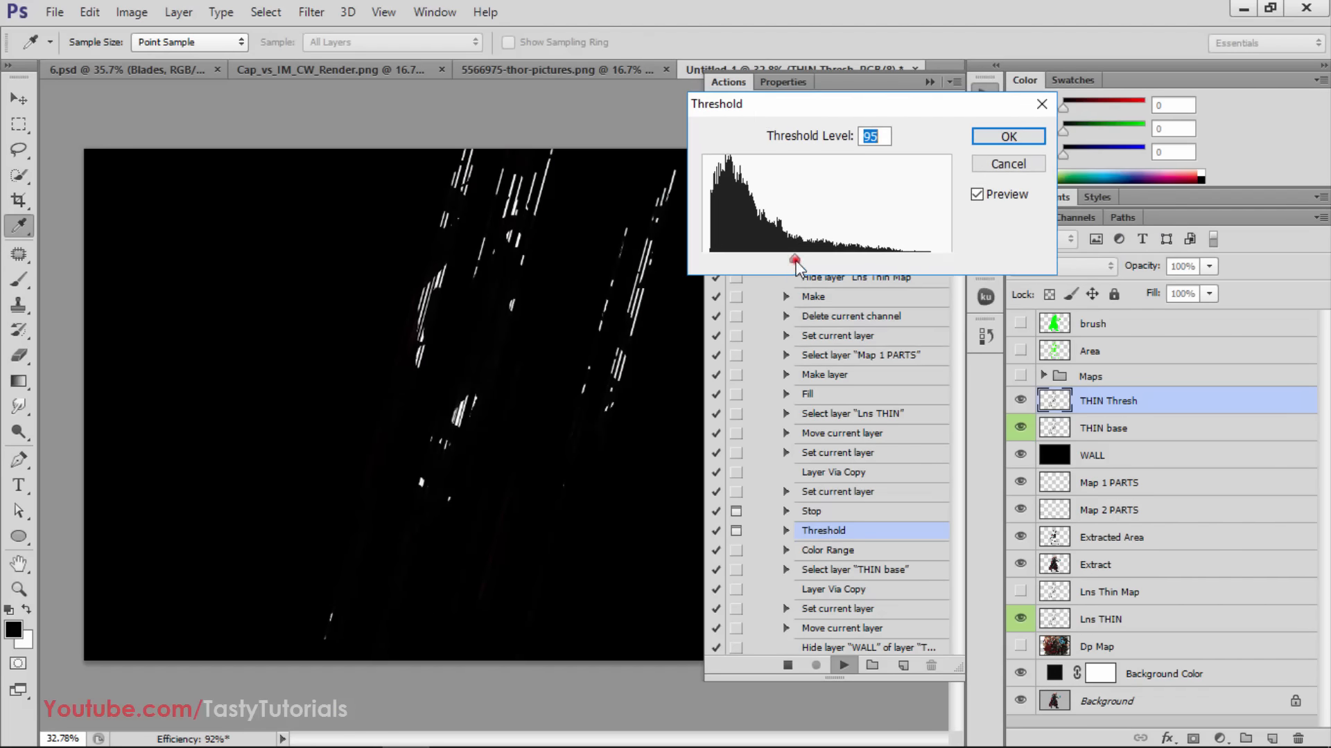
drag(794, 260, 963, 264)
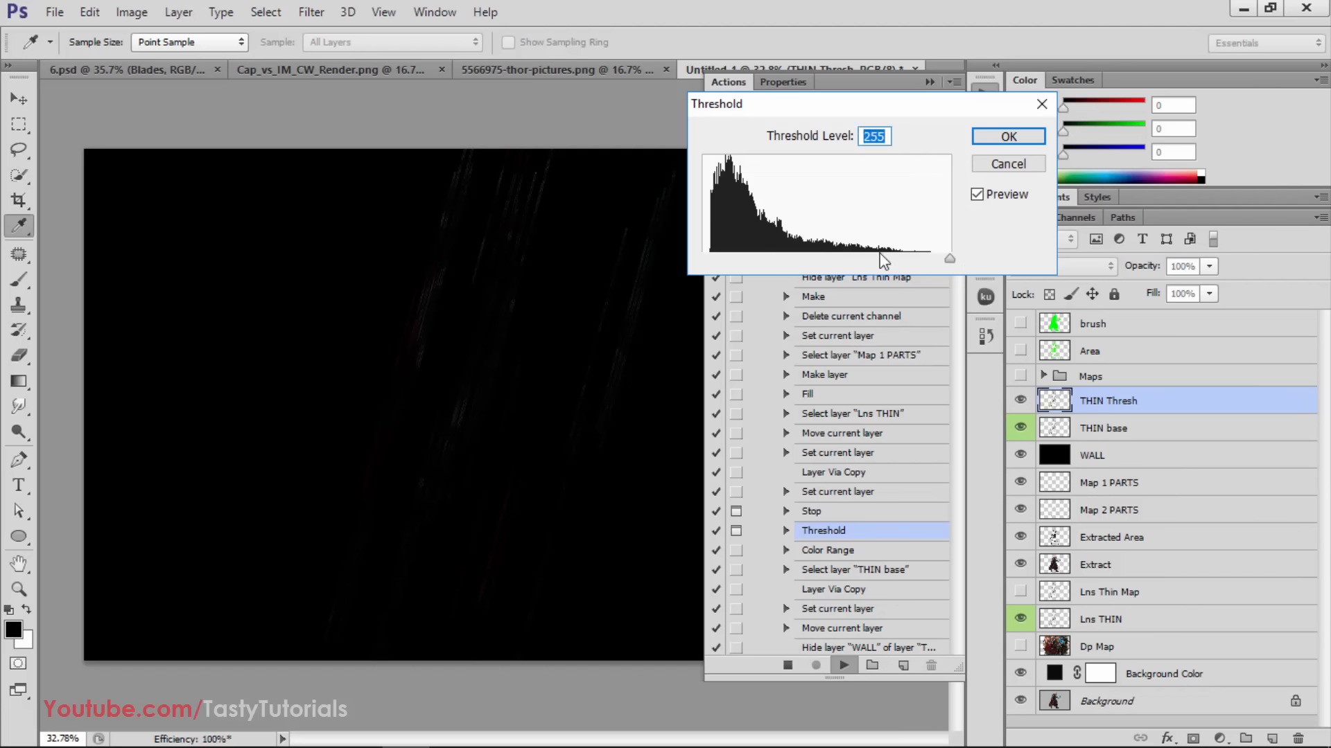
drag(840, 262, 801, 256)
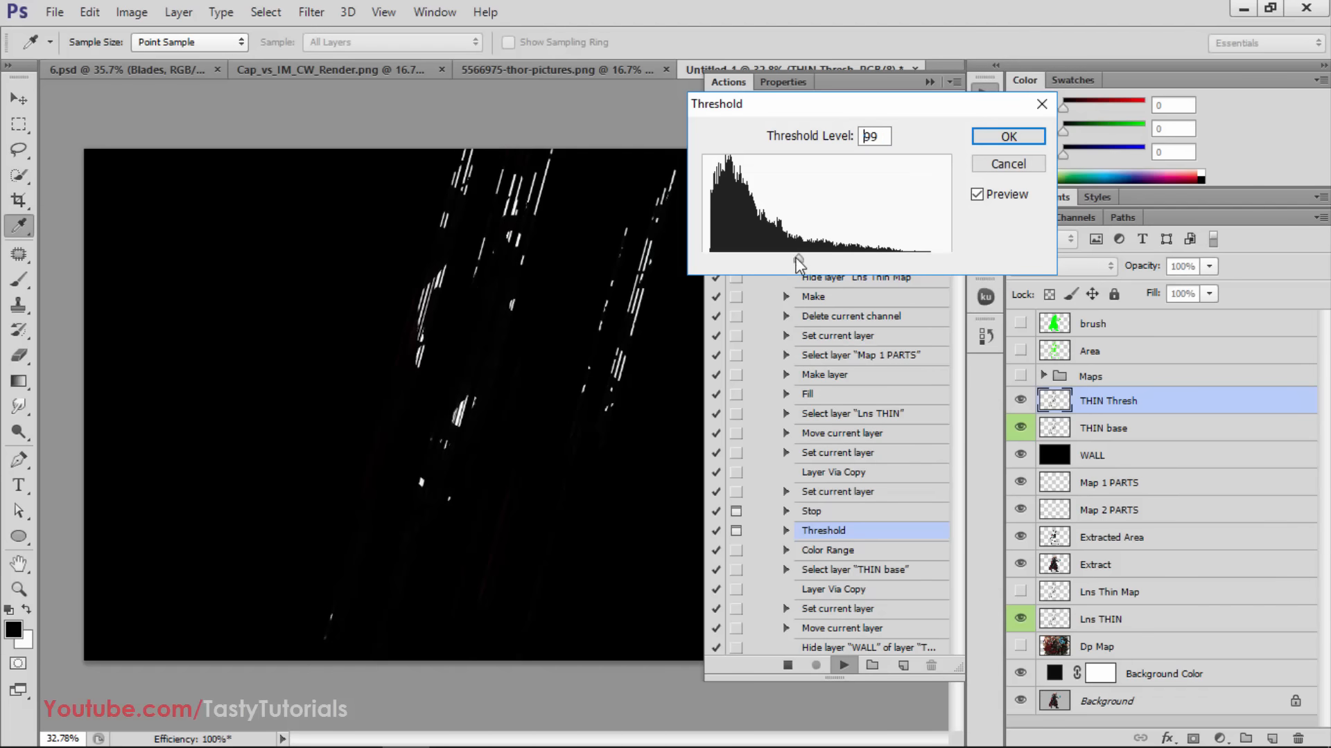
click(883, 138)
scroll(885, 140, up, 12)
scroll(885, 139, down, 4)
scroll(885, 140, down, 9)
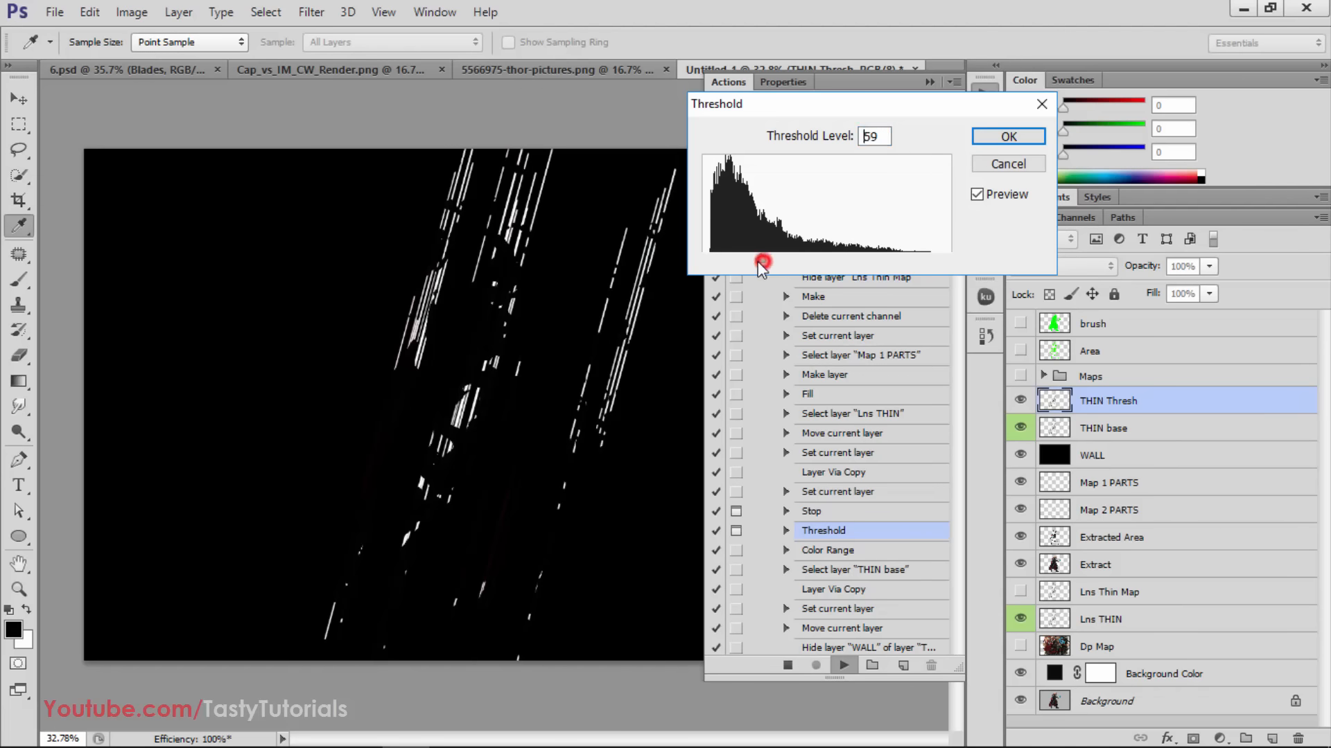
mouse_move(759, 261)
mouse_down()
mouse_move(746, 260)
mouse_move(773, 264)
mouse_up()
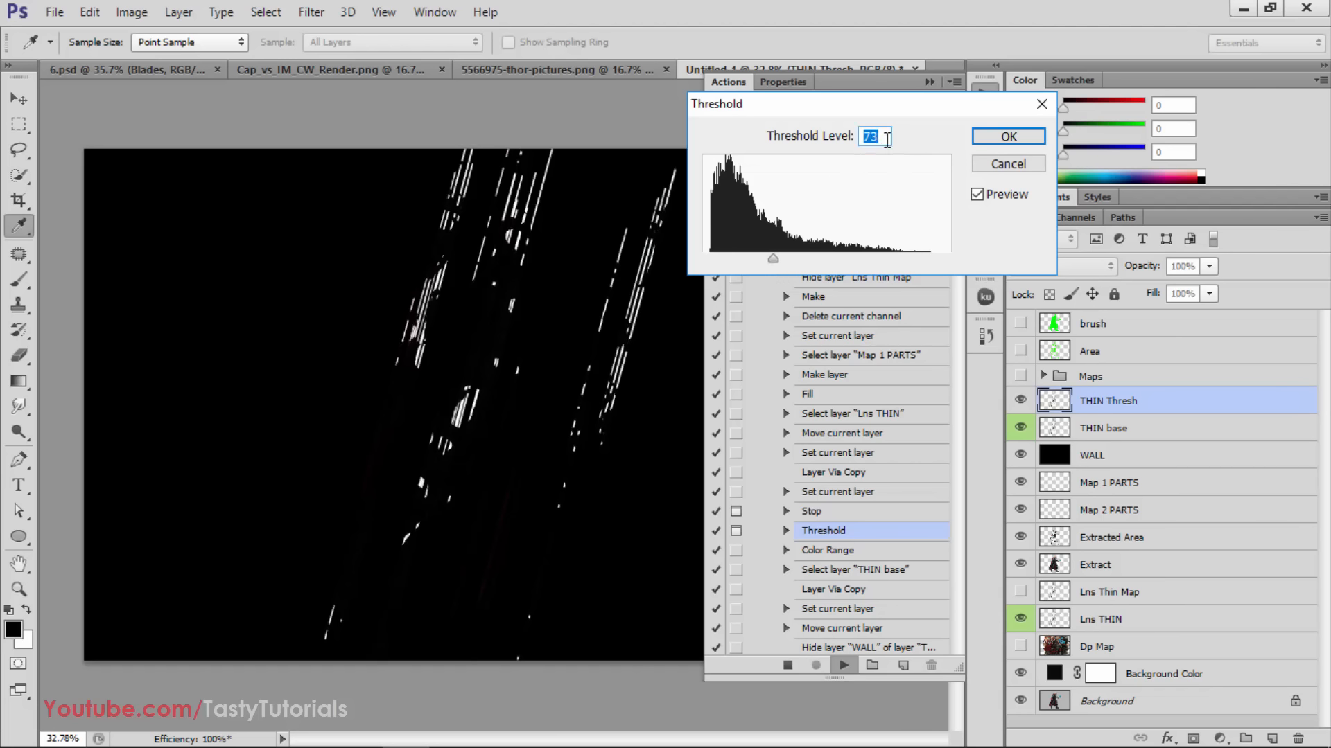
key(Down)
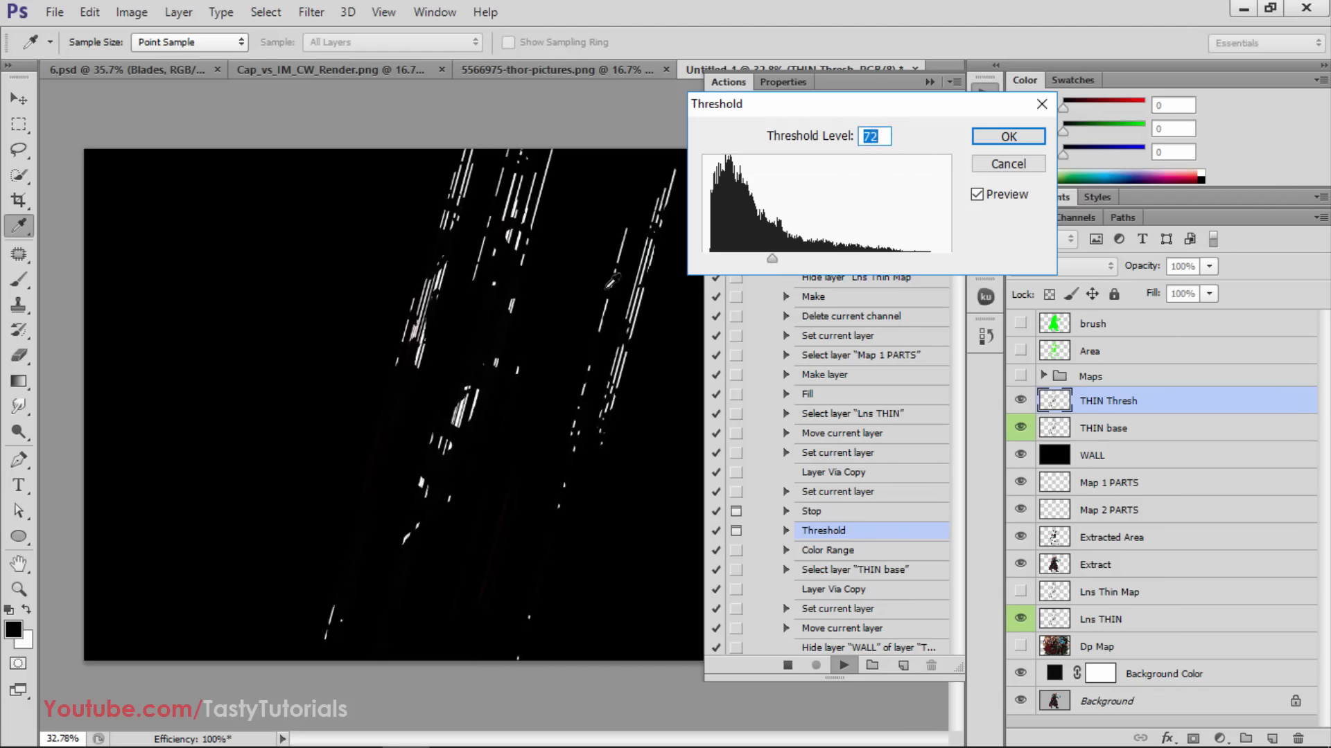
click(988, 137)
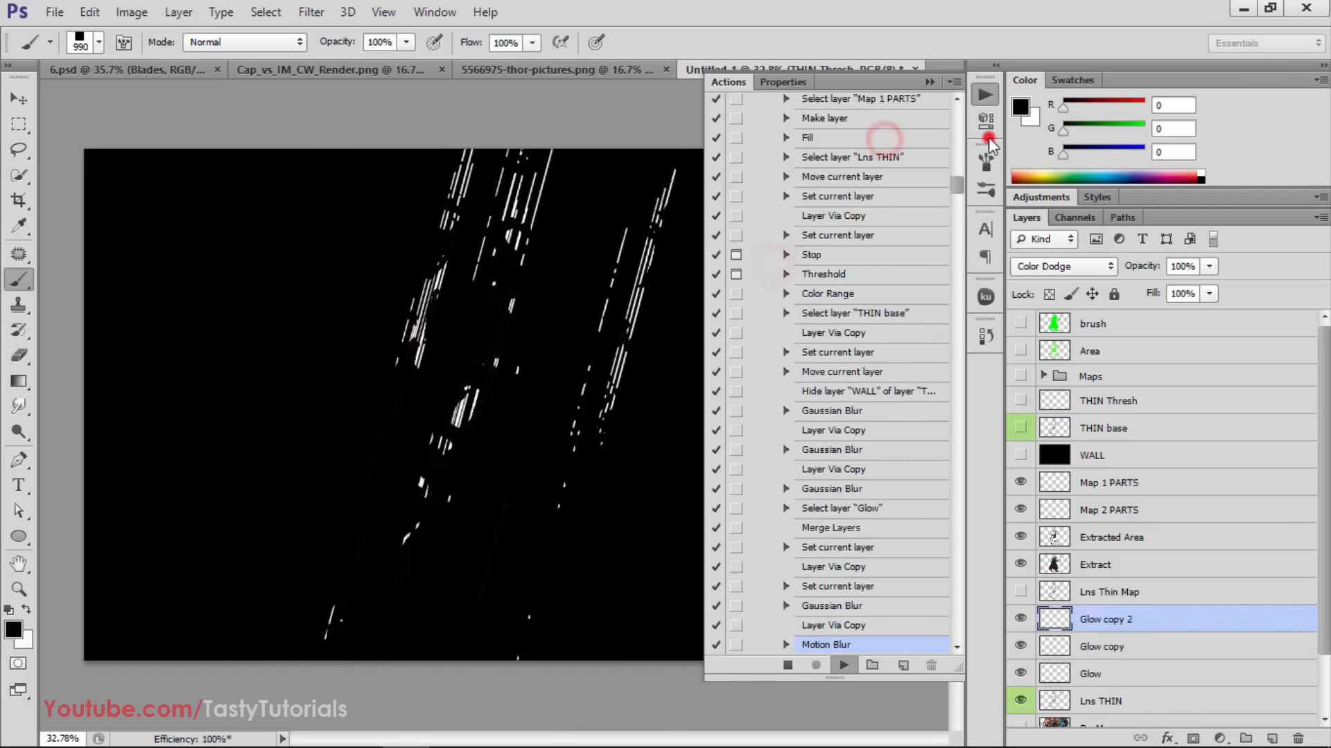
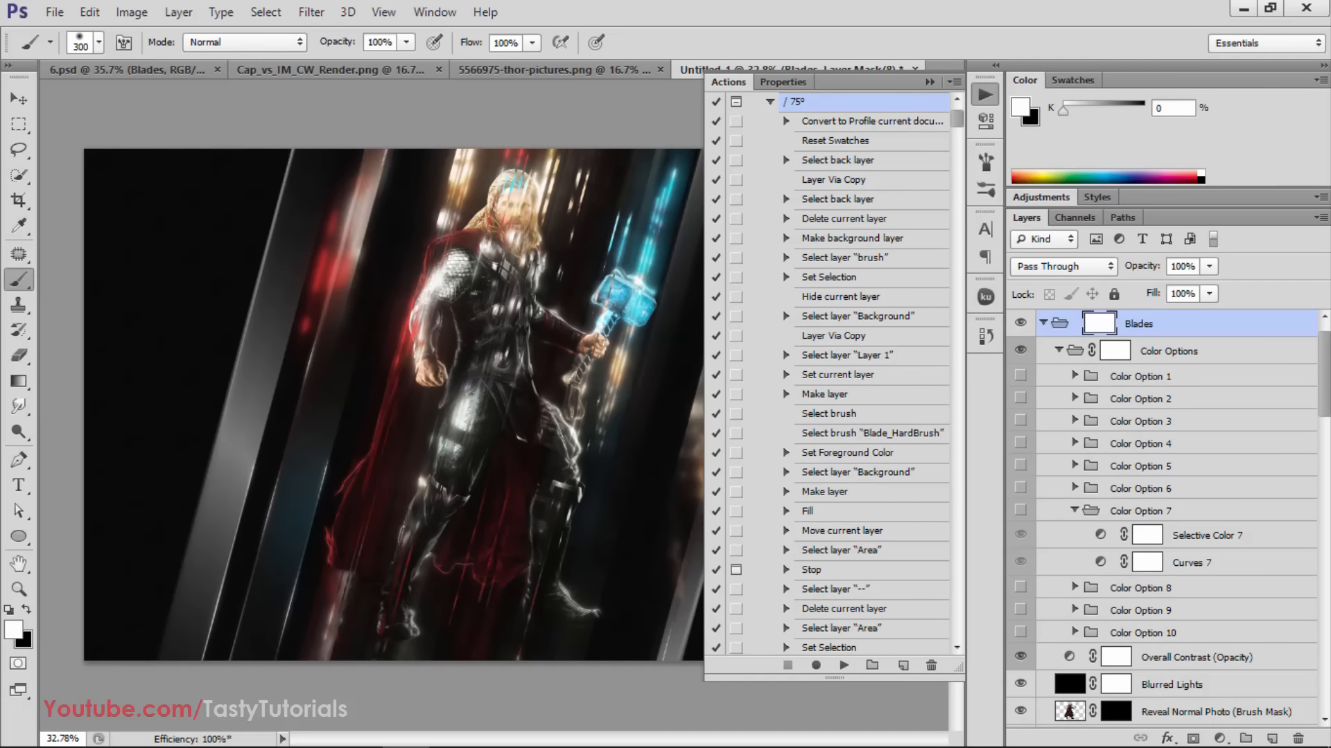
Collapse the actions list, switch to the Move tool and collapse the Color Options group inside the Blades group
click(930, 82)
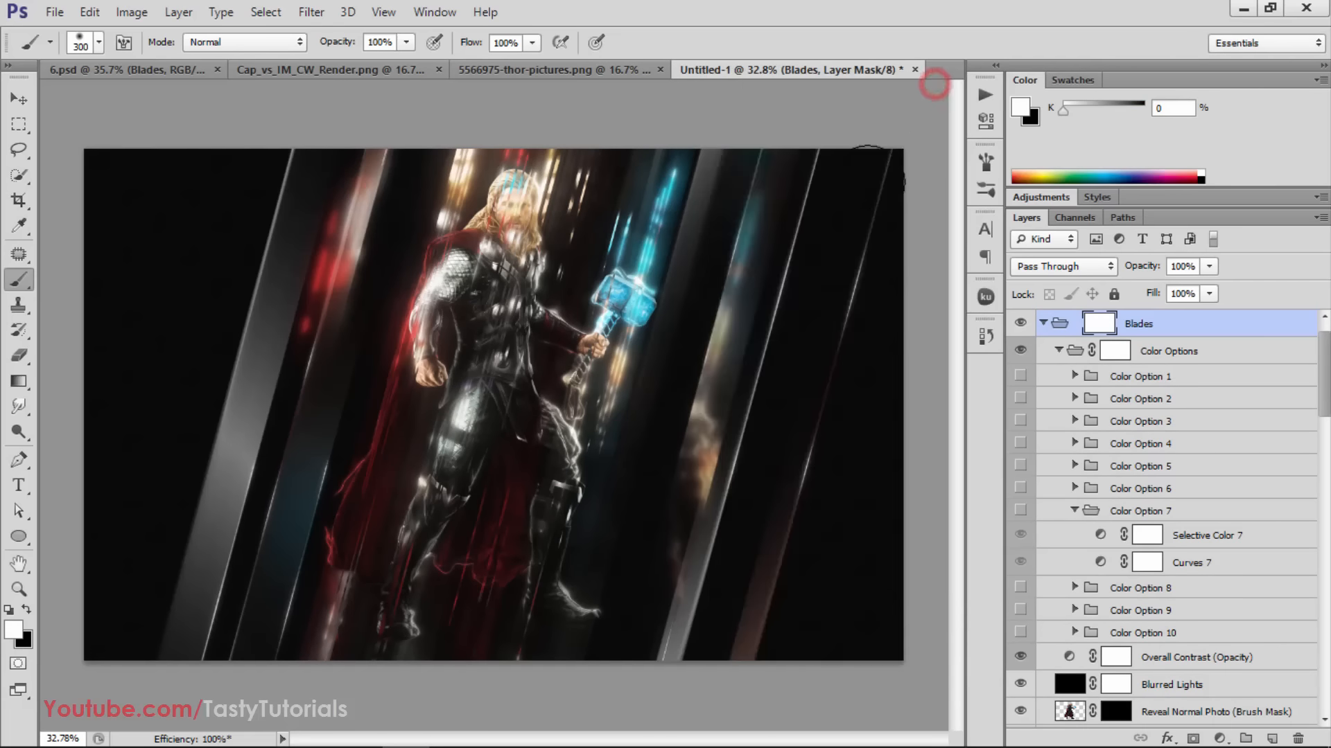
key(v)
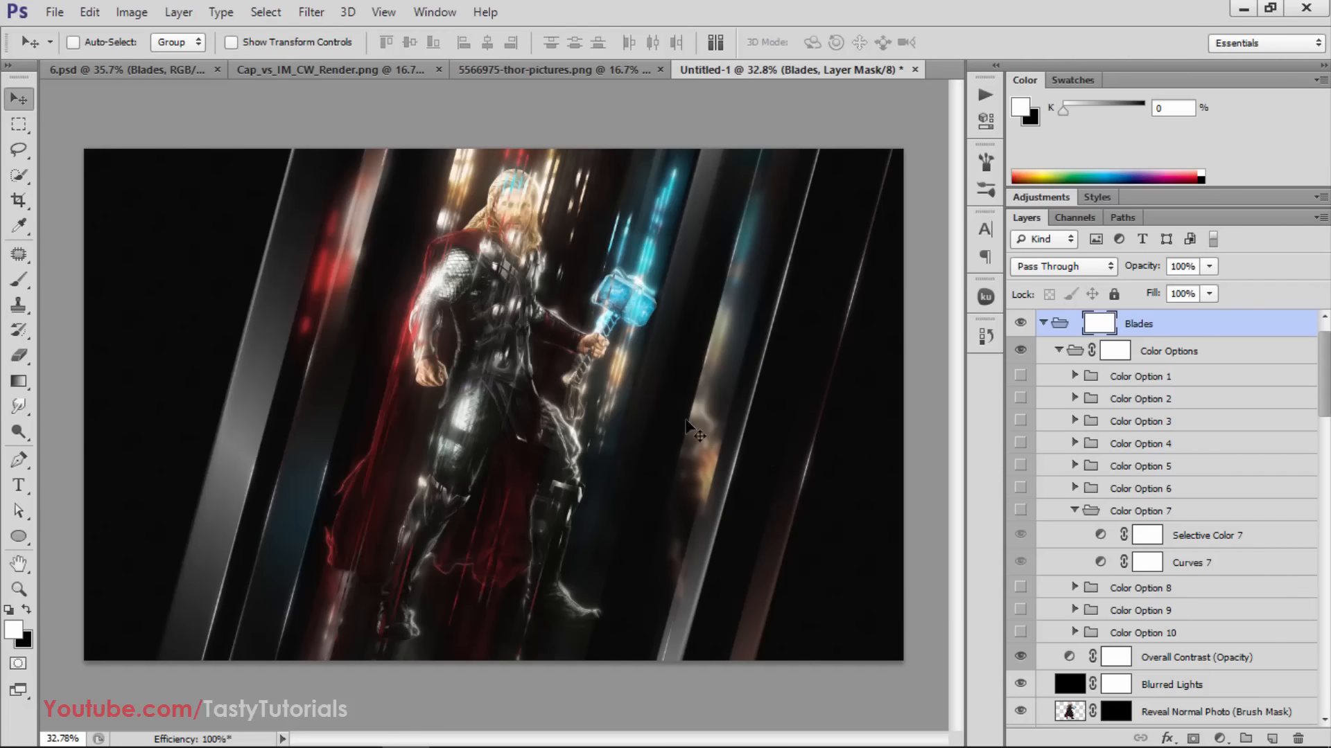
scroll(575, 374, up, 1)
scroll(575, 378, up, 1)
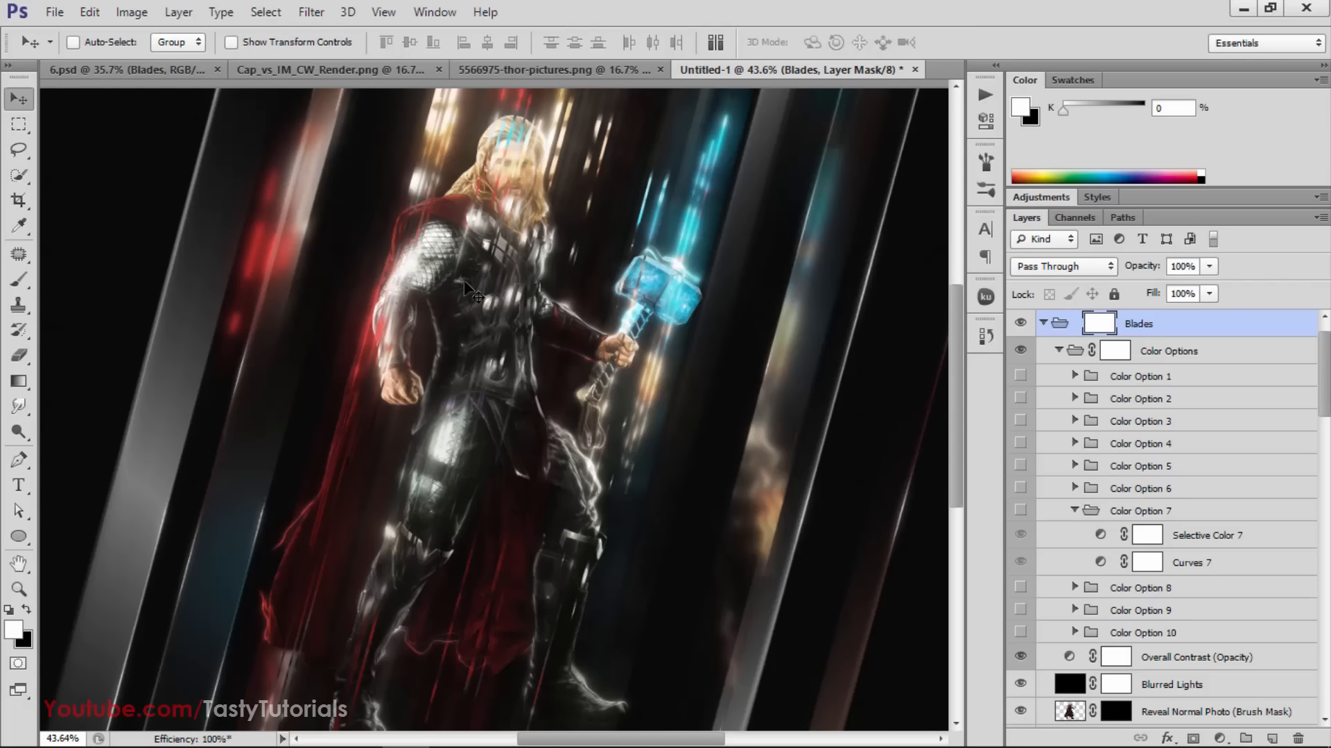
scroll(1121, 539, up, 1)
scroll(1121, 539, down, 1)
scroll(1121, 539, down, 3)
scroll(1121, 538, up, 4)
click(1057, 379)
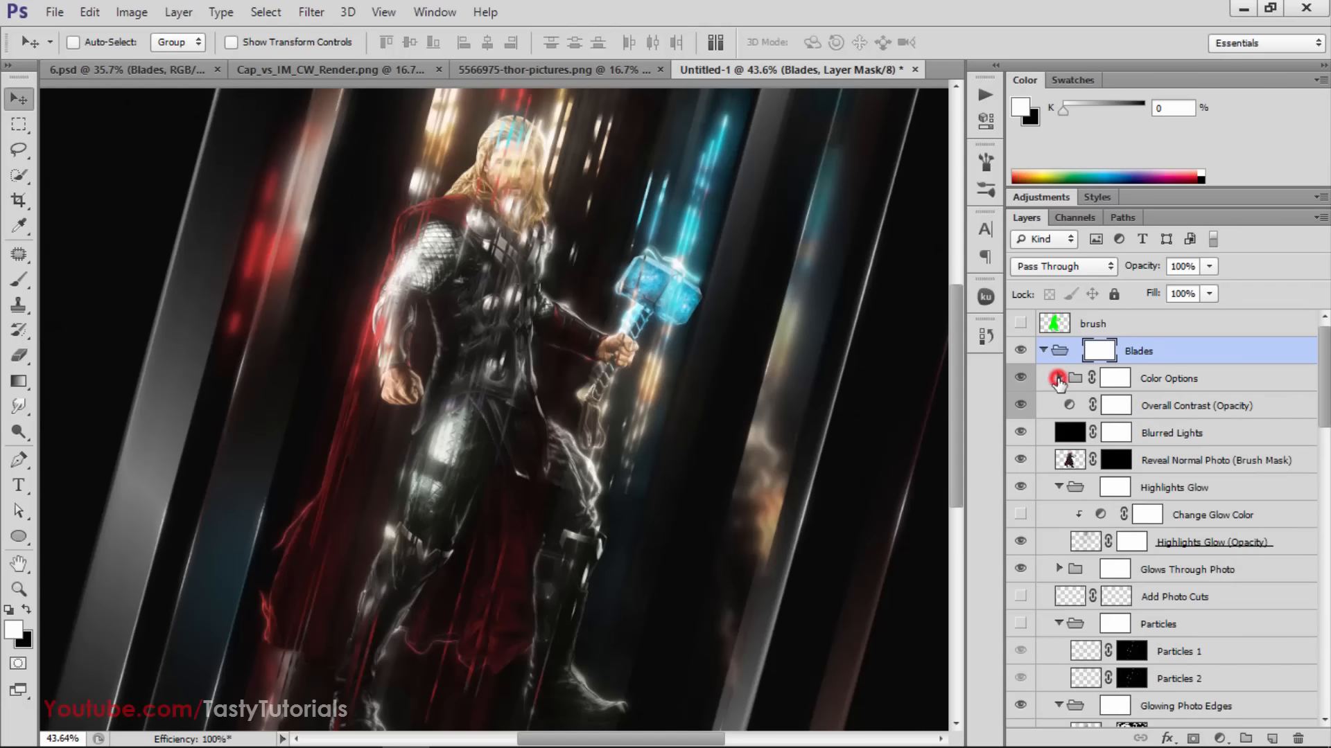
scroll(1104, 494, down, 2)
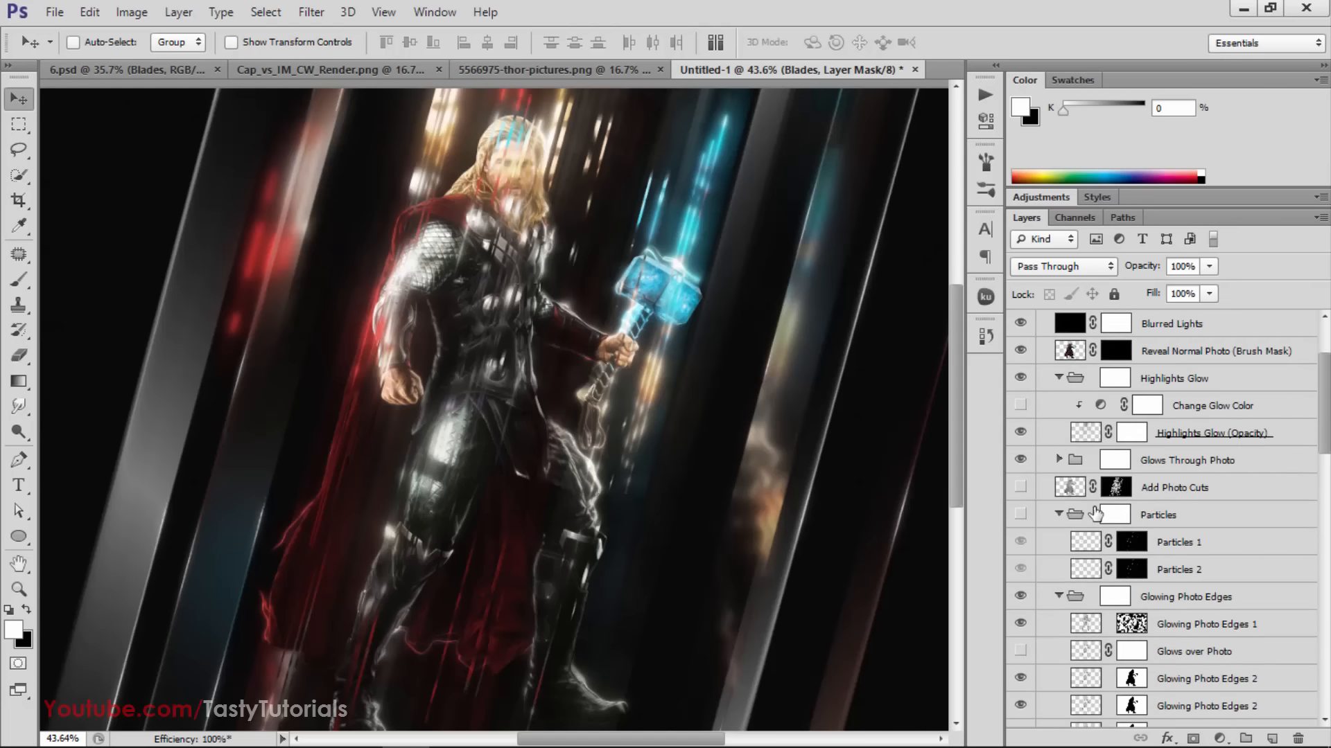
scroll(1096, 513, up, 1)
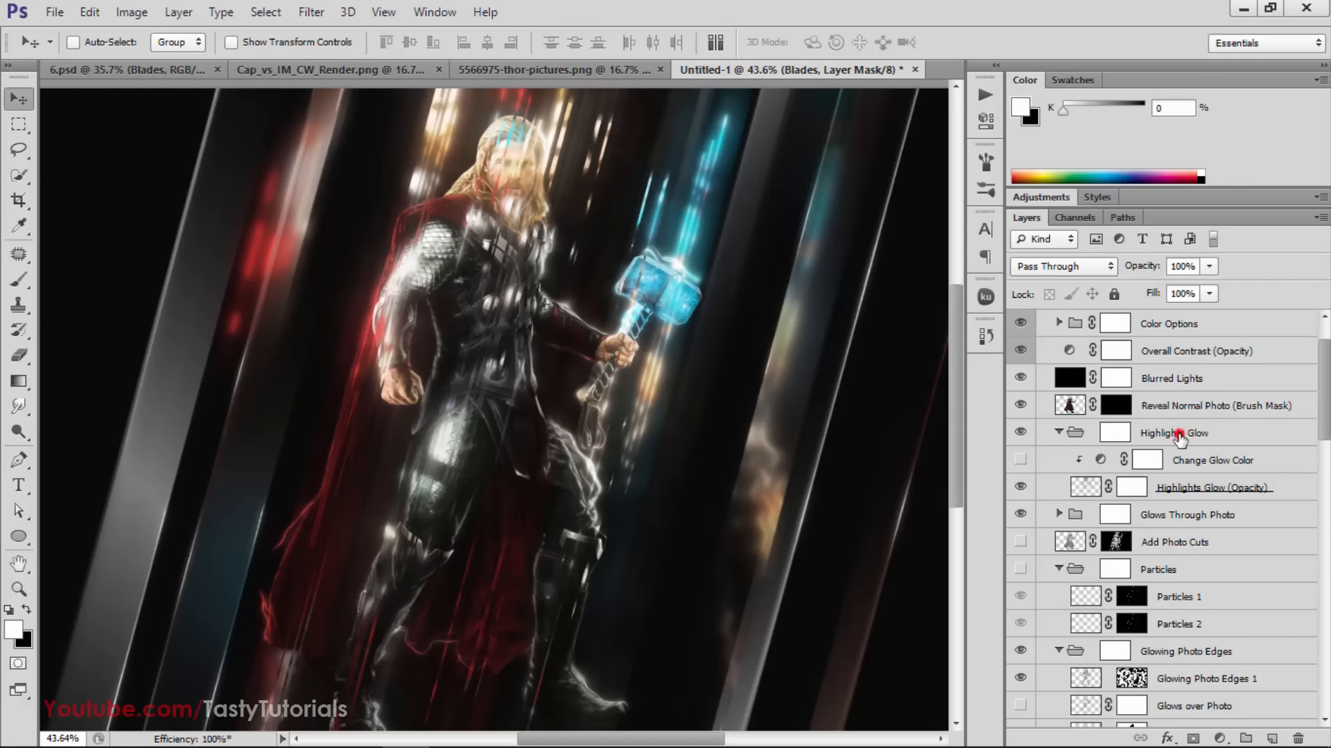
Select the Highlights Glow group and compare the image with the group hidden and shown
click(1170, 433)
click(1019, 432)
click(1018, 433)
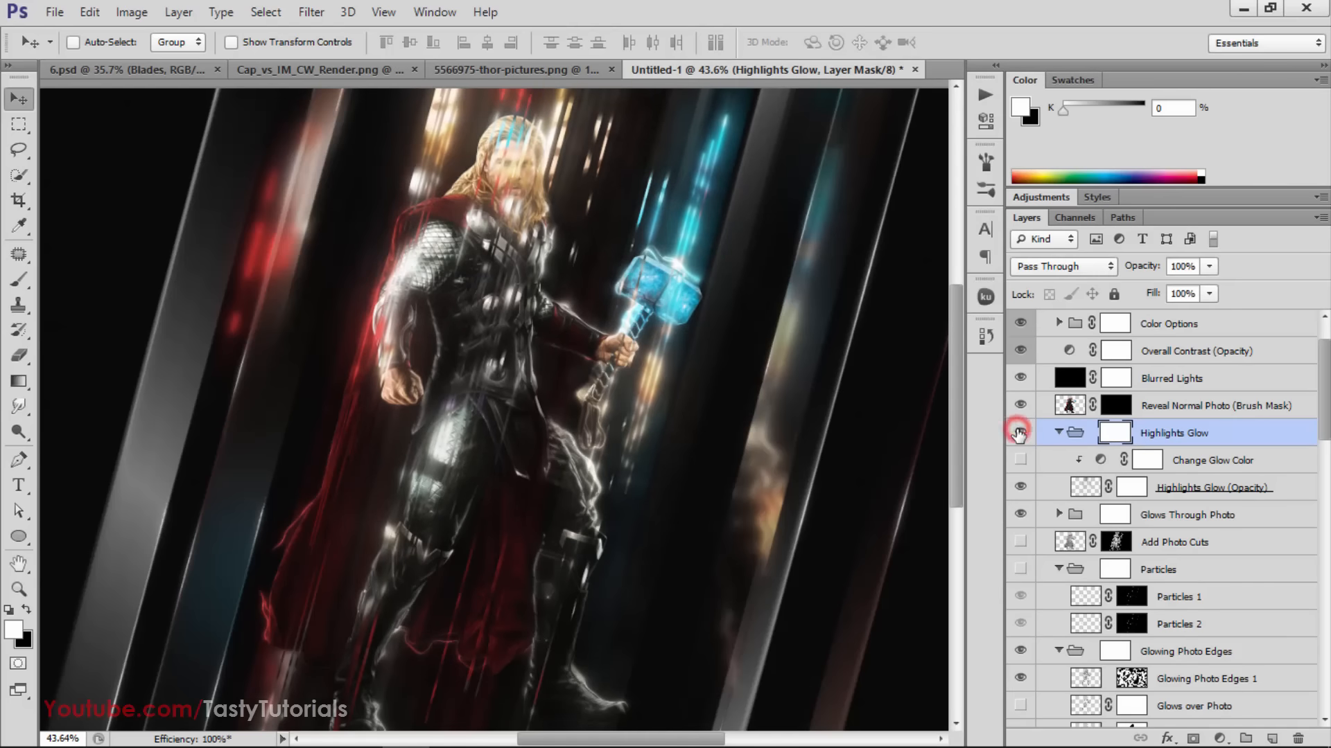
click(1019, 432)
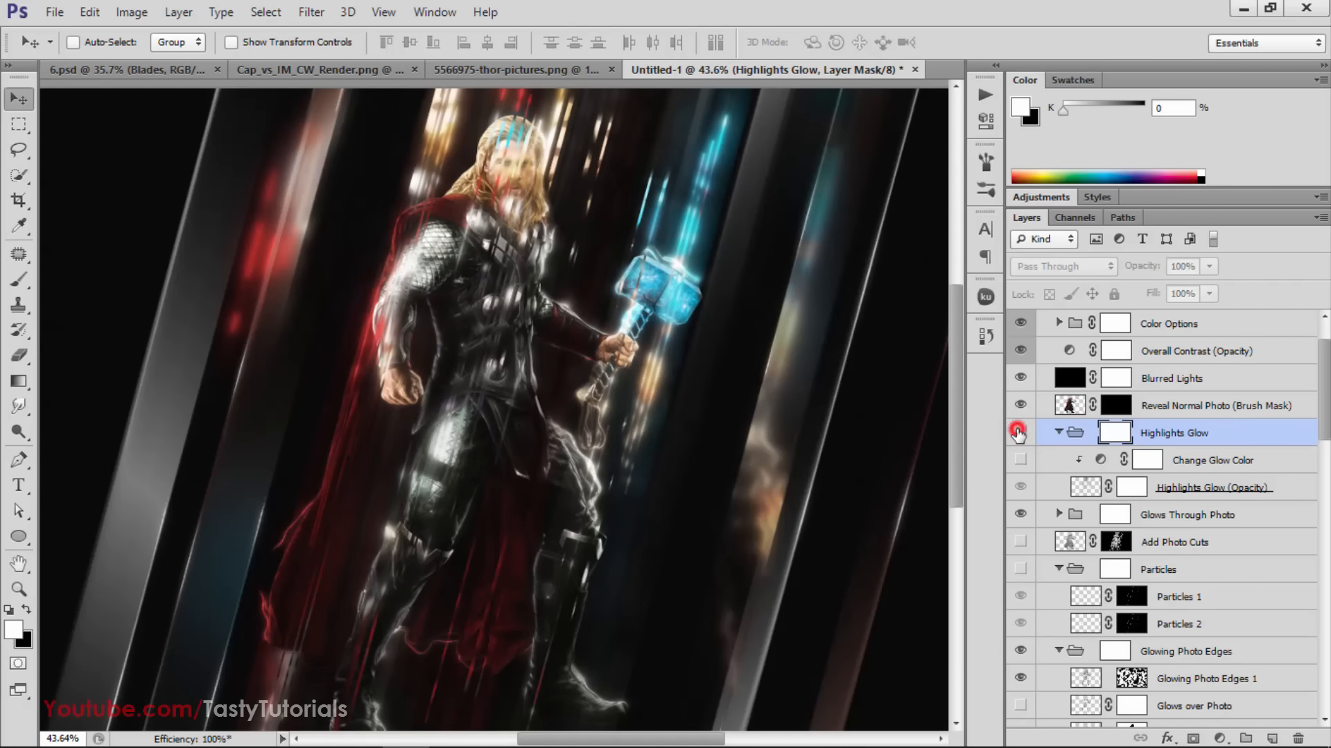
click(1019, 433)
click(1018, 432)
Turn on the Change Glow Color adjustment inside the Highlights Glow group and hide the whole group
scroll(1106, 508, down, 1)
click(1020, 405)
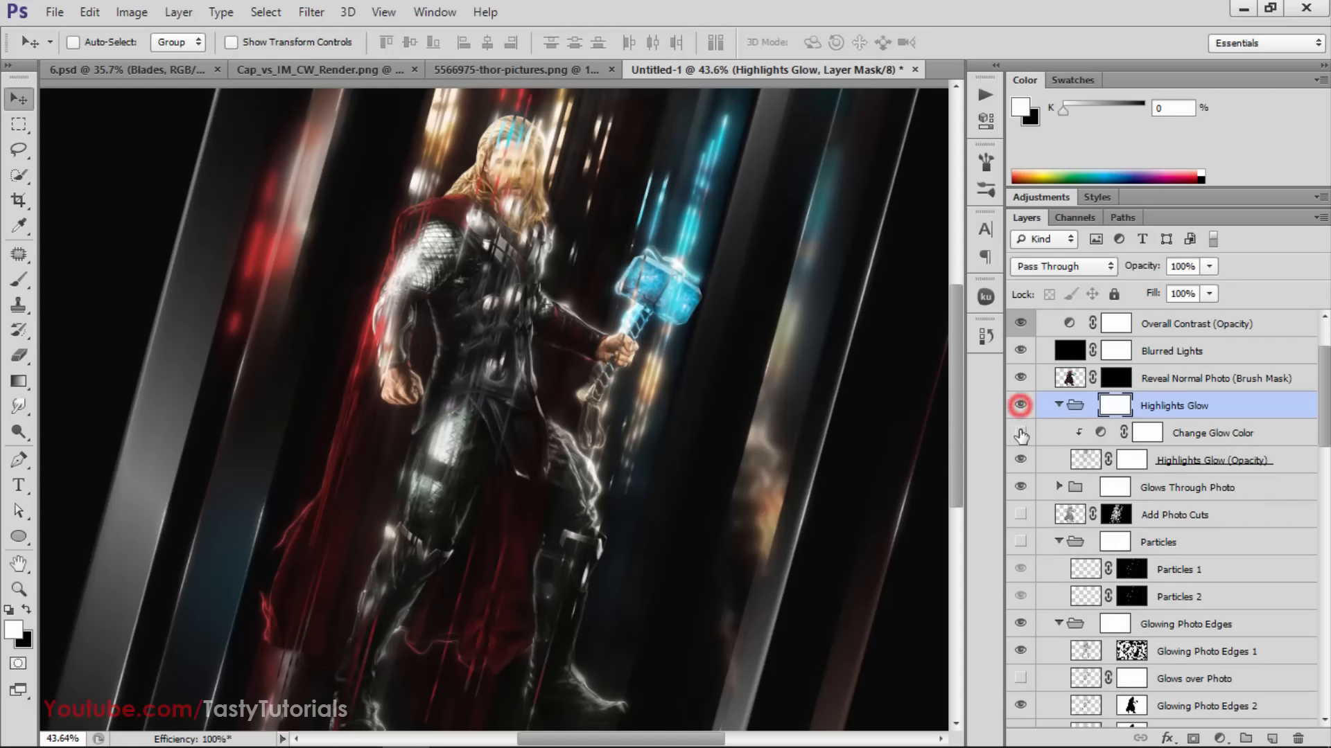
click(1020, 433)
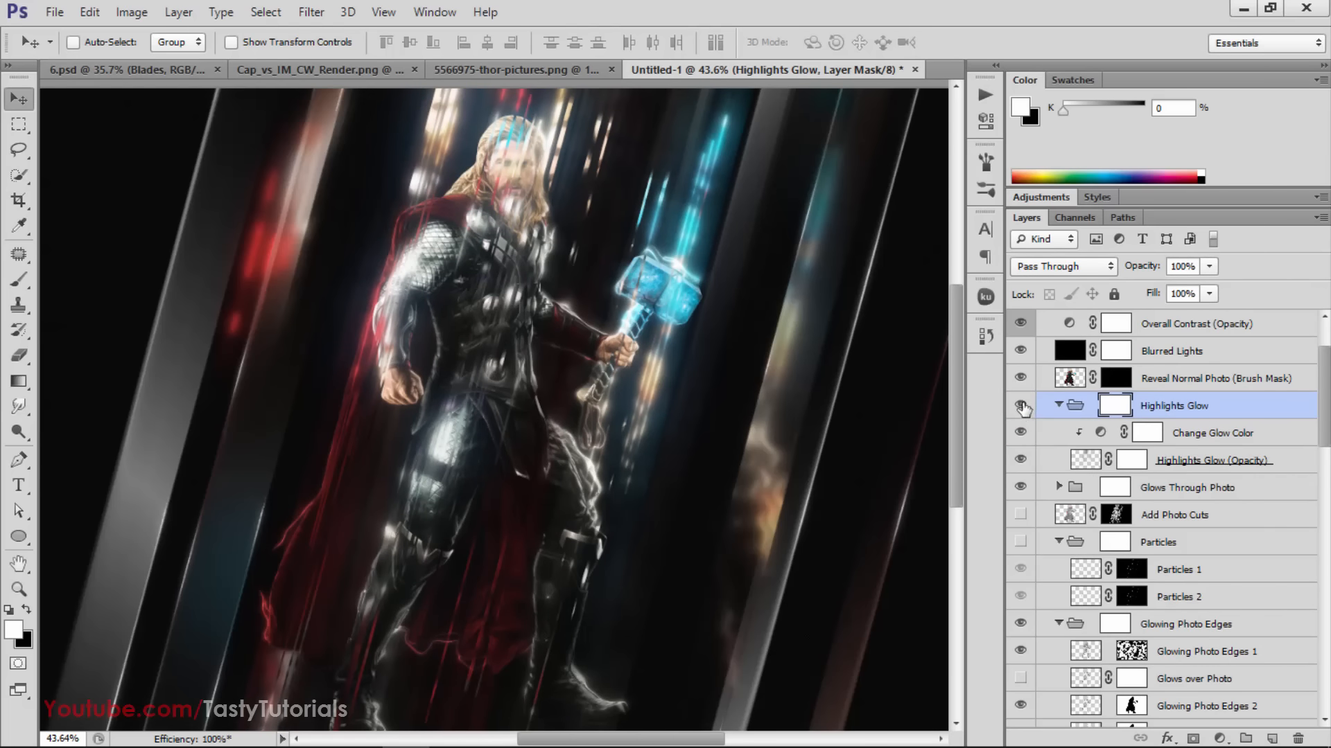
click(1020, 406)
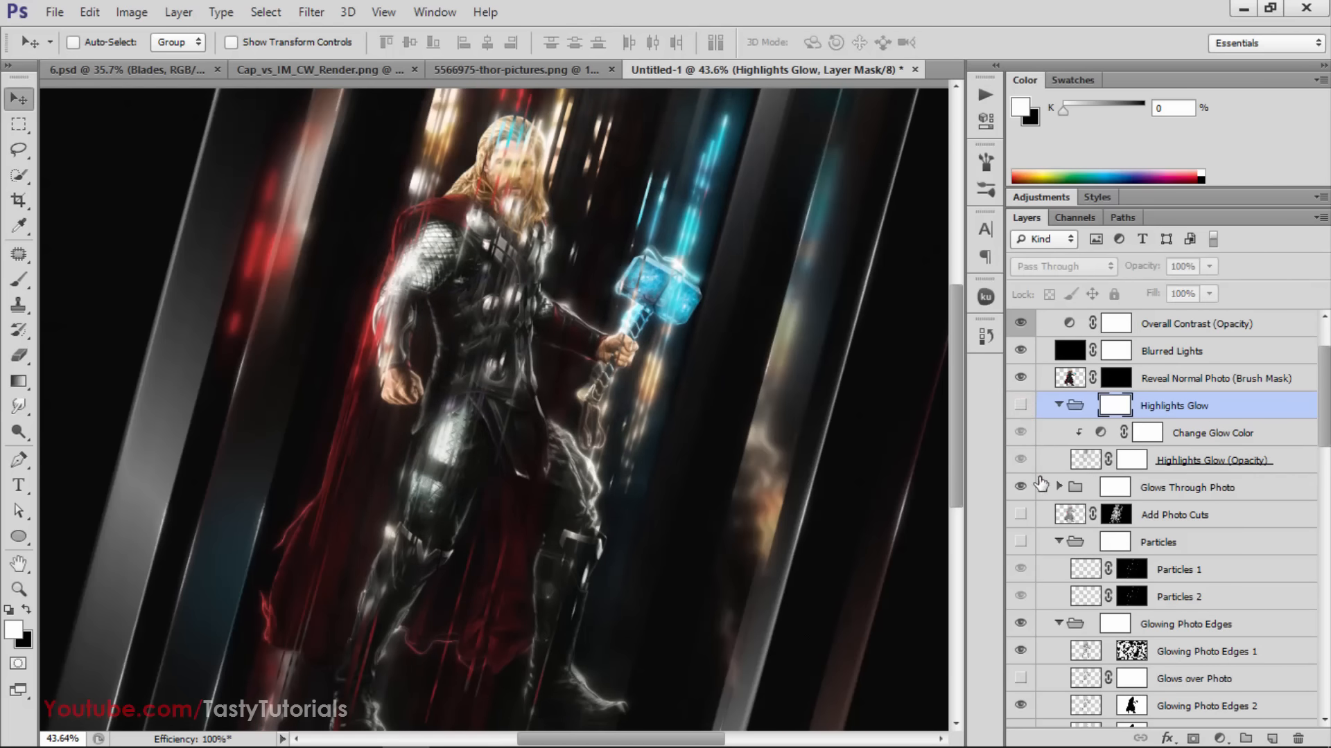
Compare the image with the Glows Through Photo group hidden and shown, leaving the group visible
scroll(1041, 483, down, 1)
click(1020, 461)
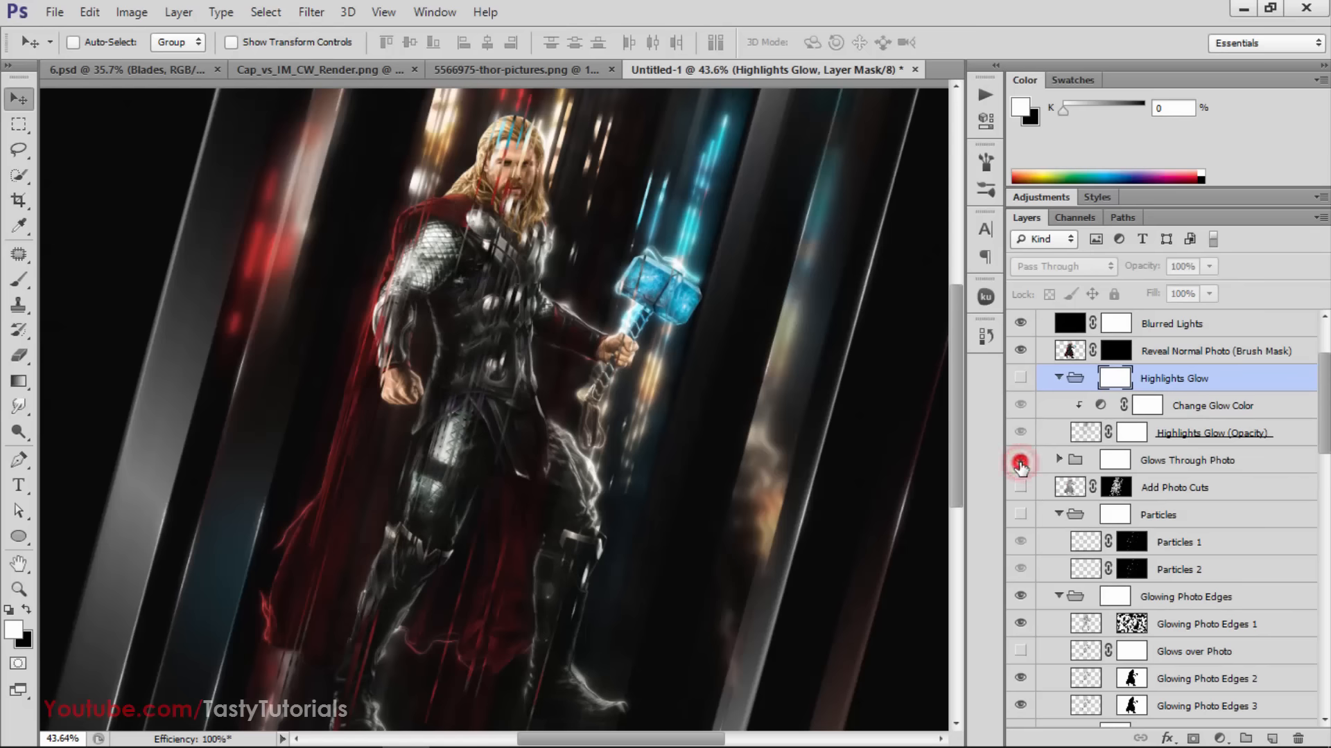
click(1020, 462)
click(1020, 461)
click(1020, 461)
click(1020, 461)
click(1020, 461)
Make the Add Photo Cuts layer visible and select it
scroll(1025, 461, down, 2)
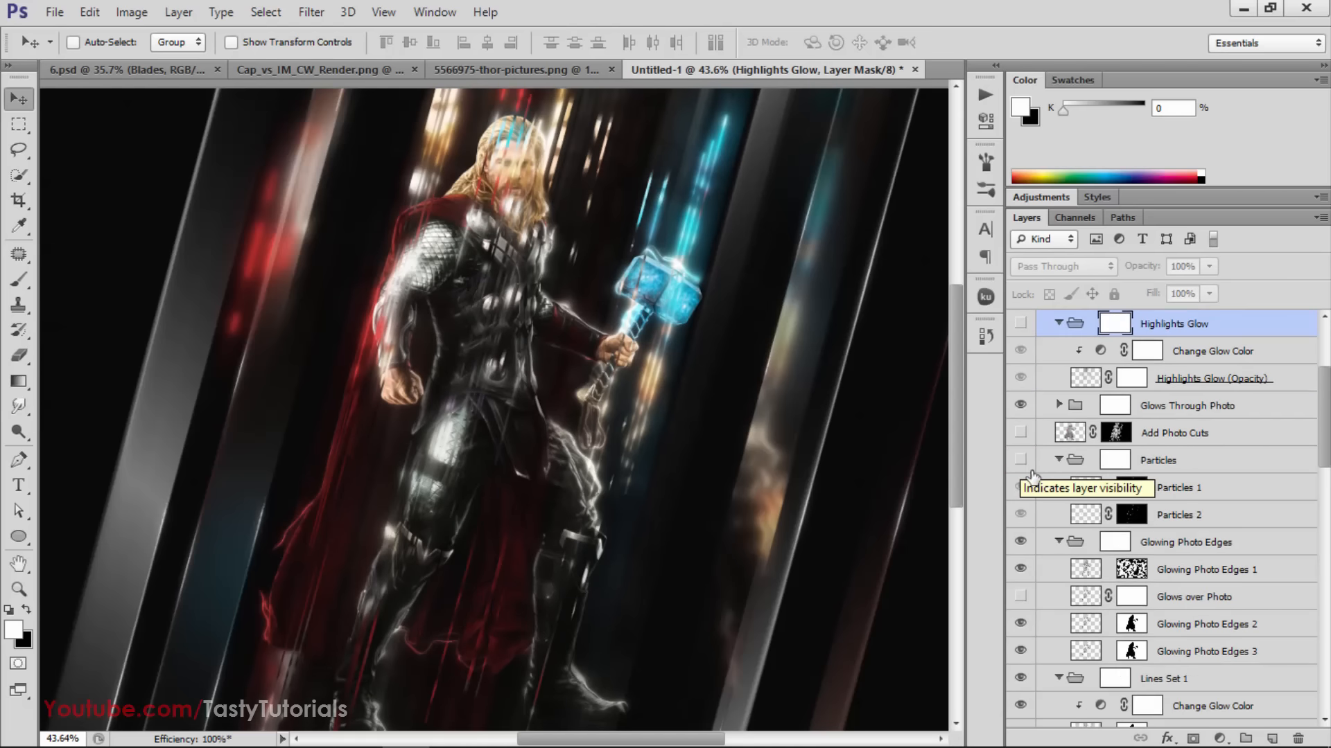
click(1021, 433)
click(1021, 433)
click(1021, 433)
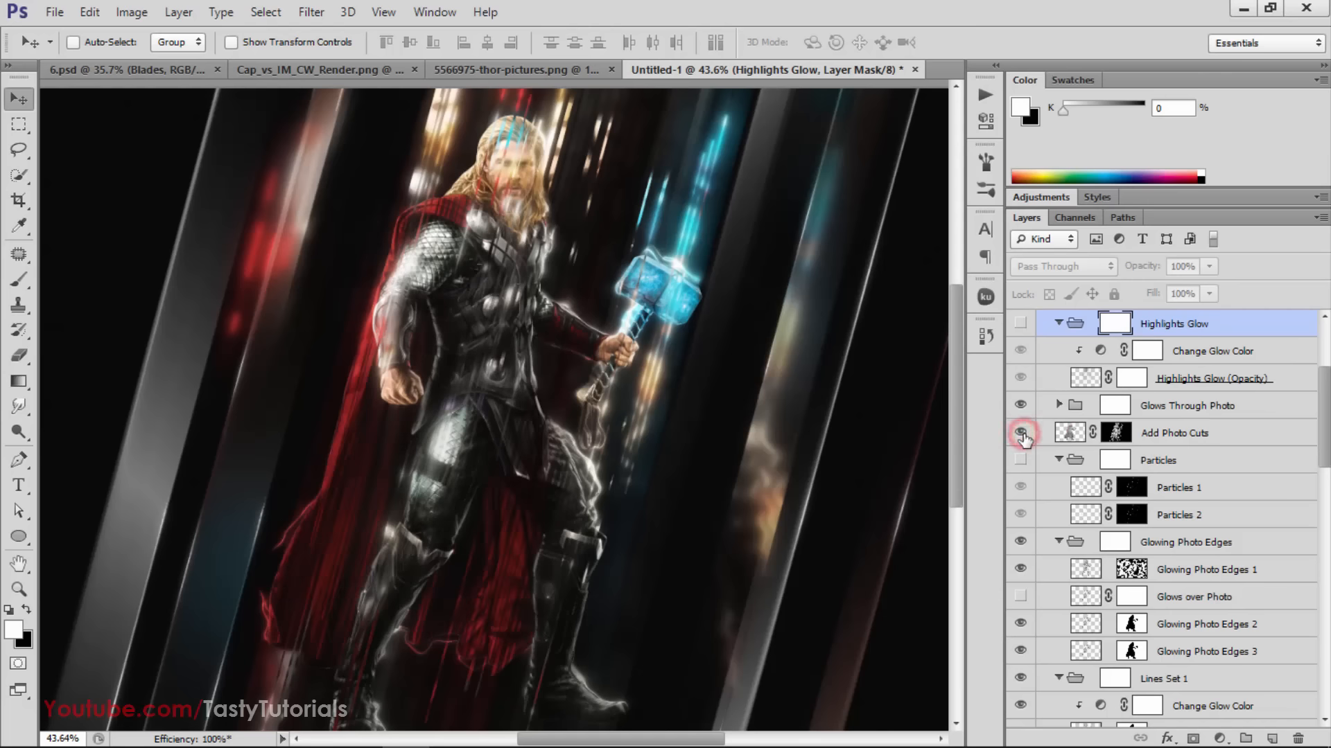
click(1021, 433)
click(1021, 434)
click(1171, 435)
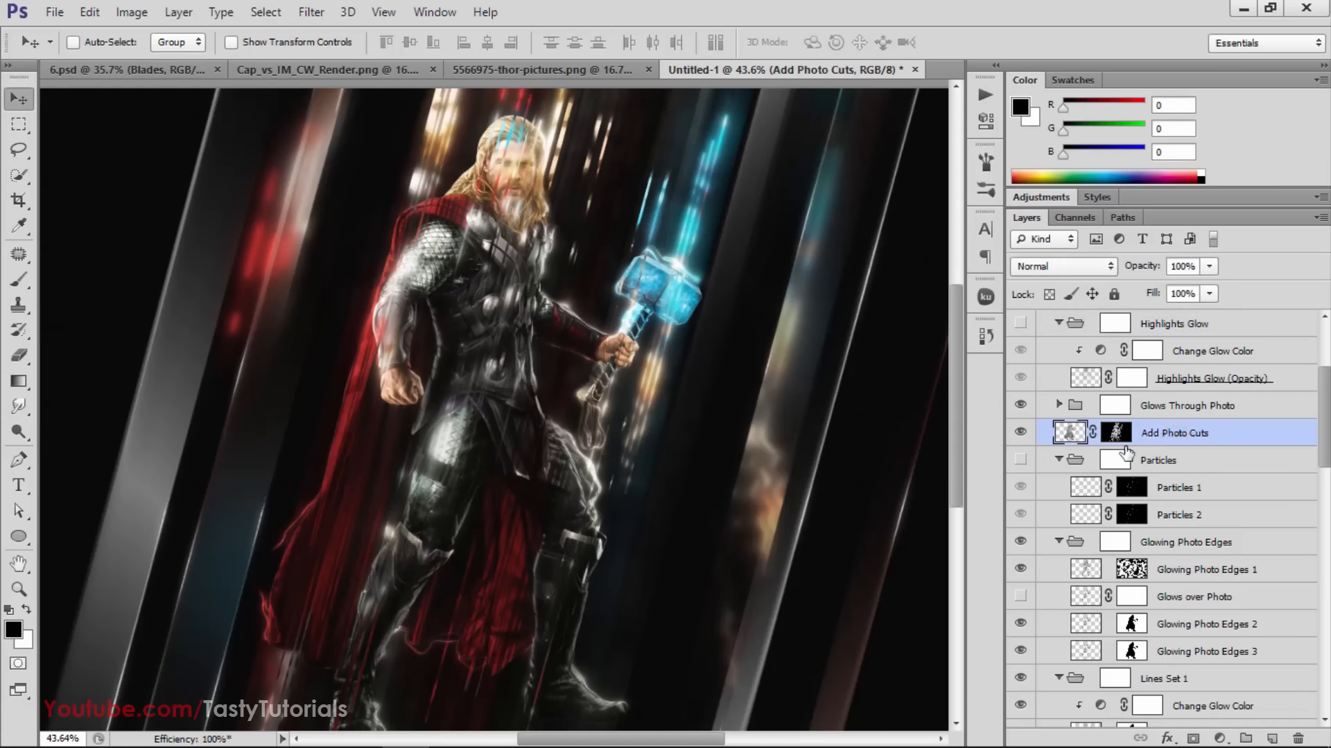
Turn on the Particles group and inspect its particles around Thor's hammer
click(1157, 461)
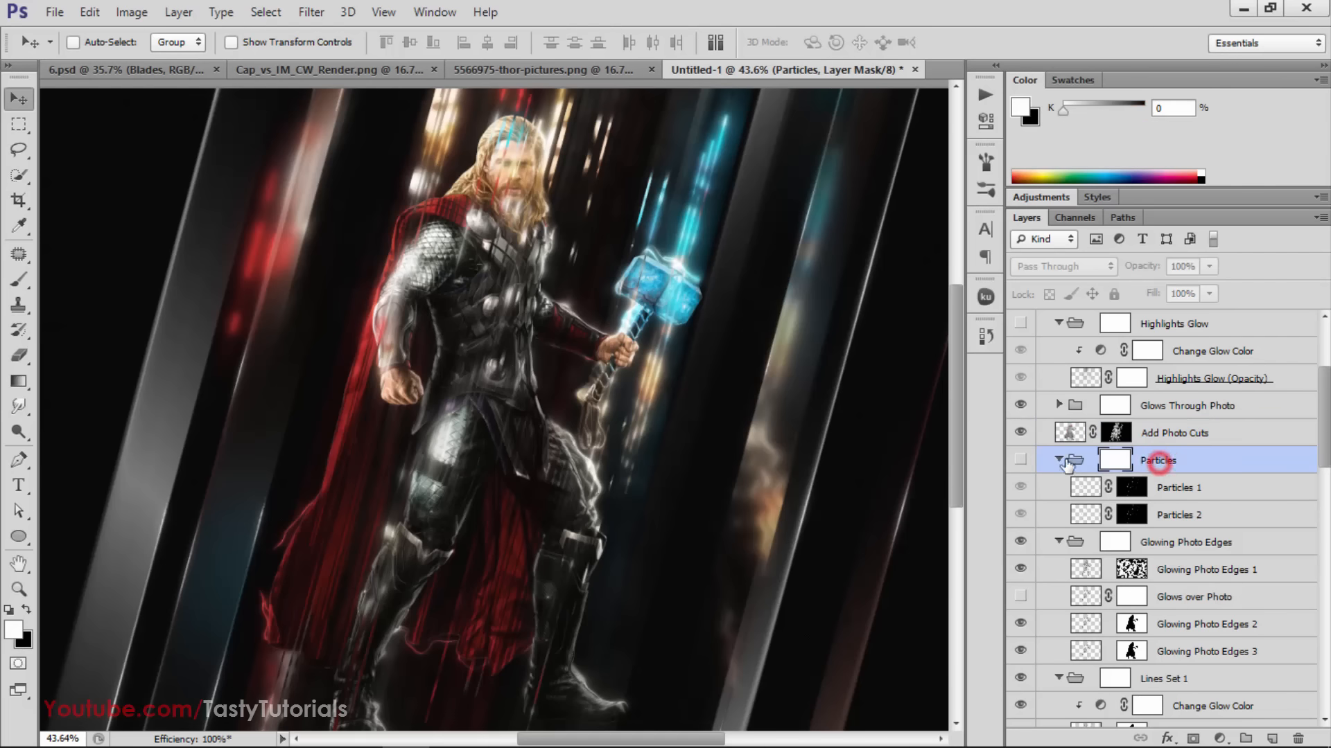
click(1020, 459)
click(1020, 460)
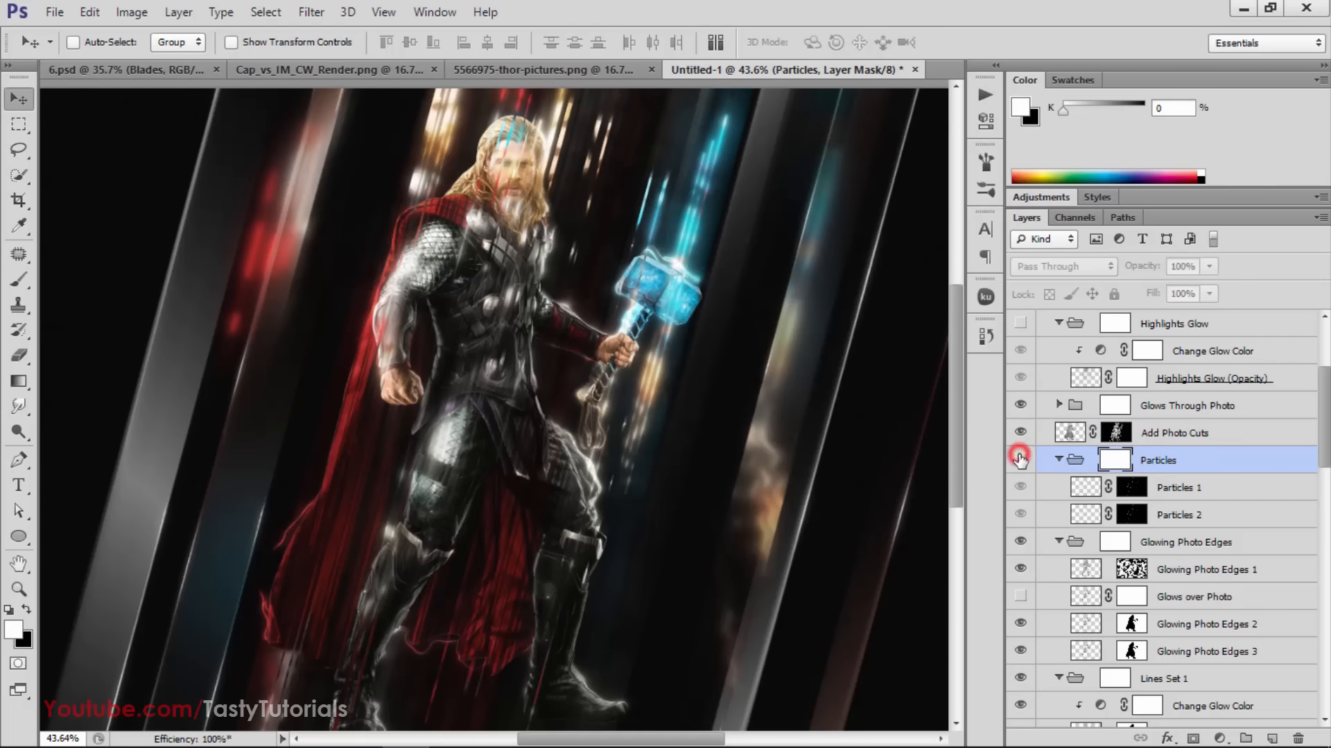
click(1021, 459)
scroll(756, 215, up, 5)
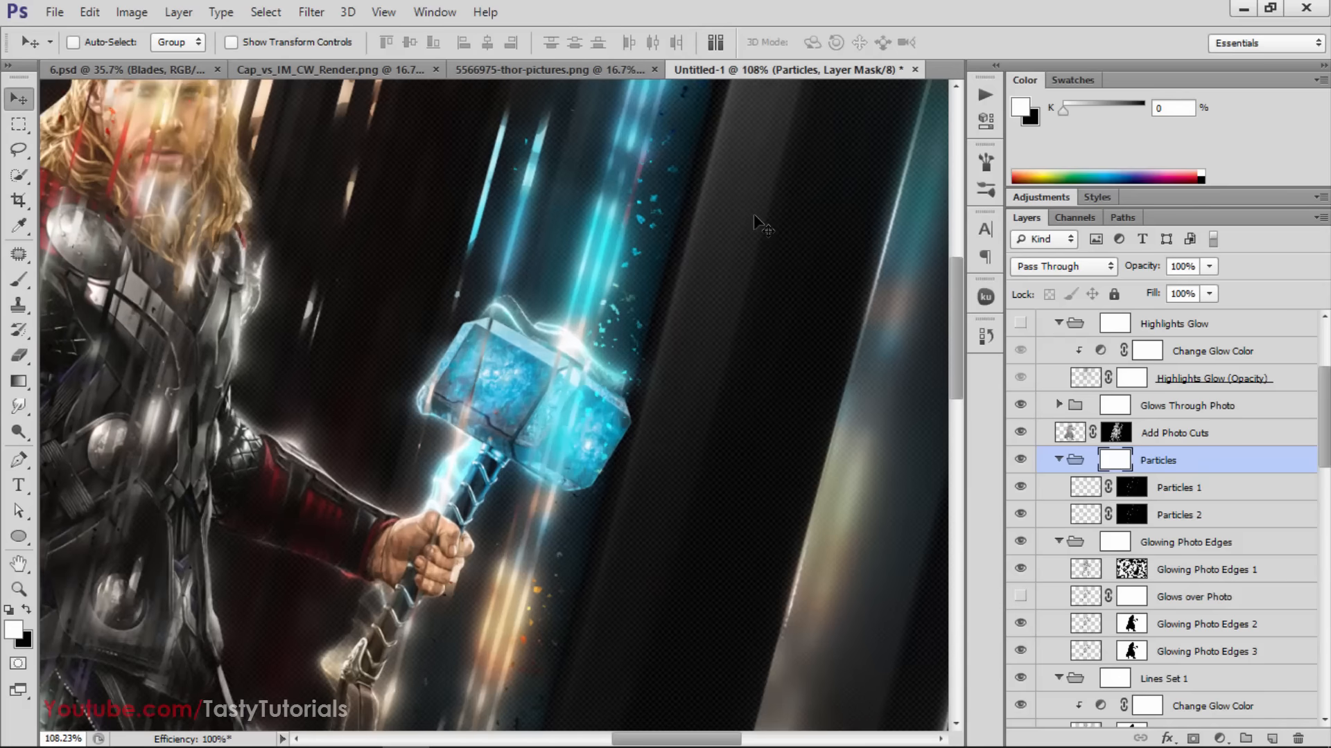
scroll(554, 388, down, 2)
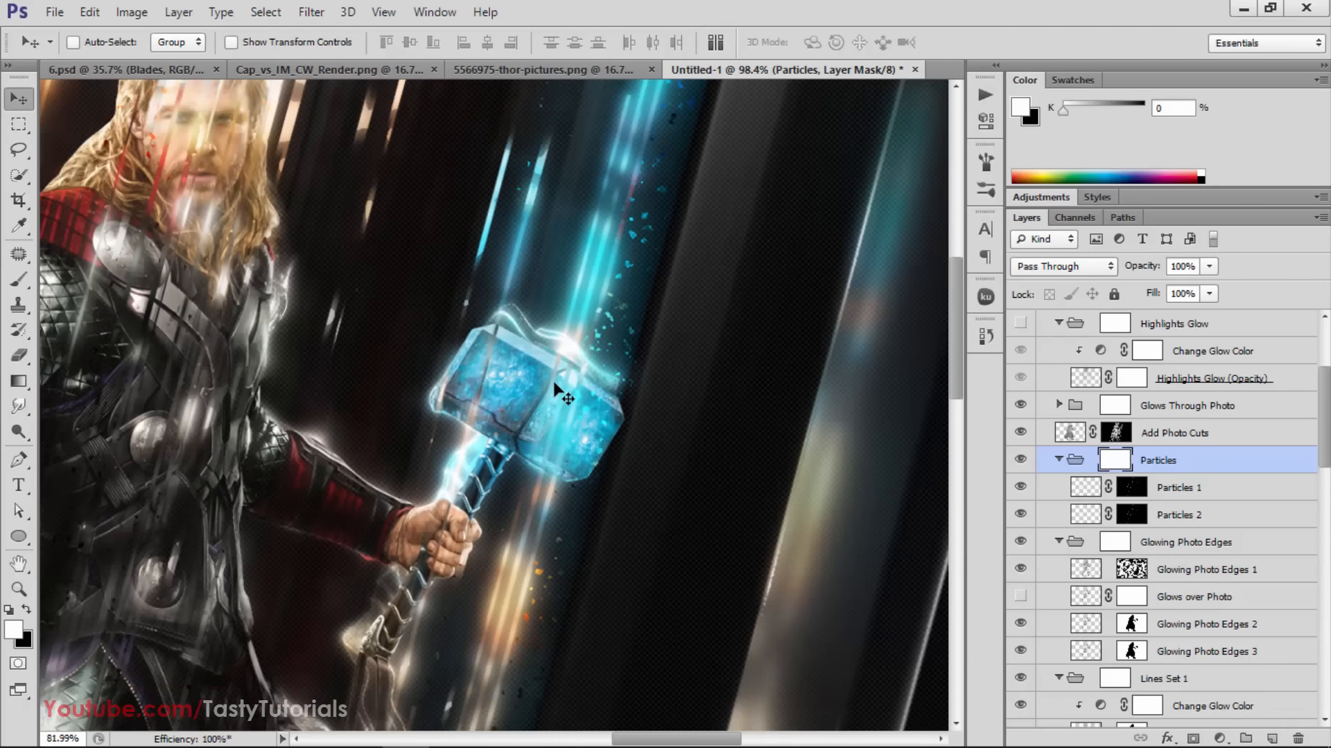
scroll(554, 388, down, 5)
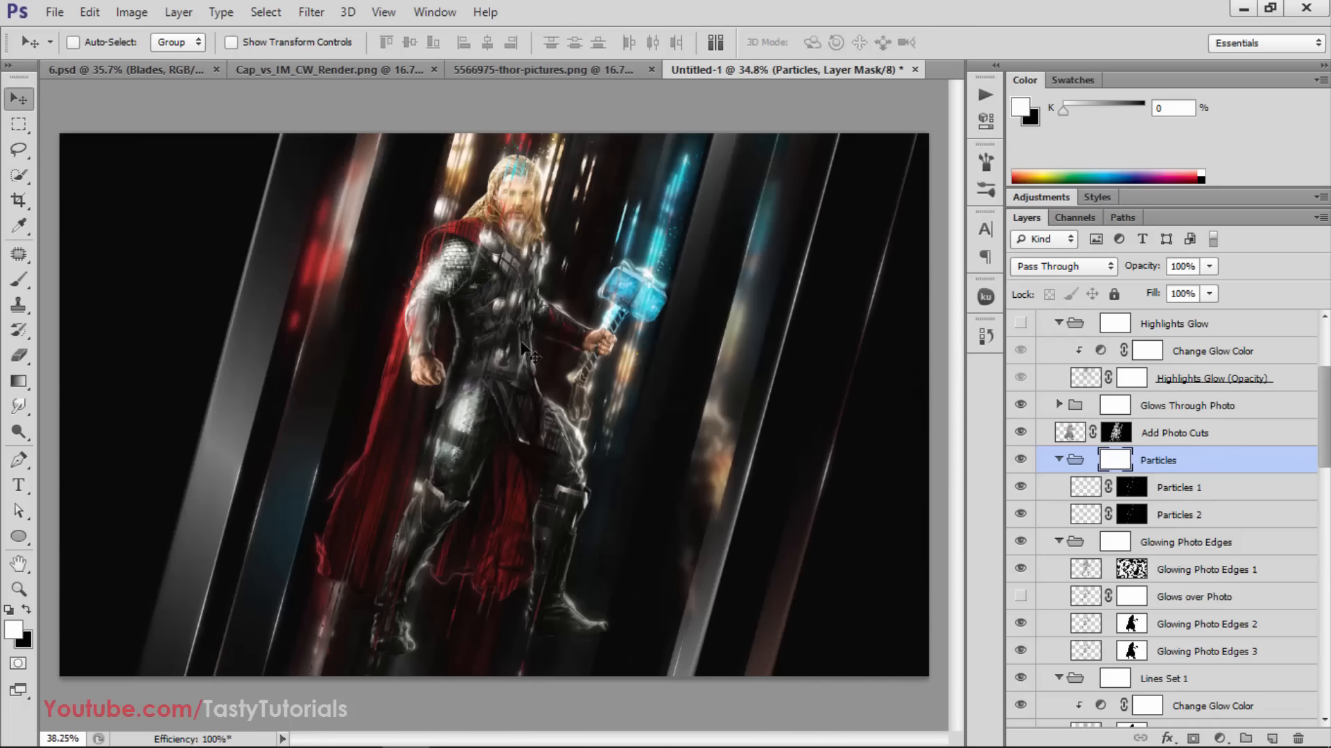
scroll(523, 342, up, 2)
drag(954, 351, 954, 327)
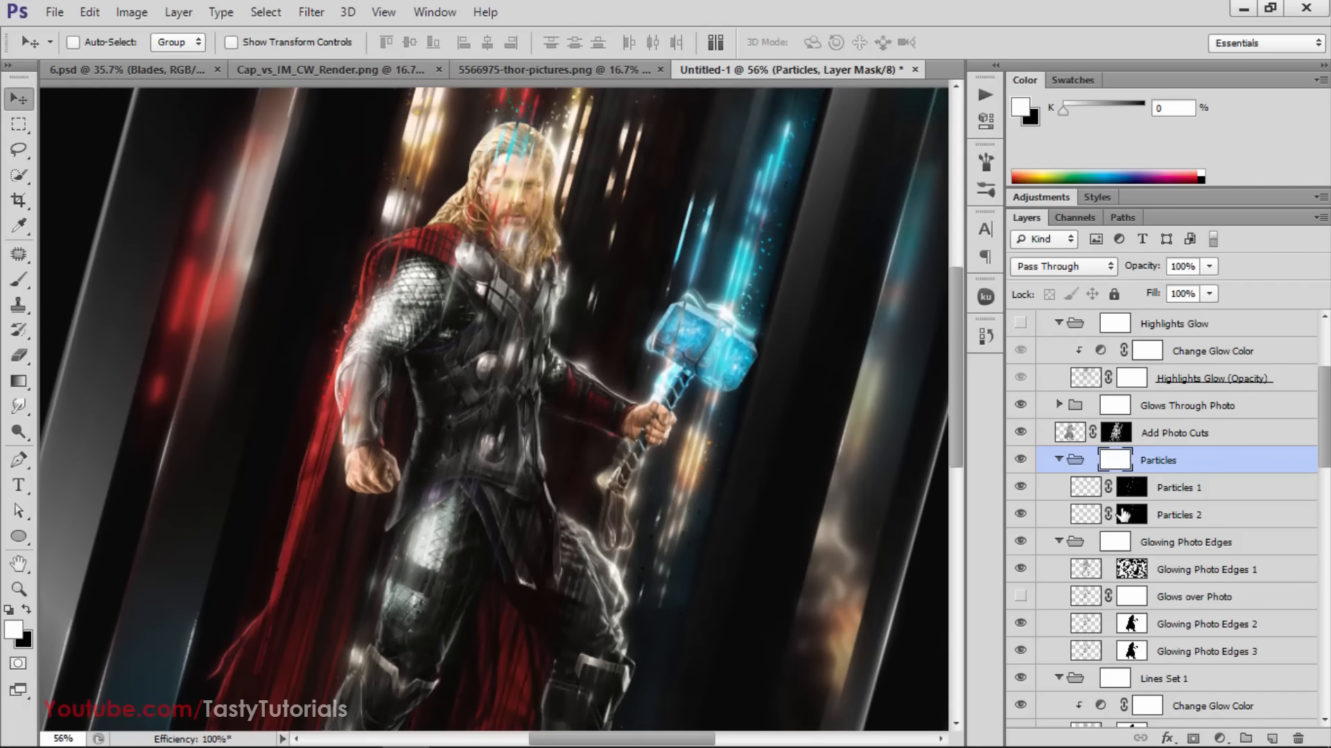
Select the Glowing Photo Edges group and compare the image with the group hidden and shown
scroll(1032, 475, down, 1)
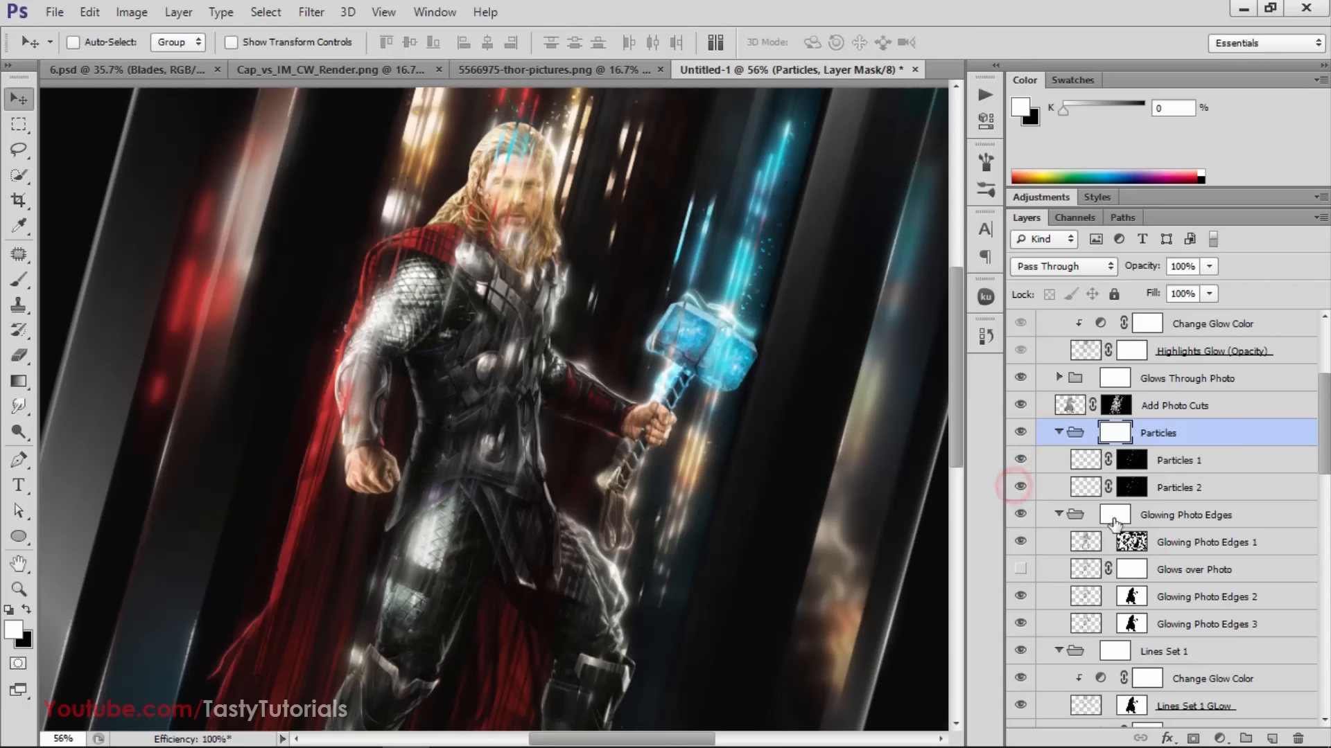
click(1156, 516)
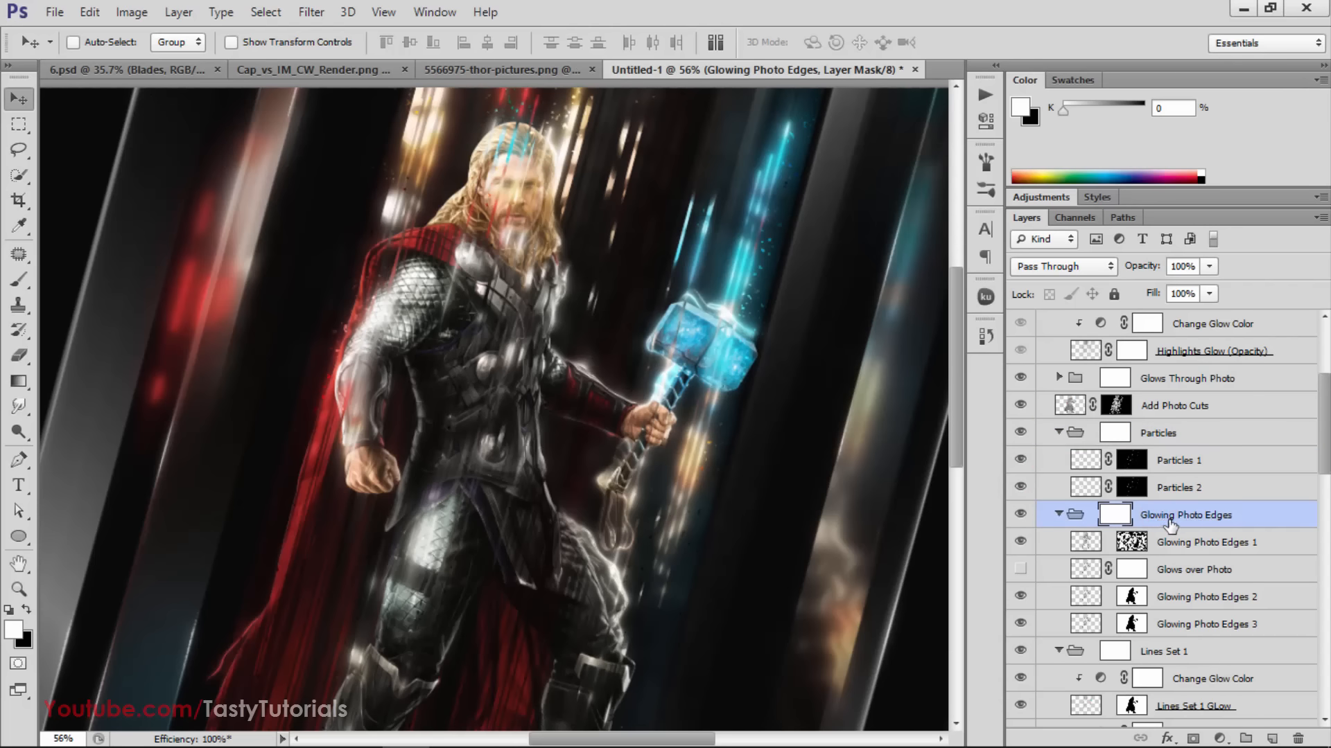
click(1020, 514)
click(1020, 515)
click(1019, 514)
click(1018, 515)
Examine the Glowing Photo Edges effect up close around the hammer's strap and Thor's thigh, hiding and showing the group
scroll(608, 555, up, 5)
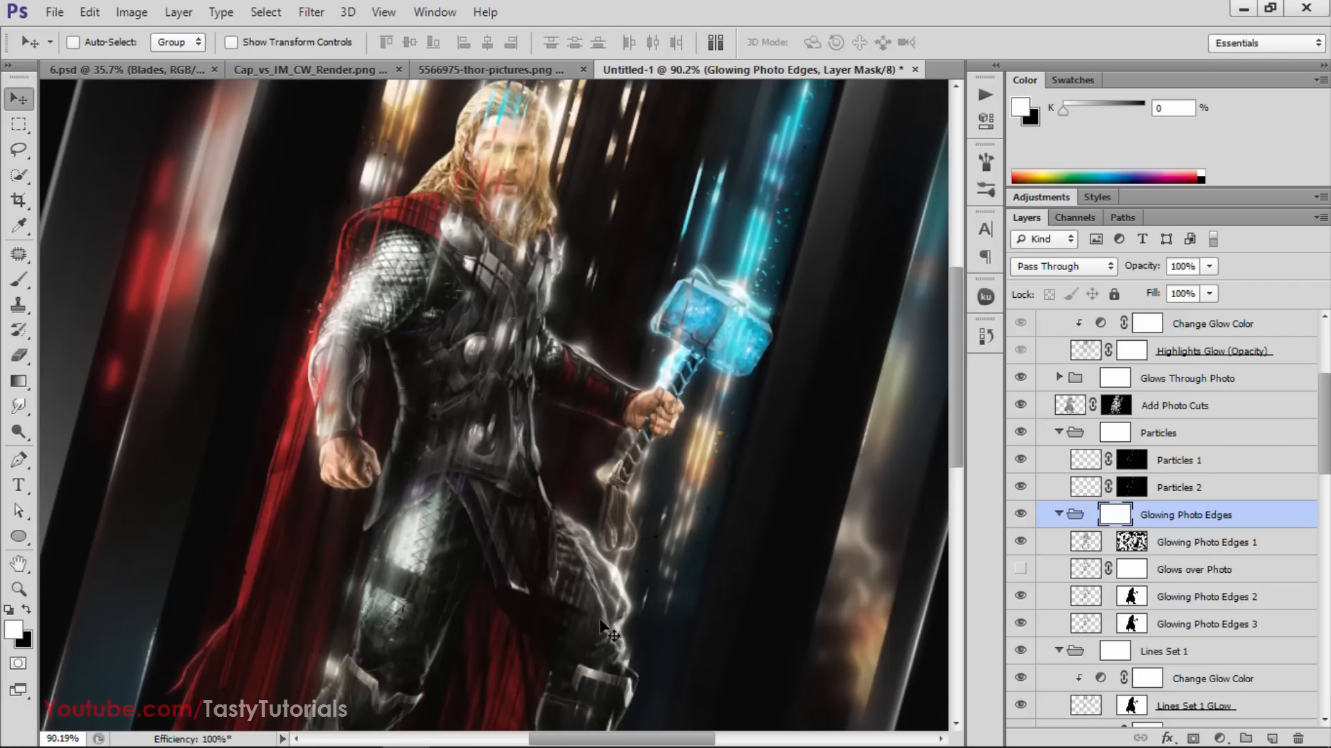
click(1020, 514)
click(1018, 514)
click(1017, 515)
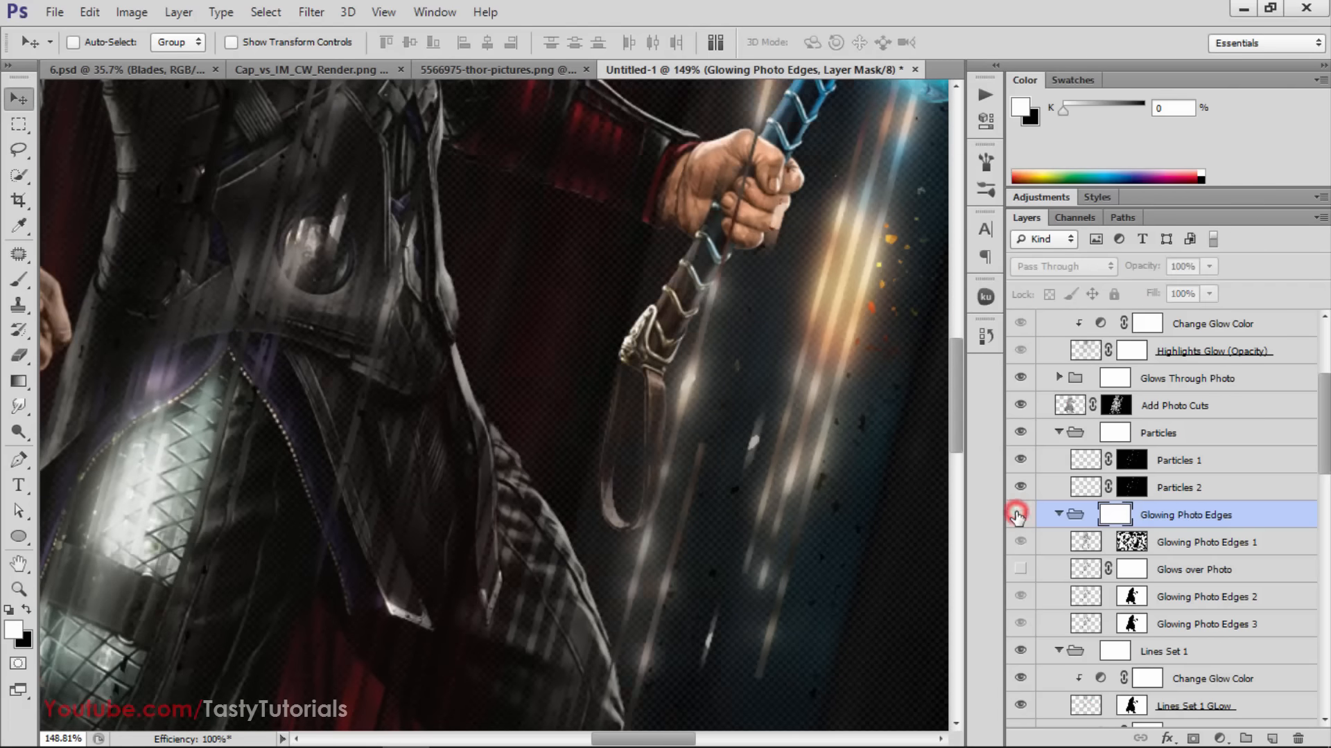
click(1017, 515)
scroll(942, 555, down, 5)
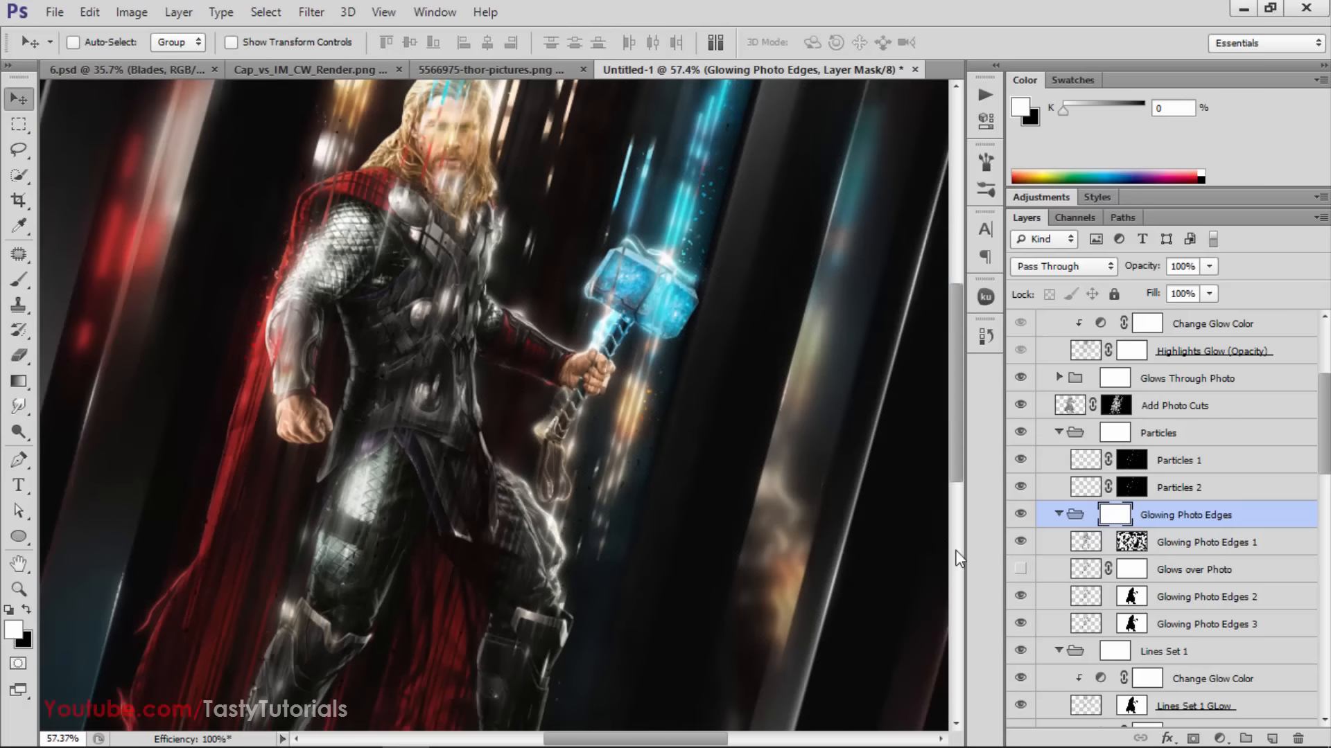
click(1021, 515)
click(1020, 514)
Compare the image with the Glowing Photo Edges 1 layer hidden and shown
scroll(1032, 551, down, 1)
click(1021, 515)
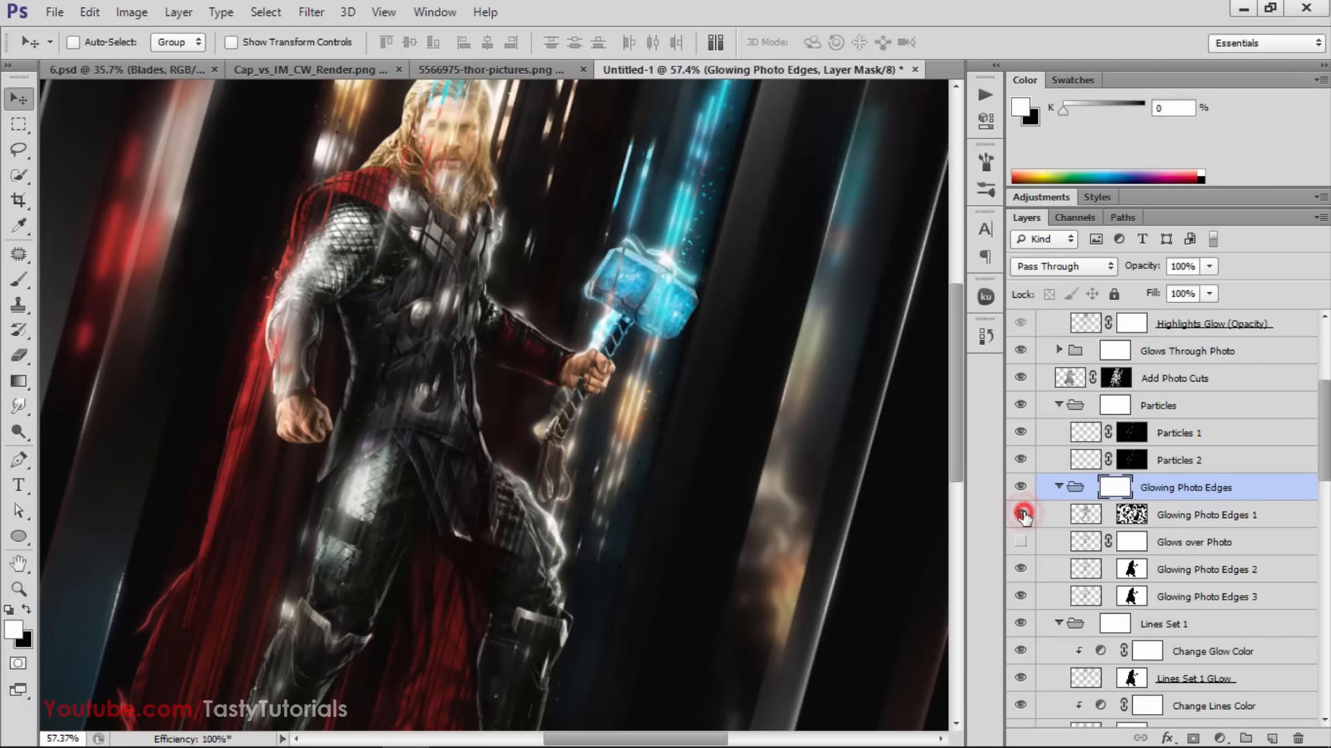
click(1021, 515)
click(1021, 515)
click(1021, 515)
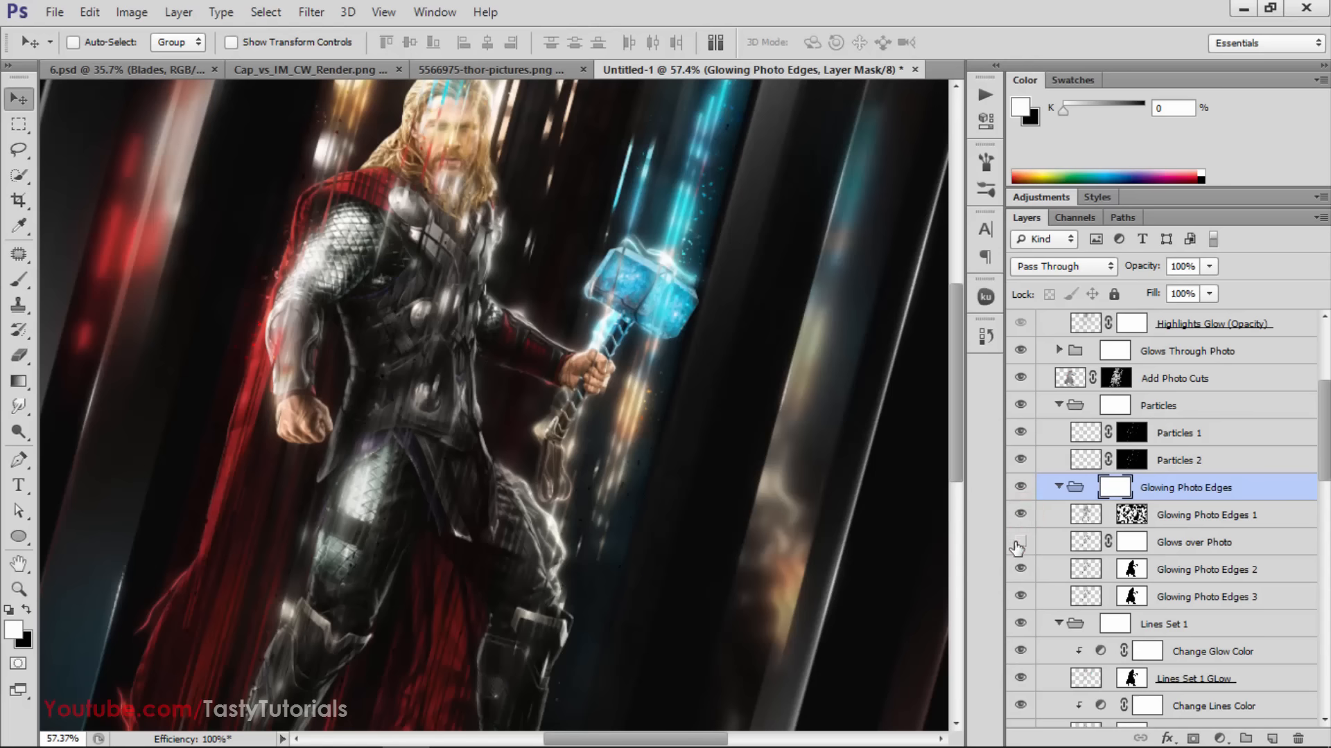
Turn on the Glows over Photo layer in the Glowing Photo Edges group and view its effect on the whole figure
click(1019, 543)
click(1018, 542)
click(1019, 543)
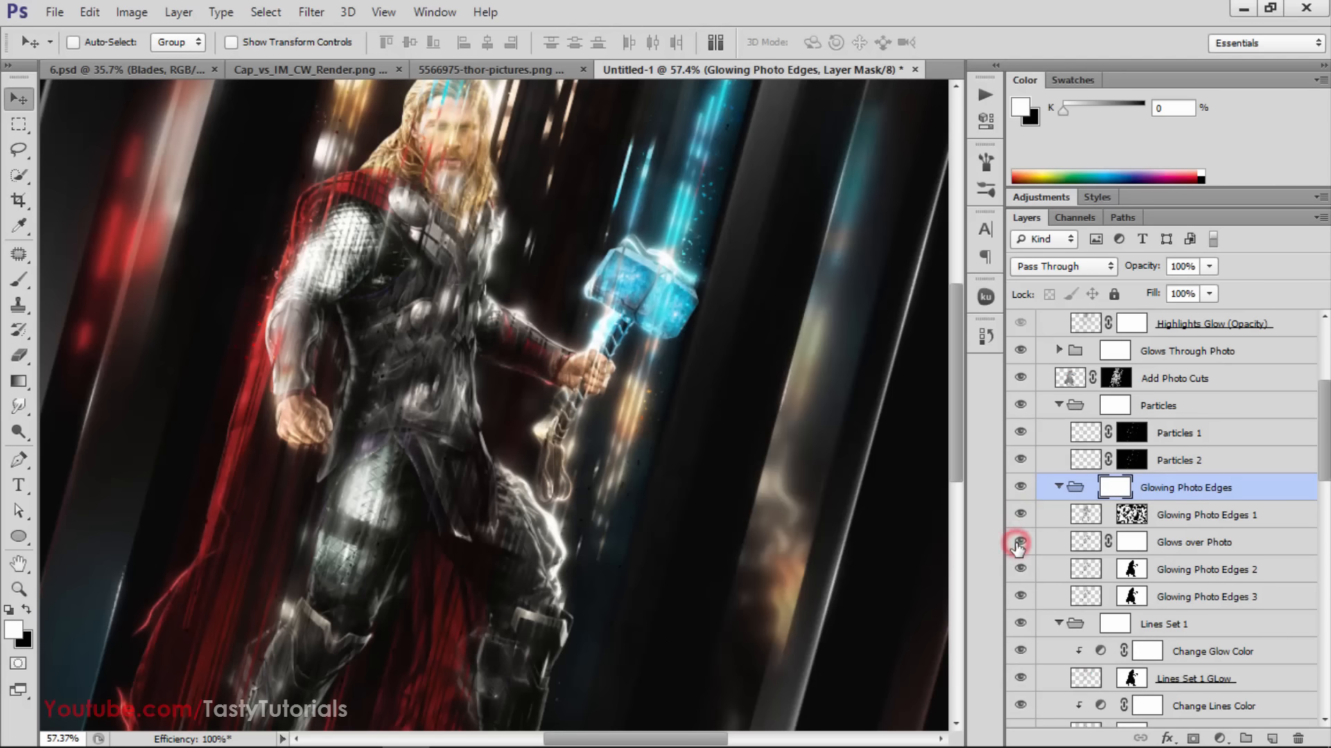
click(1019, 542)
click(1018, 543)
click(1018, 543)
scroll(679, 477, down, 3)
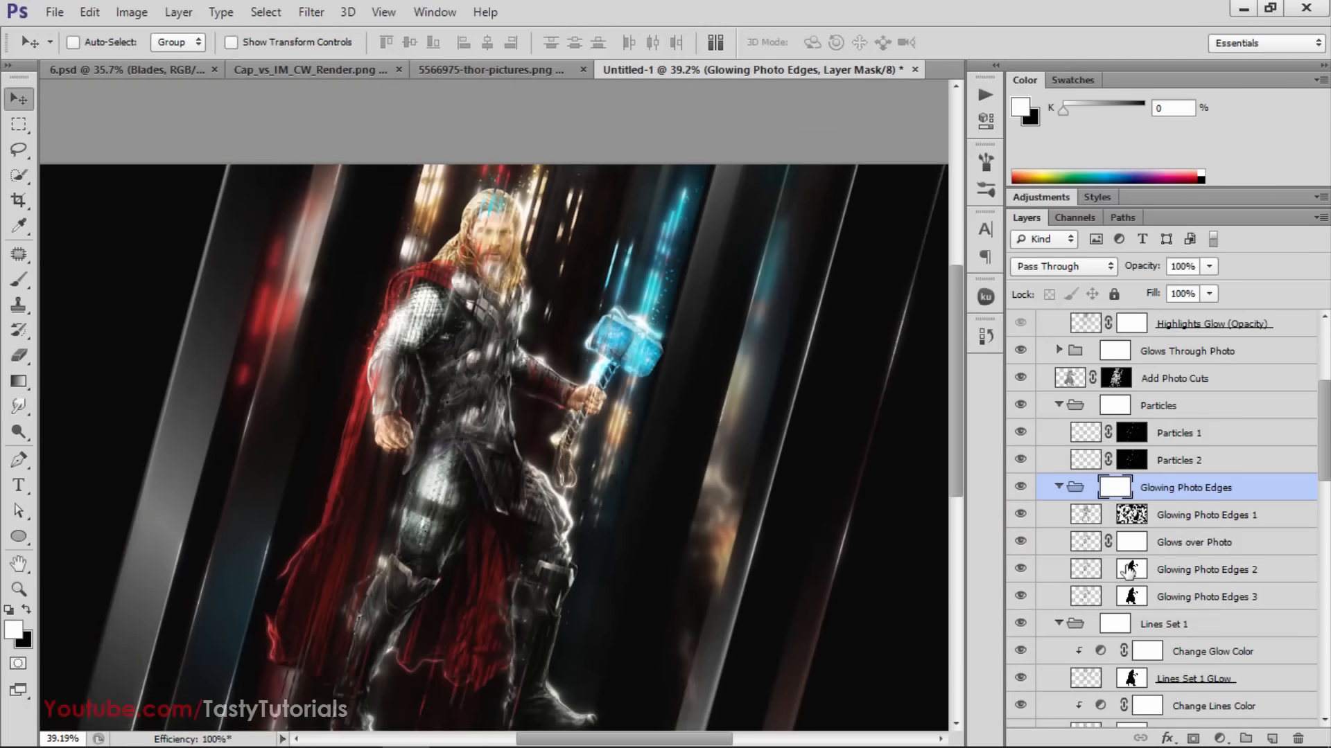
Compare the image with the Glowing Photo Edges 2 and Glowing Photo Edges 3 layers hidden and shown in turn
scroll(1122, 569, up, 2)
scroll(1071, 572, down, 1)
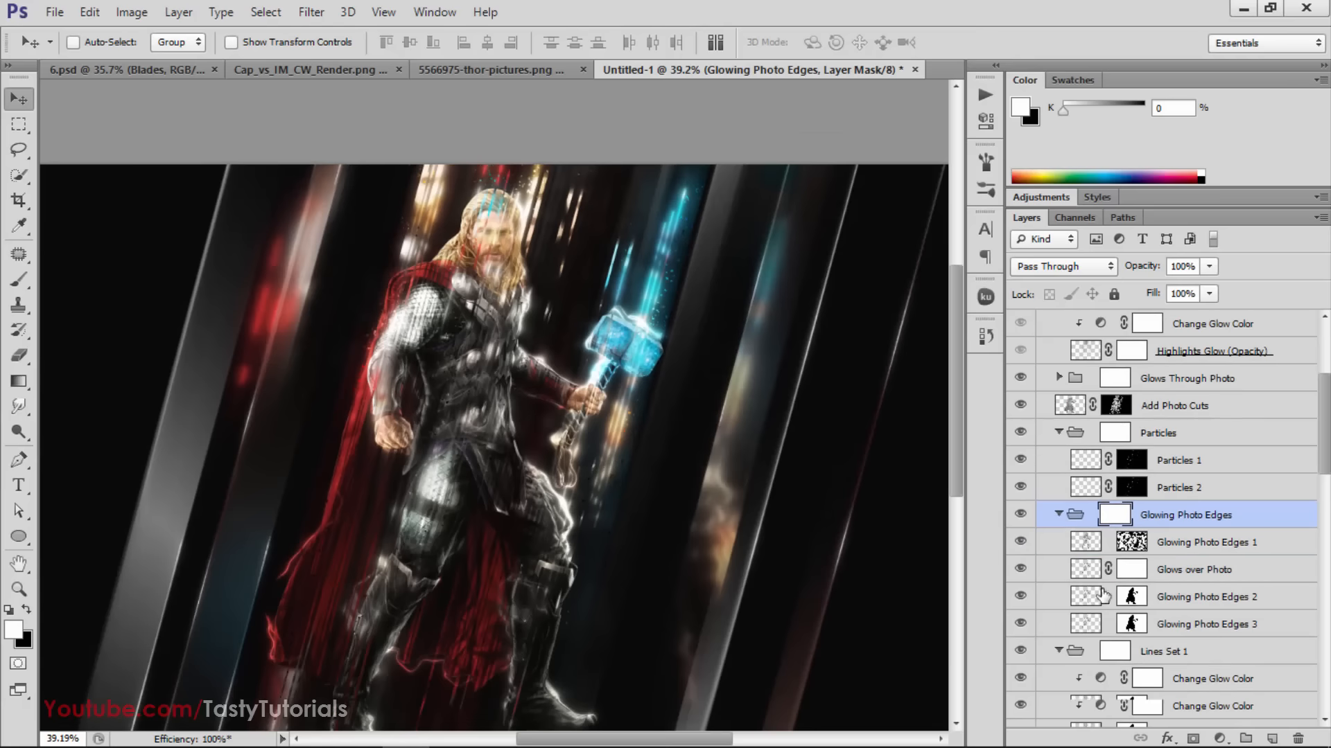
click(1022, 598)
click(1021, 597)
click(1021, 597)
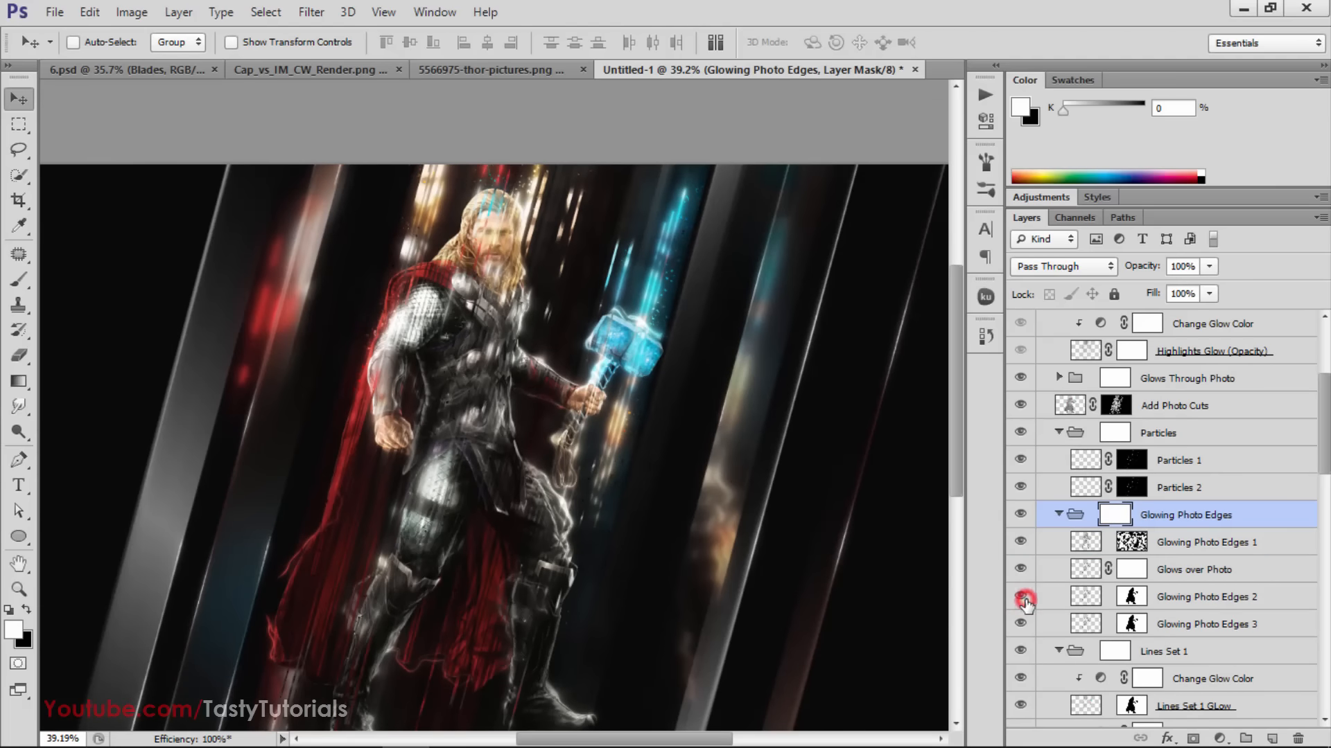
click(1021, 597)
click(1021, 624)
click(1022, 624)
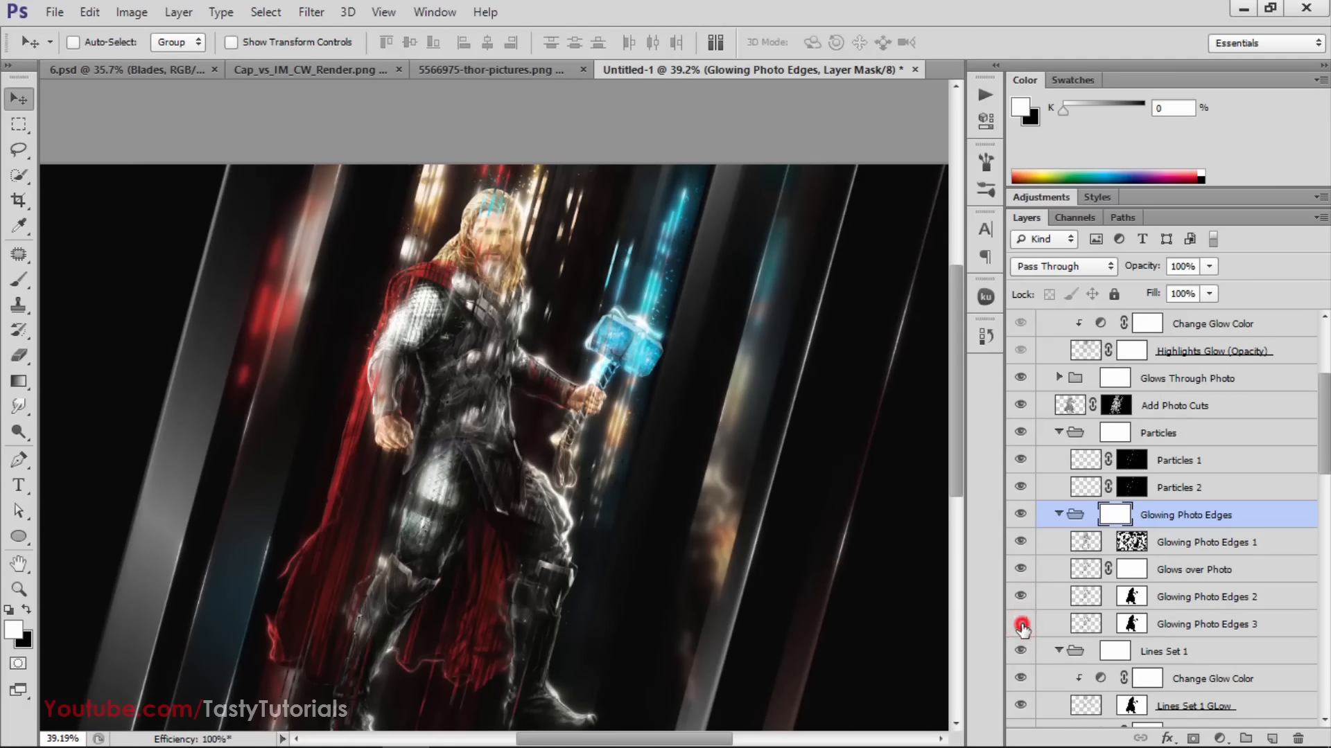
click(1022, 624)
click(1021, 624)
Compare the whole figure with the Lines Set 1 group hidden and shown several times
scroll(1022, 620, down, 2)
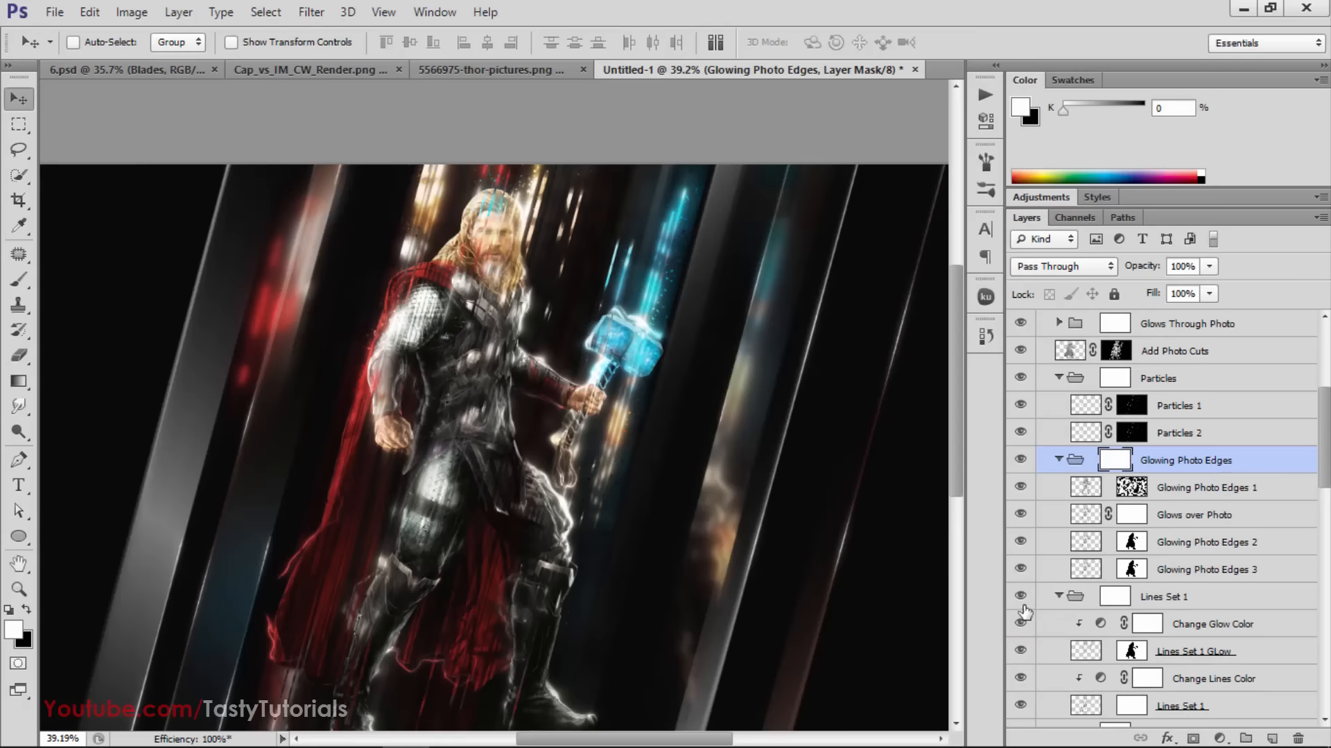
click(1021, 597)
click(1021, 598)
click(1021, 597)
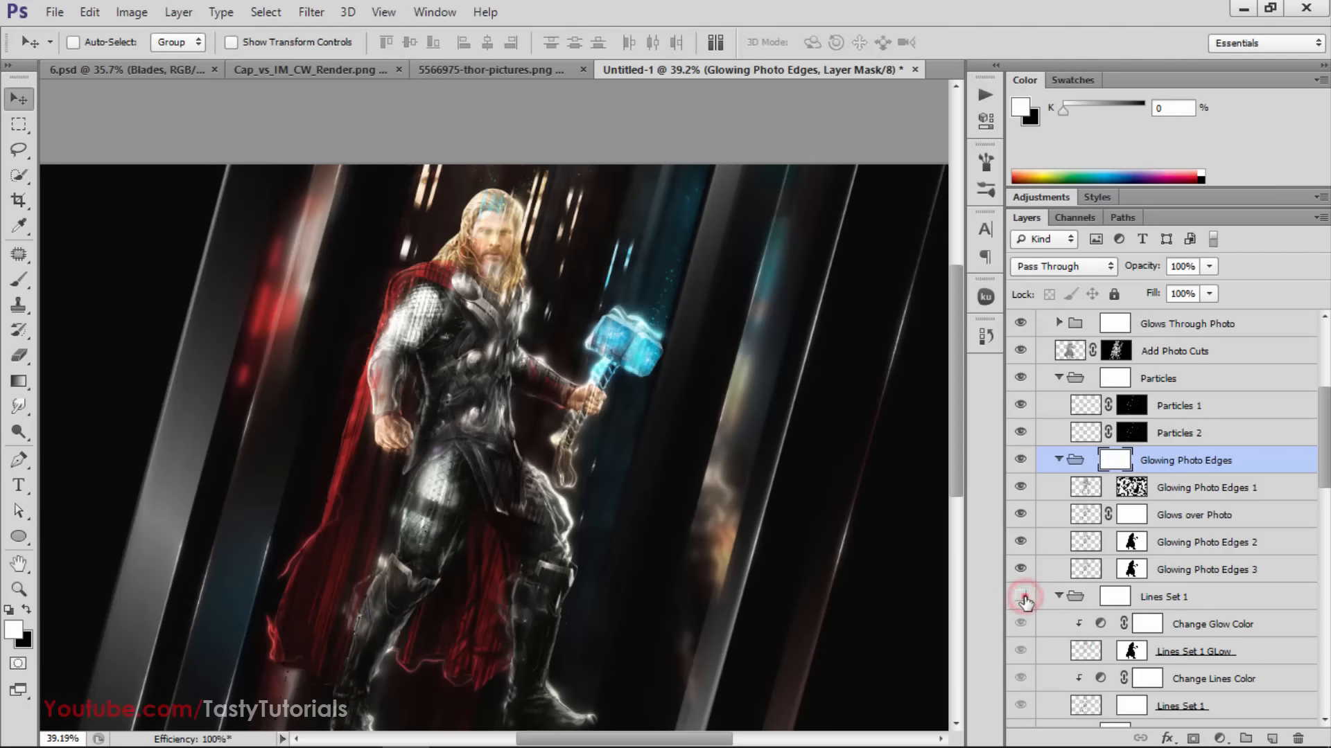
click(1022, 598)
click(1023, 598)
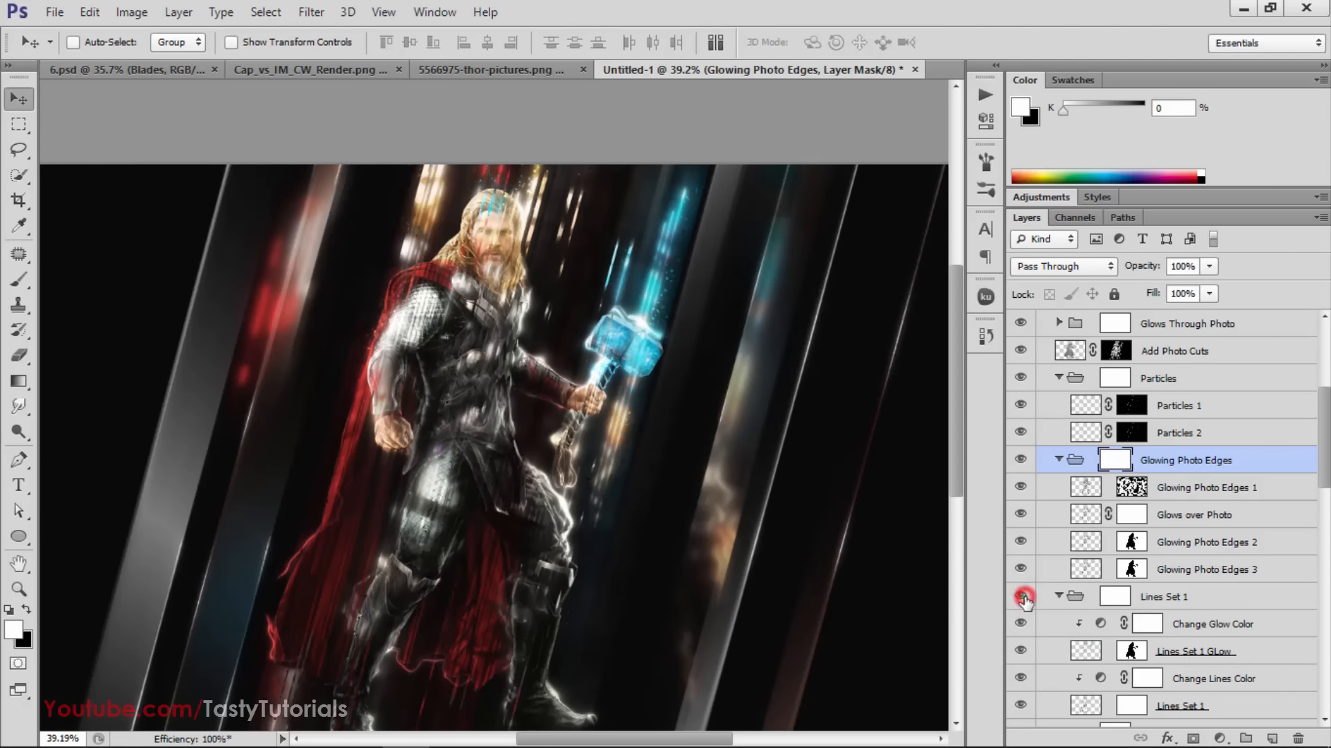
click(1023, 598)
click(1022, 598)
click(1023, 598)
click(1022, 598)
click(1022, 597)
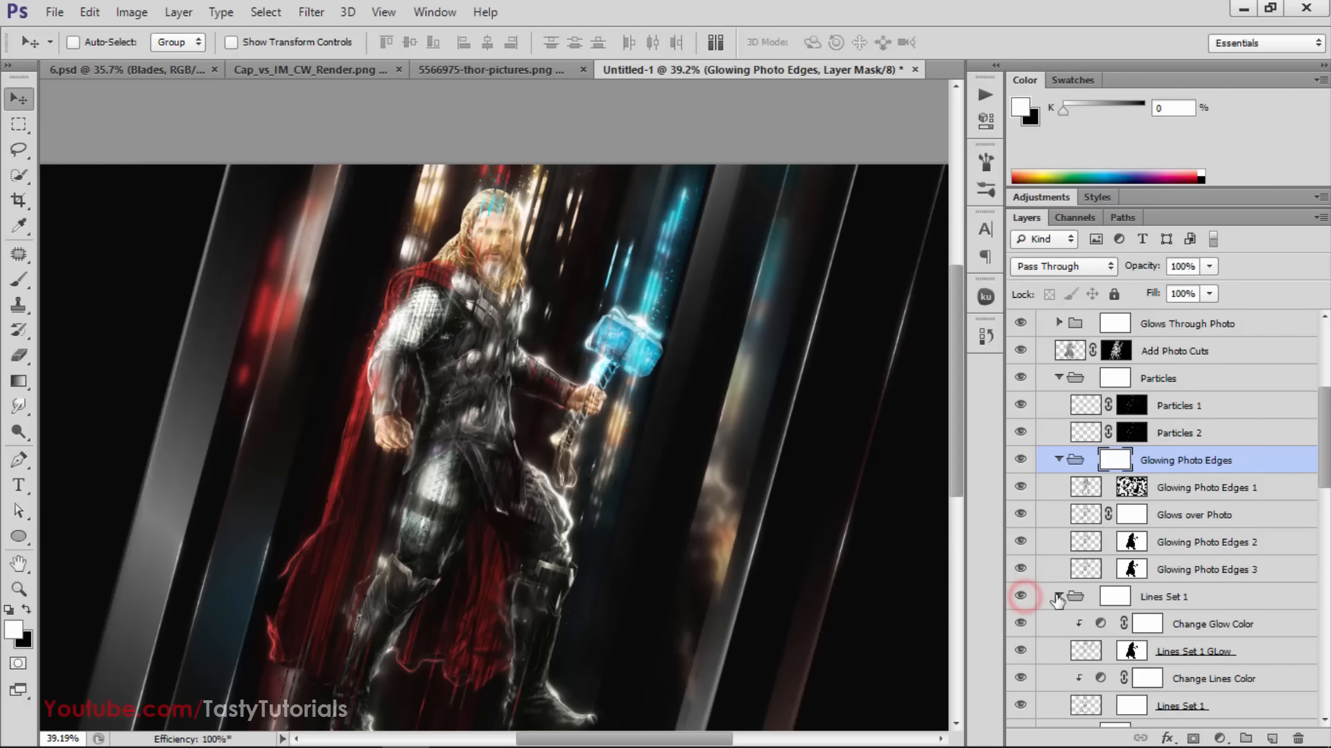
Collapse and select the Lines Set 1 group, hiding and showing it to check its lines over Thor's face up close
click(1058, 597)
click(1020, 597)
click(1019, 598)
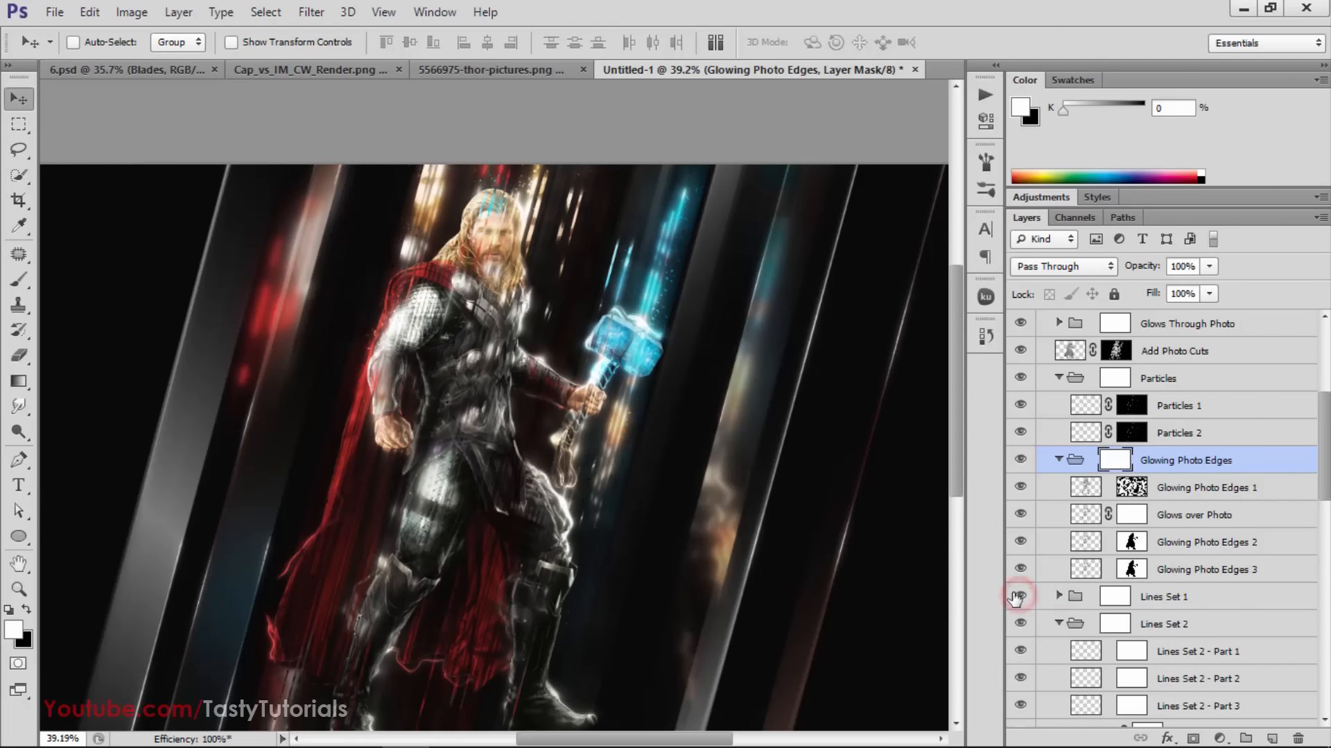
scroll(588, 219, up, 6)
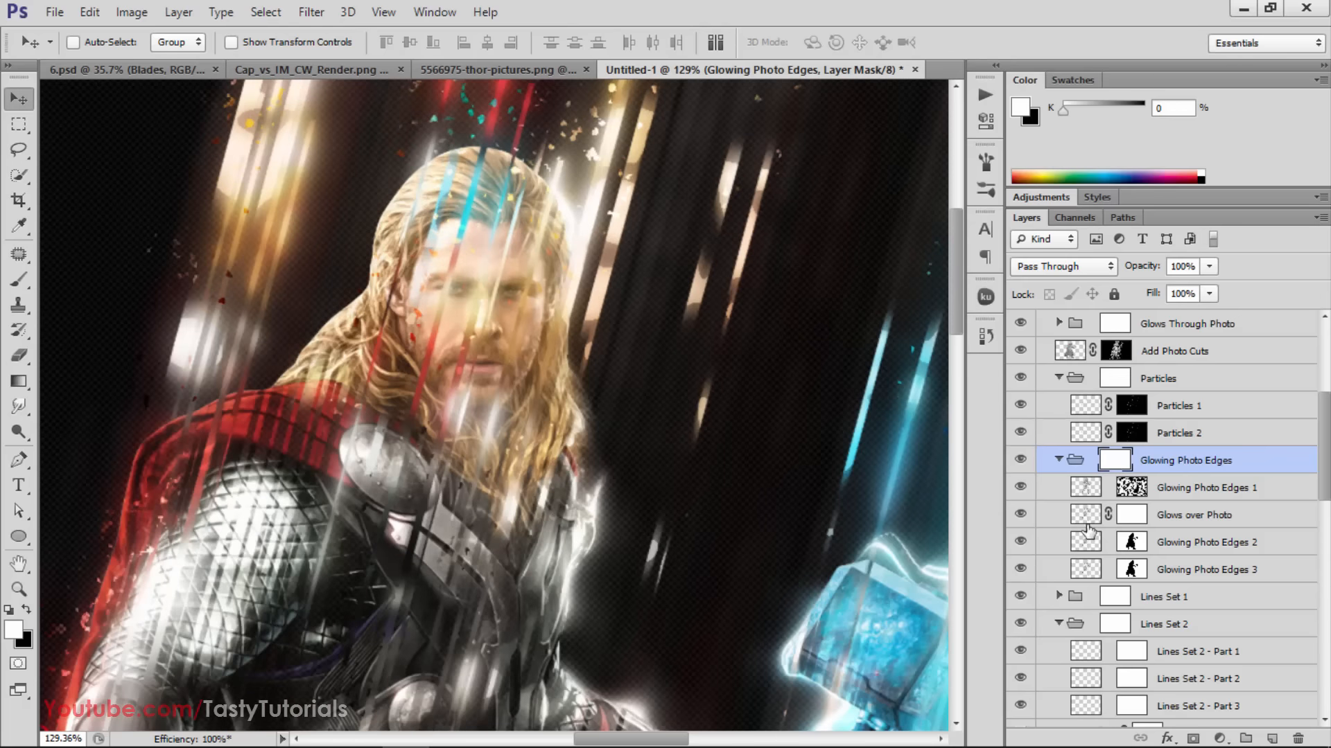
click(1148, 605)
click(1019, 596)
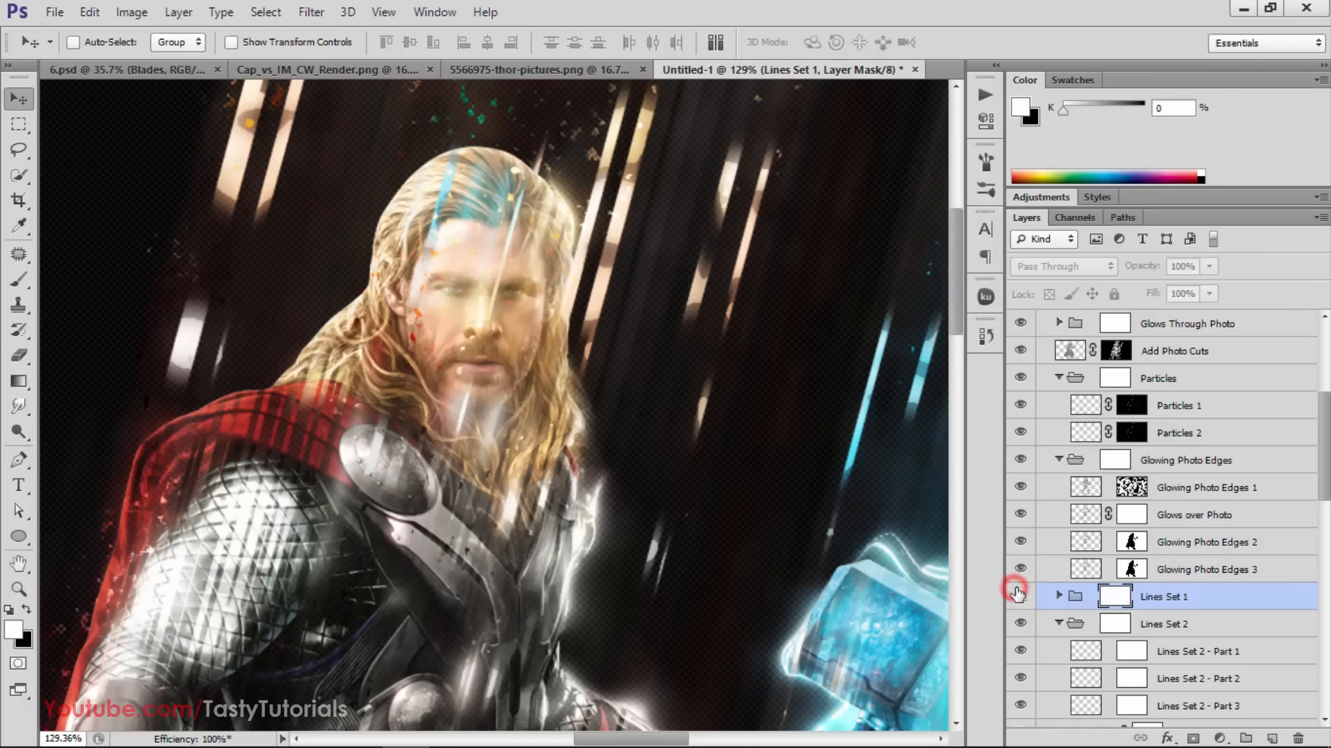
click(1019, 596)
Collapse the Lines Set 2 group and compare the face with both Lines Set groups hidden and shown
click(1059, 623)
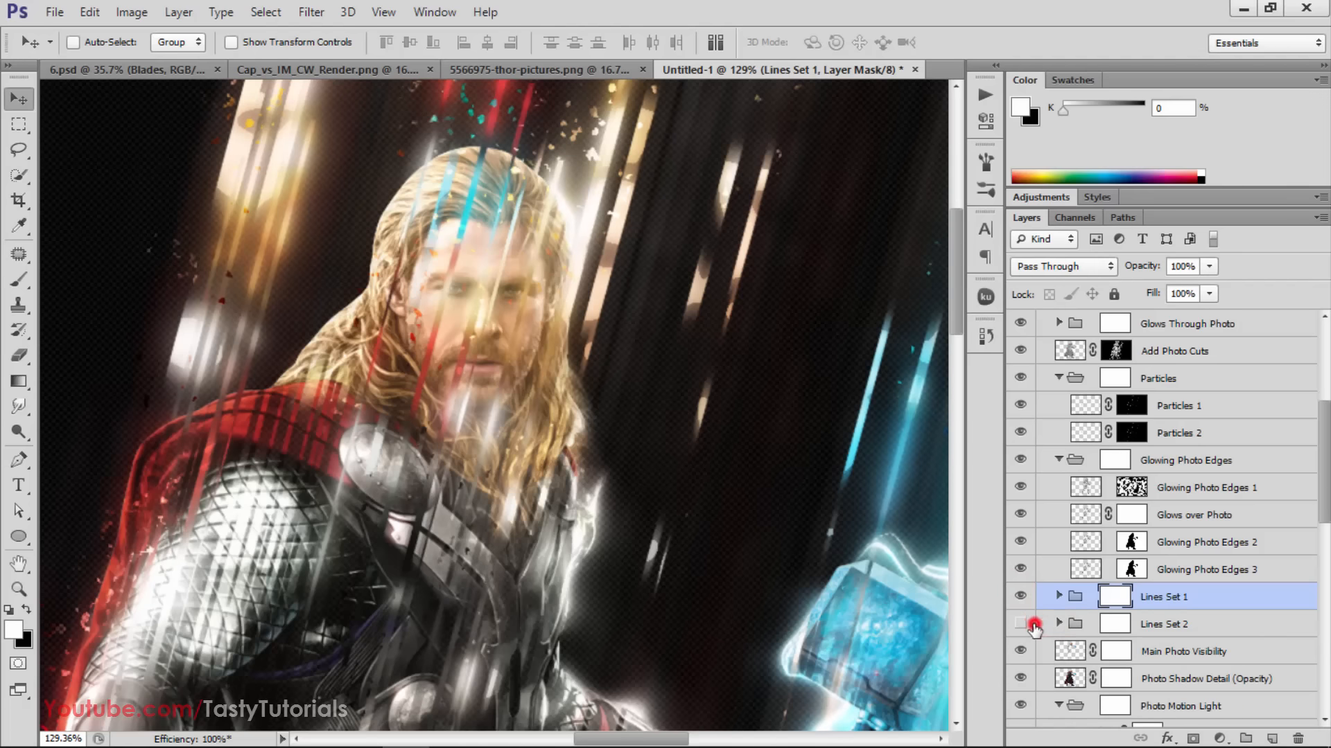
click(1020, 623)
click(1019, 596)
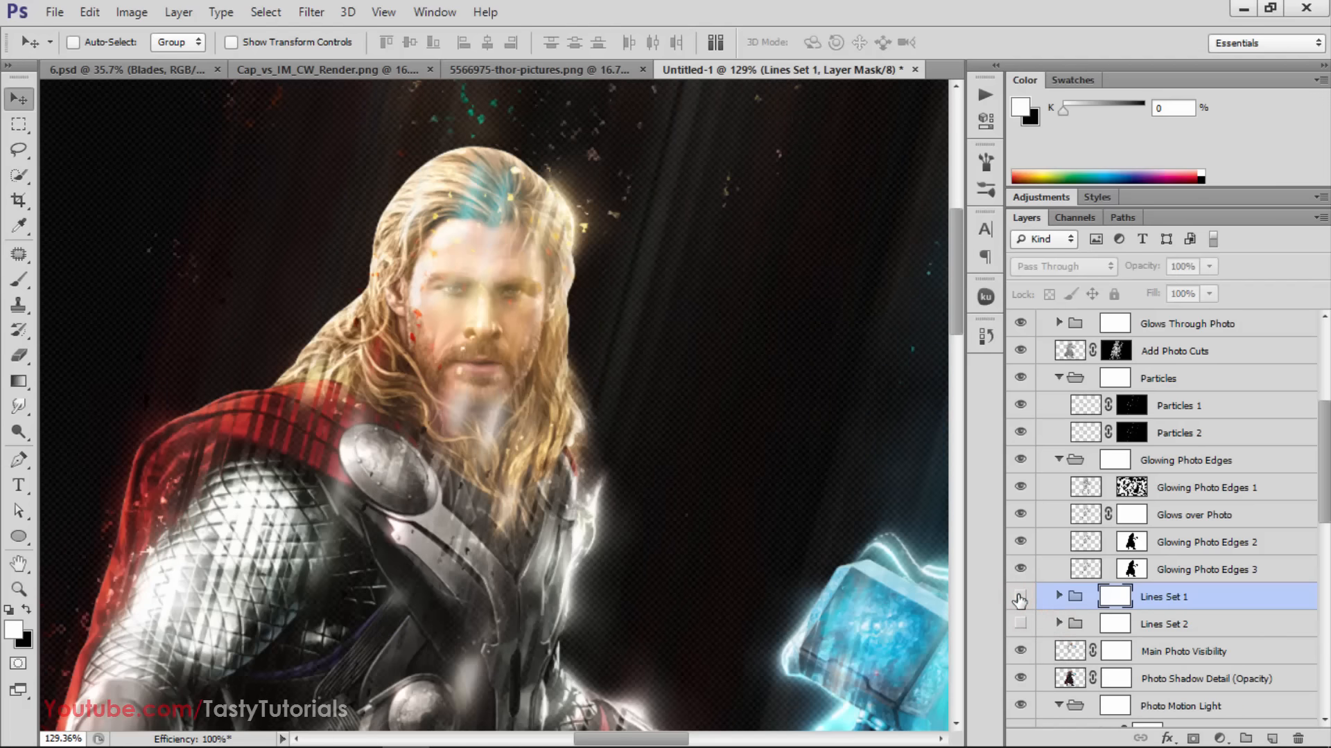
click(1019, 596)
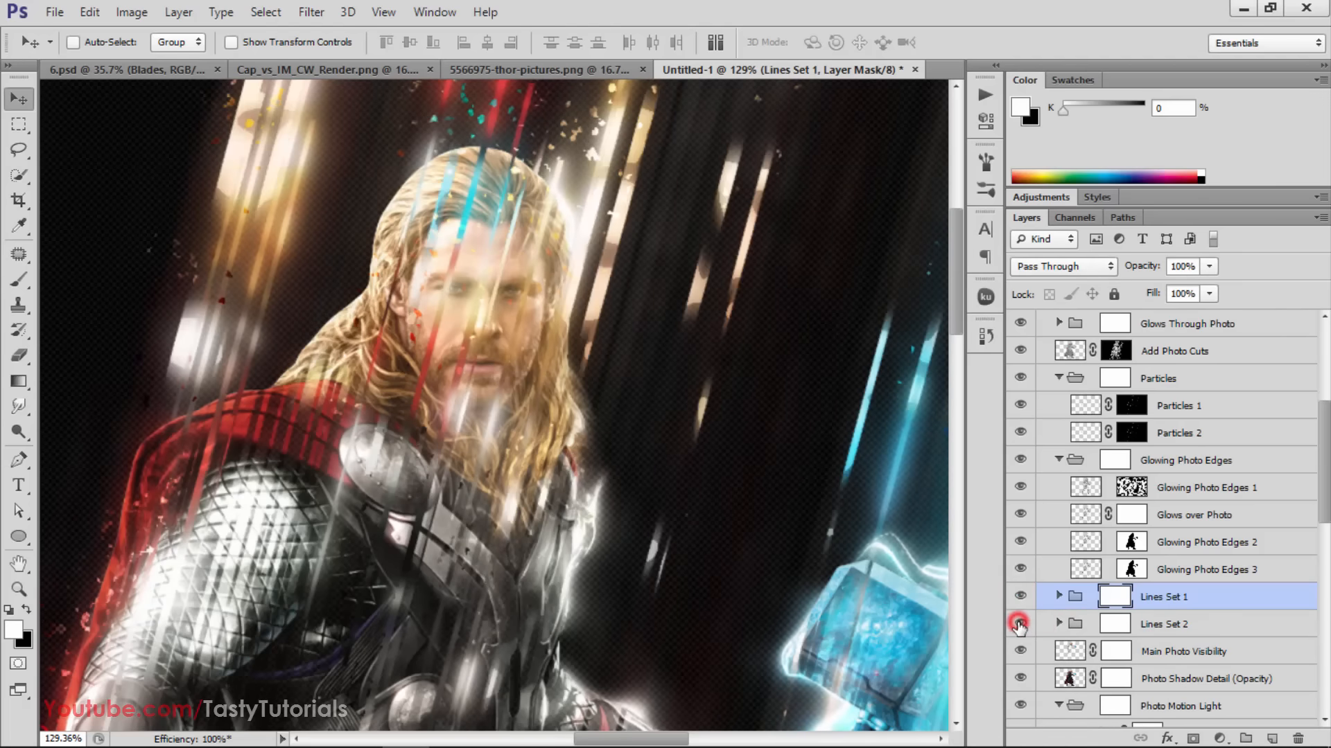
click(1020, 623)
Set up the Brush tool with black as the foreground color and a size of 100
key(b)
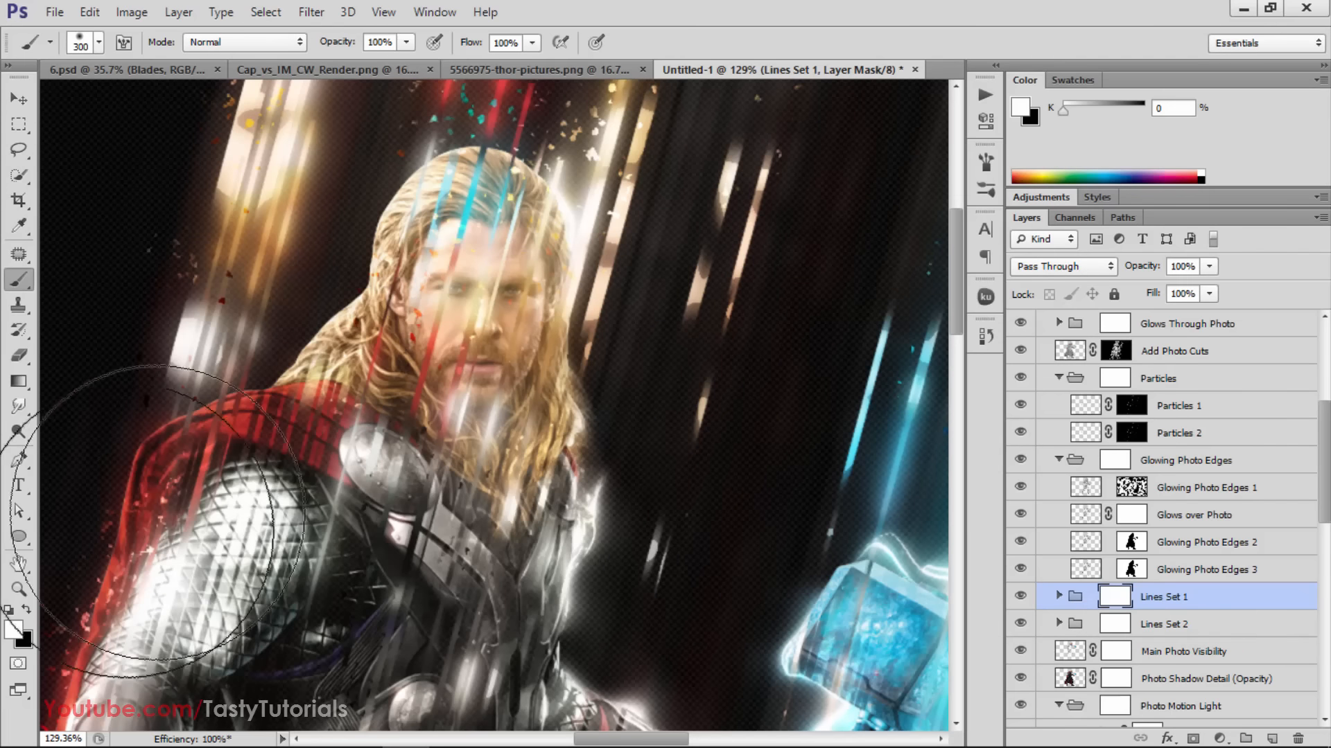
click(27, 610)
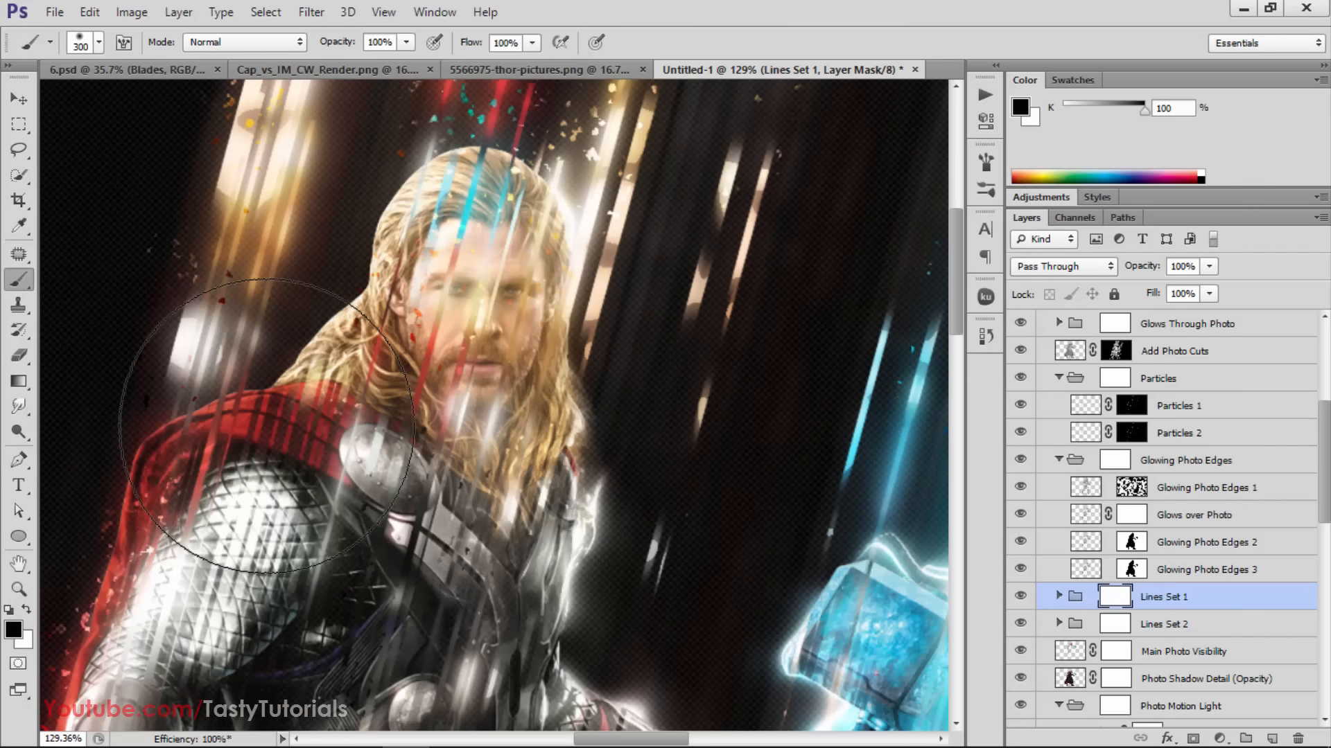
key(bracketleft)
key(bracketleft)
key(bracketleft)
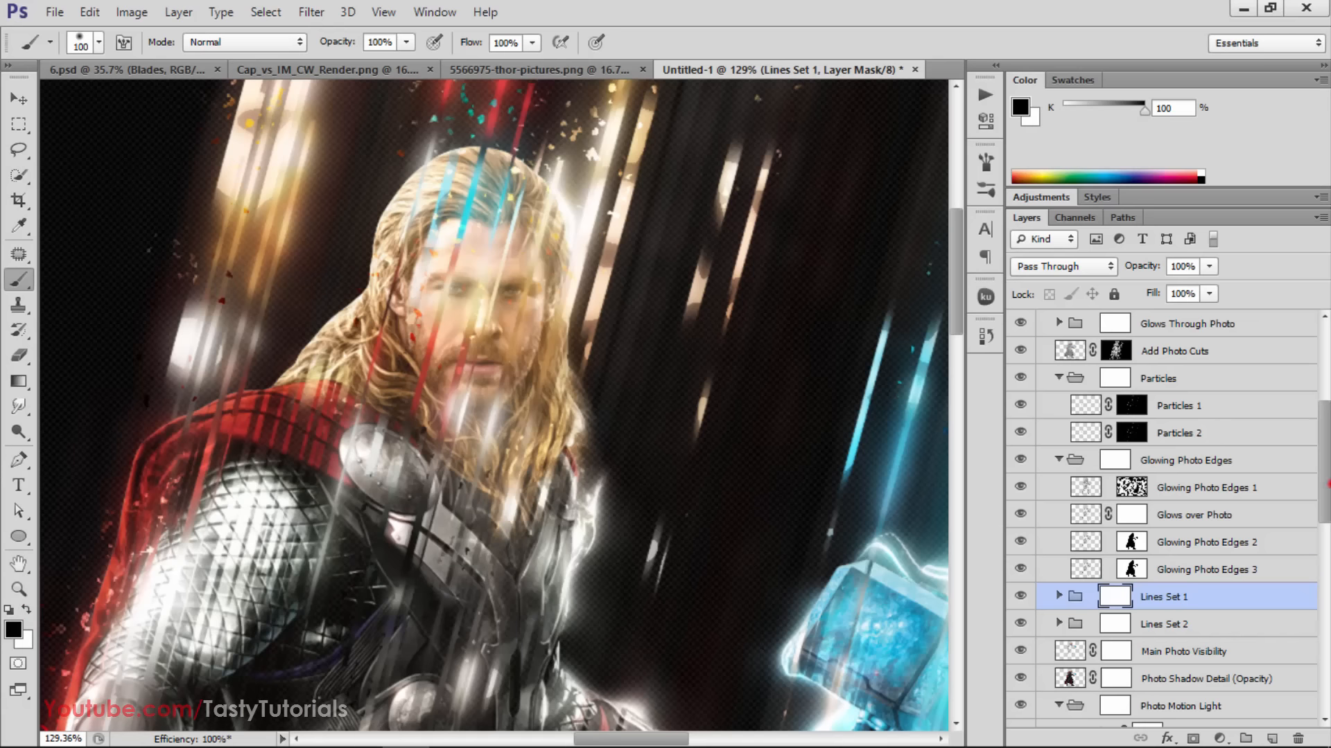
drag(1324, 433, 1323, 331)
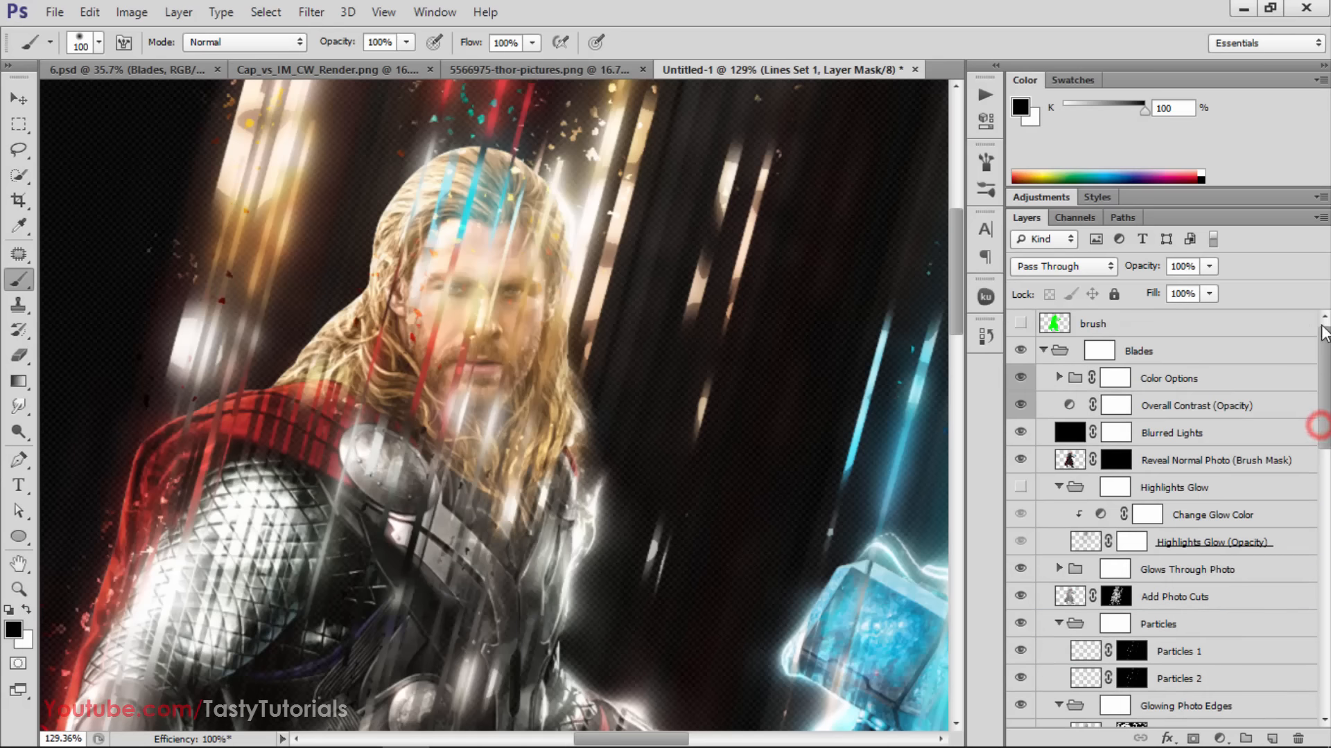
double_click(1036, 70)
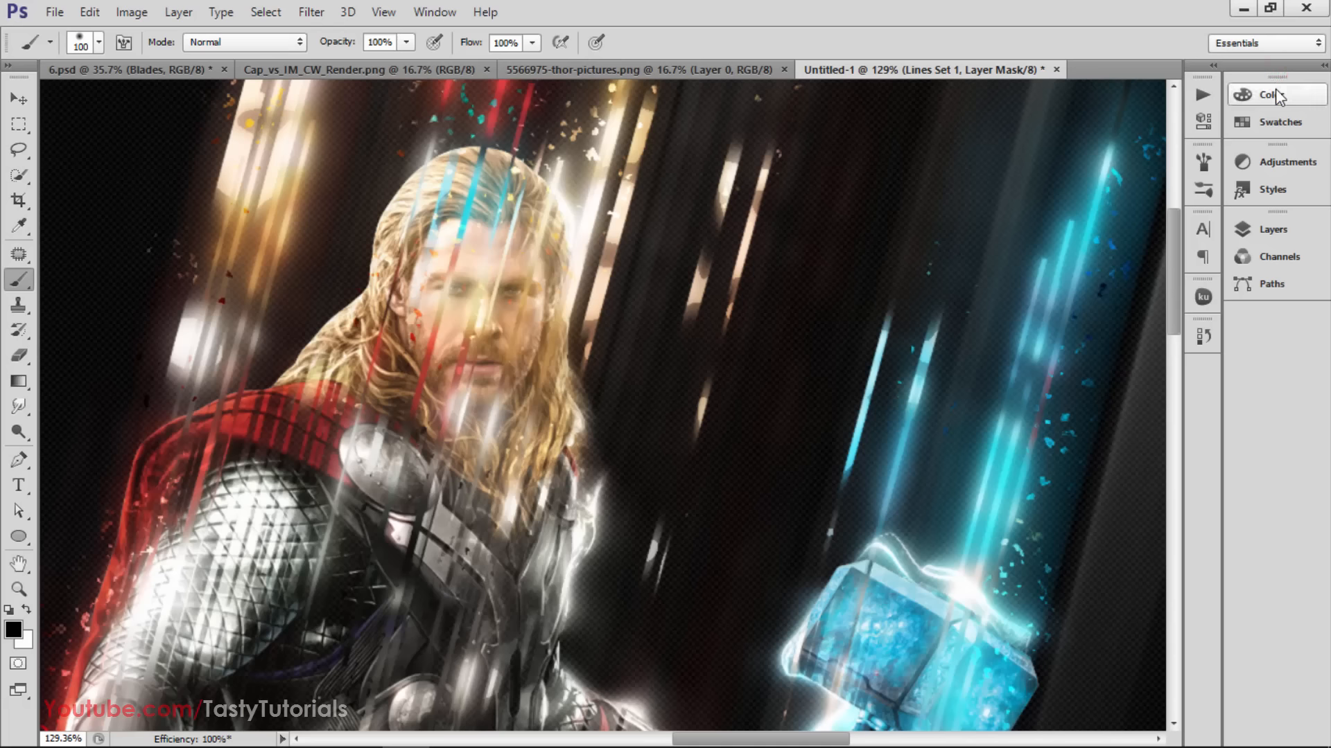
click(1273, 225)
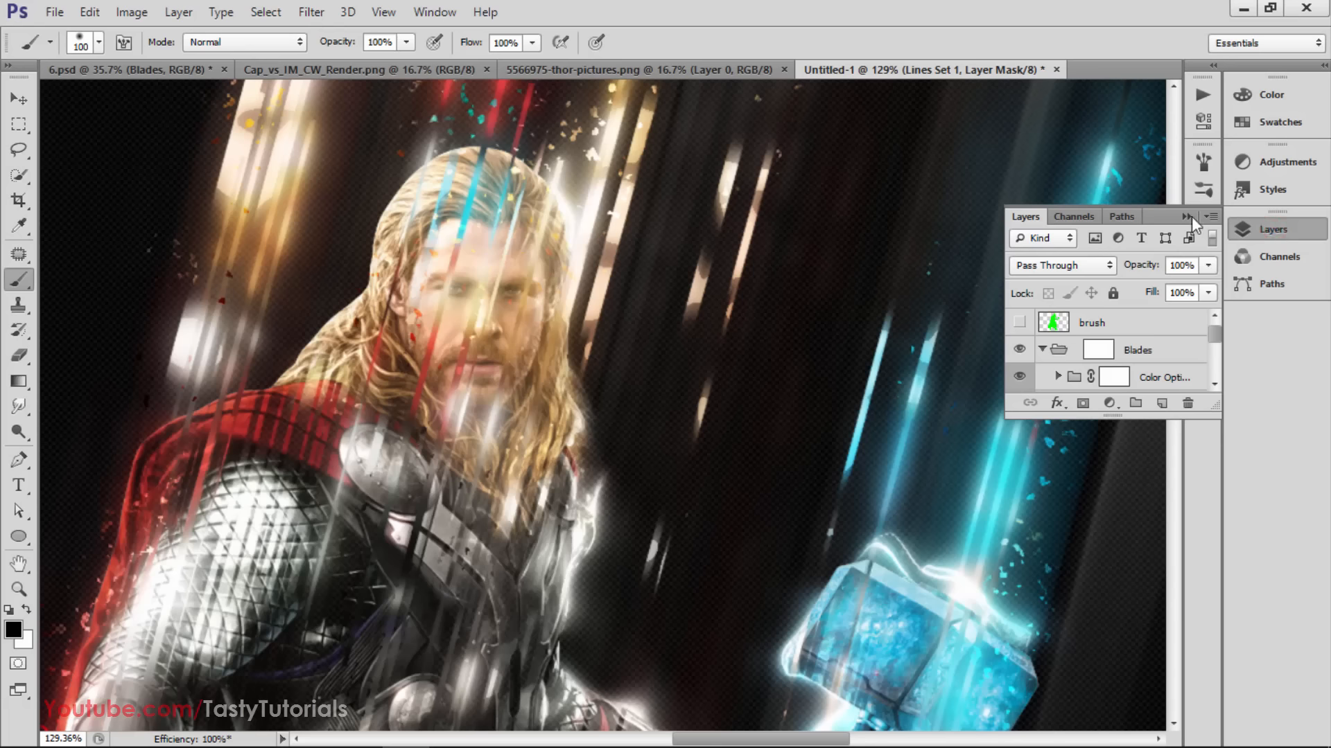
click(1324, 64)
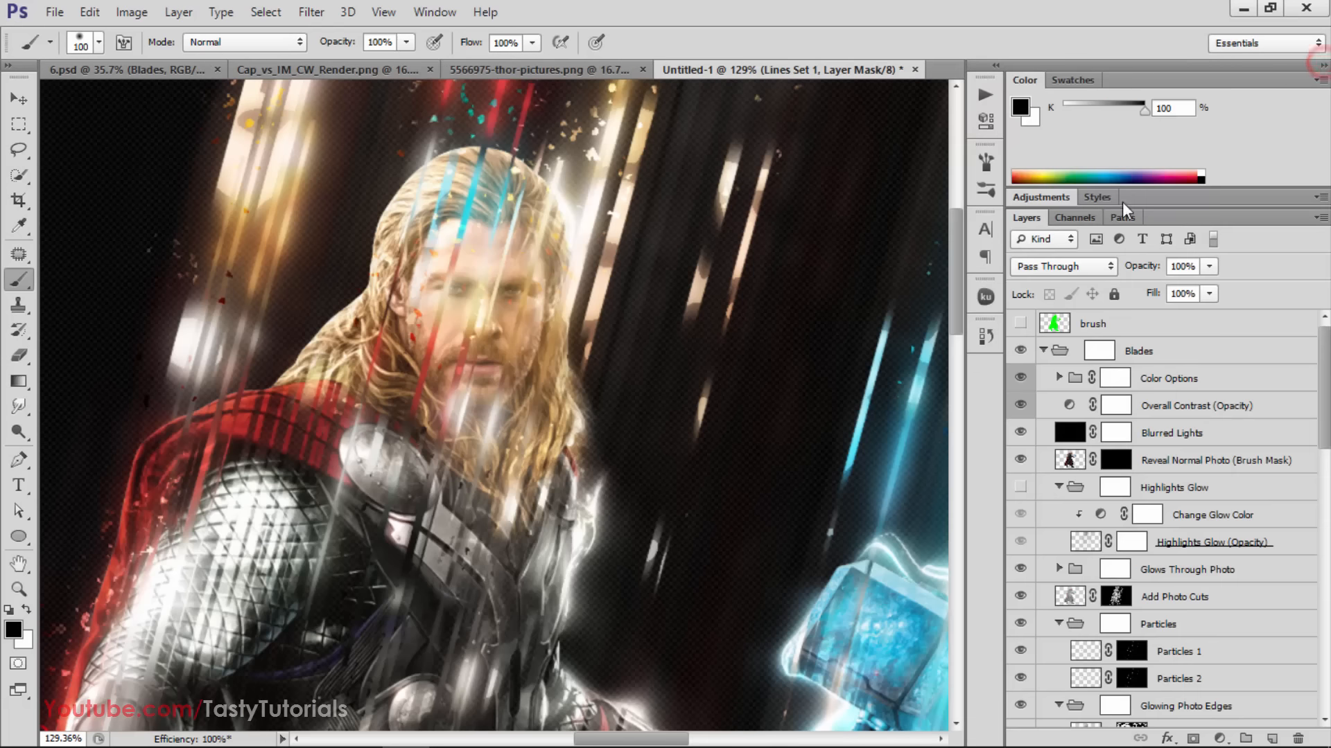
Minimize the Color panel group to lengthen the layer list, and narrow the panel column to enlarge the canvas area
double_click(1025, 78)
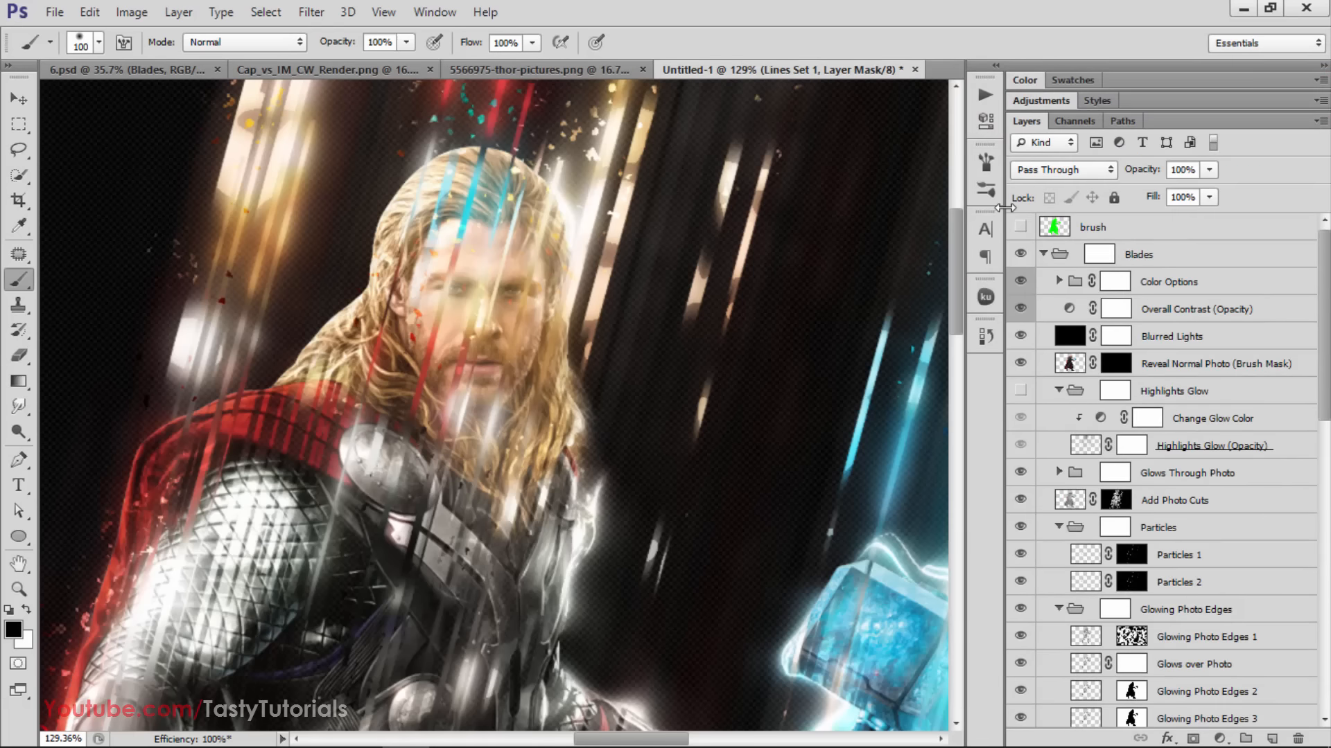
drag(1004, 207, 1059, 200)
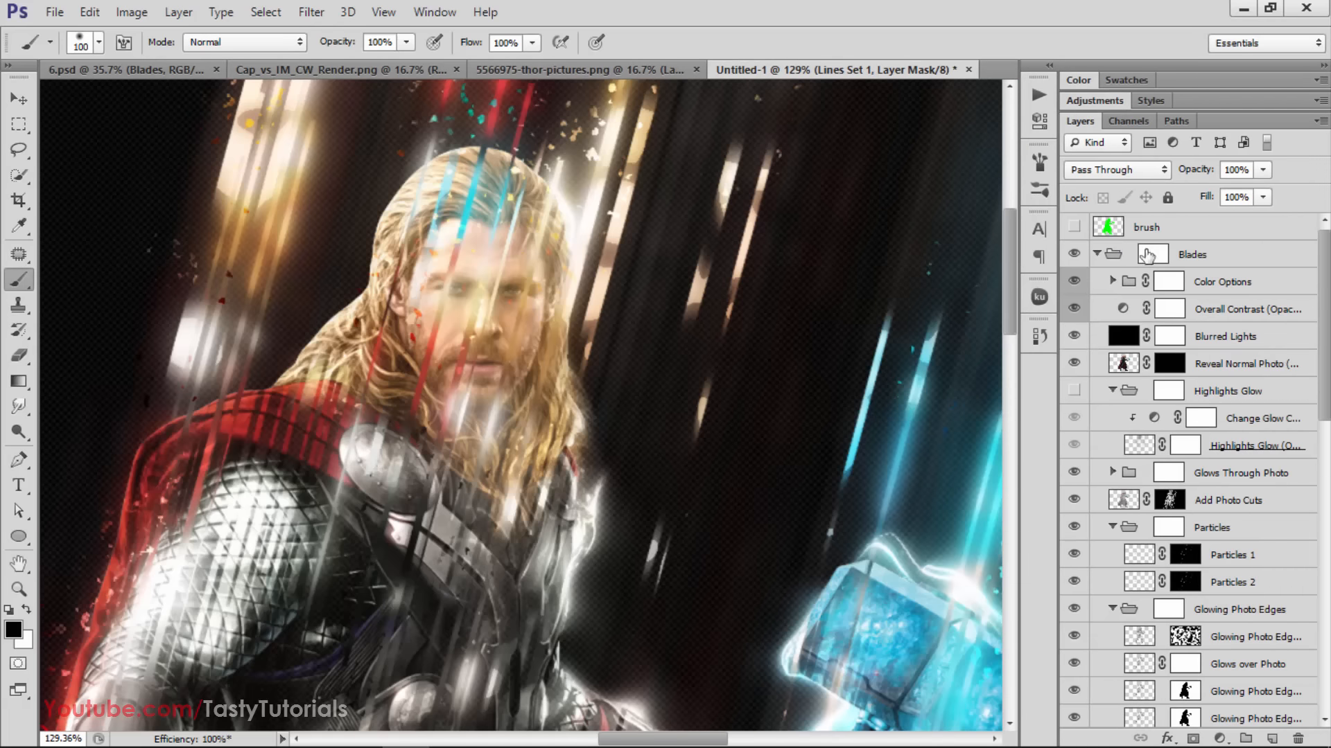
Load the brush layer's outline as a selection and paint black on the Lines Set 1 mask over Thor's hair and face
ctrl+click(1111, 229)
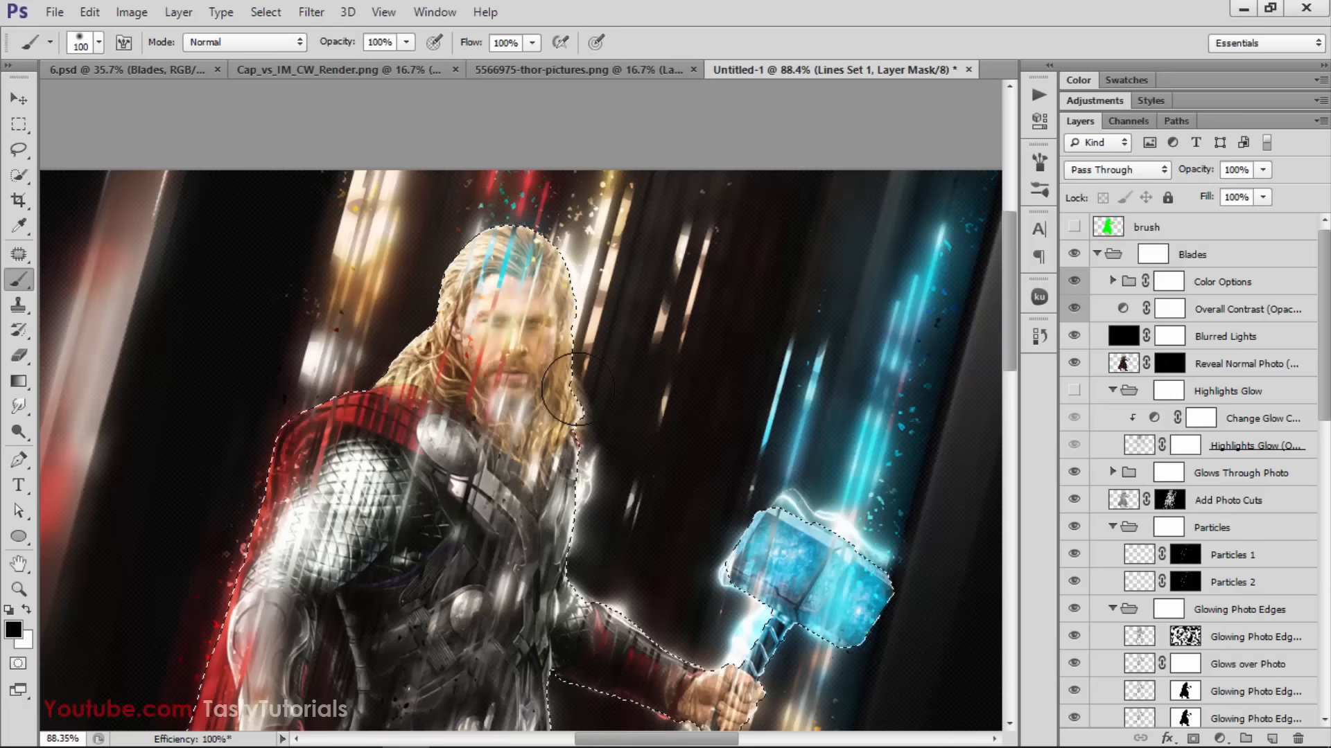
scroll(535, 195, down, 3)
scroll(1117, 450, down, 5)
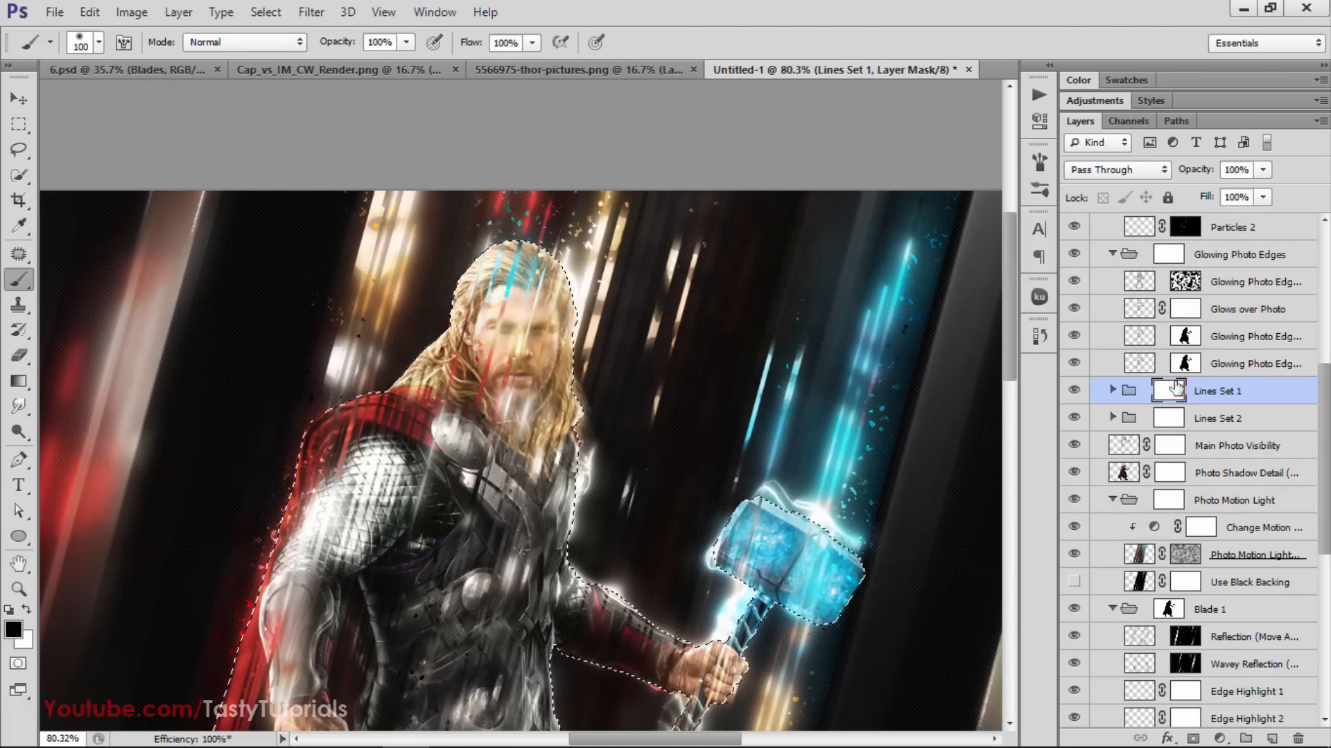
scroll(537, 269, up, 3)
scroll(537, 269, up, 1)
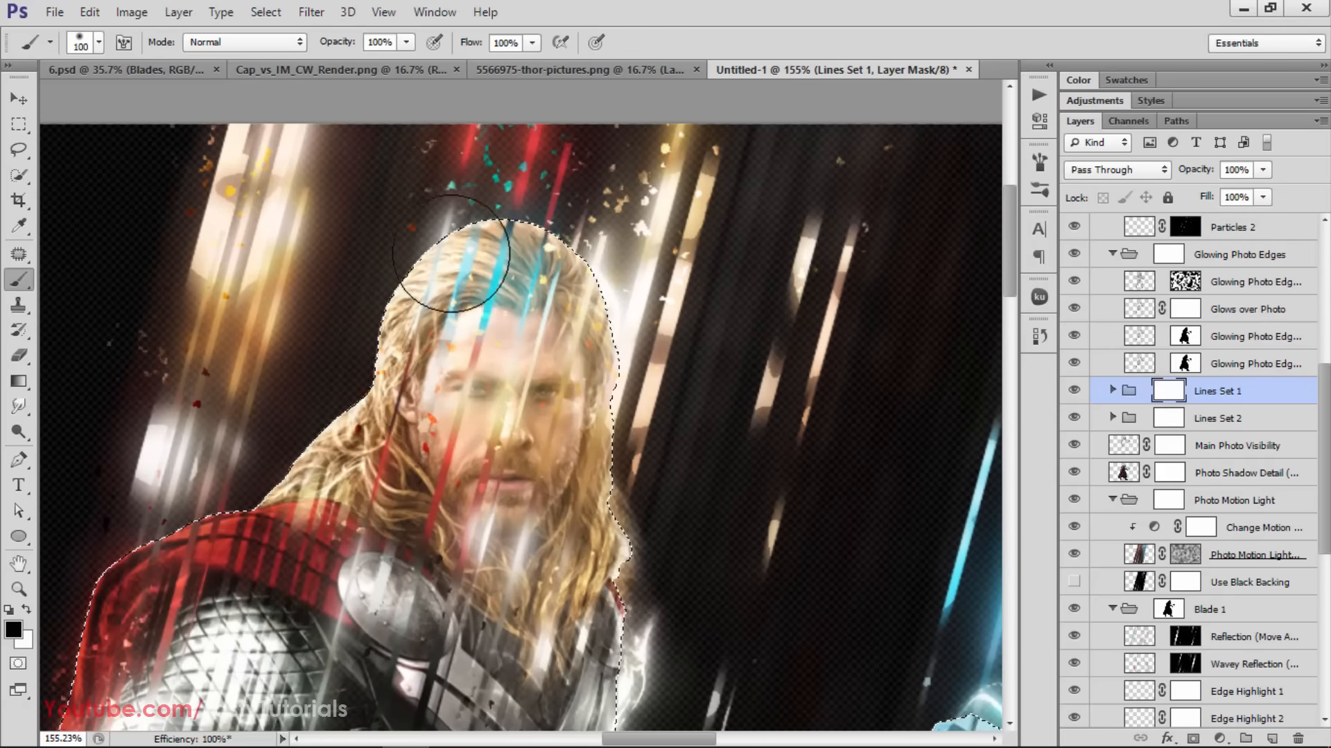
mouse_move(502, 258)
mouse_down()
mouse_move(491, 300)
mouse_move(472, 283)
mouse_move(456, 309)
mouse_move(520, 342)
mouse_move(458, 379)
mouse_move(485, 462)
mouse_move(504, 391)
mouse_move(481, 386)
mouse_move(465, 345)
mouse_move(475, 321)
mouse_move(438, 341)
mouse_move(417, 377)
mouse_move(477, 402)
mouse_move(507, 455)
mouse_move(502, 488)
mouse_move(535, 490)
mouse_move(475, 356)
mouse_up()
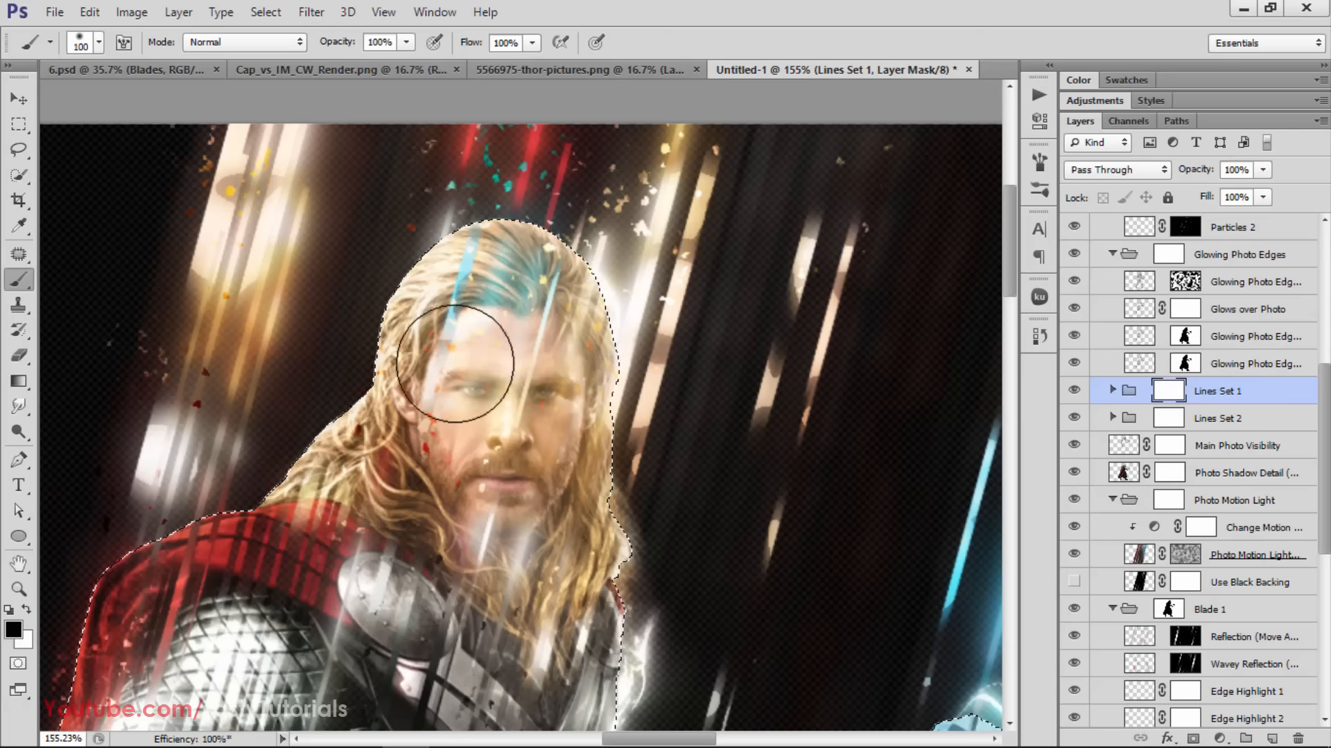
Paint black on the Lines Set 2 mask to remove the remaining lines from Thor's hair and face
click(1168, 418)
mouse_move(490, 297)
mouse_down()
mouse_move(469, 267)
mouse_move(510, 392)
mouse_move(485, 380)
mouse_move(534, 416)
mouse_move(481, 402)
mouse_move(459, 353)
mouse_move(463, 474)
mouse_up()
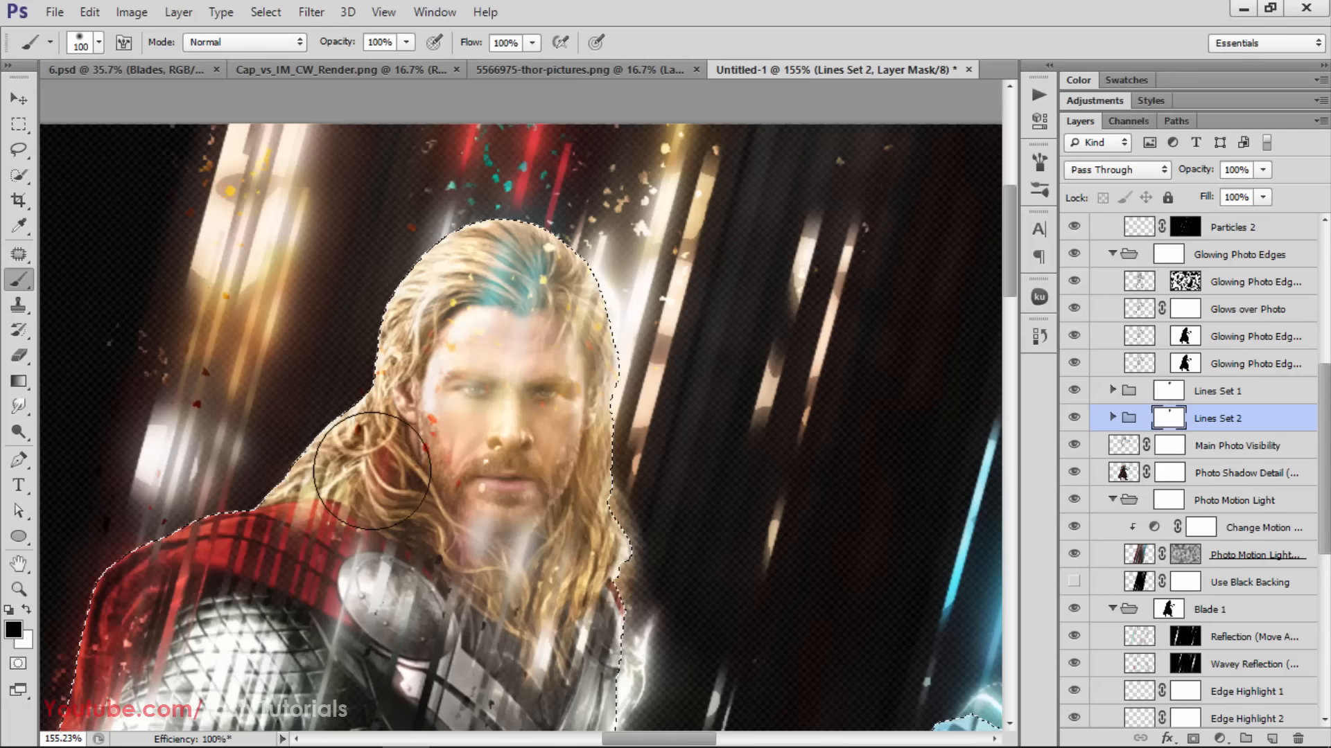
scroll(459, 471, down, 2)
scroll(460, 446, up, 1)
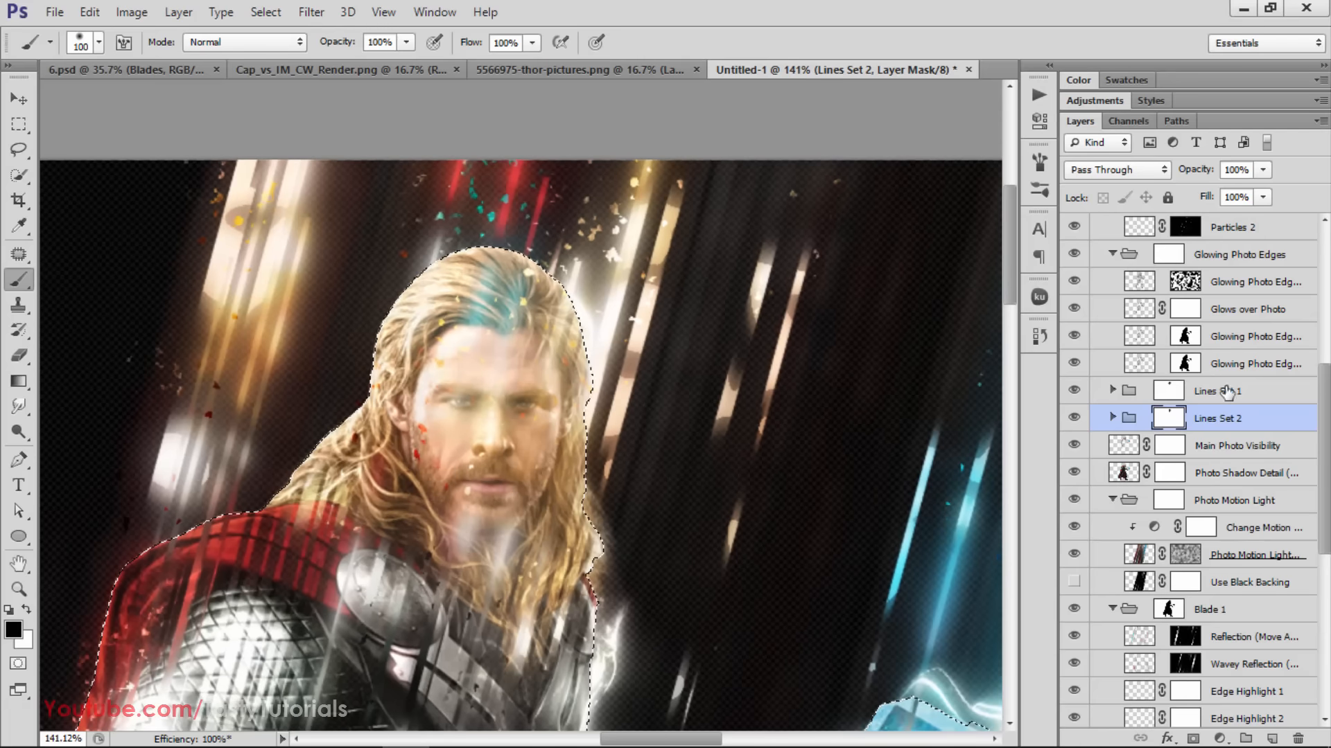
Check the face with each layer in the Glowing Photo Edges group, including Glows over Photo, hidden and shown in turn
scroll(1227, 393, up, 1)
click(1237, 310)
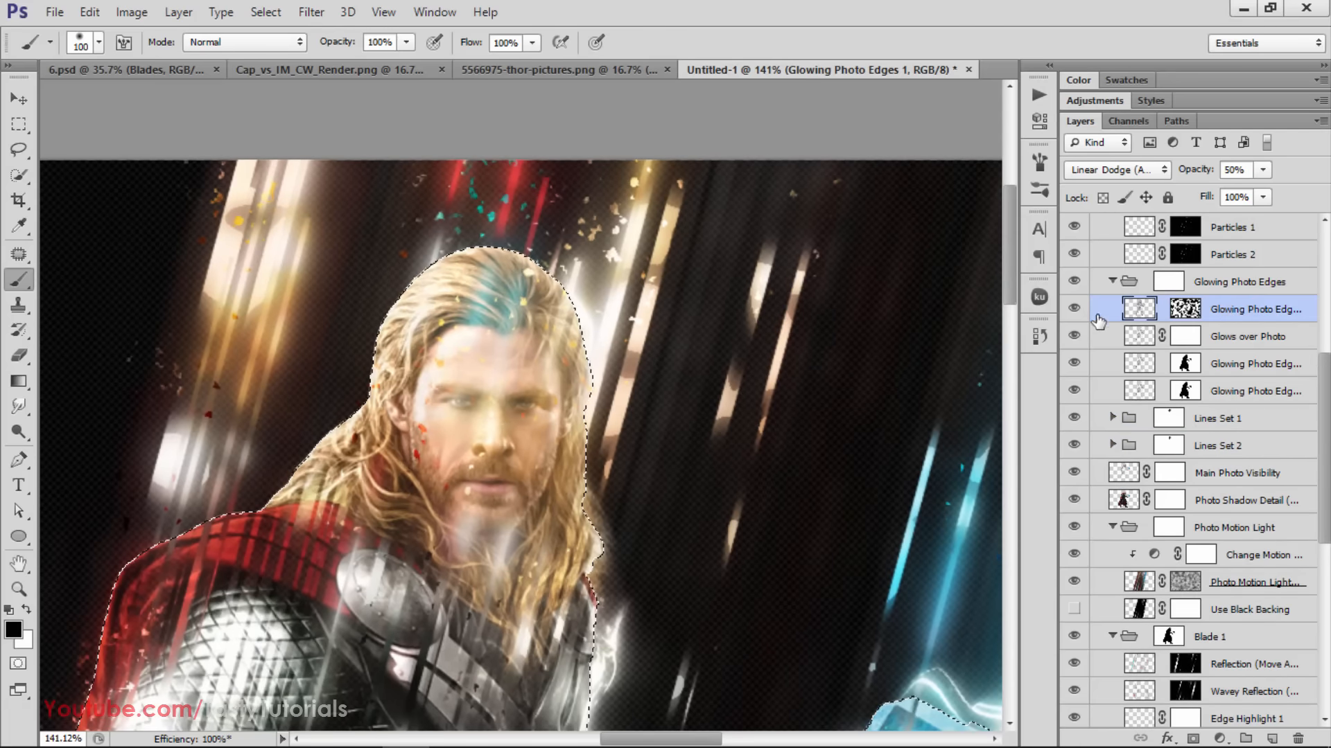
click(1074, 307)
click(1074, 308)
click(1074, 336)
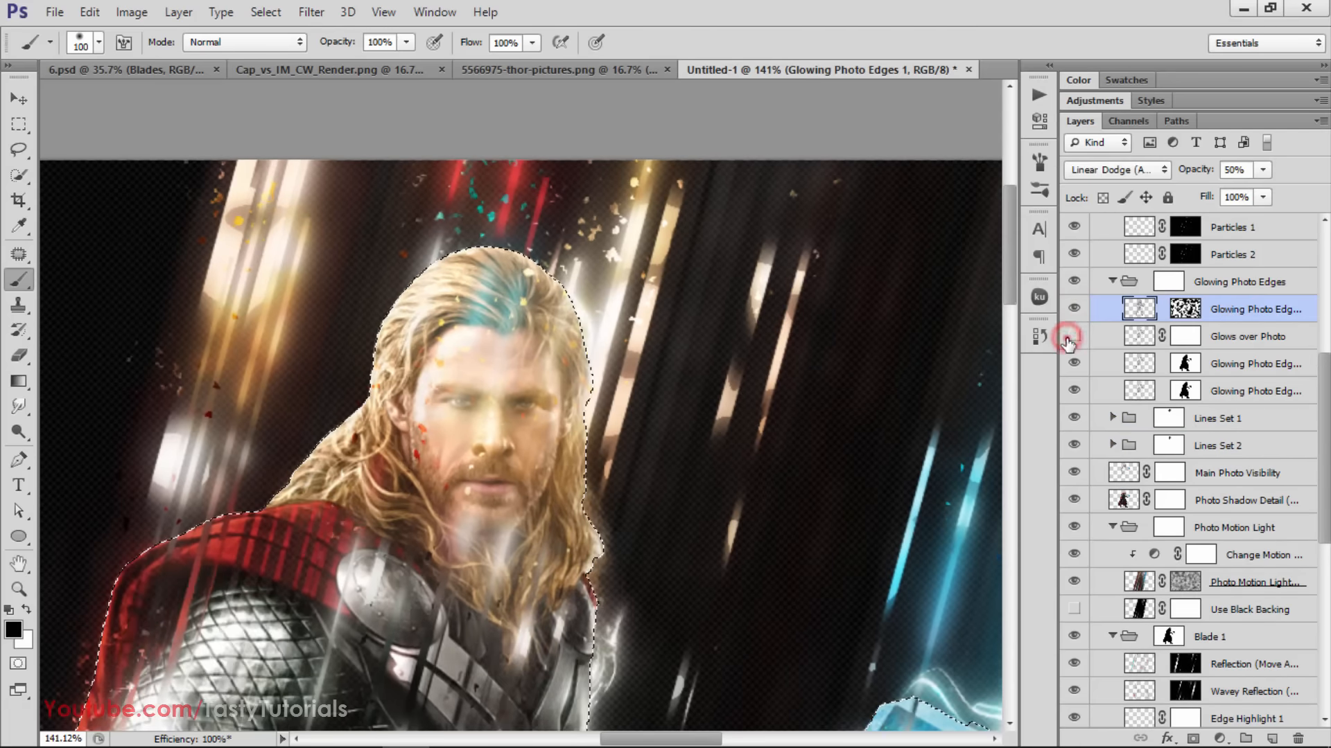
click(1068, 338)
click(1067, 362)
click(1068, 362)
click(1069, 390)
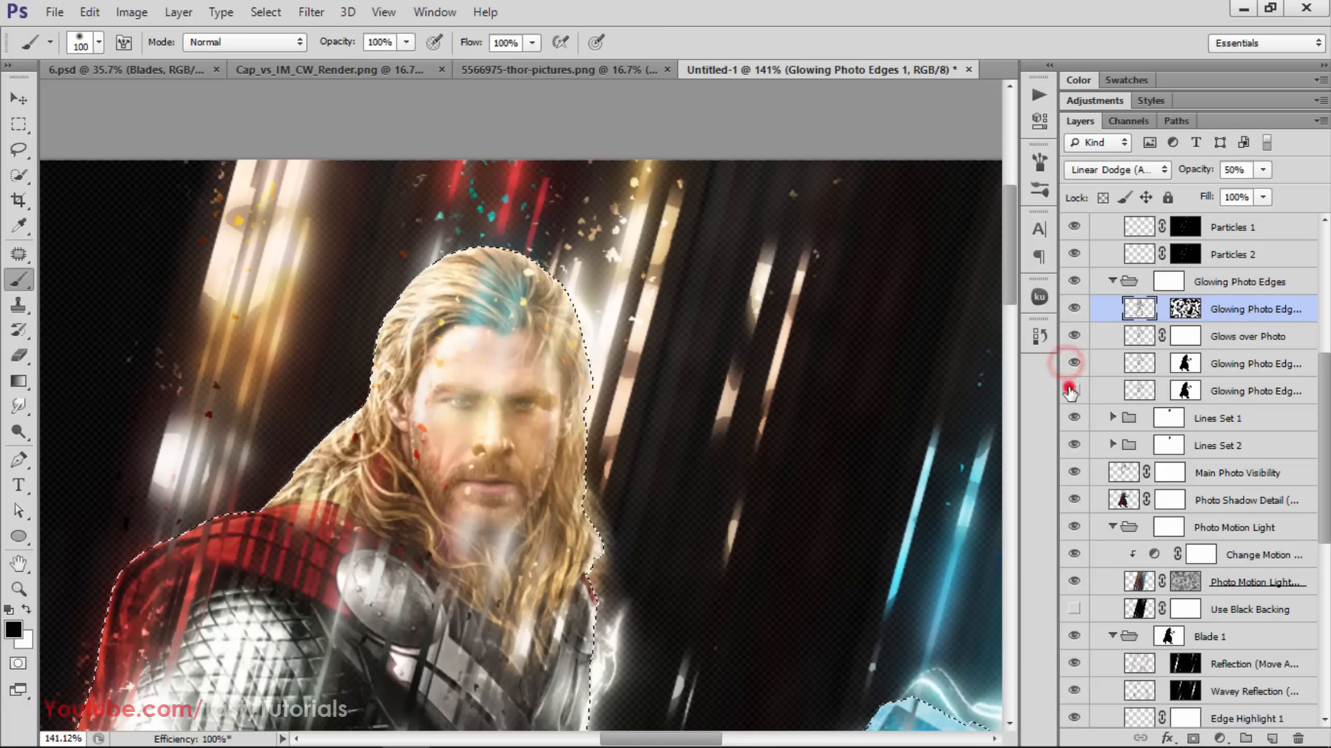
click(1069, 390)
Toggle the Particles group to locate its effect, and paint black on its mask to clear the particles from Thor's face
scroll(1072, 392, up, 2)
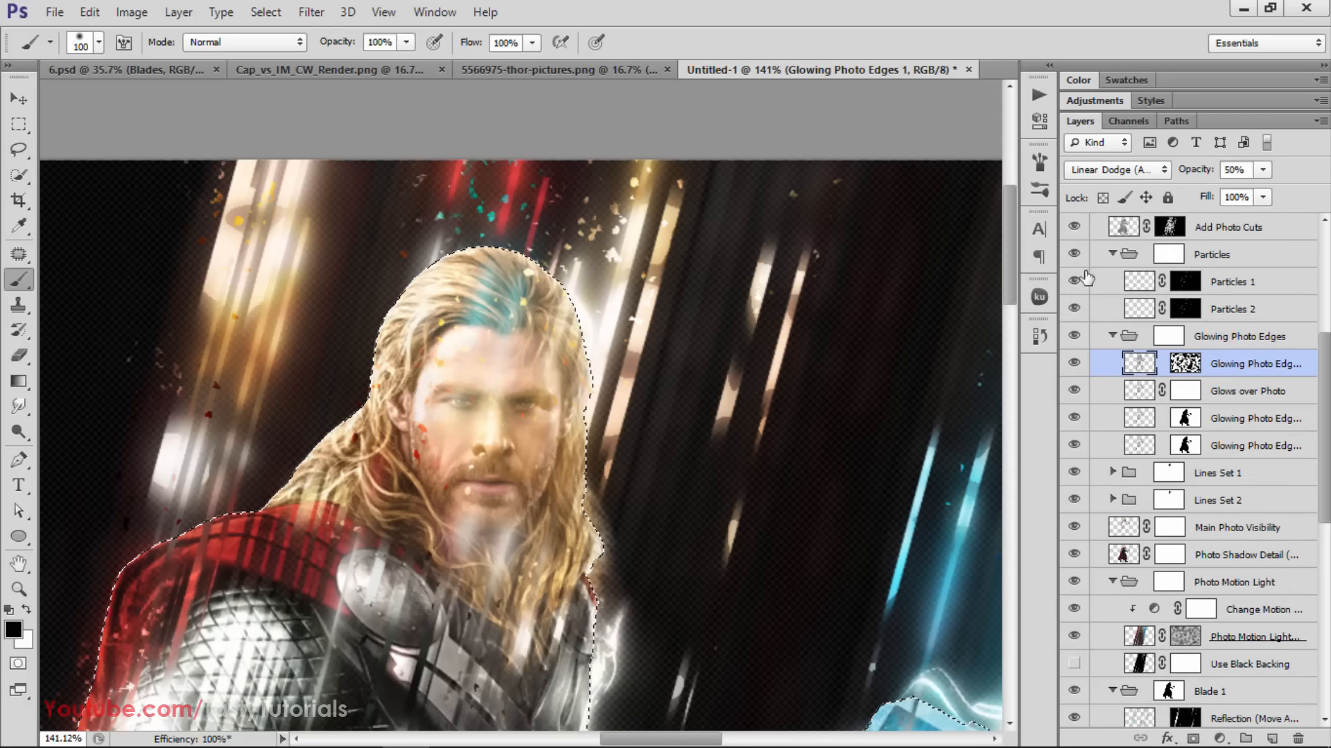
click(1073, 254)
click(1073, 253)
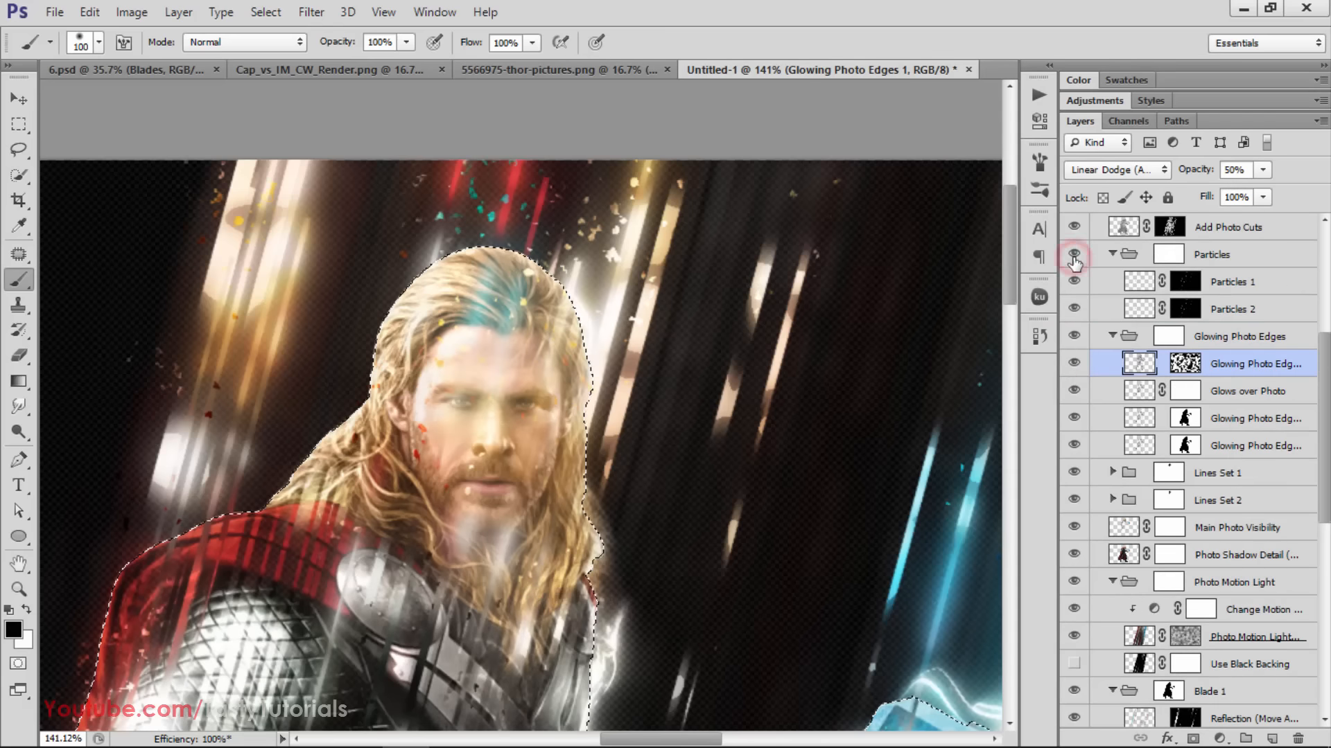
click(1129, 257)
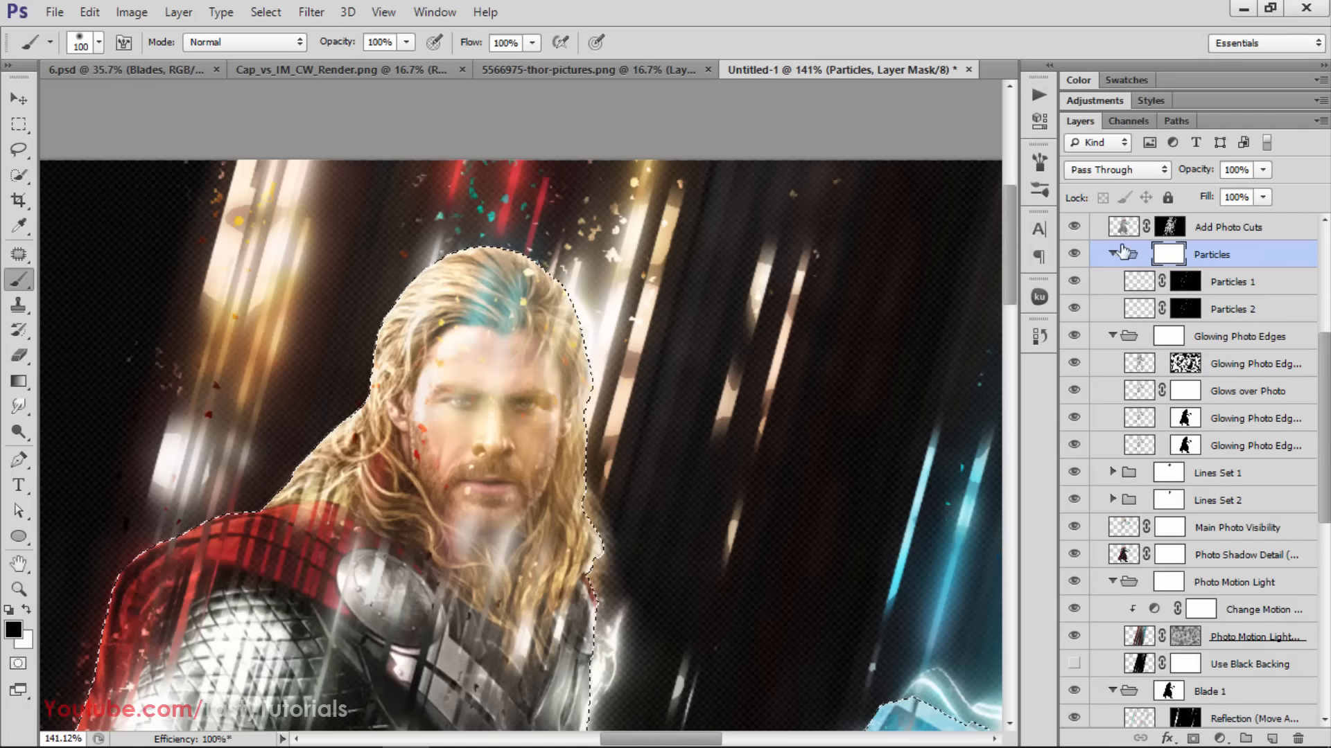
mouse_move(410, 416)
mouse_down()
mouse_move(440, 446)
mouse_move(439, 416)
mouse_move(502, 454)
mouse_up()
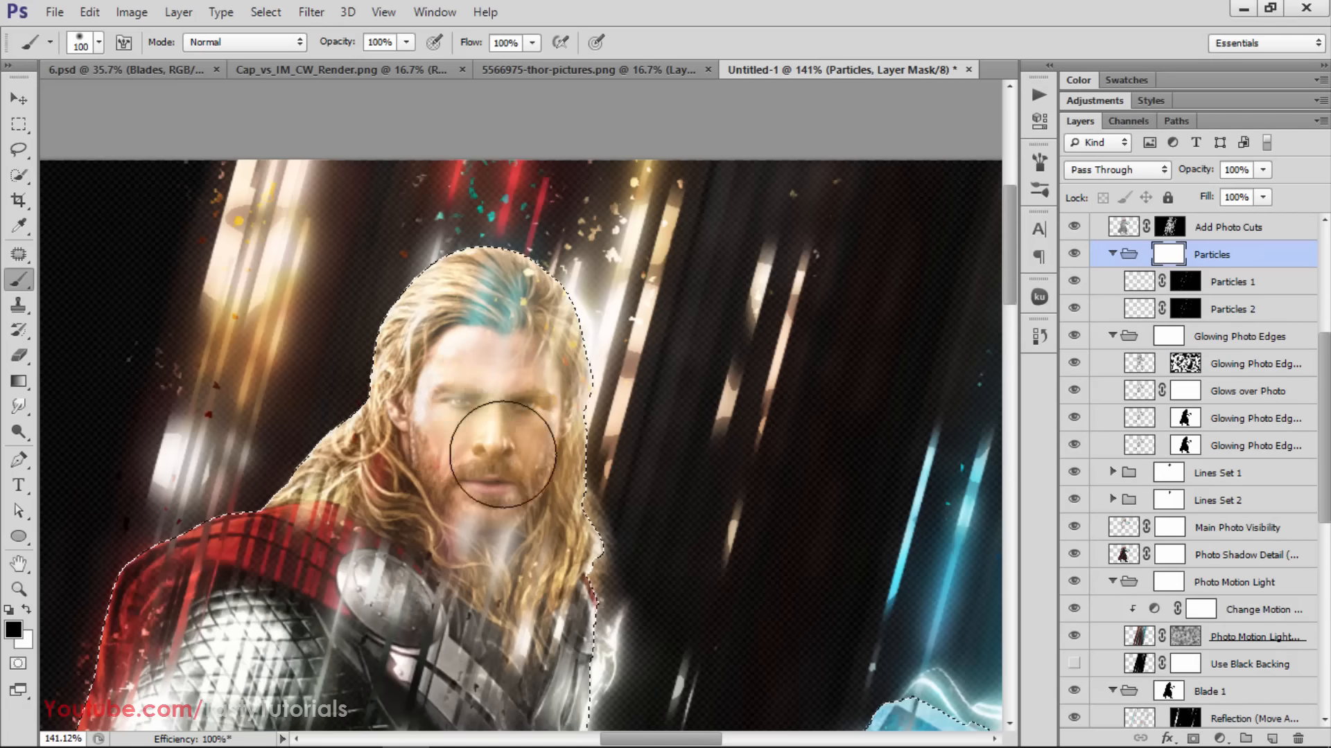
Compare the upper body with the Add Photo Cuts layer hidden and shown several times
alt+scroll(502, 388, down, 3)
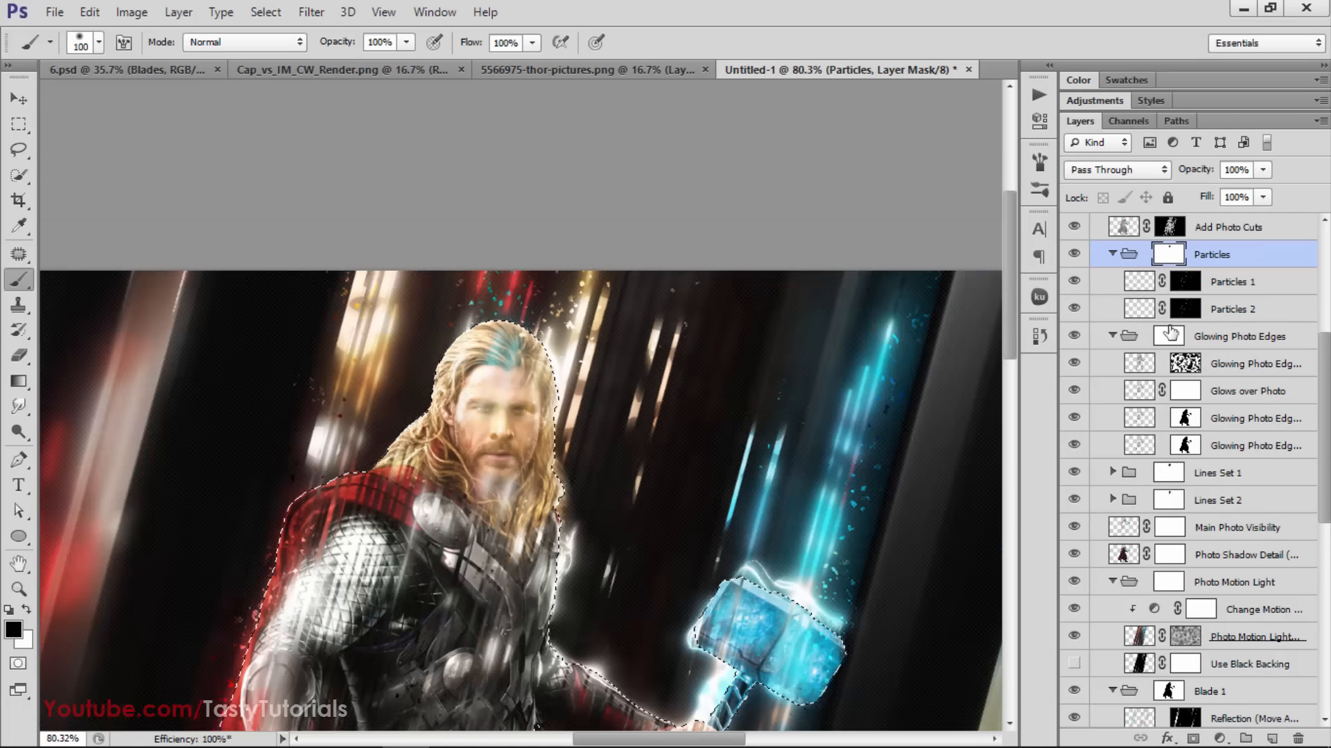
scroll(1170, 333, up, 3)
click(1074, 336)
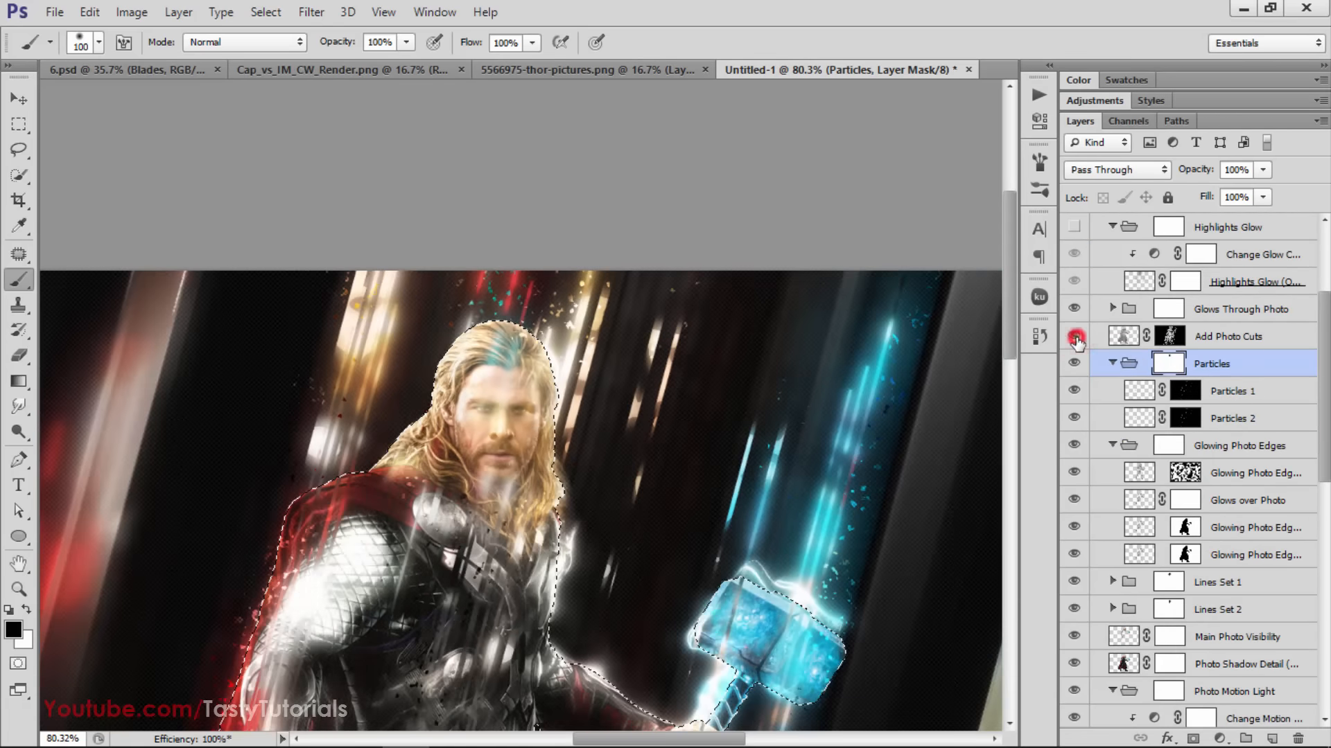
click(1074, 337)
click(1073, 338)
click(1073, 338)
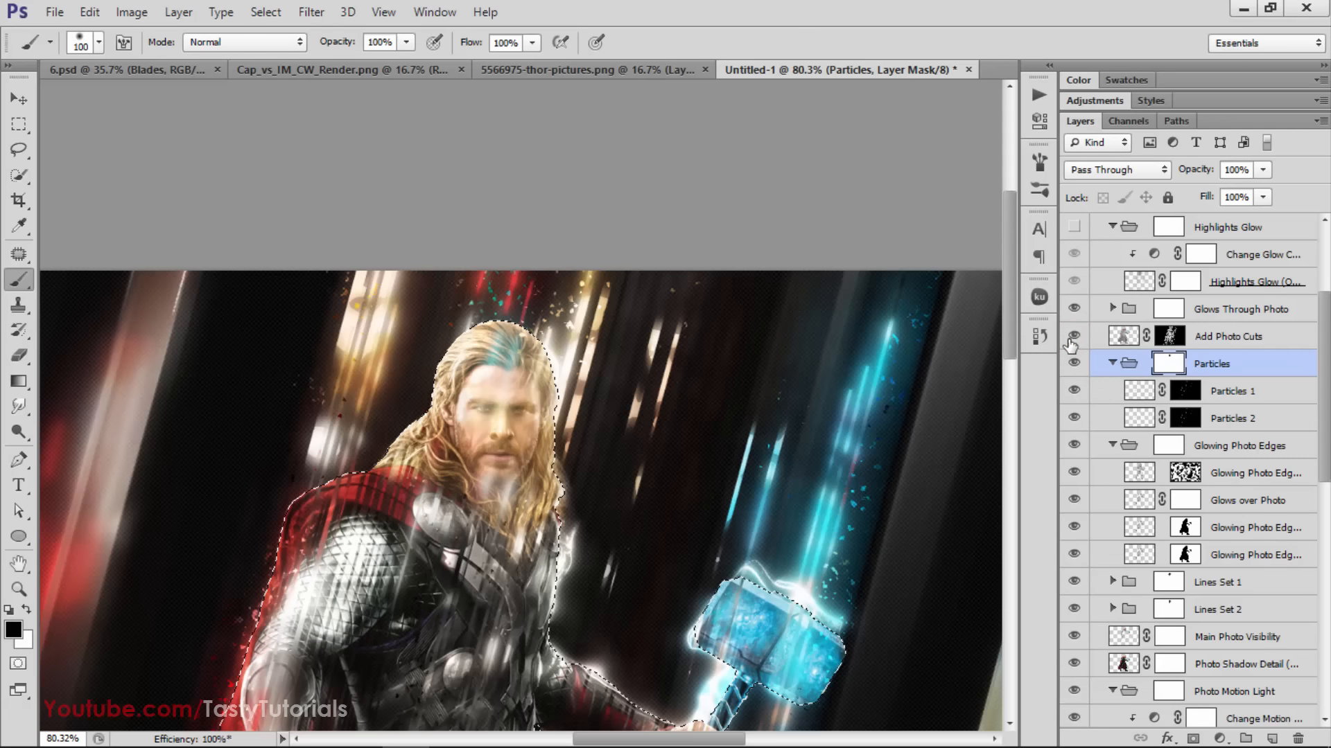
click(1073, 338)
click(1073, 337)
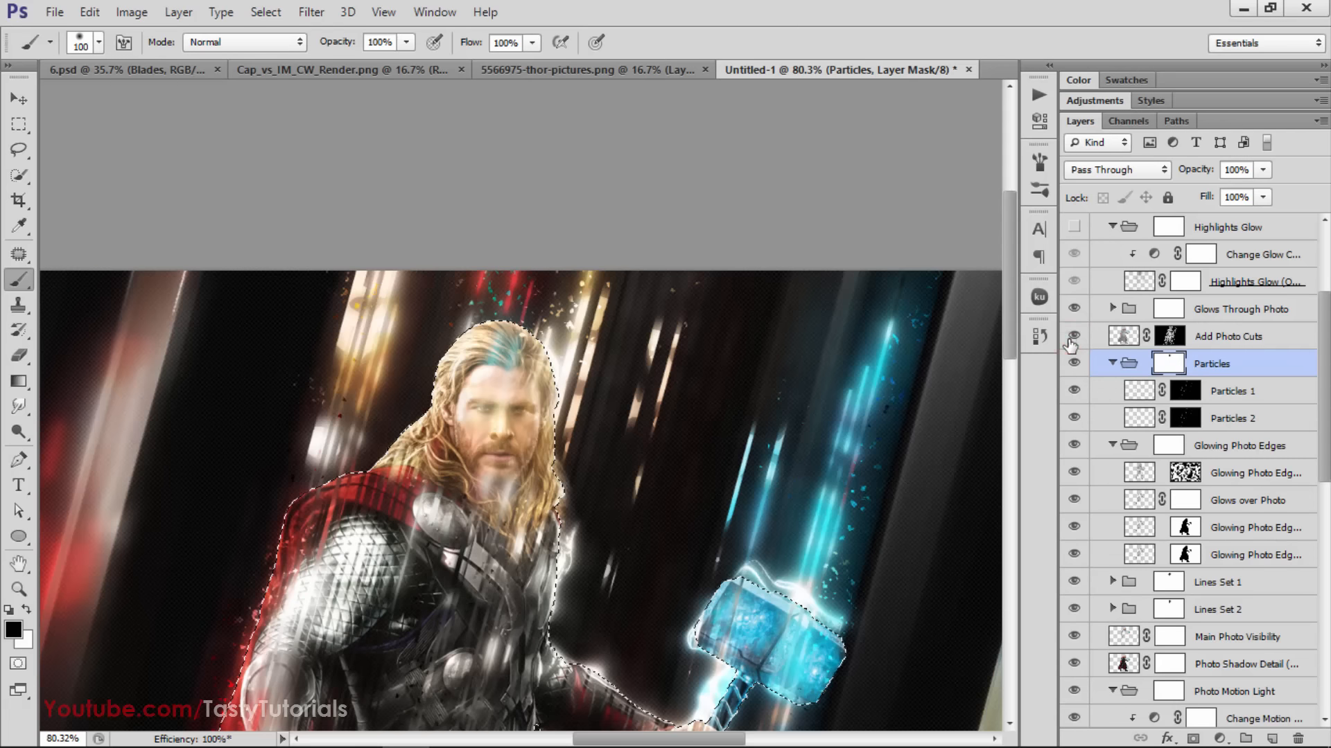
Check Thor once more with the Add Photo Cuts layer hidden, and leave the layer visible
scroll(982, 449, down, 2)
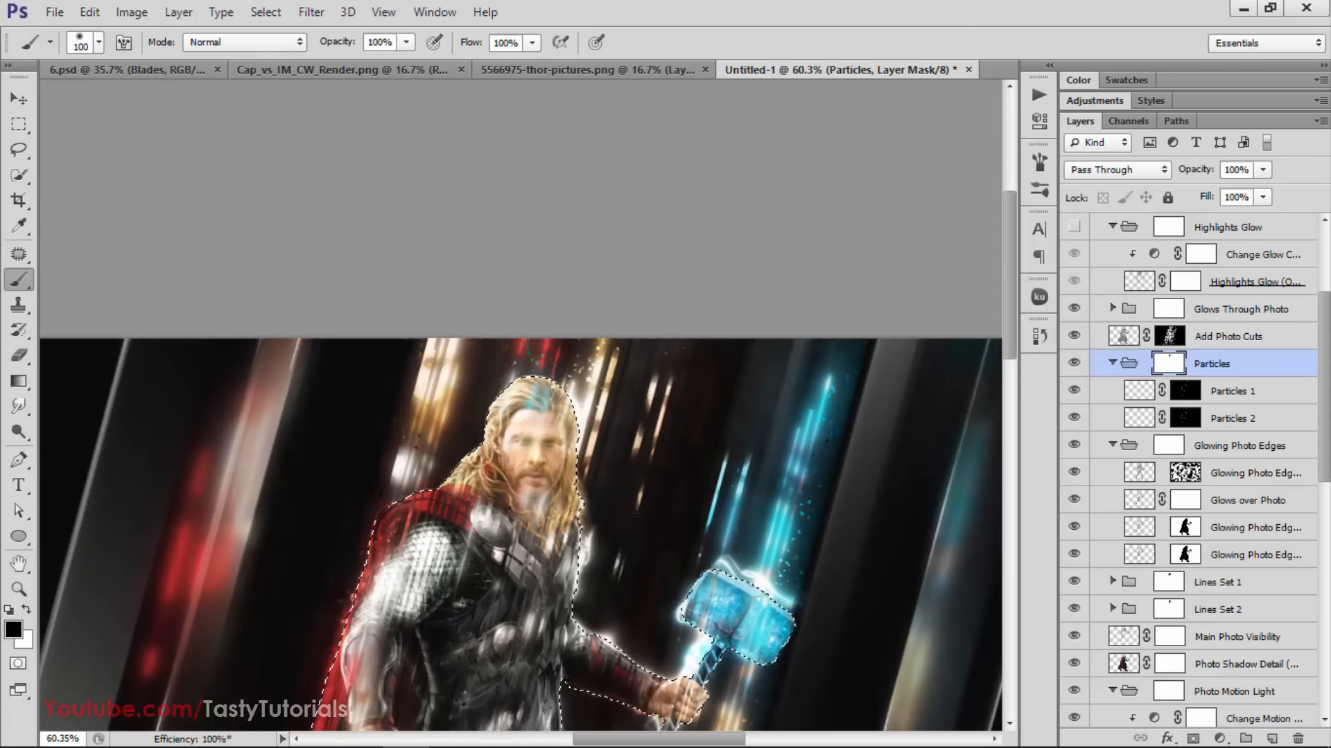
click(1073, 337)
Expand the Lines Set 2 group and make its Change Lines Color and Boost Line Intensity layers visible
scroll(1148, 411, down, 1)
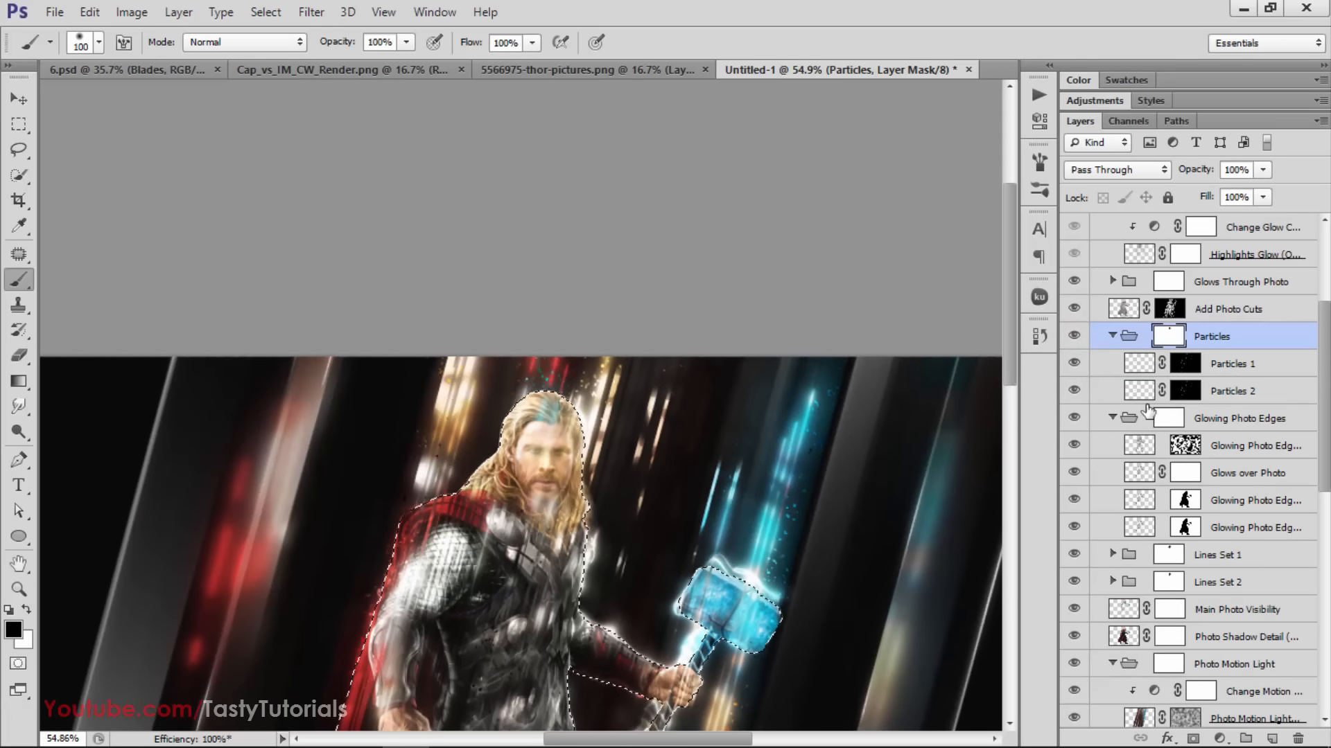
scroll(1121, 424, down, 3)
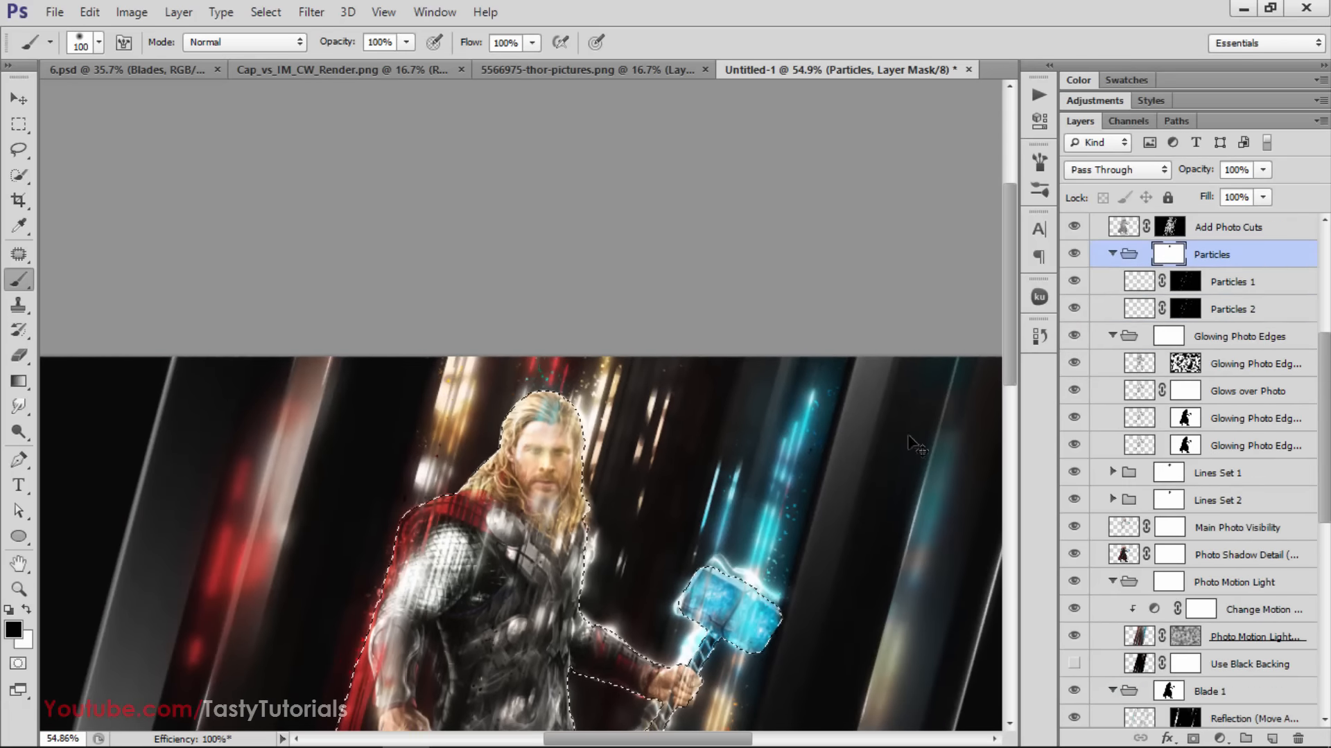
scroll(1247, 530, down, 3)
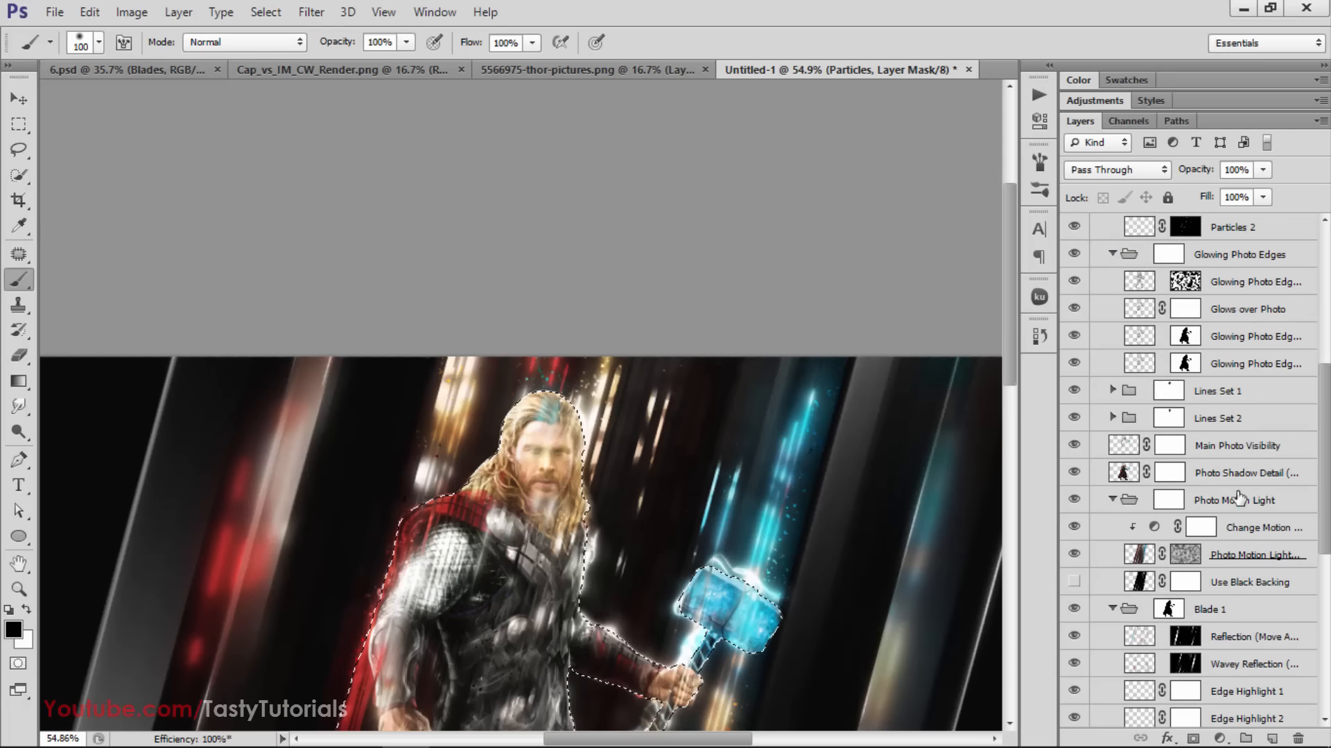
click(1251, 416)
scroll(1170, 471, up, 3)
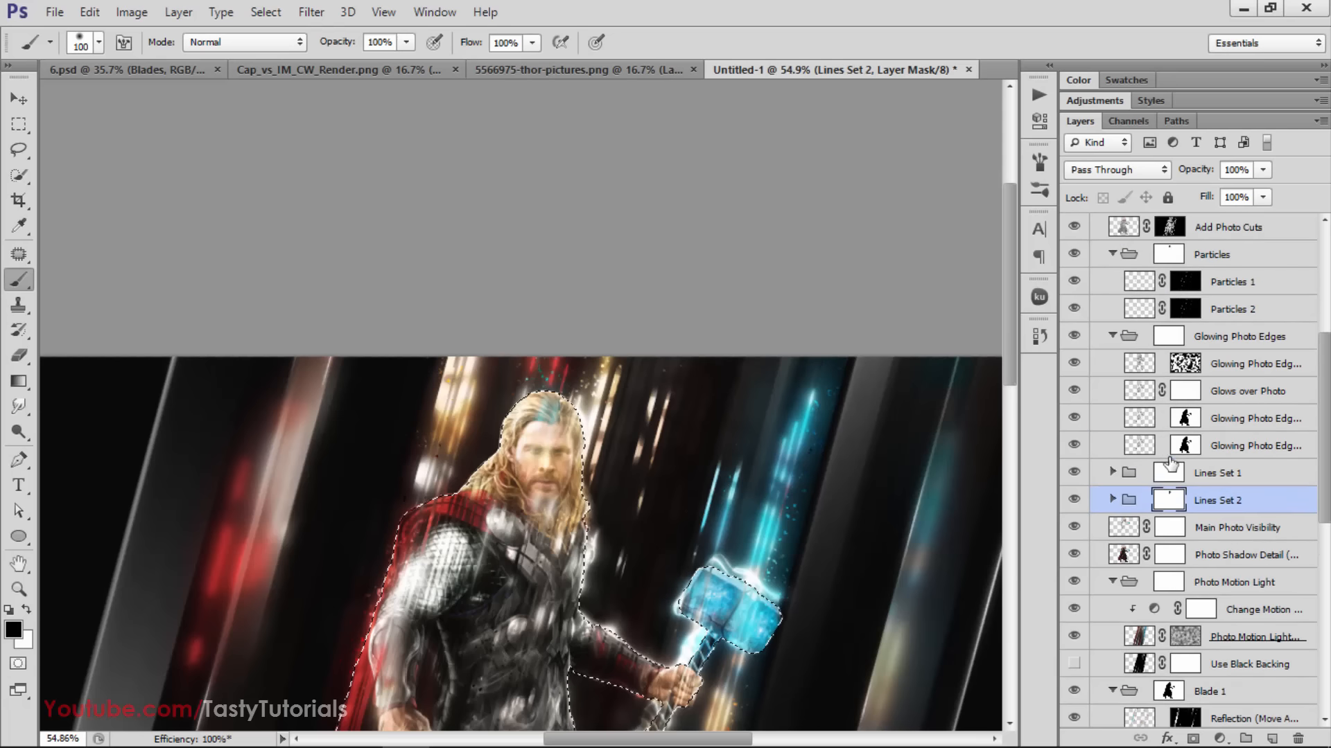
scroll(1170, 471, down, 3)
scroll(754, 510, up, 1)
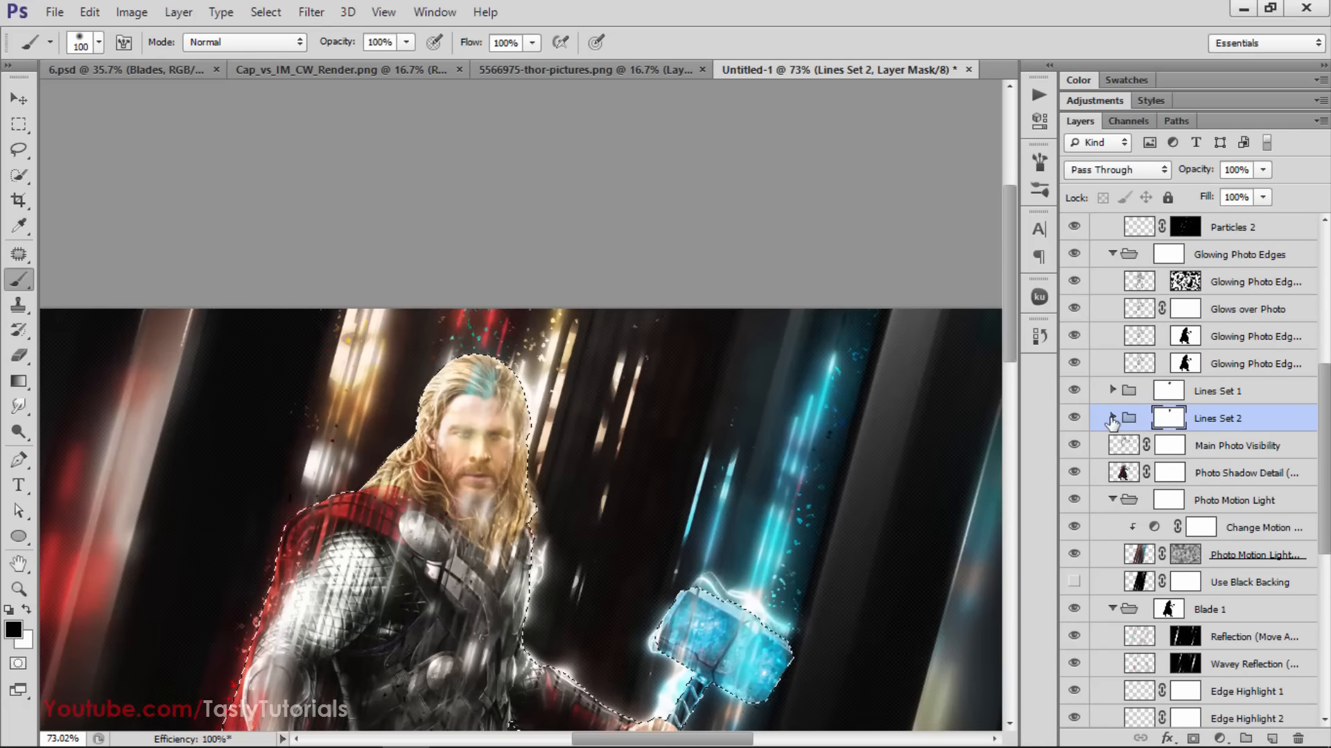
click(1113, 418)
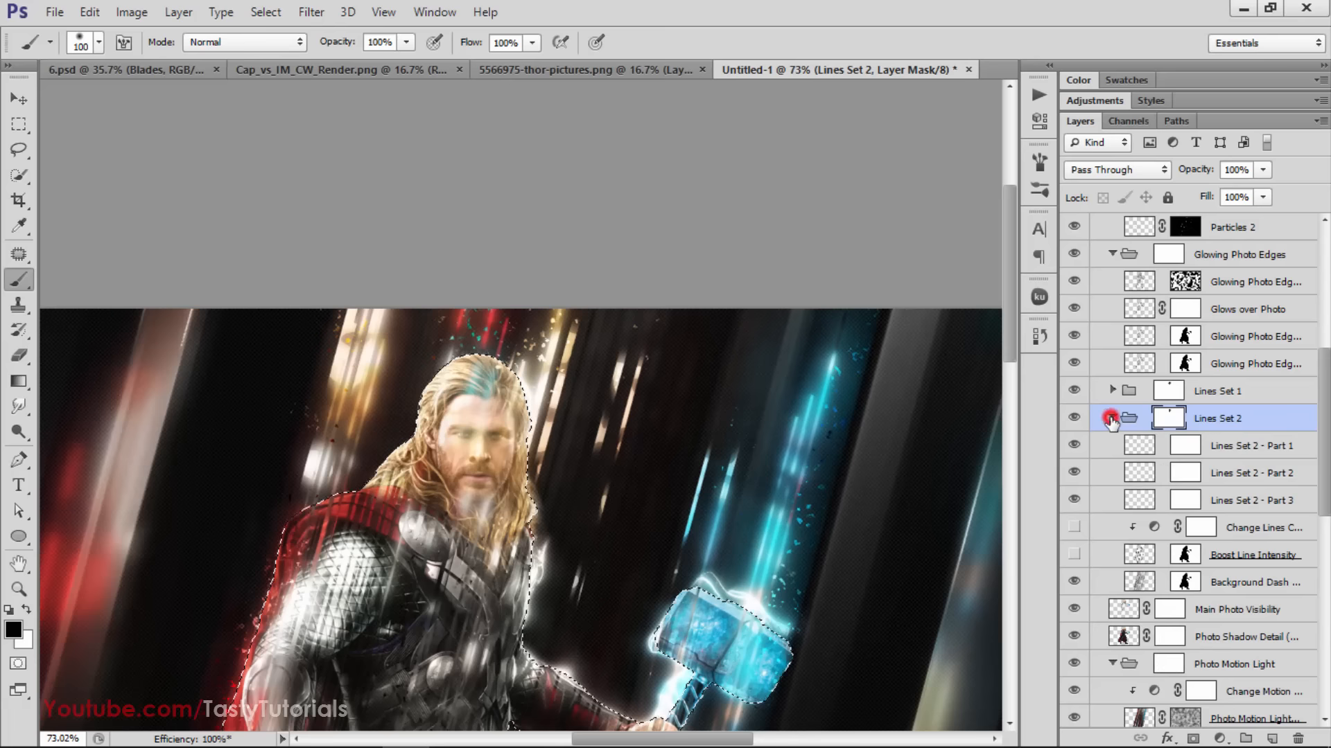
click(1112, 418)
click(1112, 417)
scroll(568, 457, down, 1)
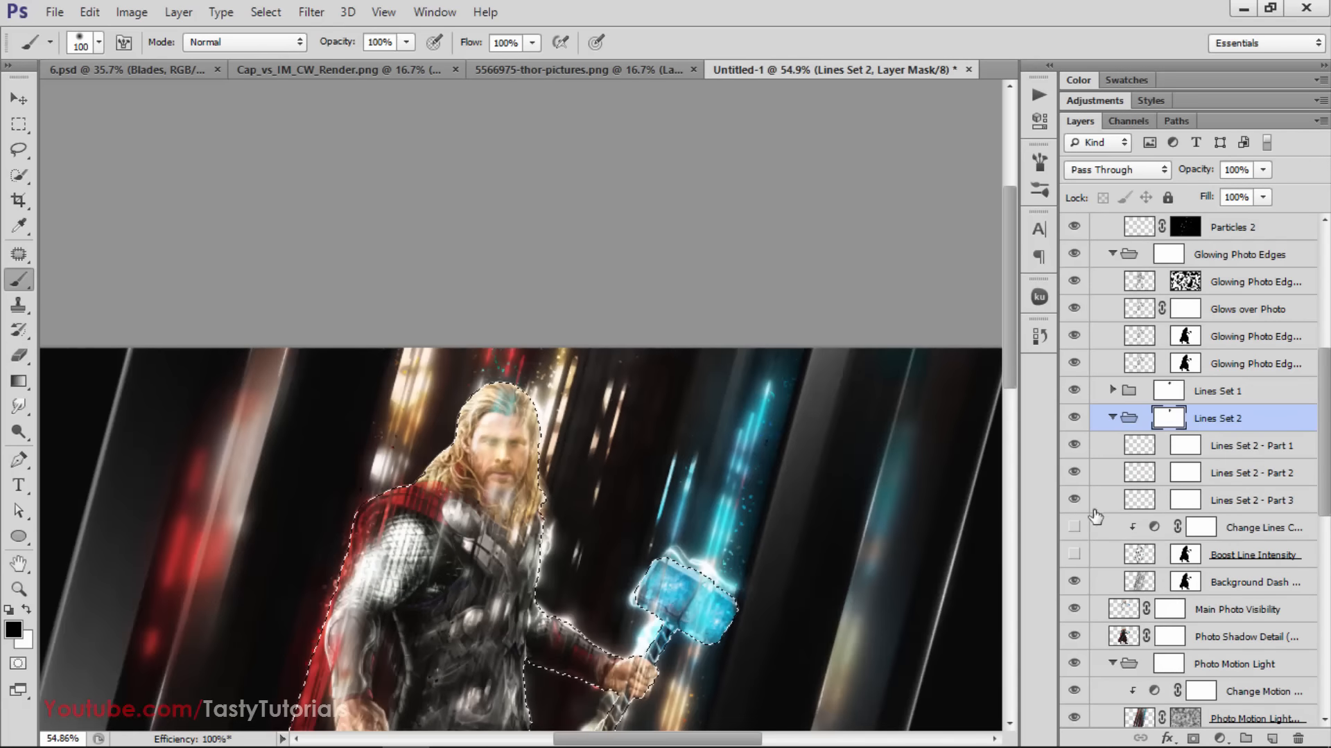
click(1076, 529)
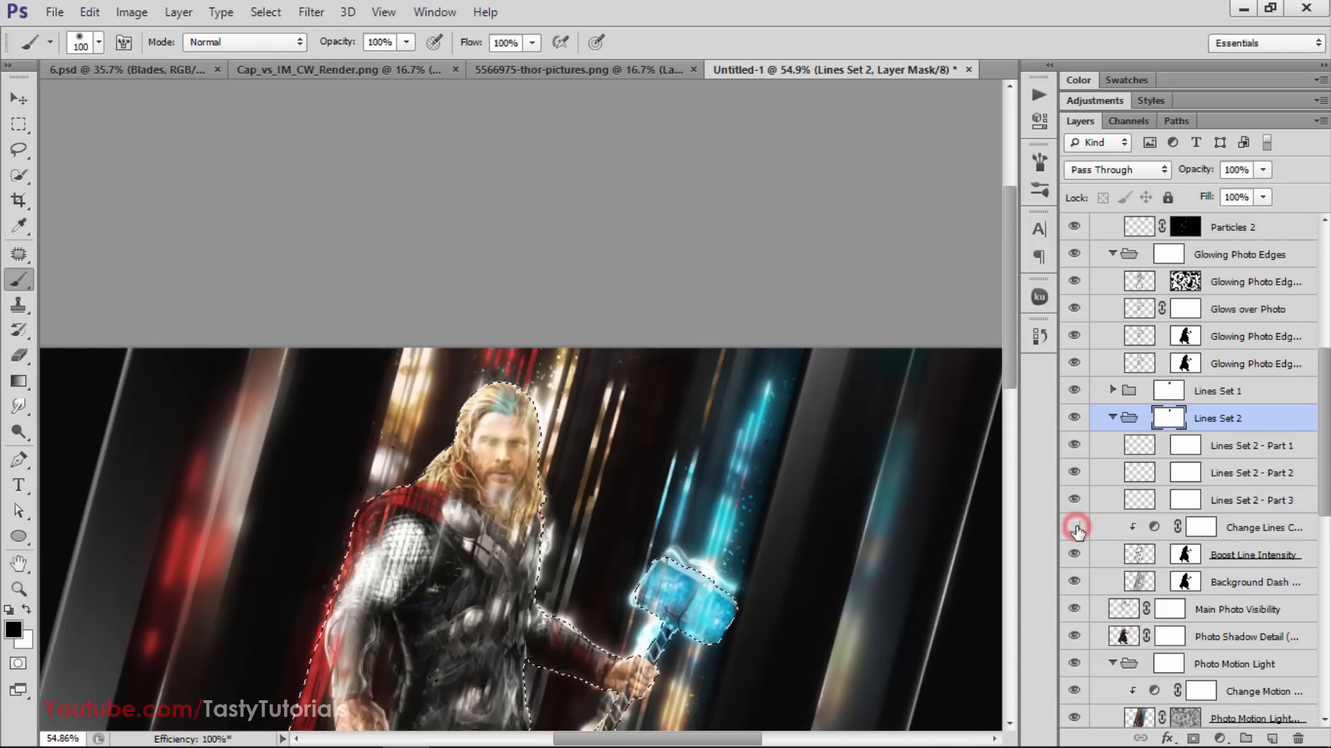
Check the whole image while toggling Lines Set 2 - Part 1, Part 2 and the Change Lines Color layer
scroll(547, 672, down, 1)
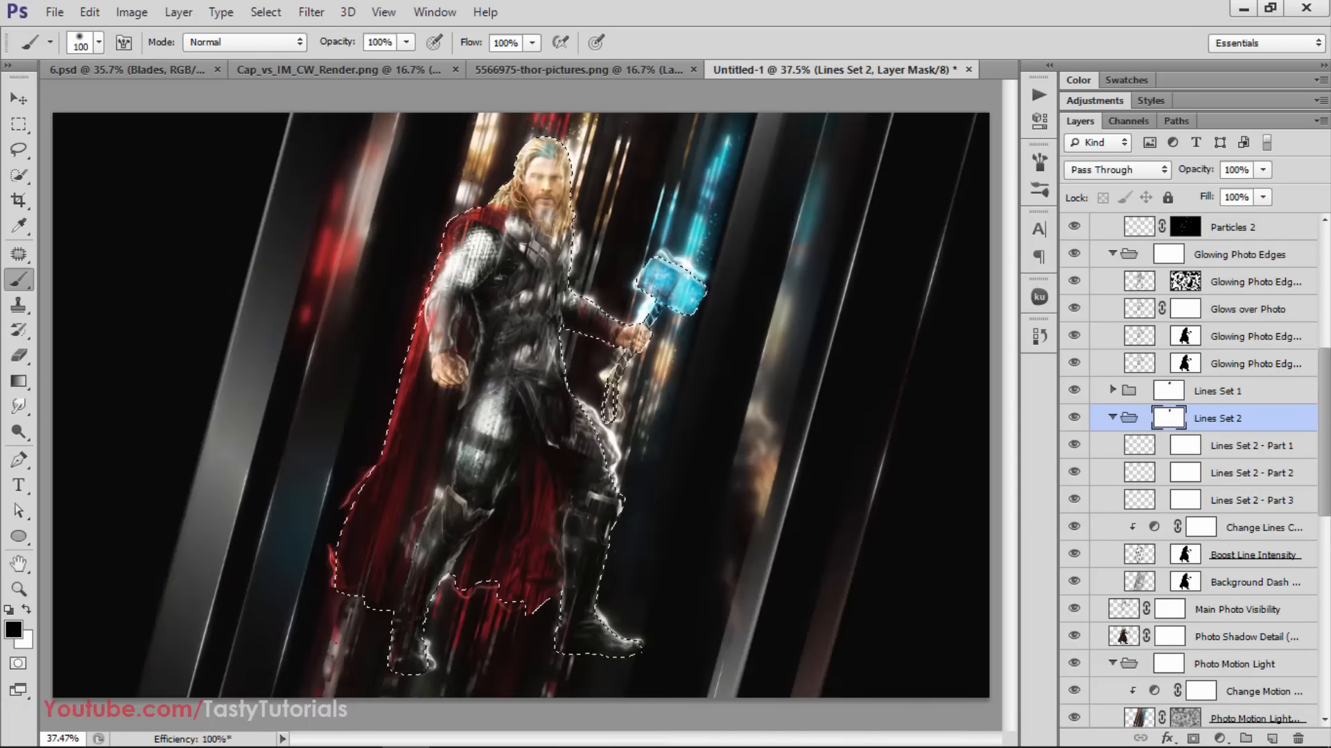
click(1073, 446)
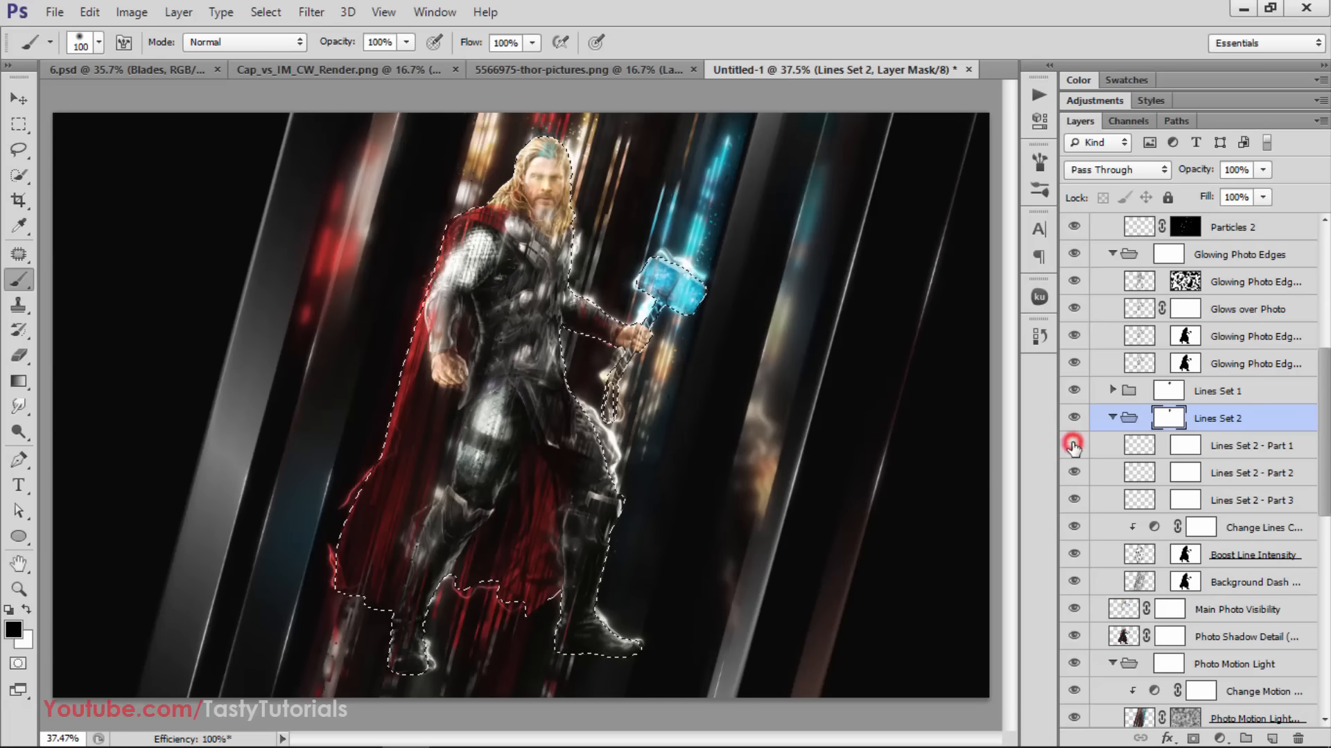
click(1072, 471)
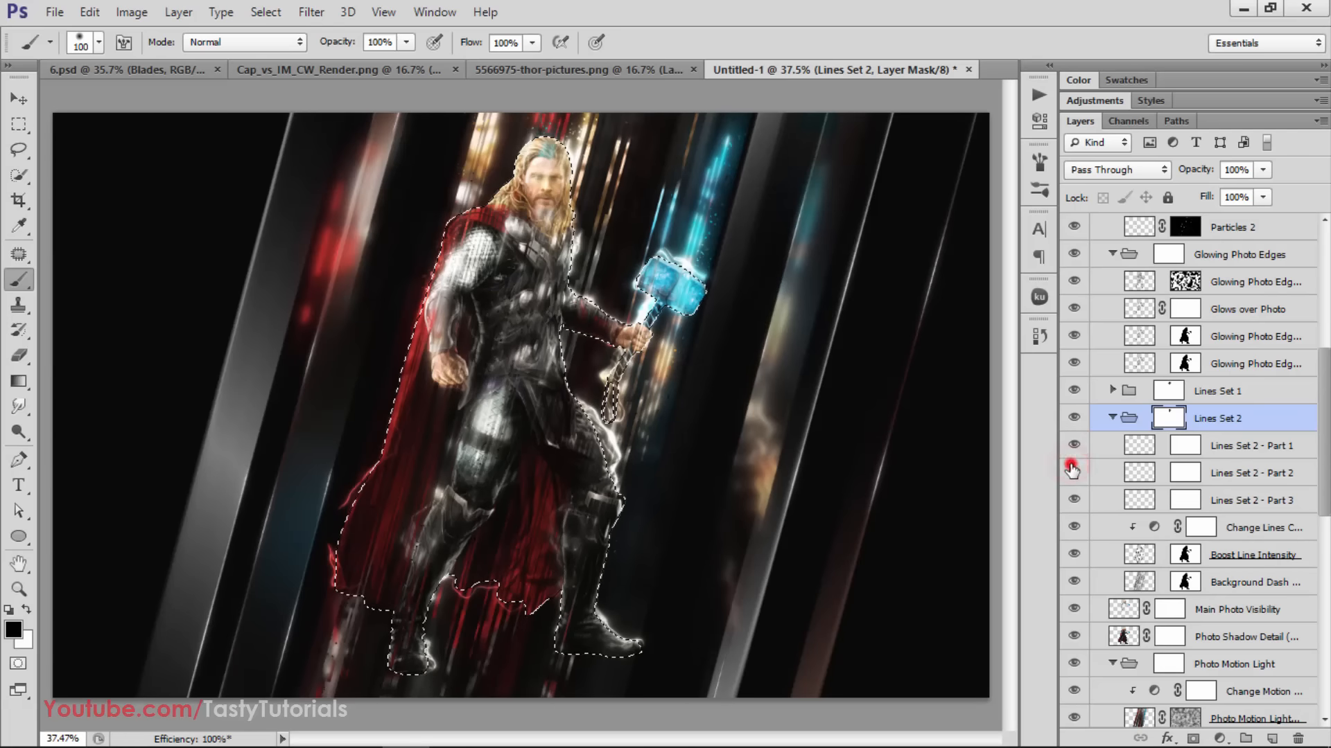
click(1253, 503)
click(1254, 527)
click(1074, 527)
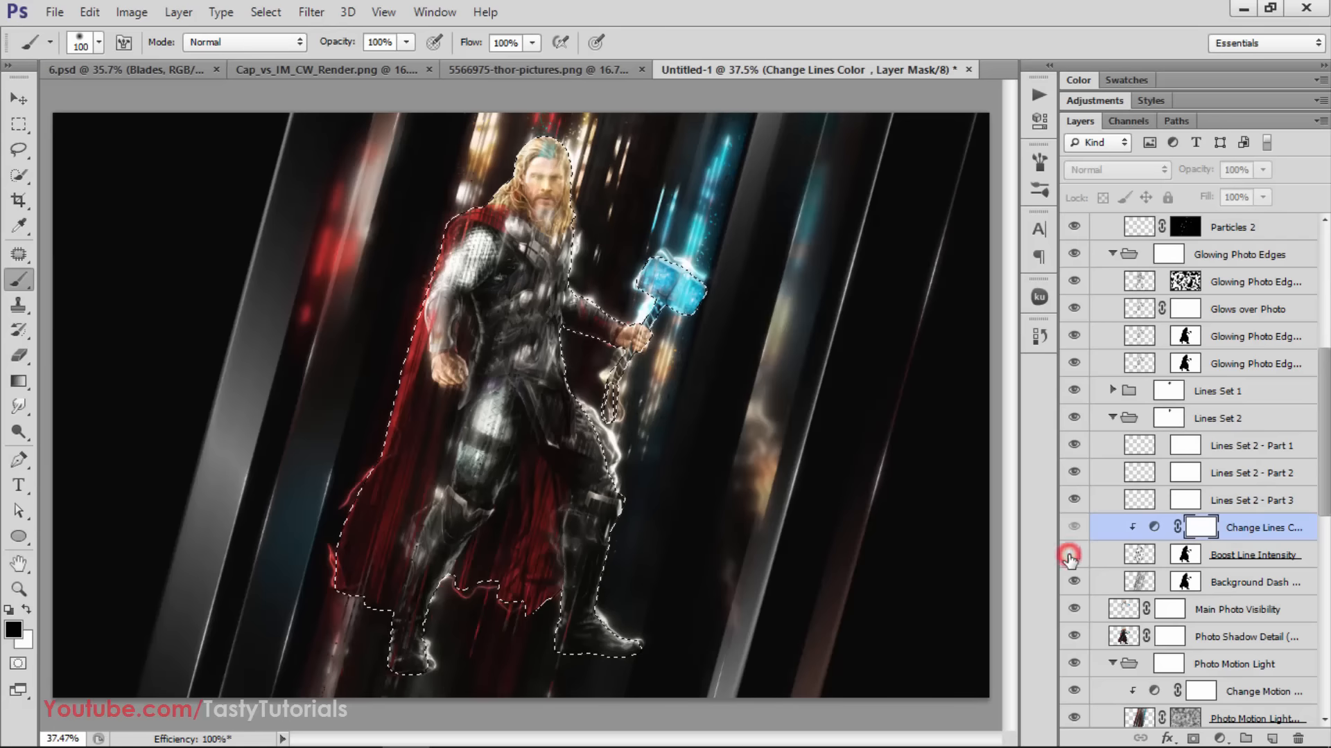
Compare the image with Boost Line Intensity hidden and shown, leave it visible, and set its opacity to 20%
click(1069, 556)
click(1069, 557)
click(1070, 557)
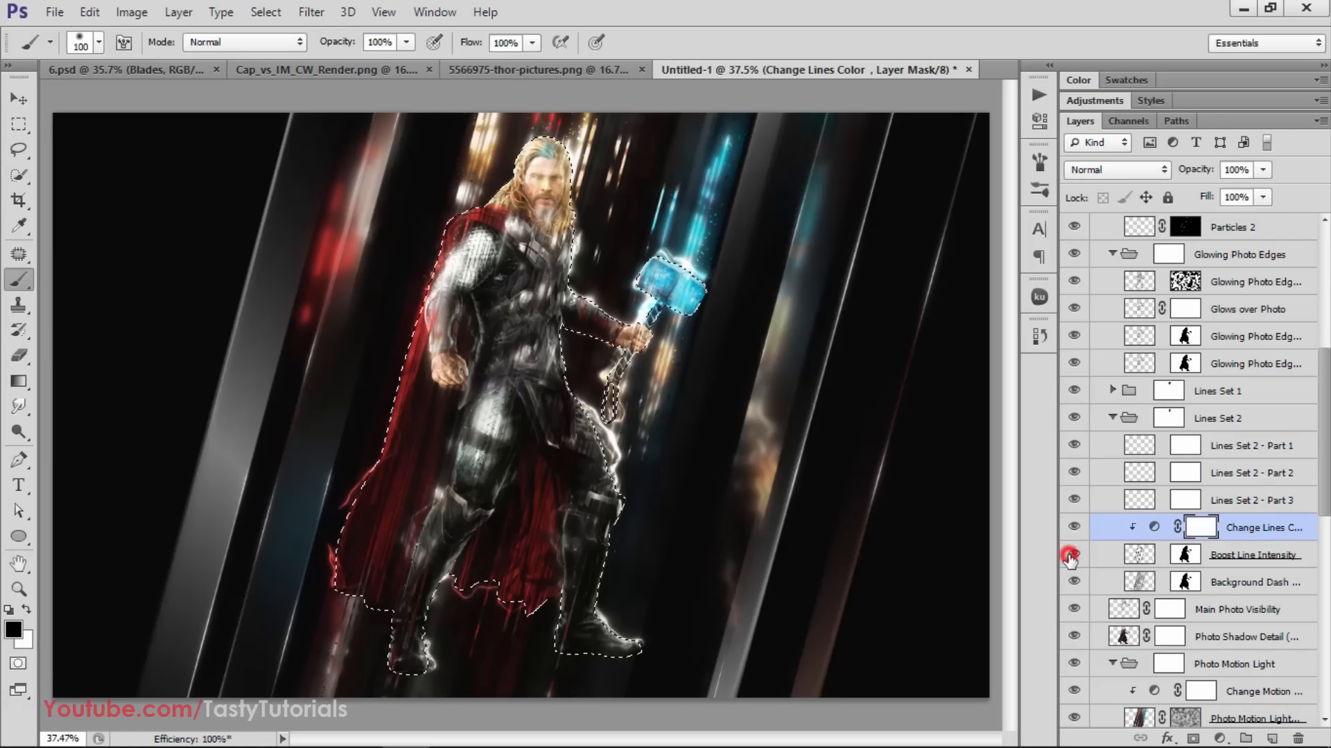
click(1240, 565)
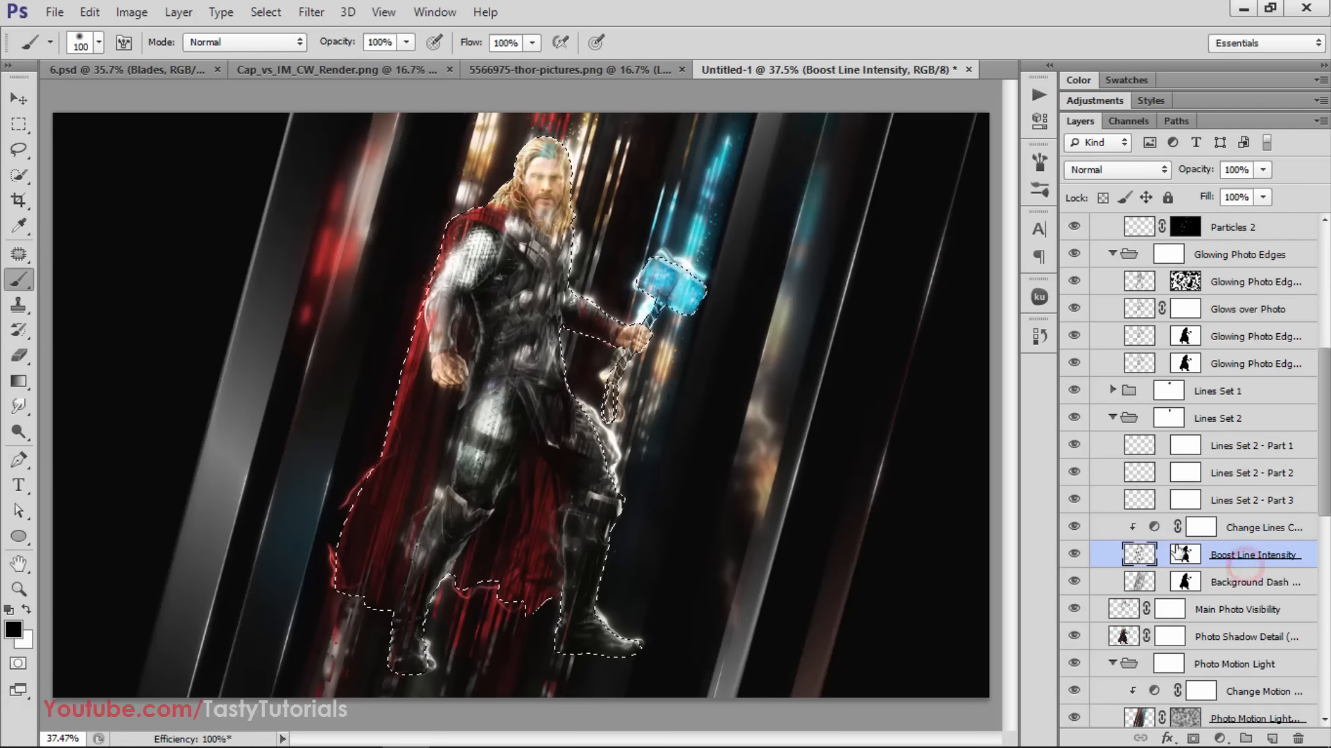
drag(1186, 172, 1112, 180)
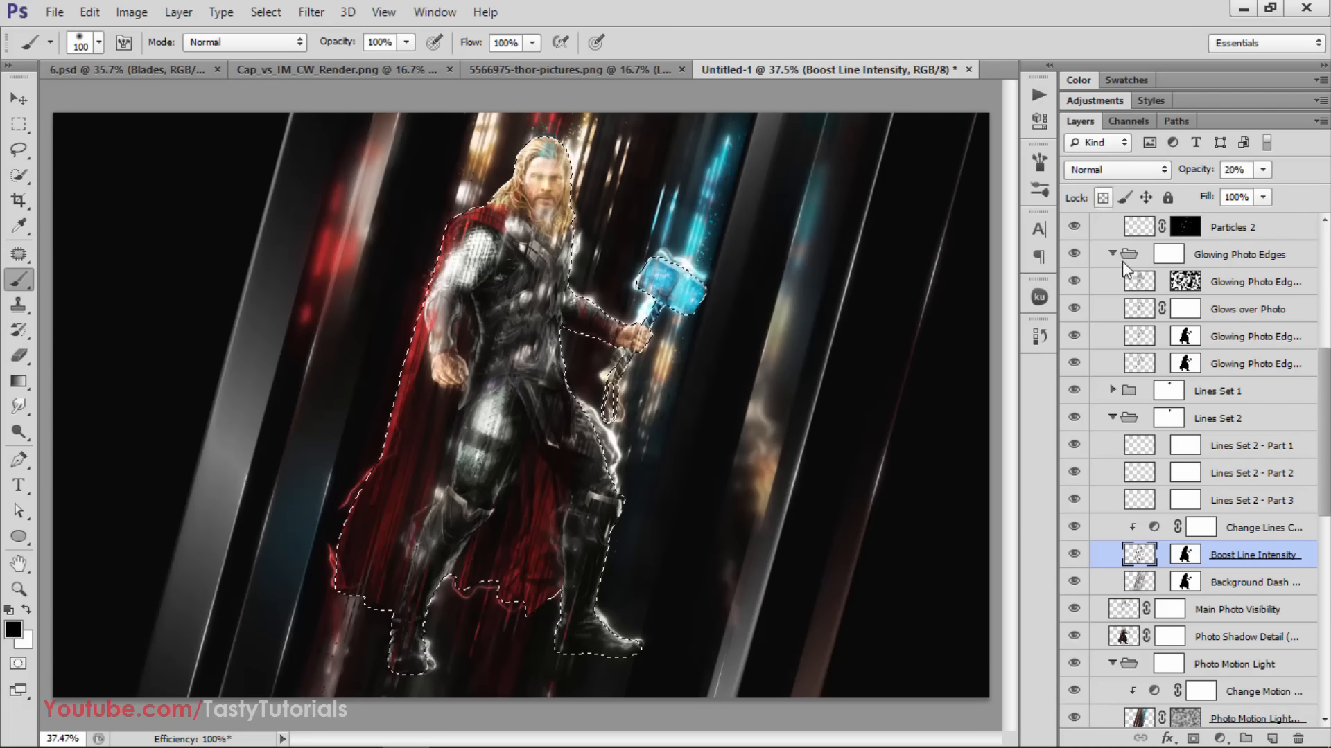
Compare the image with the Background Dash Lines layer hidden and shown
scroll(1226, 587, down, 1)
click(1237, 558)
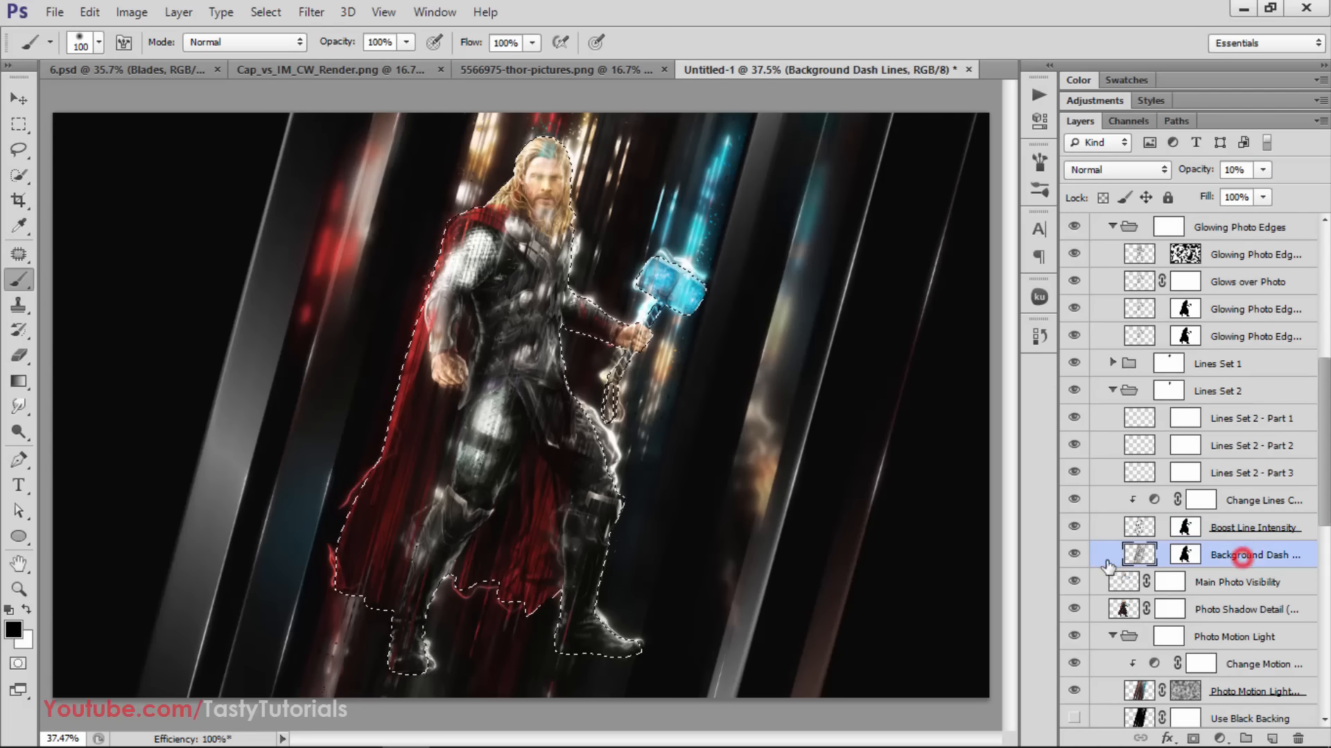
click(1075, 558)
click(1074, 559)
click(1233, 528)
click(1140, 558)
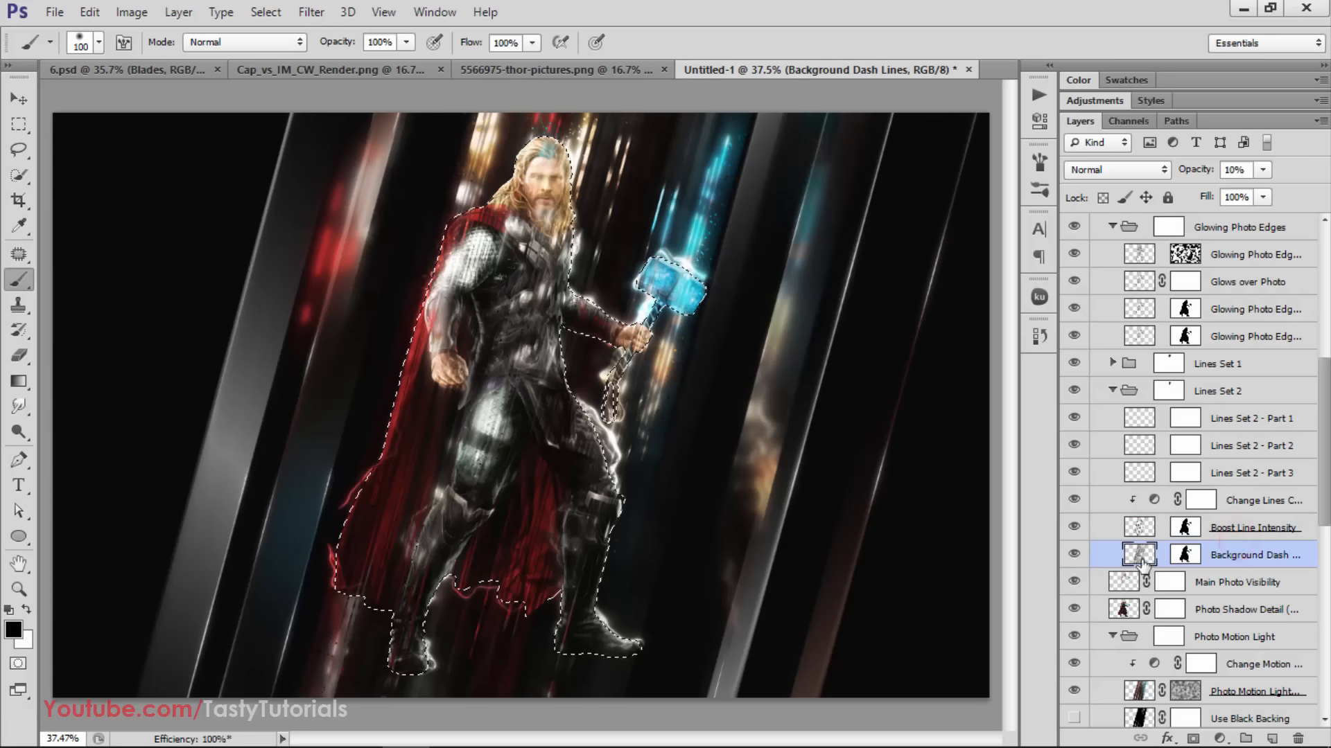
Check the effect of the Main Photo Visibility and Photo Shadow Detail layers on Thor
click(1239, 585)
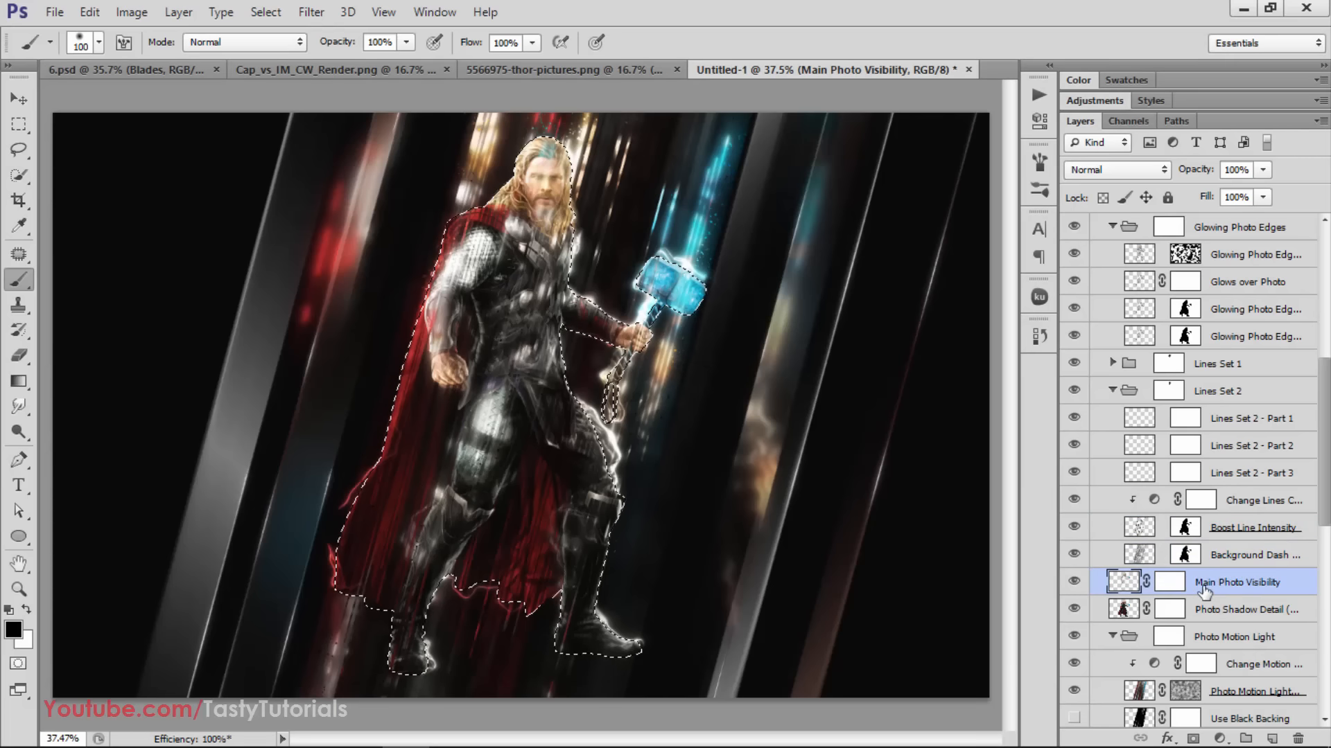
click(1073, 583)
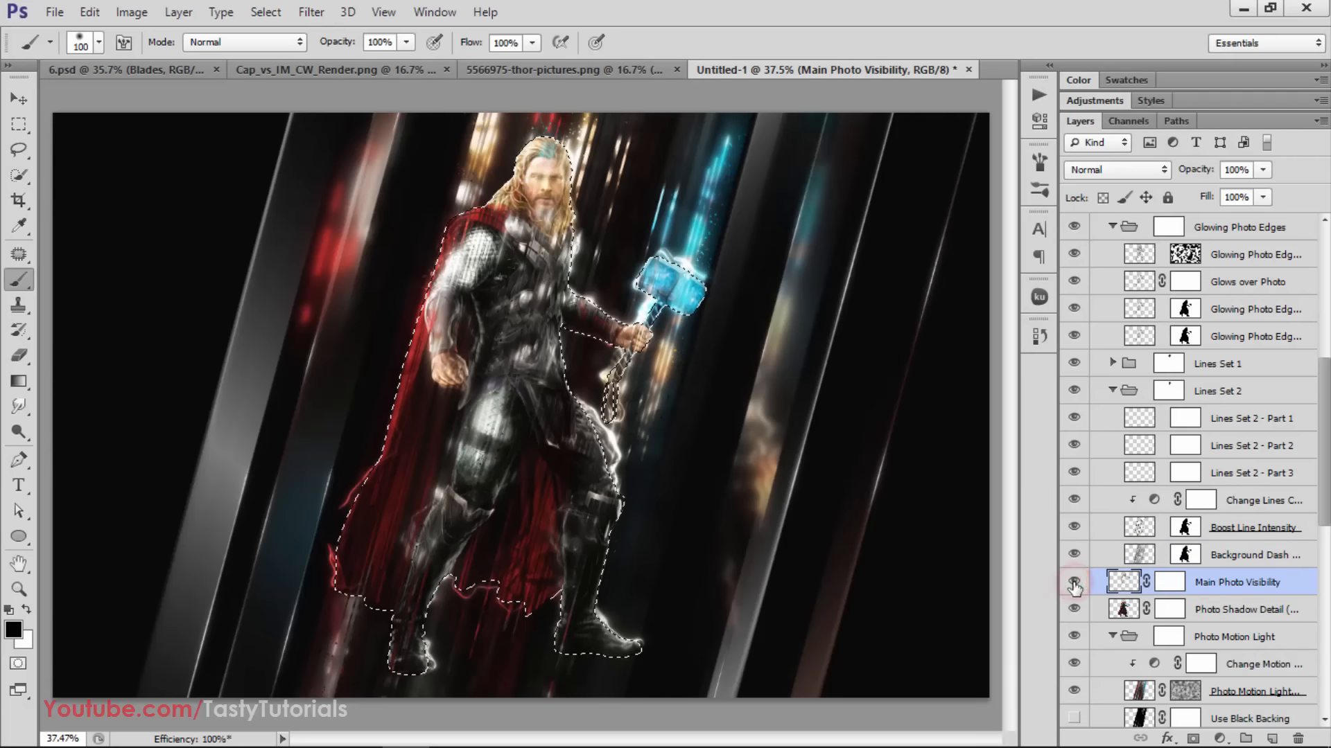
click(1076, 610)
click(1234, 614)
Toggle the Photo Motion Light group several times to examine its background light streaks, and leave it visible
scroll(1212, 607, down, 3)
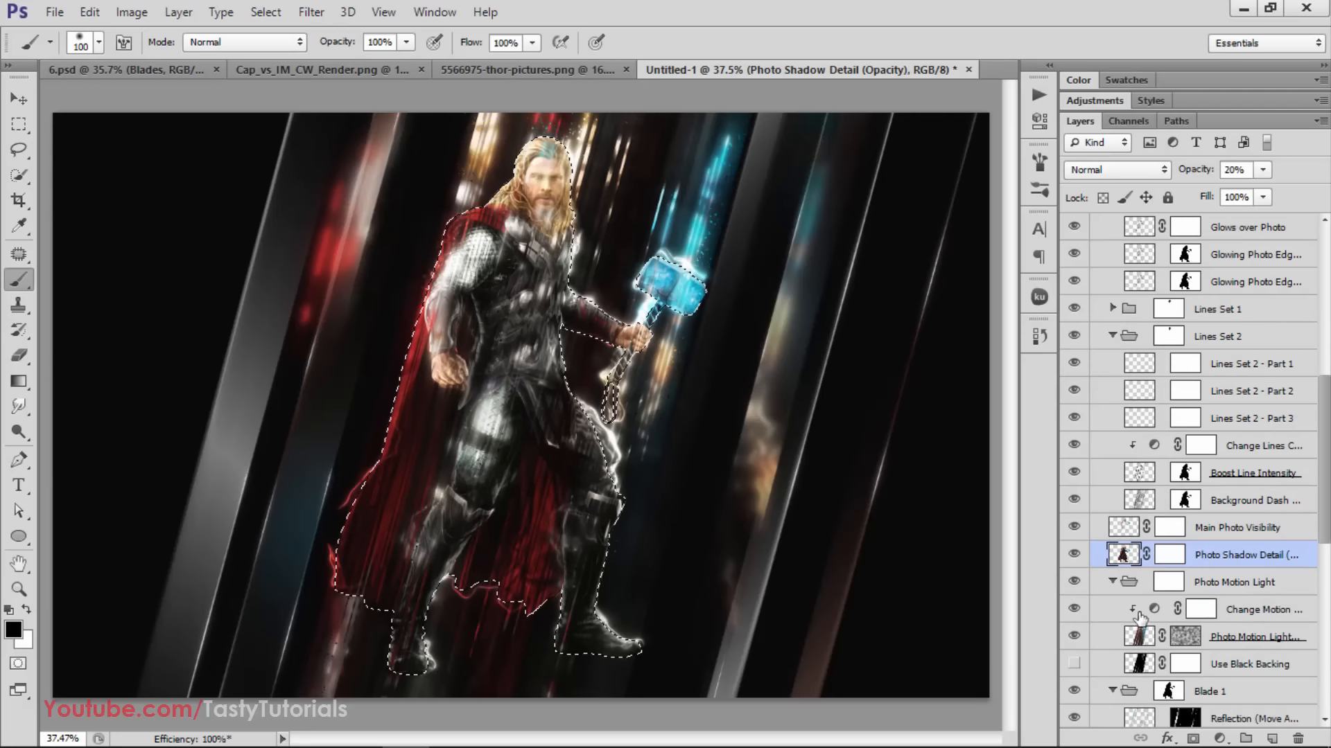
click(1220, 563)
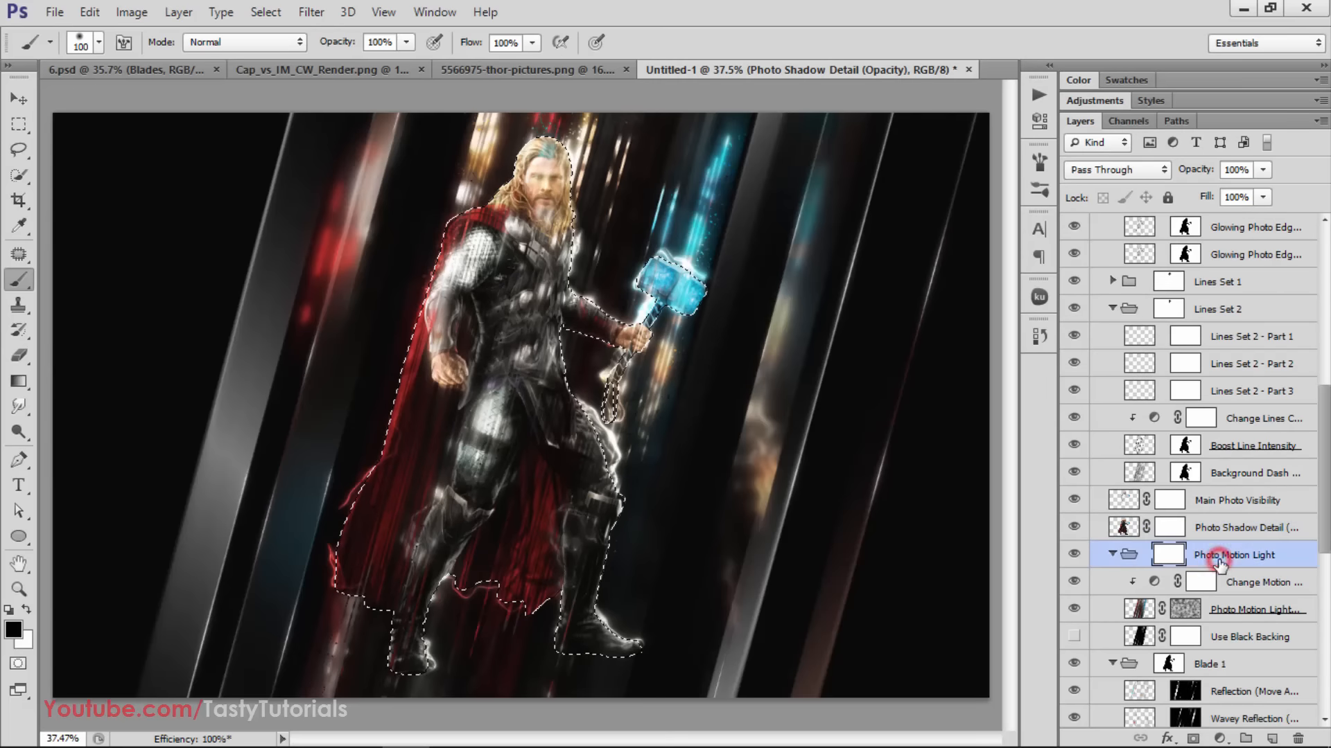
click(1075, 555)
click(1074, 555)
click(1075, 555)
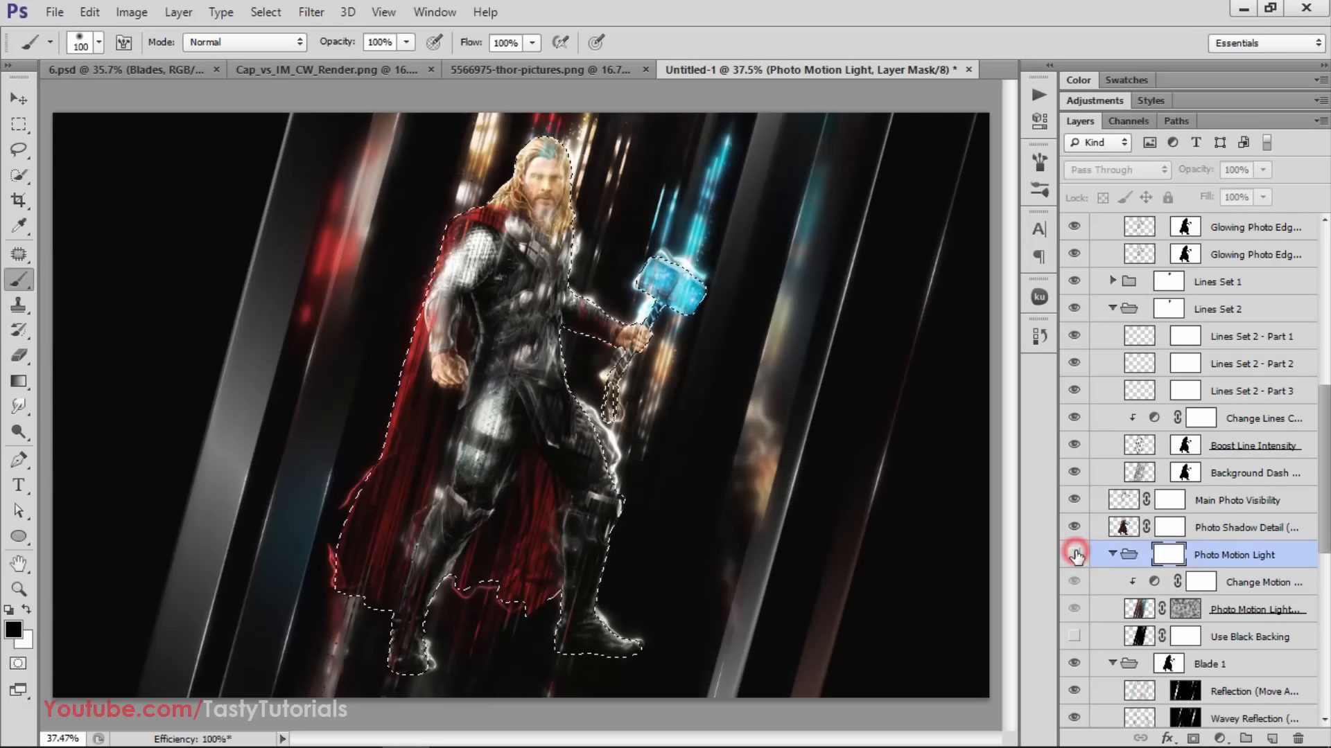
click(1074, 555)
click(1075, 555)
click(1075, 555)
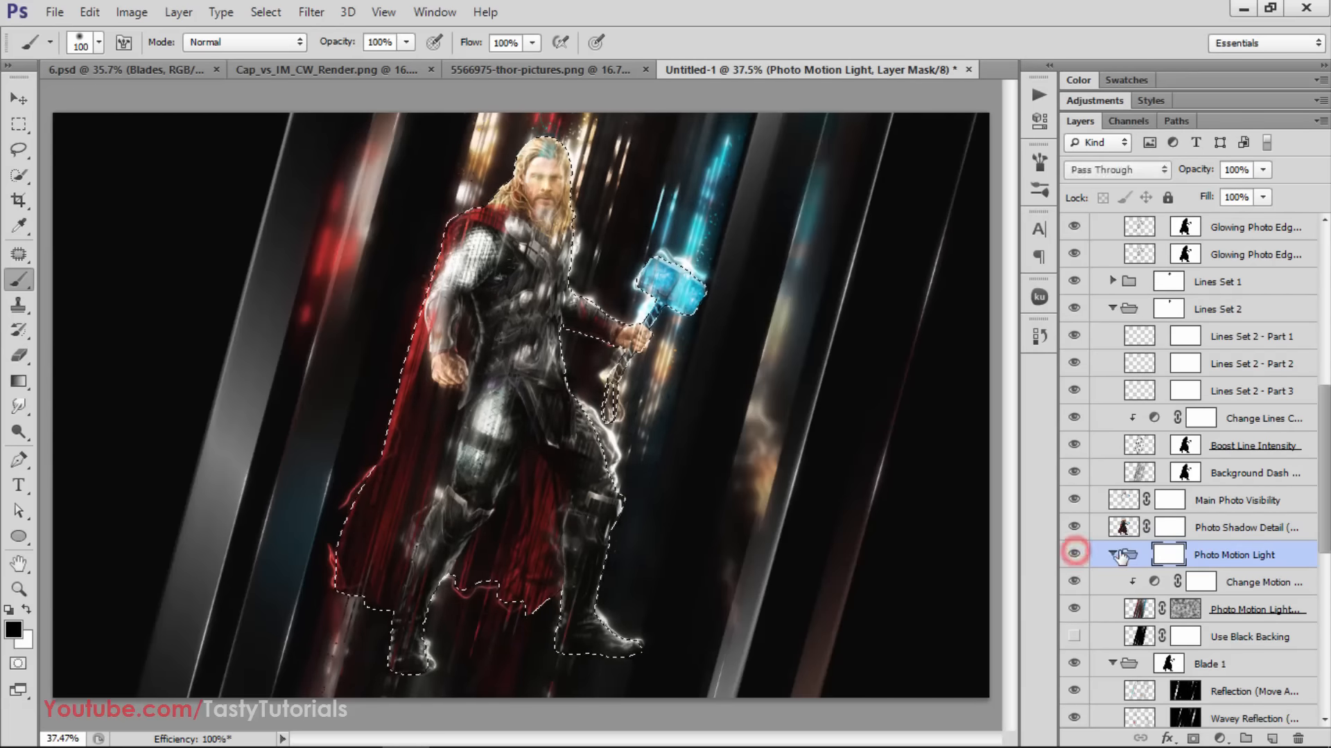
Duplicate the collapsed Photo Motion Light group, clear the selection, and move the copy to the right side of the background
click(1112, 555)
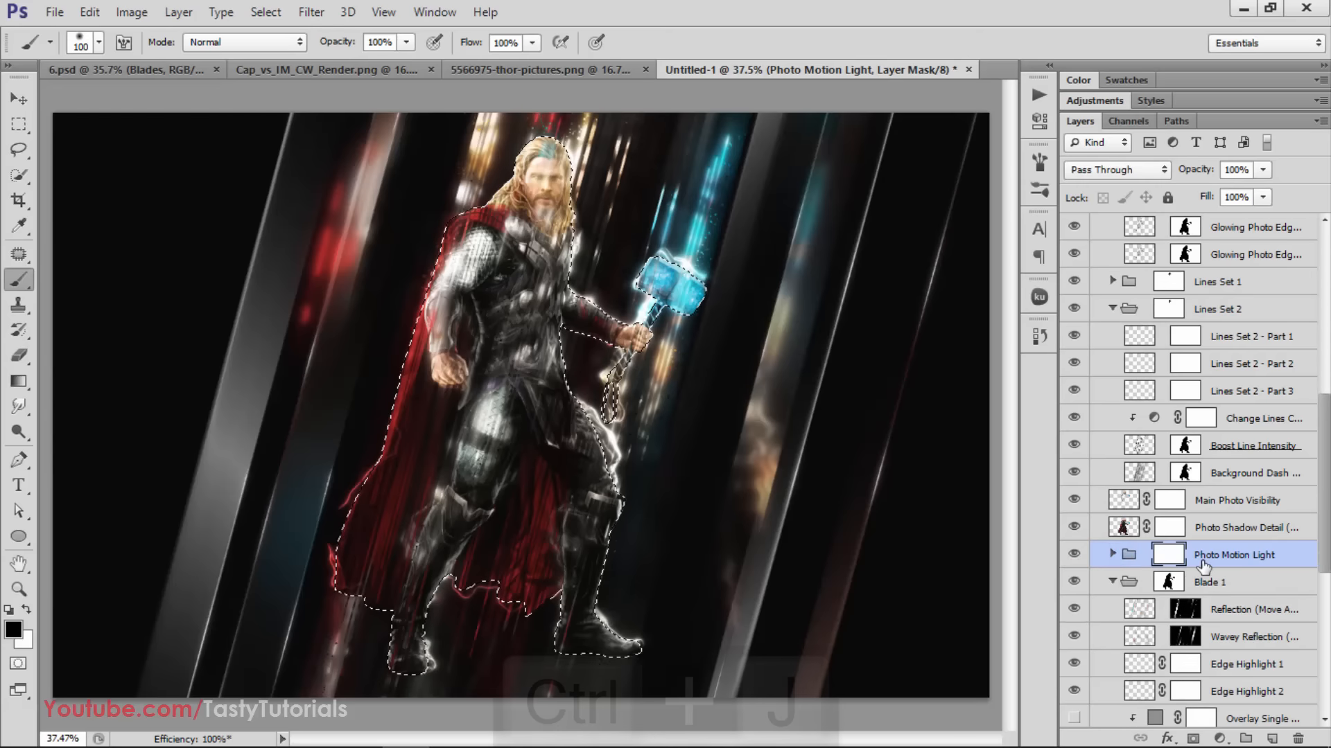
key(ctrl+j)
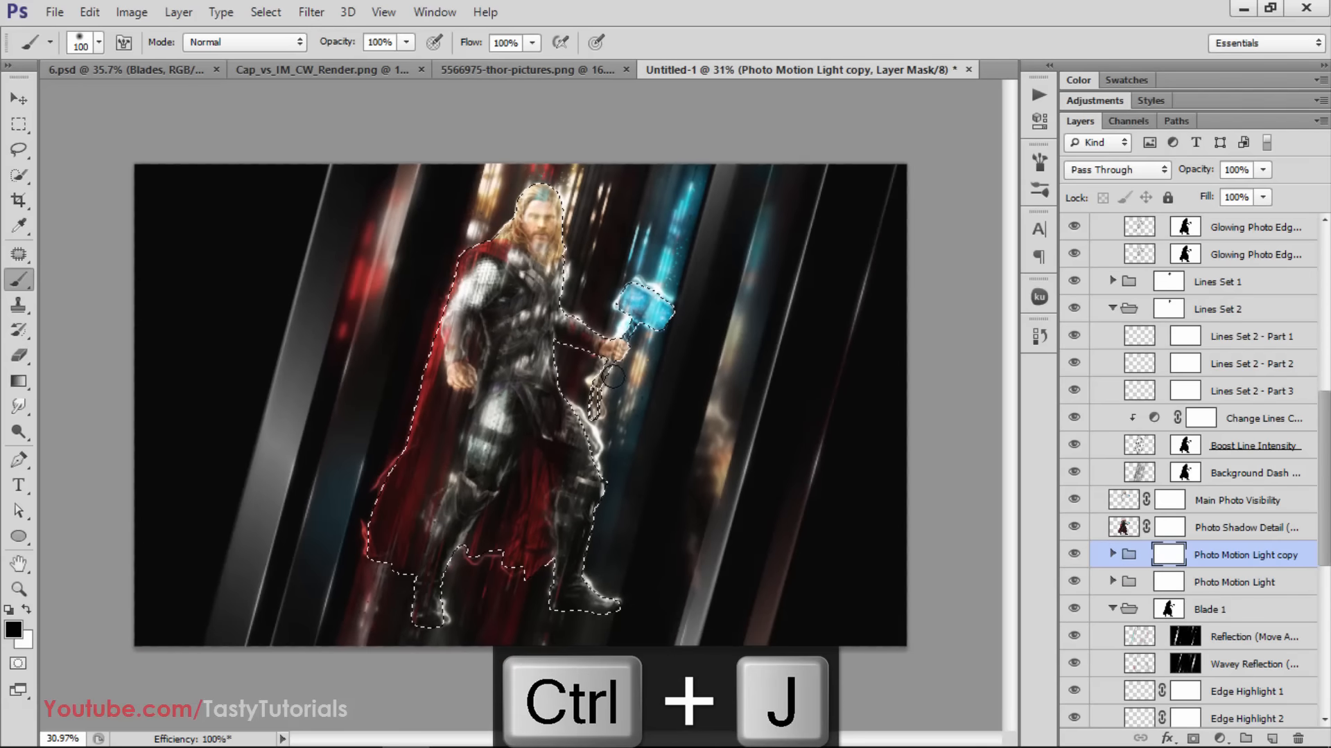
key(ctrl+d)
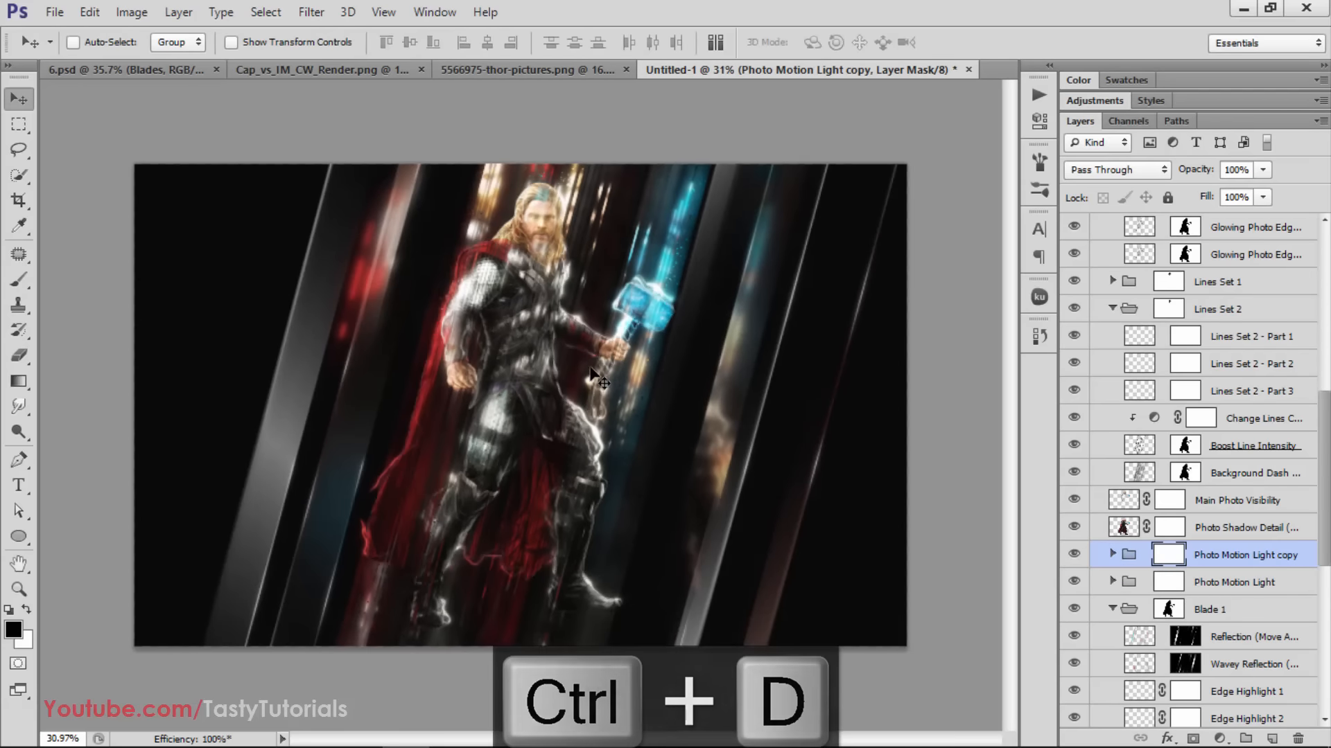
click(1130, 558)
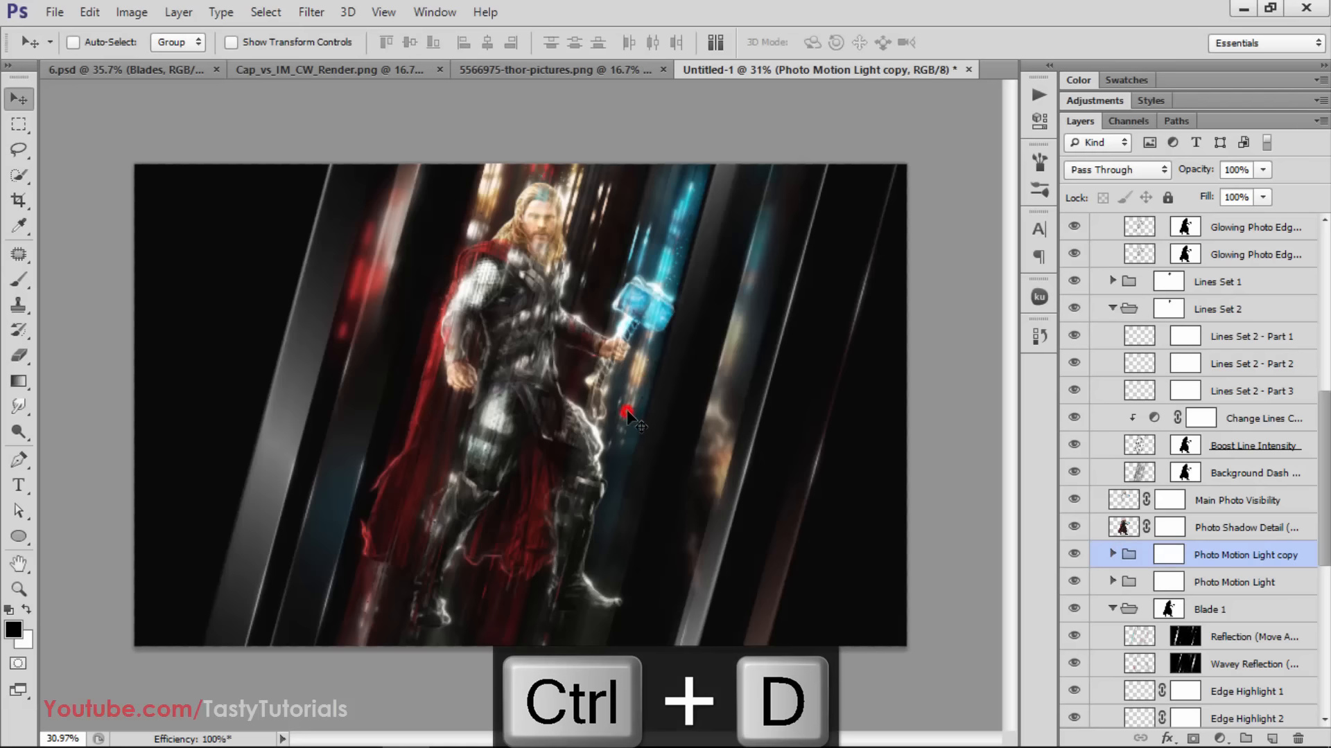
drag(634, 419, 817, 413)
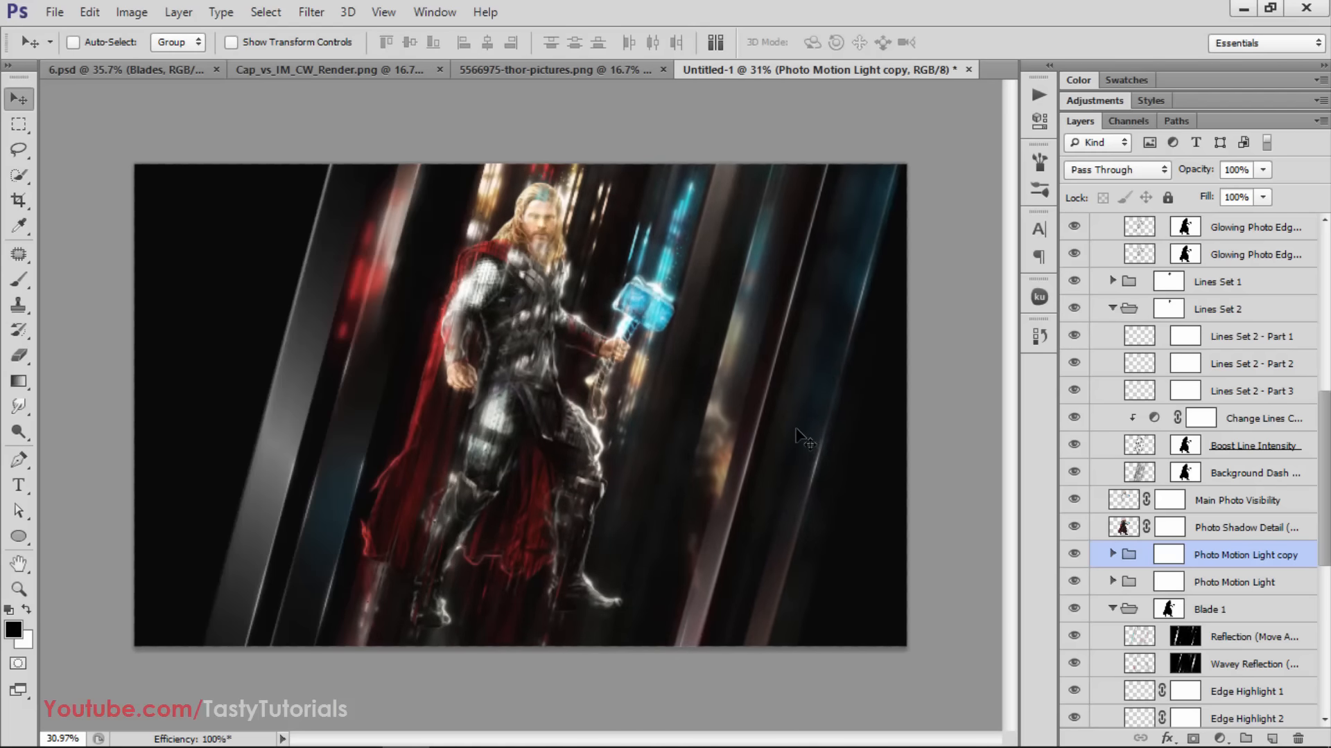
Duplicate the moved Photo Motion Light copy and shift the new copy to the left side of the background
key(ctrl+j)
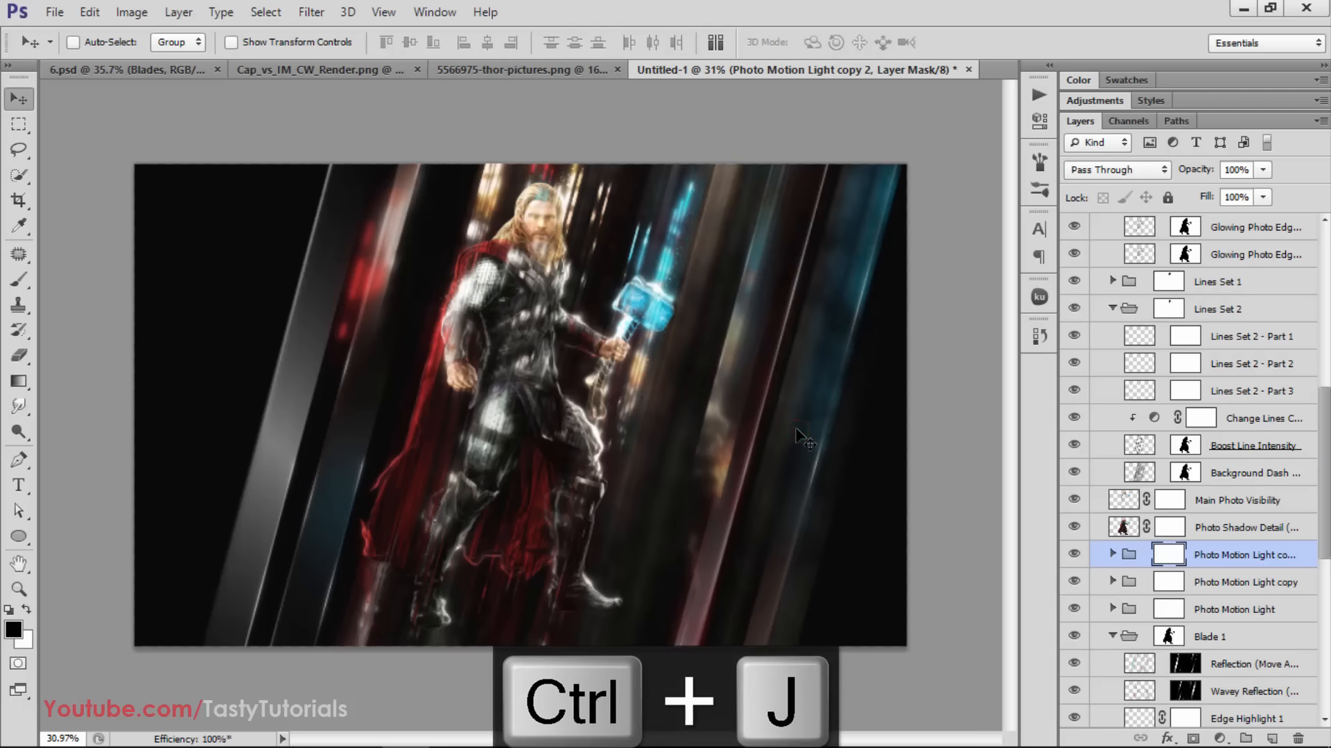
drag(786, 428, 323, 282)
click(1130, 553)
key(Right)
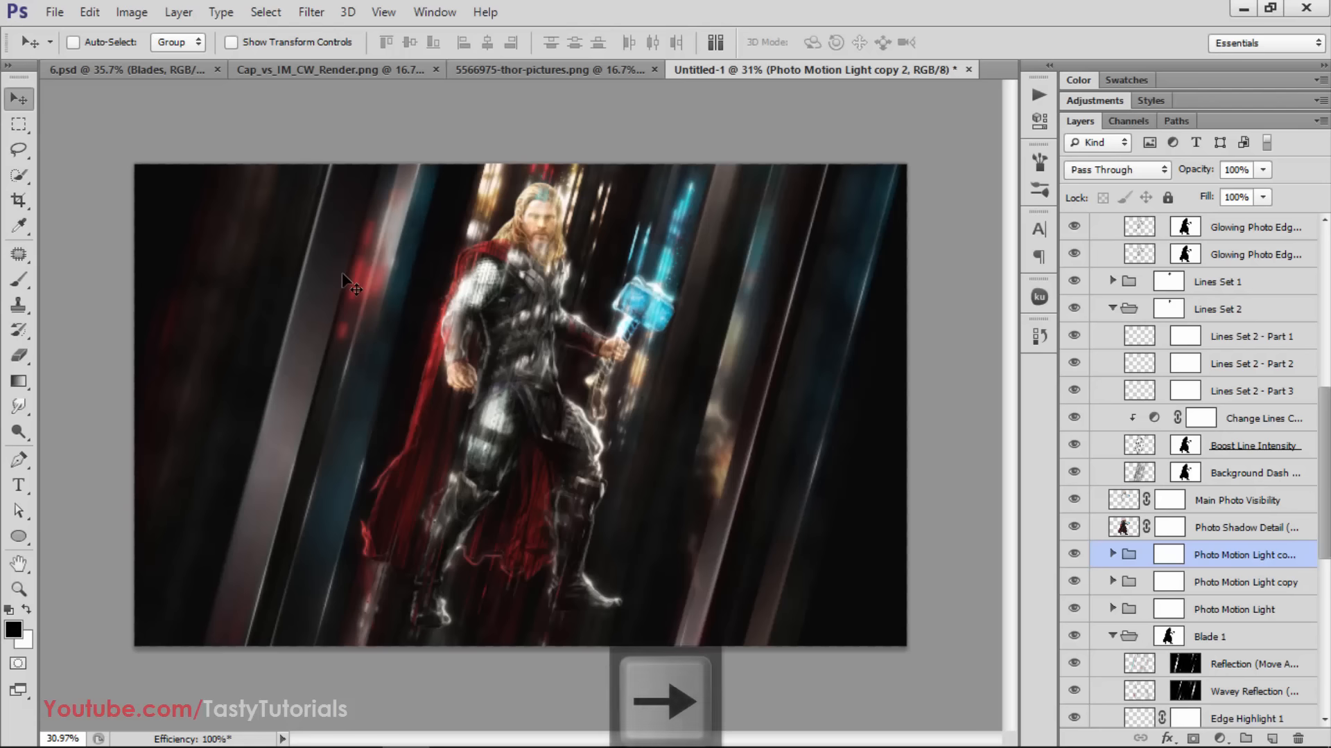
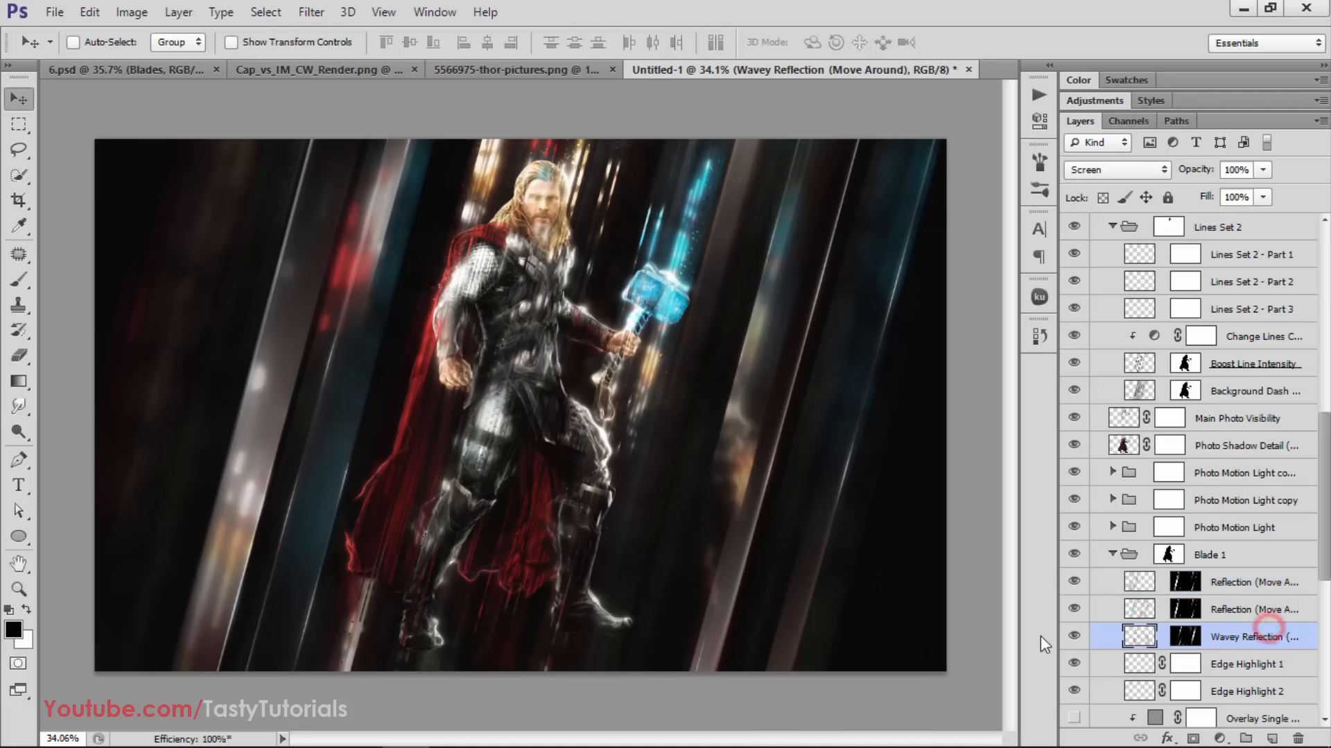
Check the Wavey Reflection layer in the Blade 1 group, duplicate it, and move the copy along the background blades
click(1074, 636)
click(1073, 636)
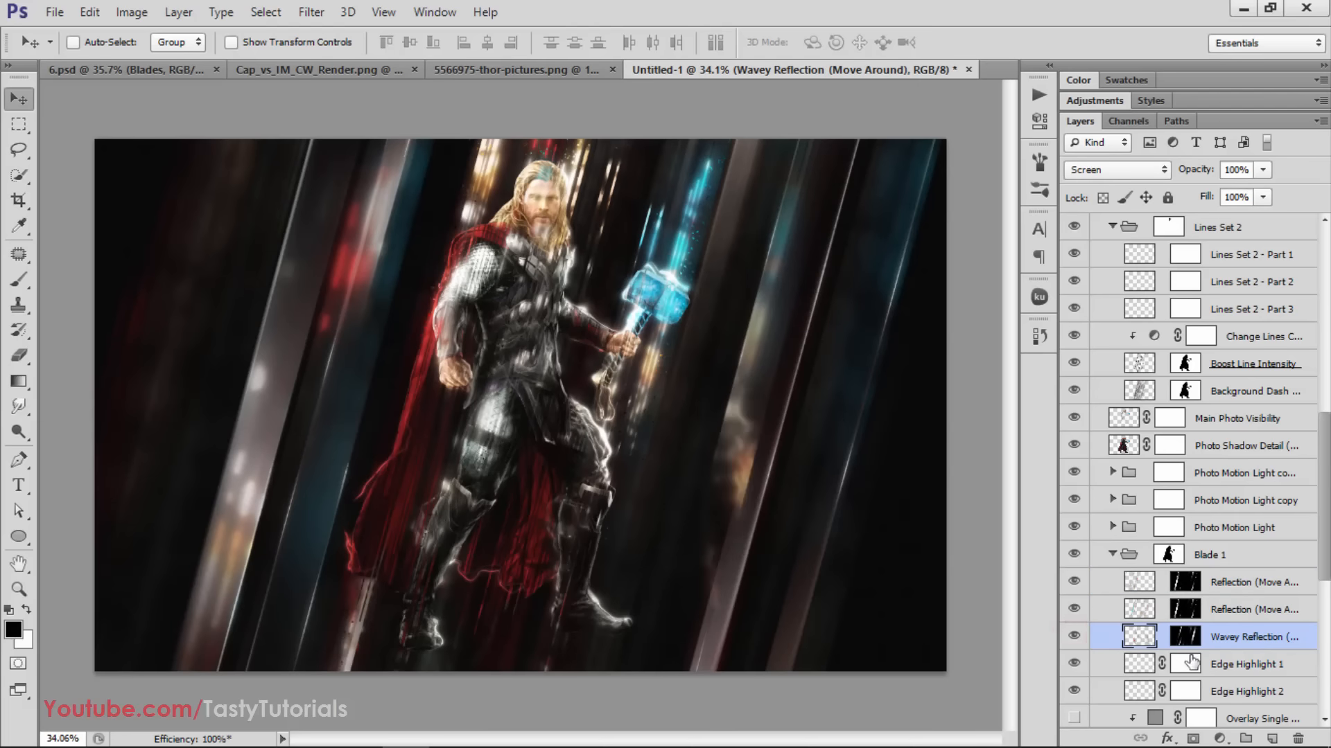
key(ctrl+j)
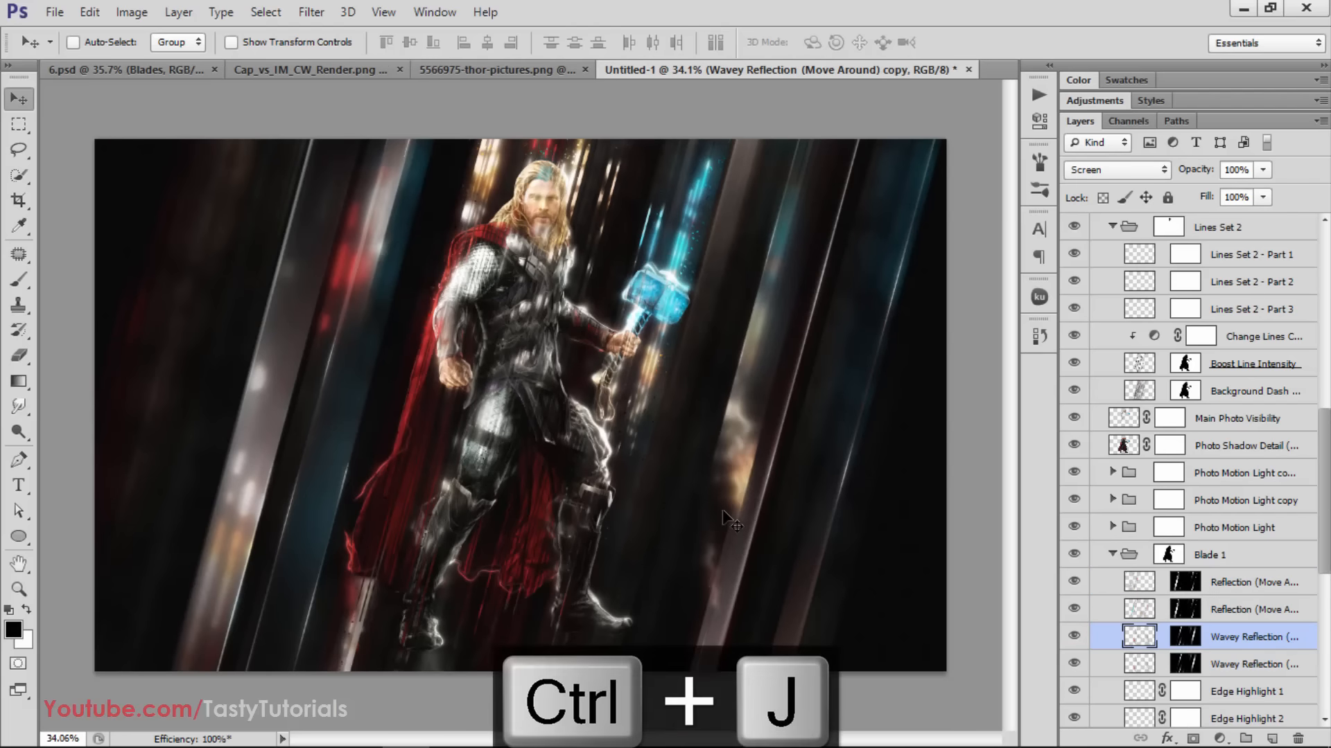
mouse_move(726, 501)
mouse_down()
mouse_move(901, 521)
mouse_move(761, 479)
mouse_move(741, 432)
mouse_move(743, 476)
mouse_move(750, 330)
mouse_move(619, 294)
mouse_move(631, 310)
mouse_up()
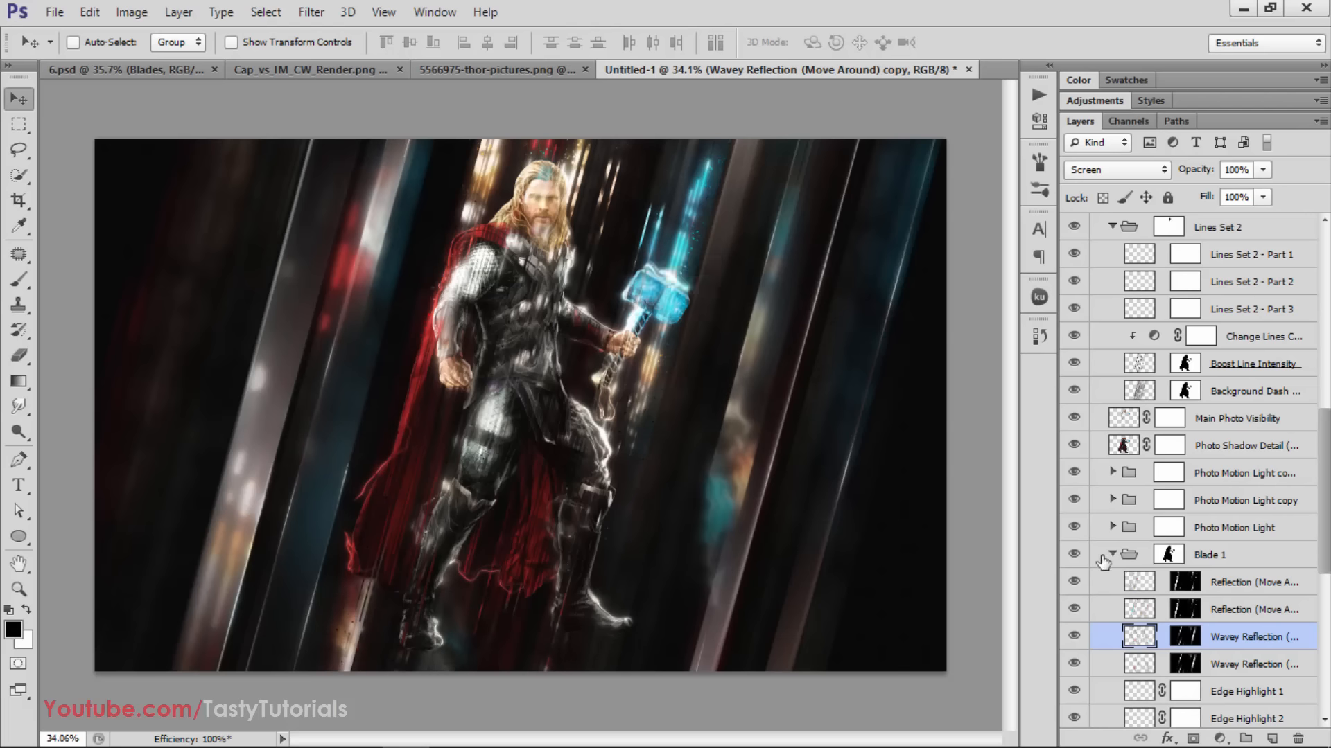
Check the Edge Highlight 1 layer, then make three duplicates of it and reposition a copy over the blades on the right side of the background
scroll(1198, 610, down, 2)
scroll(1144, 627, down, 1)
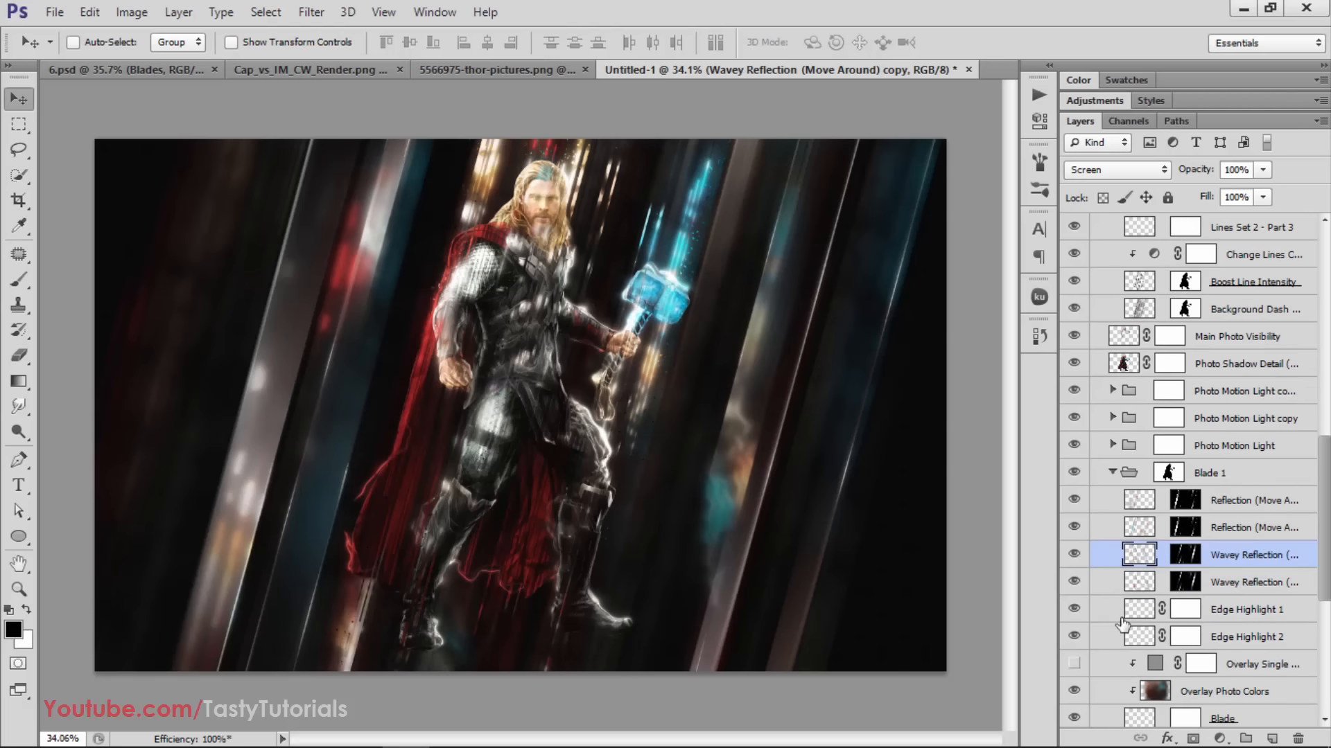
click(1240, 610)
click(1075, 610)
click(1076, 610)
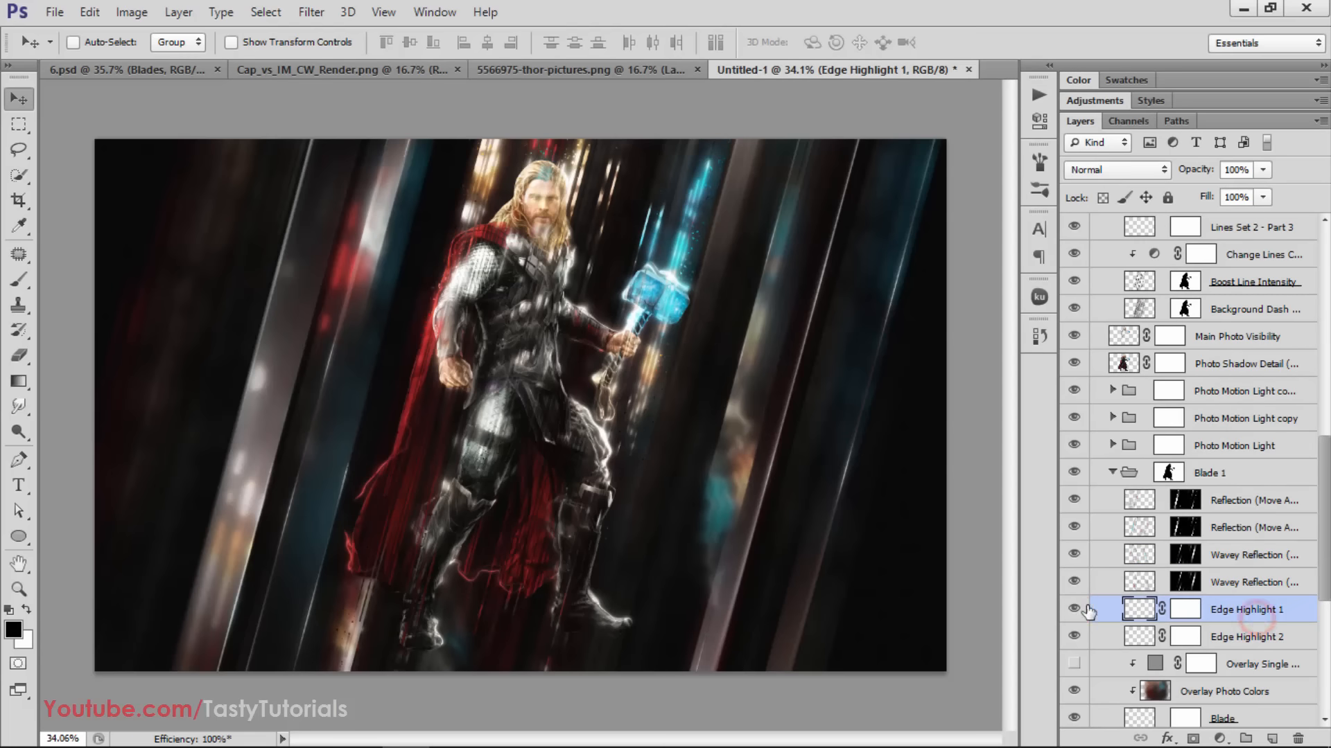
key(ctrl+j)
key(ctrl+j)
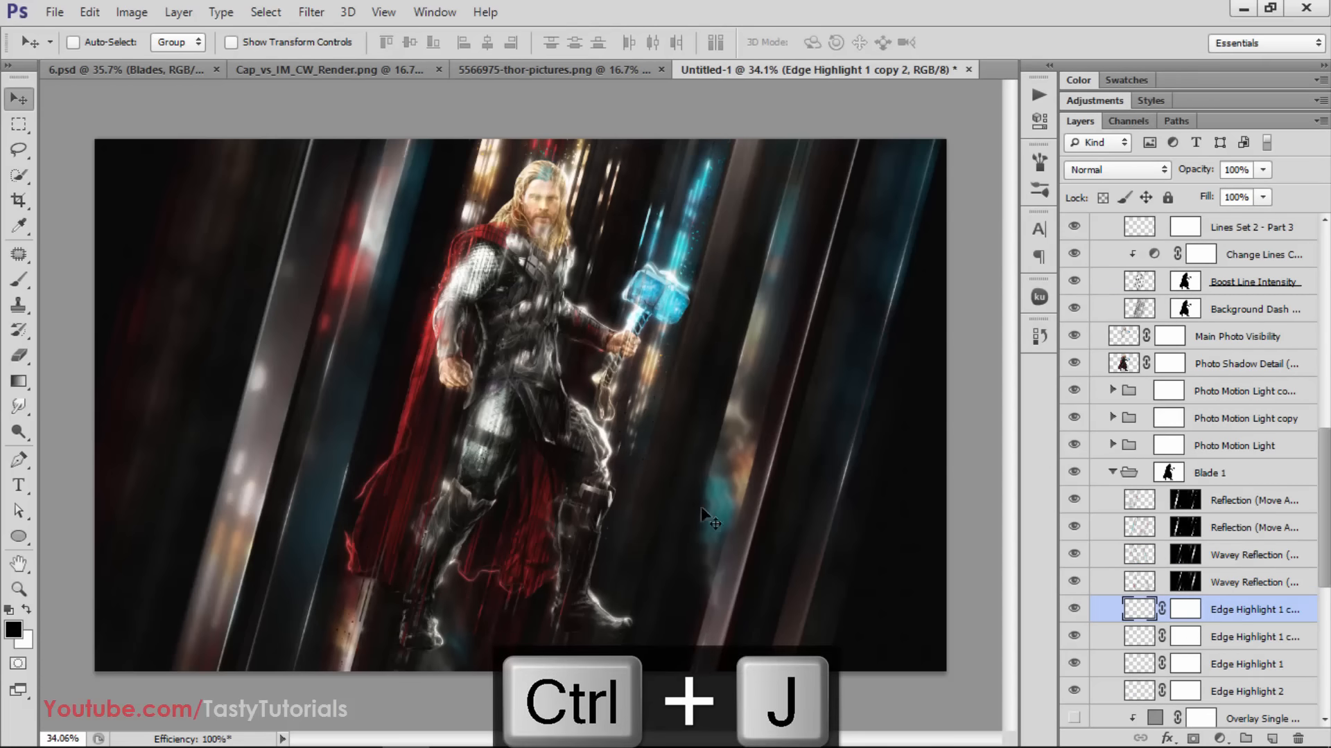
drag(317, 434, 855, 457)
key(ctrl+j)
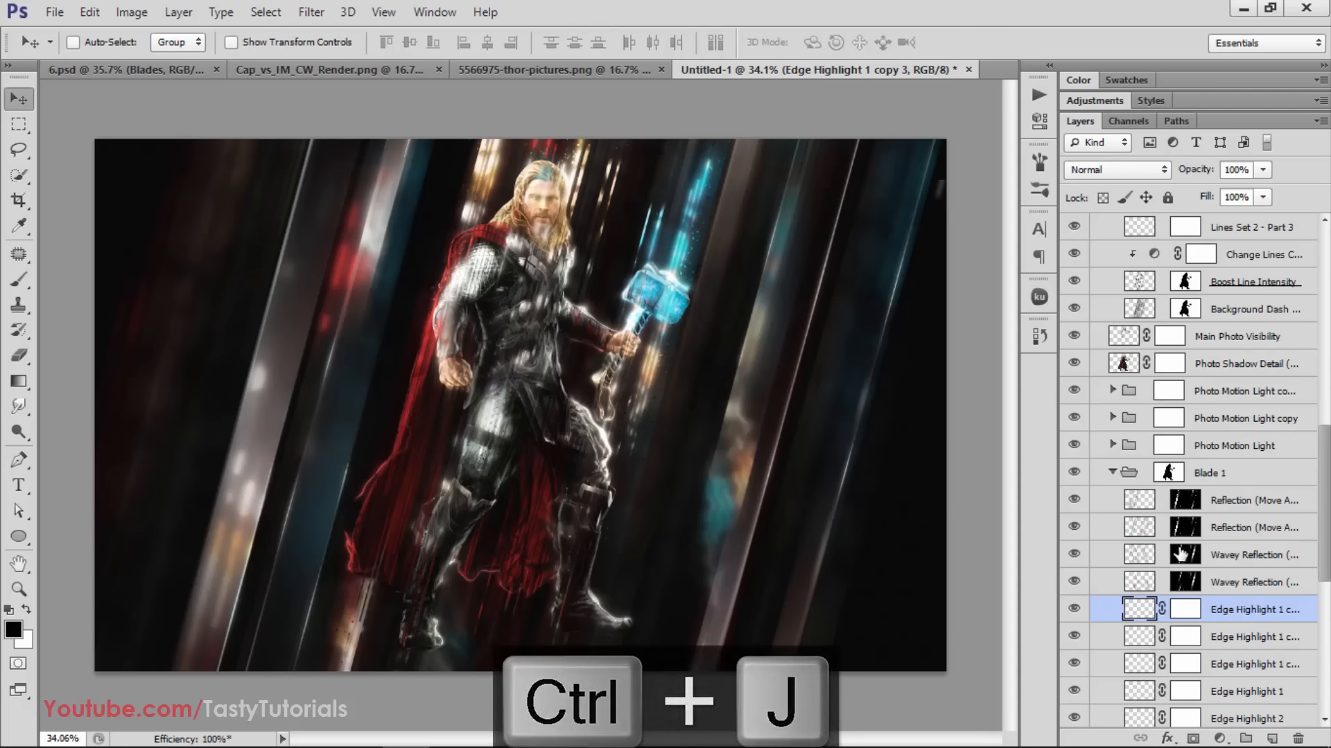
Mask out the upper end of the newest Edge Highlight 1 copy at the canvas's right edge with a 114 px, 100% hardness black brush
click(1185, 609)
key(b)
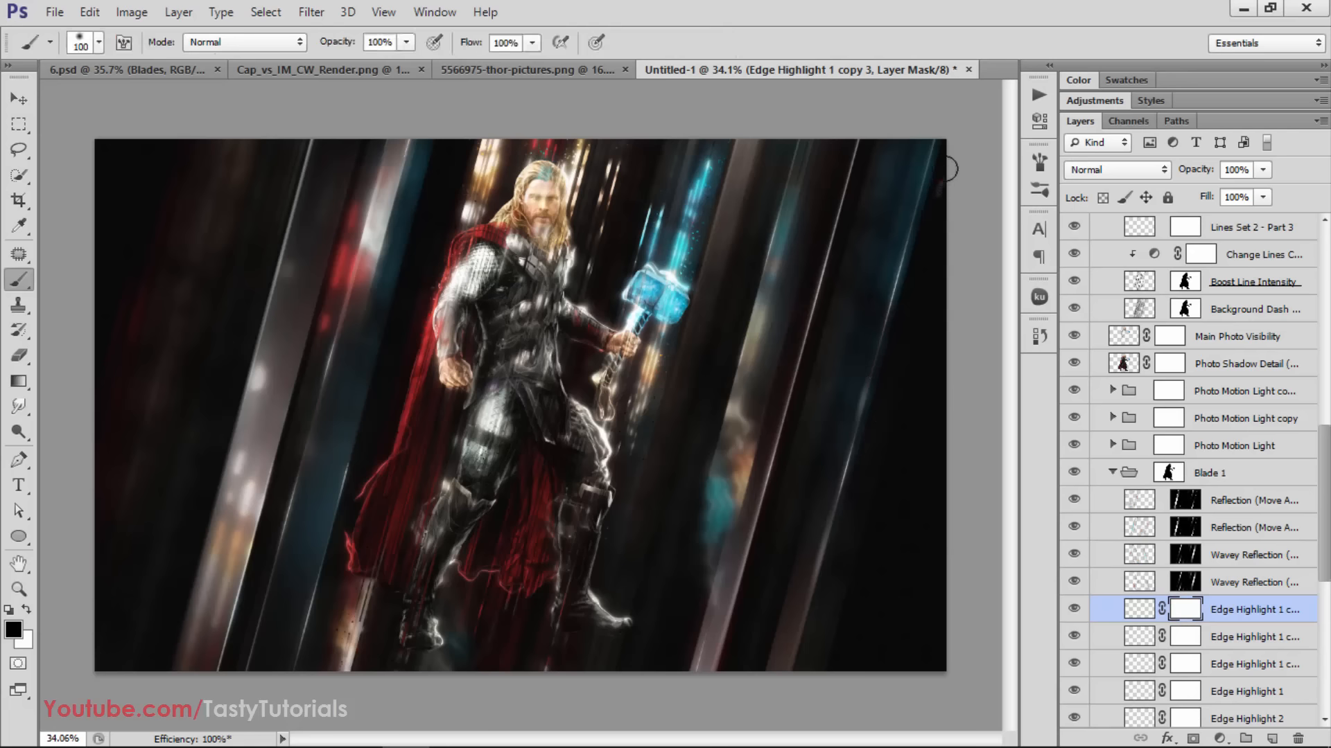
right_click(889, 251)
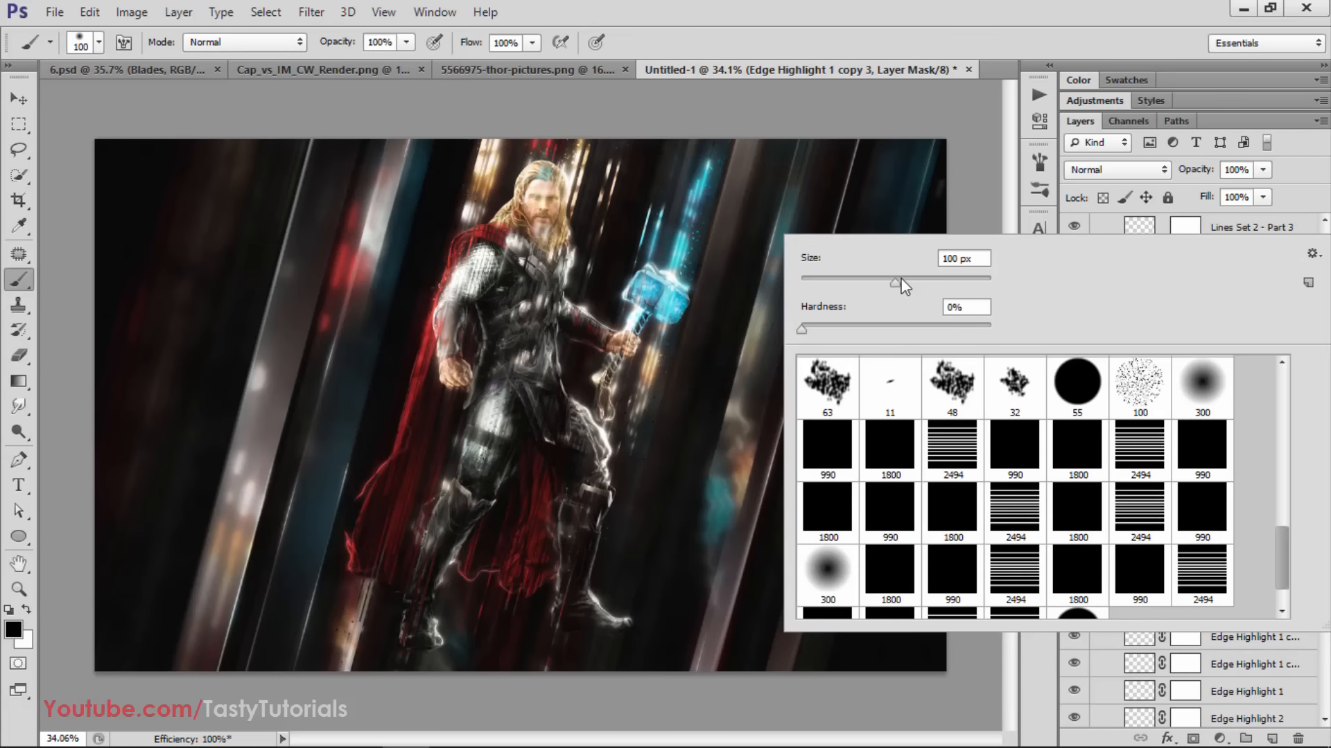
drag(903, 285, 910, 282)
drag(803, 327, 951, 323)
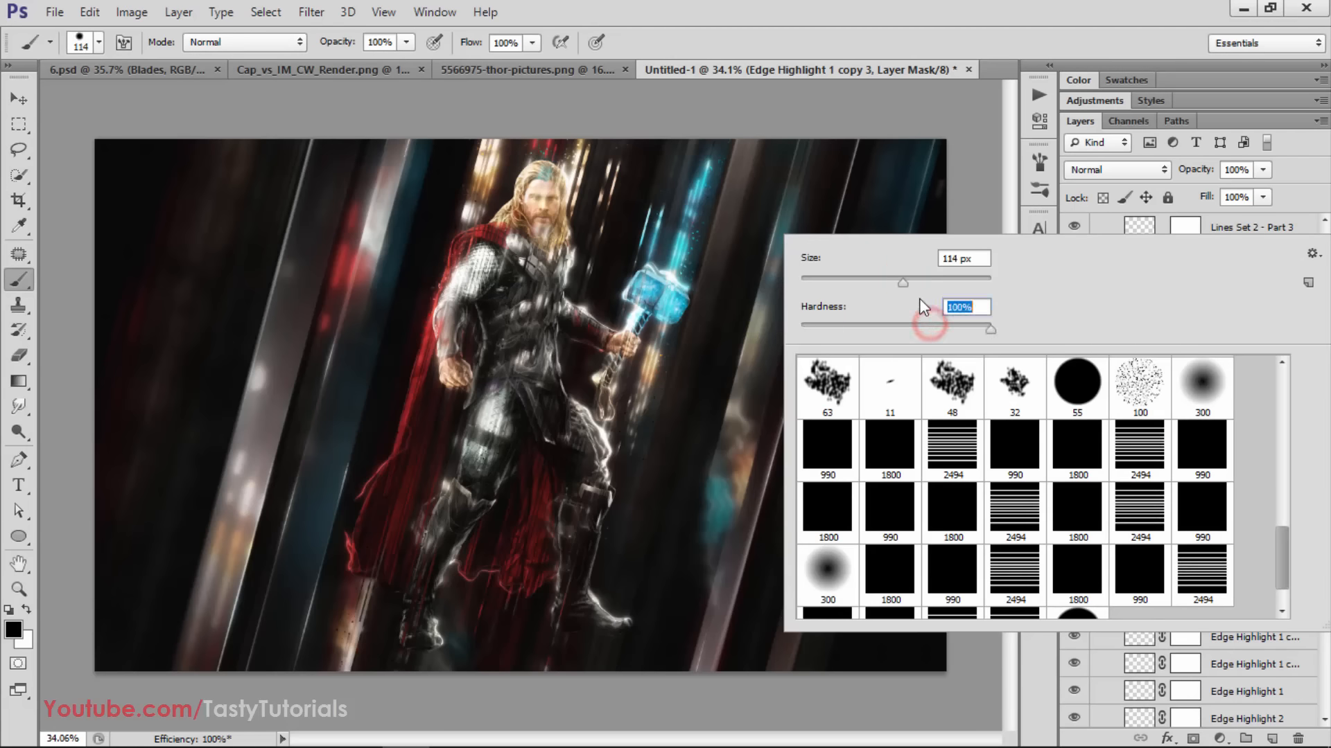
key(Return)
drag(949, 194, 941, 176)
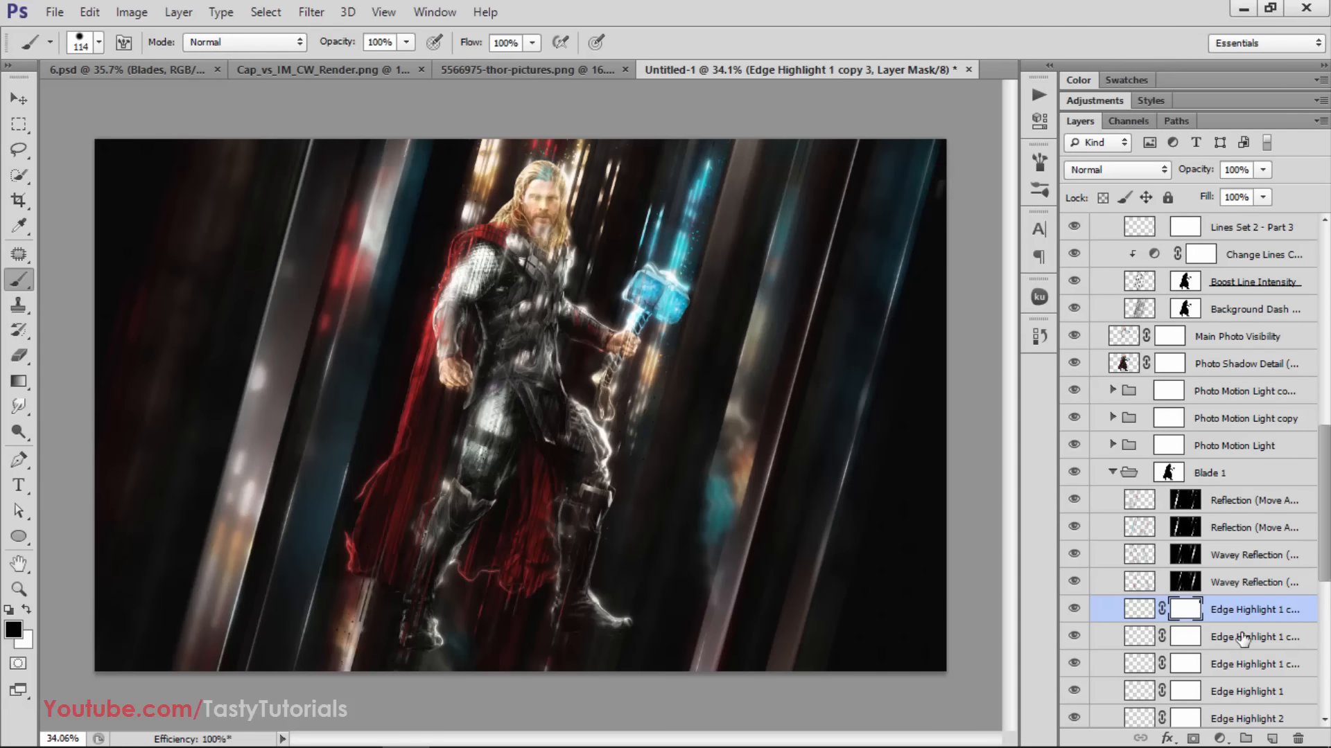
Paint black on the mask of Edge Highlight 1 copy 2 near the canvas's upper right edge
scroll(1193, 613, down, 3)
click(1187, 556)
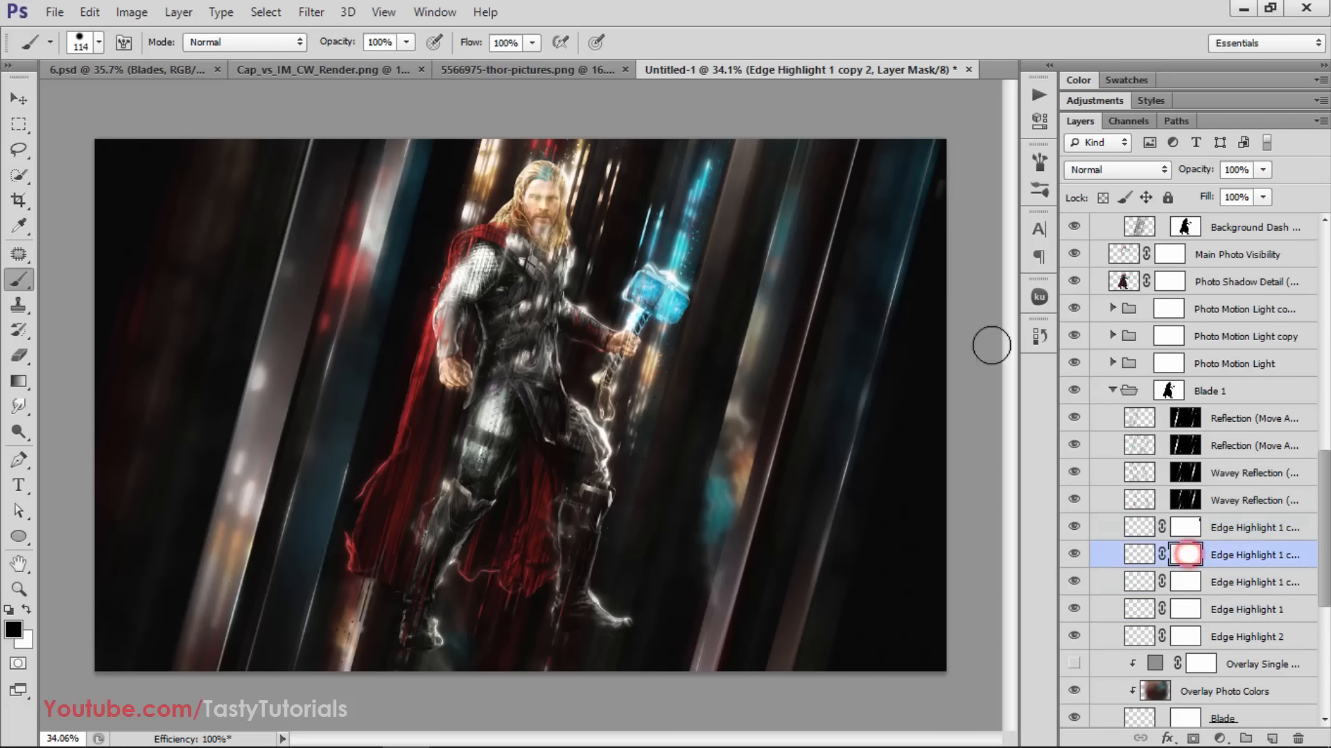
click(945, 223)
Toggle the Overlay Single Color layer in the Blade 1 group repeatedly to compare its effect, and leave it visible
scroll(1206, 582, down, 1)
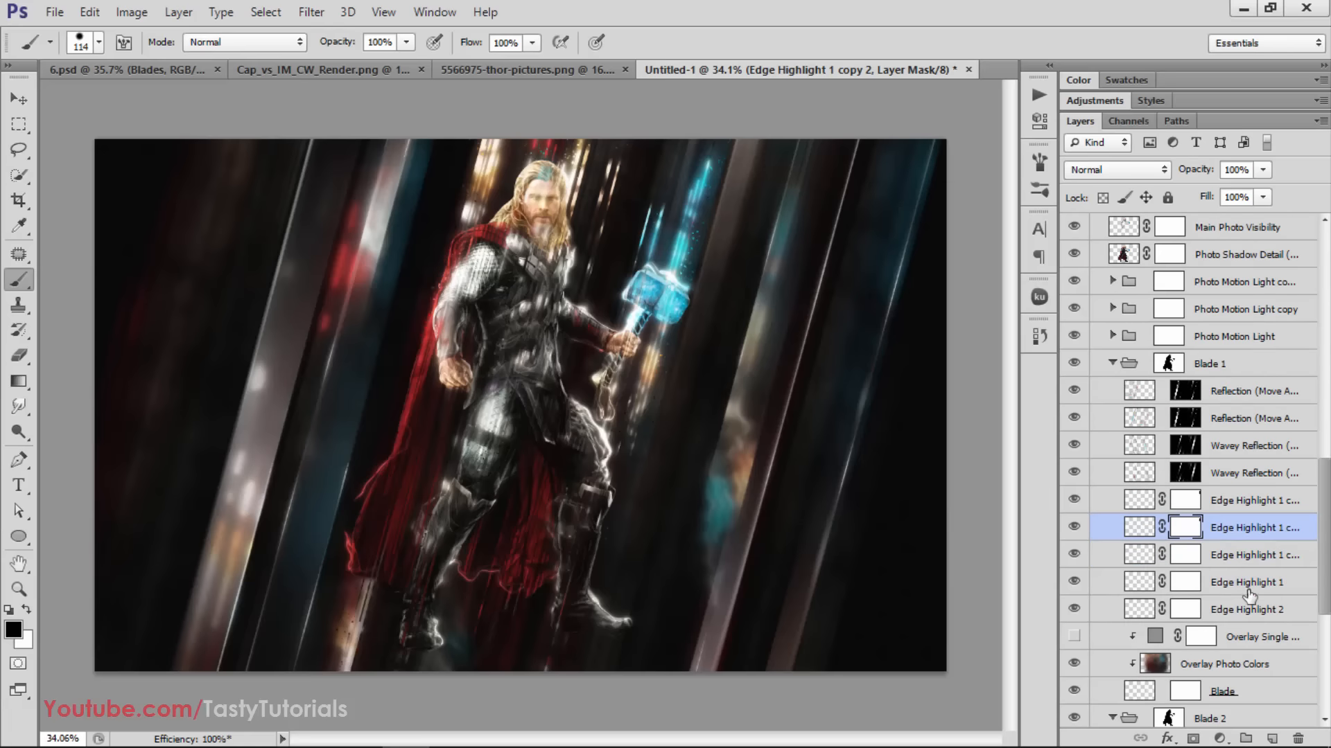
click(1243, 580)
scroll(1115, 607, down, 2)
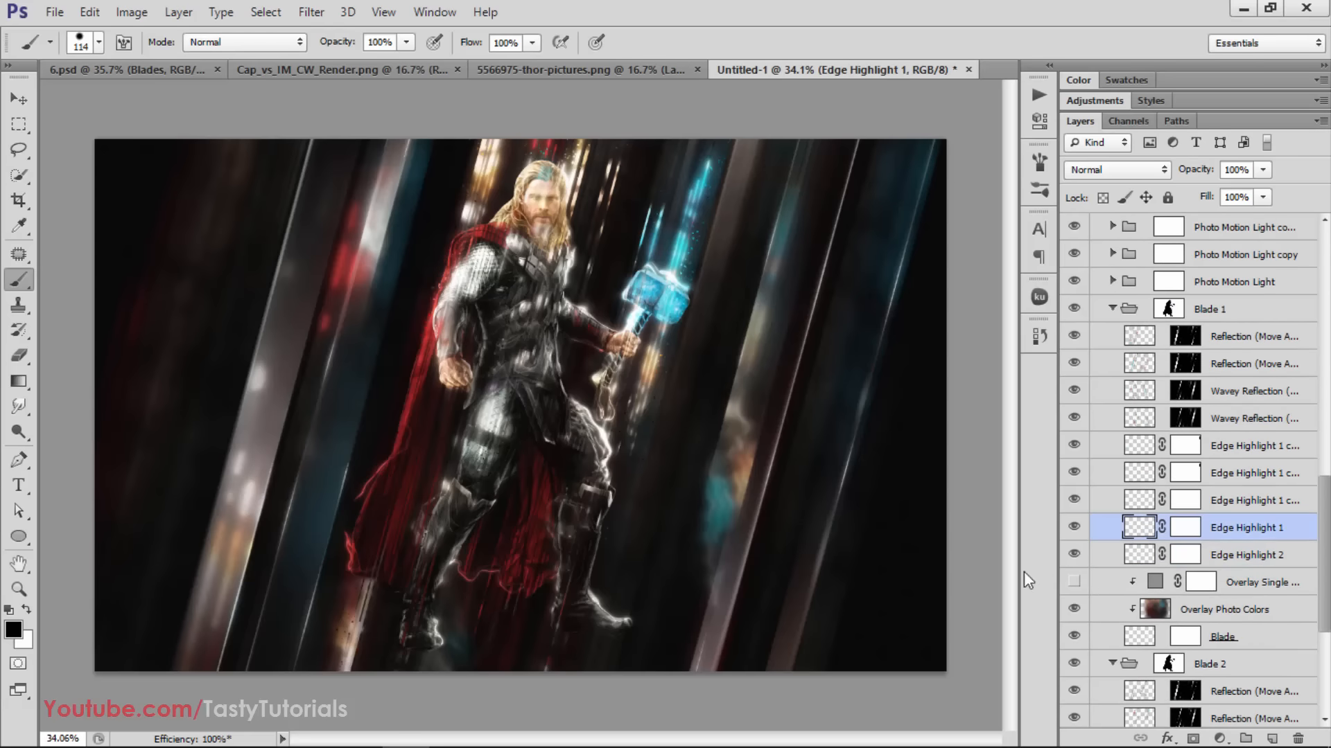
click(1073, 583)
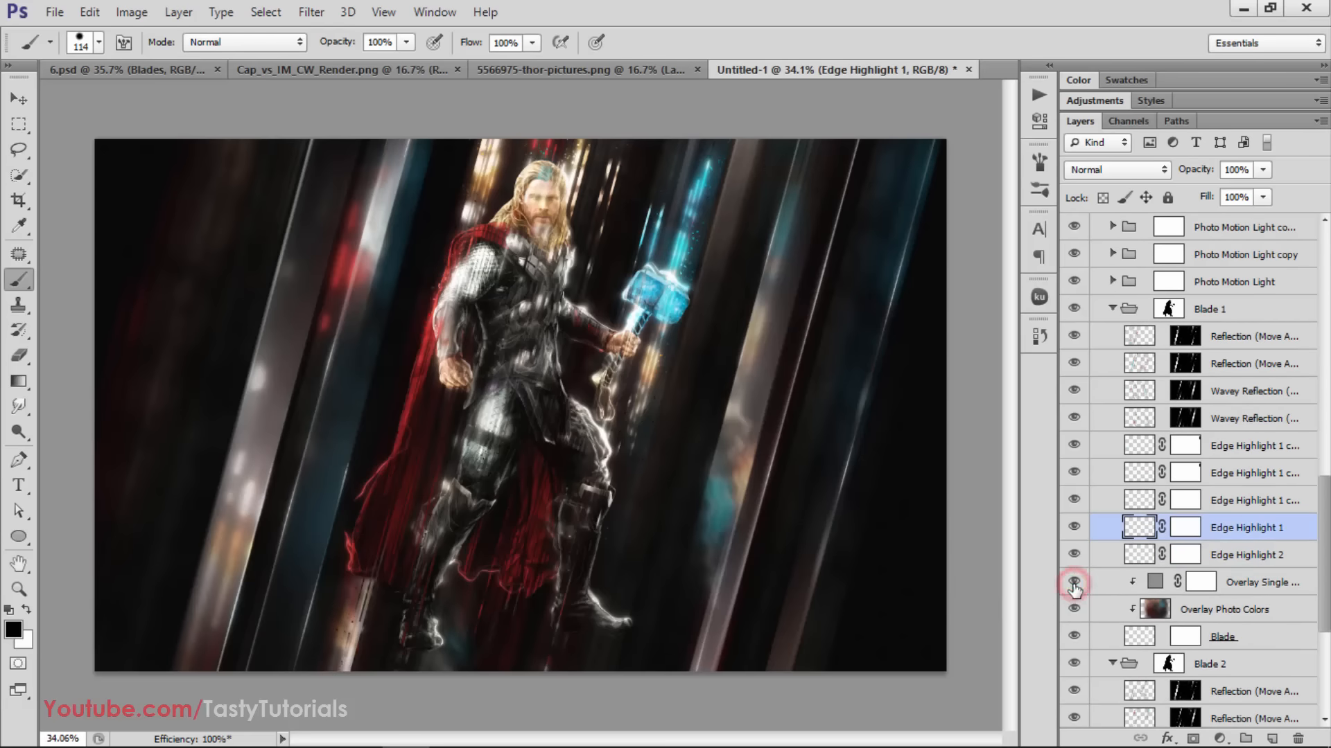
click(1074, 584)
click(1073, 584)
click(1074, 583)
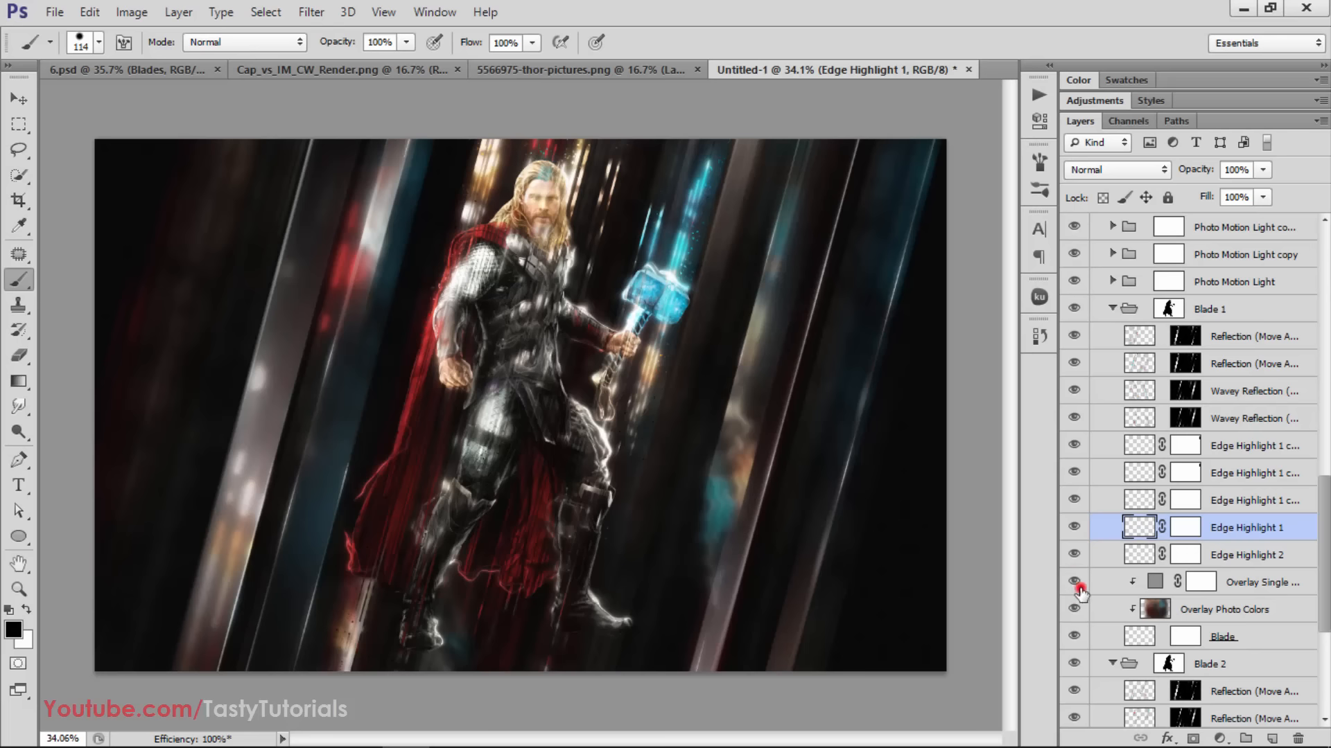
click(1074, 583)
click(1074, 584)
click(1073, 584)
Change Blade 1's Overlay Single Color fill to a bright red based on a sample from Thor's cape
double_click(1155, 581)
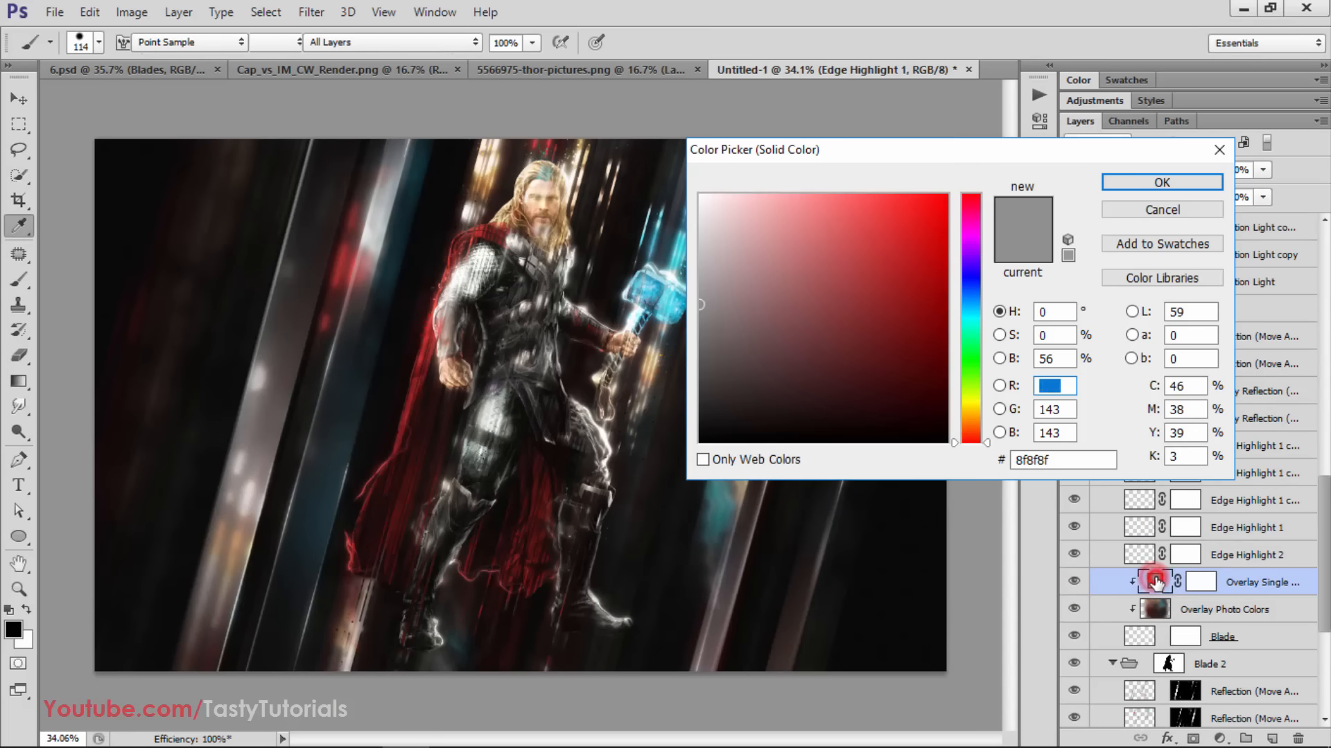
drag(728, 251, 673, 277)
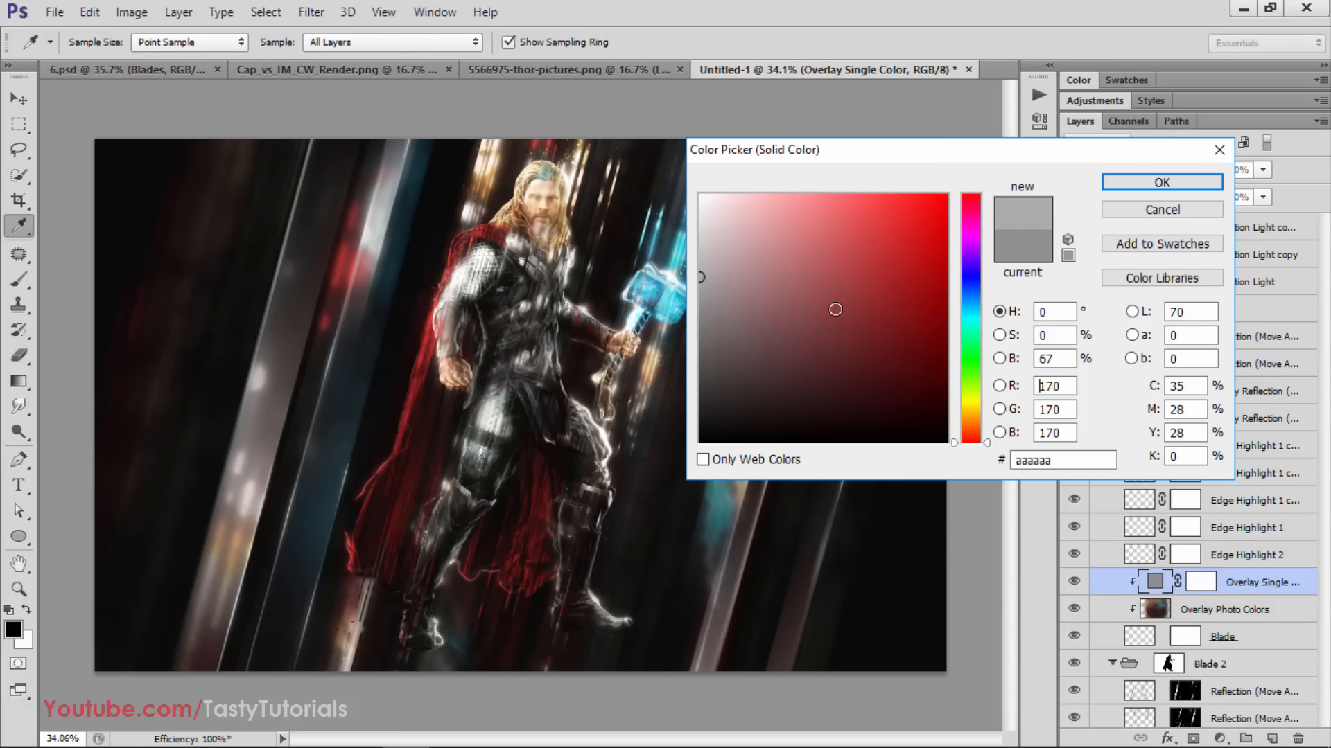
drag(822, 154, 722, 327)
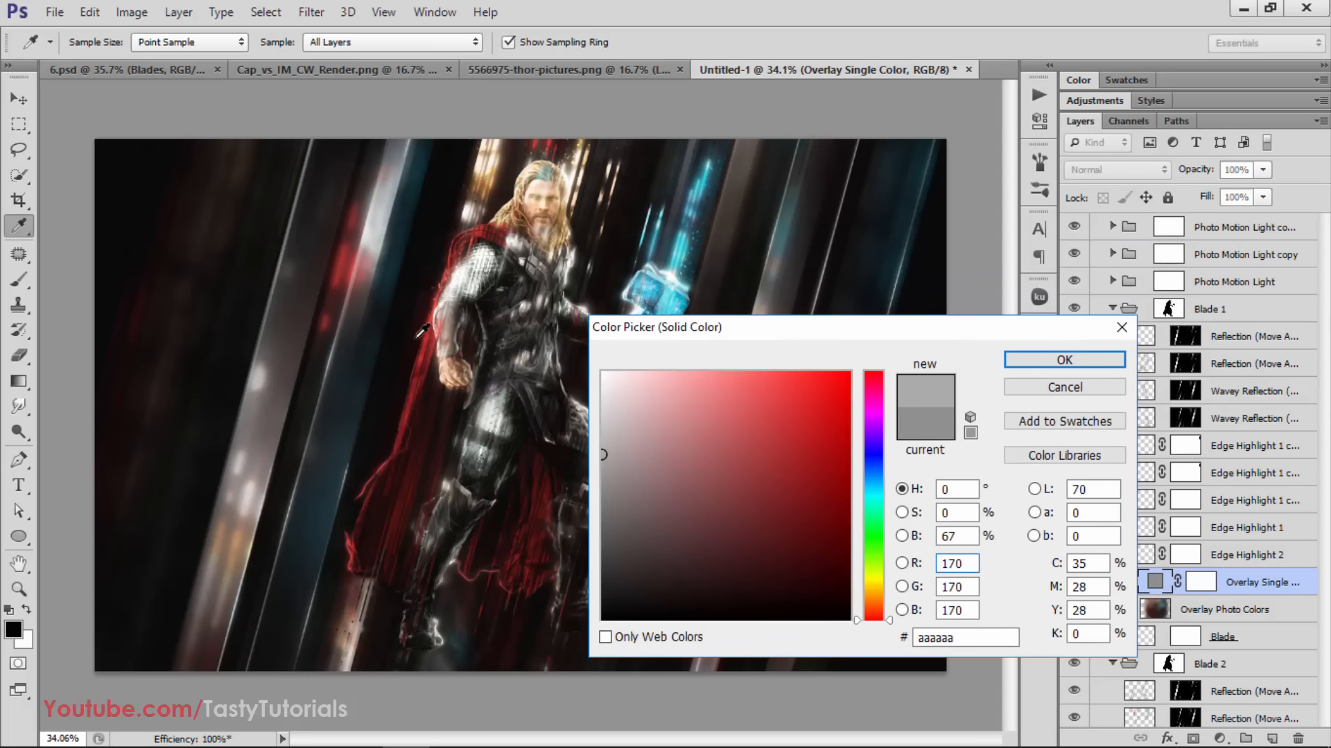
click(496, 231)
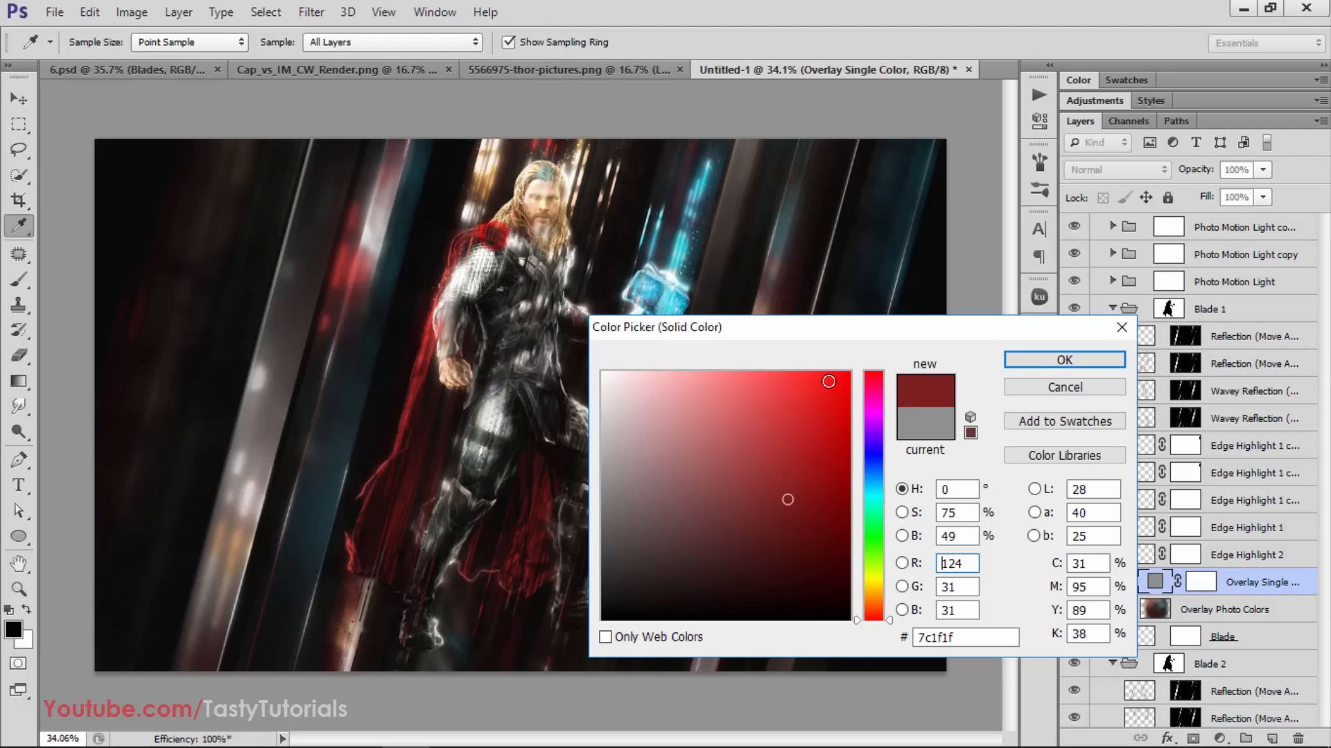
mouse_move(824, 439)
mouse_down()
mouse_move(841, 393)
mouse_move(814, 405)
mouse_up()
click(1079, 357)
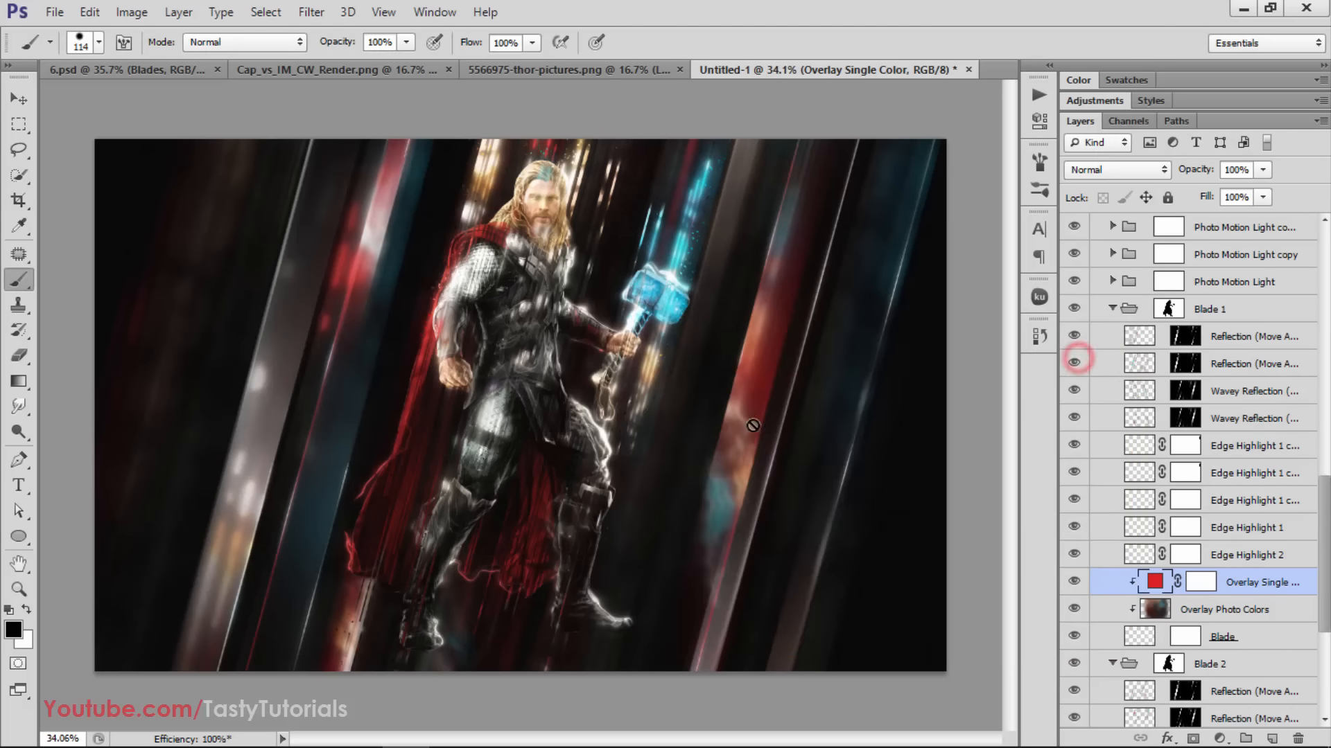
Check the Blade layer in the Blade 1 group, try shifting it slightly across the background, and undo the move
scroll(1207, 610, down, 2)
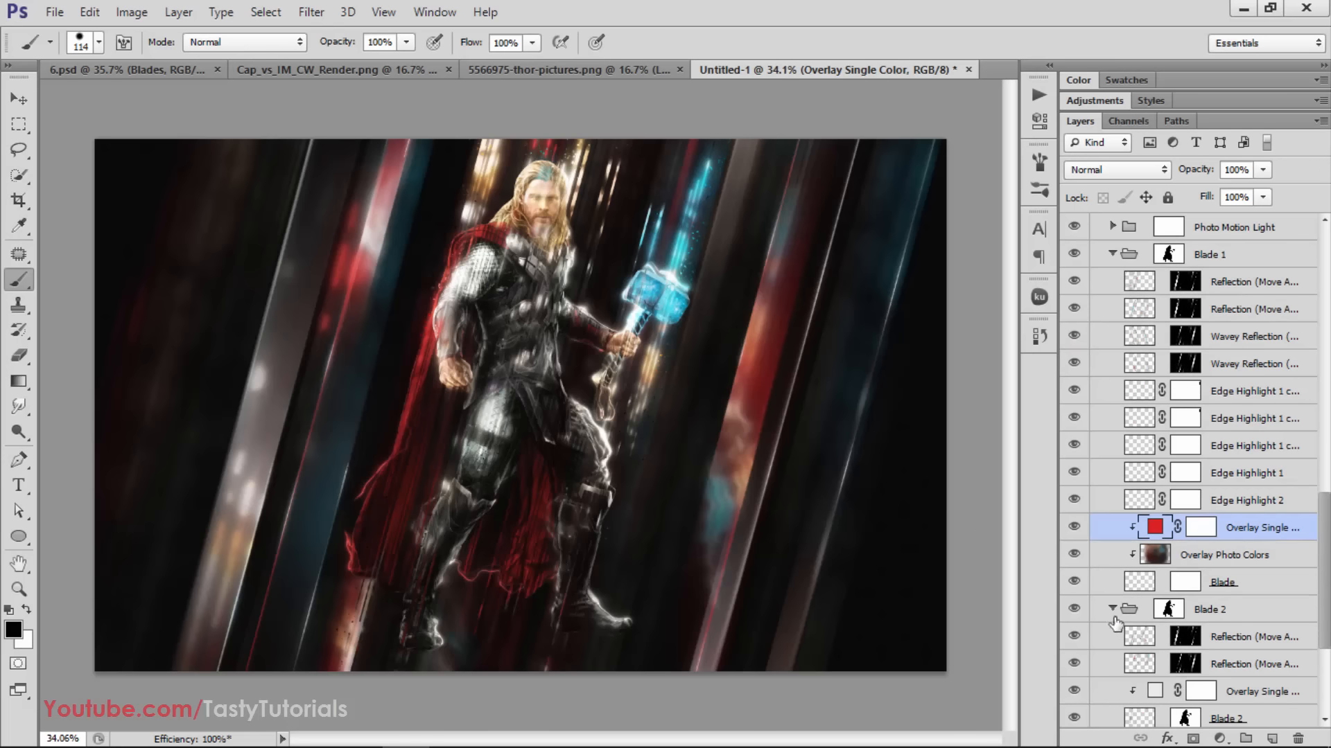
scroll(1134, 624, down, 3)
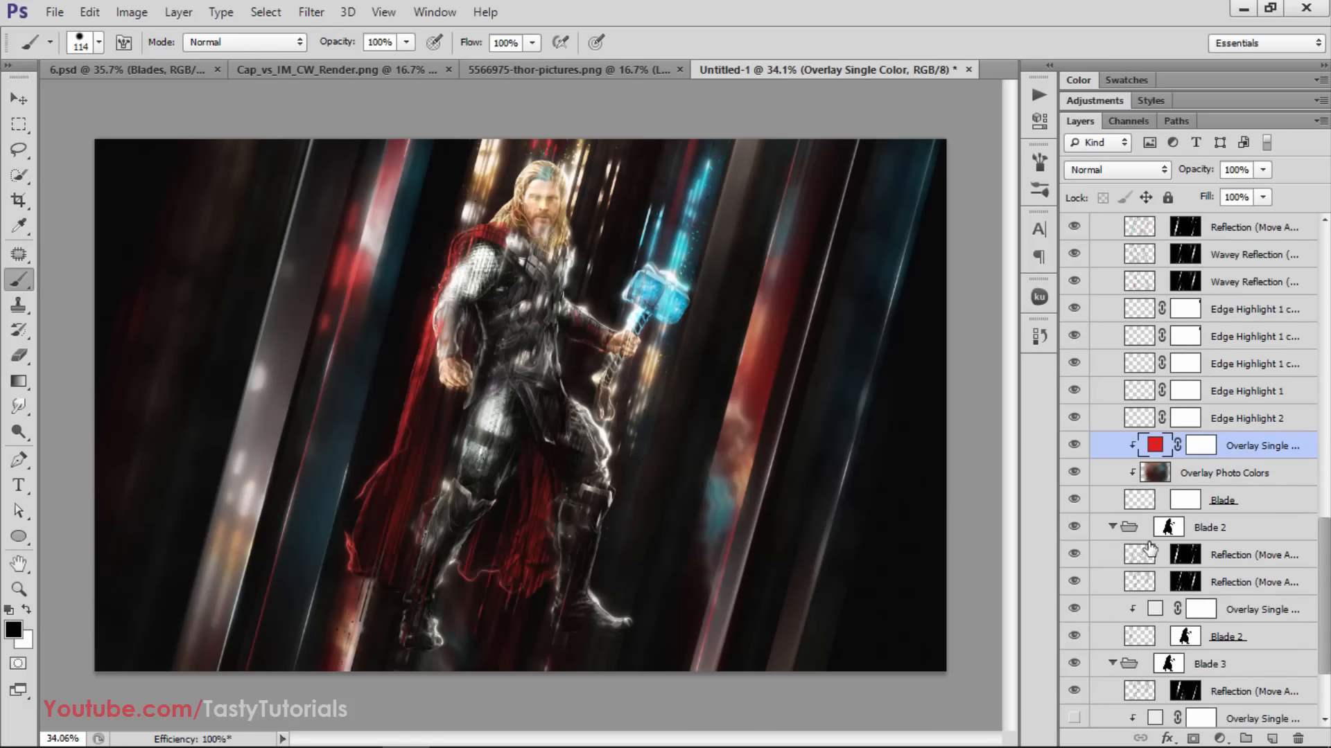
click(1073, 498)
click(1070, 497)
click(1141, 504)
key(v)
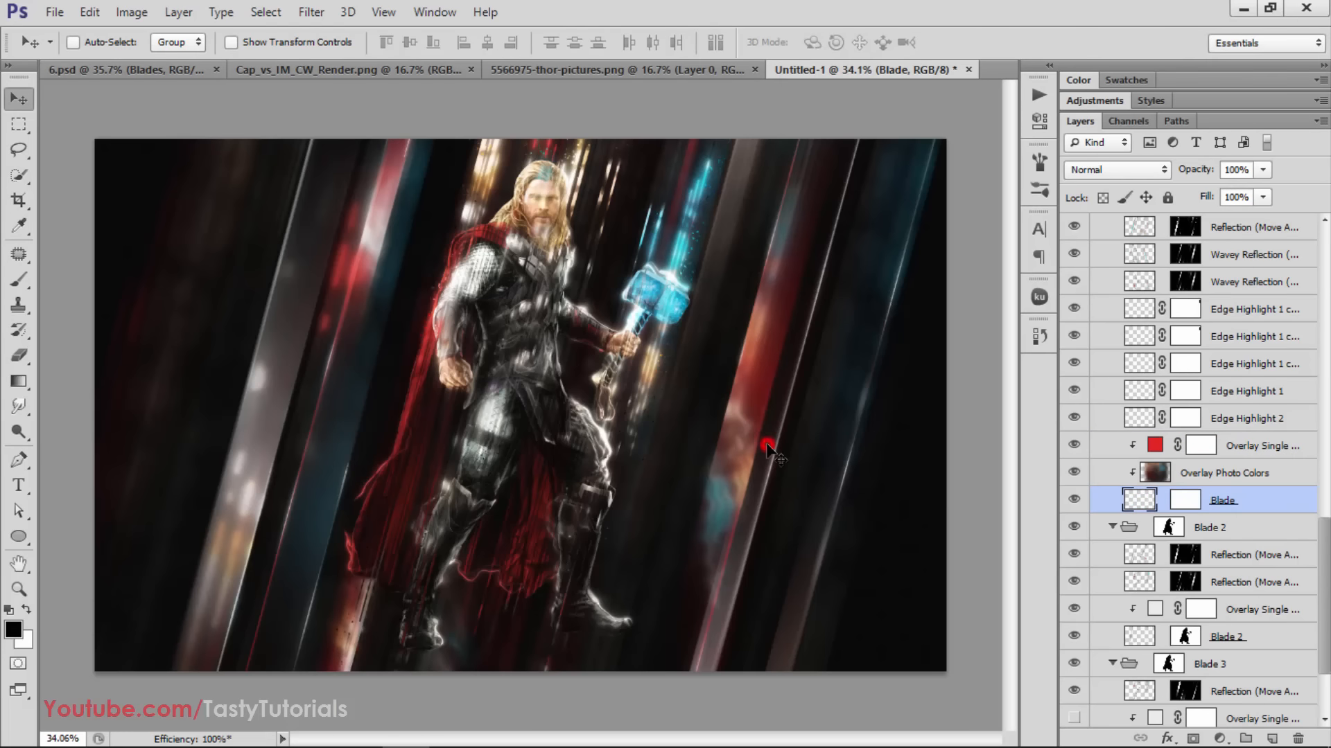
mouse_move(772, 446)
mouse_down()
mouse_move(787, 450)
mouse_move(762, 445)
mouse_up()
key(ctrl+z)
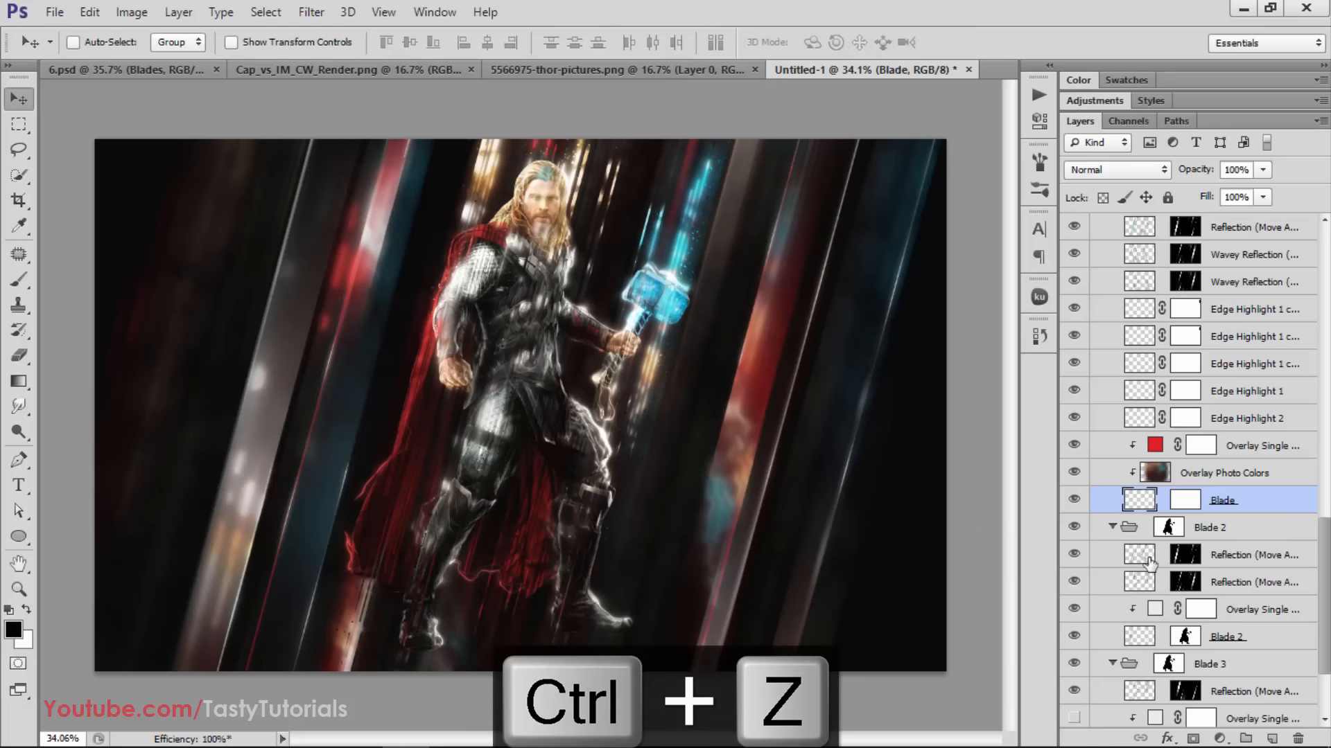
Compare the blades with and without Blade 1's red Overlay Single Color layer, and leave that layer hidden
scroll(1147, 562, down, 1)
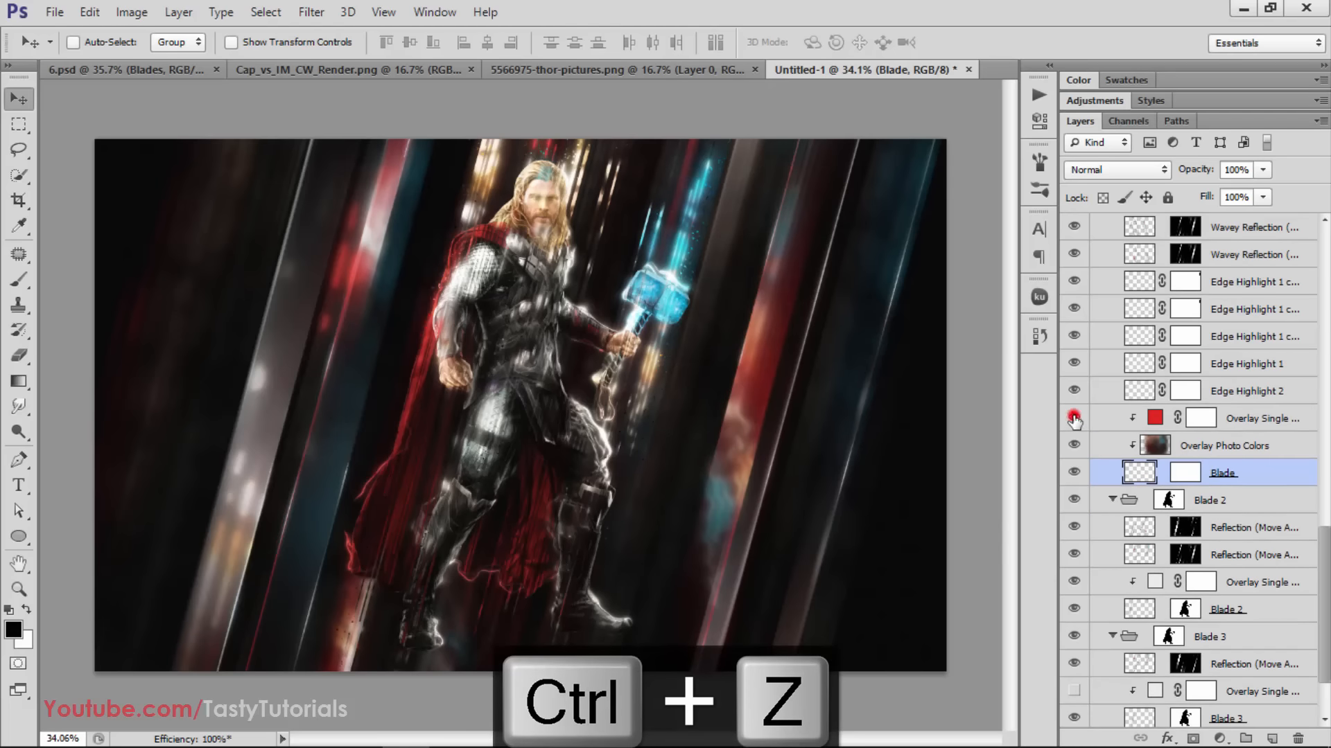
click(1073, 419)
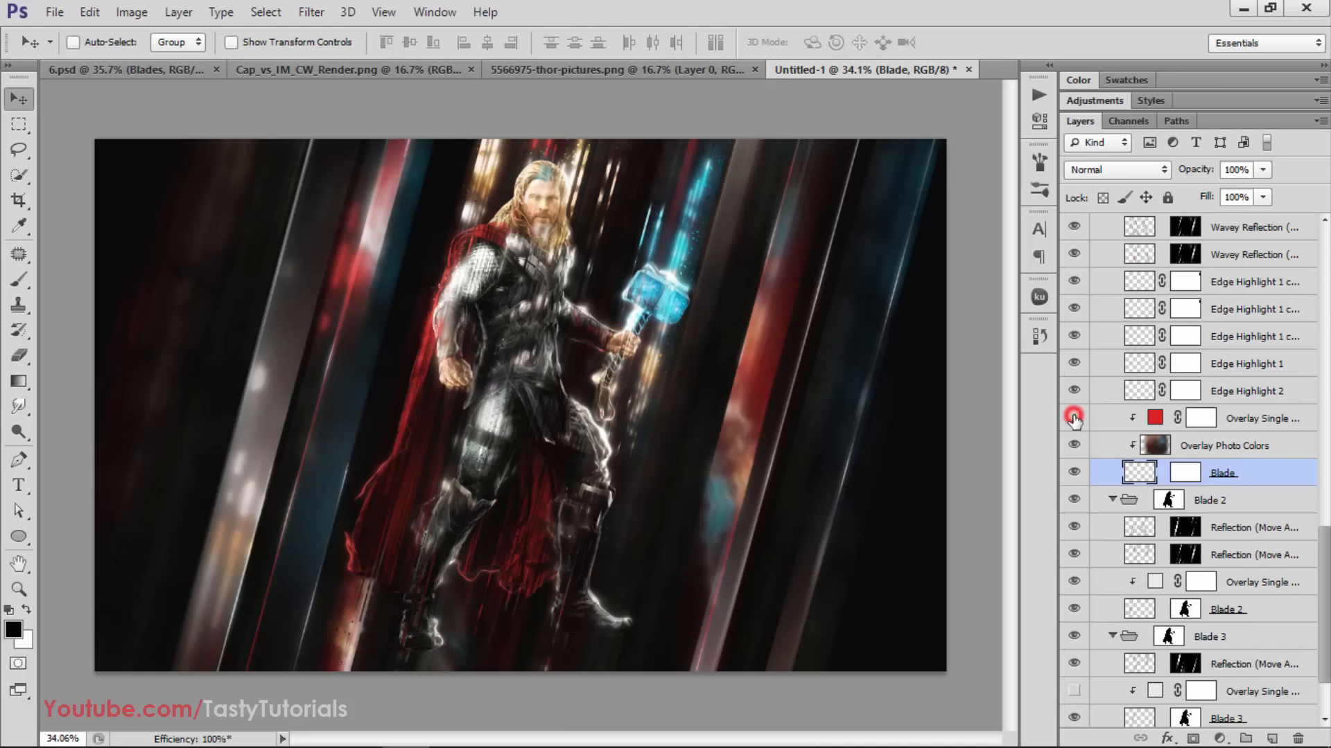
click(1073, 418)
click(1074, 418)
click(1073, 418)
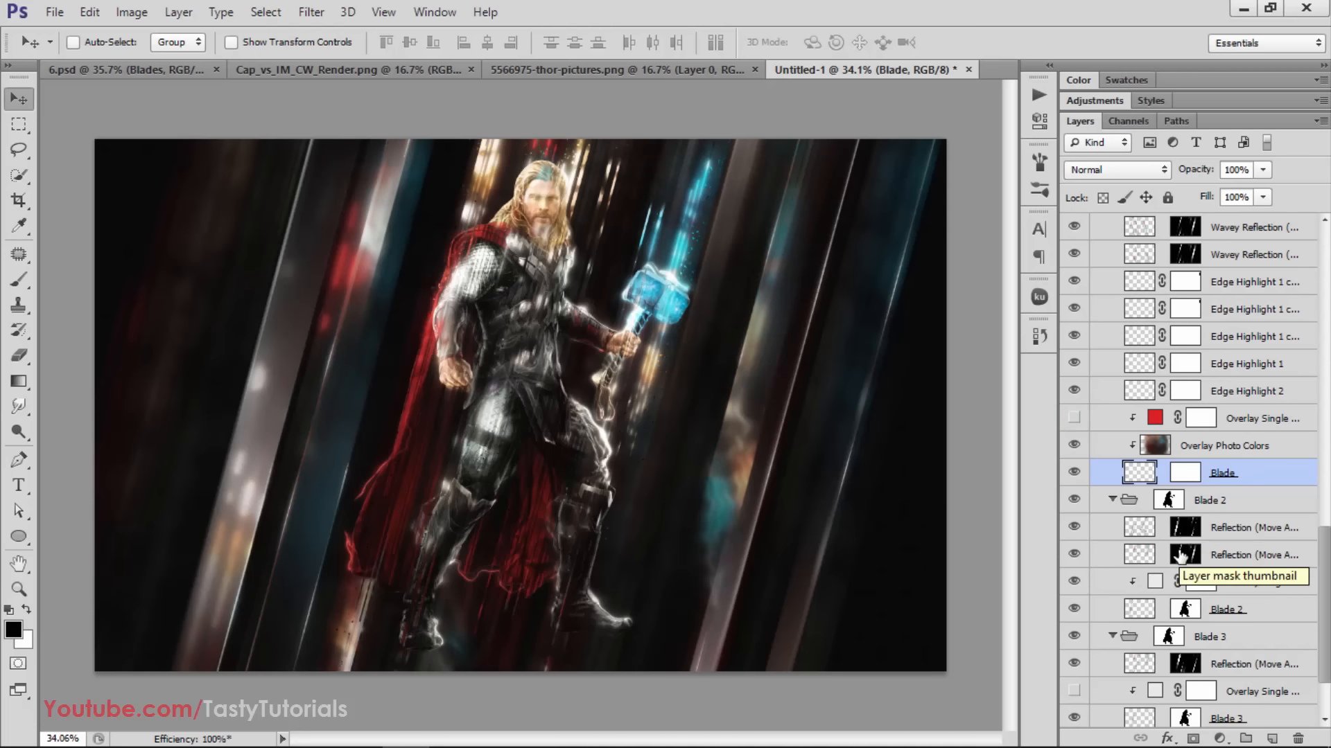
Toggle the Overlay Single Color layer in the Blade 2 group to compare its effect, and leave it visible
scroll(1164, 540, down, 1)
click(1073, 555)
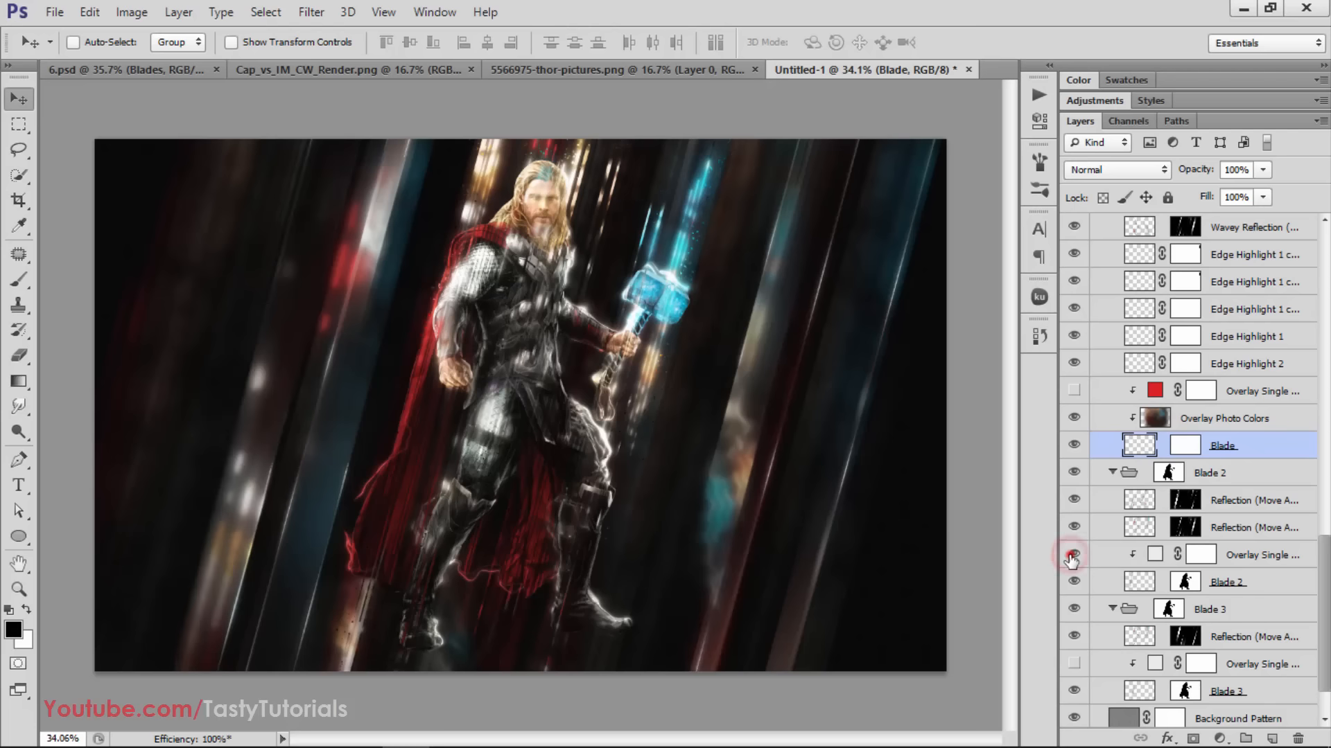
click(1073, 555)
click(1073, 555)
click(1073, 555)
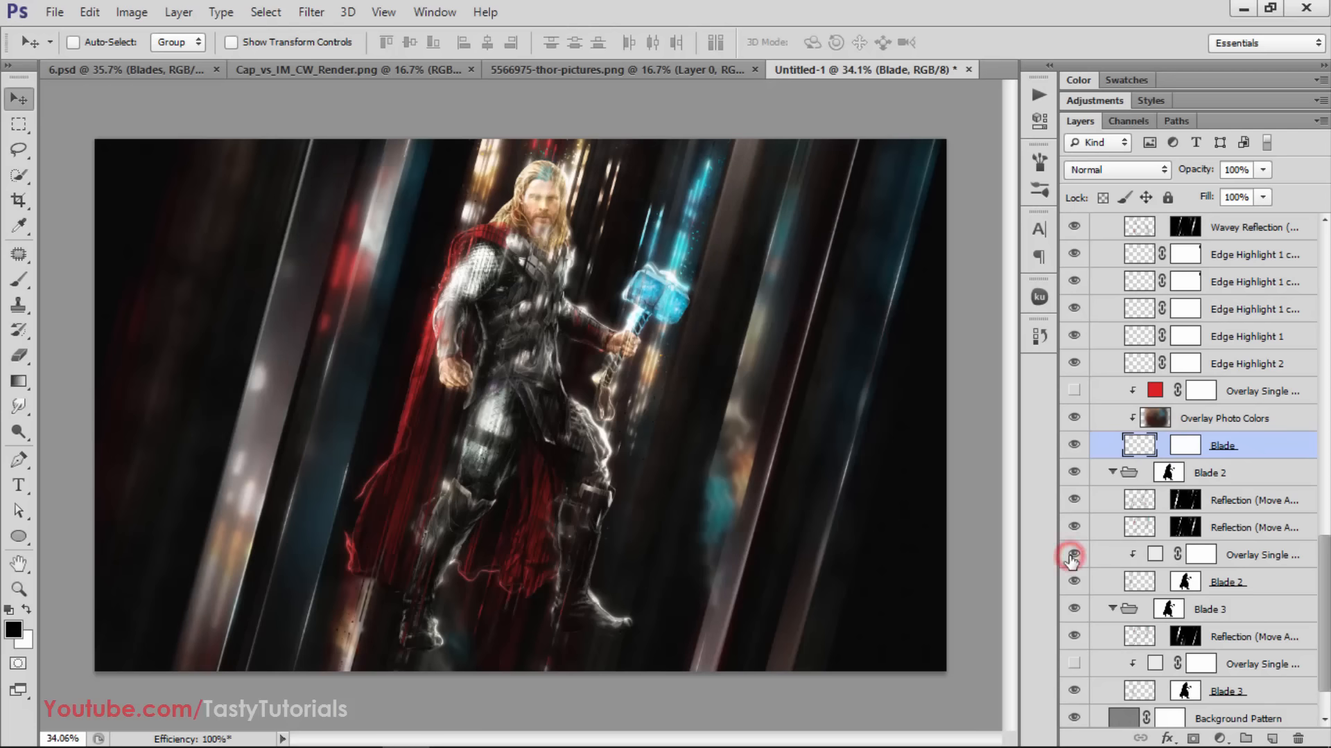
Compare the effect of the Overlay Single Color layer in the Blade 3 group and make it visible
scroll(1102, 565, down, 2)
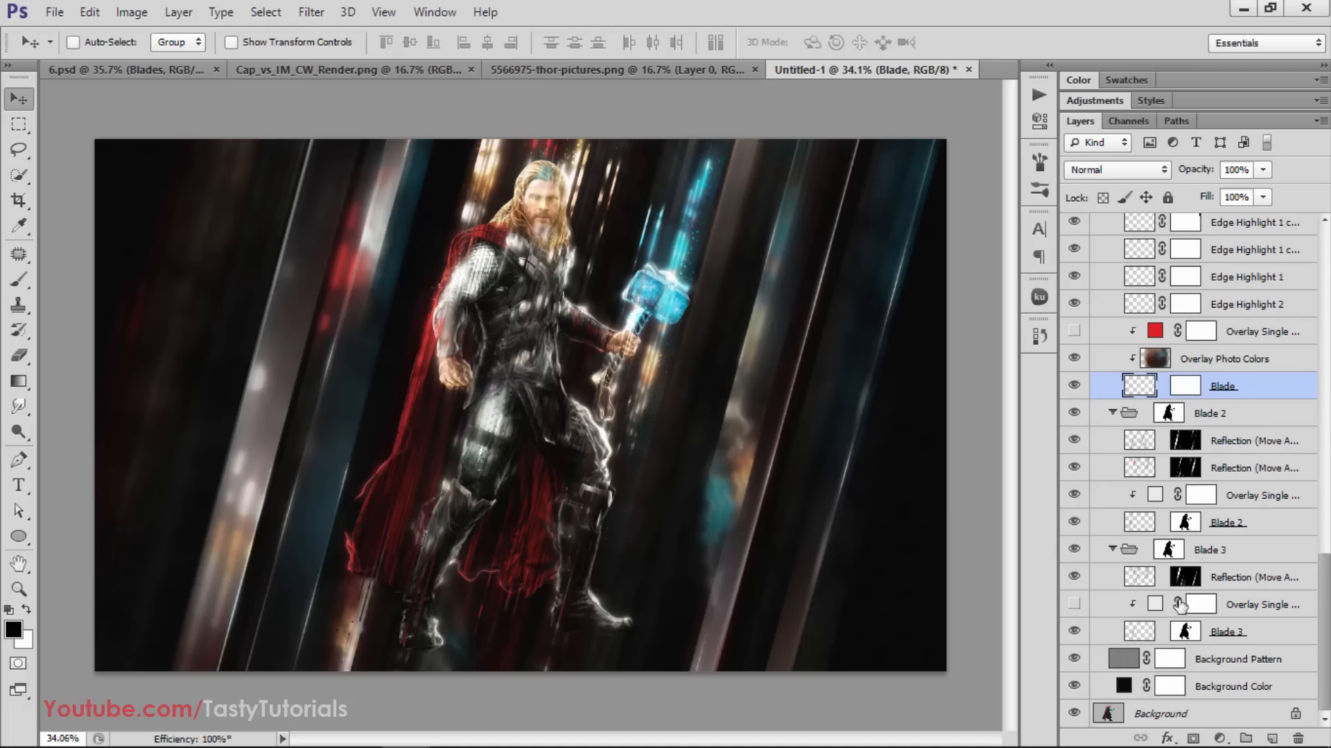
click(1073, 608)
click(1073, 607)
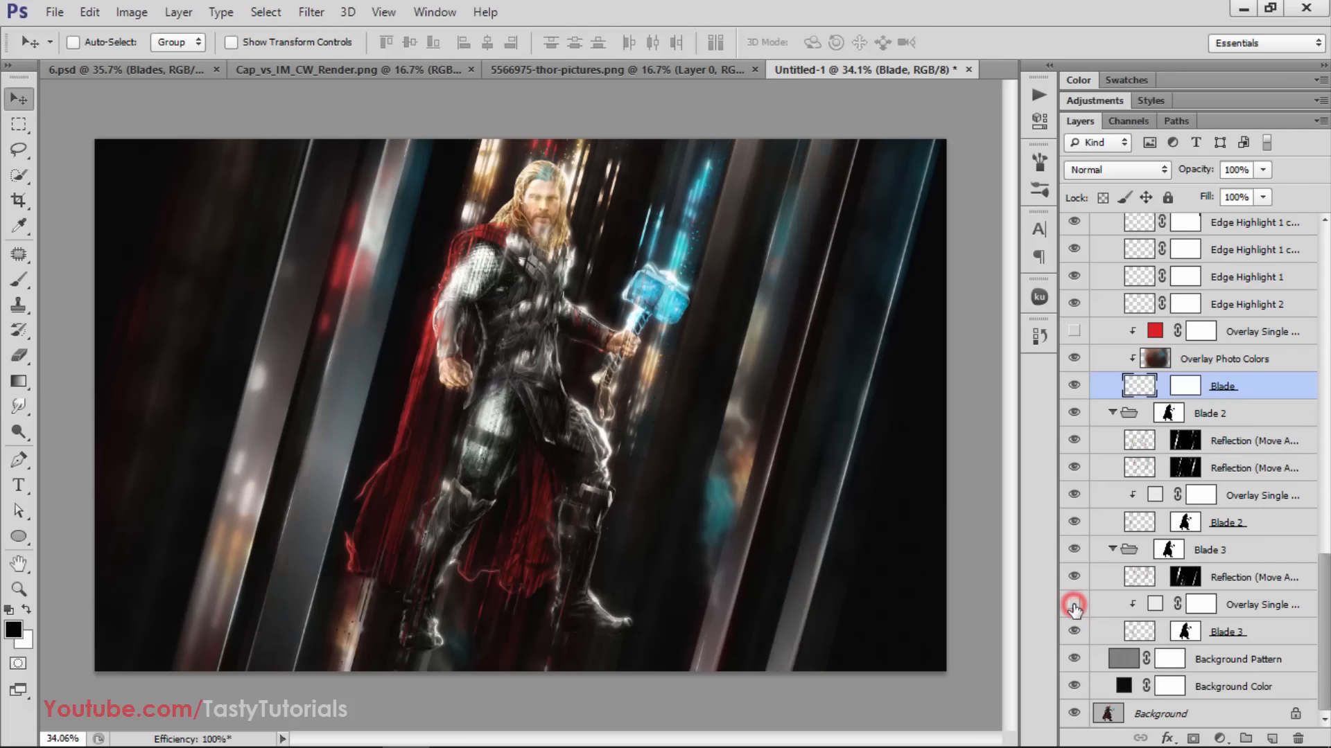
click(1073, 607)
Inspect Thor's face up close and compare the image with and without the Highlights Glow group, leaving the group hidden
scroll(538, 153, up, 6)
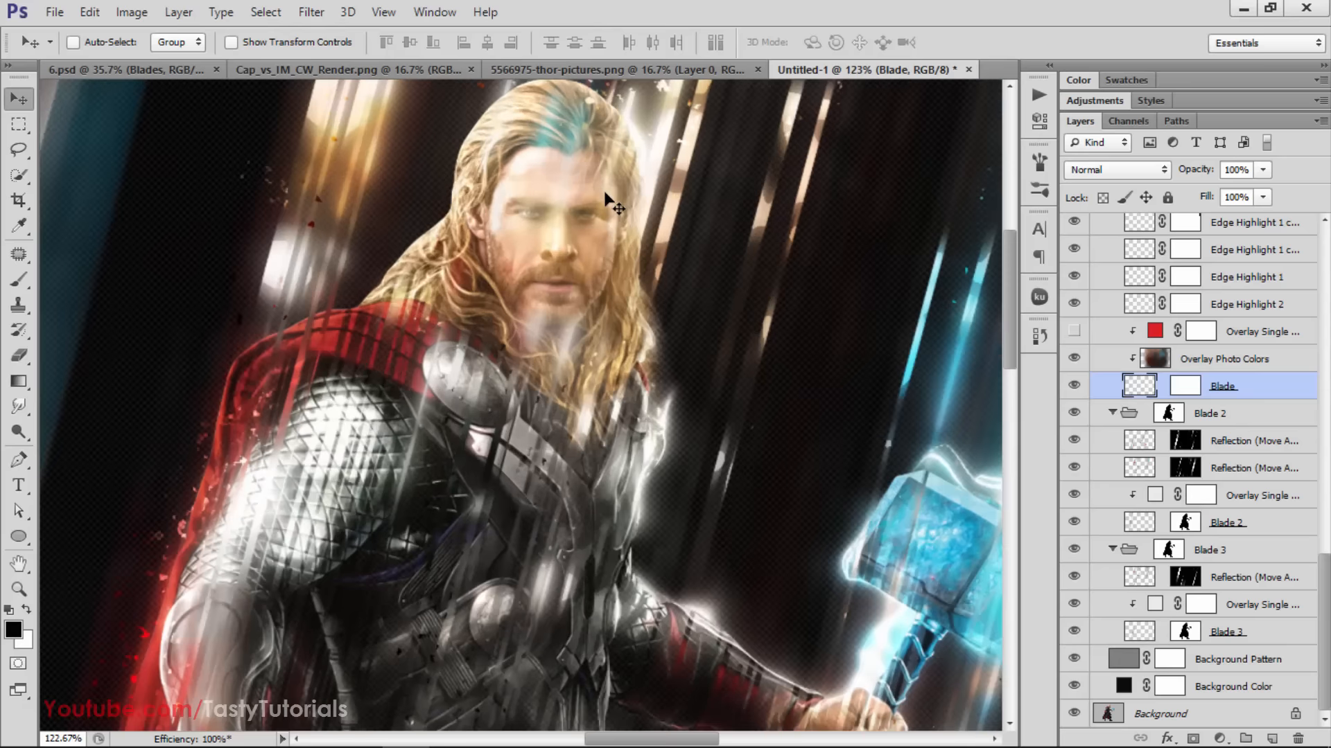
scroll(557, 212, down, 1)
scroll(1253, 499, up, 10)
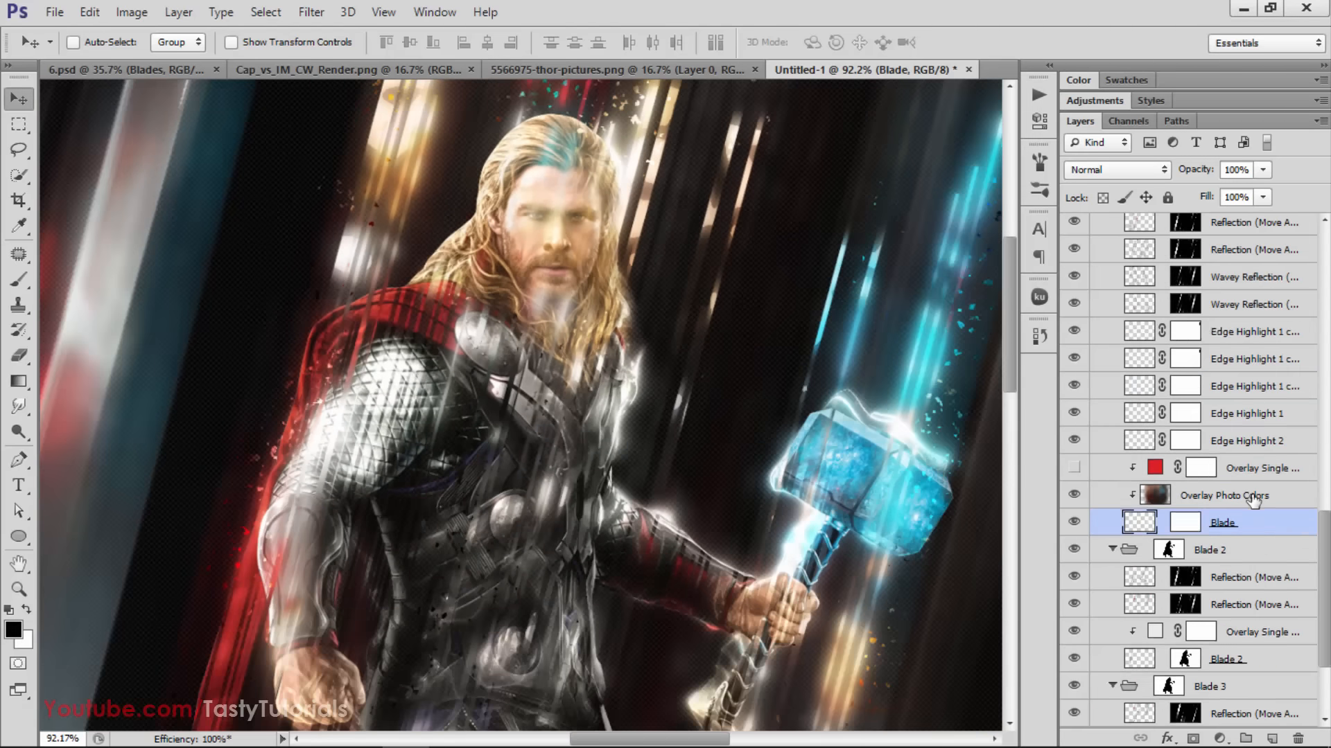
scroll(1253, 499, up, 4)
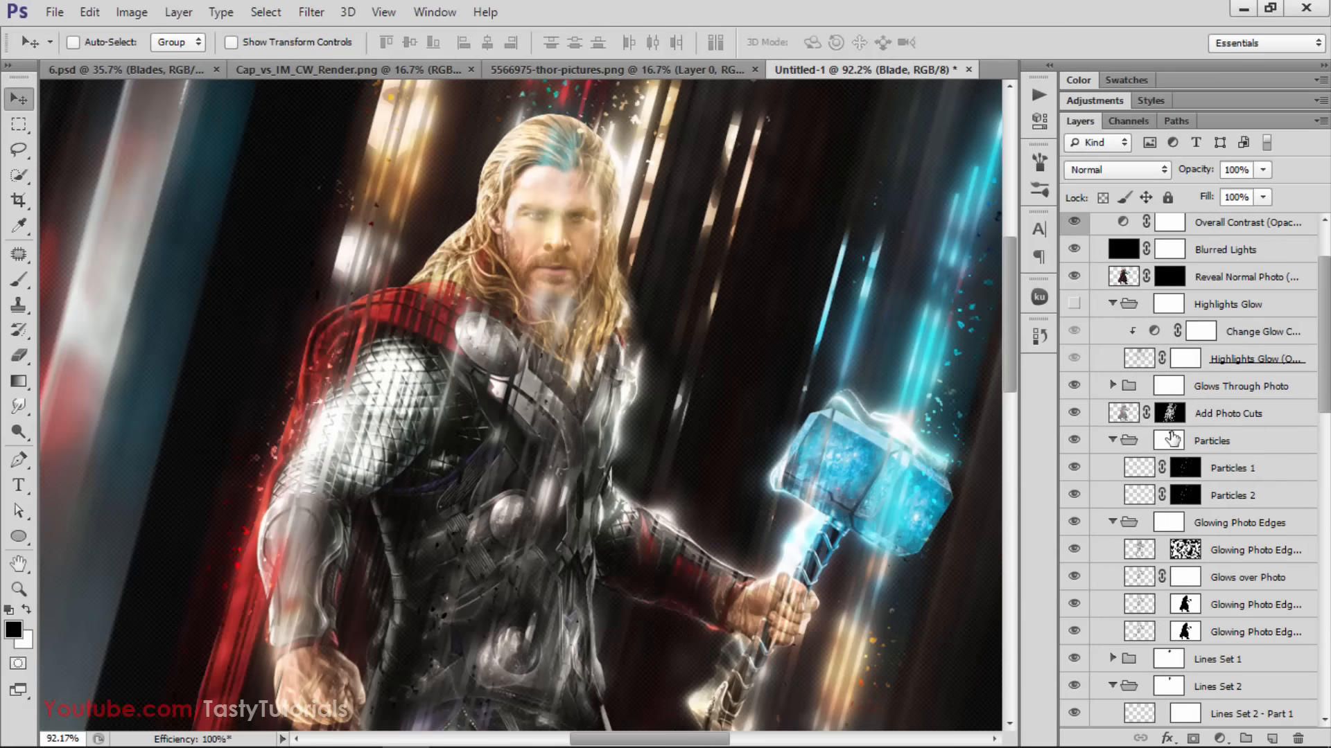
scroll(1171, 438, up, 2)
click(1164, 359)
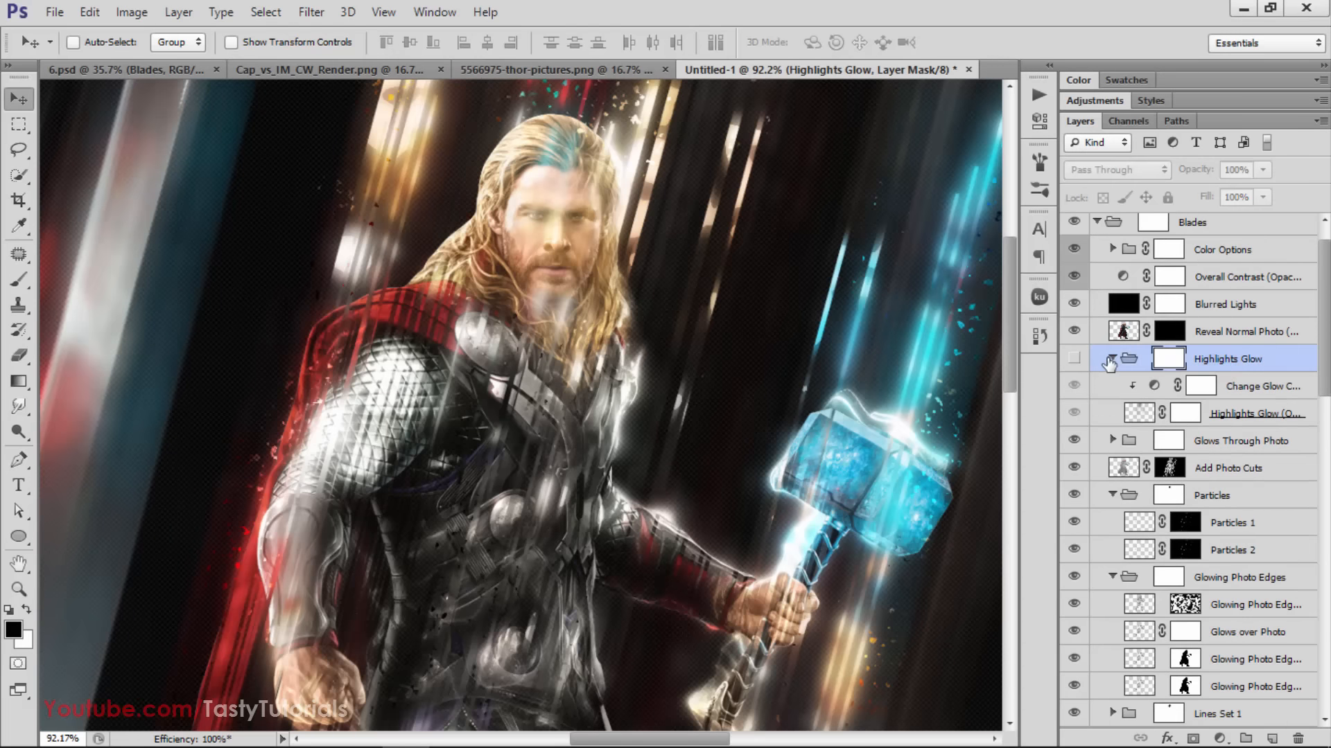
scroll(1157, 376, up, 1)
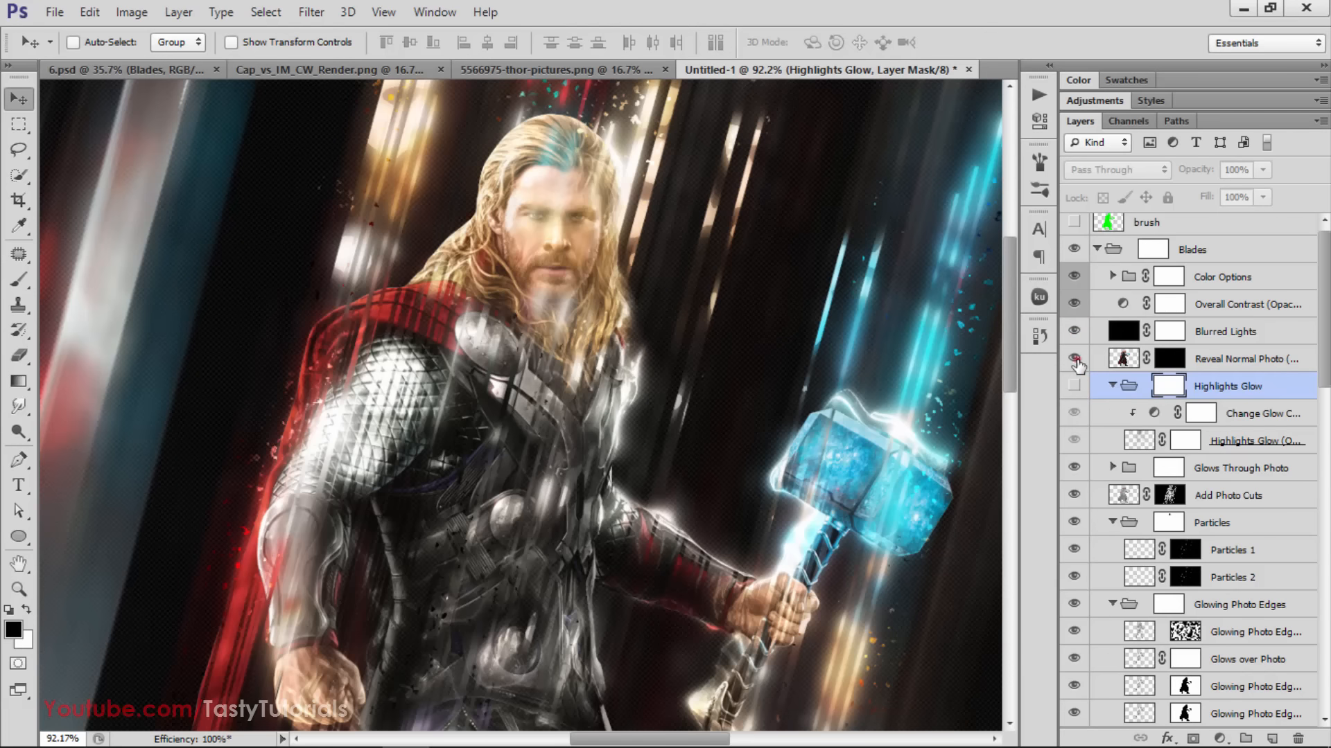
click(1074, 386)
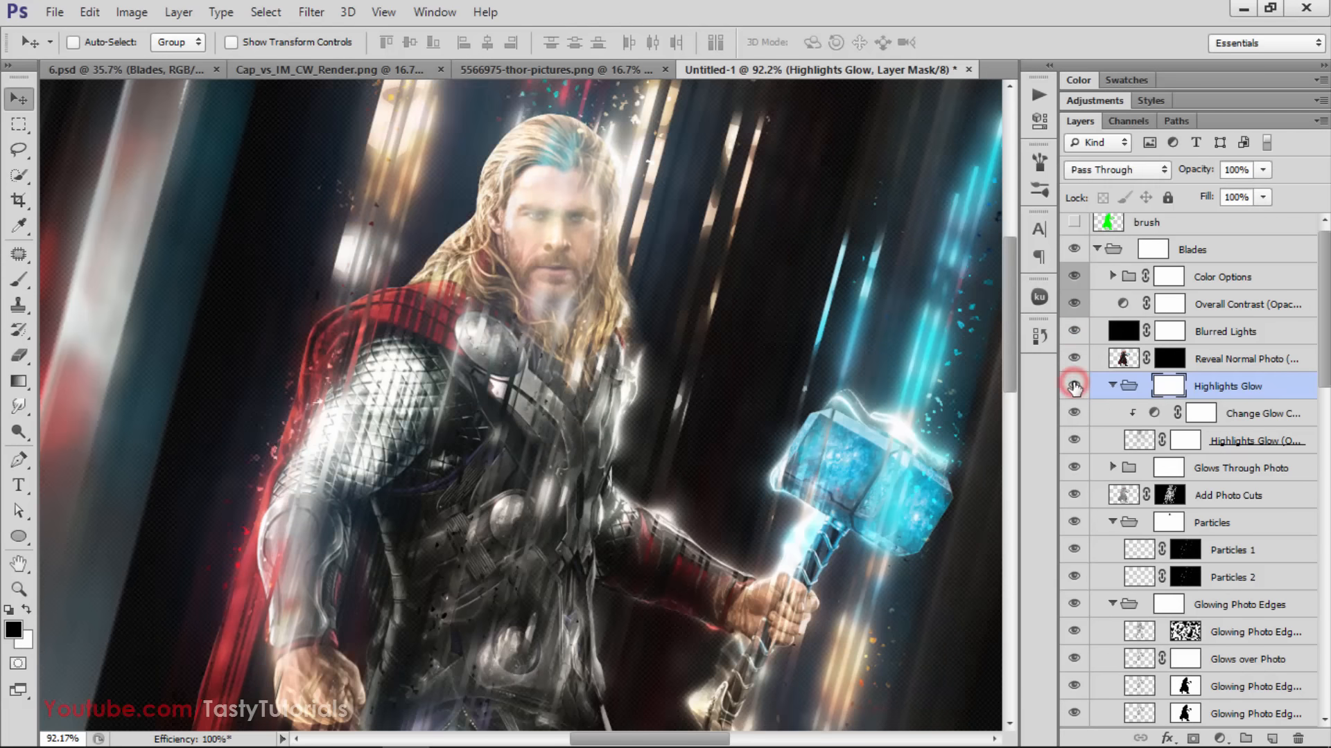
click(1074, 386)
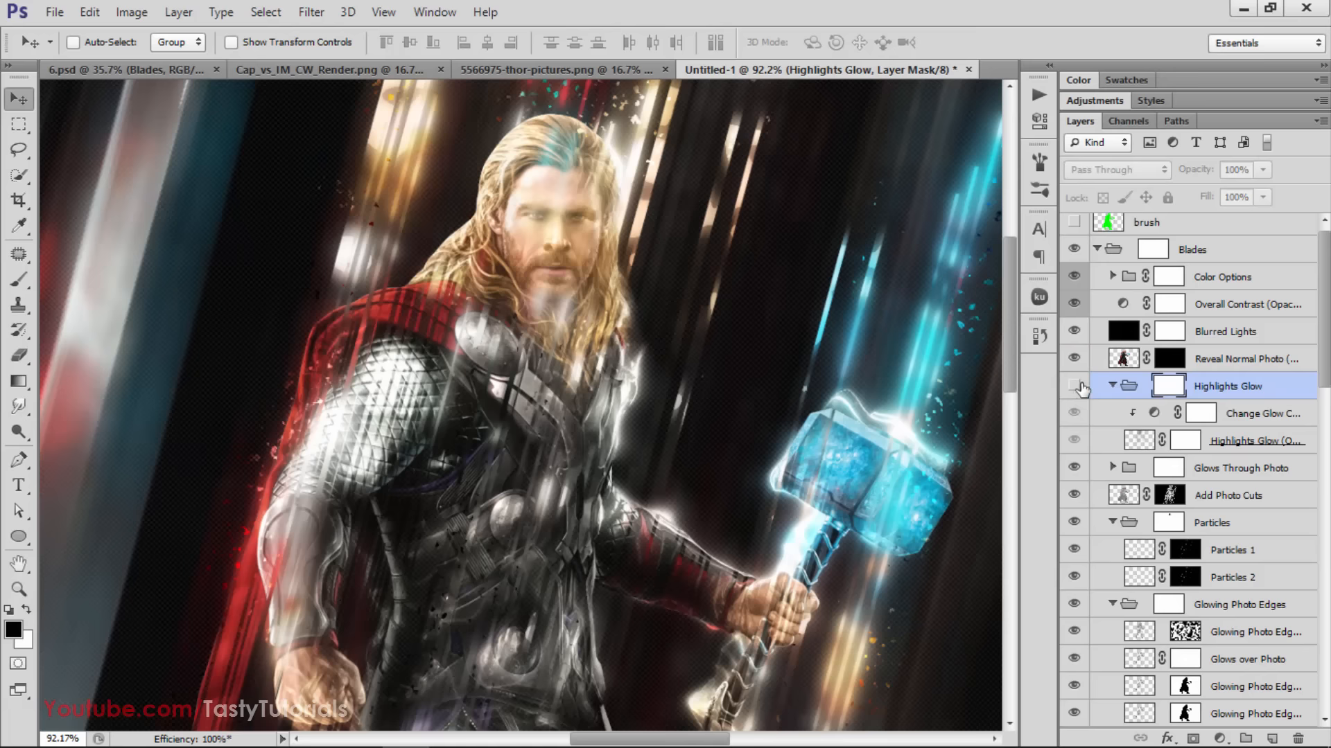
Compare the image with and without the Glows Through Photo group, leave it visible, and check the layers inside it
scroll(1097, 468, down, 1)
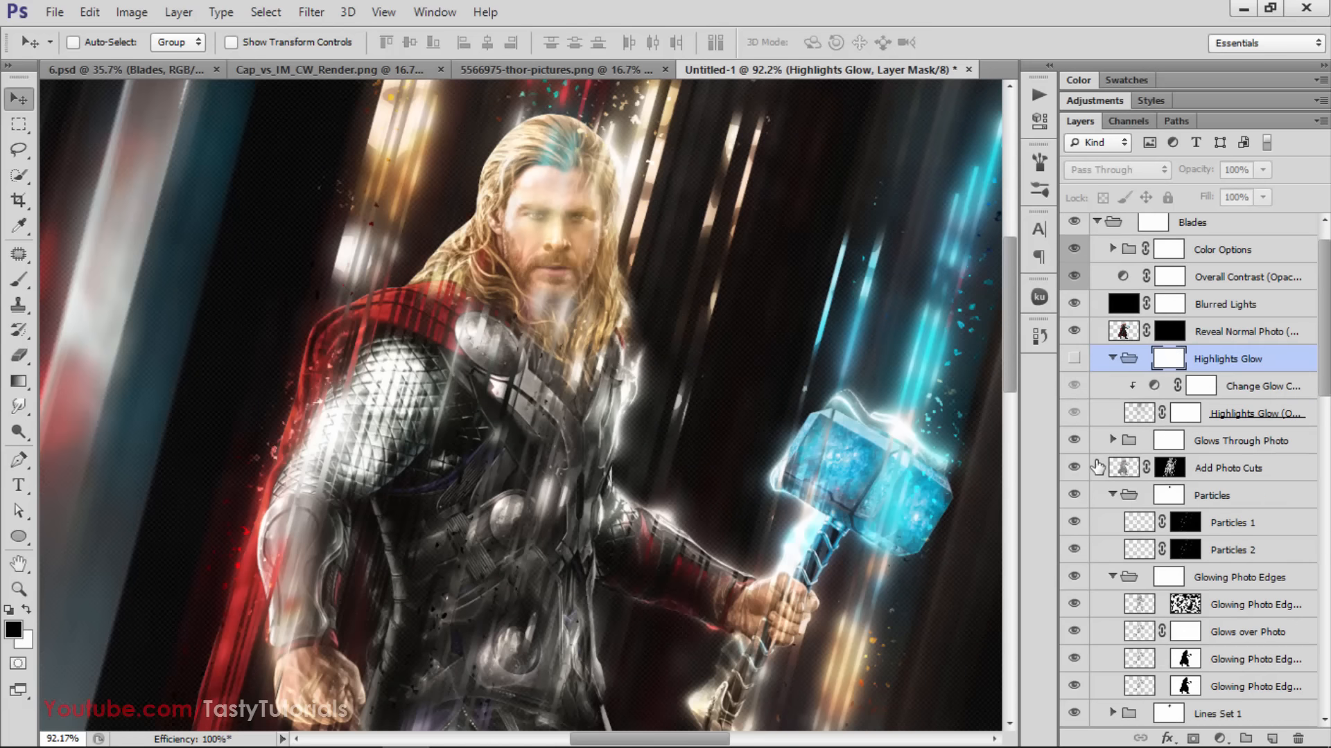
click(1075, 441)
click(1076, 441)
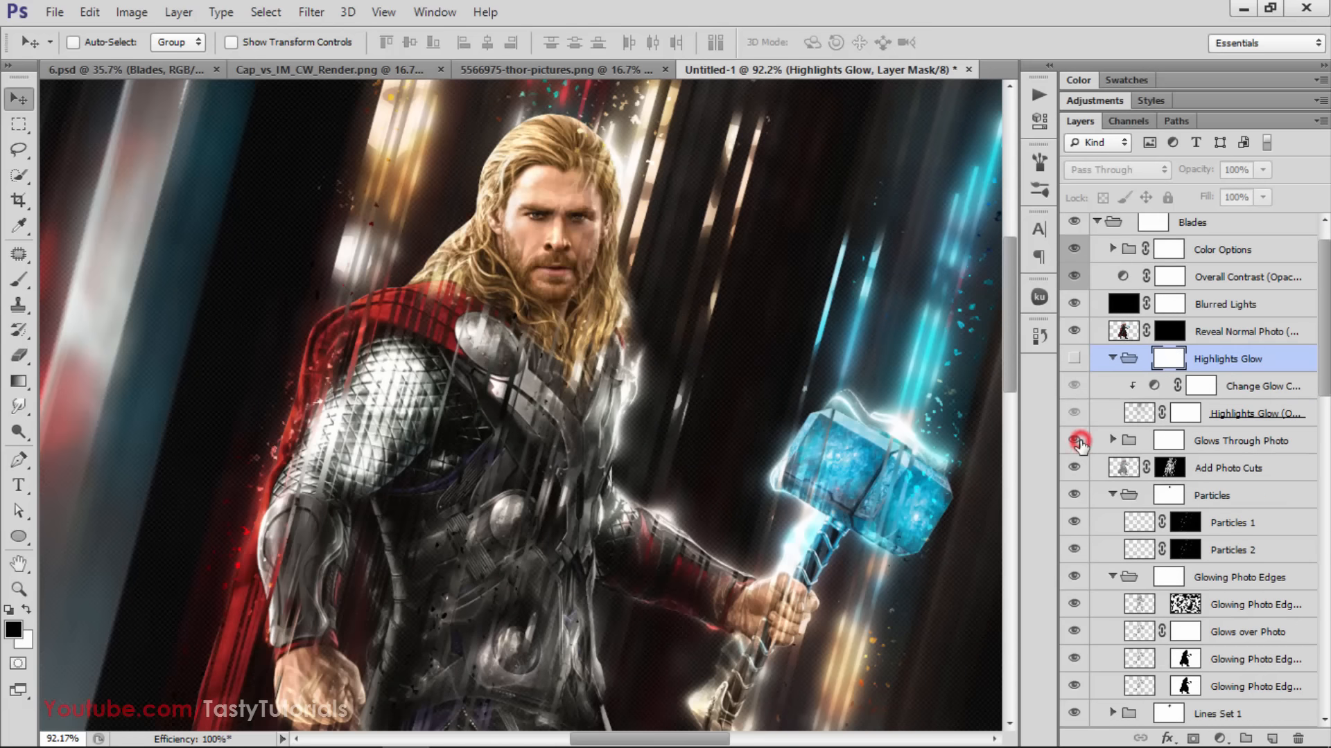
click(1076, 440)
click(1076, 441)
click(1240, 441)
click(1113, 441)
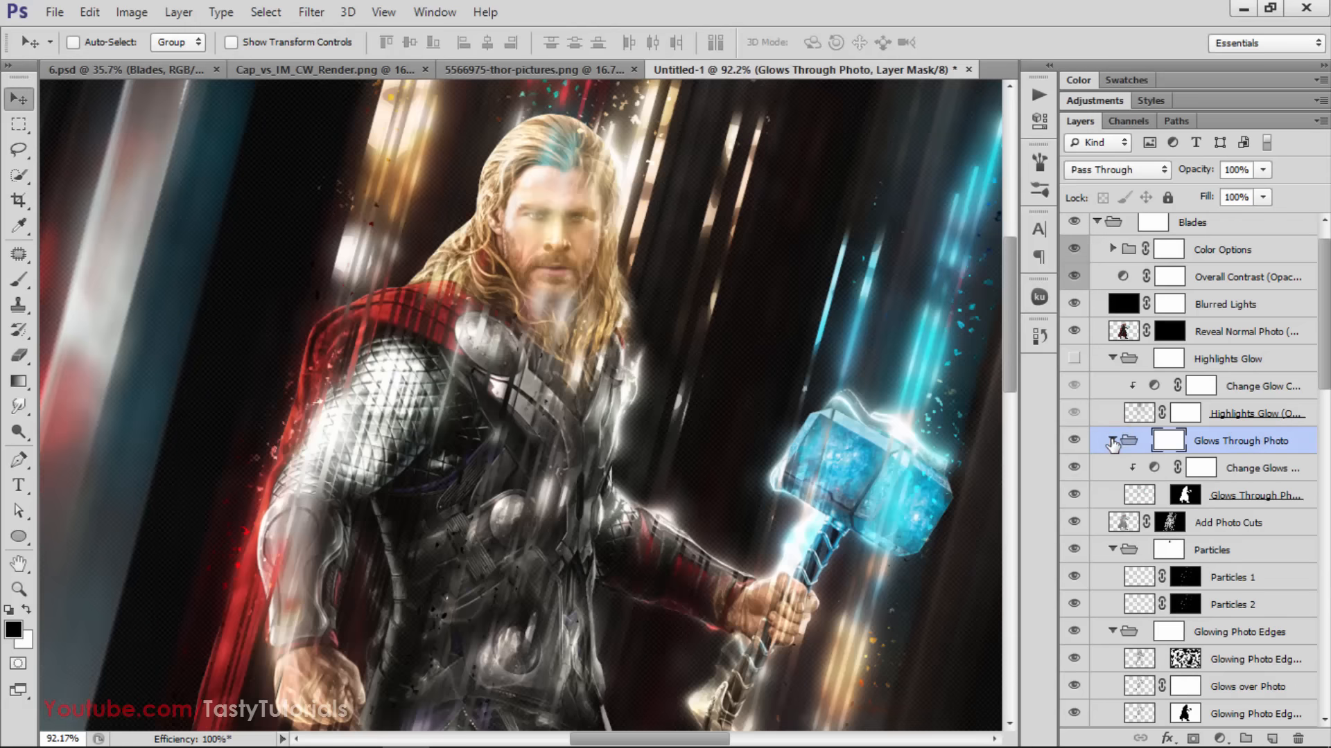
click(1112, 441)
Try brushing black over Thor's face on the Glows Through Photo group's mask, and undo the strokes
click(1167, 441)
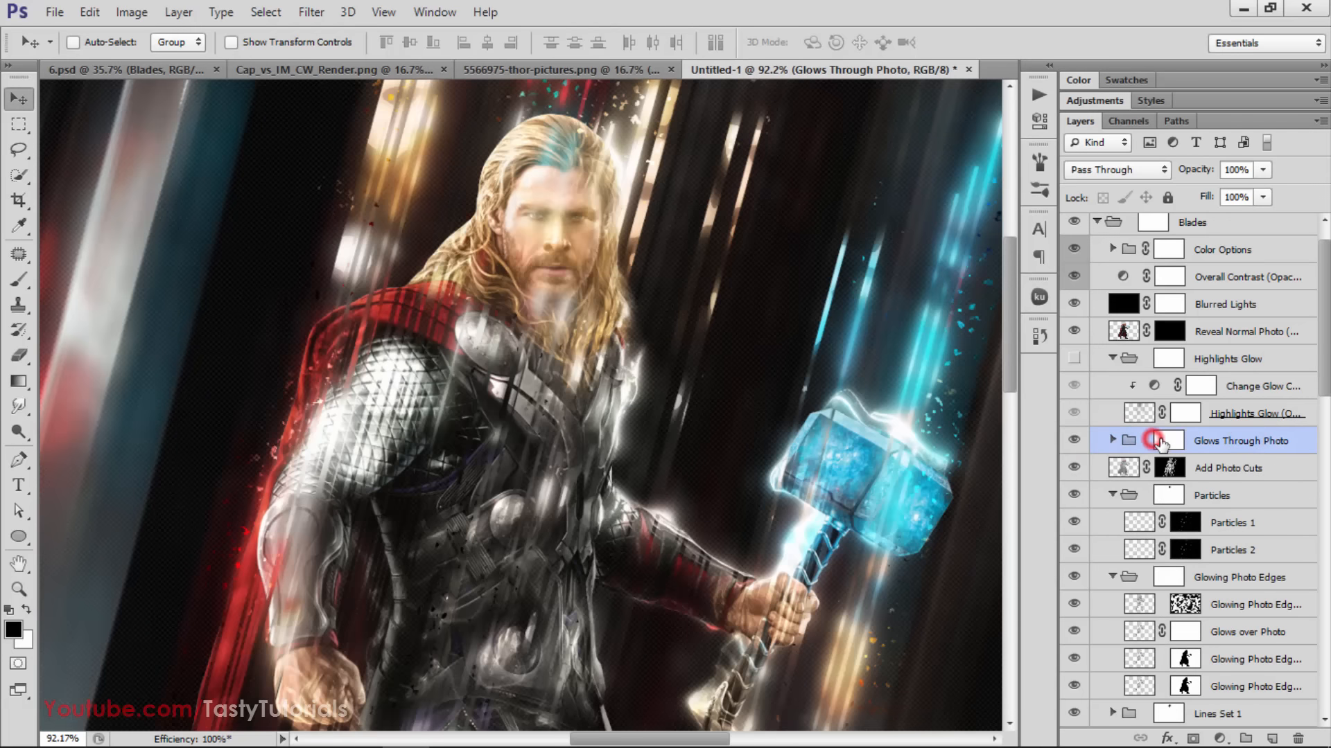
click(1167, 440)
key(b)
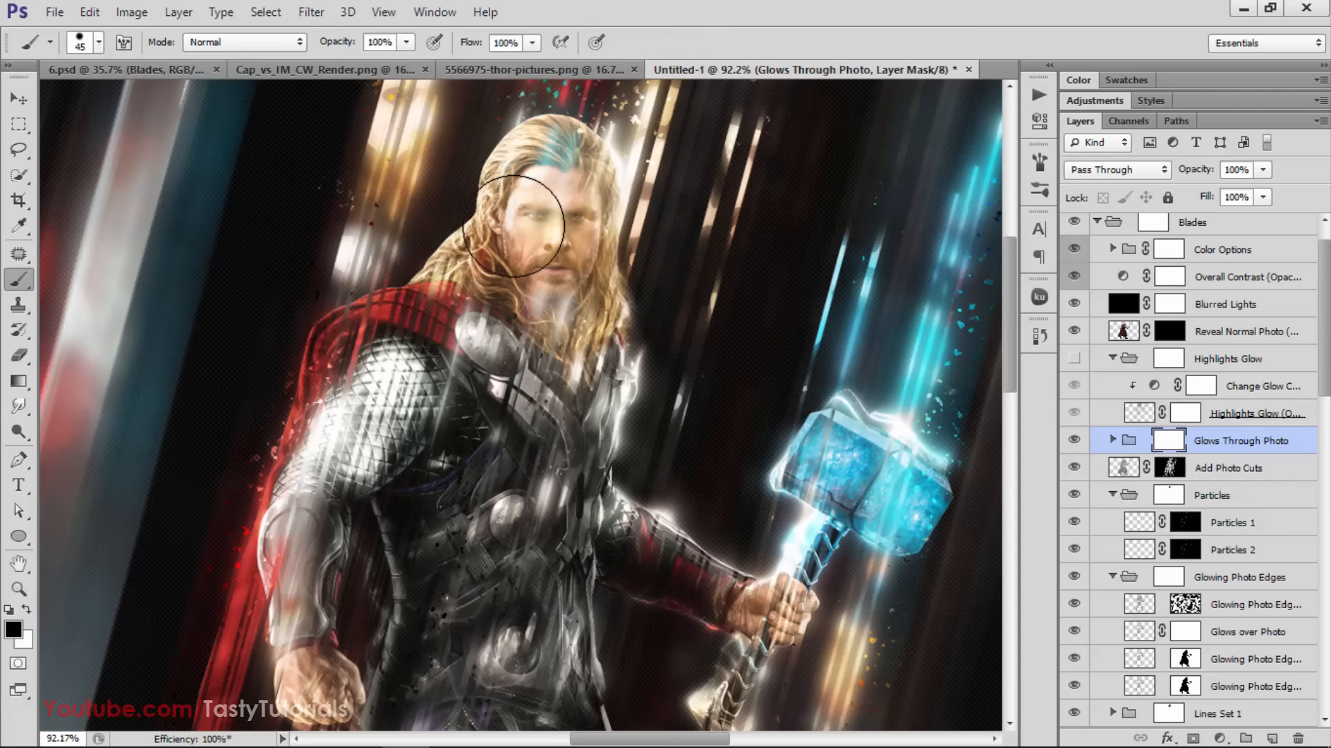
mouse_move(525, 188)
mouse_down()
mouse_move(564, 154)
mouse_move(581, 165)
mouse_move(553, 153)
mouse_up()
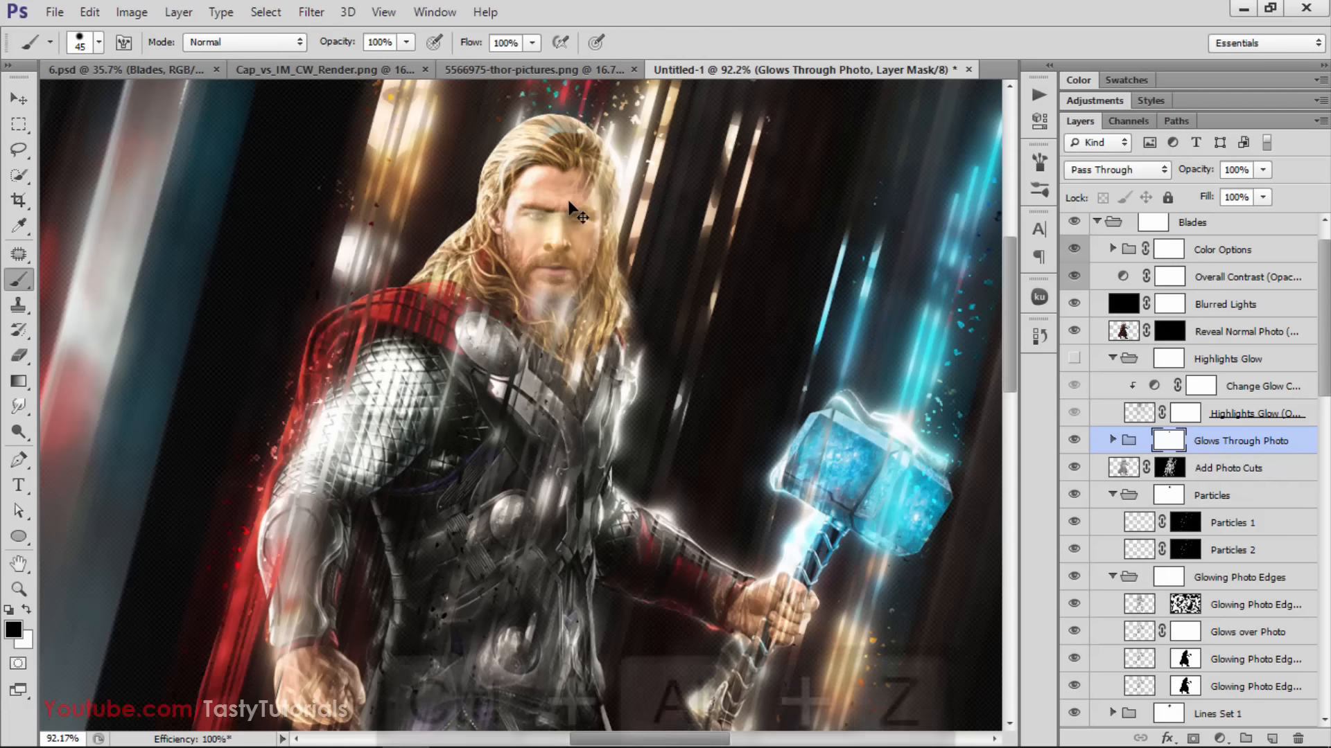
key(ctrl+alt+z)
key(ctrl+alt+z)
Soften the 45 px brush by lowering its hardness to about 1%
right_click(560, 185)
drag(663, 280, 578, 277)
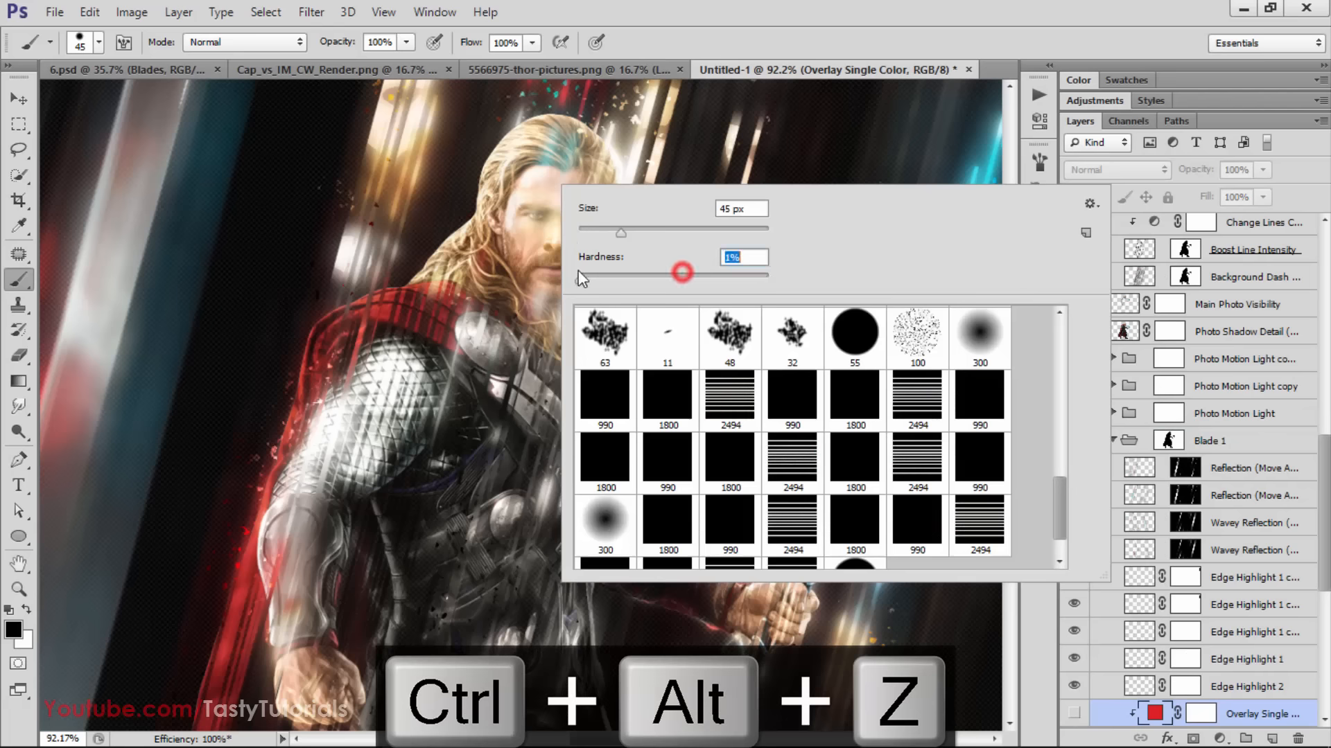
key(Return)
Try erasing the face glow on the Glows Through Photo mask with the soft brush at full opacity, and undo it
scroll(1227, 525, up, 1)
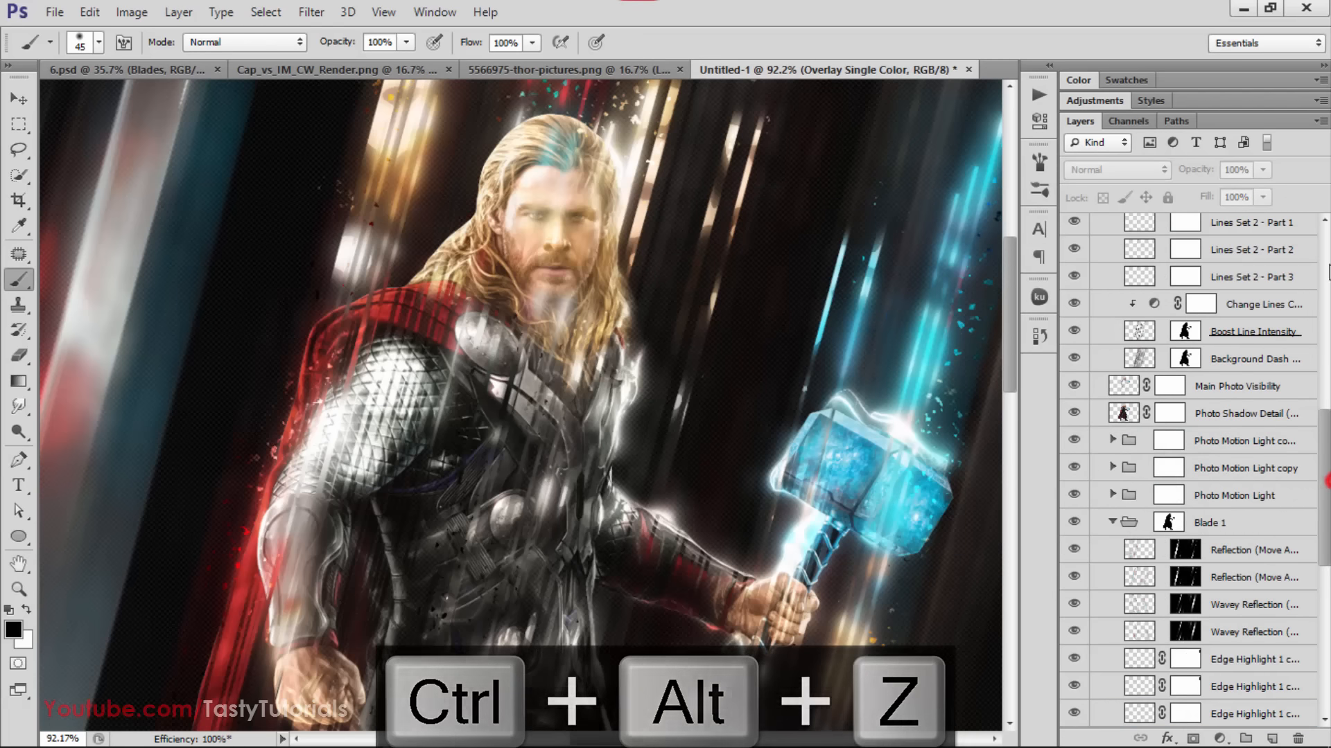
drag(1322, 447, 1325, 300)
scroll(1286, 317, up, 1)
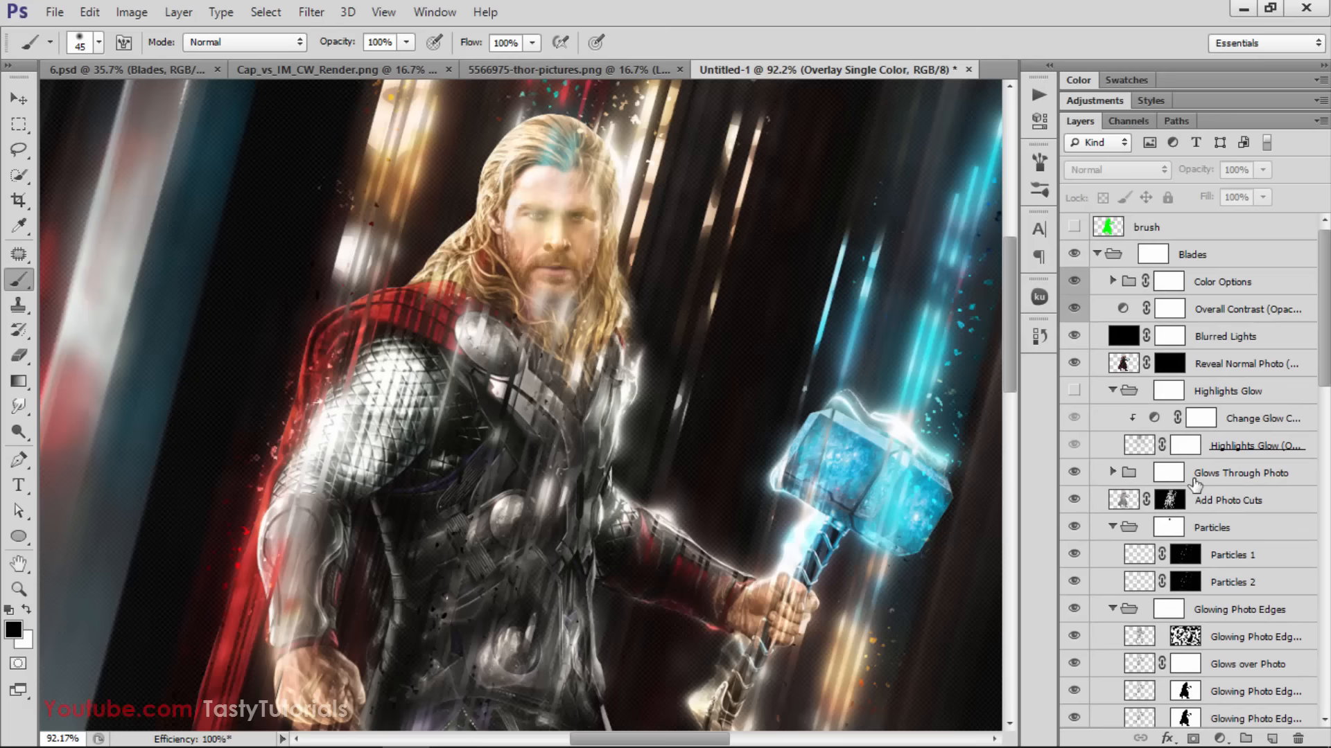
click(1246, 476)
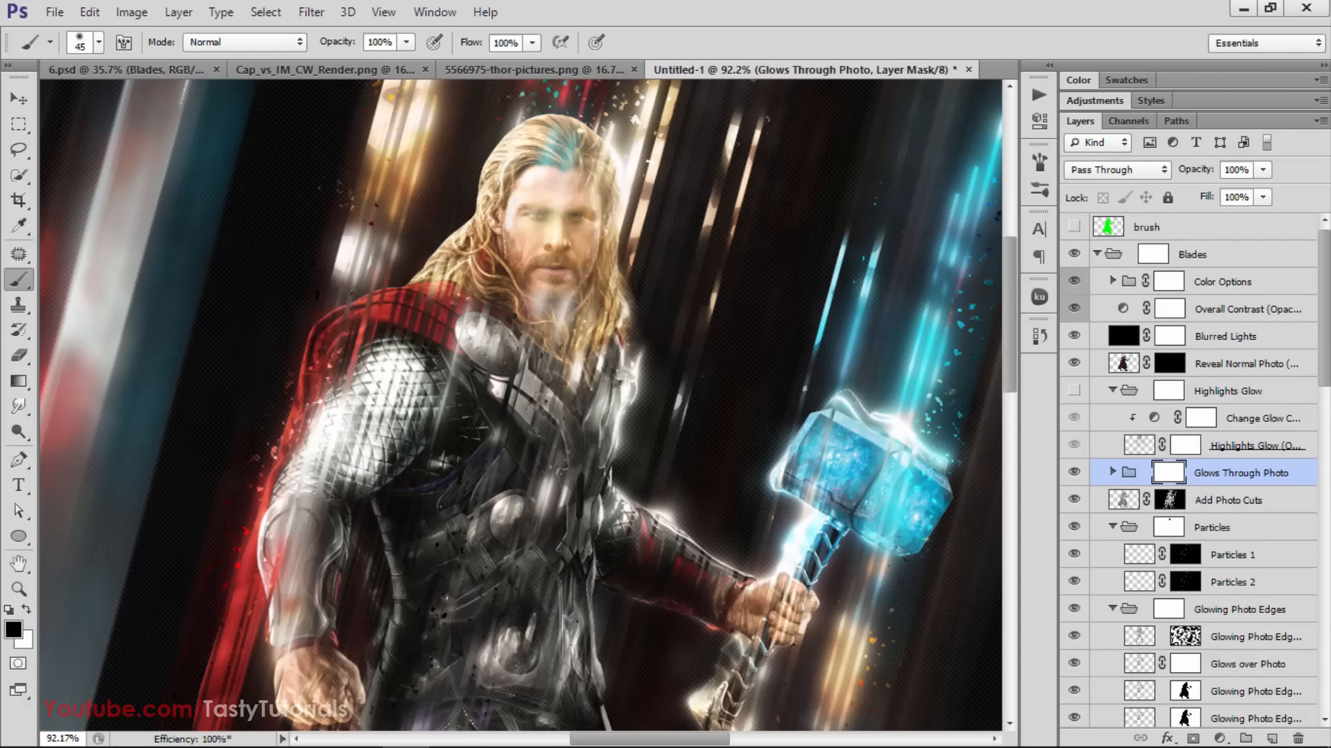
mouse_move(567, 165)
mouse_down()
mouse_move(531, 169)
mouse_move(568, 184)
mouse_move(567, 213)
mouse_move(561, 252)
mouse_move(521, 262)
mouse_move(549, 192)
mouse_move(553, 234)
mouse_move(554, 164)
mouse_move(587, 154)
mouse_move(577, 244)
mouse_up()
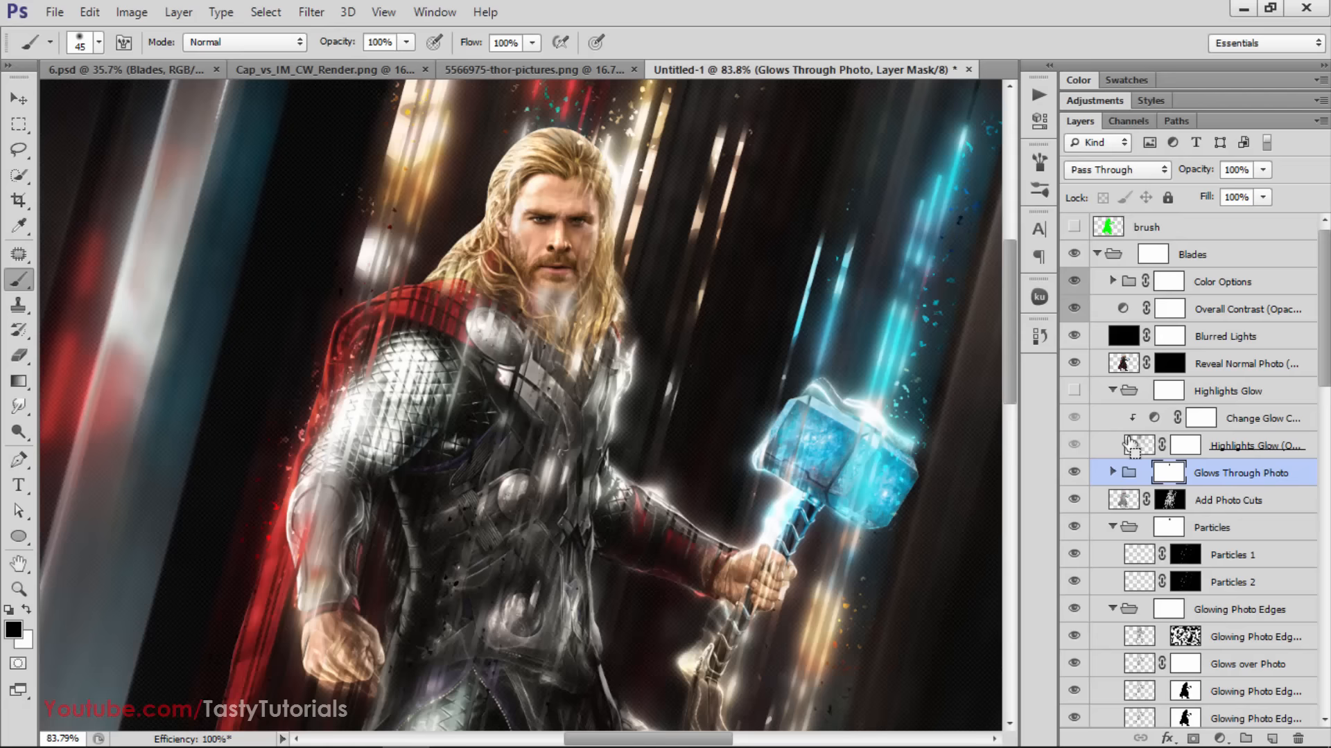
key(ctrl+alt+z)
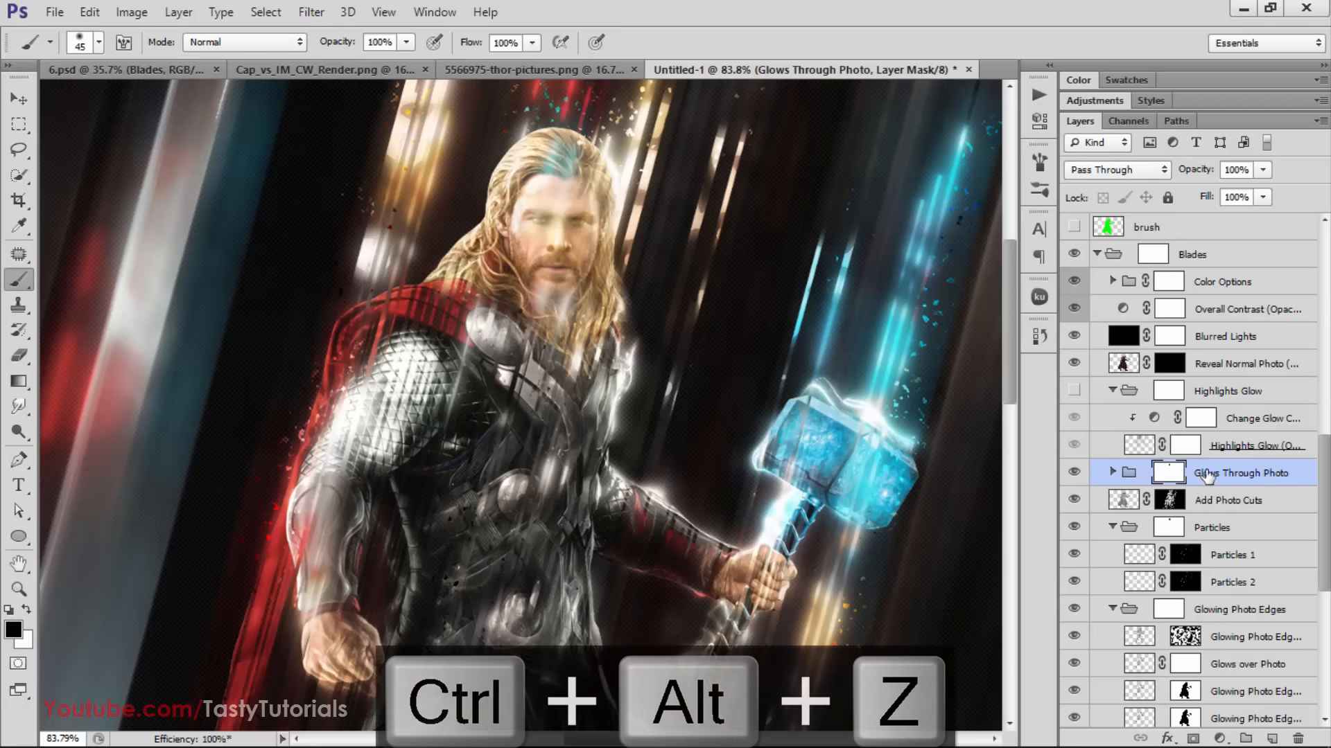
Target the Glows Through Photo group's mask and set the brush to 49% opacity and 28% flow
scroll(1178, 438, up, 10)
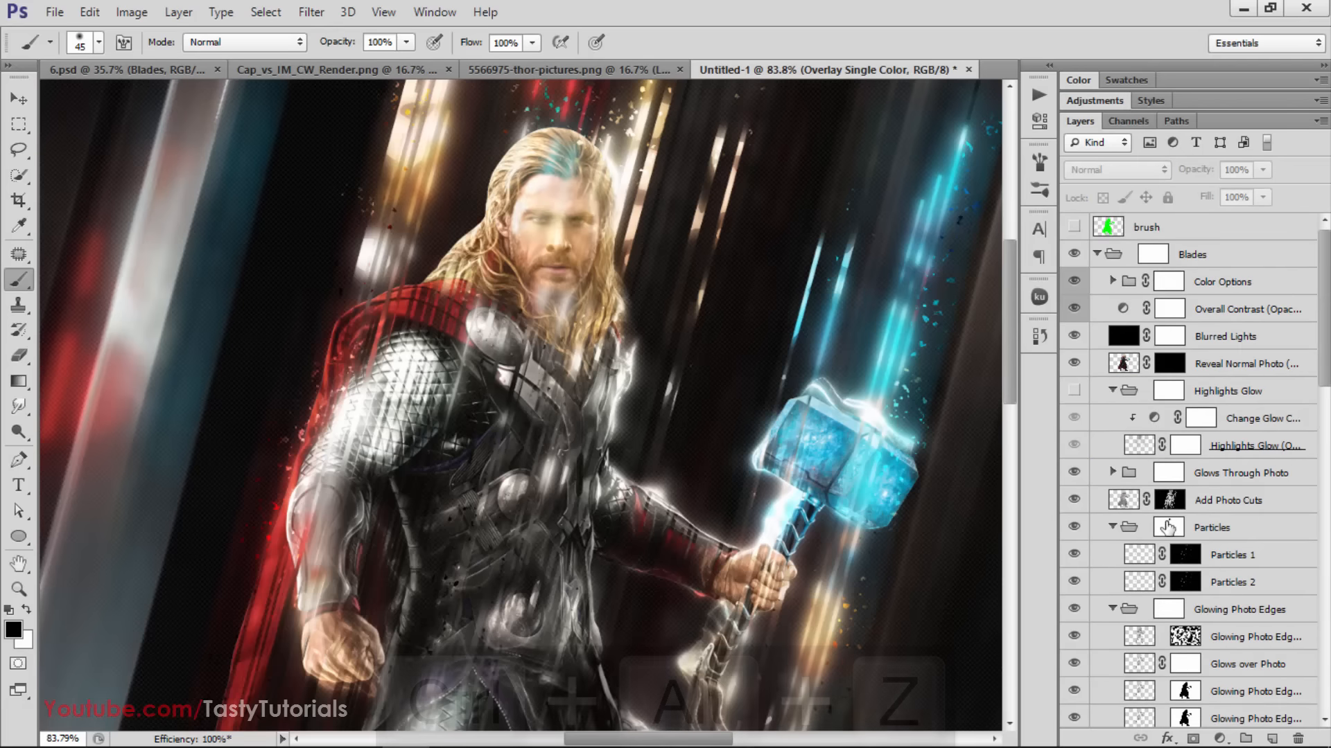
click(1168, 478)
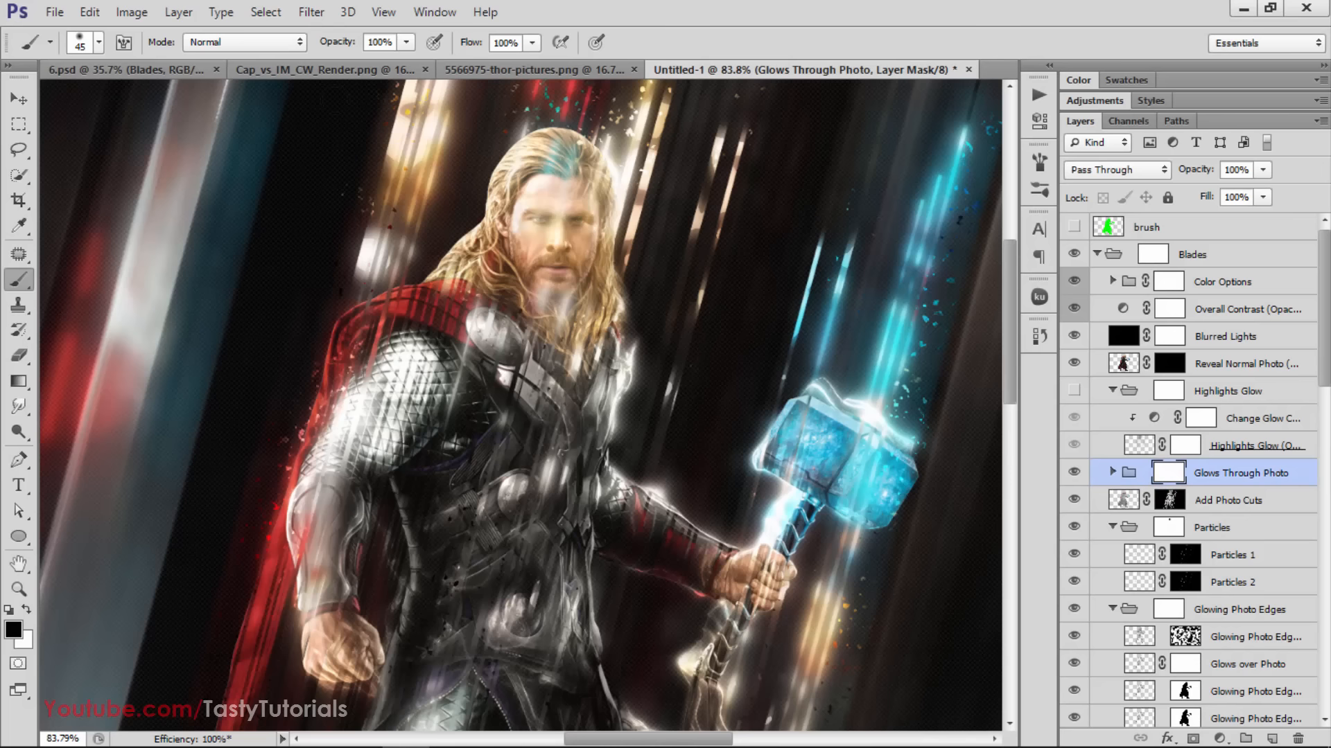
drag(337, 44, 309, 45)
drag(463, 43, 417, 48)
drag(347, 42, 340, 43)
drag(466, 48, 445, 48)
drag(346, 43, 338, 44)
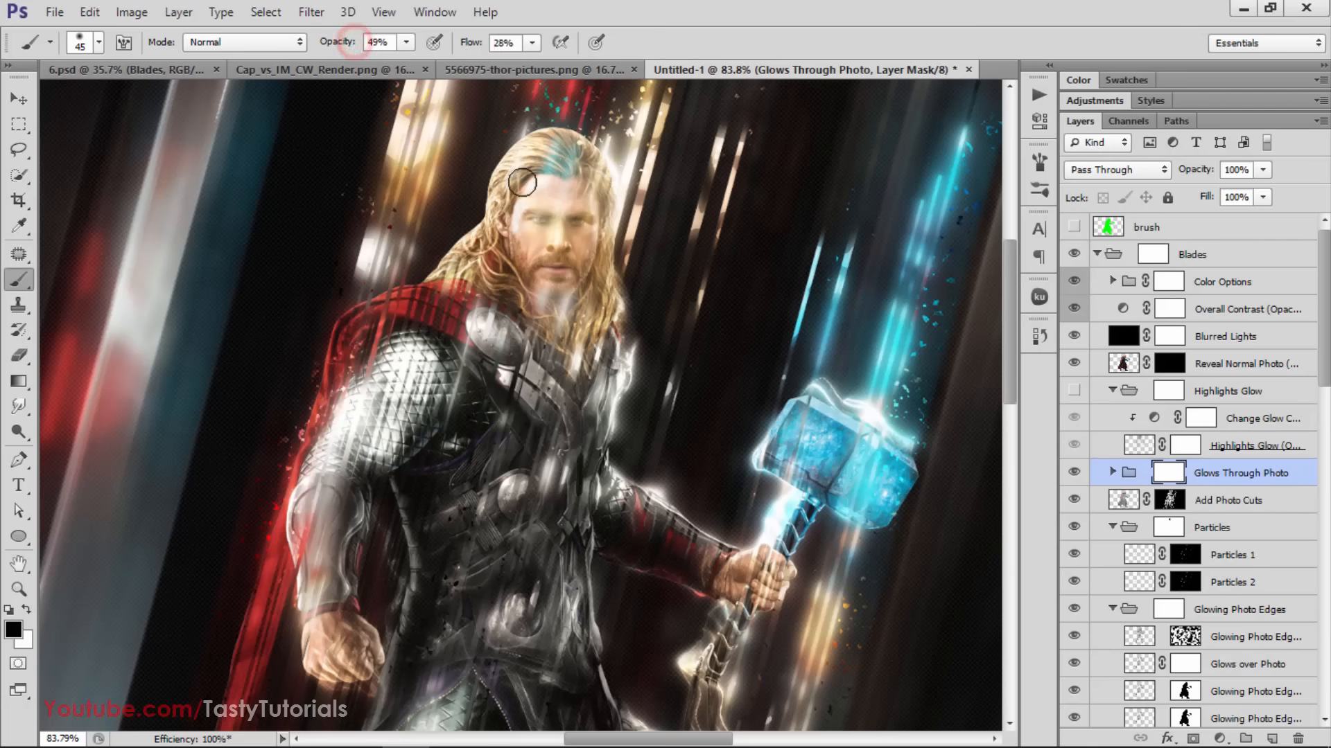
Paint black over Thor's forehead, eyes, cheeks and beard on the Glows Through Photo mask to reduce the glow on his face
mouse_move(549, 177)
mouse_down()
mouse_move(538, 218)
mouse_move(549, 152)
mouse_move(551, 205)
mouse_move(569, 205)
mouse_move(561, 280)
mouse_move(548, 281)
mouse_move(571, 308)
mouse_move(547, 278)
mouse_move(538, 310)
mouse_up()
mouse_move(549, 244)
mouse_down()
mouse_move(561, 298)
mouse_move(561, 201)
mouse_move(547, 181)
mouse_move(552, 216)
mouse_move(593, 219)
mouse_move(502, 212)
mouse_up()
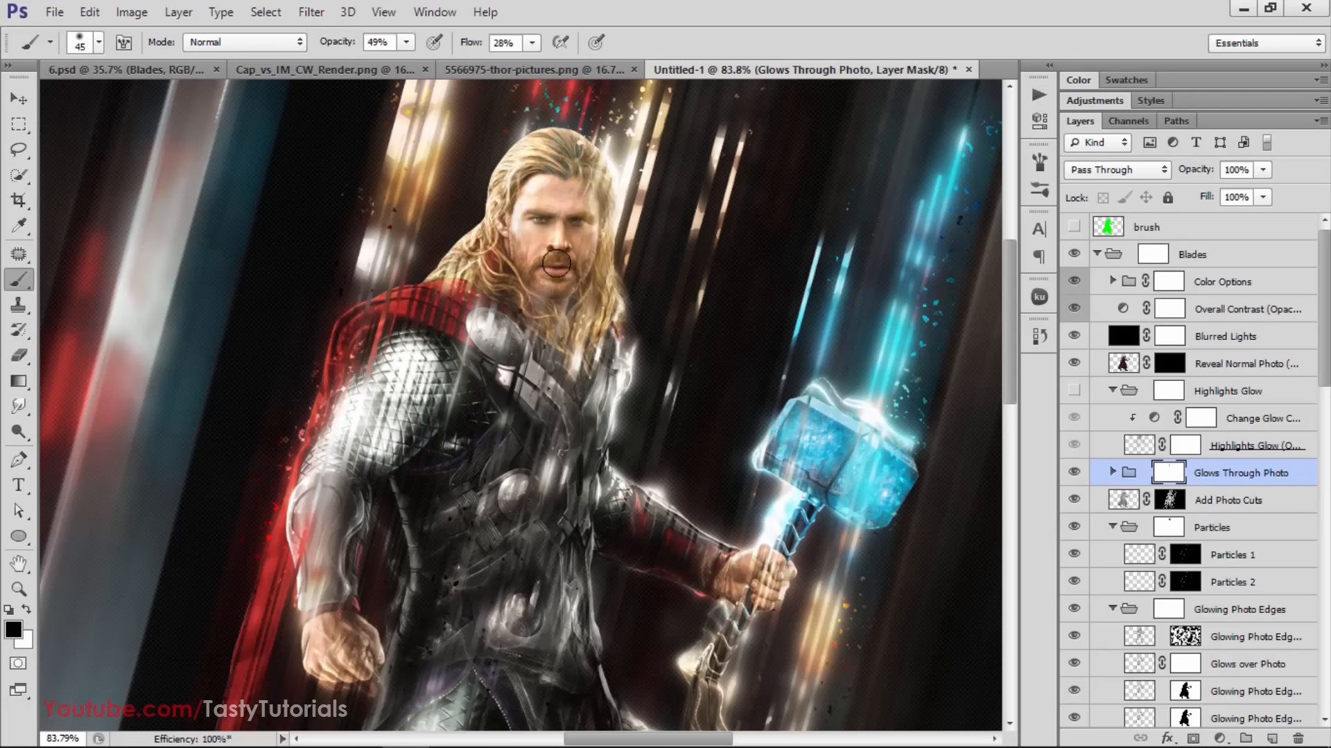
mouse_move(545, 280)
mouse_down()
mouse_move(548, 247)
mouse_move(547, 275)
mouse_move(581, 280)
mouse_up()
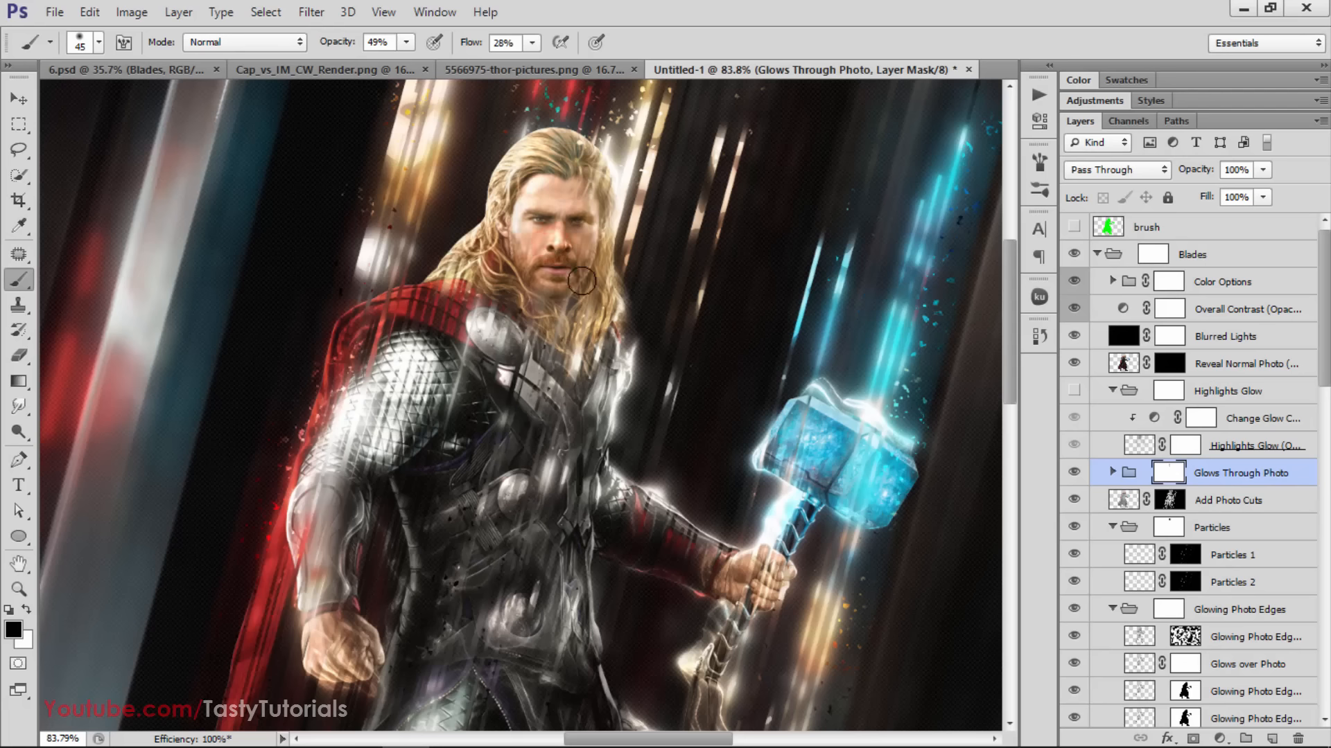
key(ctrl+minus)
key(ctrl+minus)
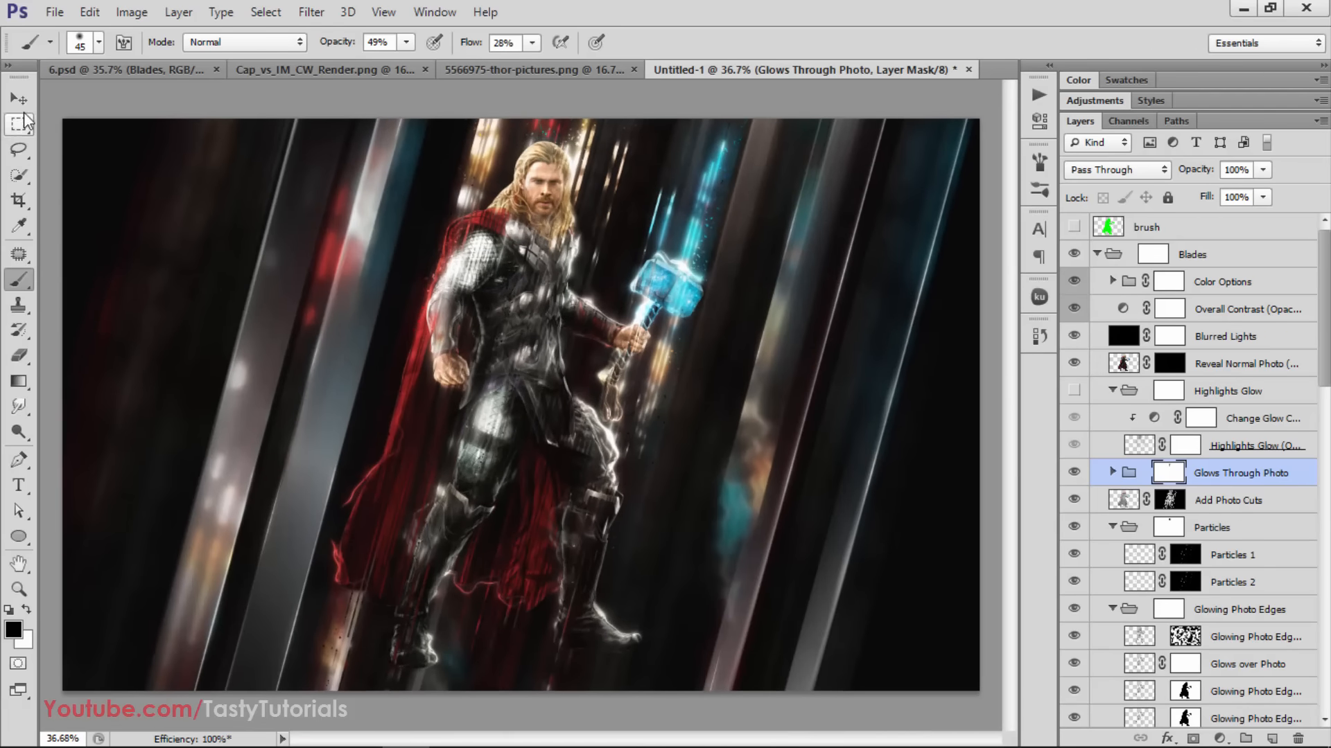
click(19, 98)
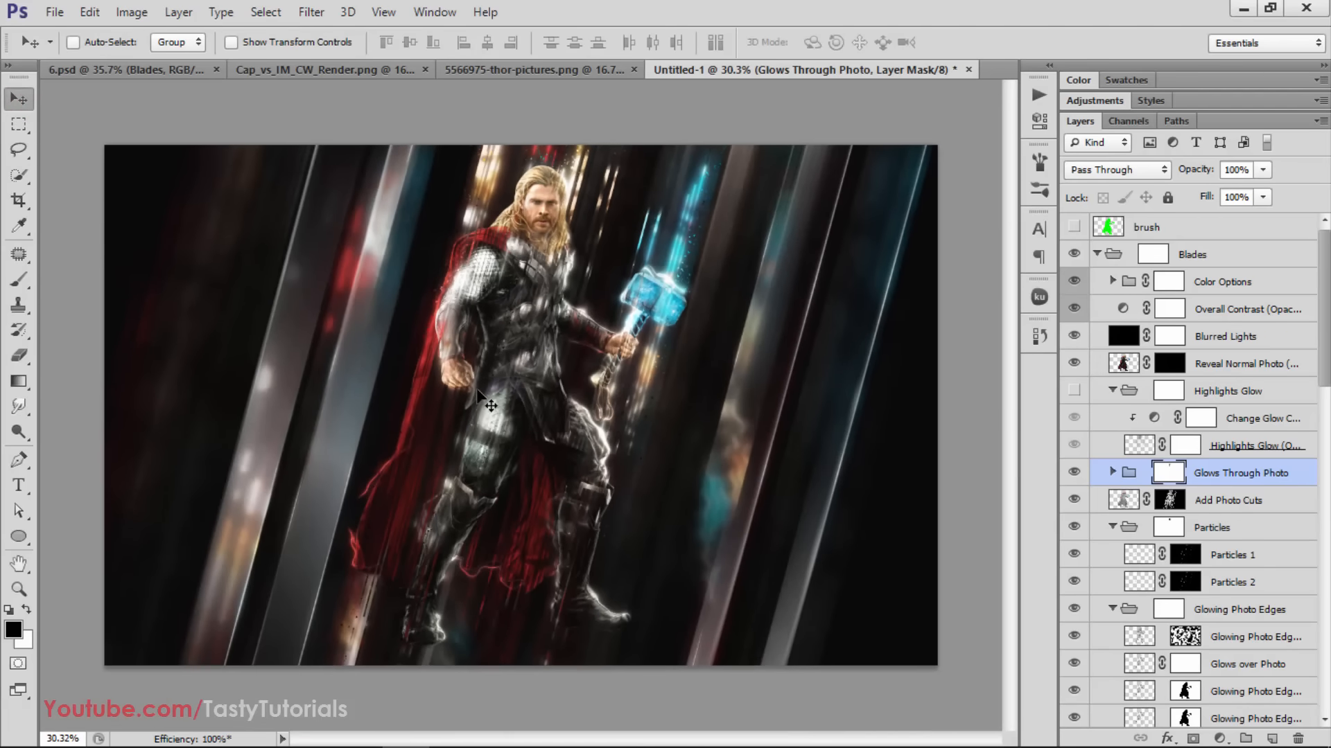
Collapse the Highlights Glow group, compare the whole image with and without it, and leave the group visible
scroll(478, 391, down, 1)
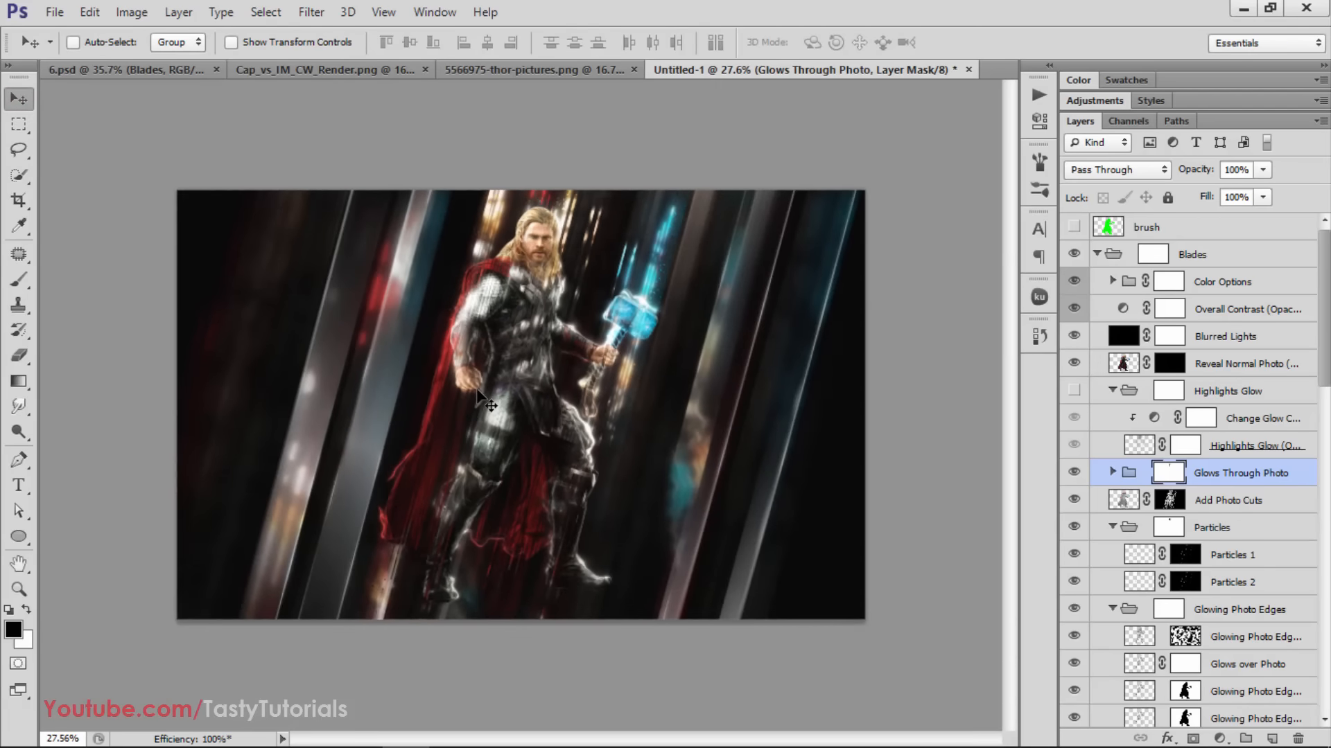
scroll(469, 394, up, 6)
scroll(478, 393, down, 4)
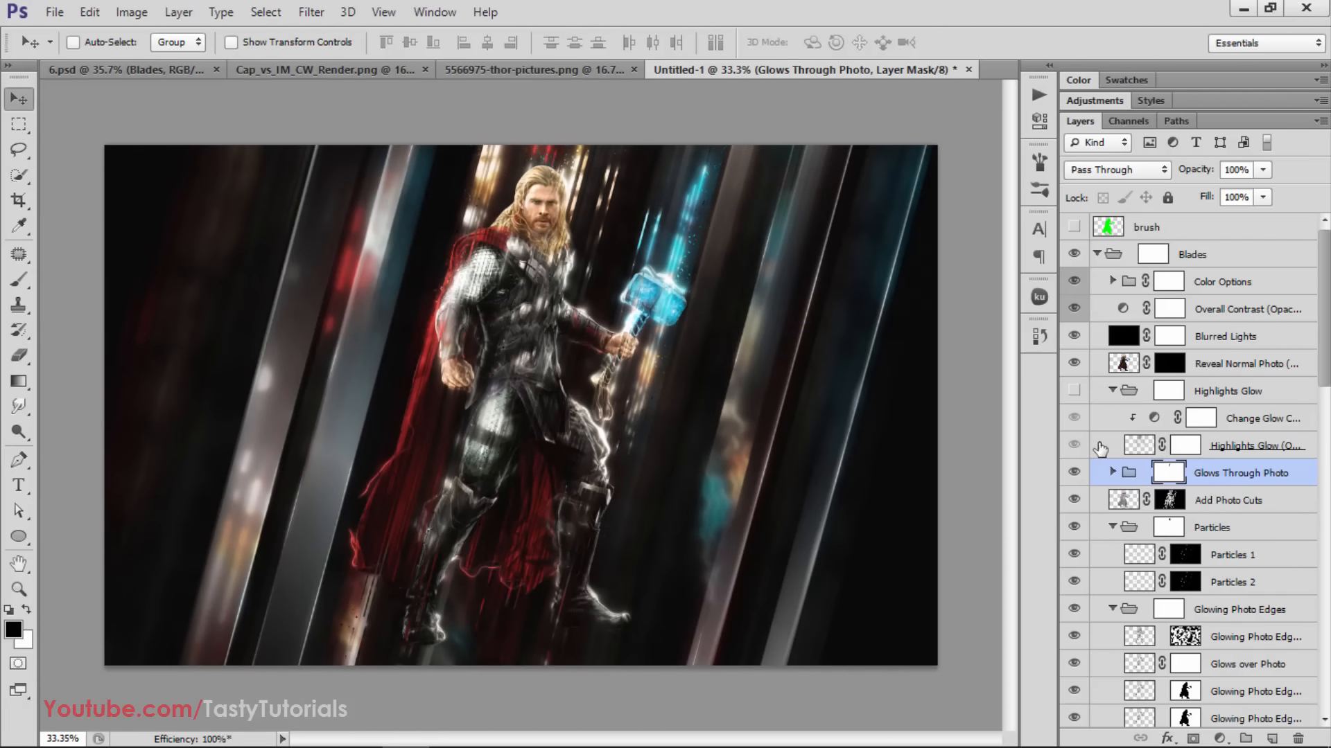
click(1074, 392)
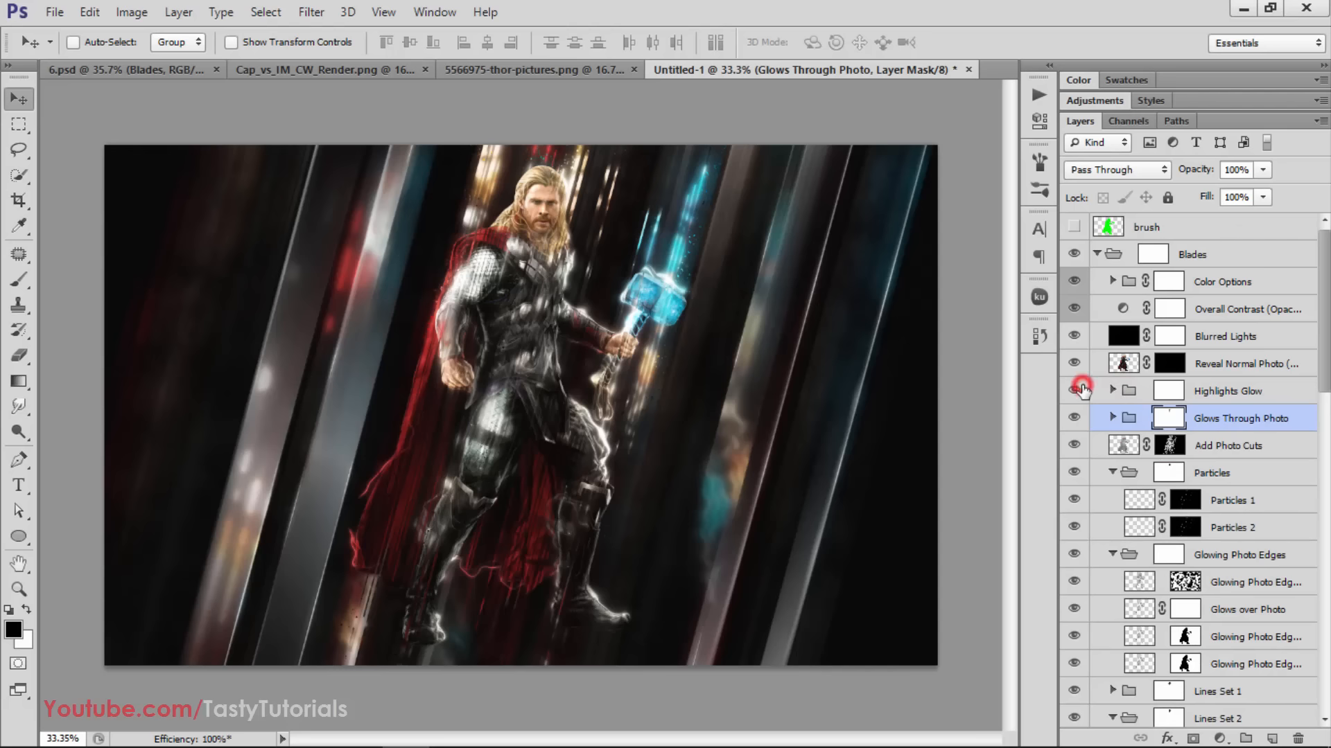
click(1074, 390)
click(1075, 391)
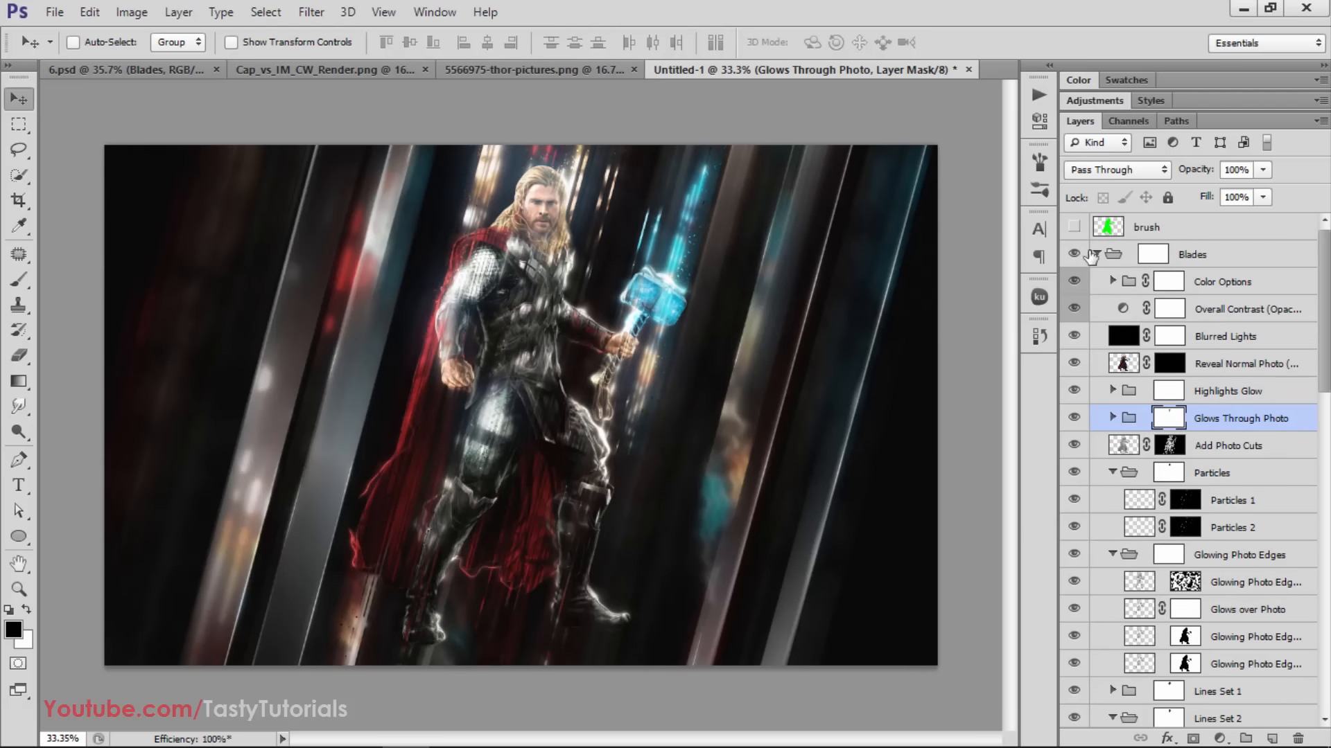
Collapse the Blades group and add a Vibrance adjustment layer above all layers with Vibrance set to +82
click(1095, 254)
click(1195, 325)
click(1097, 99)
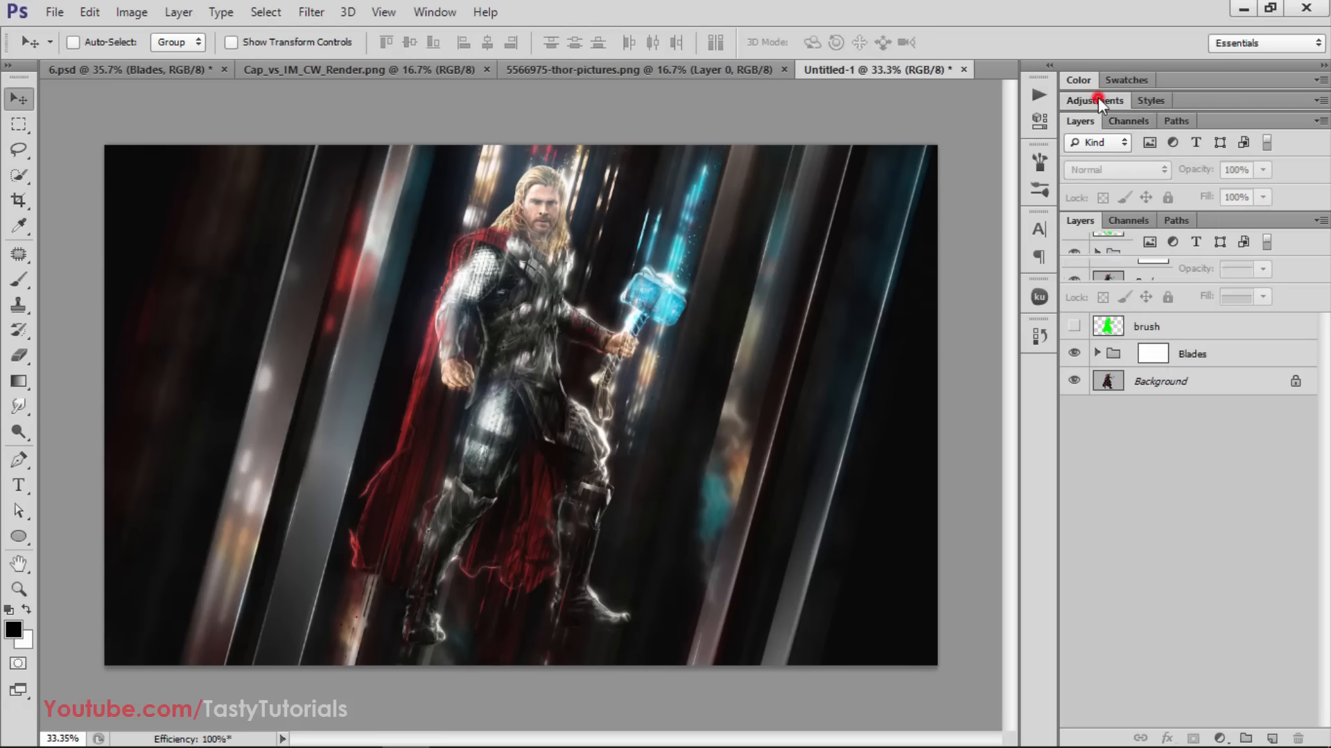
click(1206, 140)
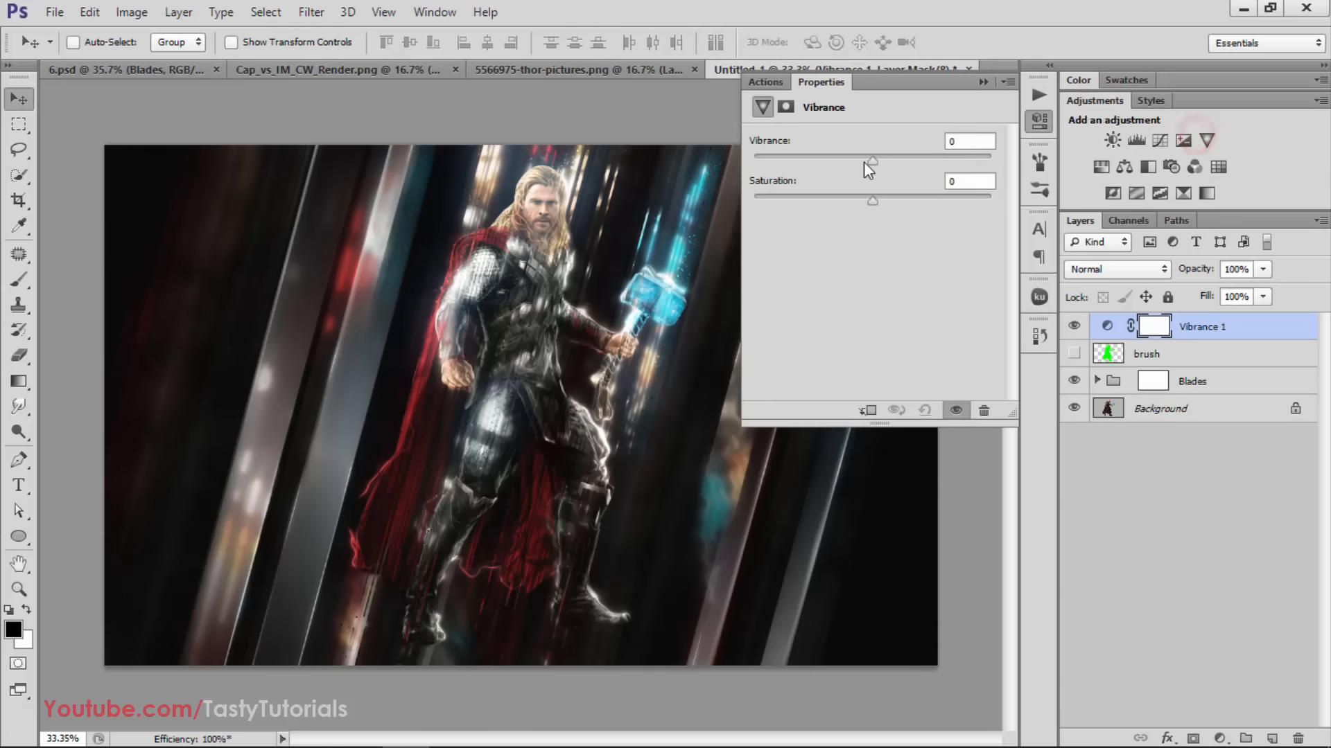
drag(940, 169, 942, 171)
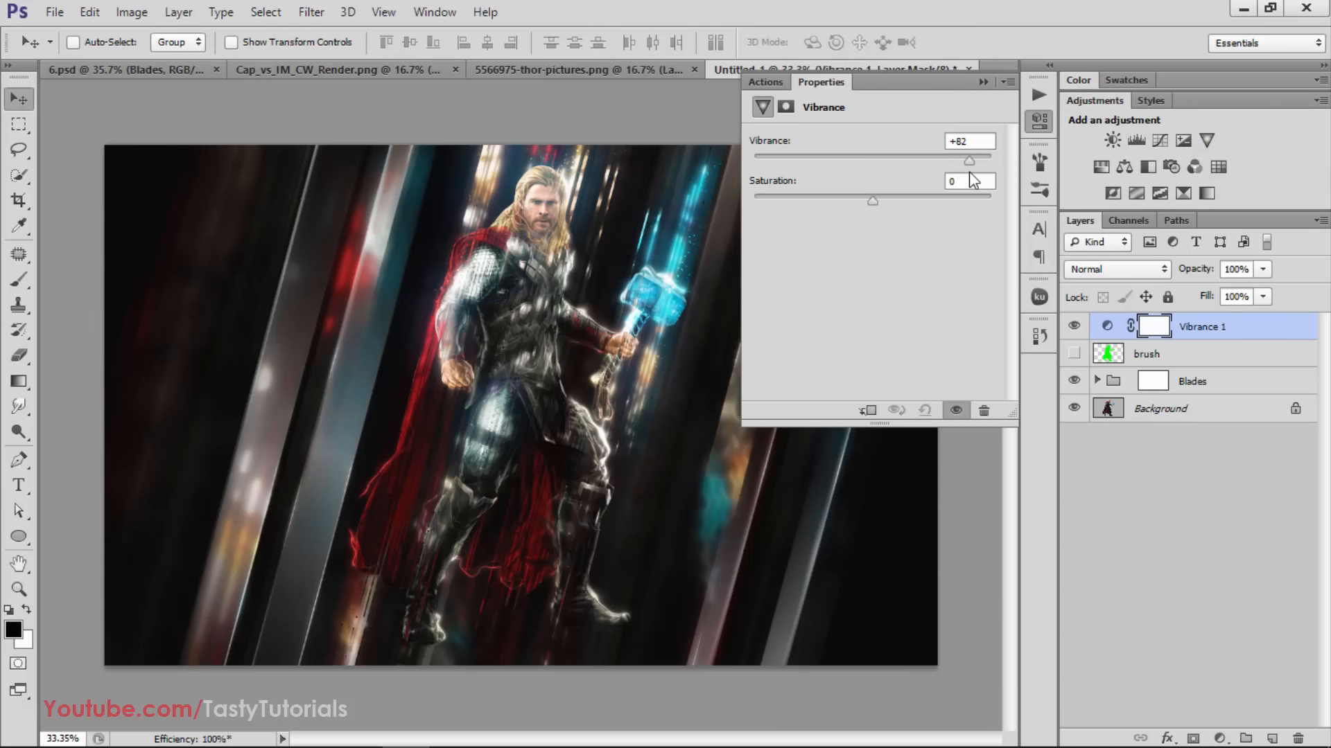
click(983, 81)
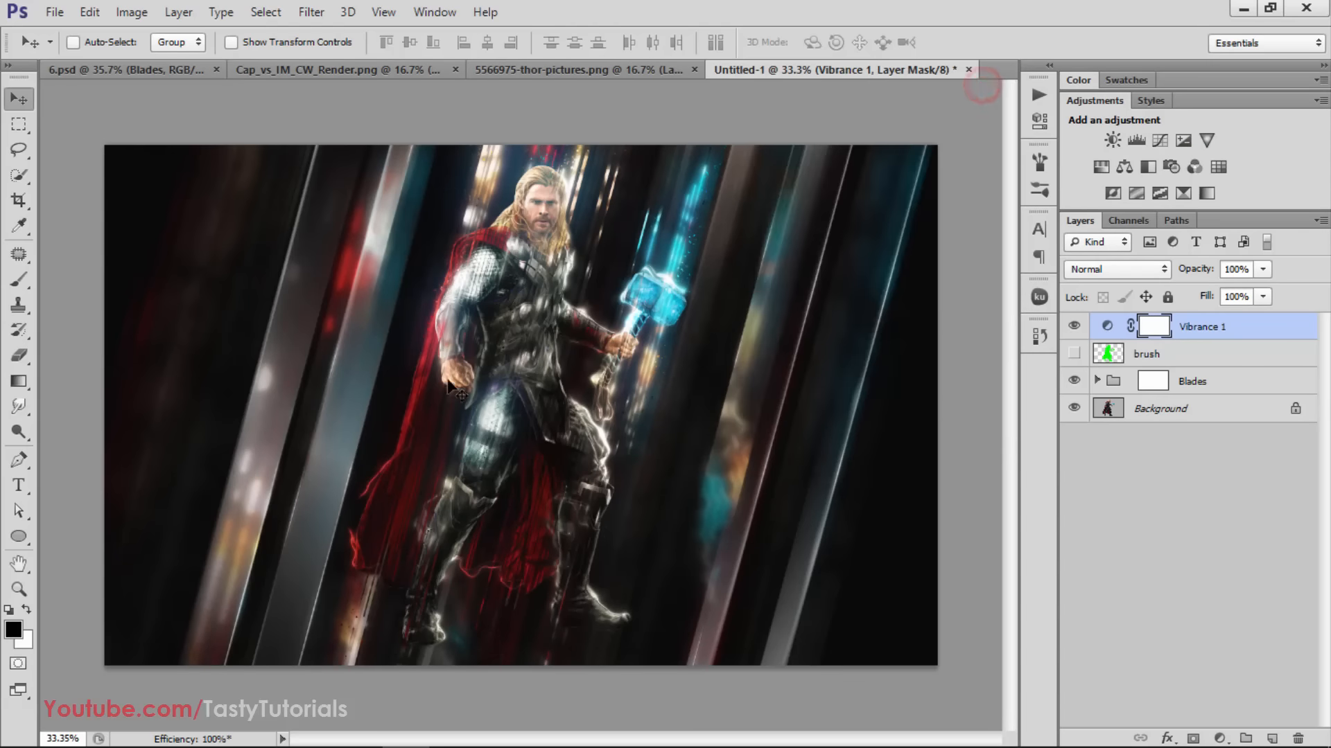
scroll(448, 371, up, 1)
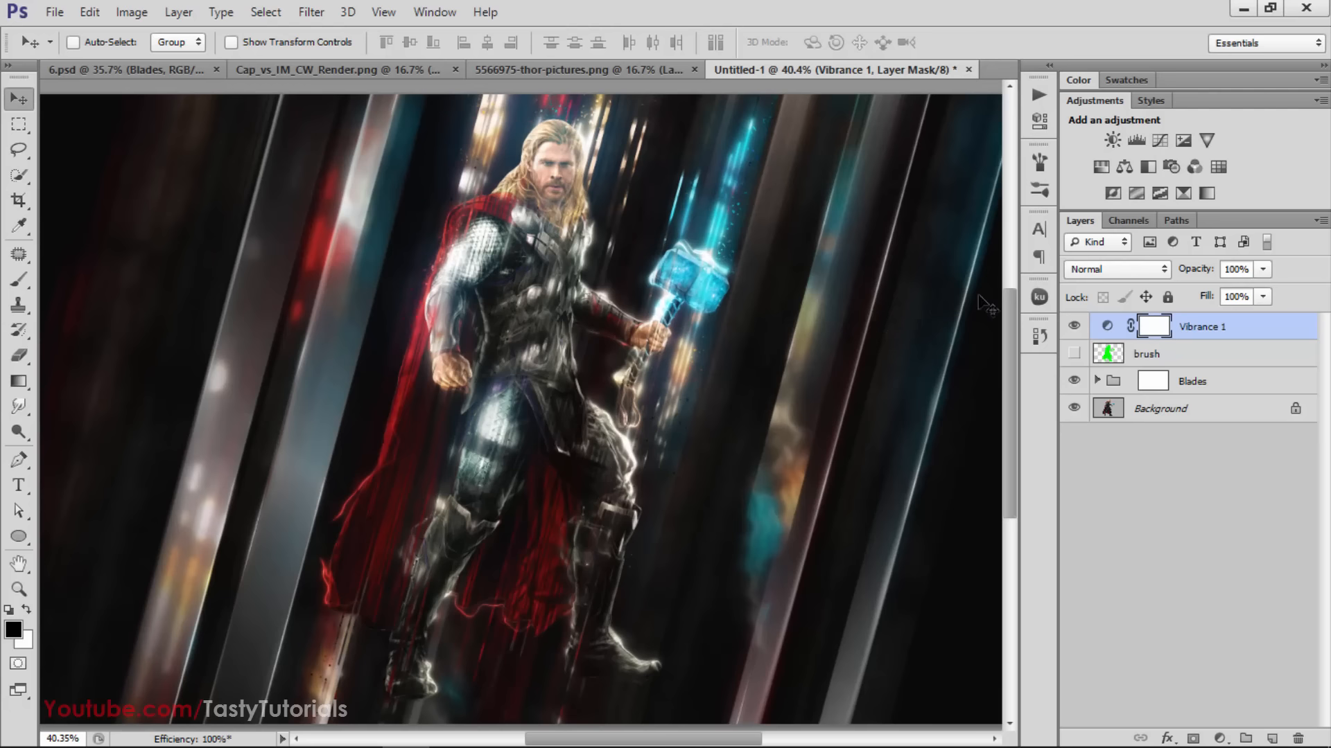
Add a Selective Color adjustment layer on top and set its Reds to Cyan -26%, Magenta 0% and Yellow 0%
click(1187, 190)
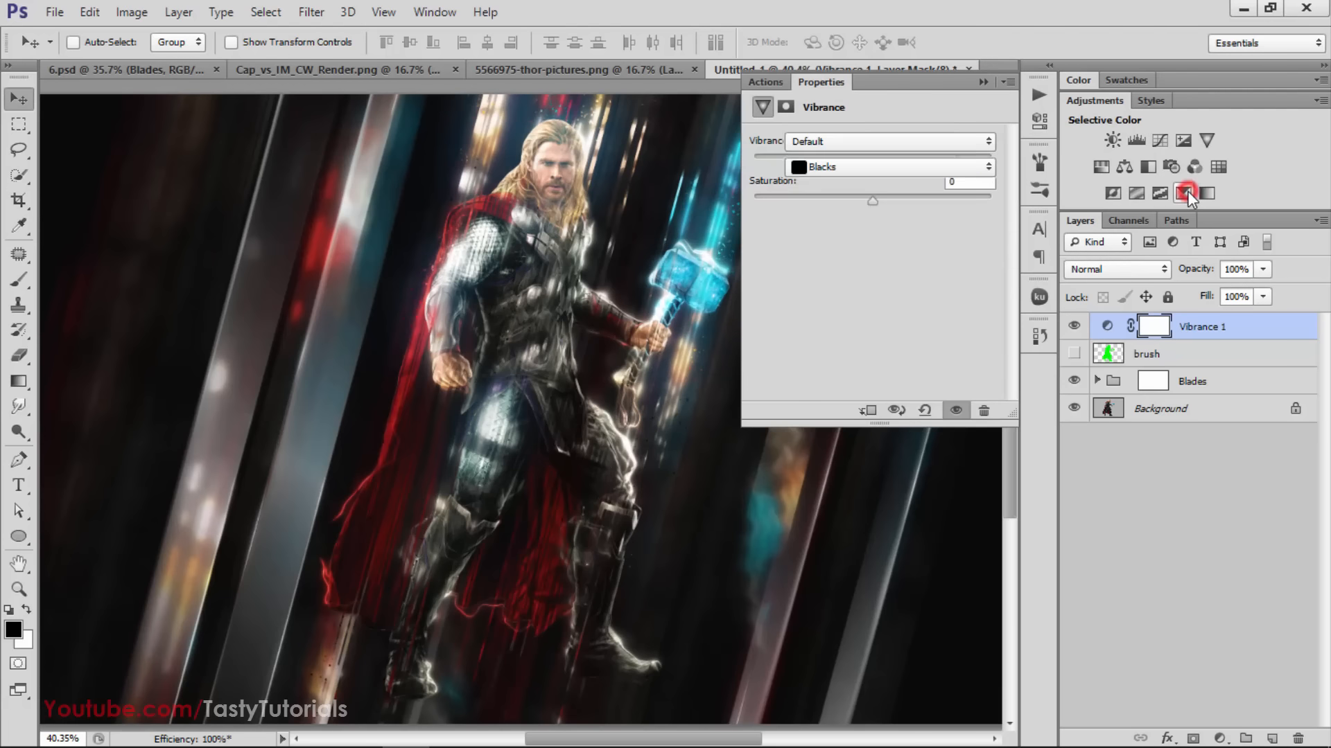
click(841, 168)
click(844, 189)
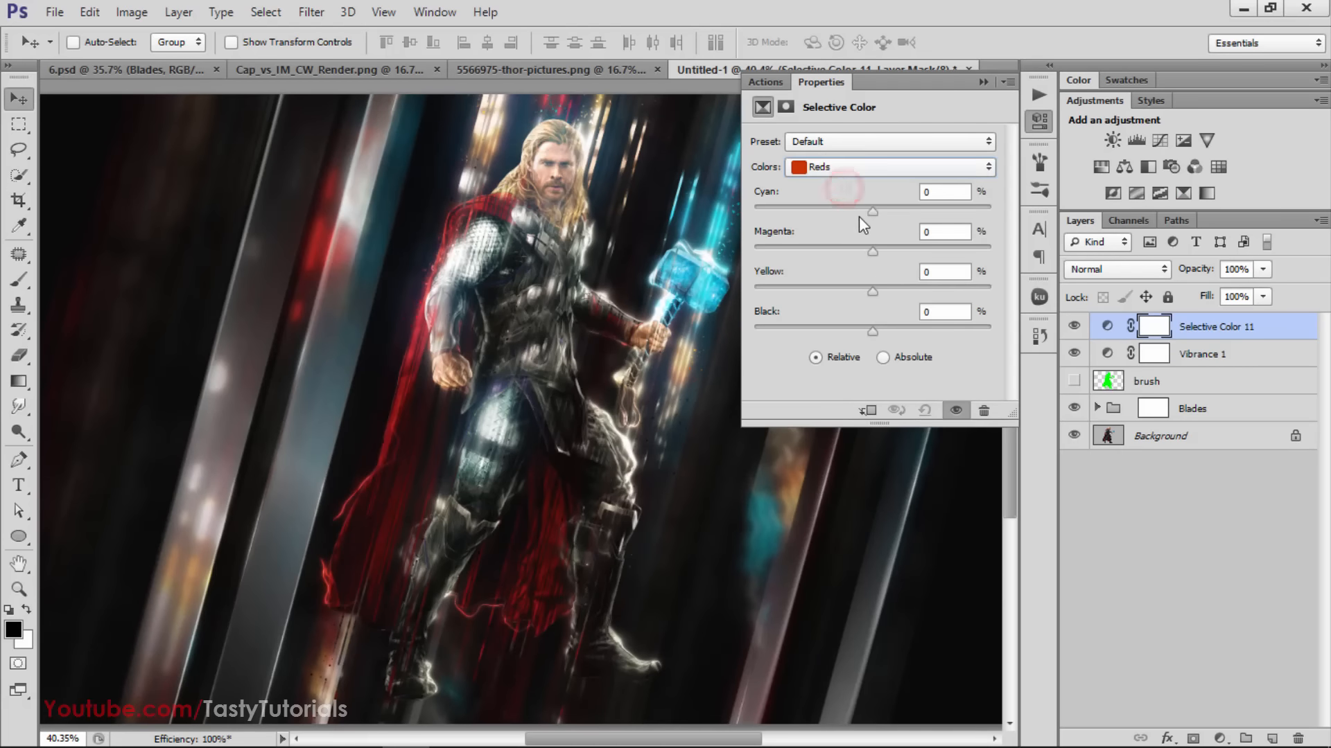
mouse_move(837, 213)
mouse_down()
mouse_move(885, 223)
mouse_move(846, 225)
mouse_up()
drag(921, 251, 855, 264)
drag(872, 249, 857, 276)
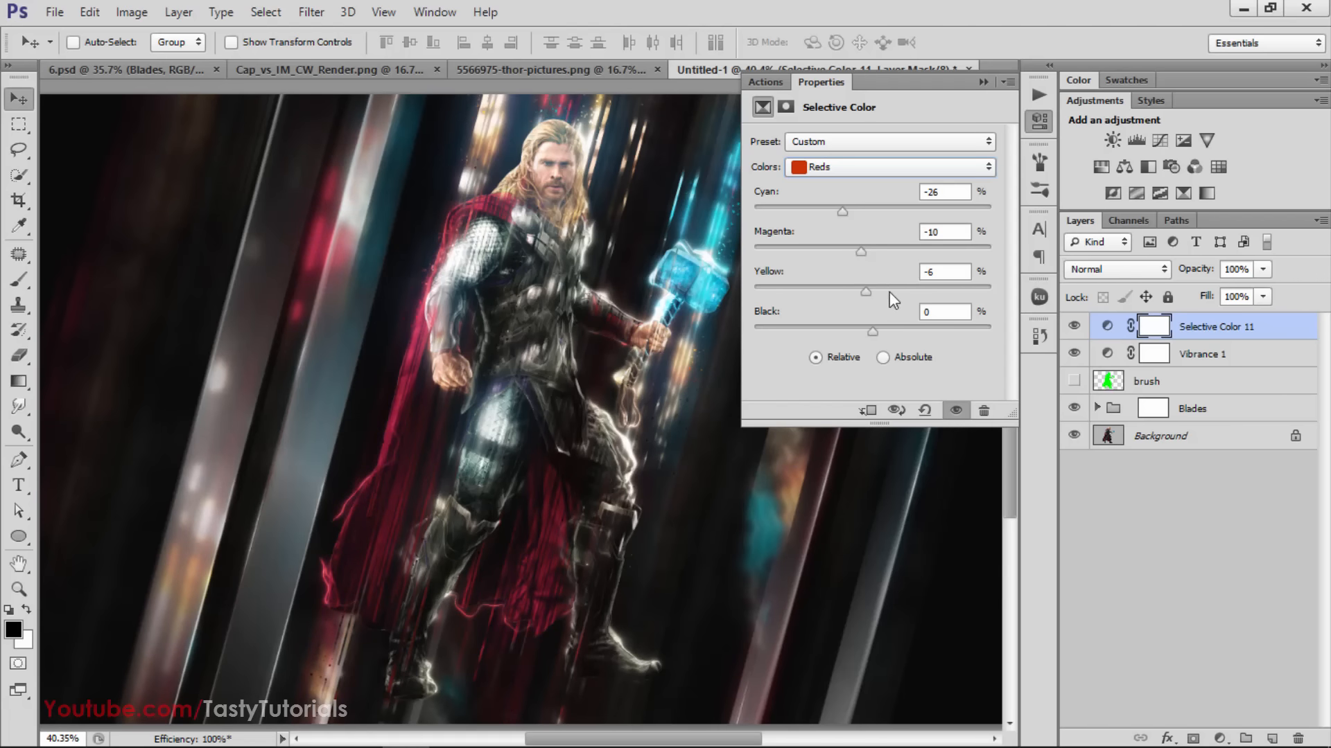
drag(875, 301, 866, 253)
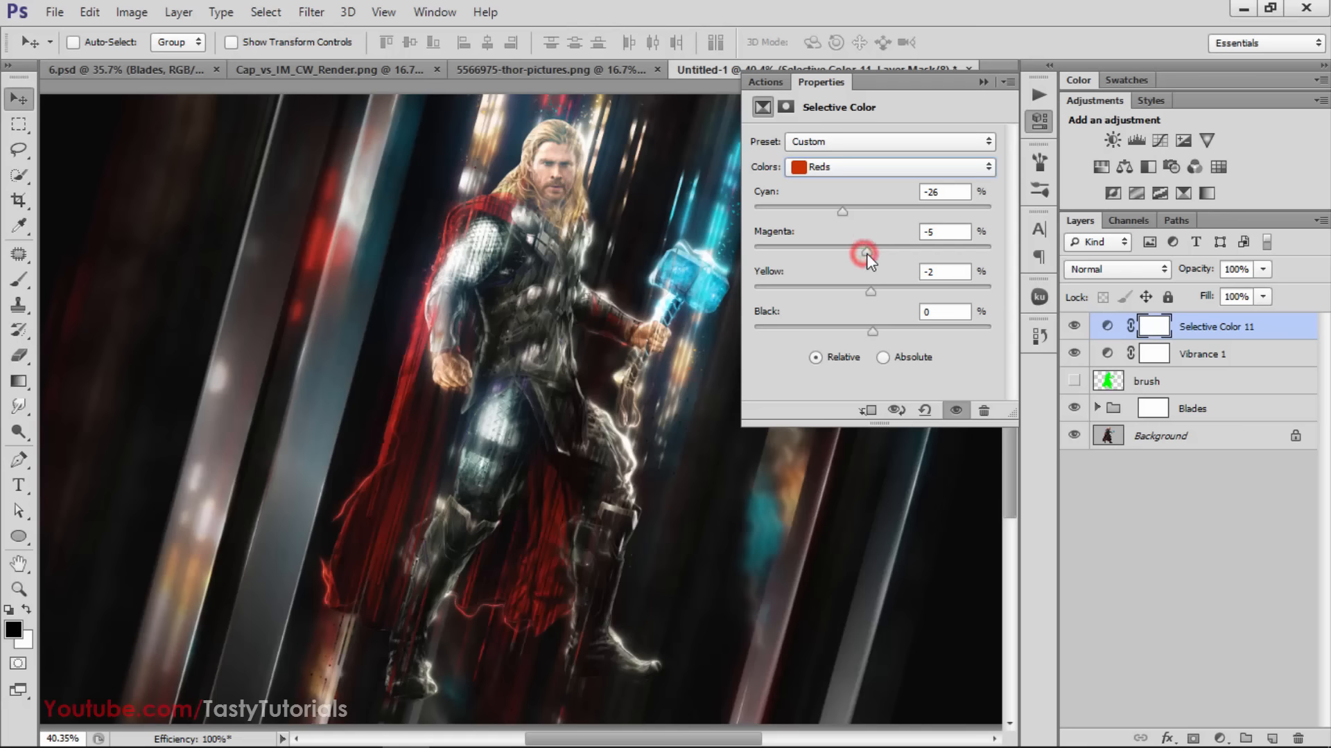
double_click(933, 232)
drag(946, 273, 908, 274)
text(0)
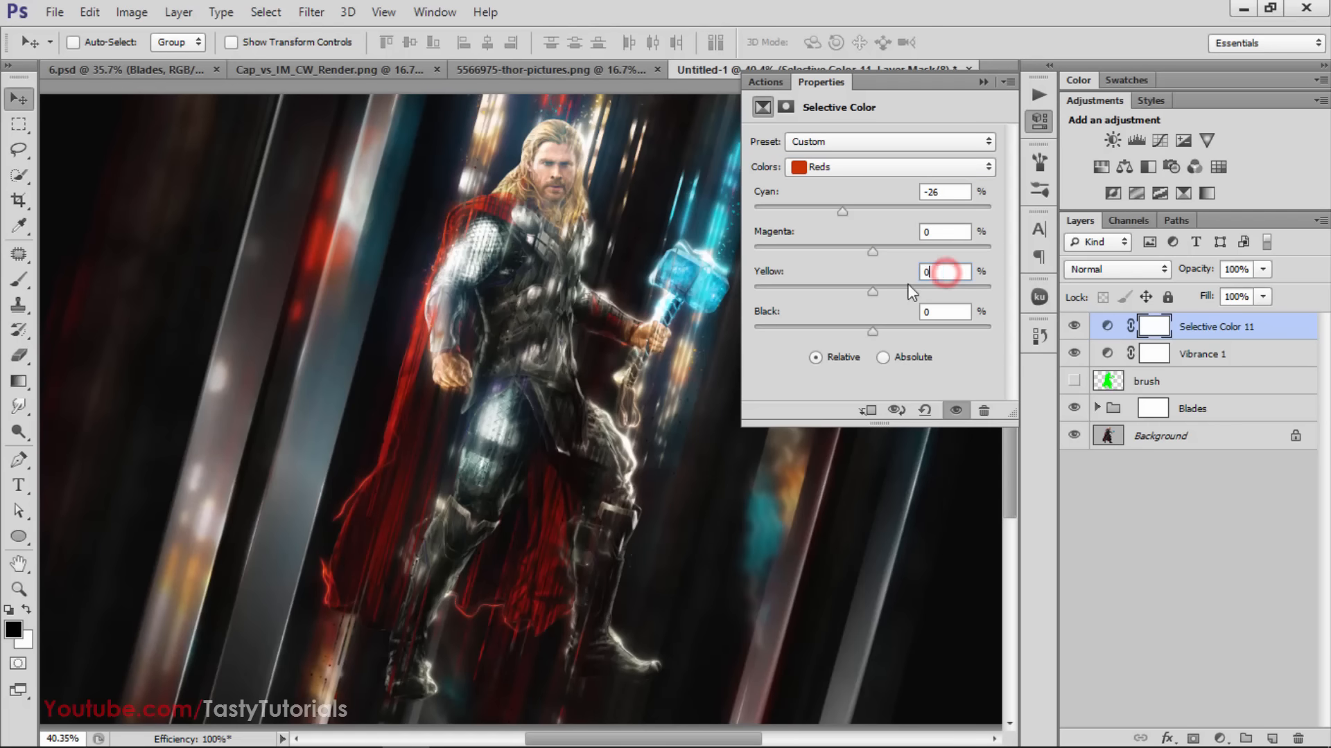
Set Cyan to -40% for the Yellows range of the Selective Color adjustment
click(861, 168)
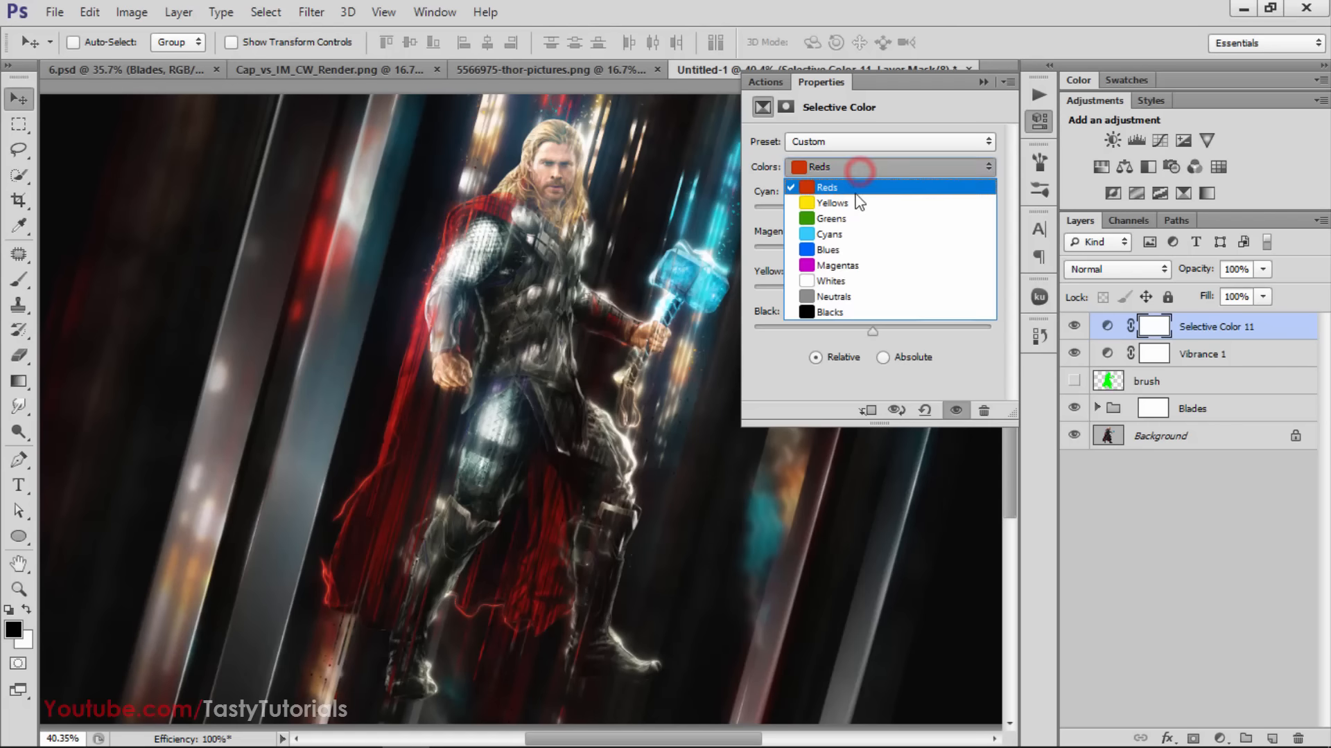
click(855, 201)
drag(856, 212, 824, 215)
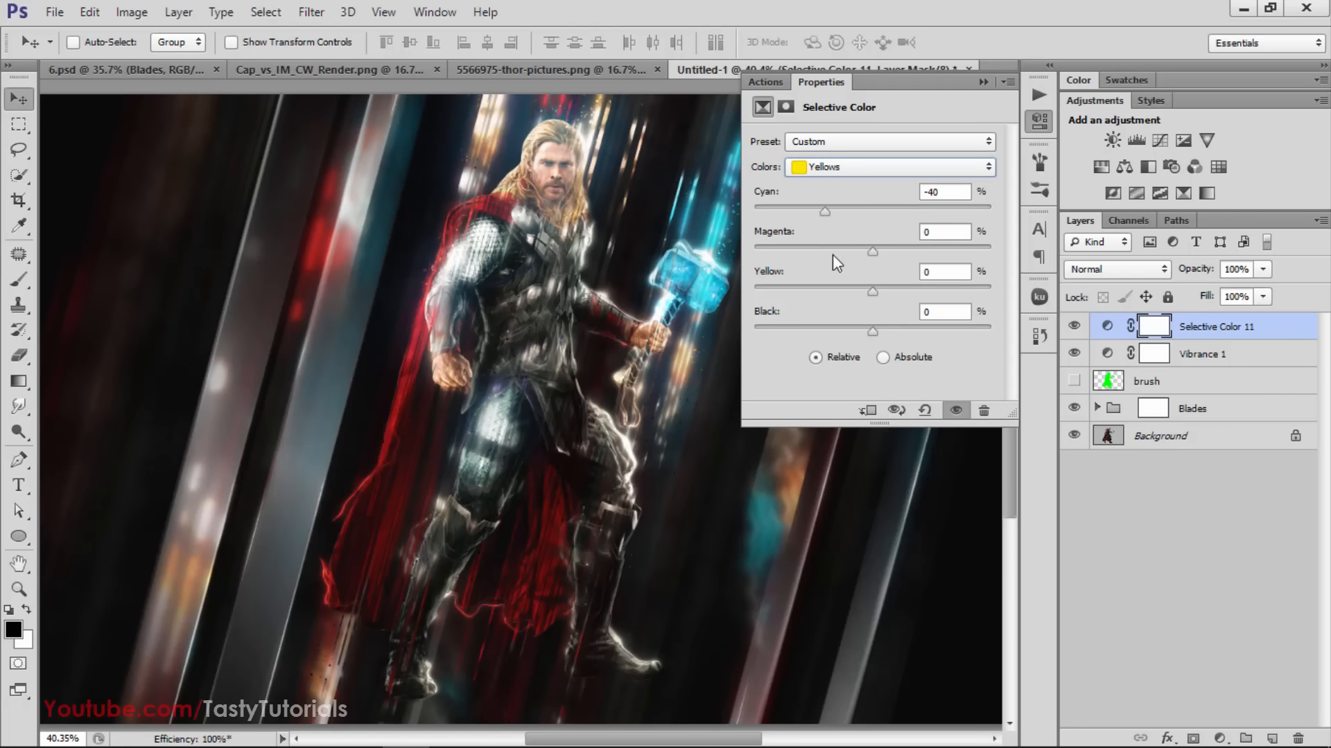
Try Magenta +98%, Yellow +74% and Black +55% on the Yellows range, and reset all three to 0%
drag(831, 255, 988, 288)
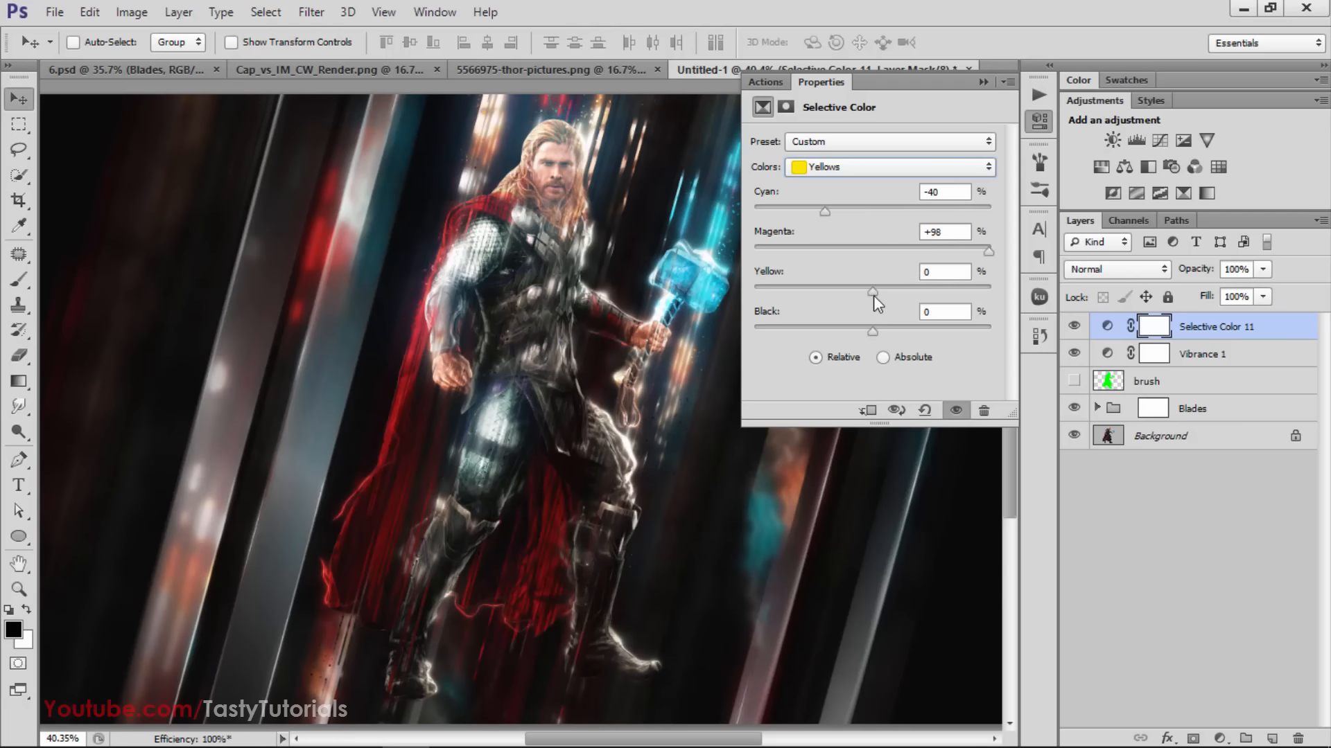
drag(873, 292, 959, 294)
drag(874, 332, 937, 331)
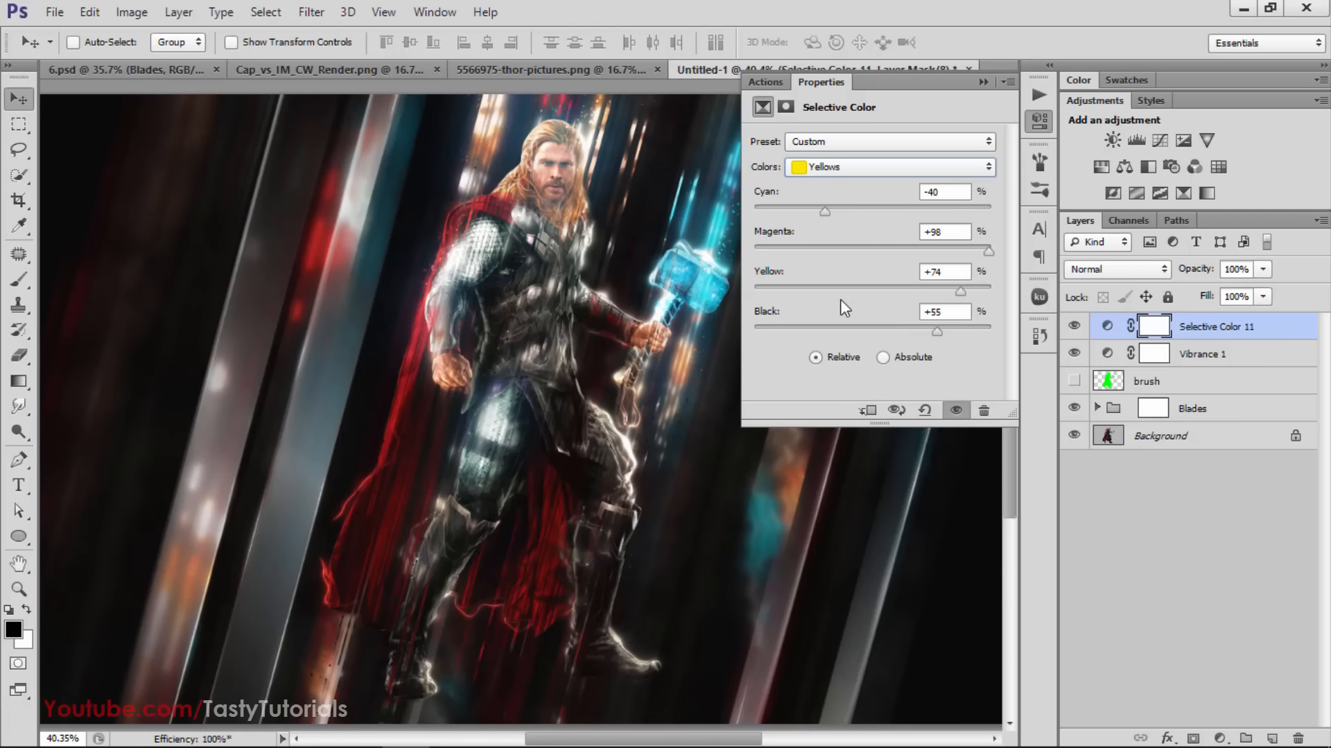
drag(988, 252, 890, 252)
click(956, 232)
text(0)
click(960, 272)
text(0)
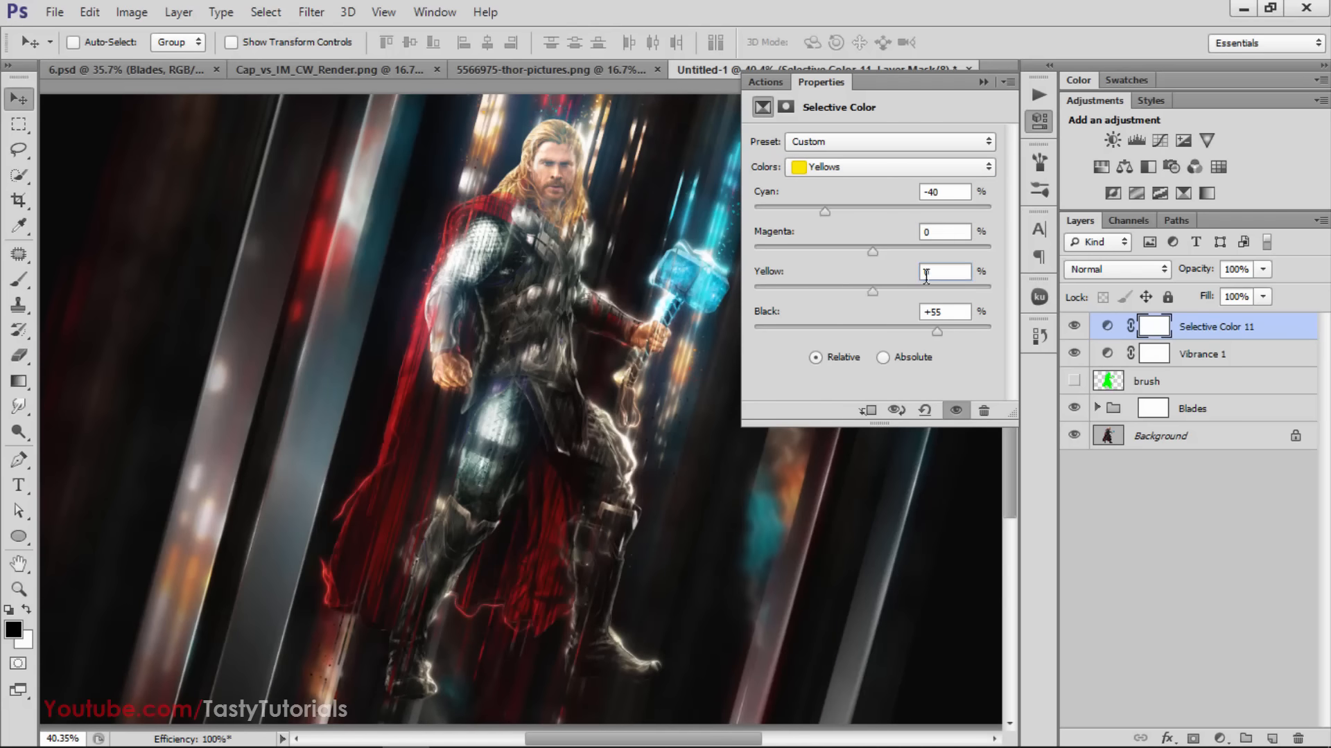
click(954, 311)
text(0)
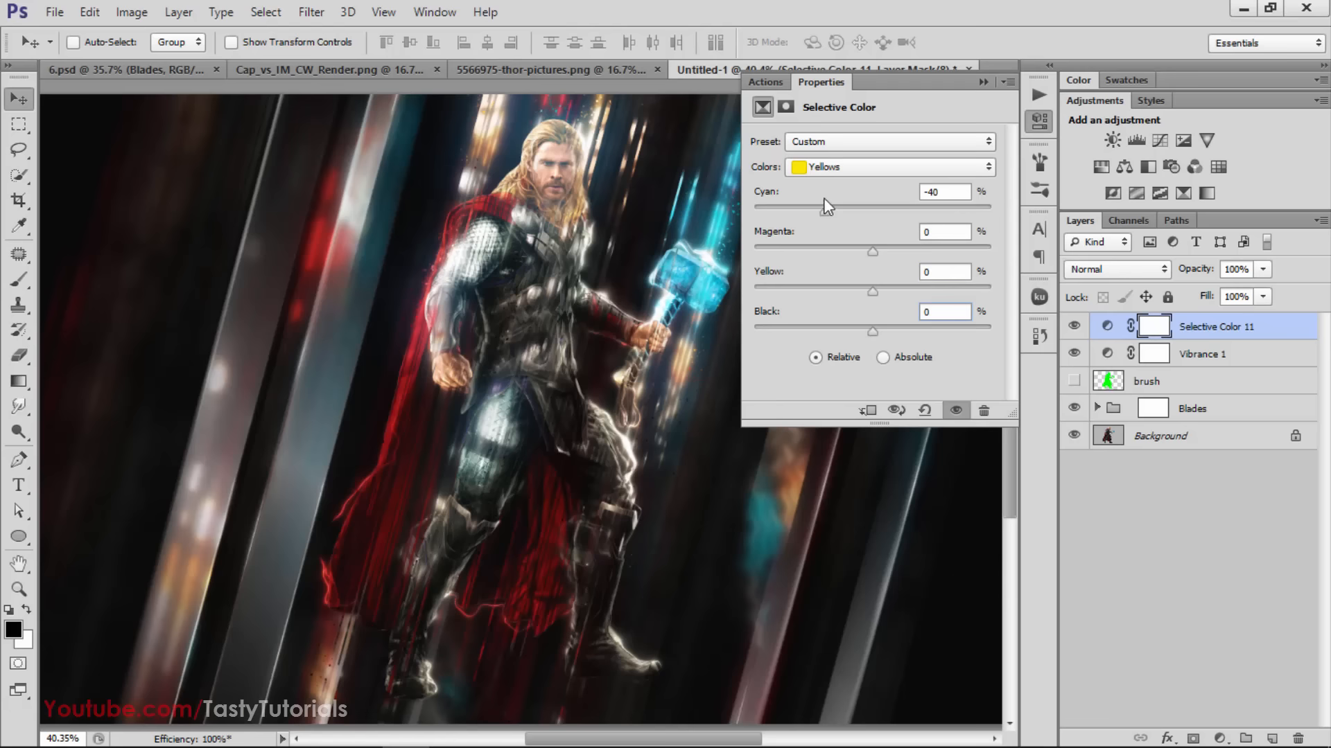
Adjust the Blues range of the Selective Color layer, increasing Cyan and lowering Black
click(835, 168)
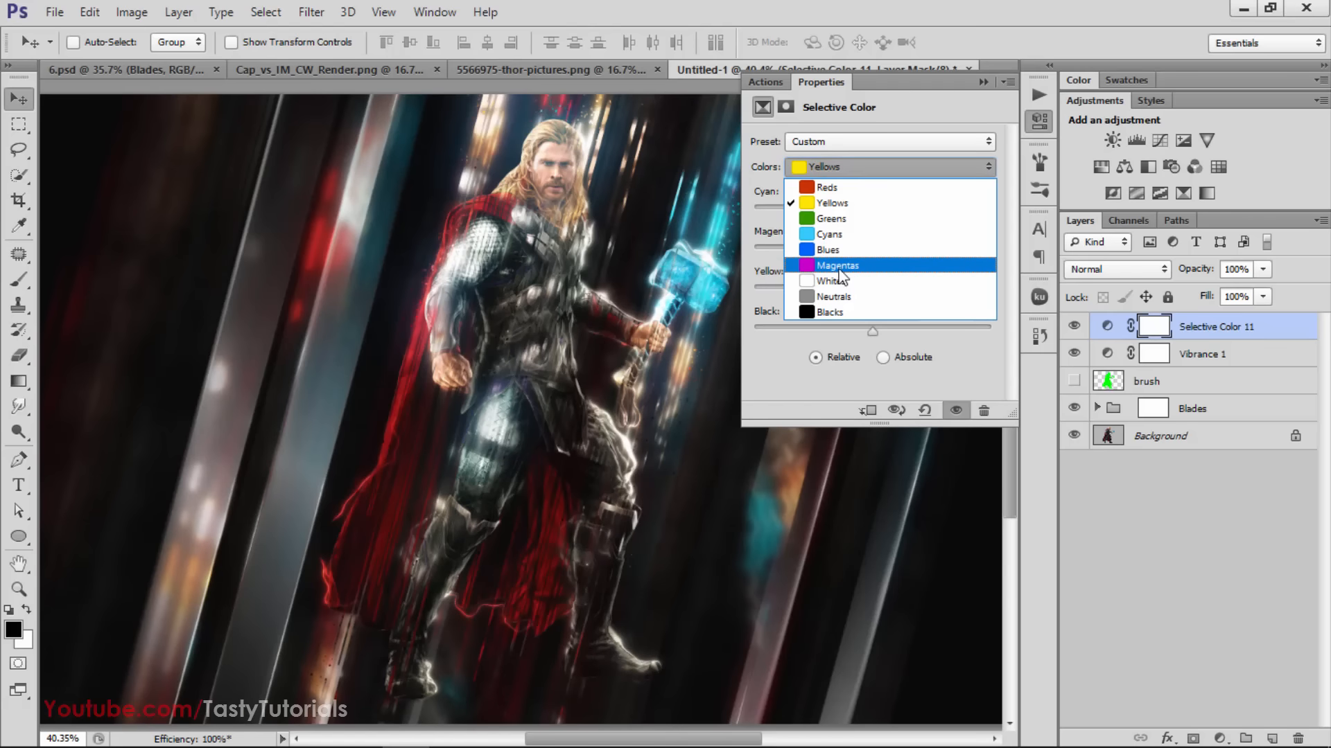
click(830, 250)
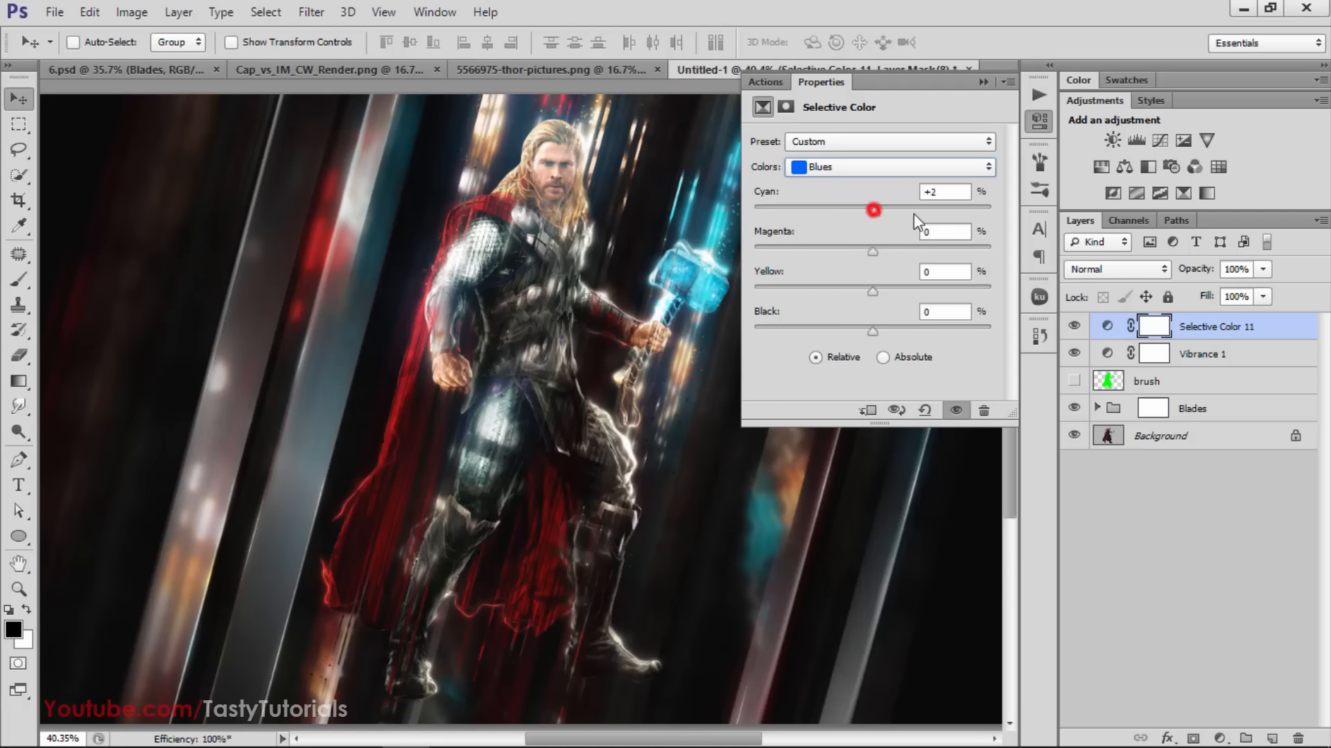
drag(872, 210, 935, 294)
mouse_move(851, 338)
mouse_down()
mouse_move(934, 338)
mouse_move(845, 339)
mouse_up()
Set the Cyans range to Cyan +55%, Magenta +83%, Yellow -15% and Black +52%, and collapse the adjustment's properties
click(829, 170)
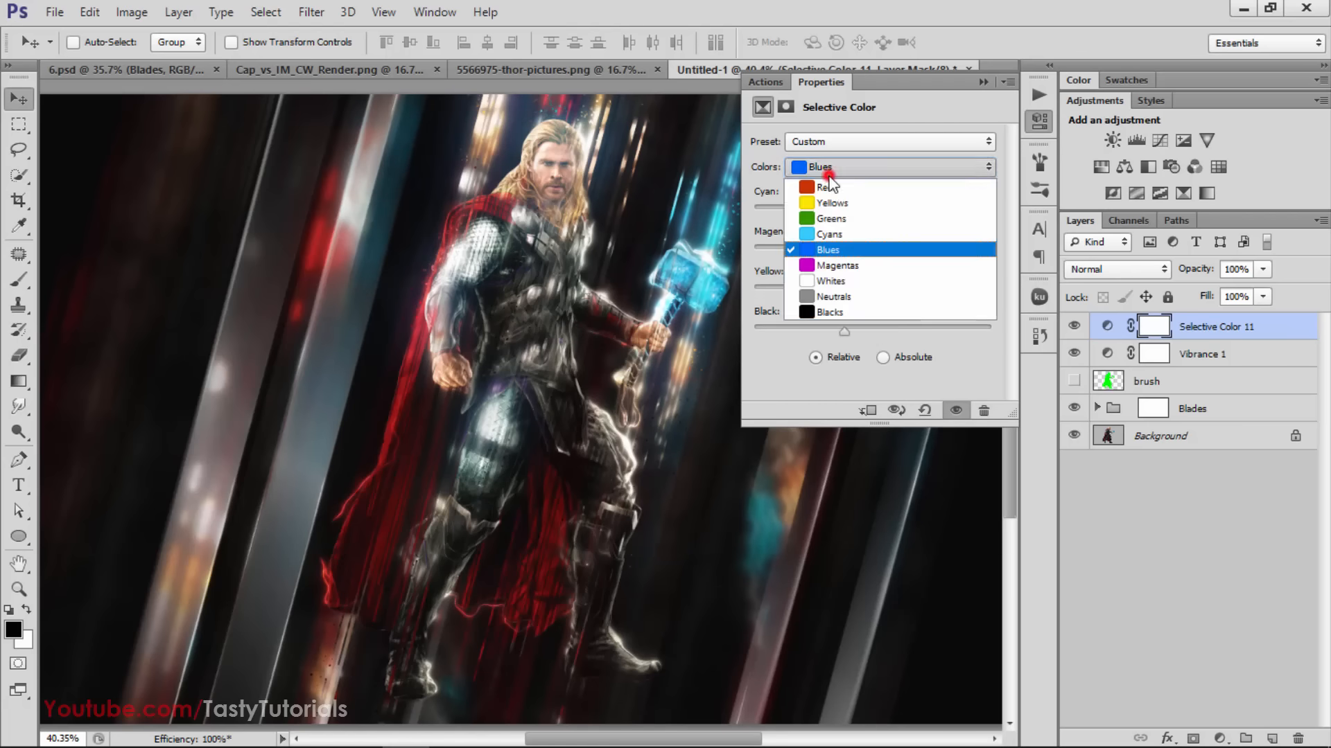
click(842, 236)
drag(831, 211, 938, 217)
drag(845, 252, 939, 254)
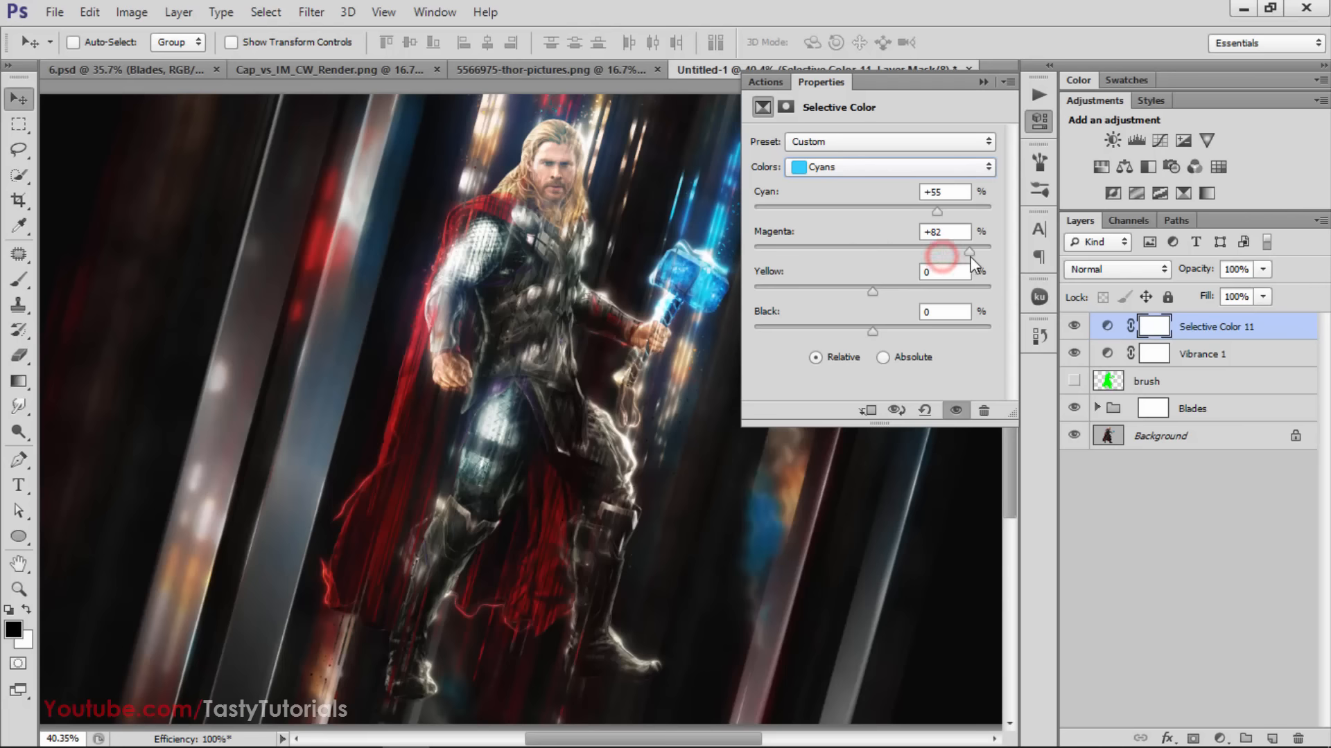
drag(831, 298, 922, 345)
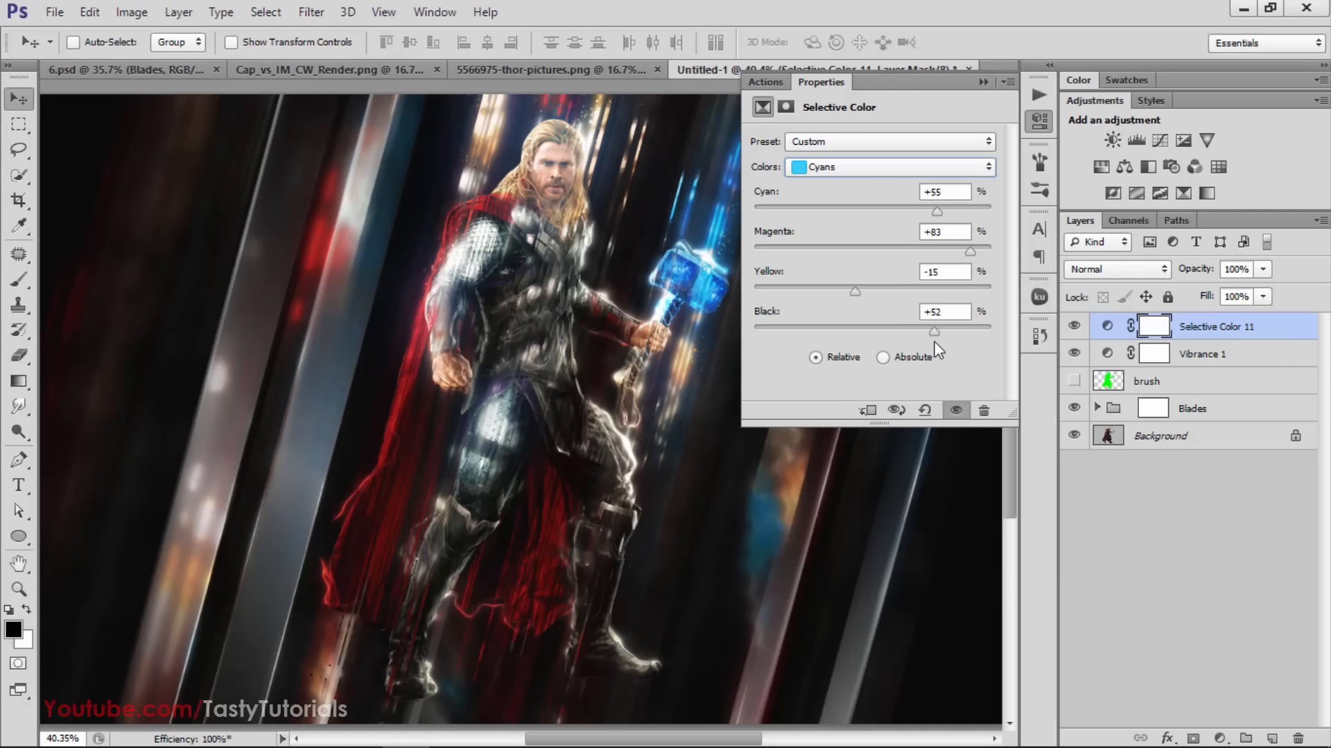
click(980, 91)
click(977, 82)
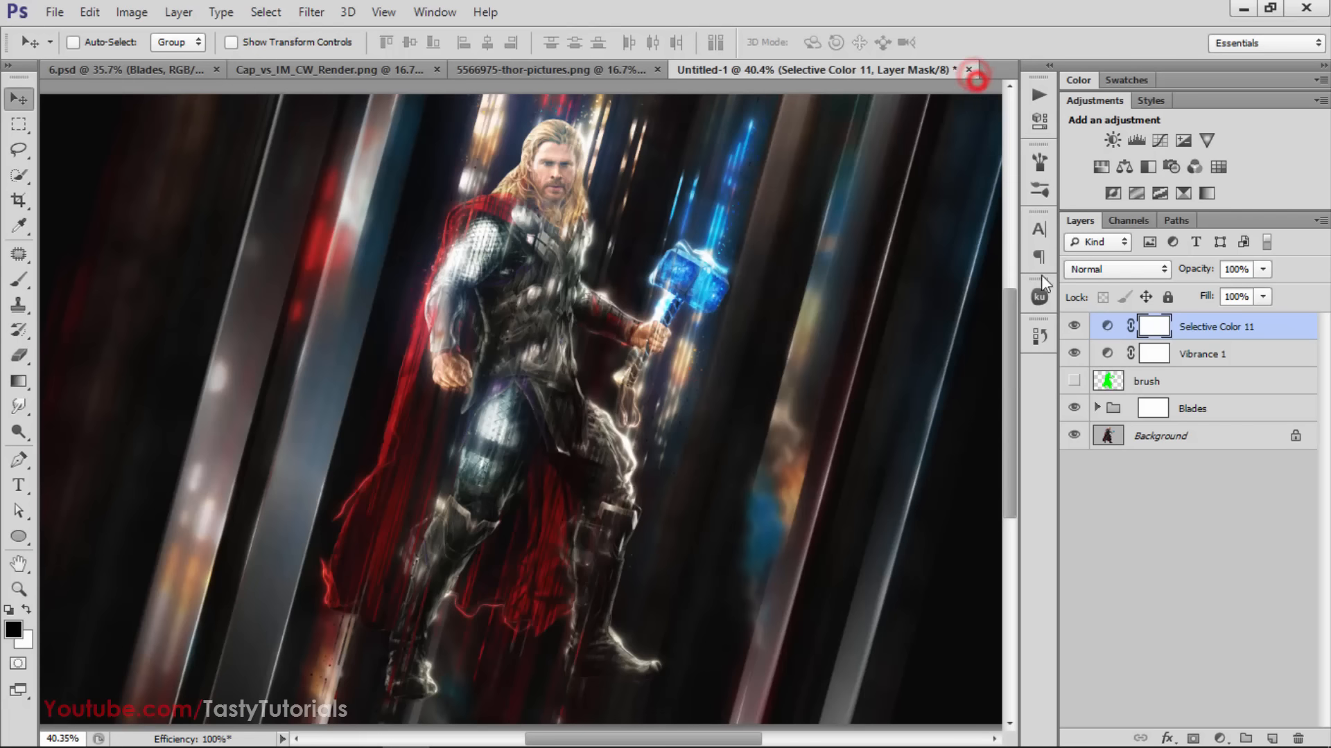
Compare the whole Thor image with and without the Selective Color 11 layer, leaving the layer visible
click(1075, 326)
click(1074, 326)
click(1079, 328)
click(1079, 329)
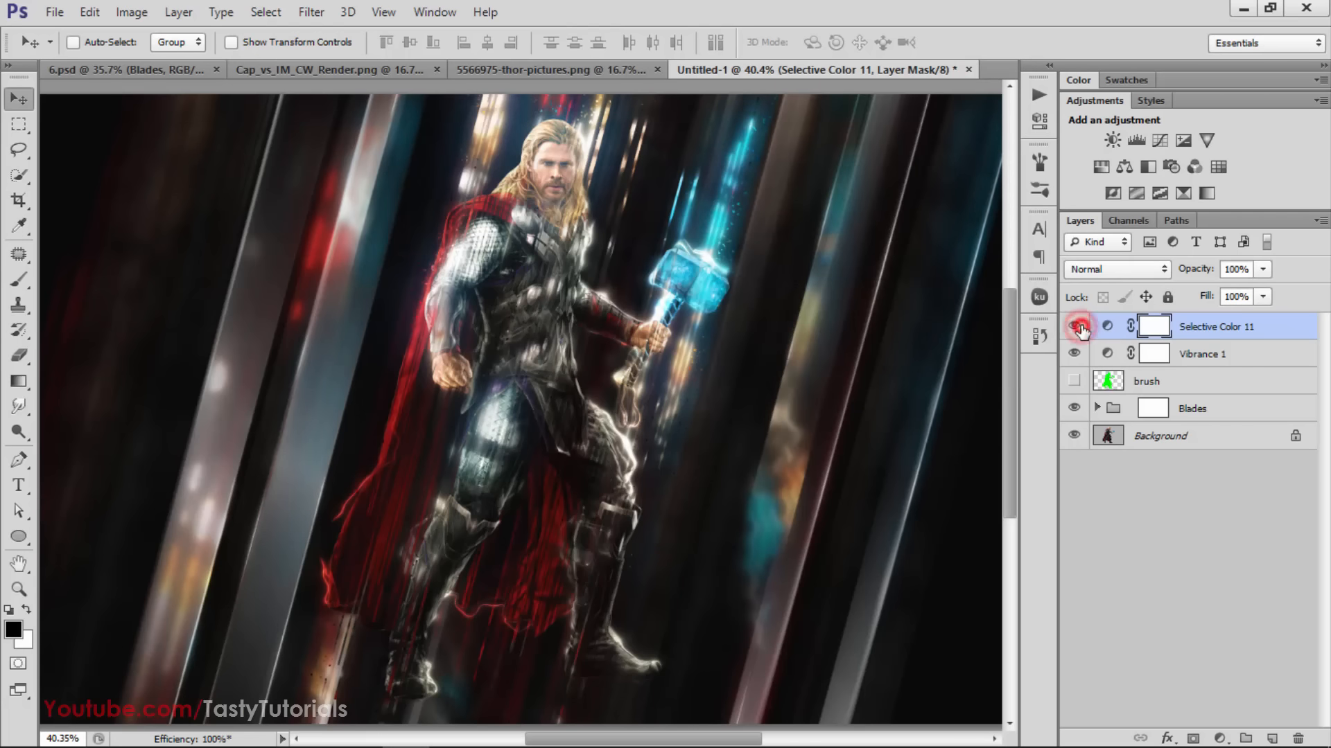
scroll(673, 347, down, 6)
scroll(483, 426, up, 3)
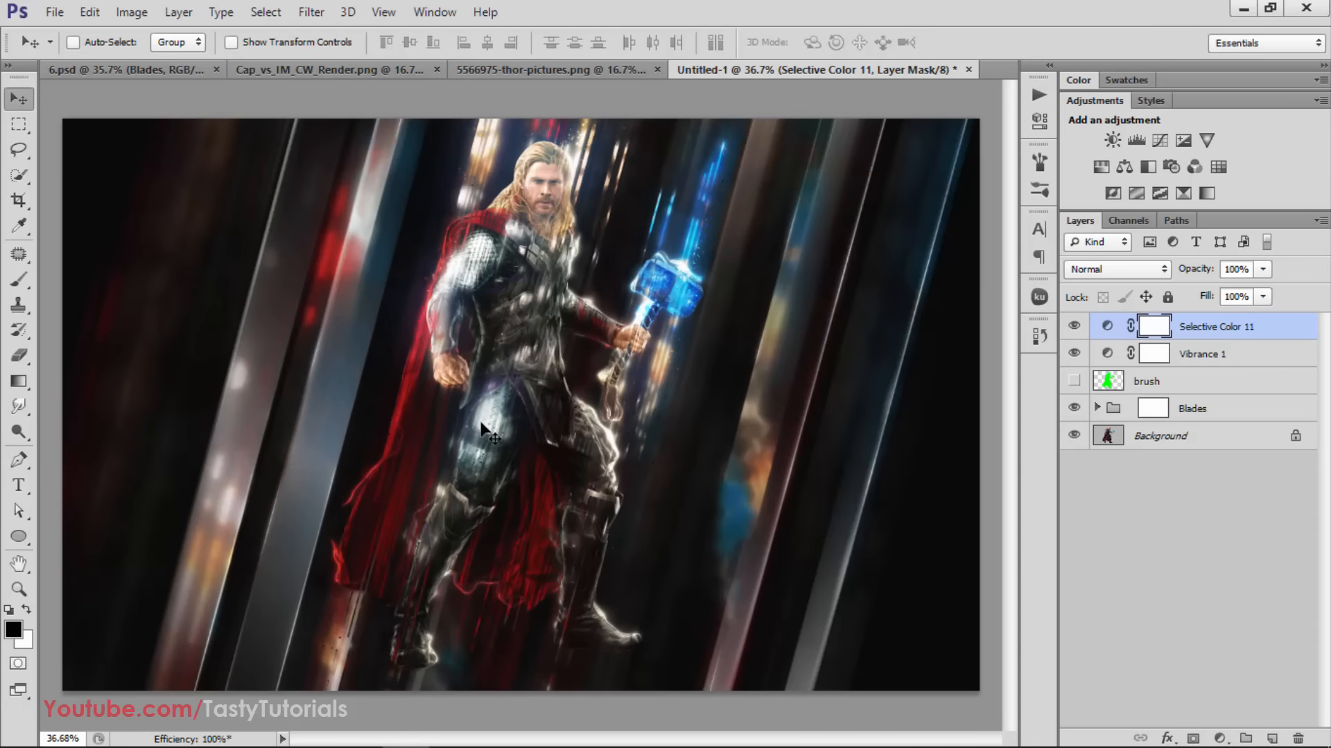
scroll(486, 427, down, 2)
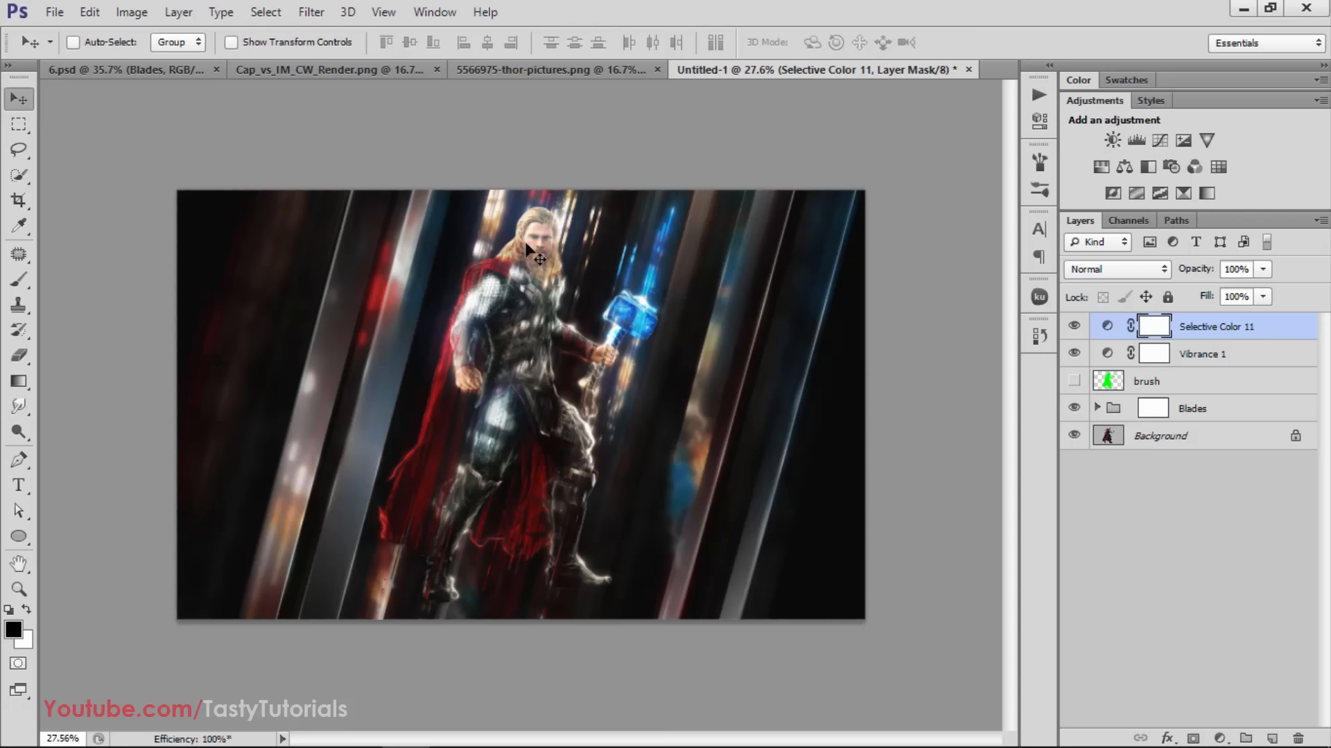
Move the Untitled-1 document to first place among the open documents and close 5566975-thor-pictures.png
drag(716, 77, 84, 74)
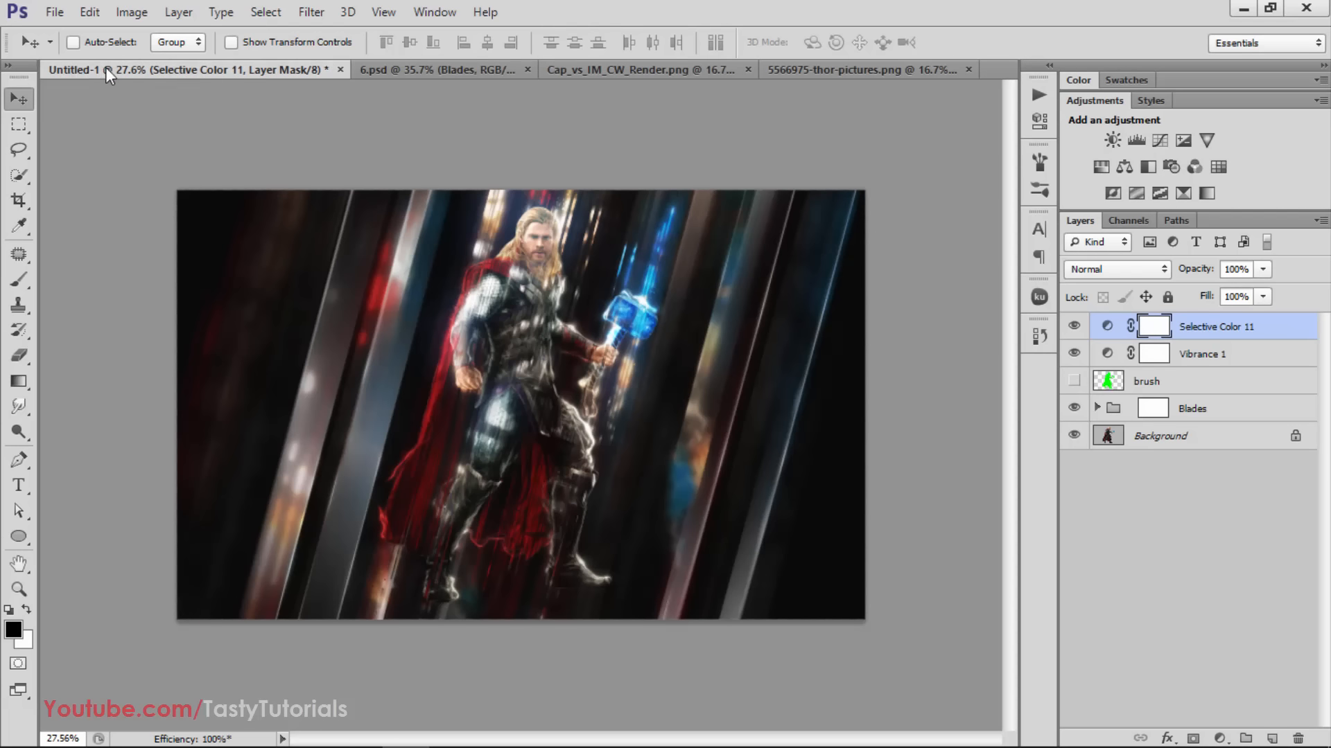
scroll(502, 359, up, 1)
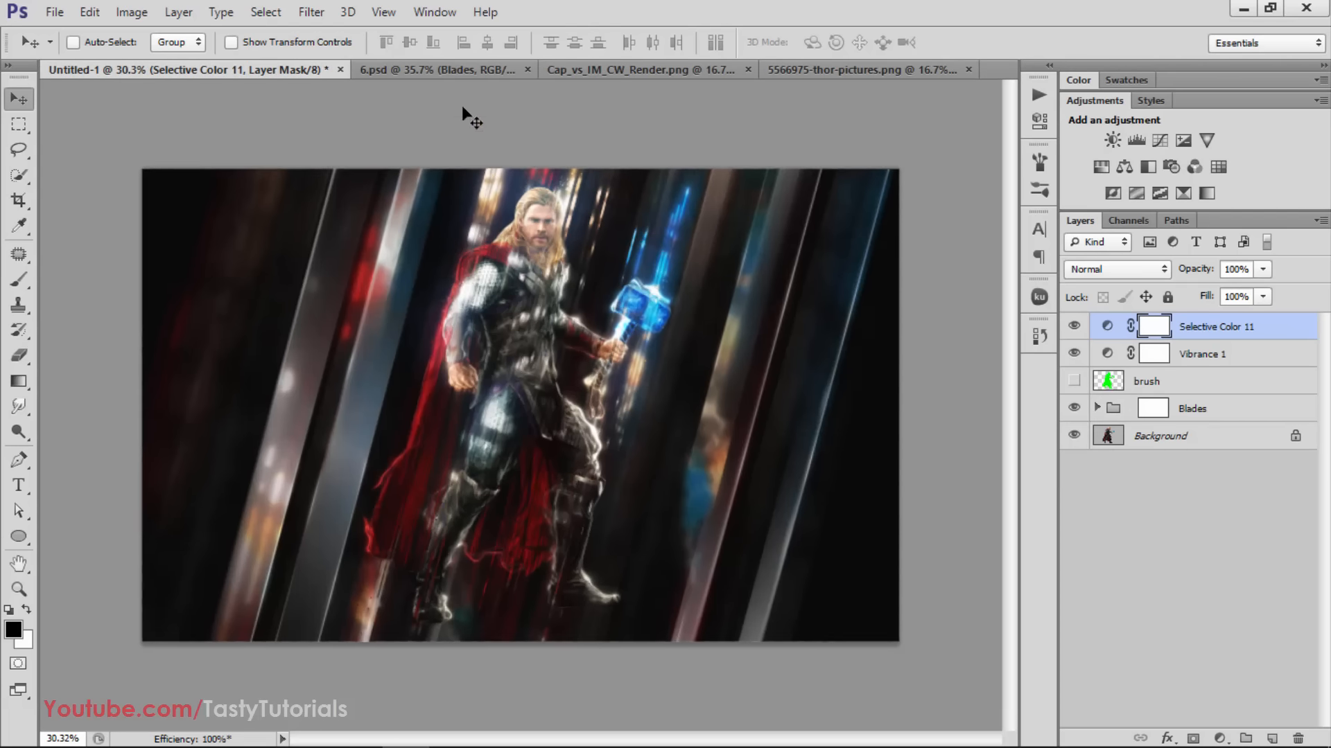
click(445, 69)
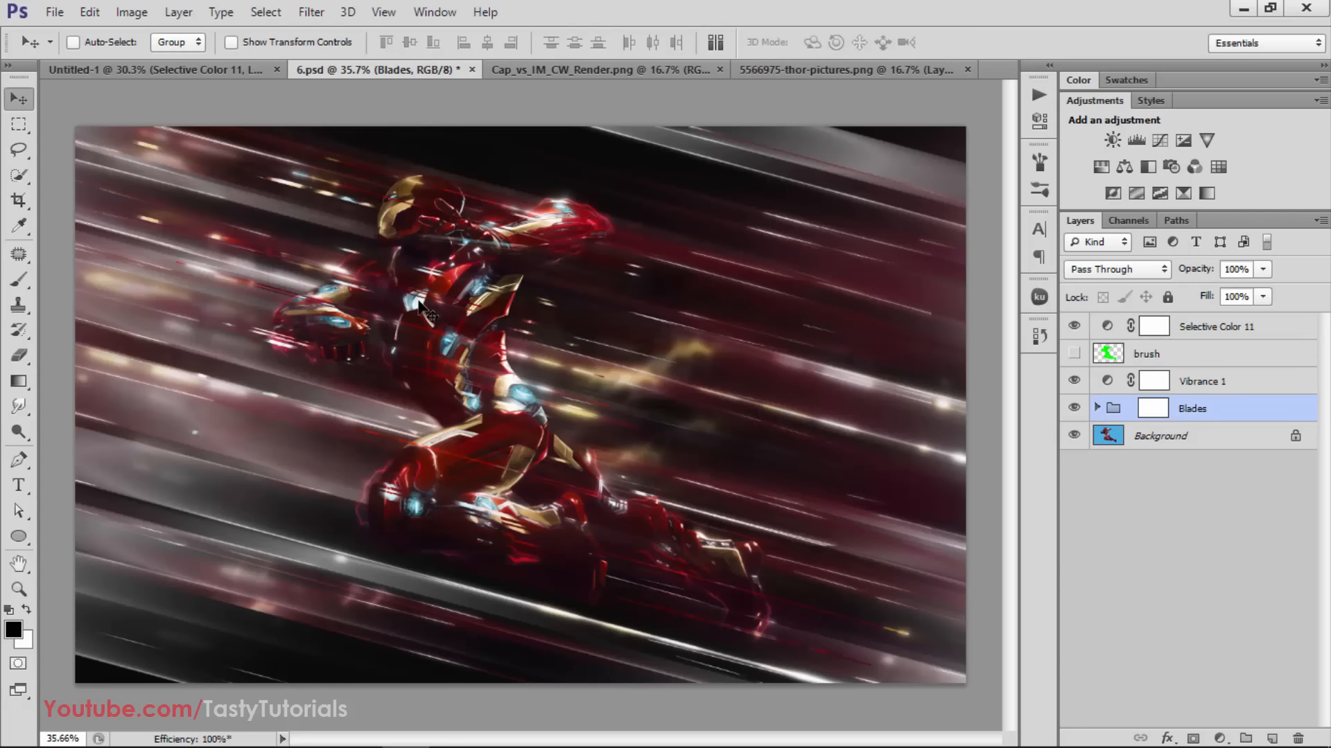
click(808, 64)
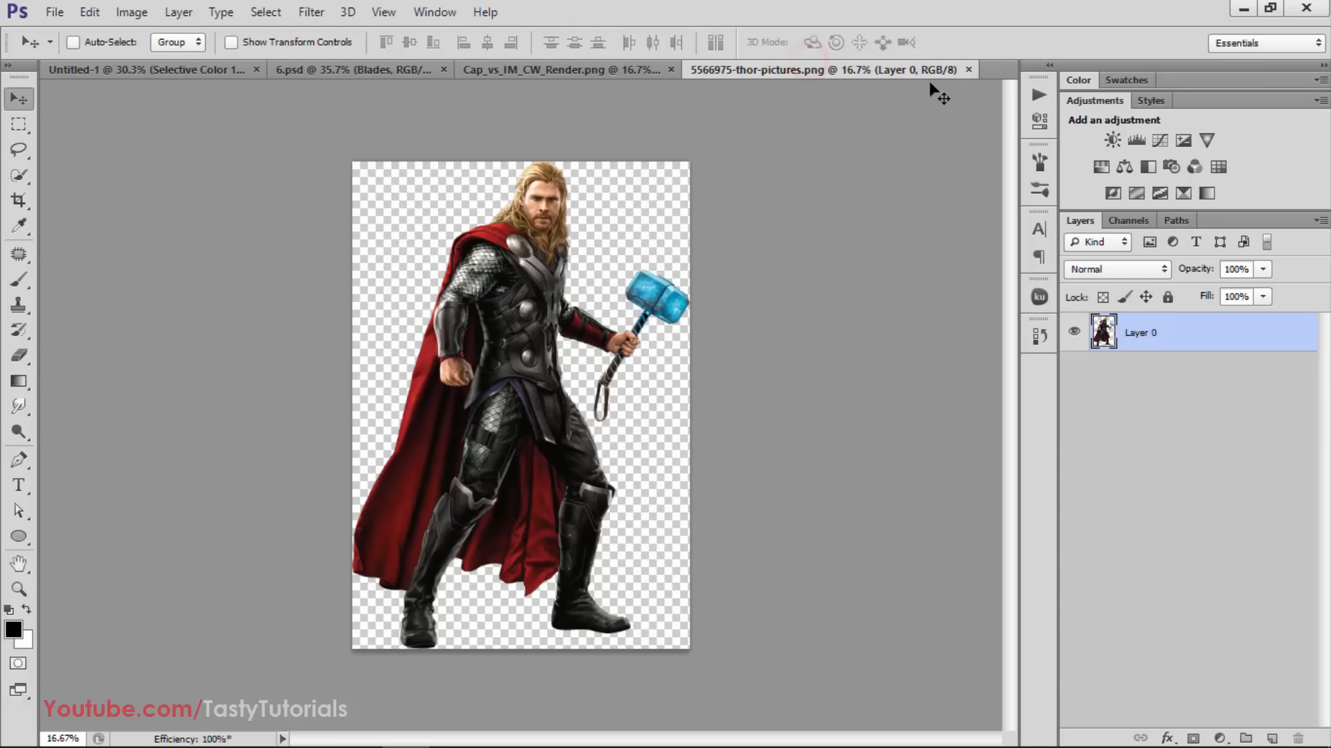
click(969, 70)
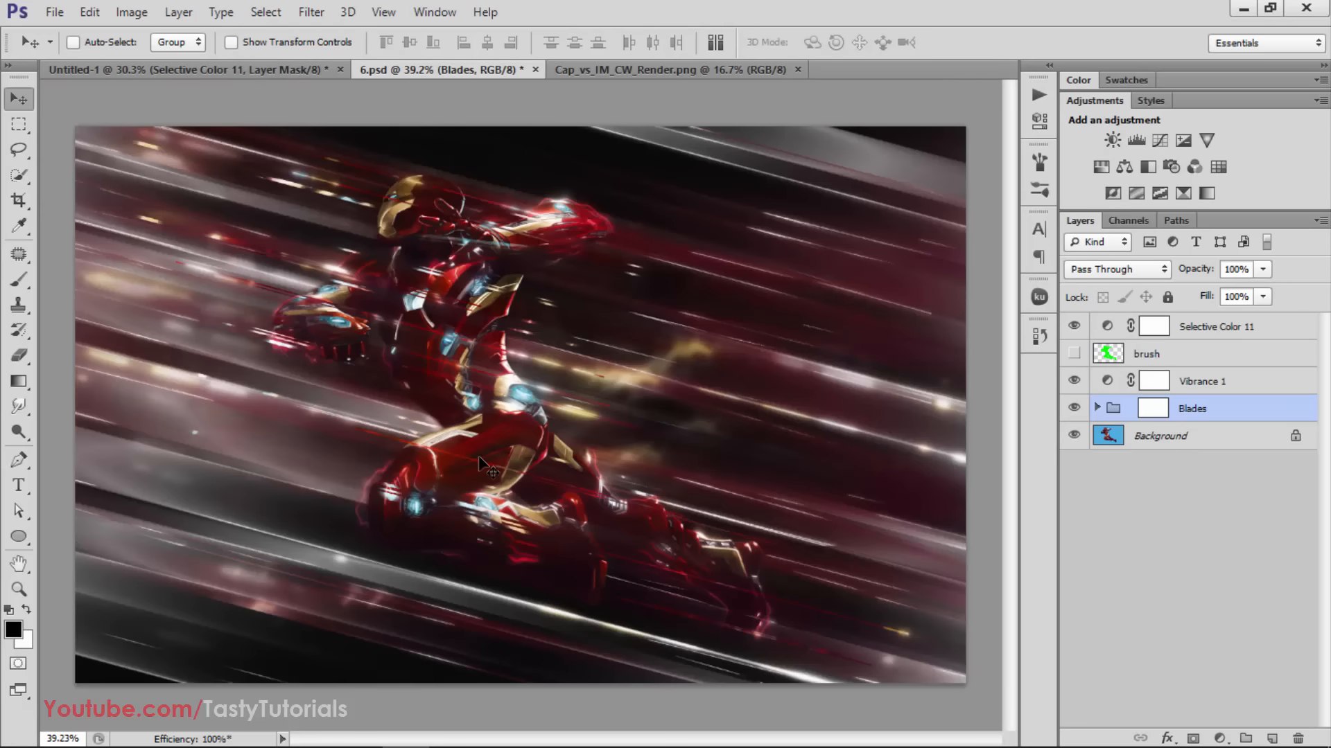
Review the Iron Man result in 6.psd and create a new transparent document of 2560 × 1600 pixels at 72 pixels/inch
scroll(478, 455, up, 1)
scroll(444, 447, down, 3)
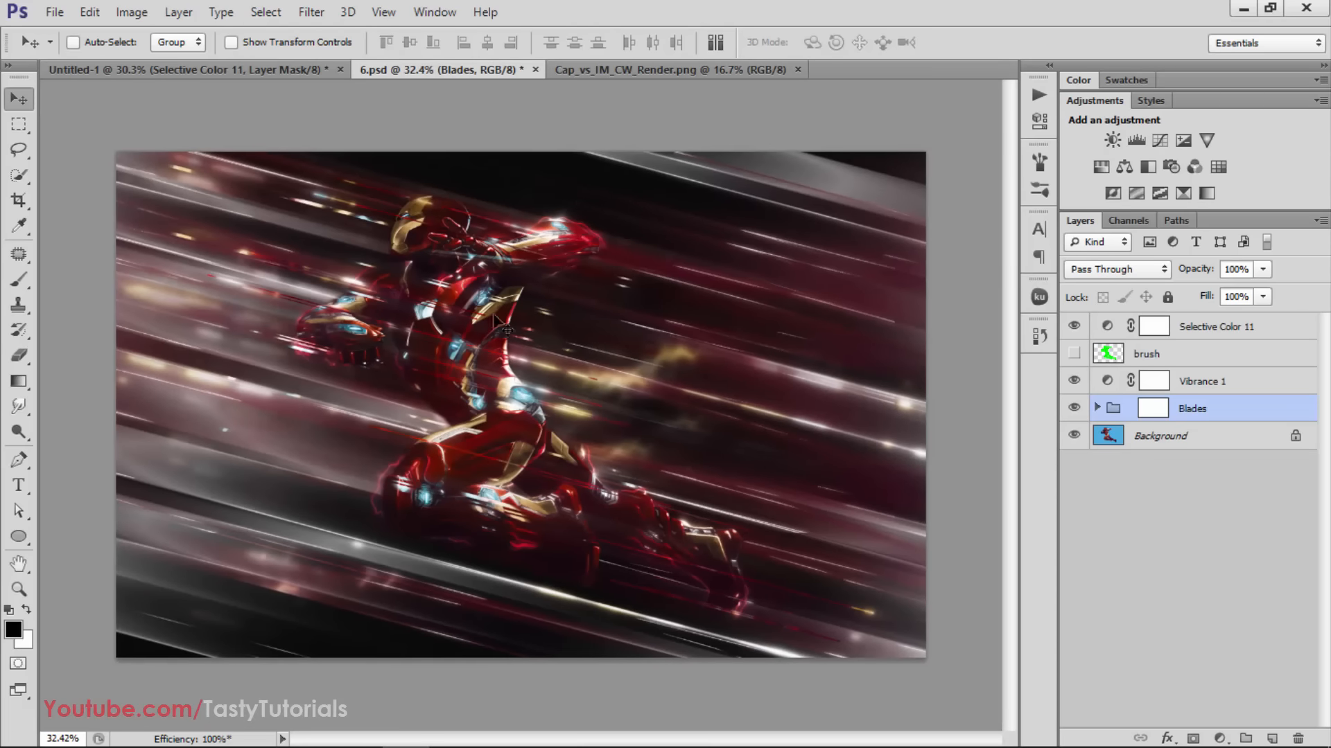
click(607, 73)
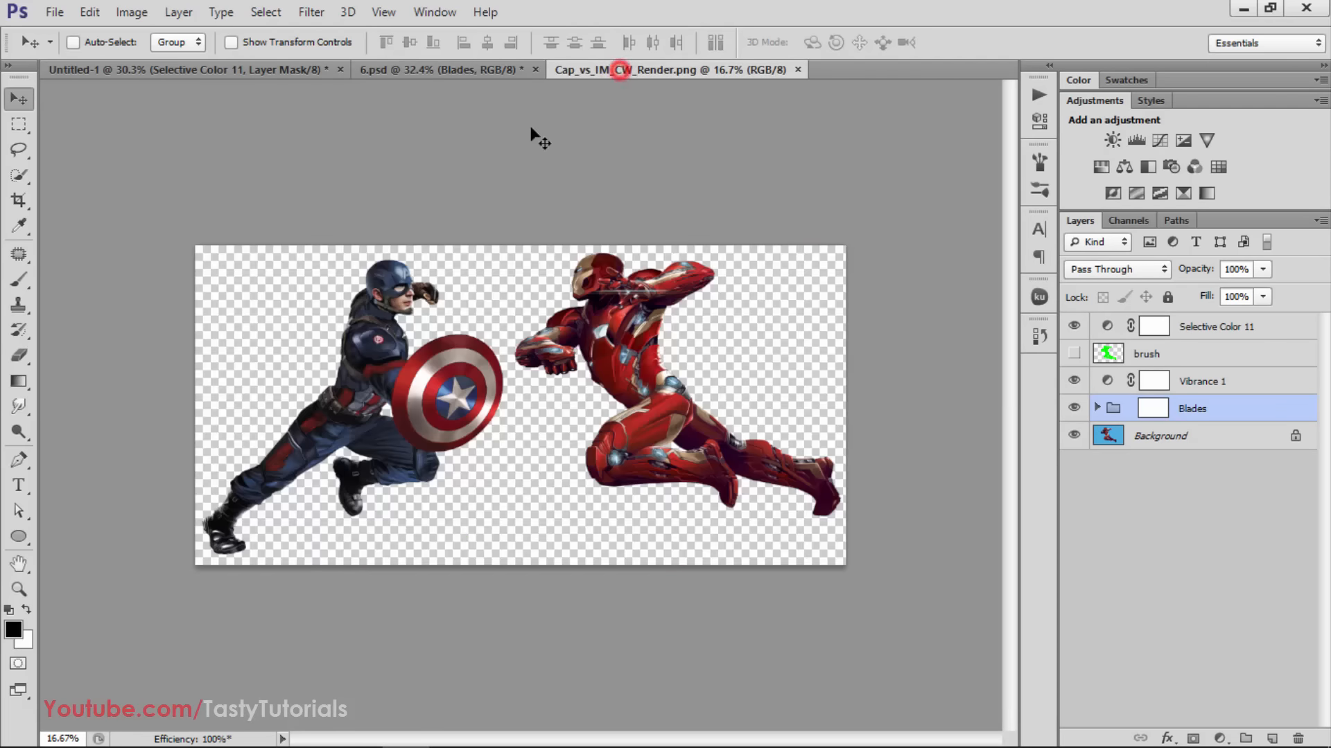
click(54, 11)
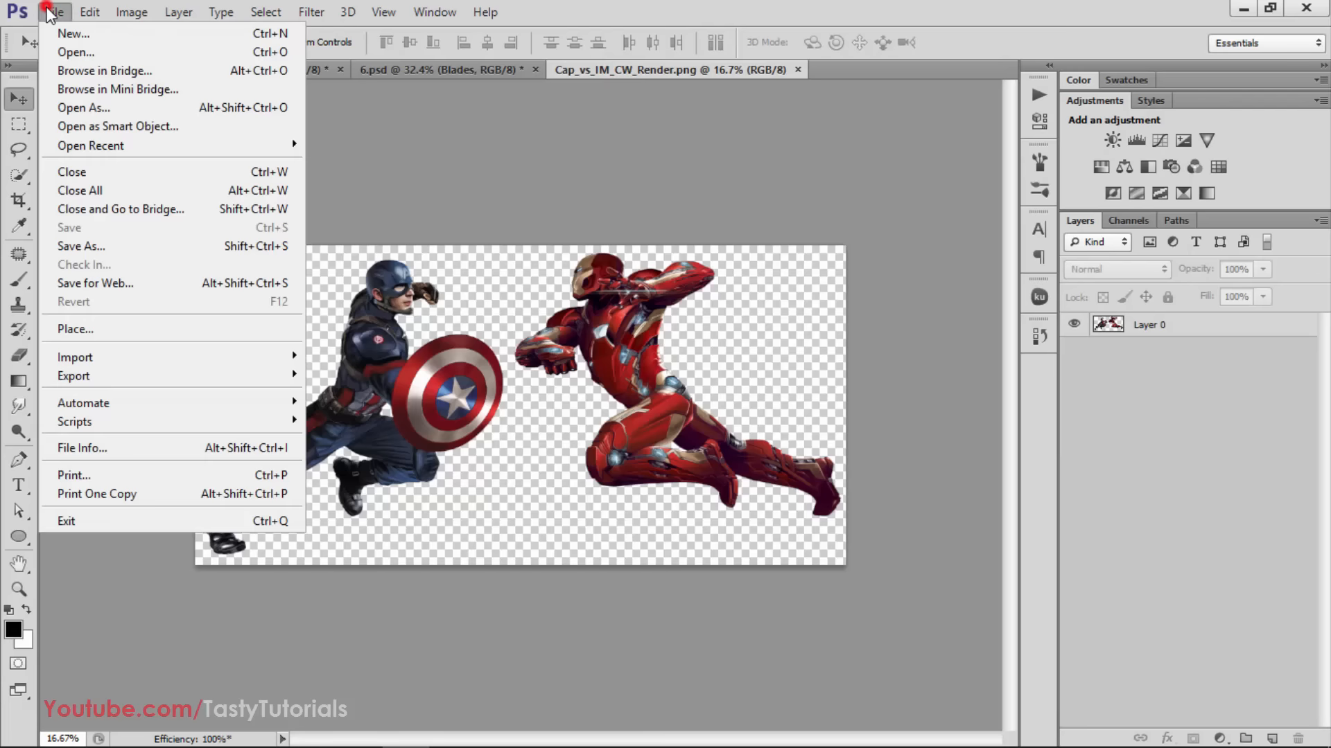
click(56, 28)
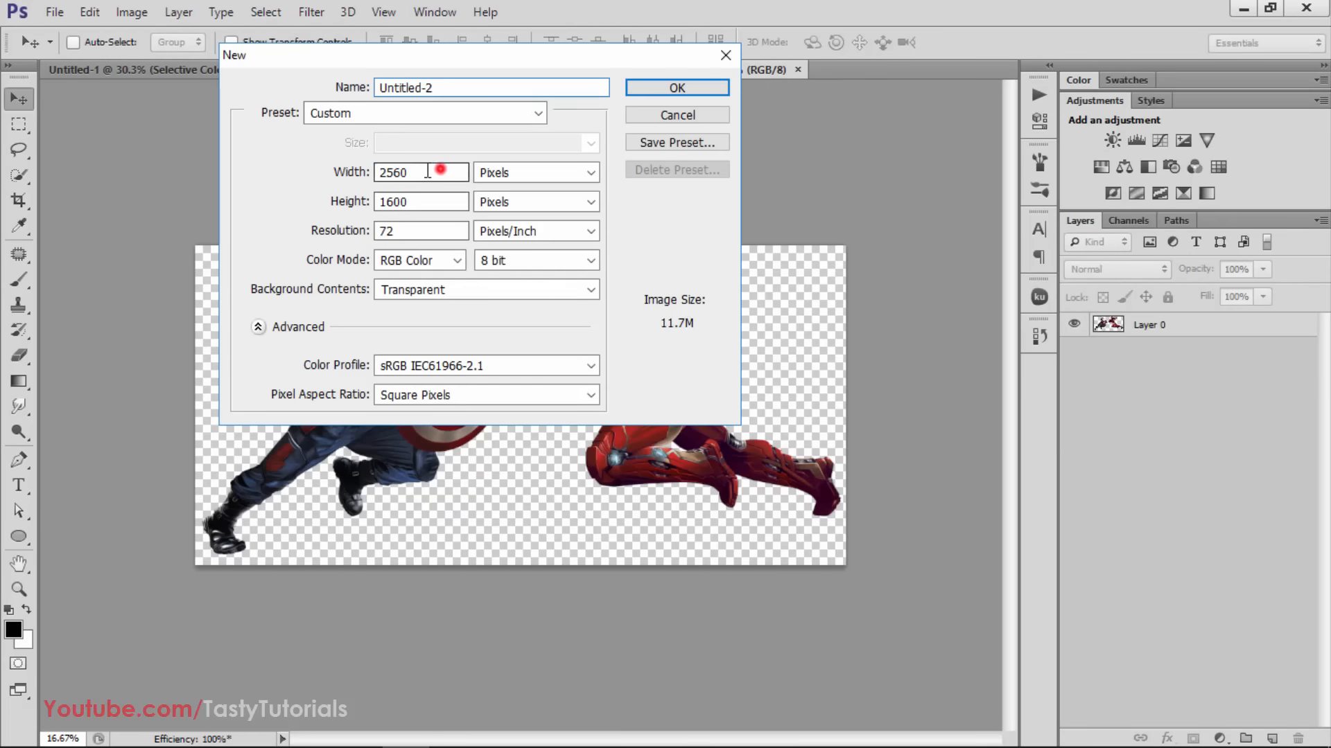
double_click(439, 172)
double_click(407, 202)
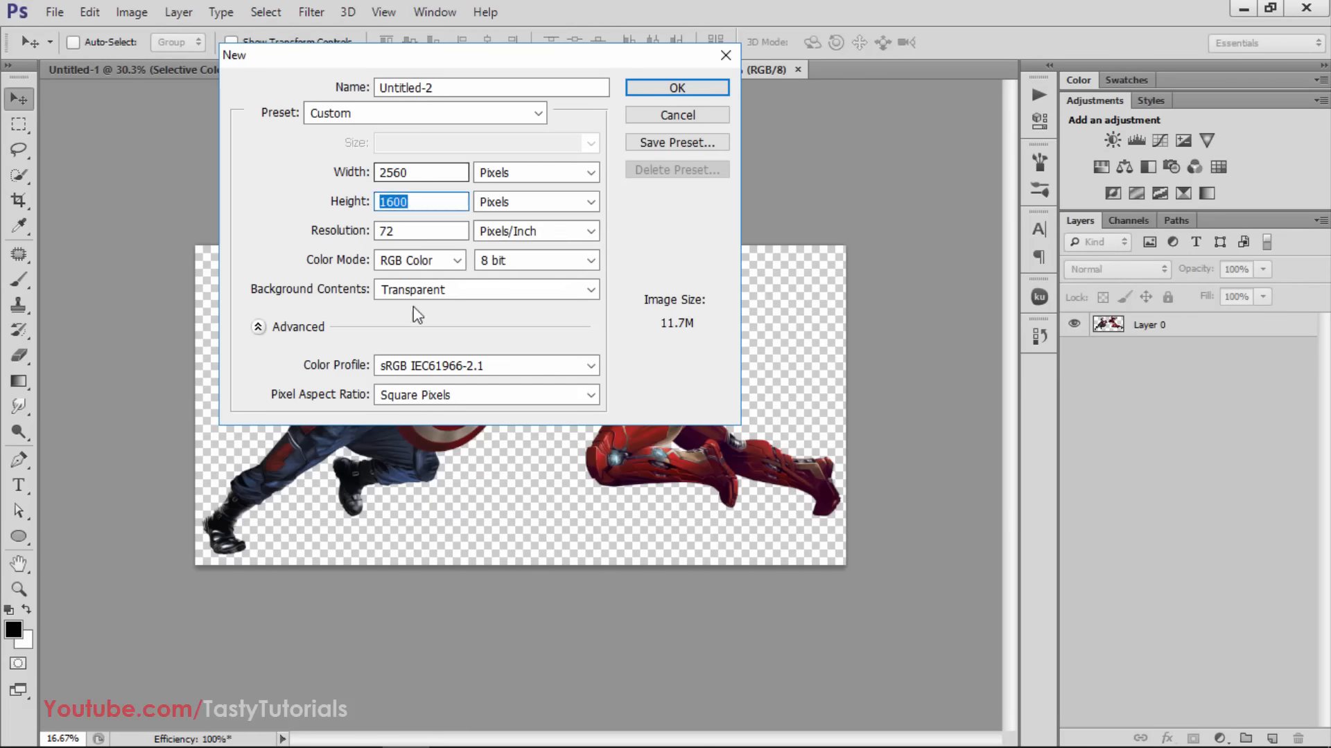
click(680, 88)
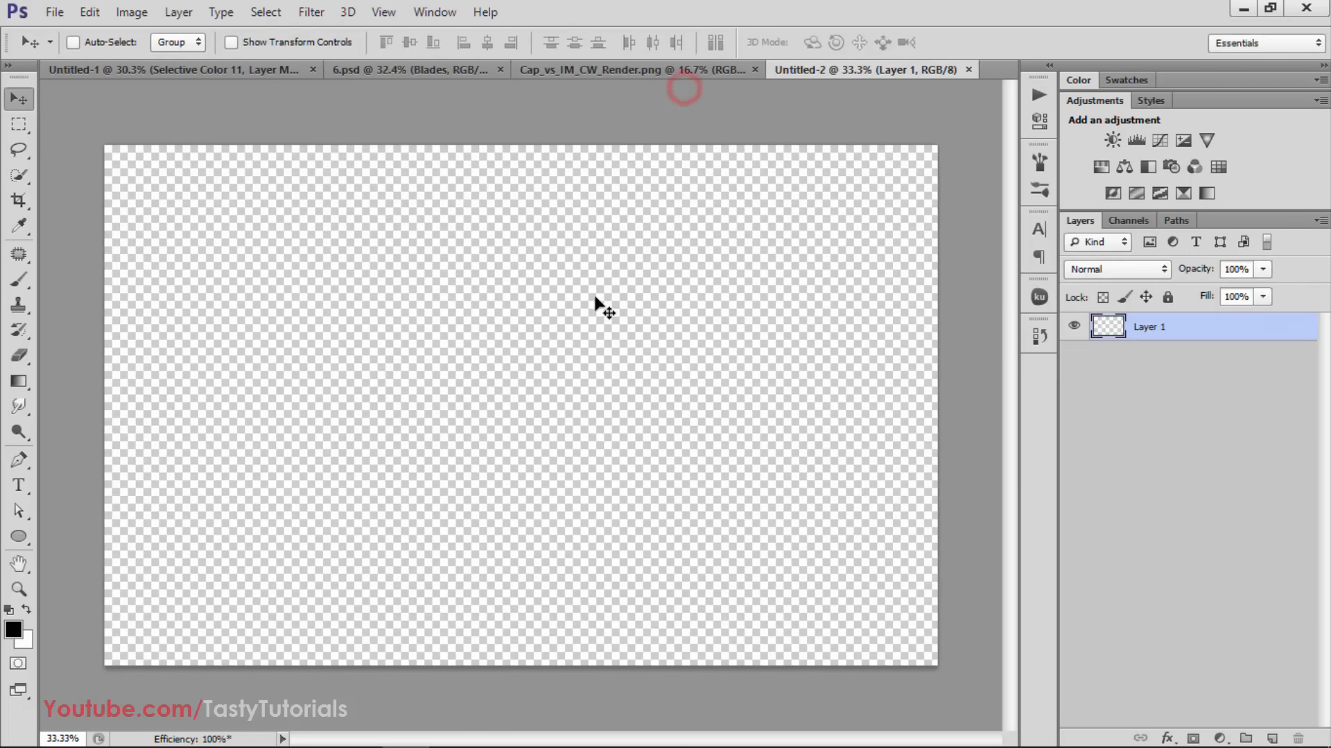
Delete Captain America from Layer 0 of Cap_vs_IM_CW_Render.png using a rectangular selection, and clear the selection
click(582, 68)
click(455, 323)
click(317, 212)
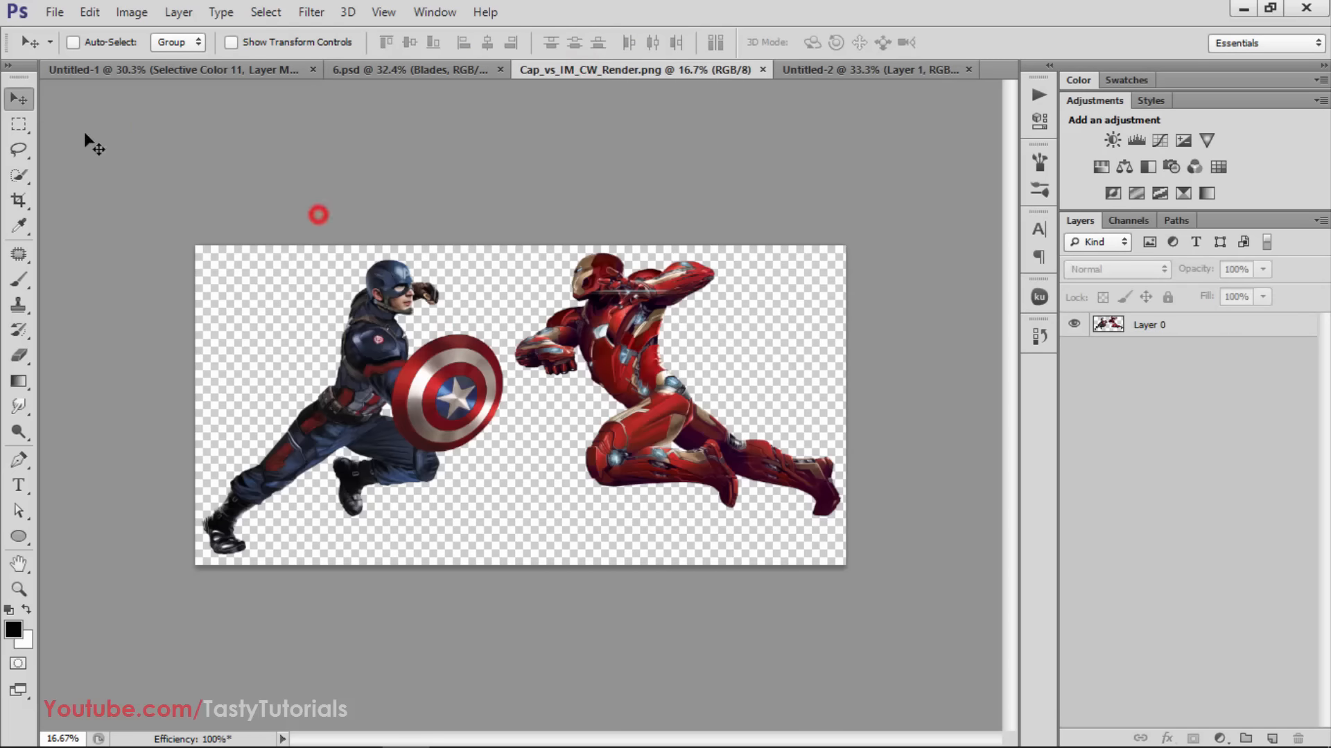
click(19, 124)
alt+scroll(503, 306, up, 2)
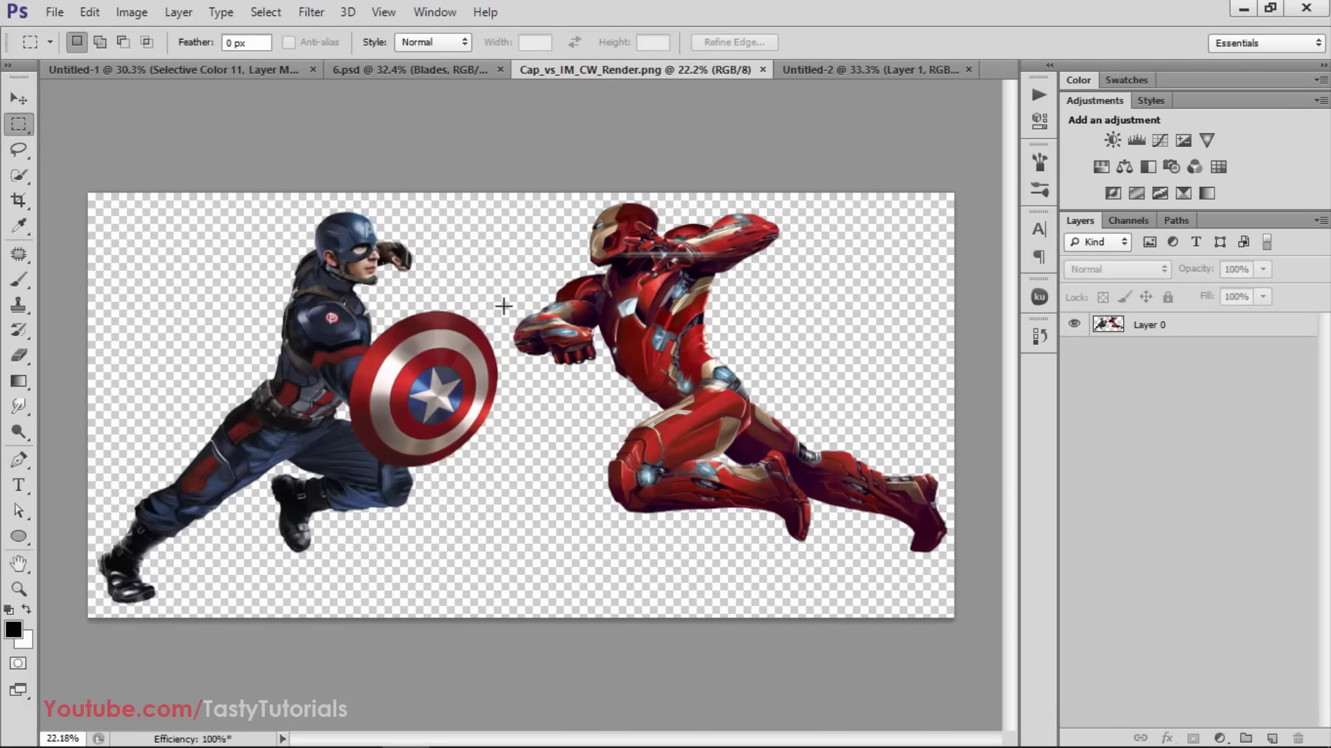
drag(497, 219, 2, 644)
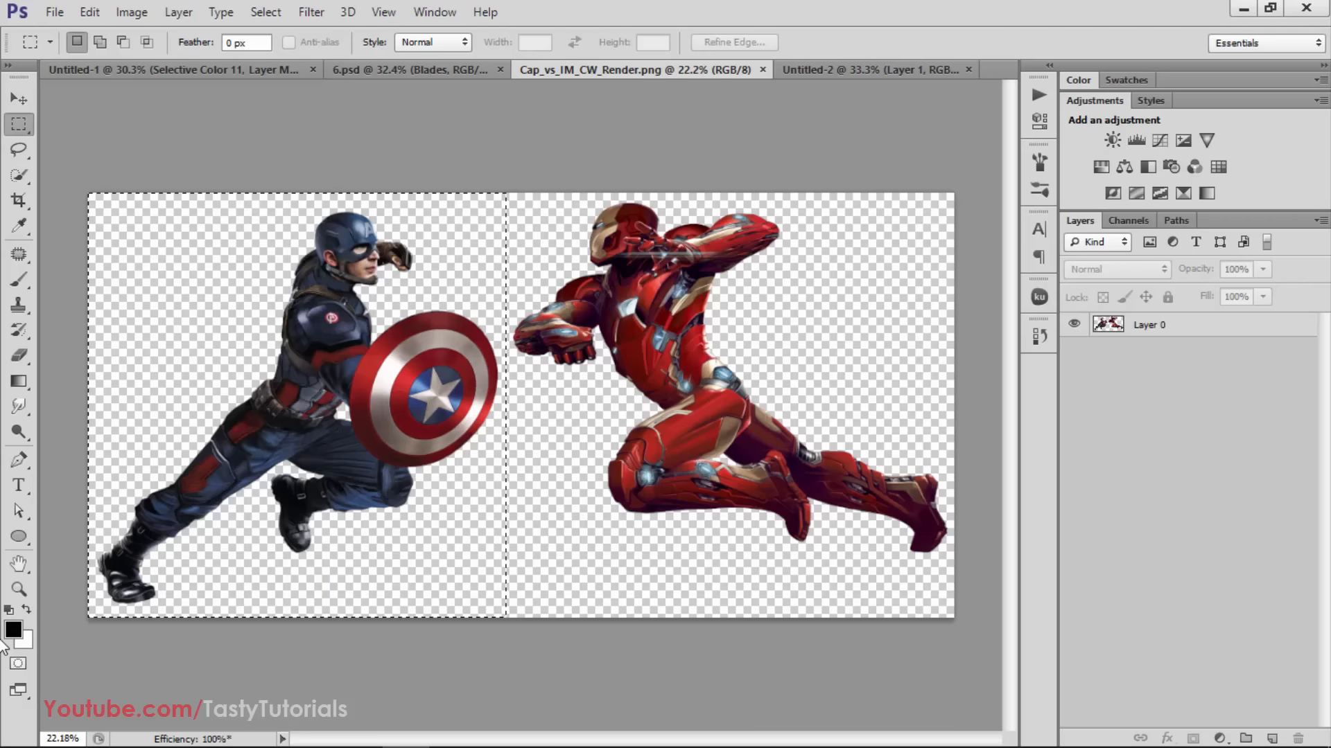
key(Delete)
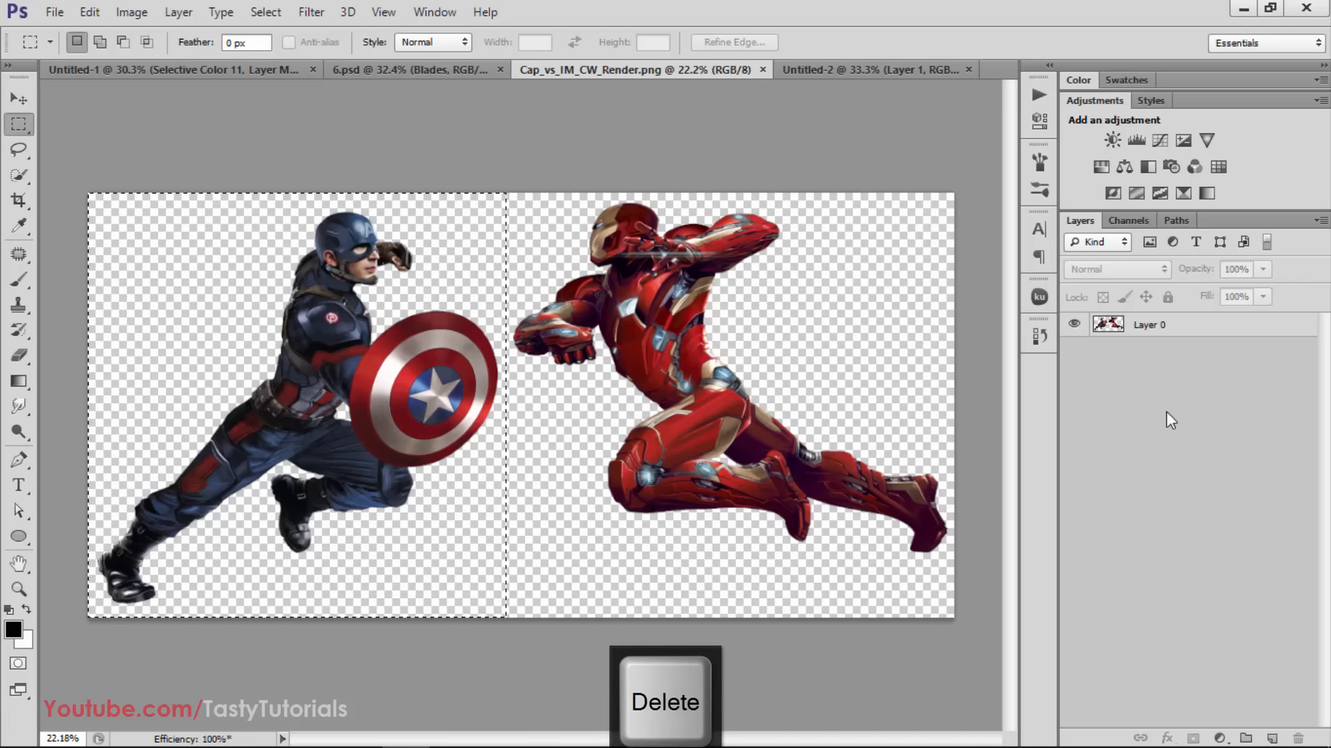
click(1158, 331)
key(Delete)
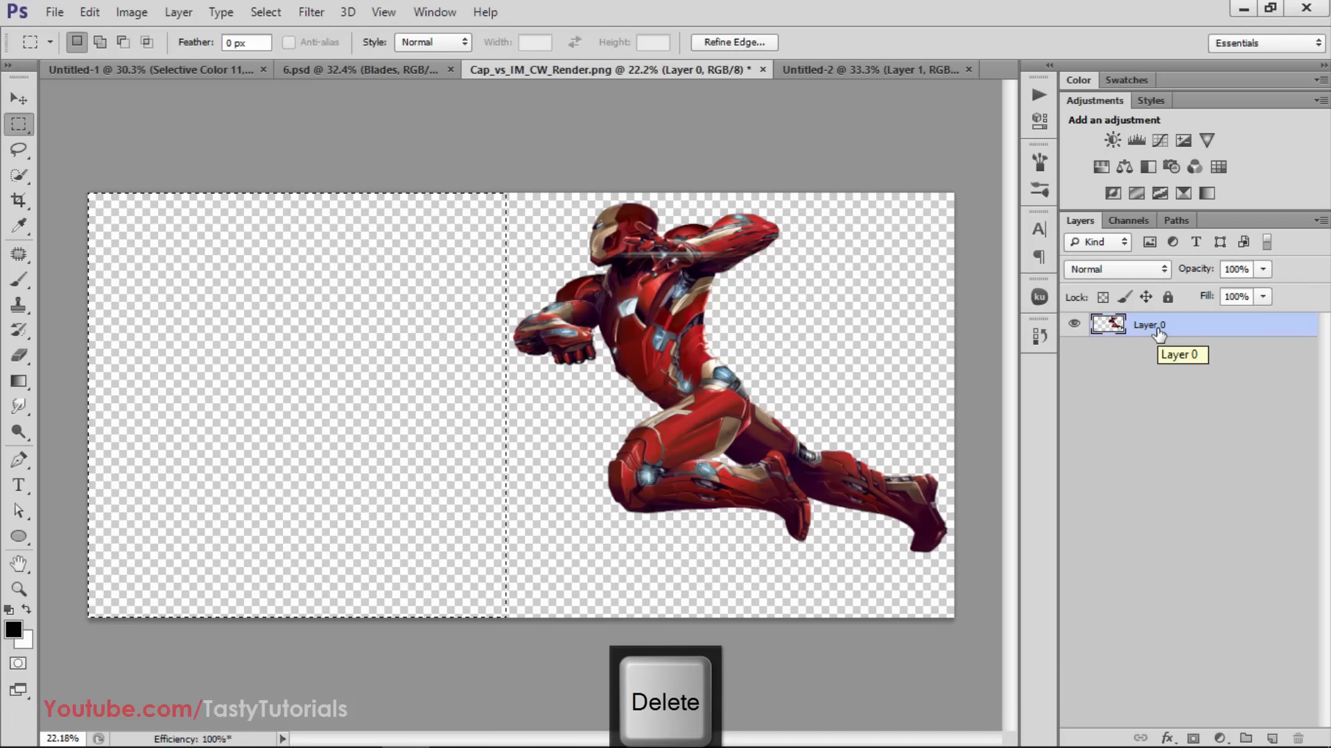
key(v)
key(ctrl+d)
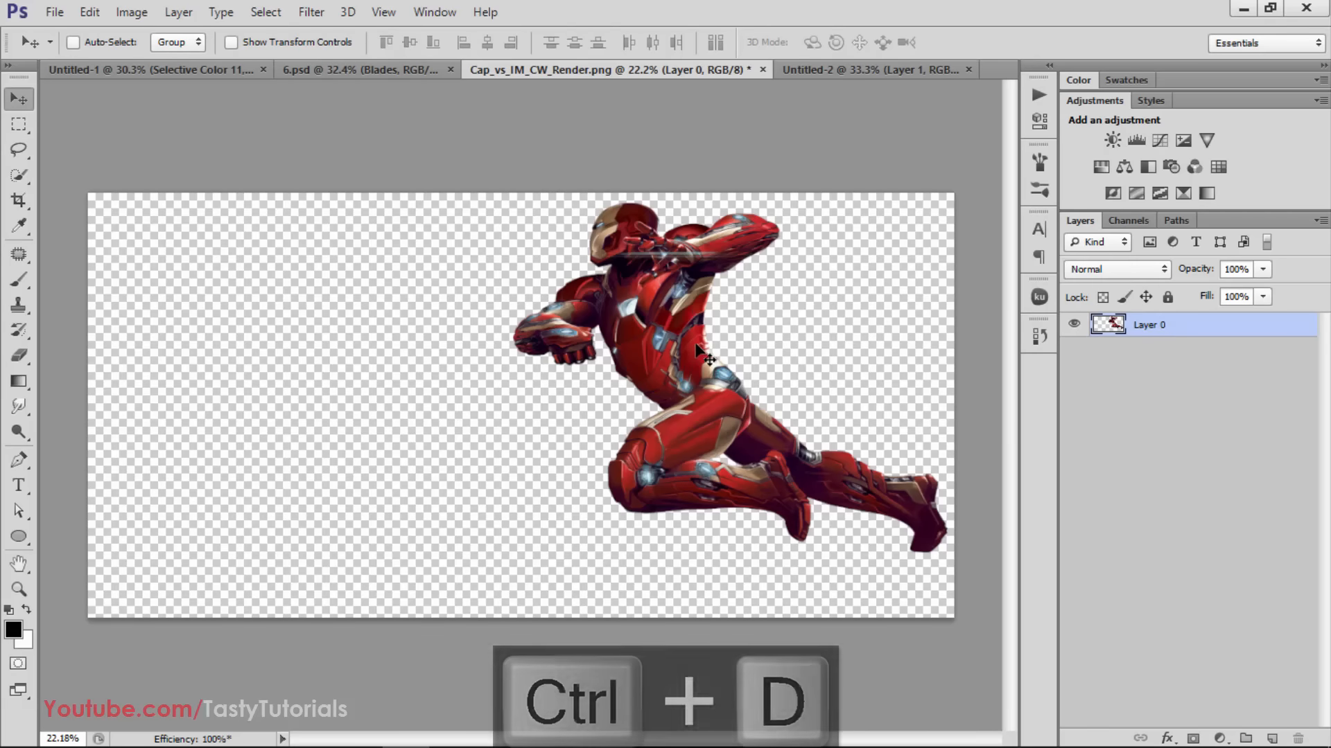
Bring the Iron Man figure into the Untitled-2 document and scale it proportionally to 84.81%
drag(607, 315, 439, 293)
key(ctrl+t)
key(ctrl+minus)
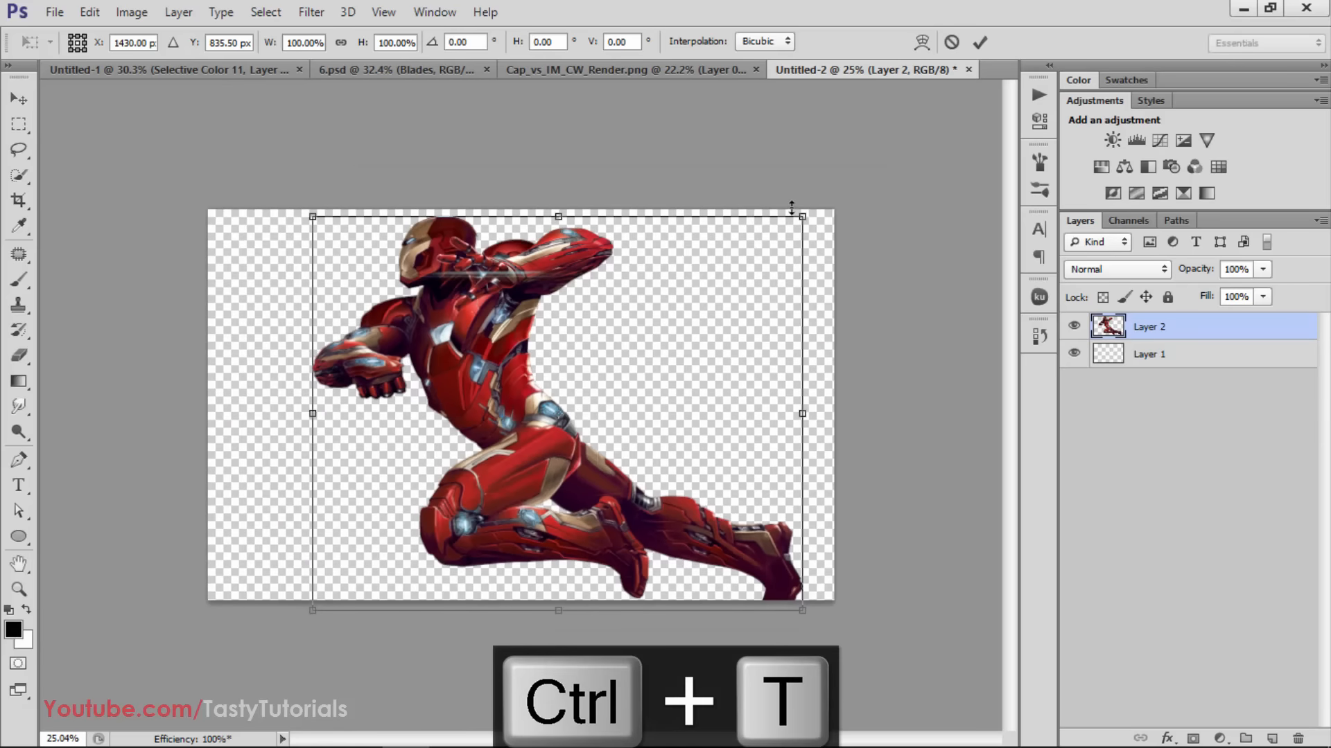
drag(802, 211, 765, 241)
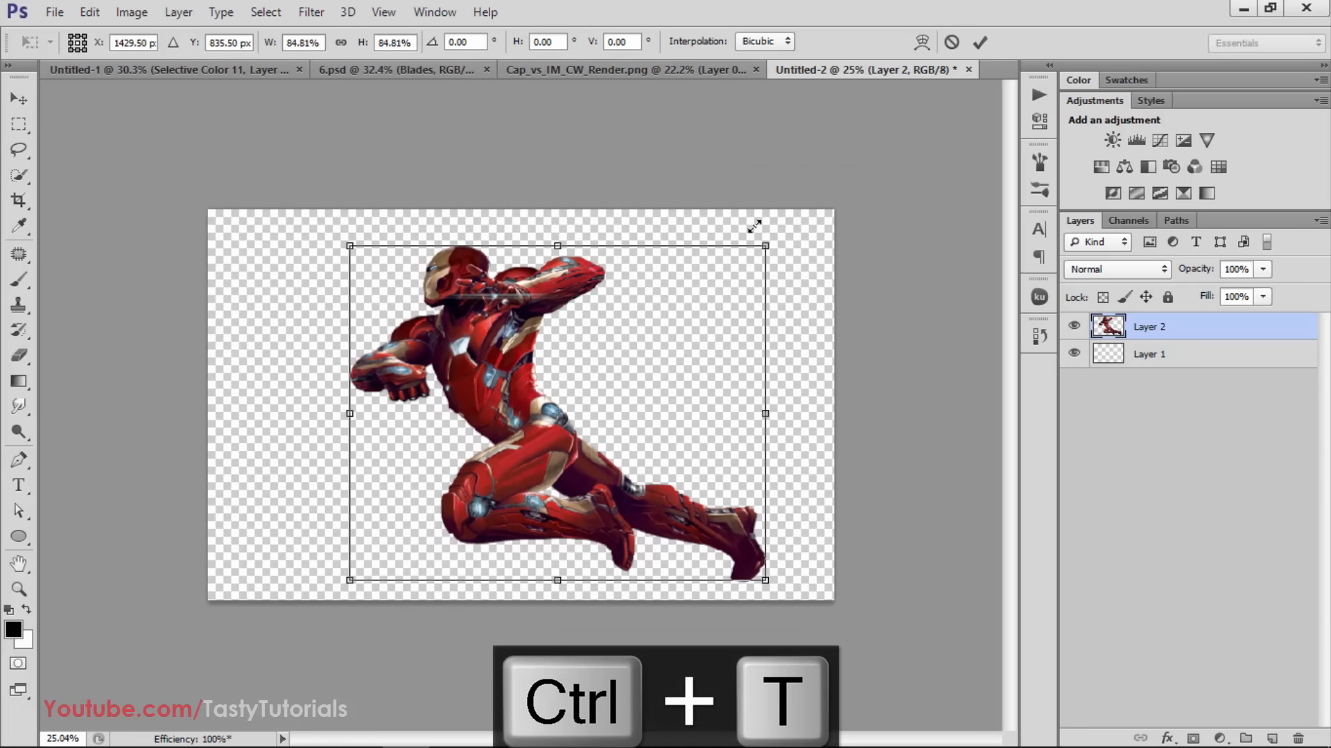
double_click(662, 316)
Align the Iron Man layer to the horizontal and vertical centre of the whole canvas and deselect
key(ctrl+0)
key(ctrl+a)
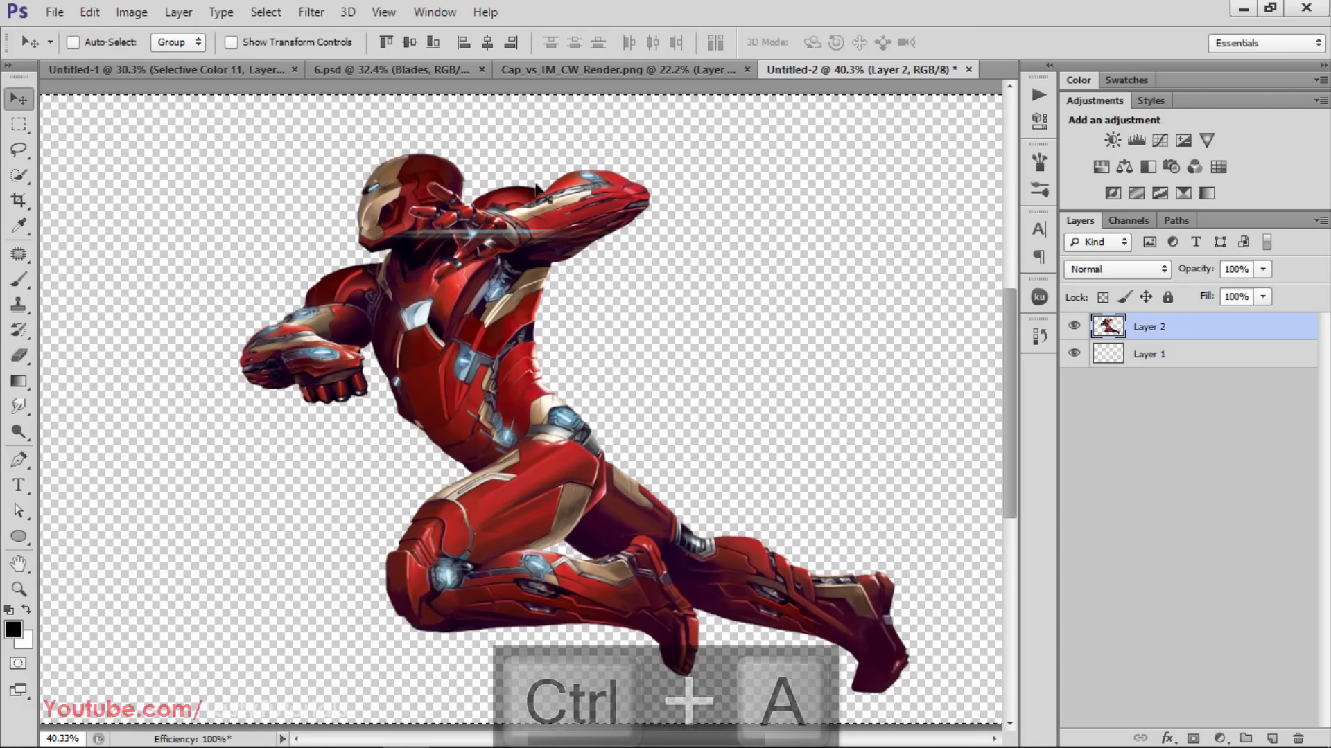
click(464, 43)
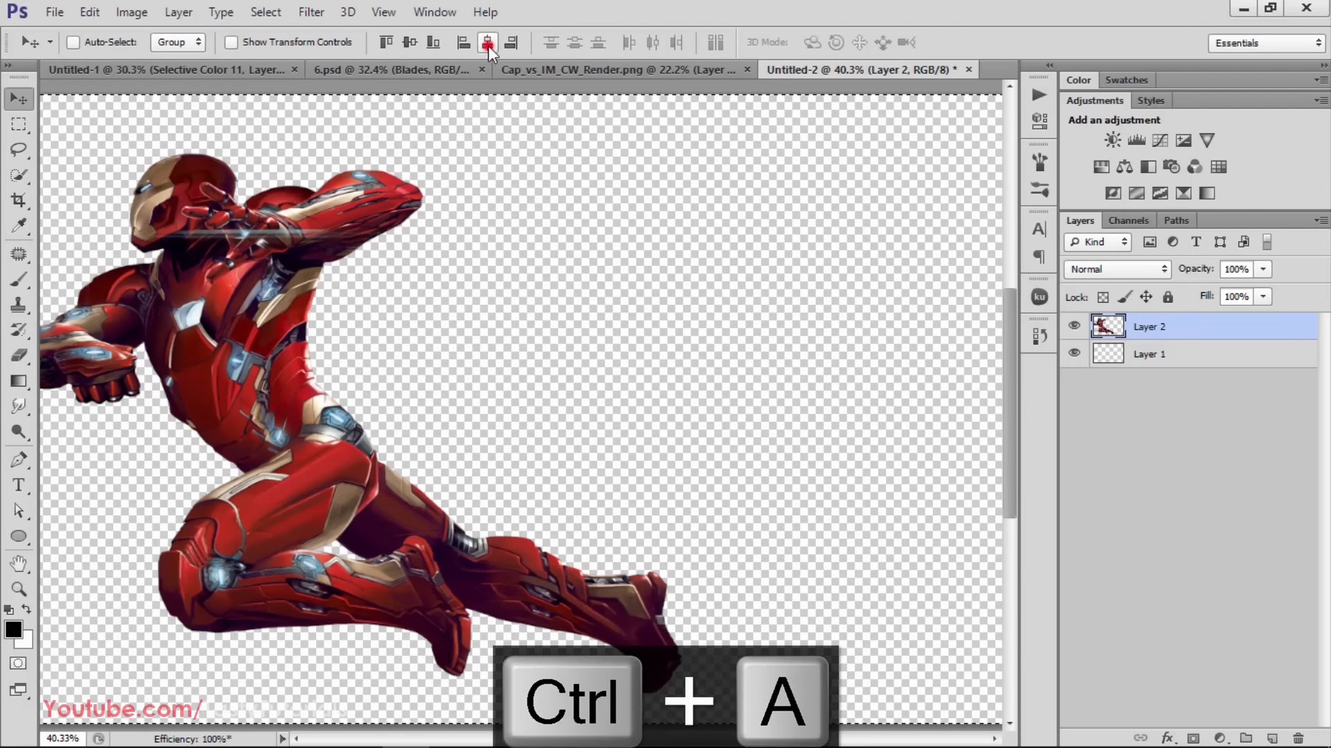
click(488, 43)
click(387, 43)
key(ctrl+d)
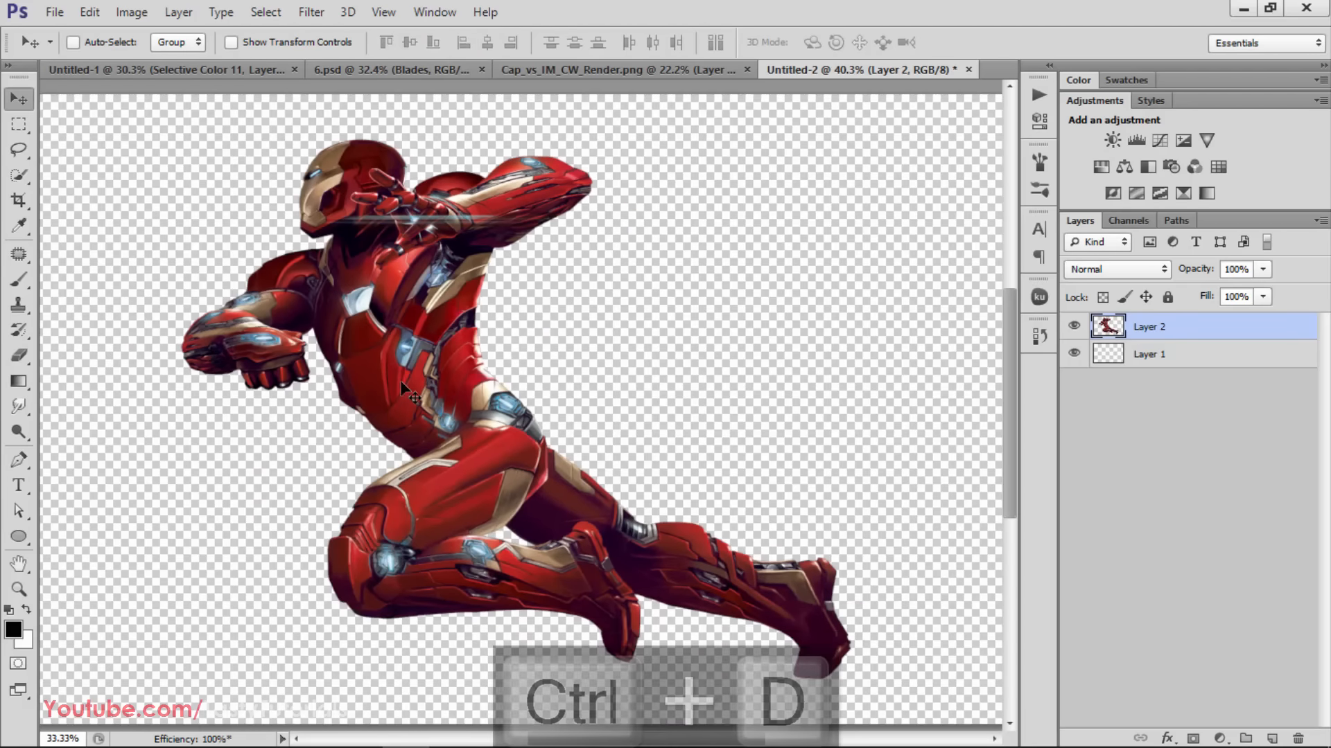
Scale the Iron Man figure to 95.46% and rotate it by 3.15°
alt+scroll(405, 388, down, 2)
key(ctrl+t)
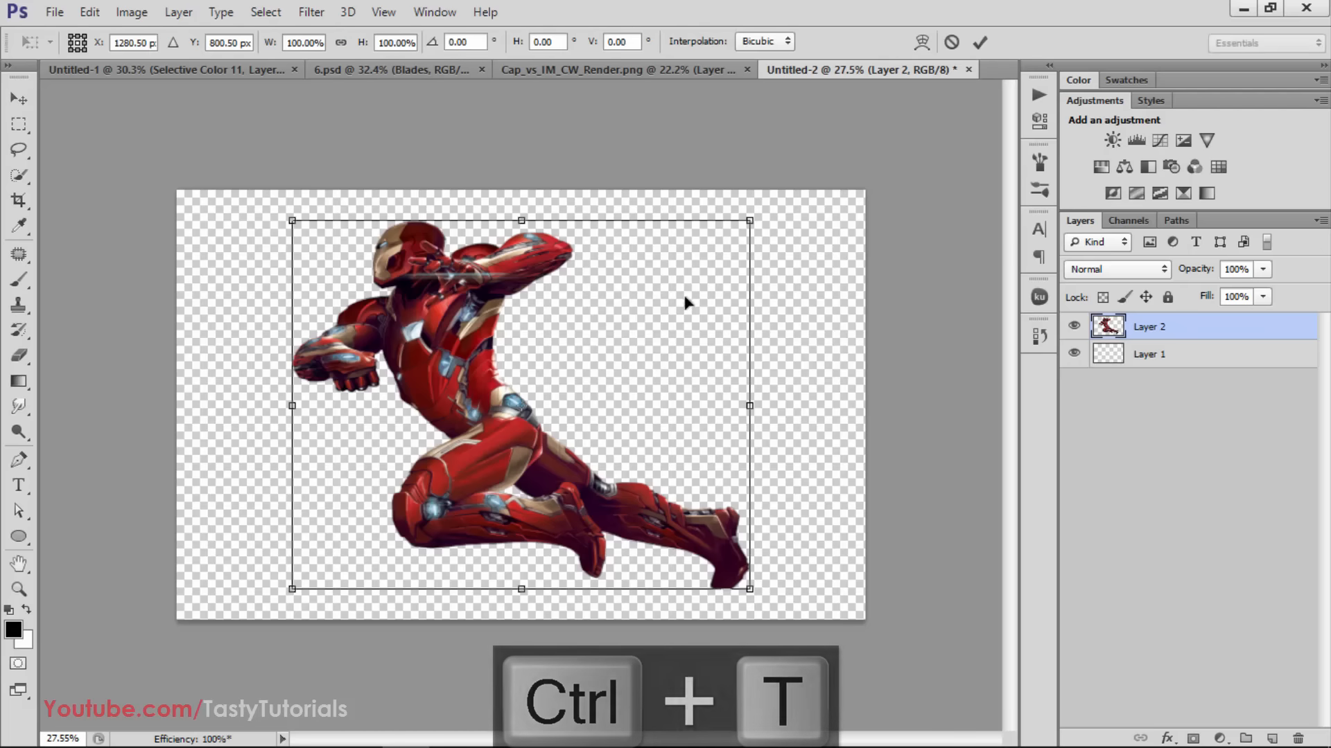
drag(749, 184, 746, 230)
drag(638, 371, 648, 365)
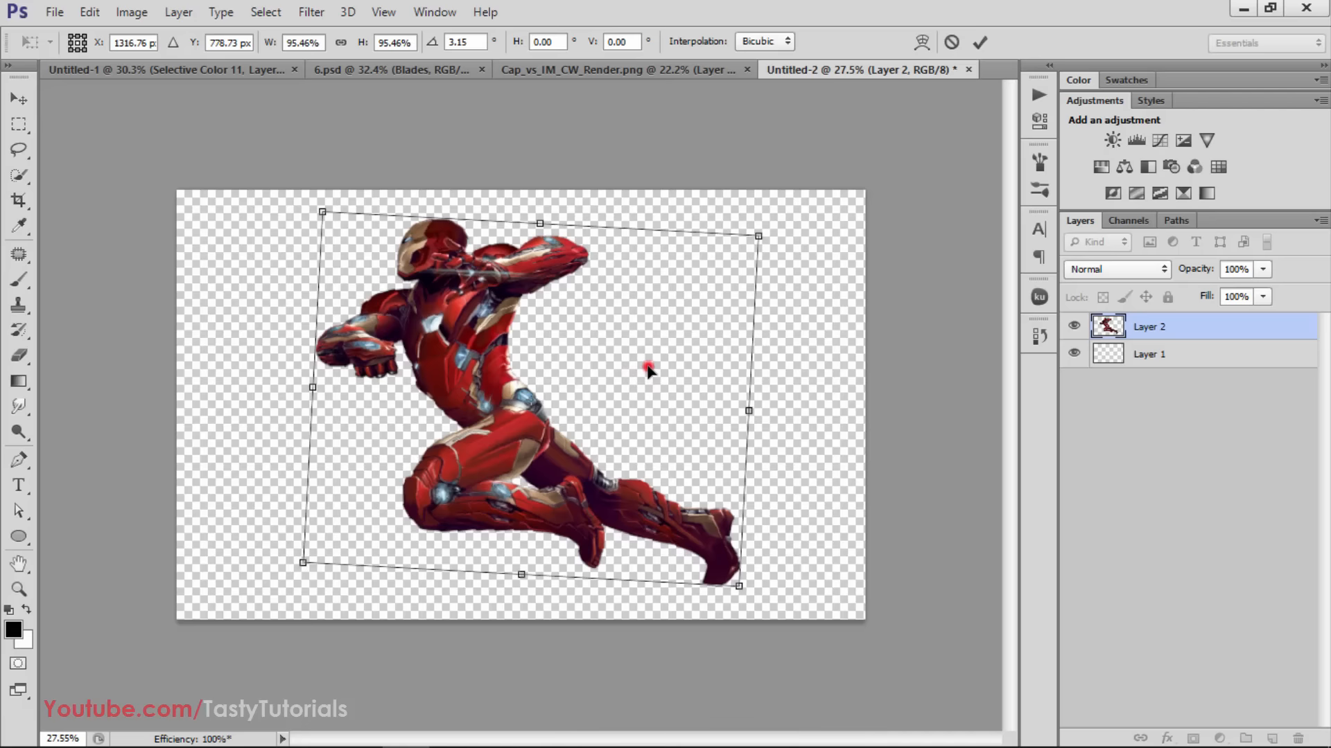
double_click(648, 366)
Centre the rotated Iron Man figure on the canvas in both directions and clear the selection
key(ctrl+a)
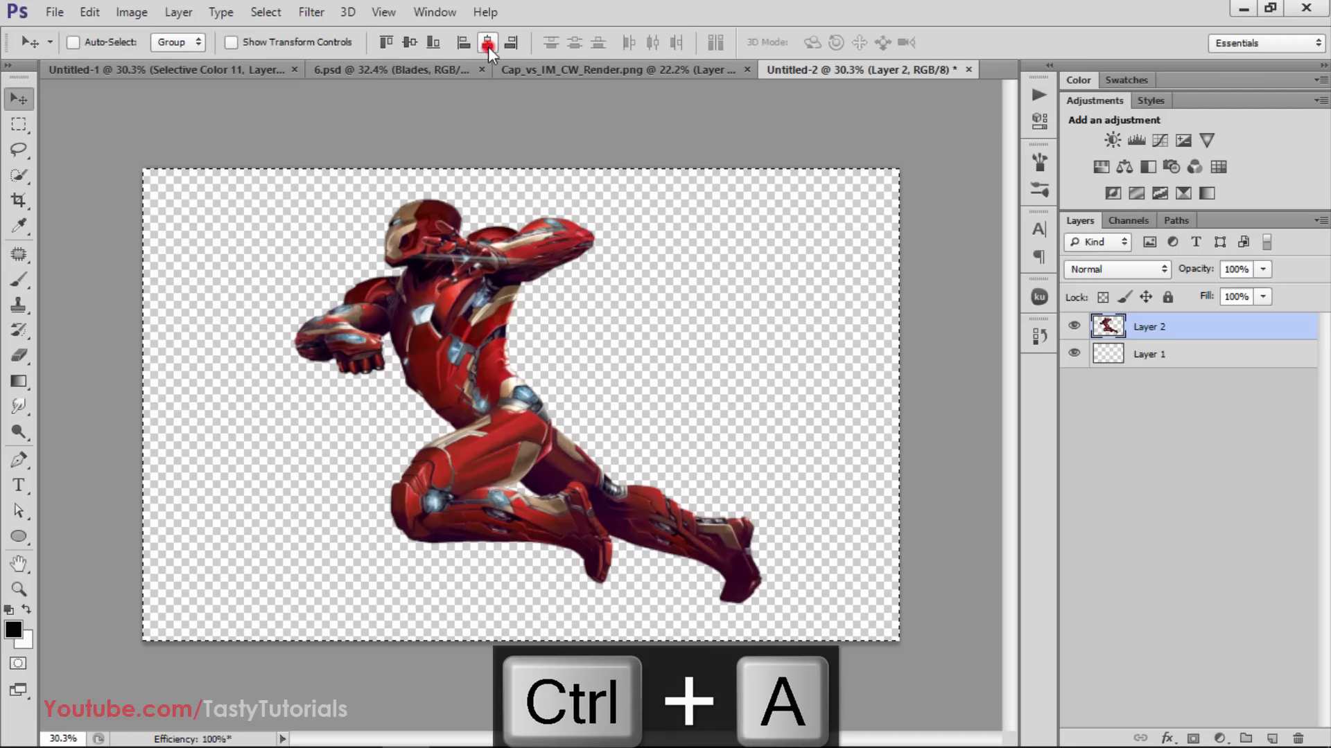
click(488, 43)
click(414, 45)
key(ctrl+d)
Fill Layer 1 beneath Iron Man with a muted greyish-purple foreground colour
click(1139, 345)
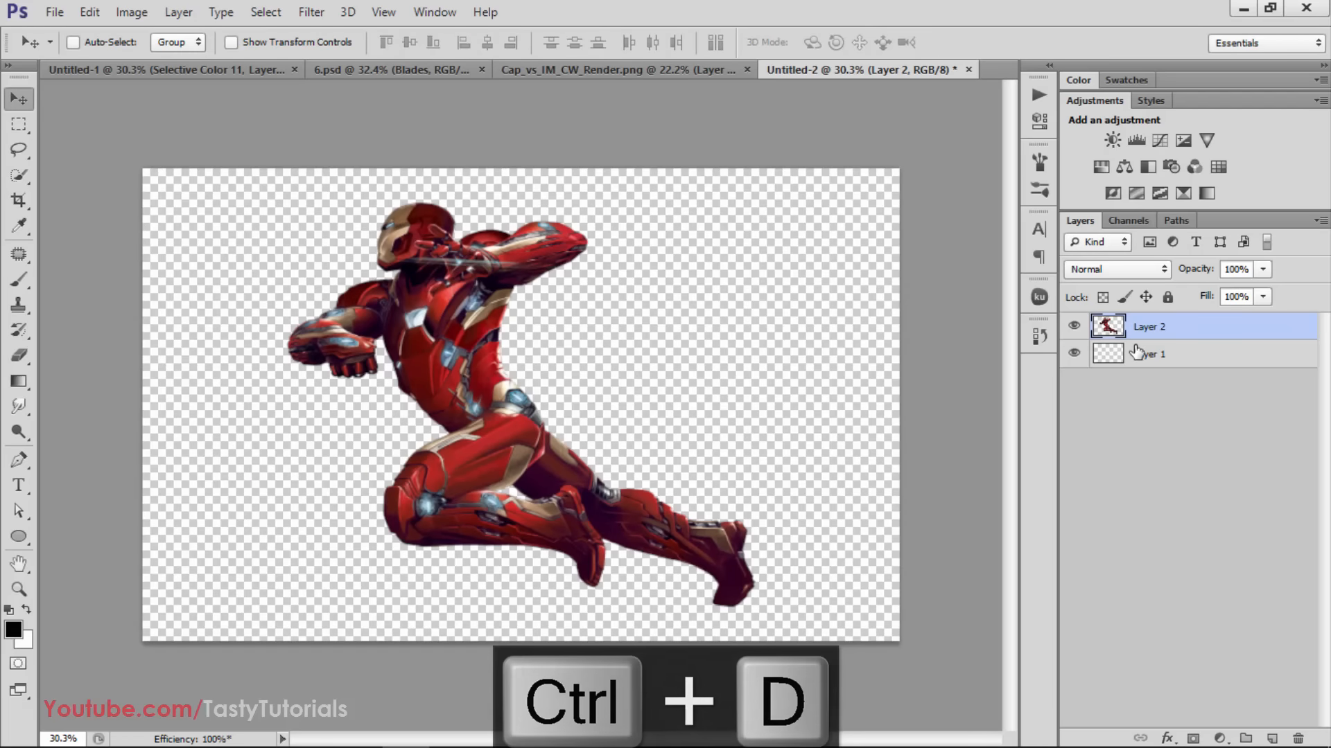
click(13, 629)
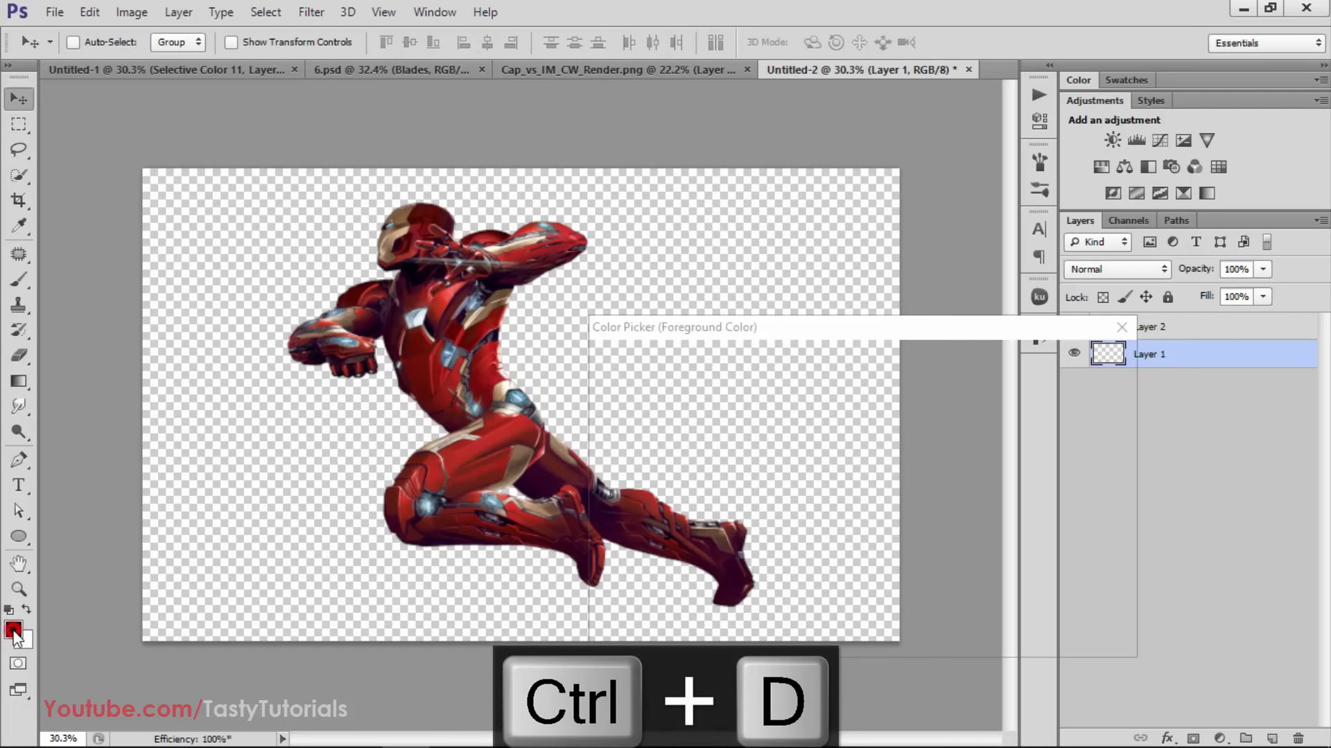
mouse_move(758, 503)
mouse_down()
mouse_move(730, 511)
mouse_move(659, 460)
mouse_move(681, 438)
mouse_up()
click(872, 483)
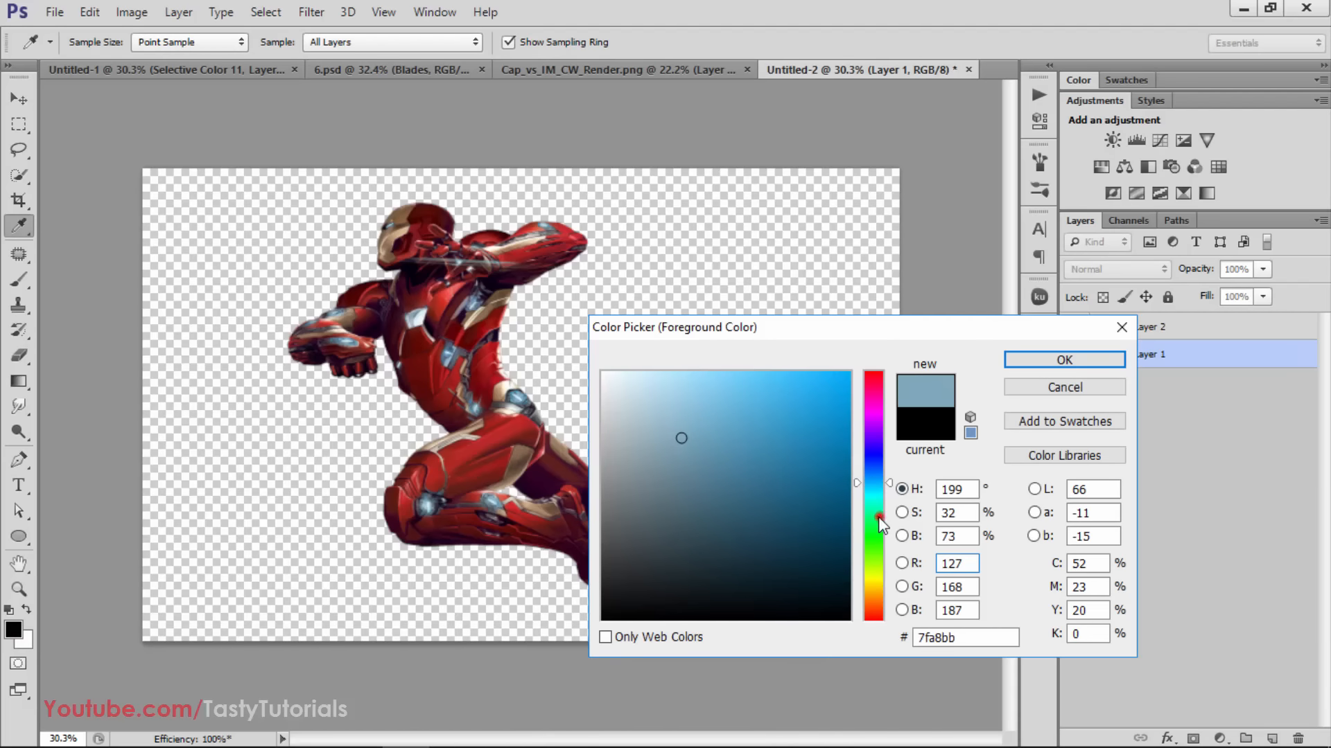
drag(879, 522, 875, 421)
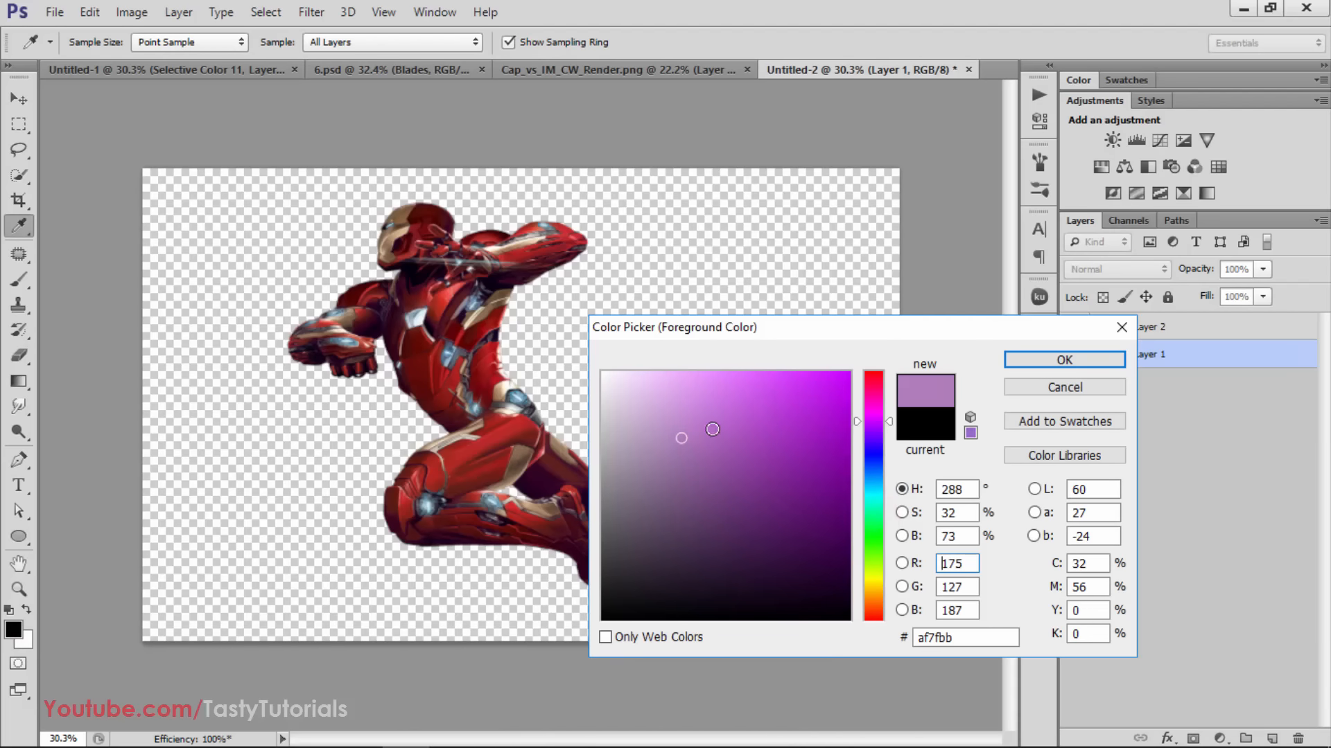
mouse_move(712, 429)
mouse_down()
mouse_move(667, 450)
mouse_move(635, 442)
mouse_up()
click(1064, 360)
key(v)
key(alt+BackSpace)
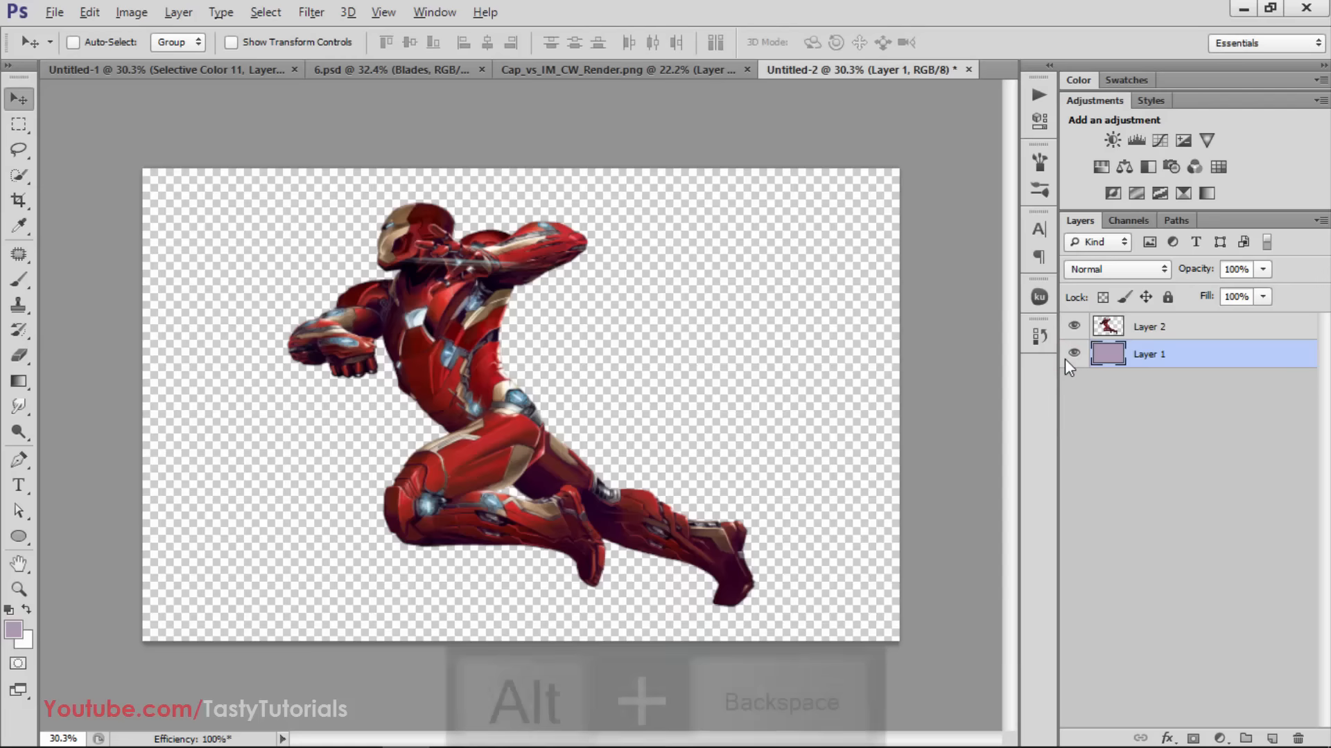
scroll(462, 530, up, 2)
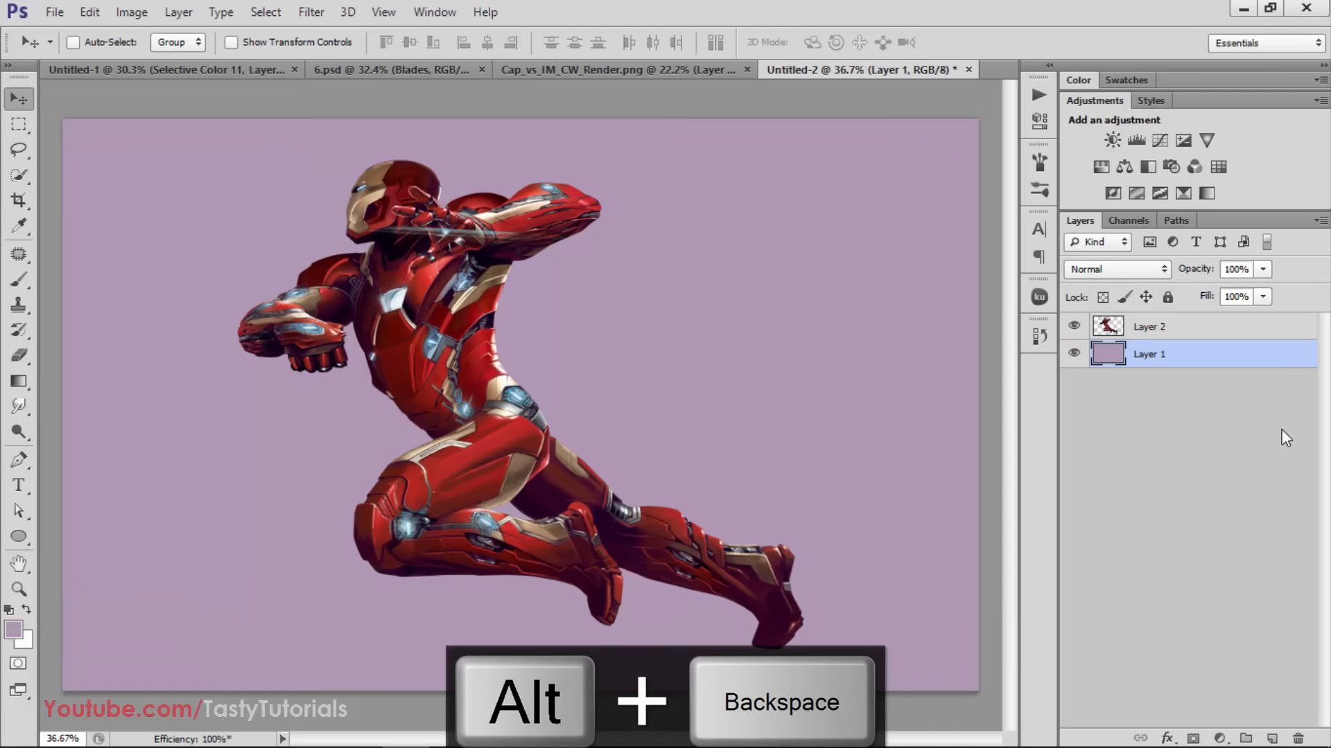
Create a new top layer and fill Iron Man's silhouette on it with pure blue (R 0, G 0, B 255), then deselect
click(1271, 739)
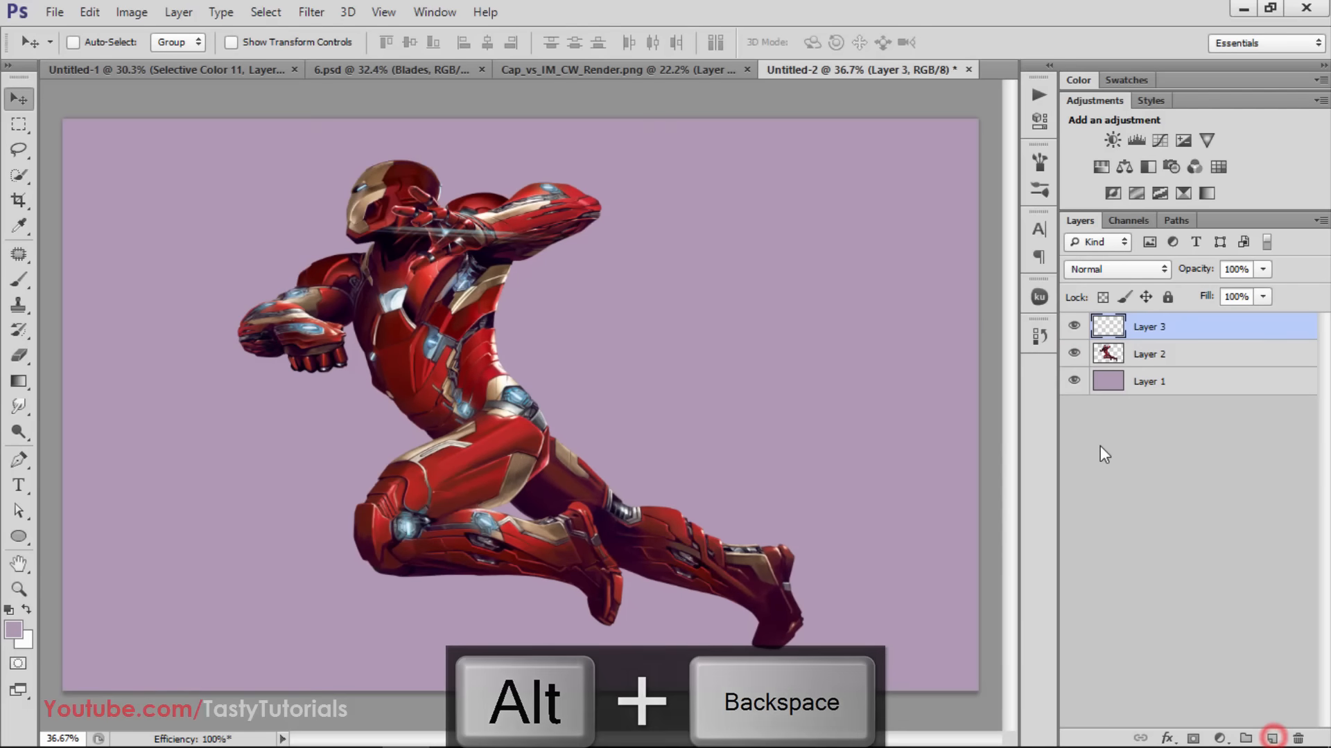
ctrl+click(1107, 354)
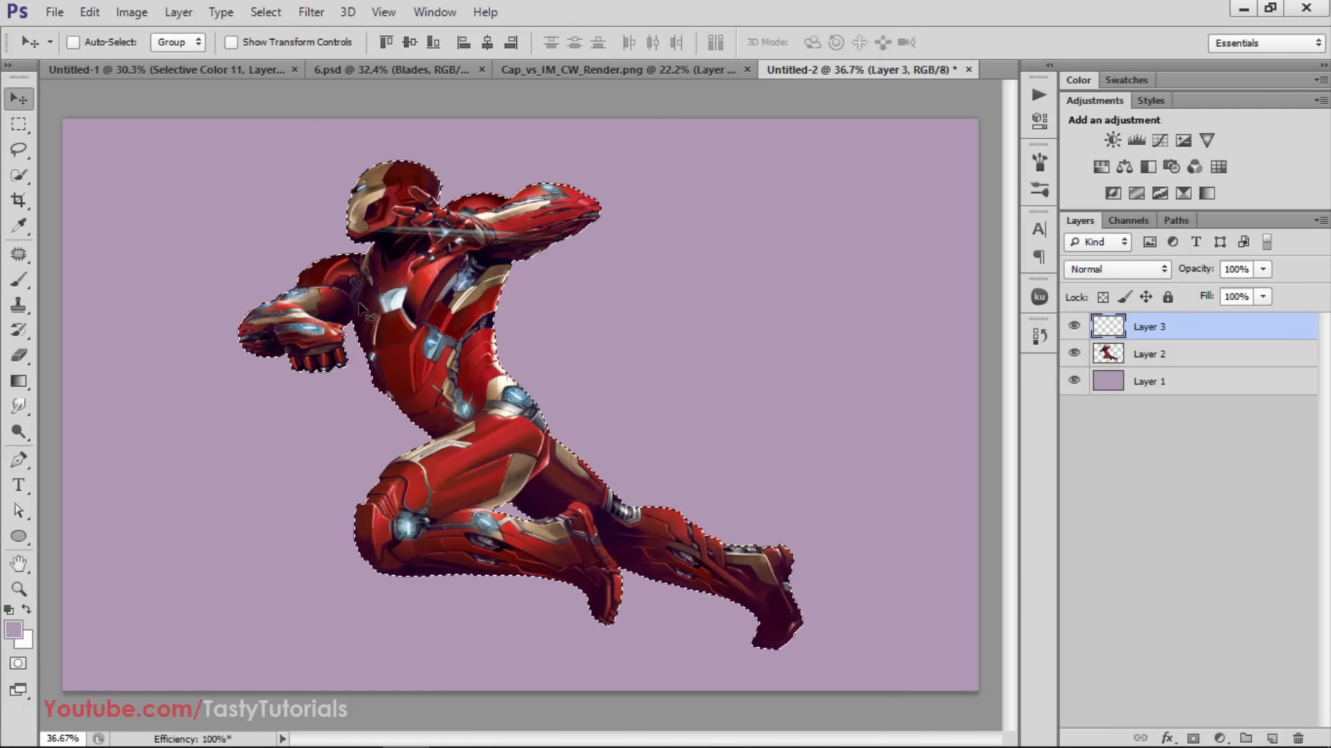
key(d)
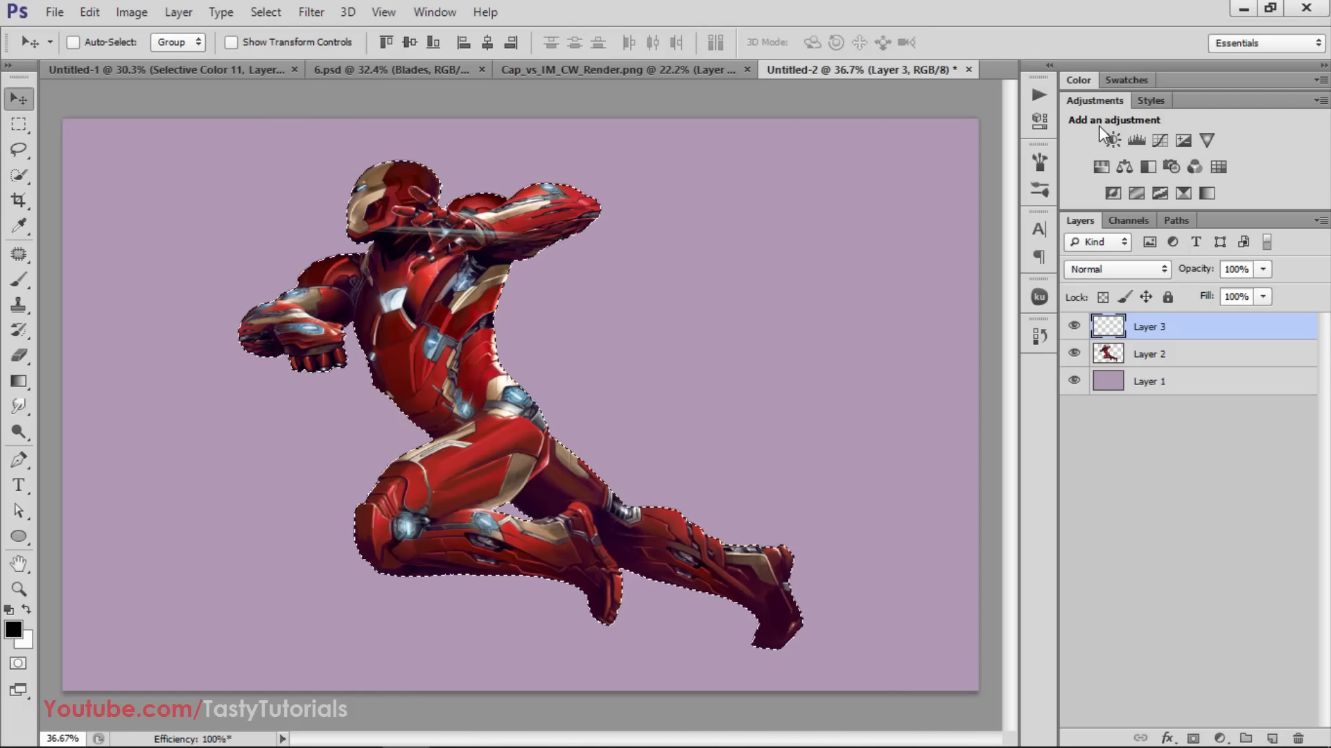
click(1071, 79)
drag(1121, 130, 1220, 173)
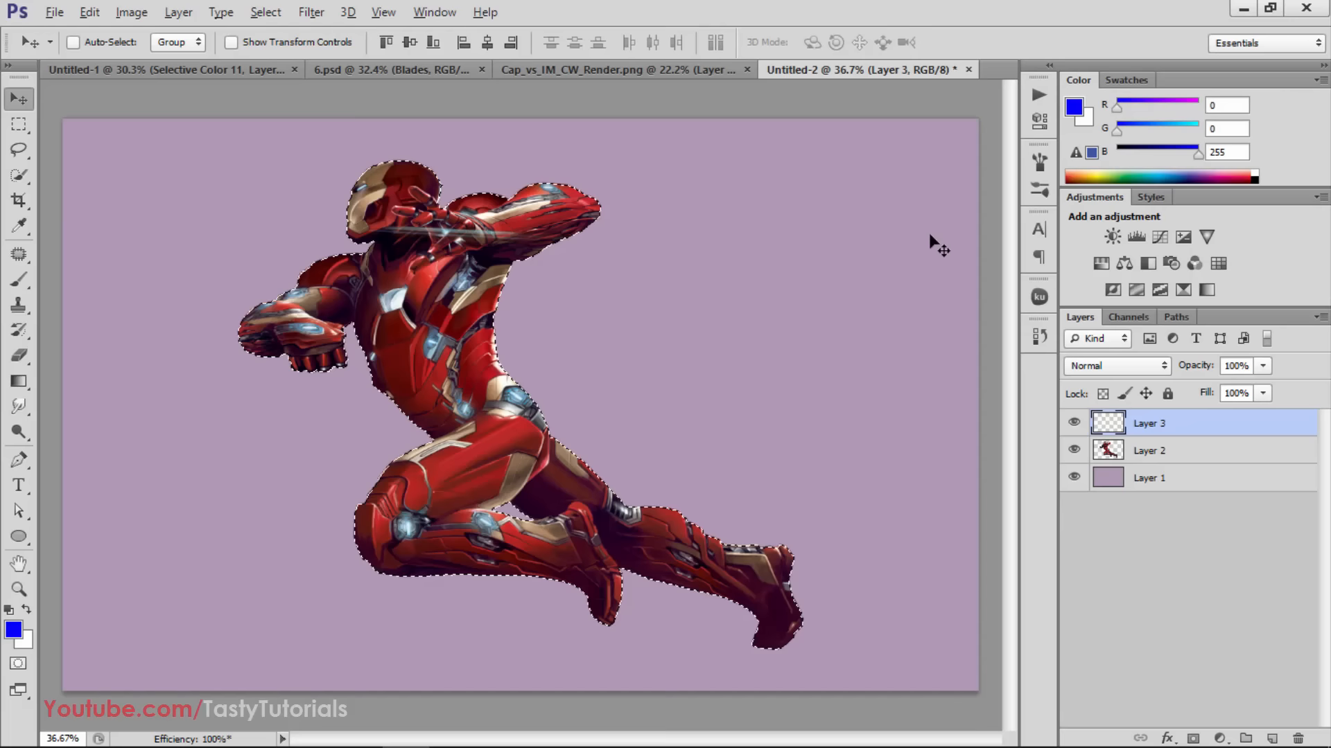
key(alt+BackSpace)
key(ctrl+d)
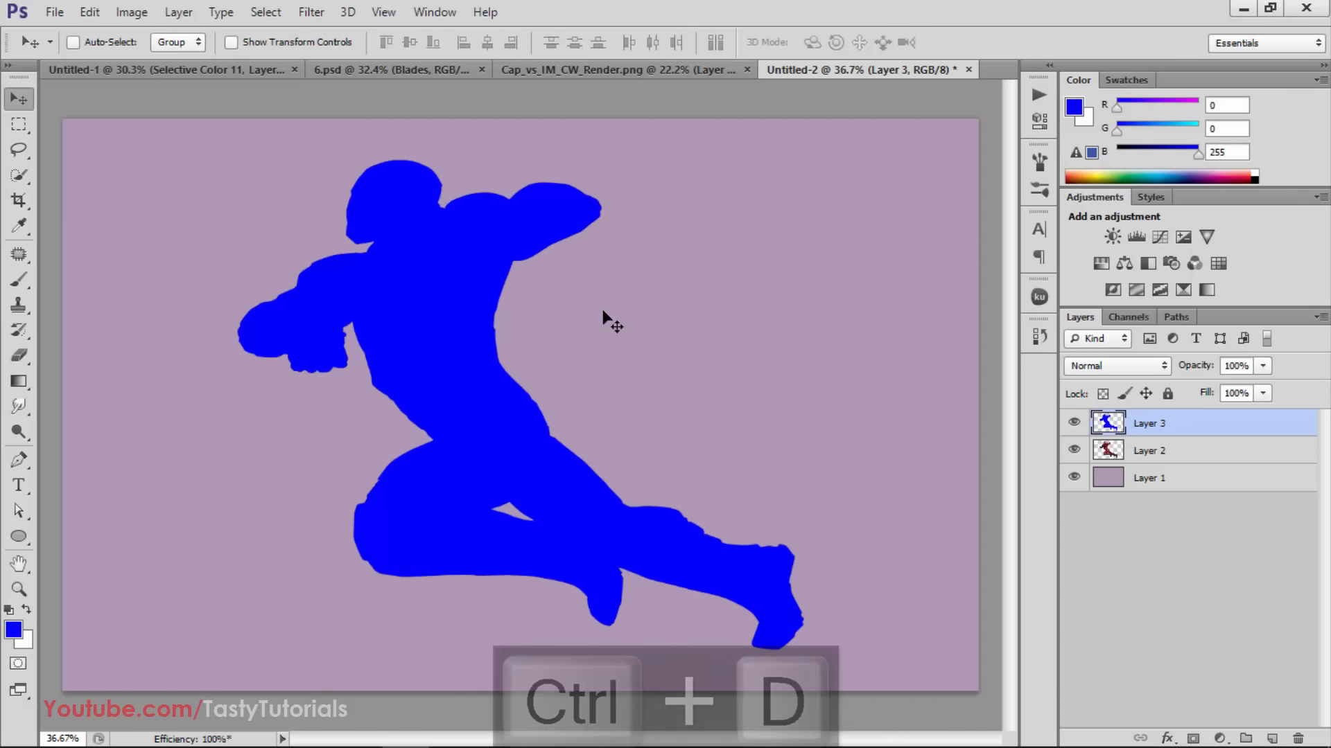
Merge Layer 2 with Layer 1, hide the blue silhouette layer and convert the merged layer into the Background
click(1162, 479)
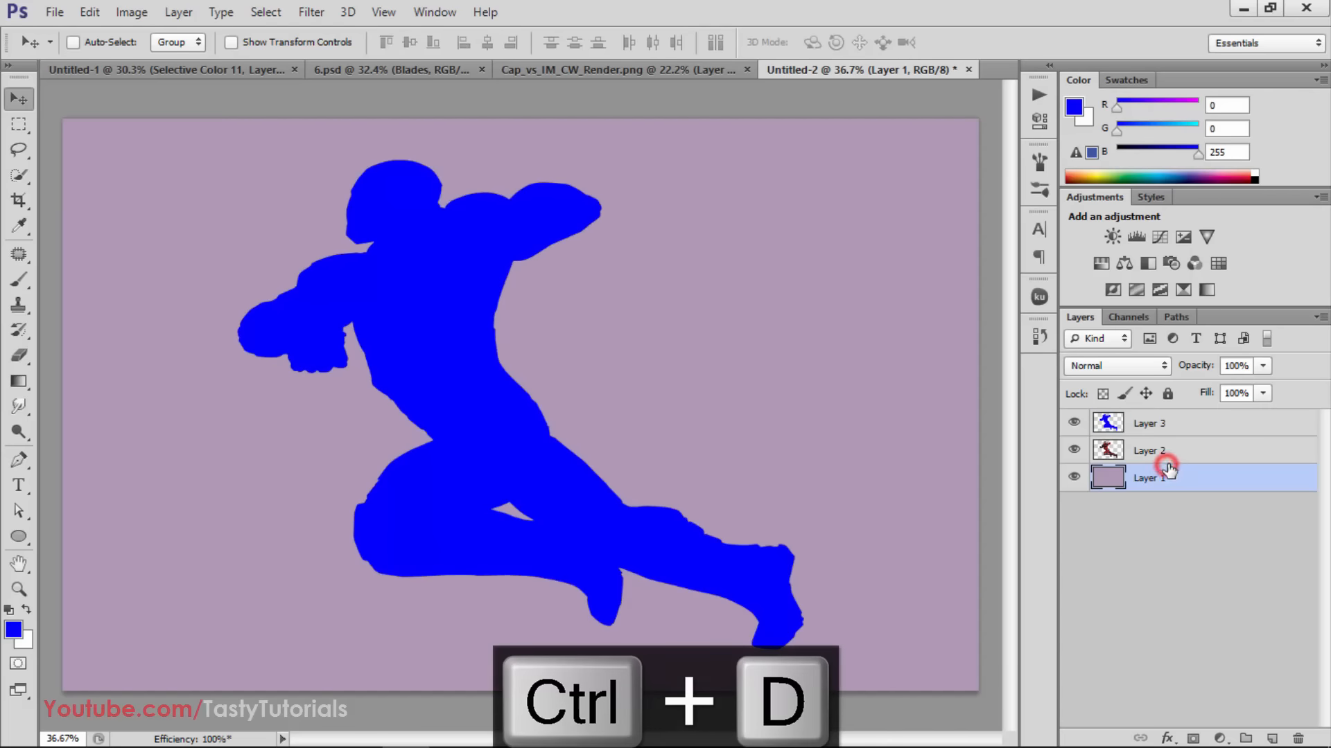
click(1165, 450)
shift+click(1173, 478)
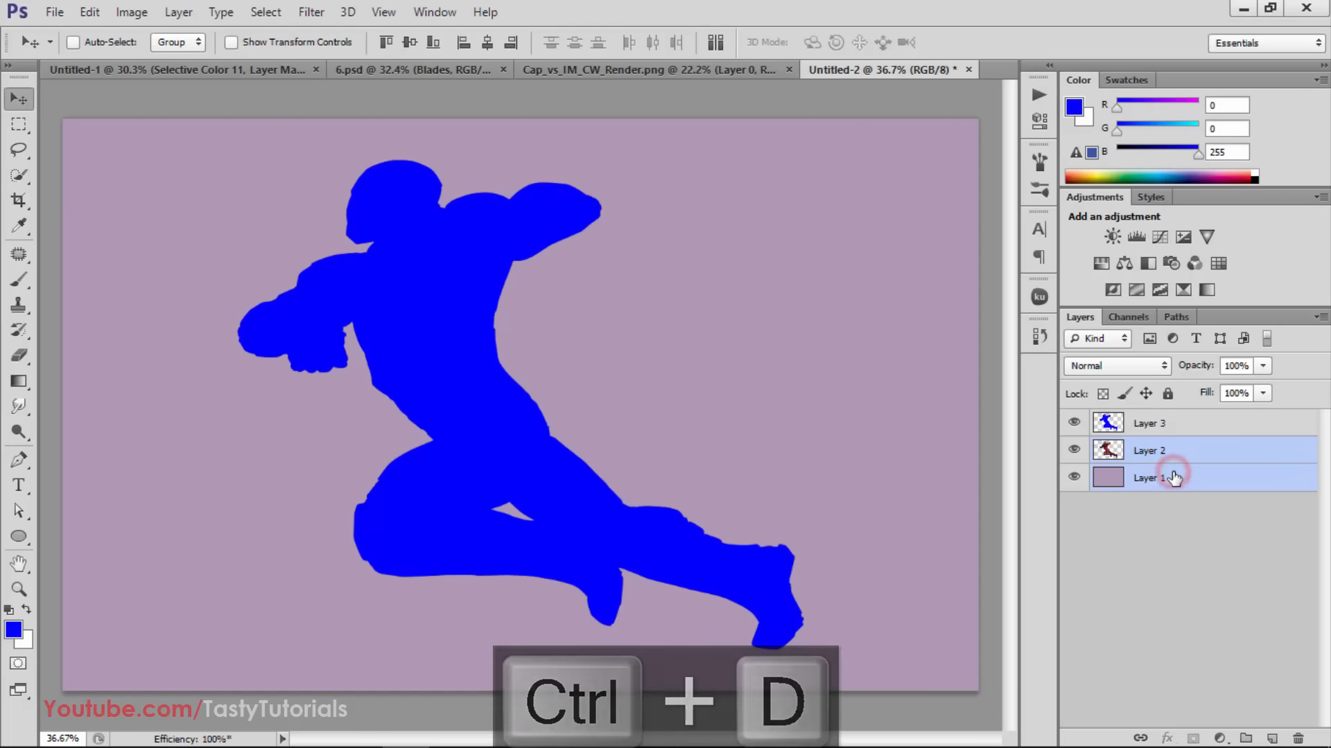
key(ctrl+e)
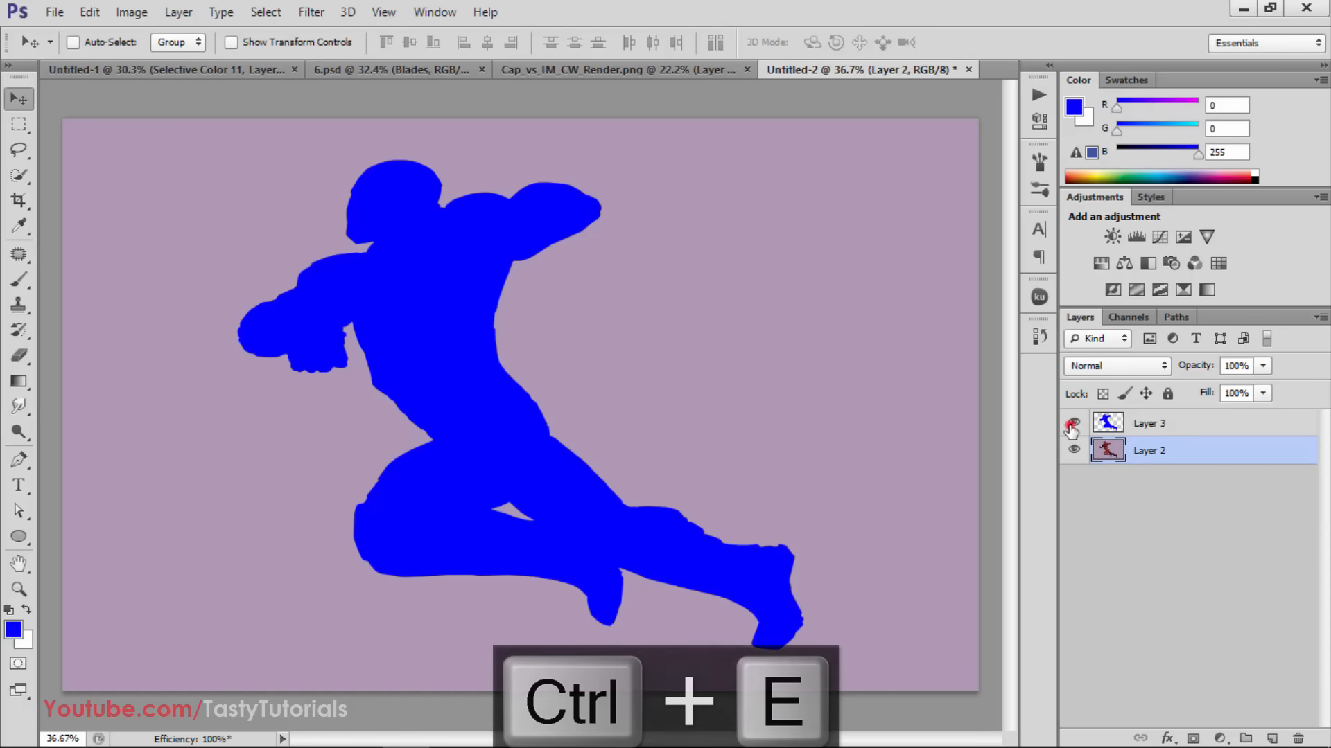
click(1073, 423)
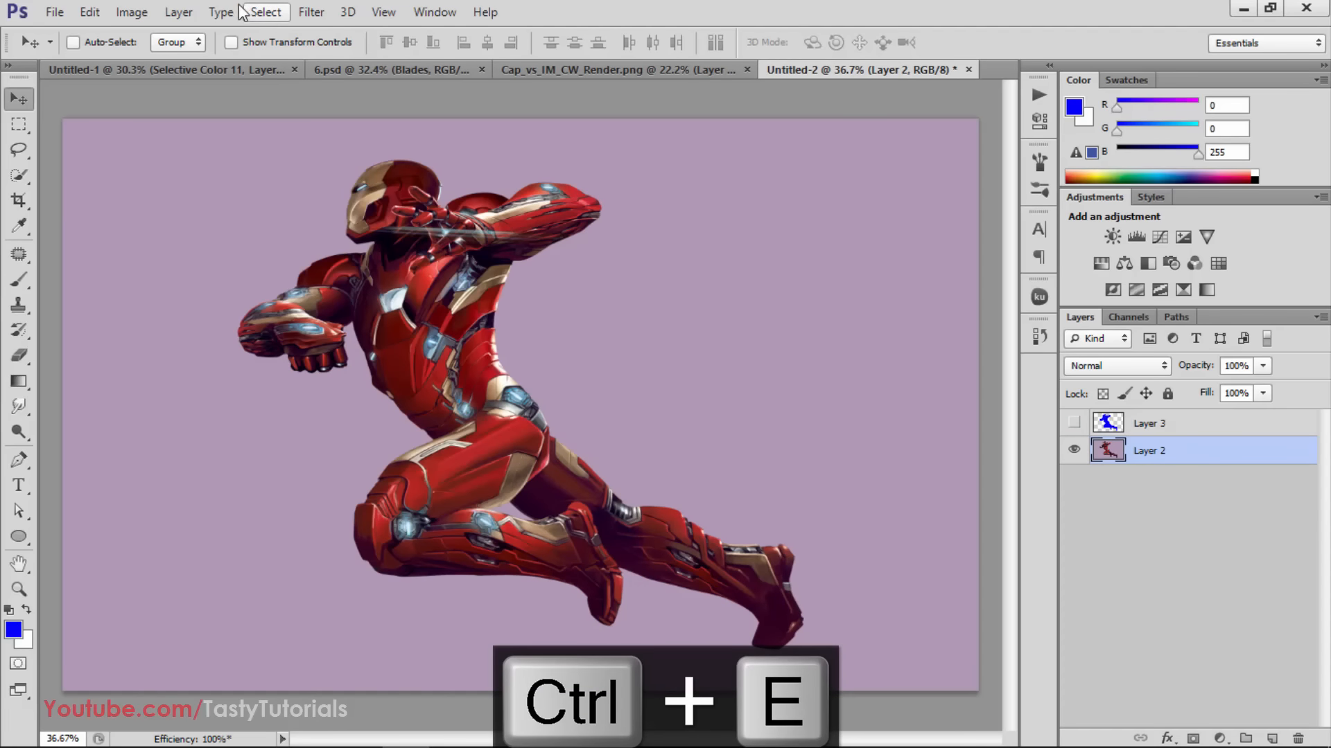
click(178, 12)
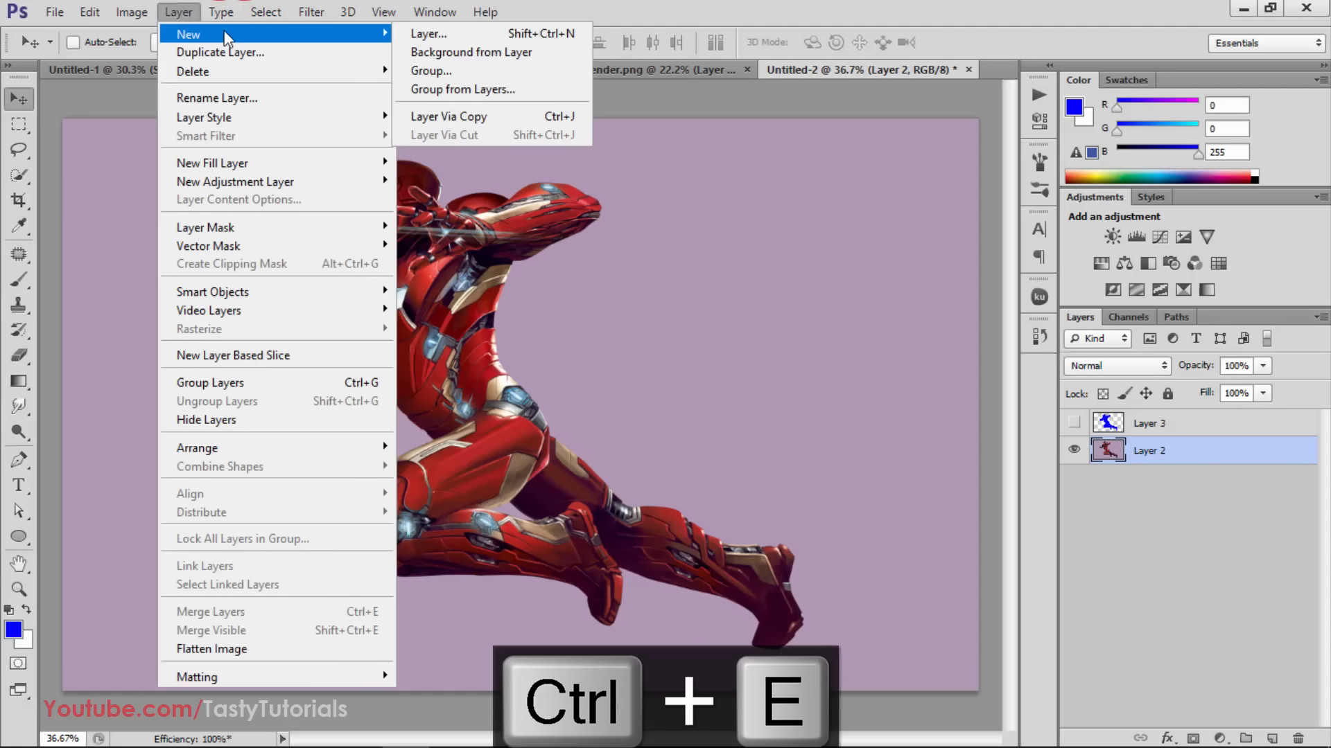
click(421, 49)
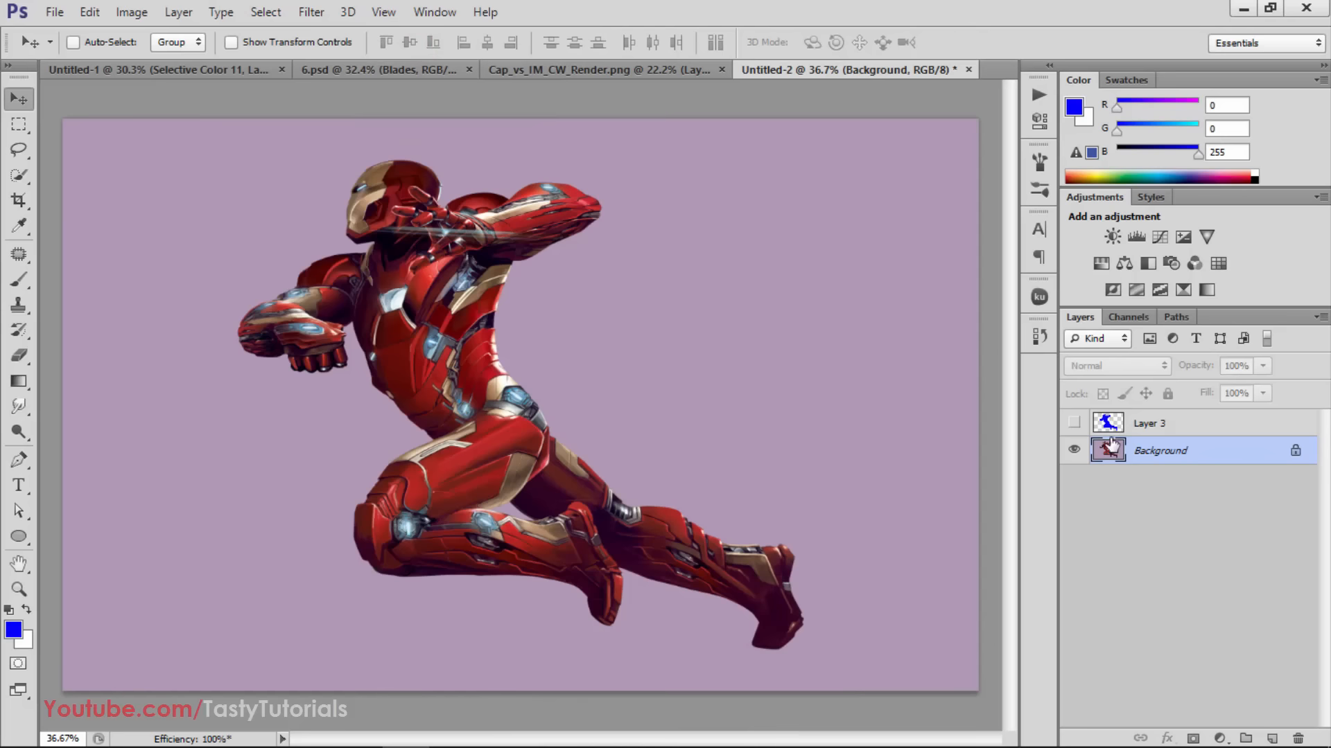
Show the blue silhouette layer again and rename it "brush"
click(1074, 423)
double_click(1149, 423)
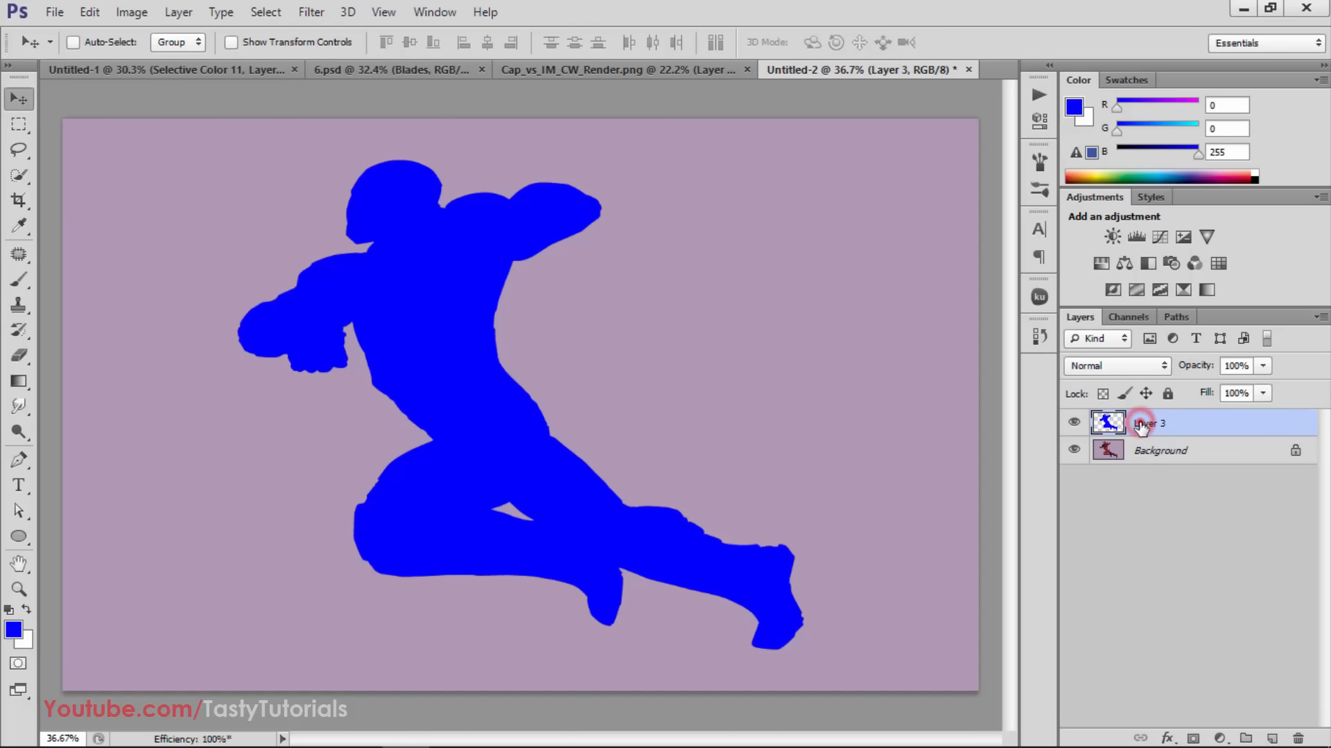
text(brush)
key(Return)
Choose the \ -45º action in the Blades set and check the finished artwork in 6.psd for reference
click(1039, 94)
scroll(842, 166, up, 1)
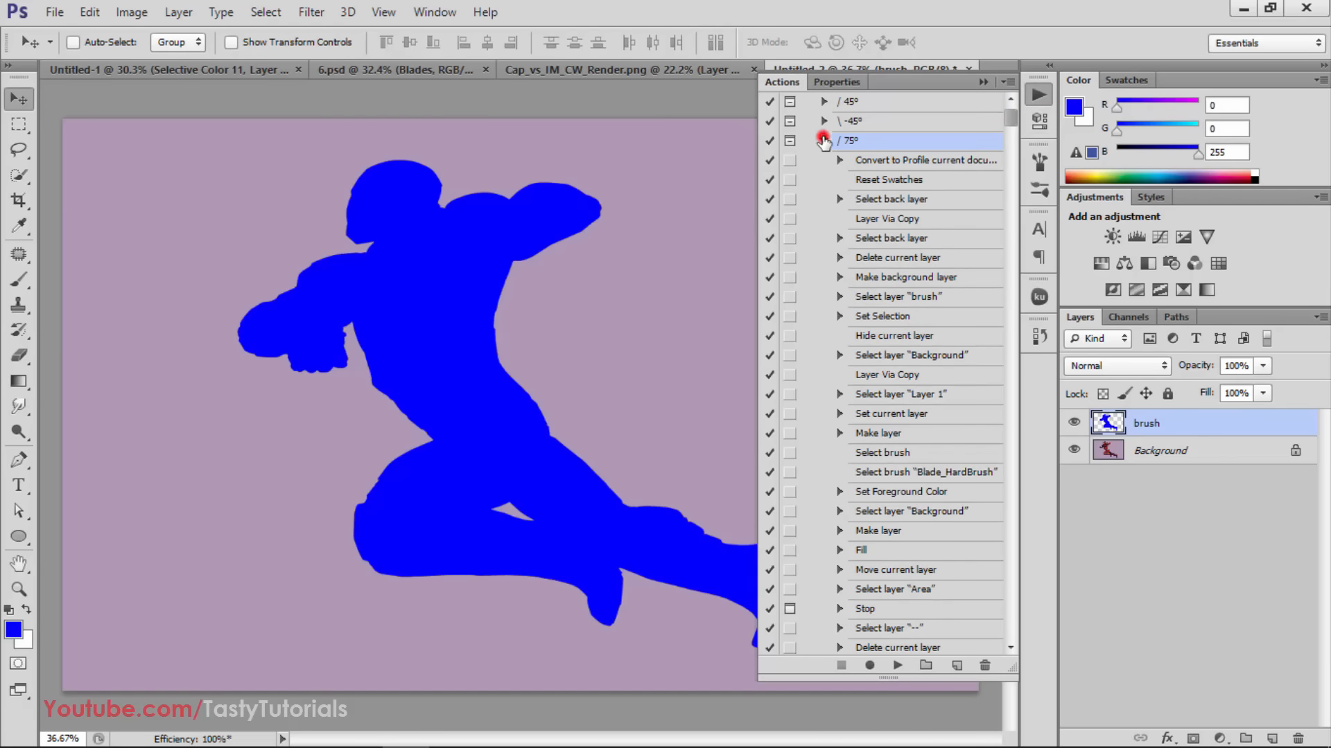
click(823, 141)
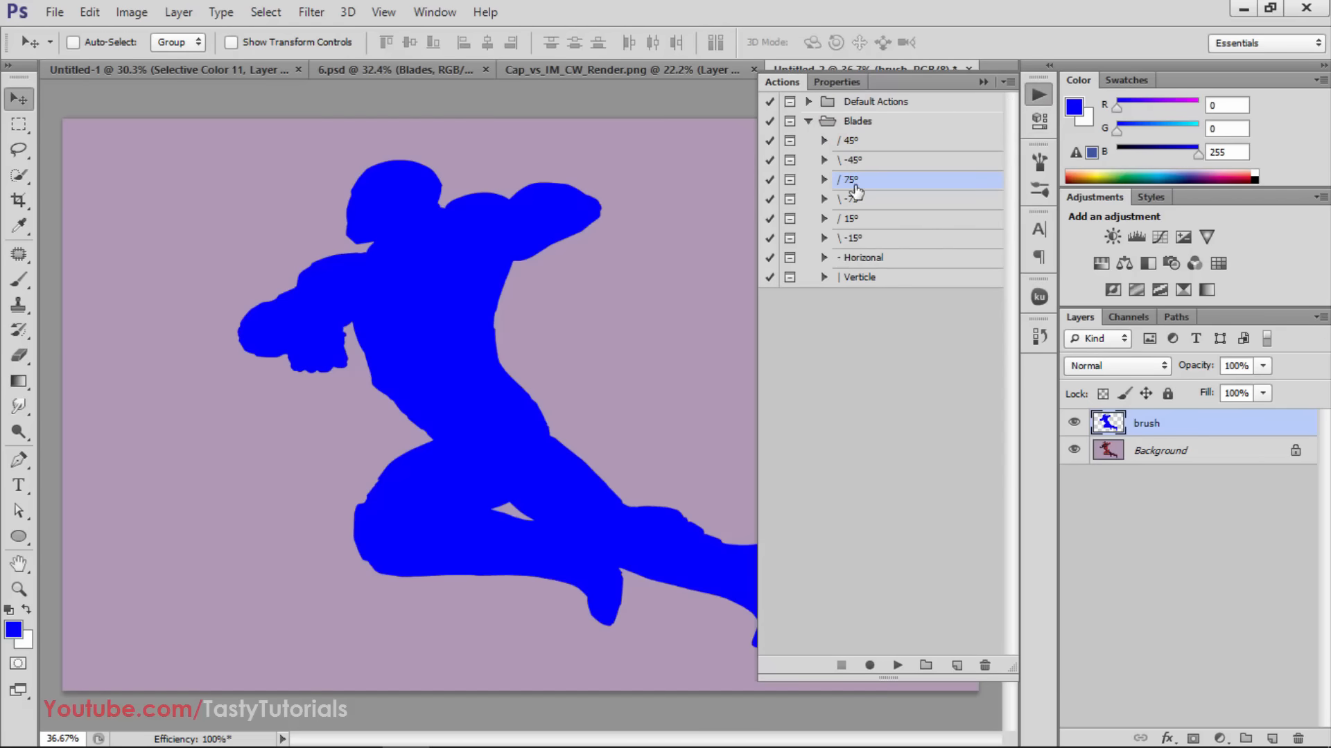
click(879, 162)
click(823, 160)
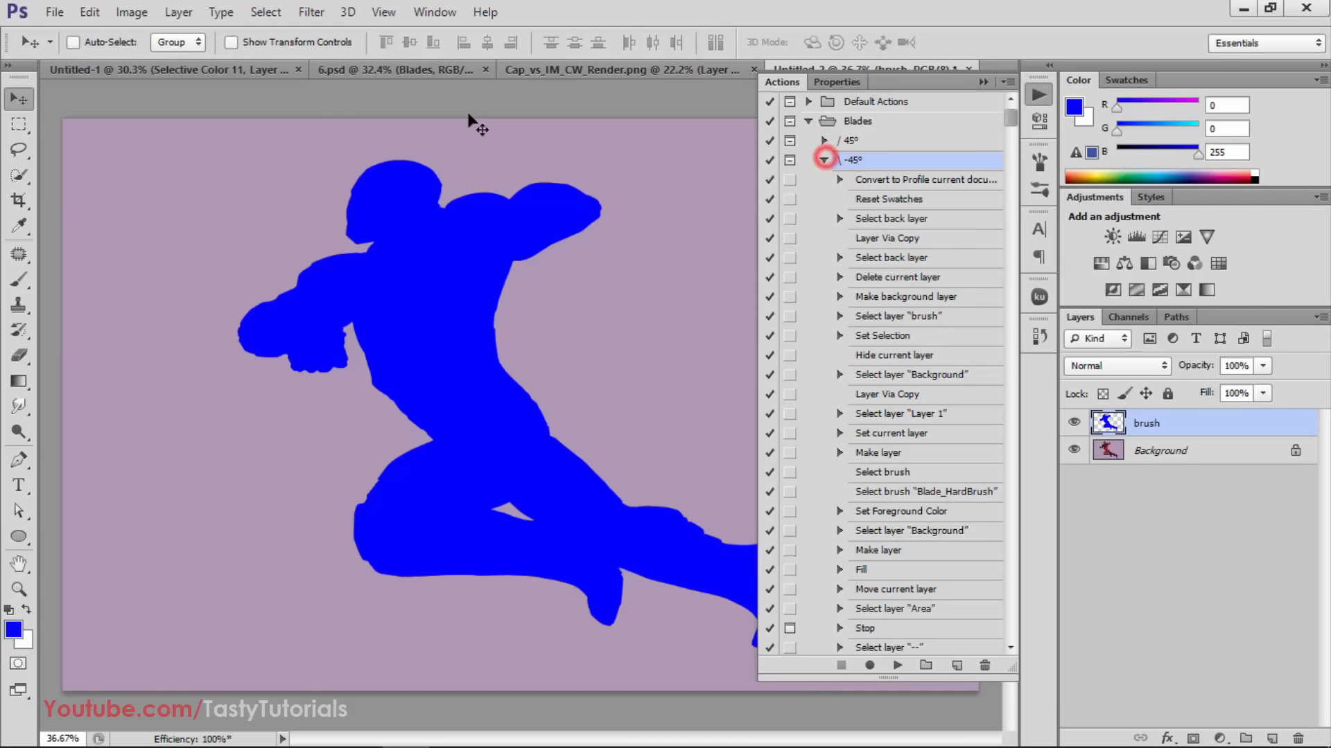
click(375, 72)
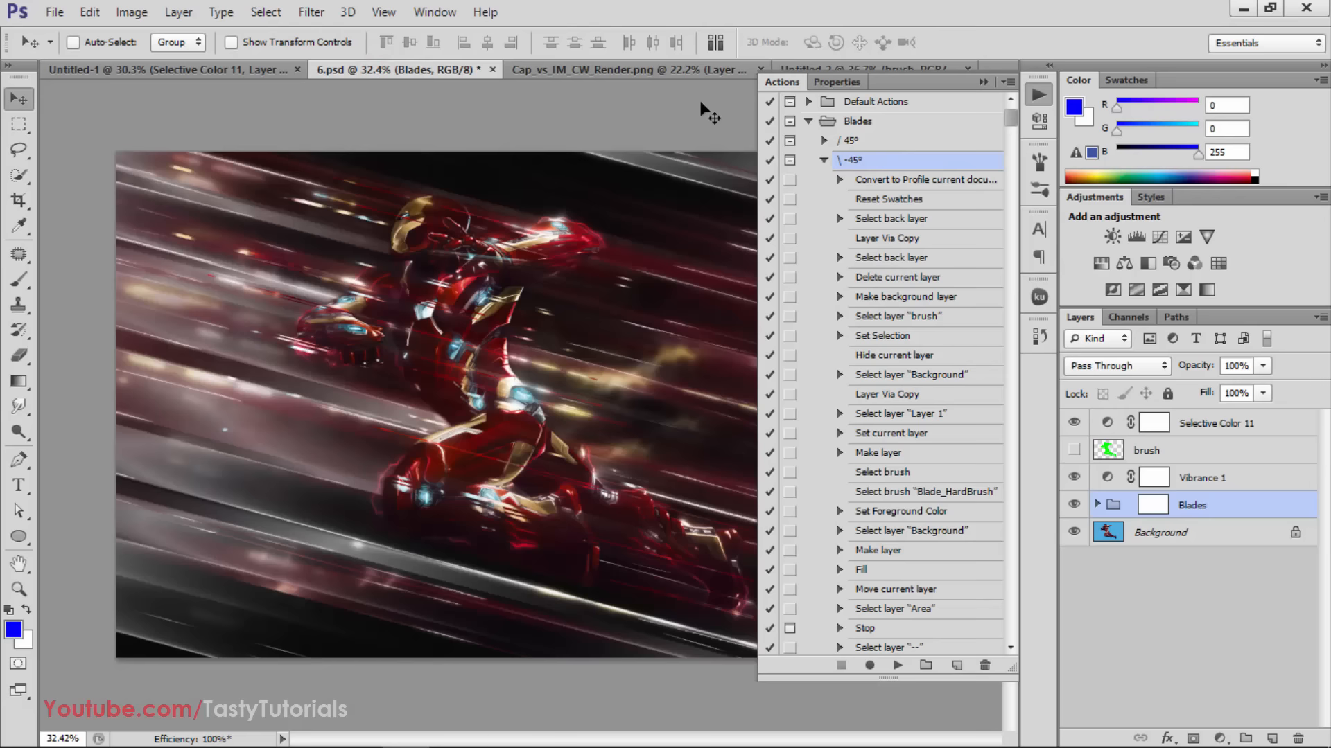
click(783, 68)
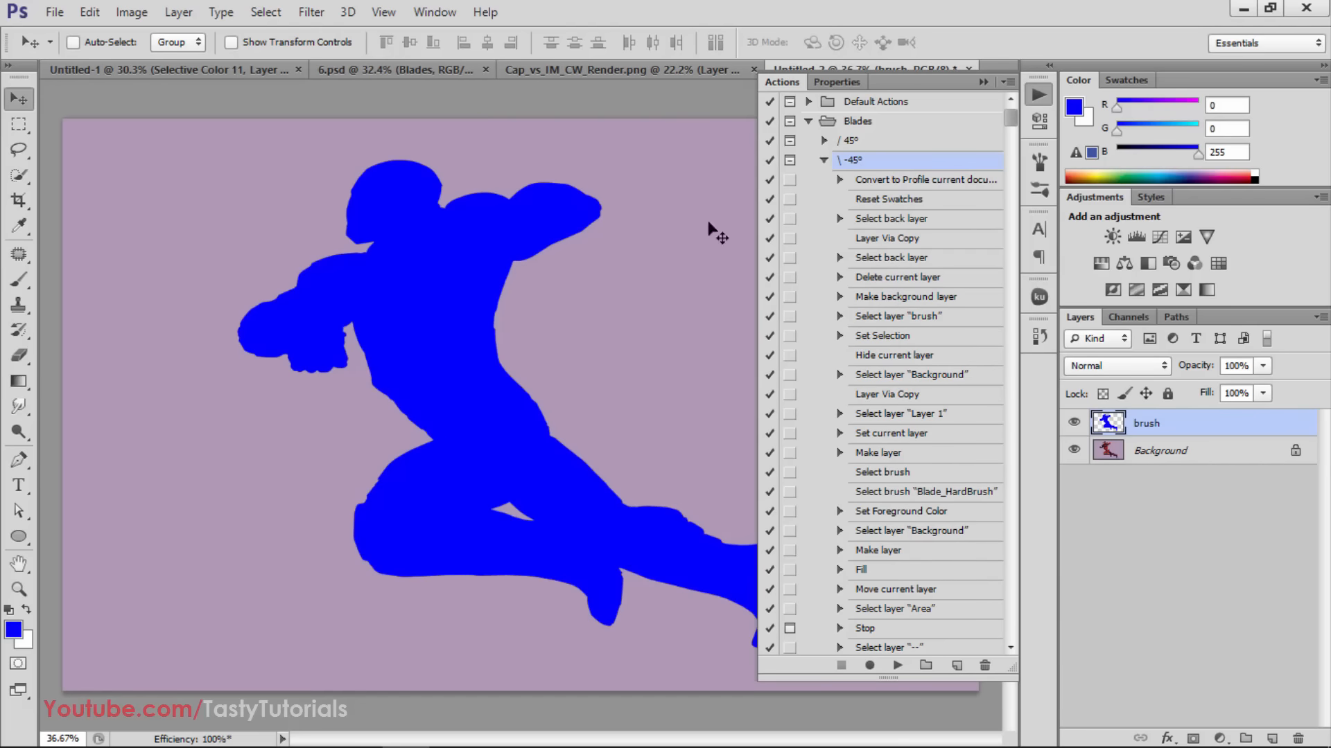
Purge all undo, history and clipboard data, and run the \ -45º Blades action on the Iron Man document
click(89, 12)
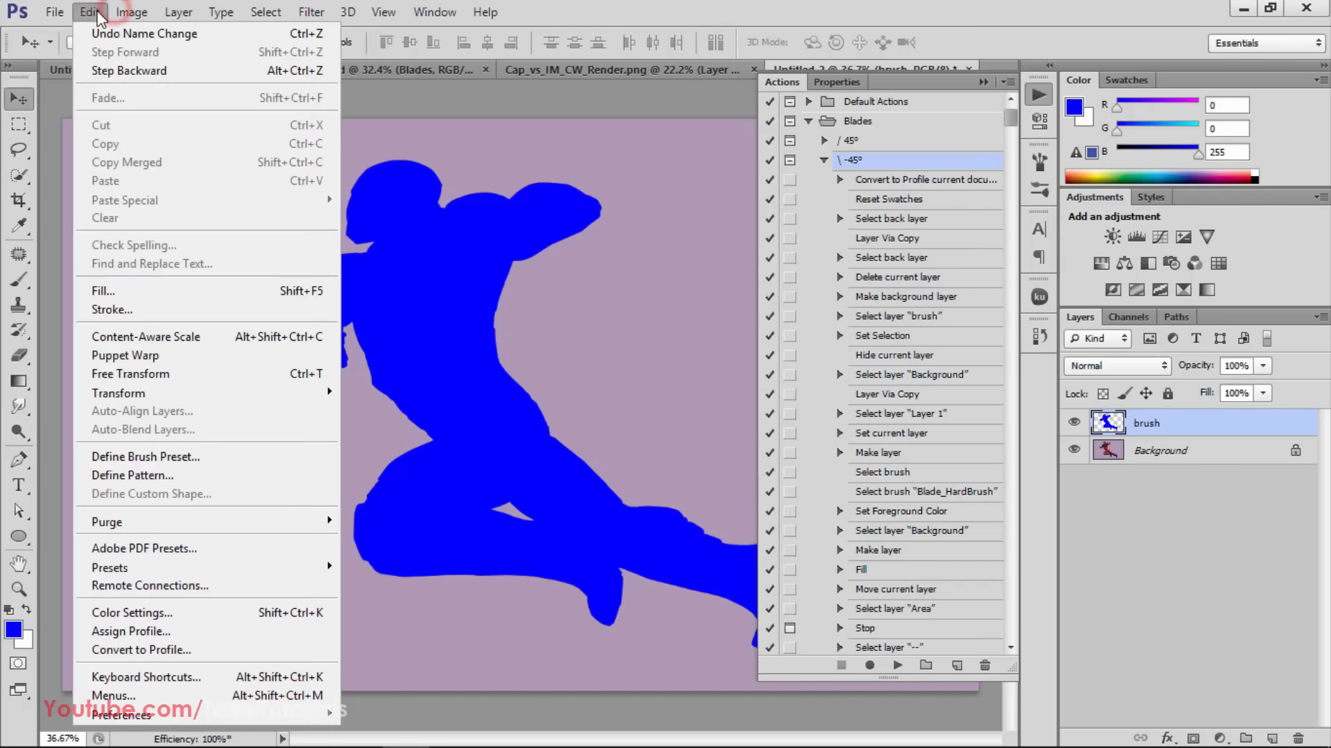
mouse_move(277, 522)
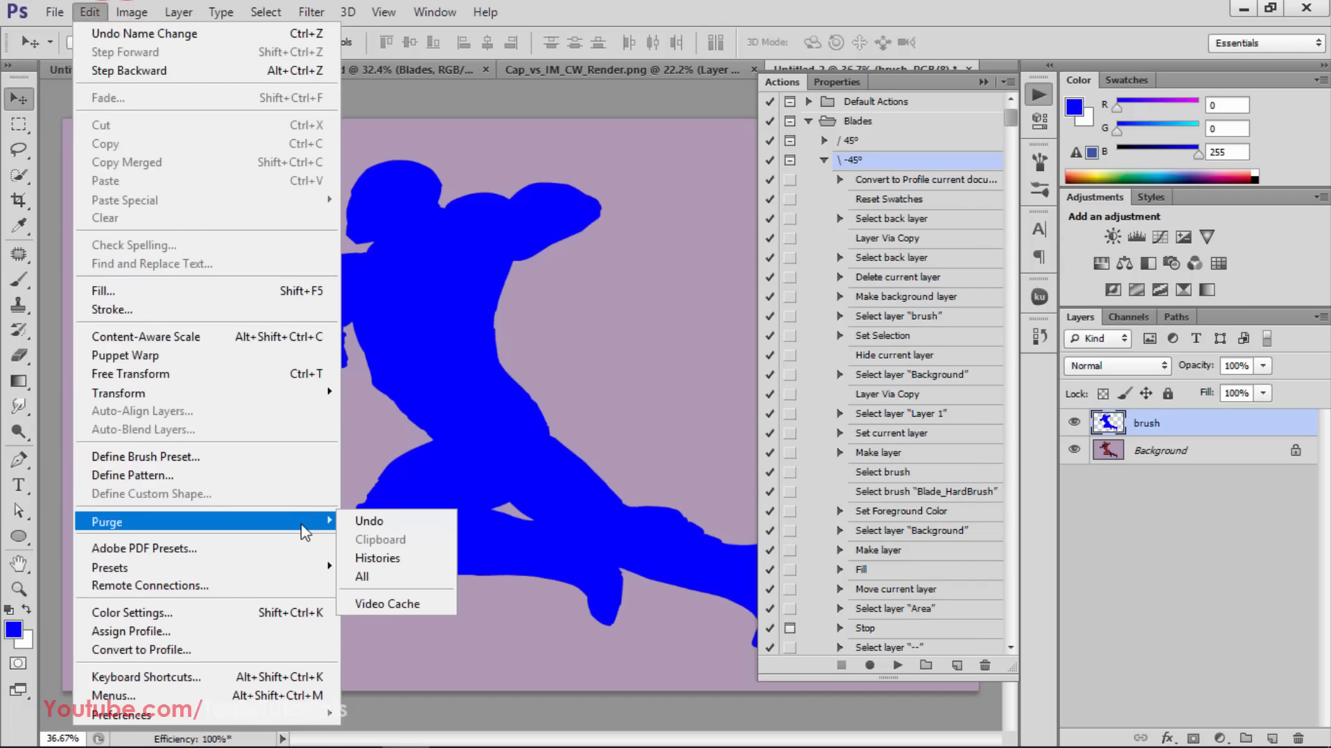
click(384, 574)
click(199, 214)
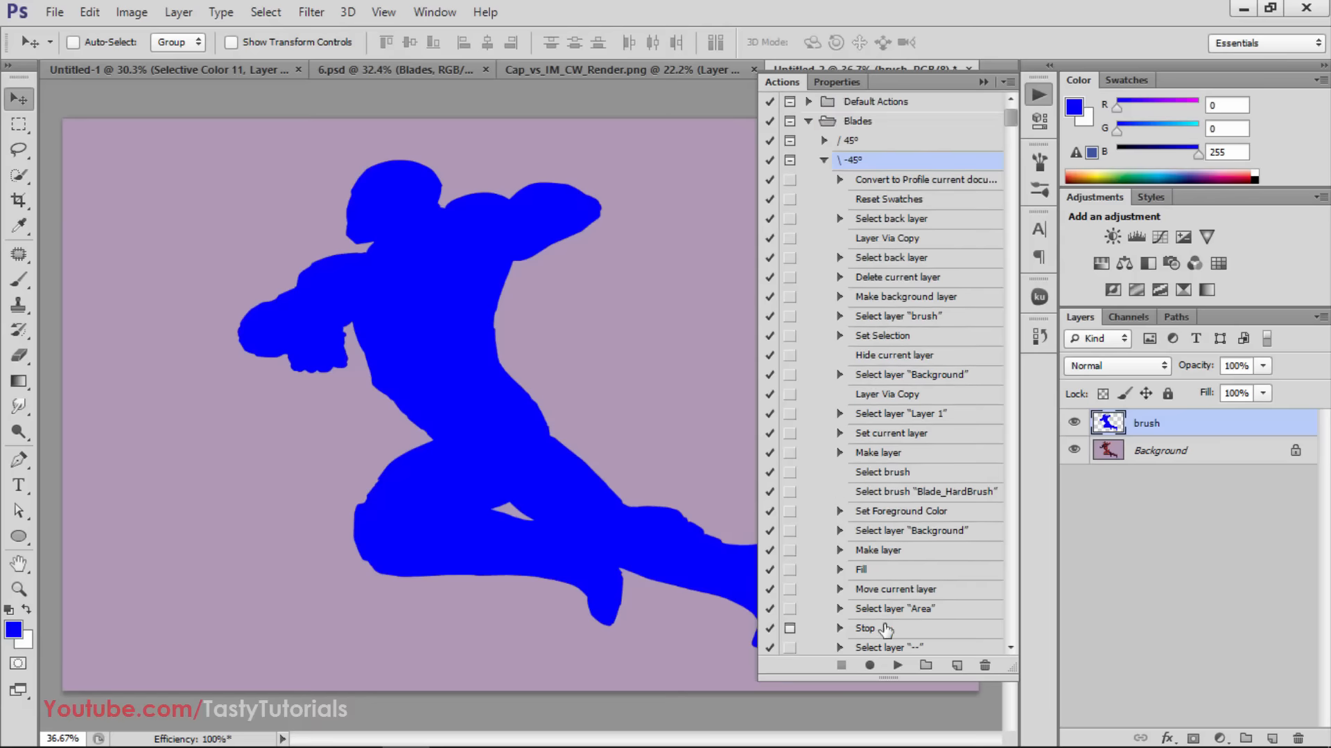
click(896, 667)
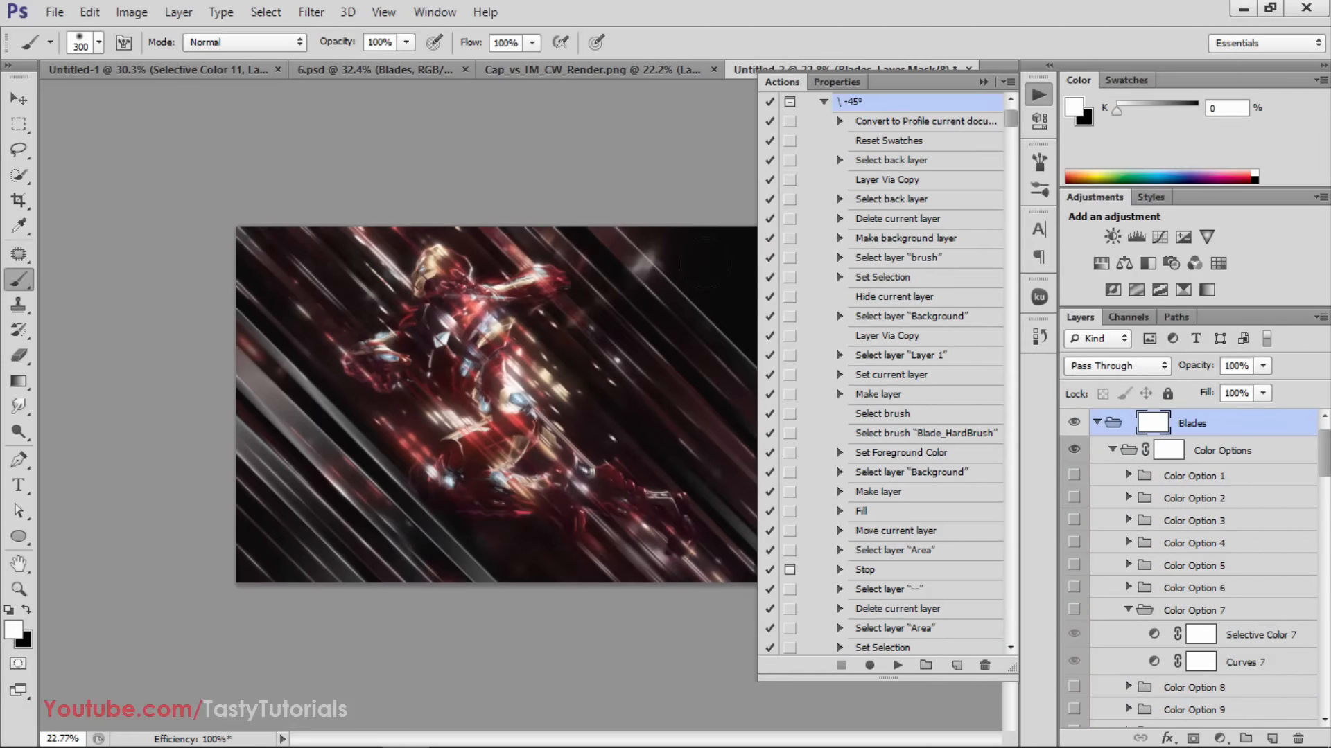
Collapse the actions list and examine the generated blade streaks around Iron Man at different magnifications
click(982, 83)
key(v)
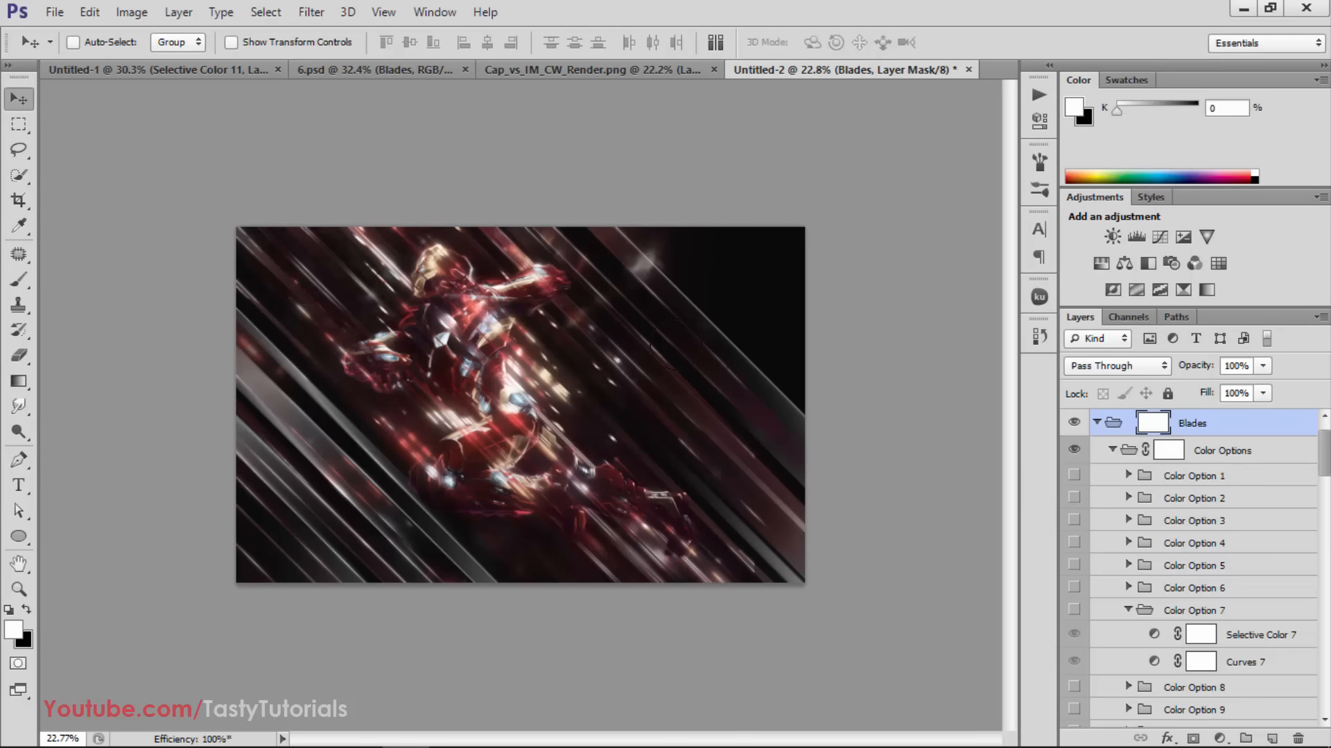
key(ctrl+plus)
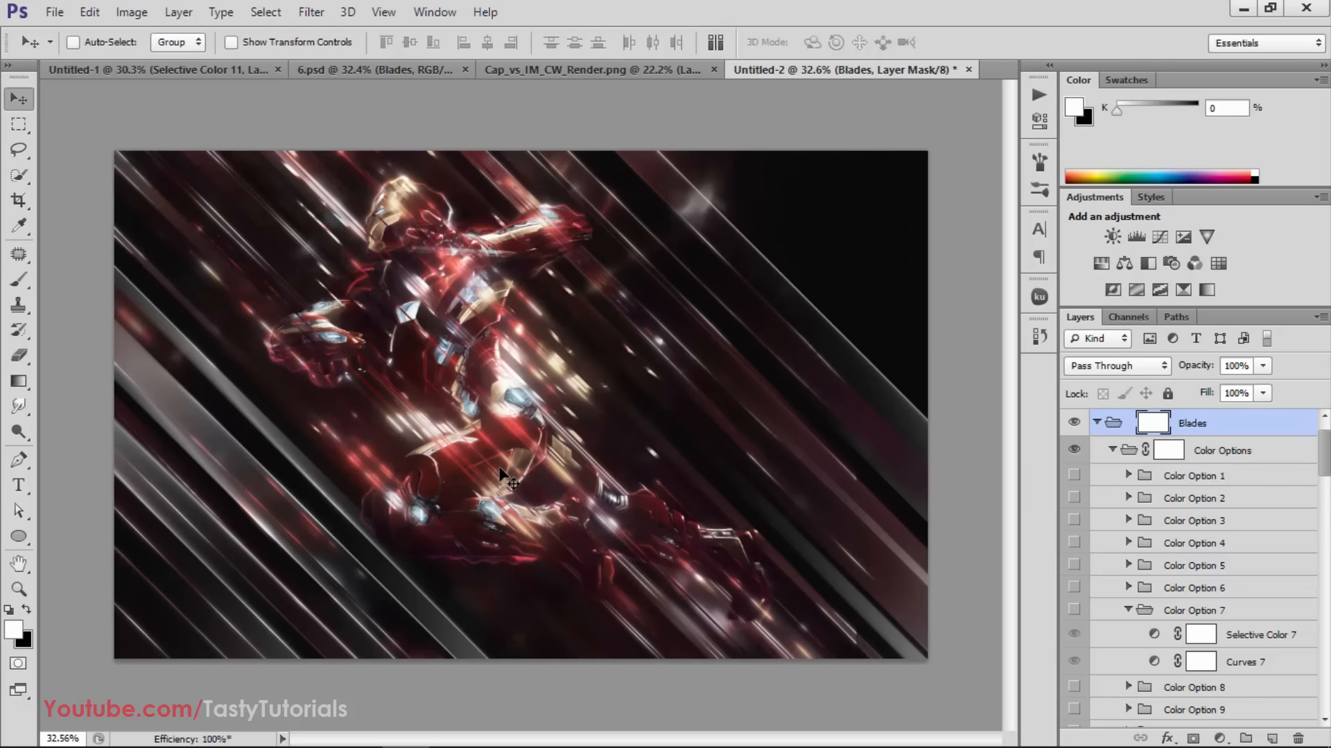
scroll(500, 469, down, 1)
scroll(471, 466, up, 2)
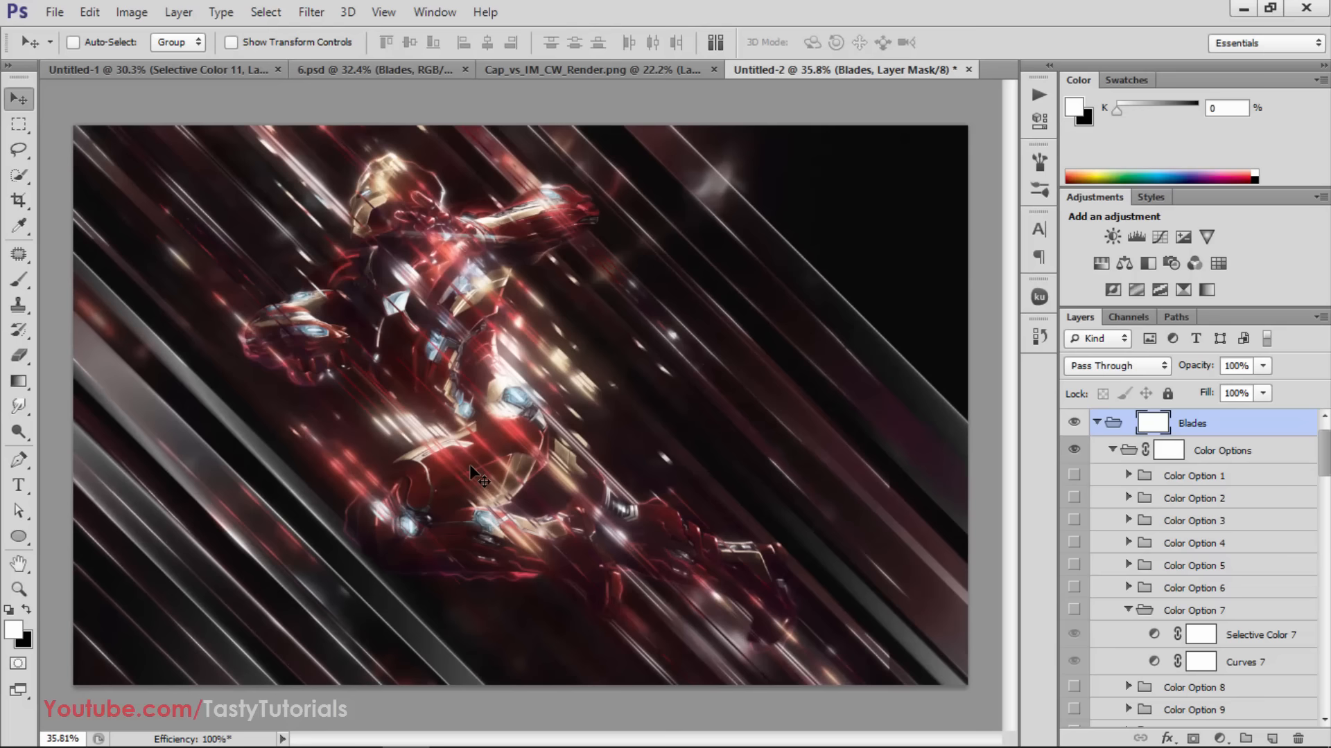
scroll(468, 464, down, 1)
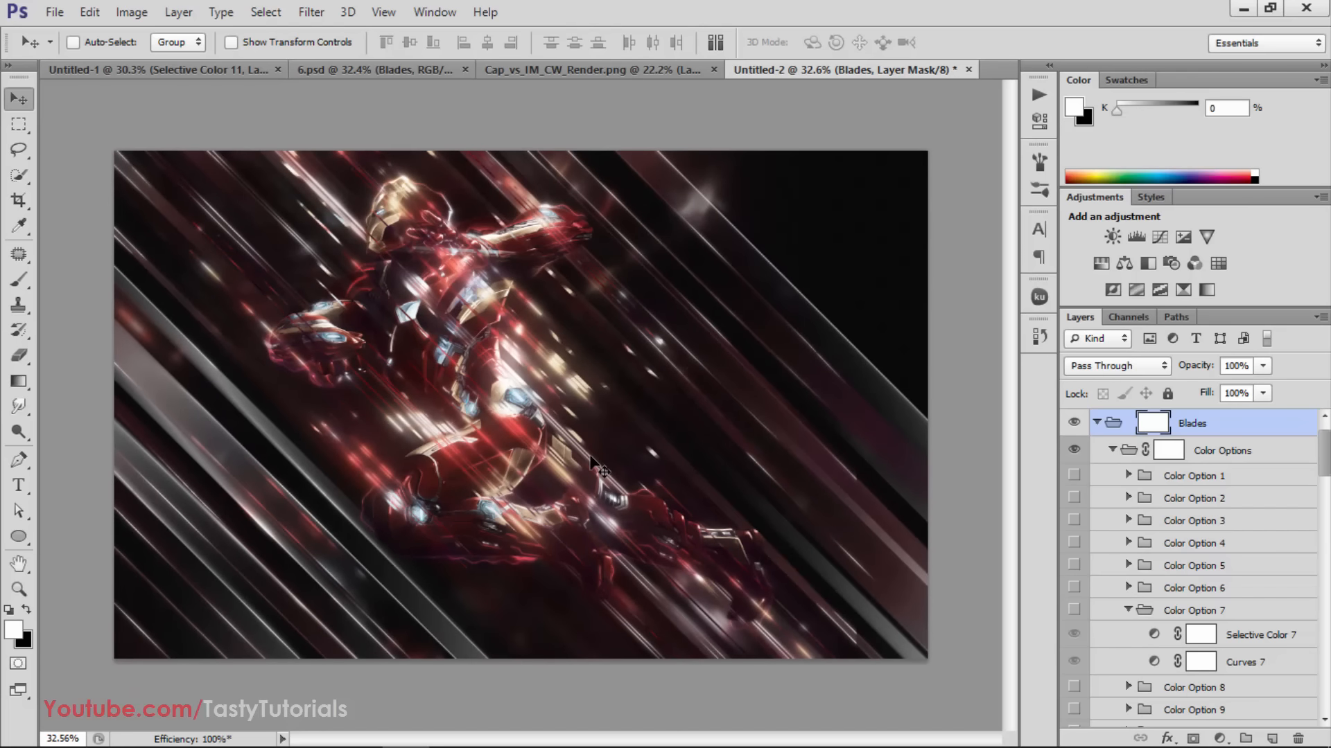
scroll(481, 398, down, 1)
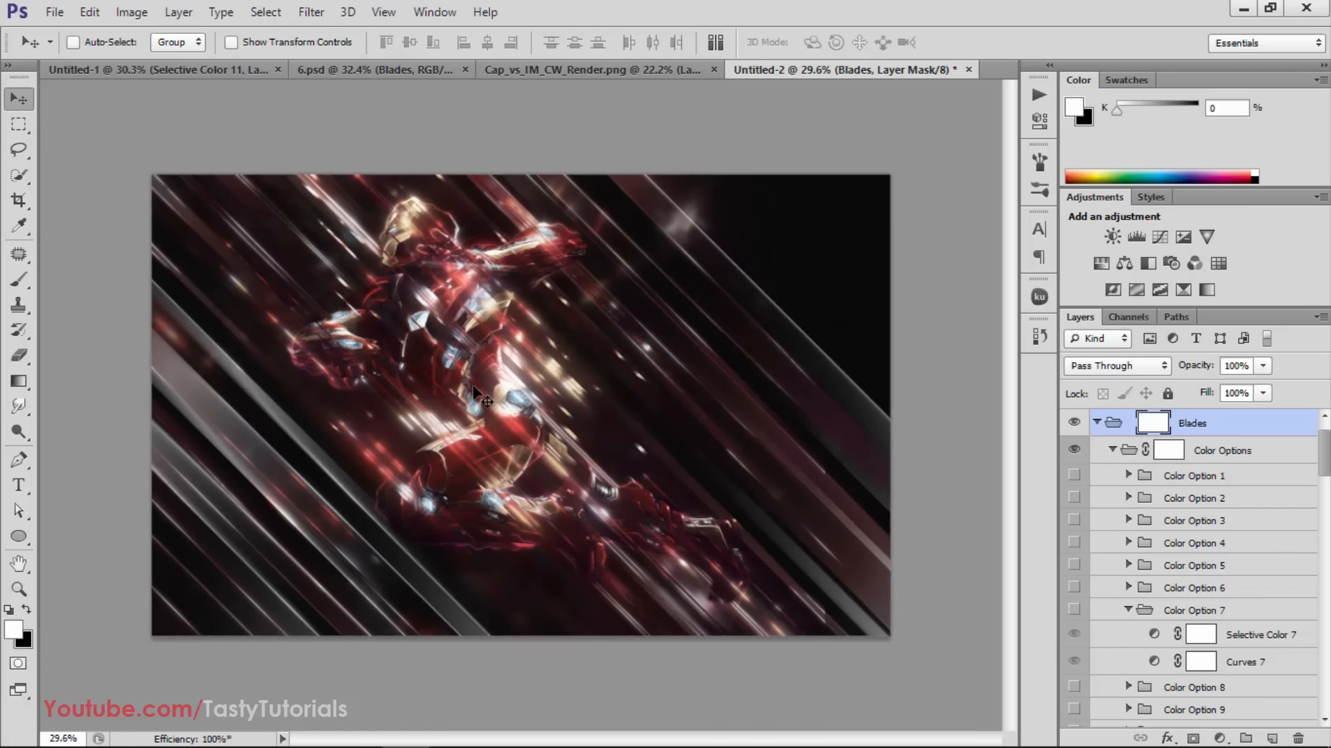
Show the Glows over Photo layer in the Glowing Photo Edges group and set its opacity to 64%
click(1114, 452)
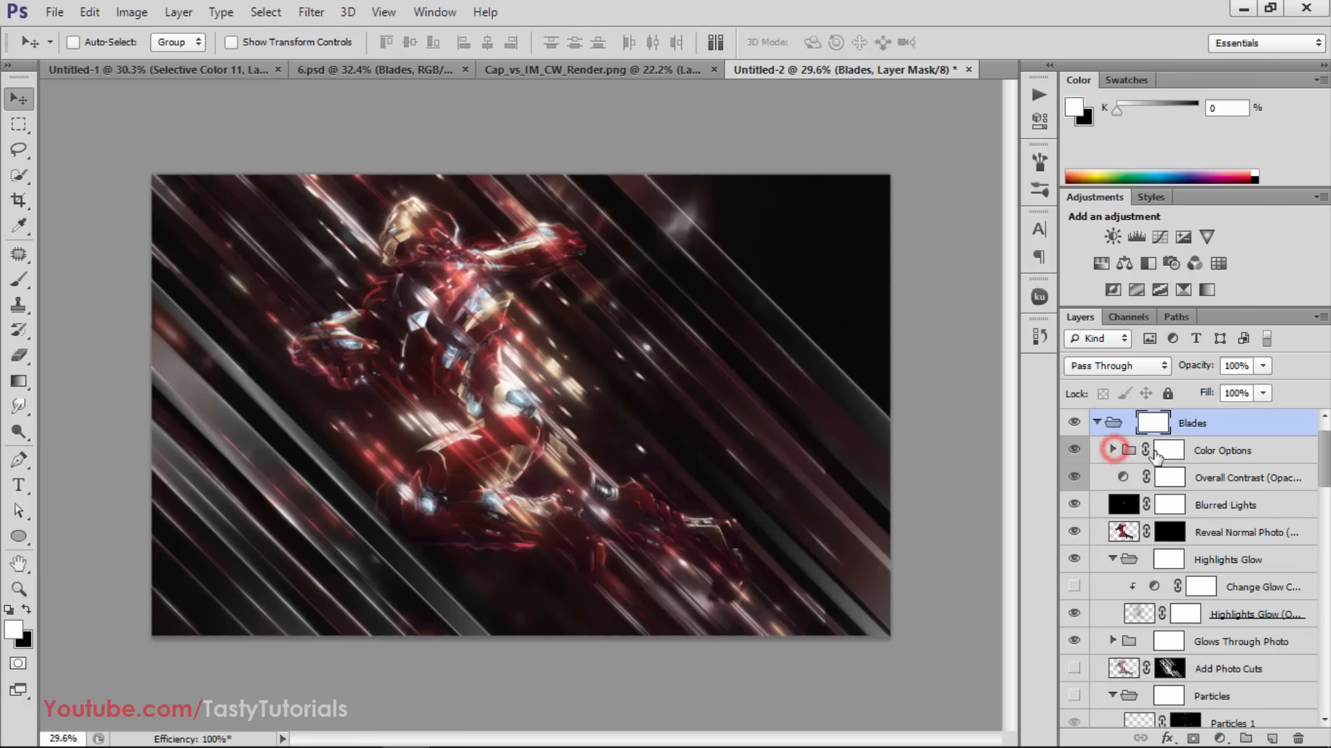
scroll(1130, 560, down, 1)
scroll(1131, 560, down, 3)
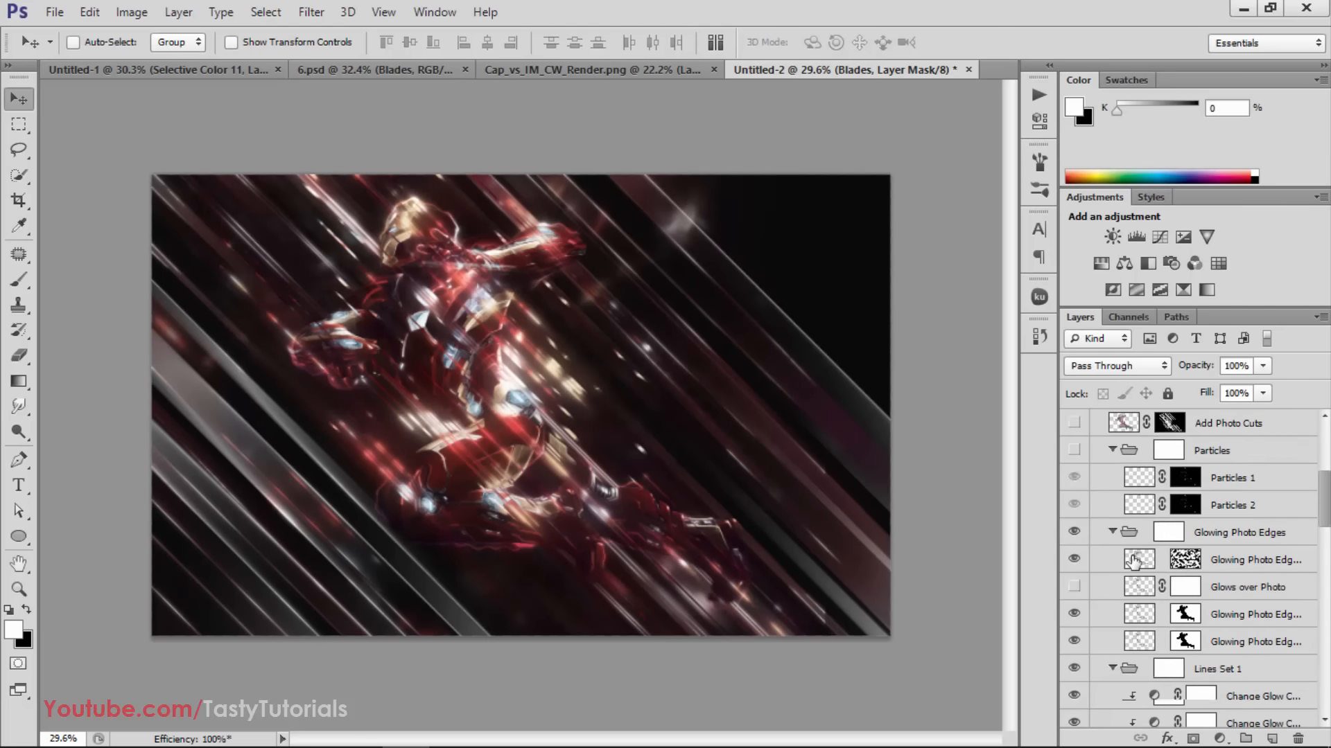
click(1073, 505)
click(1074, 506)
click(1073, 505)
click(1072, 506)
click(1072, 506)
click(1073, 506)
click(1072, 506)
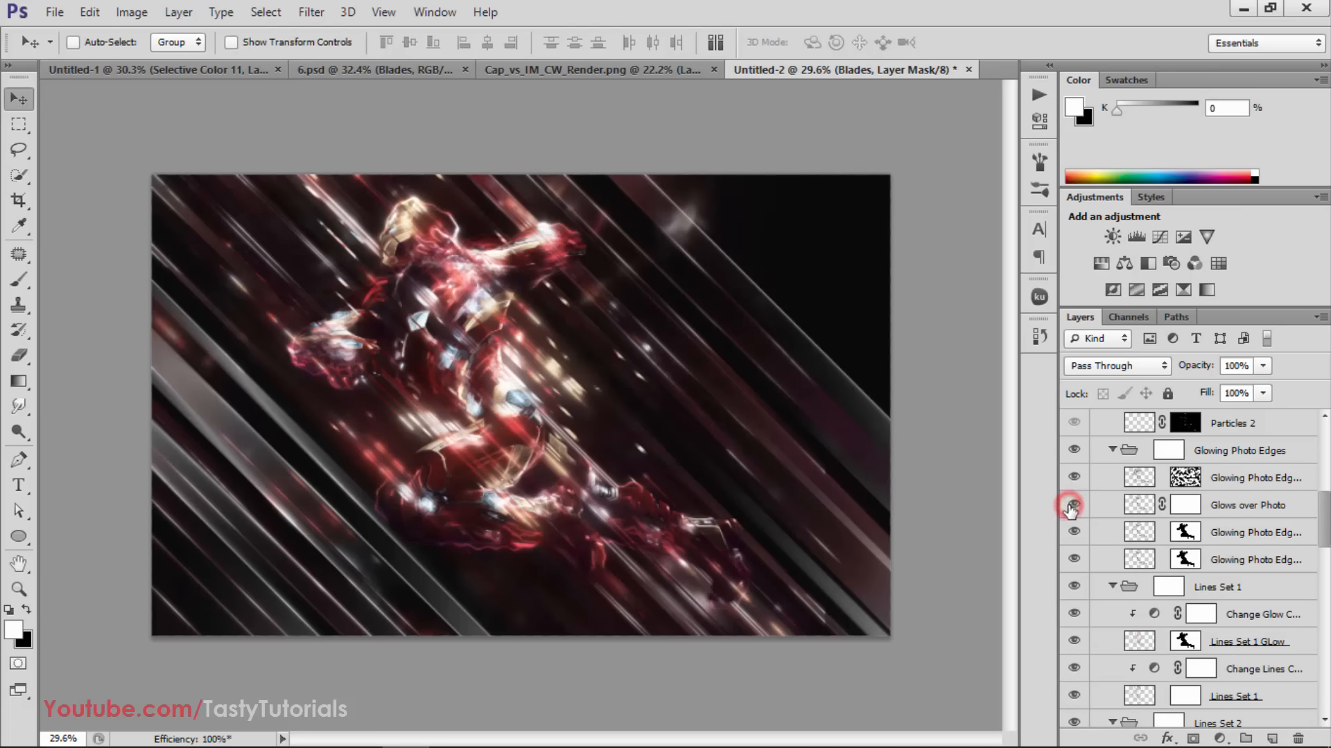
click(1258, 510)
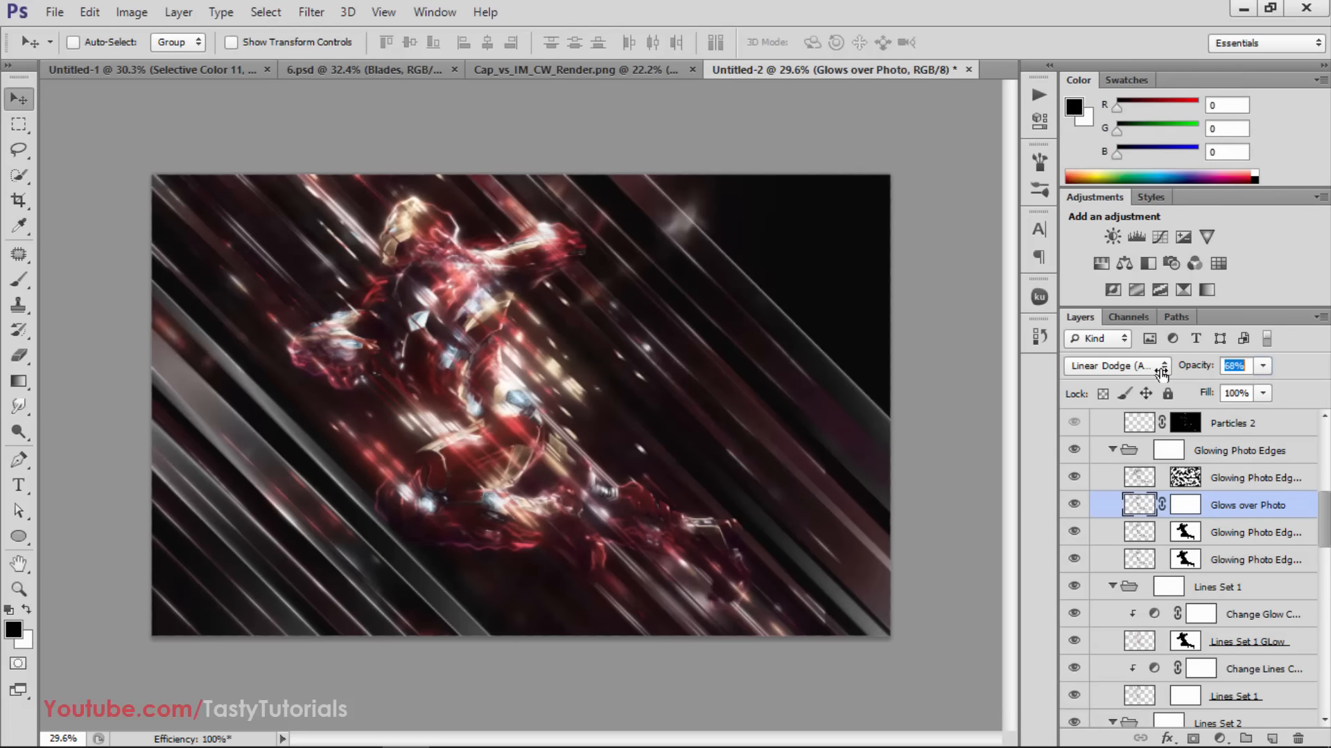
drag(1159, 375, 1157, 377)
Show the Boost Line Intensity layer below Lines Set 2 and set its opacity to 18%
scroll(1182, 528, down, 2)
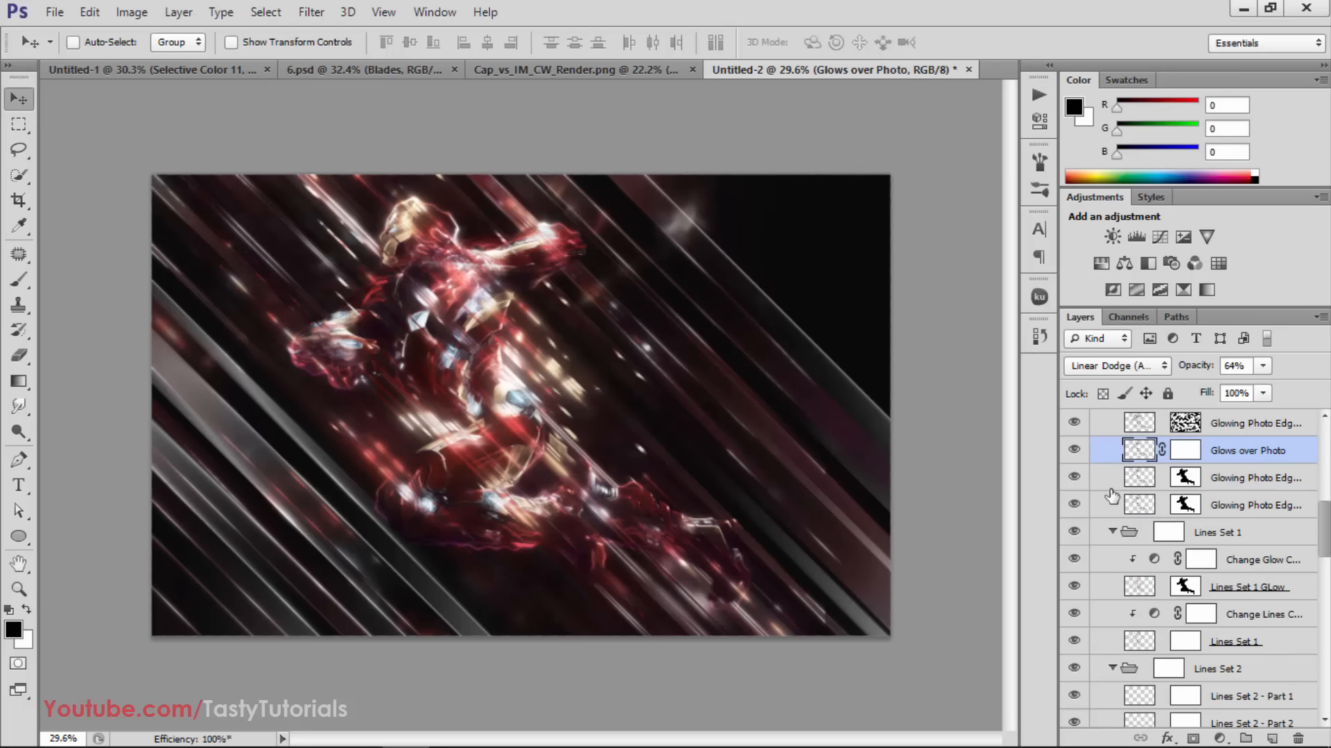
scroll(1117, 558, down, 2)
scroll(1121, 571, down, 7)
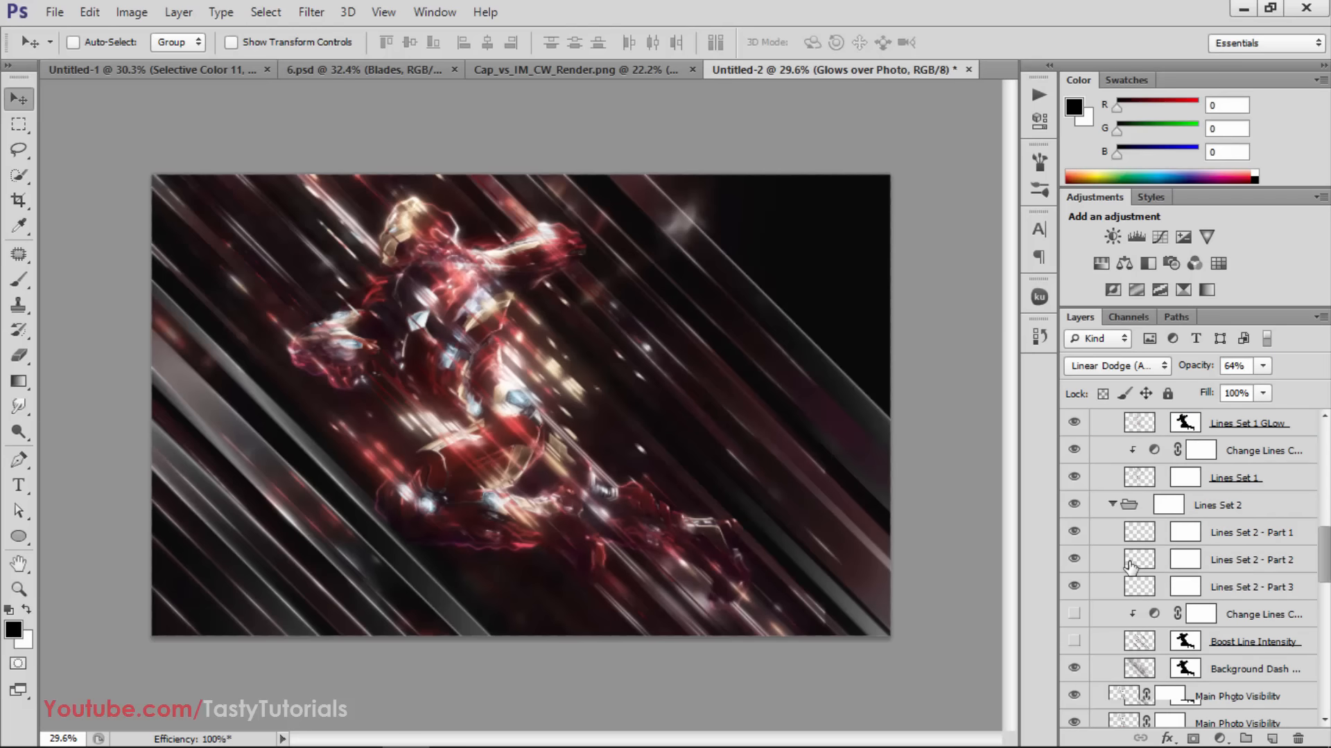
click(1076, 558)
click(1076, 558)
click(1076, 559)
click(1223, 563)
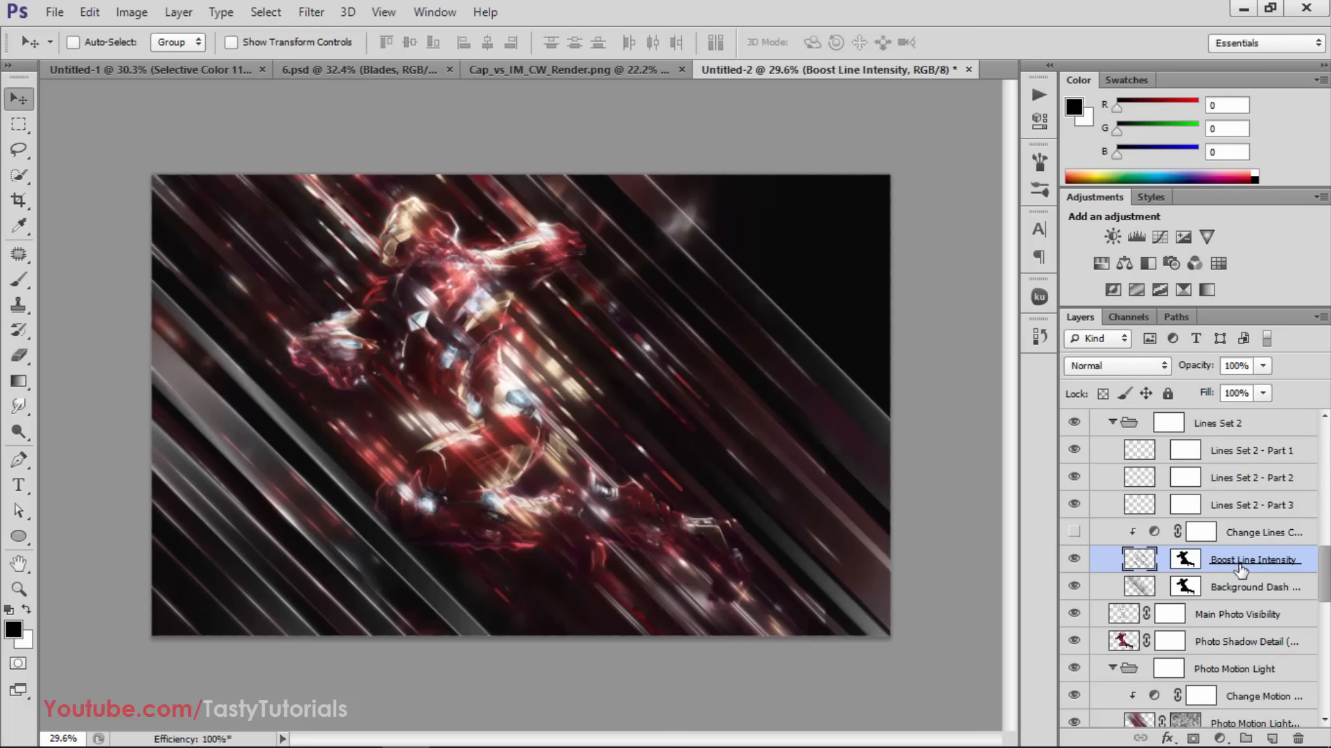
drag(1180, 367, 1113, 374)
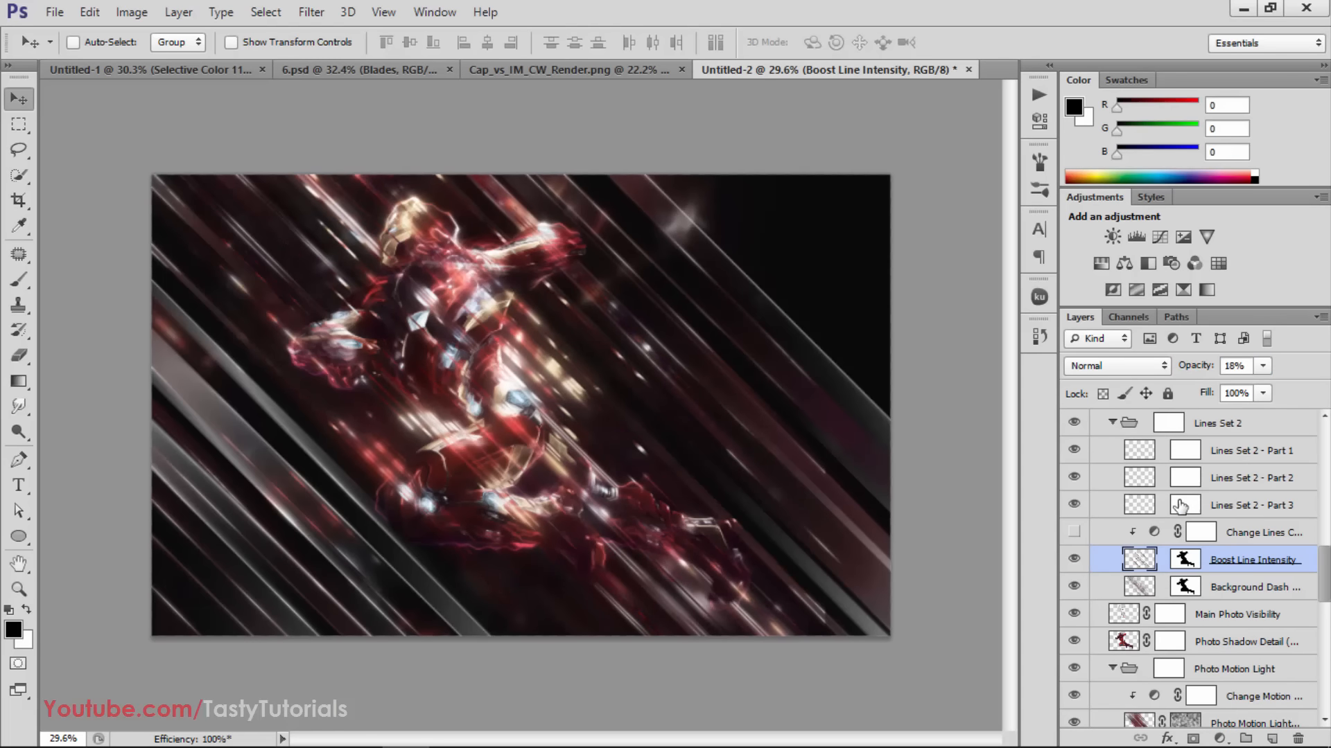
Compare the image with and without the Main Photo Visibility layer and set that layer's opacity to 66%
scroll(1180, 507, down, 3)
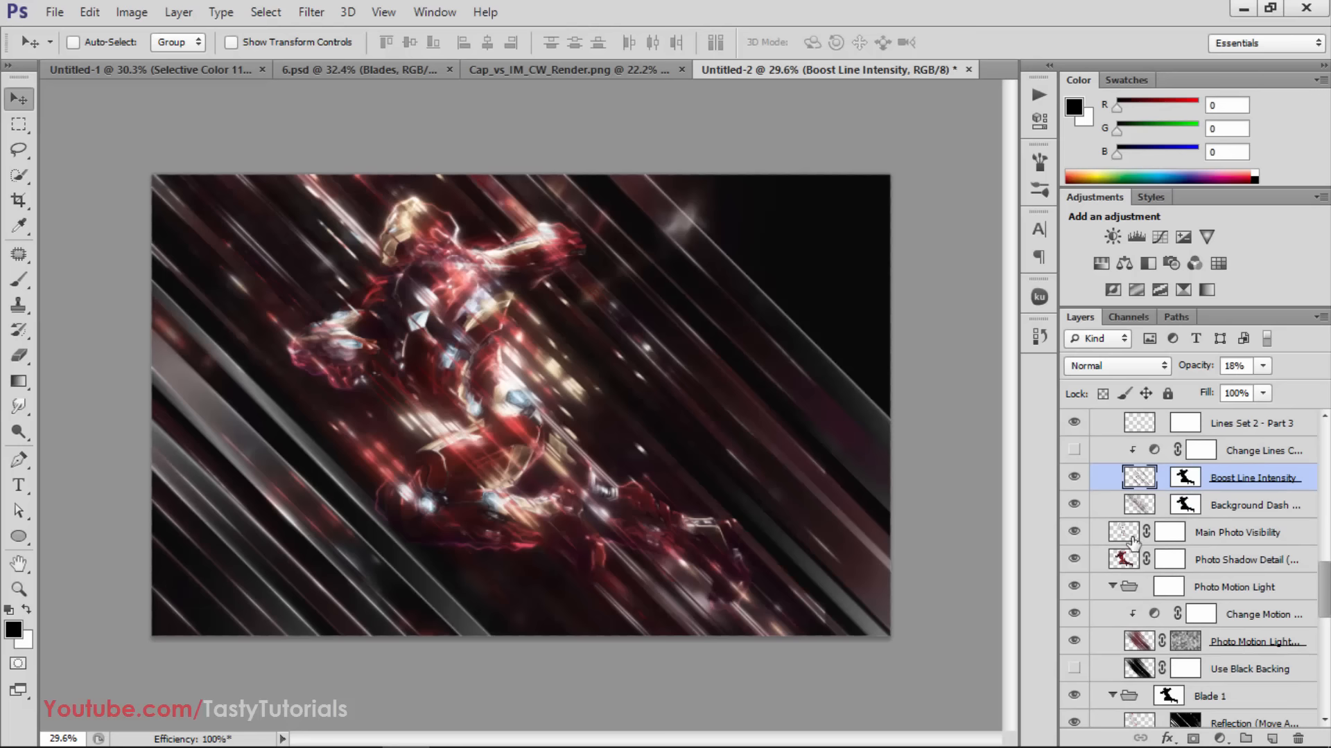
click(1073, 534)
click(1073, 534)
click(1072, 534)
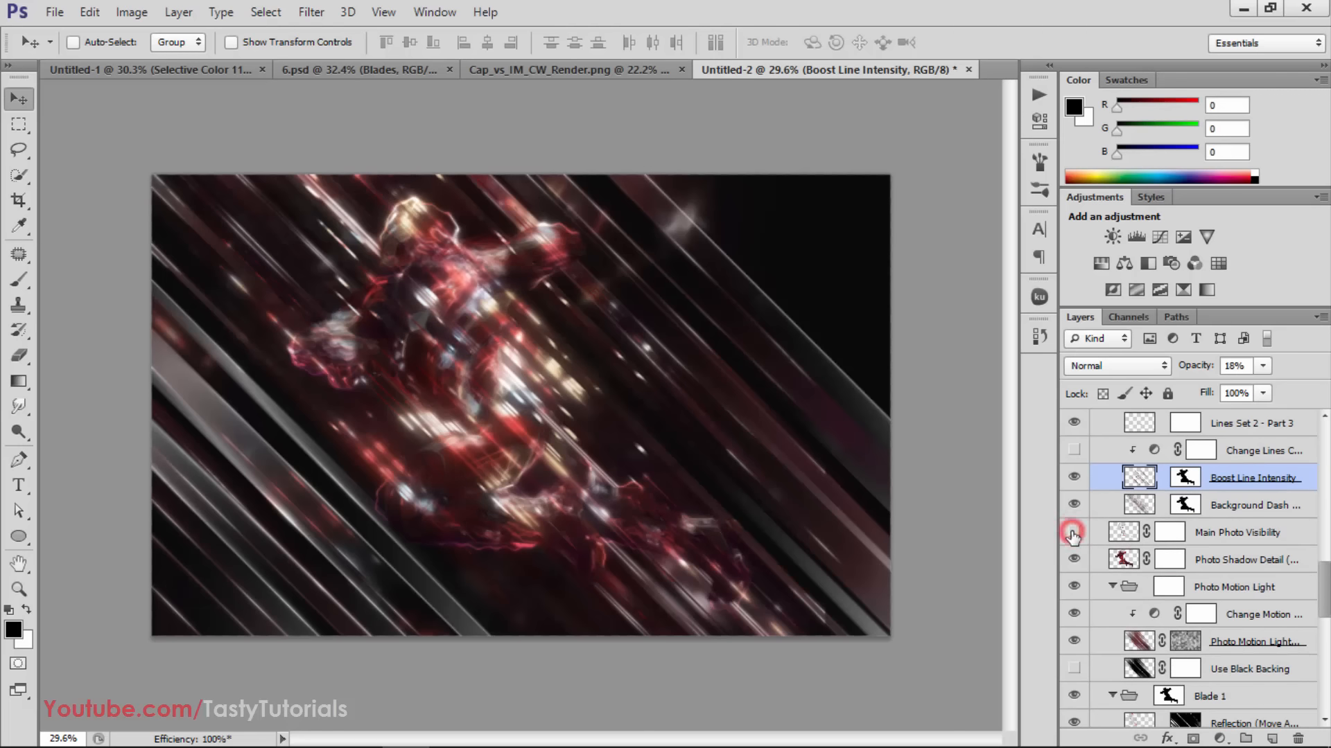
click(1072, 534)
click(1235, 533)
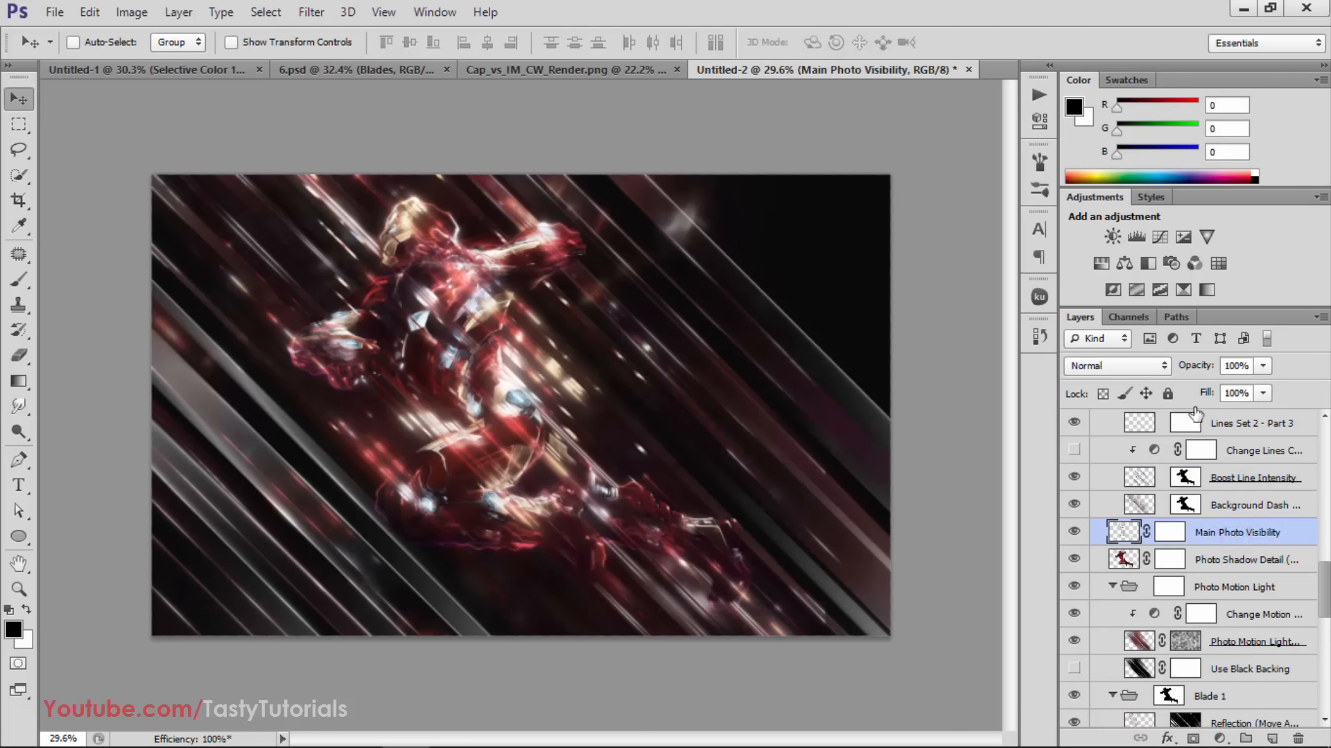
drag(1178, 369, 1156, 370)
Show the Use Black Backing layer in the Photo Motion Light group and set its opacity to 100%
scroll(1167, 555, down, 3)
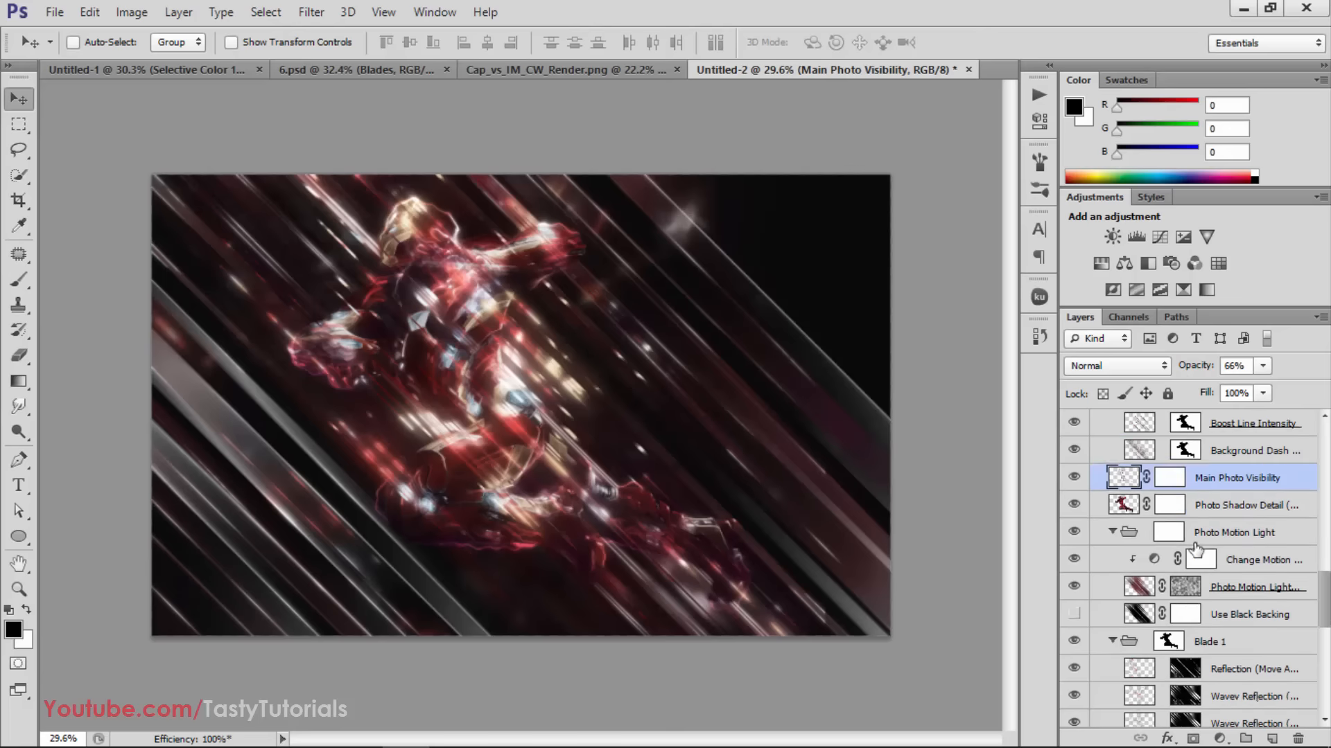
scroll(1102, 563, down, 2)
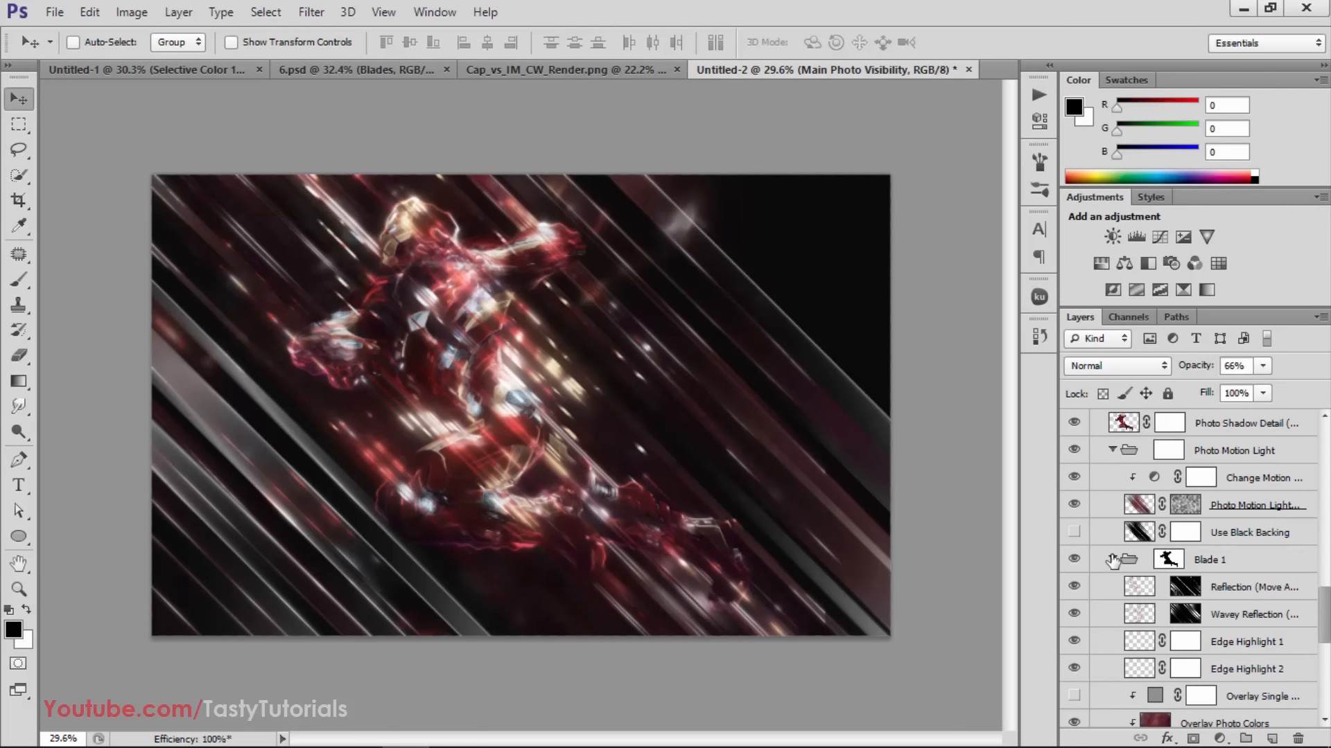
click(1075, 535)
click(1075, 535)
click(1075, 535)
click(1221, 544)
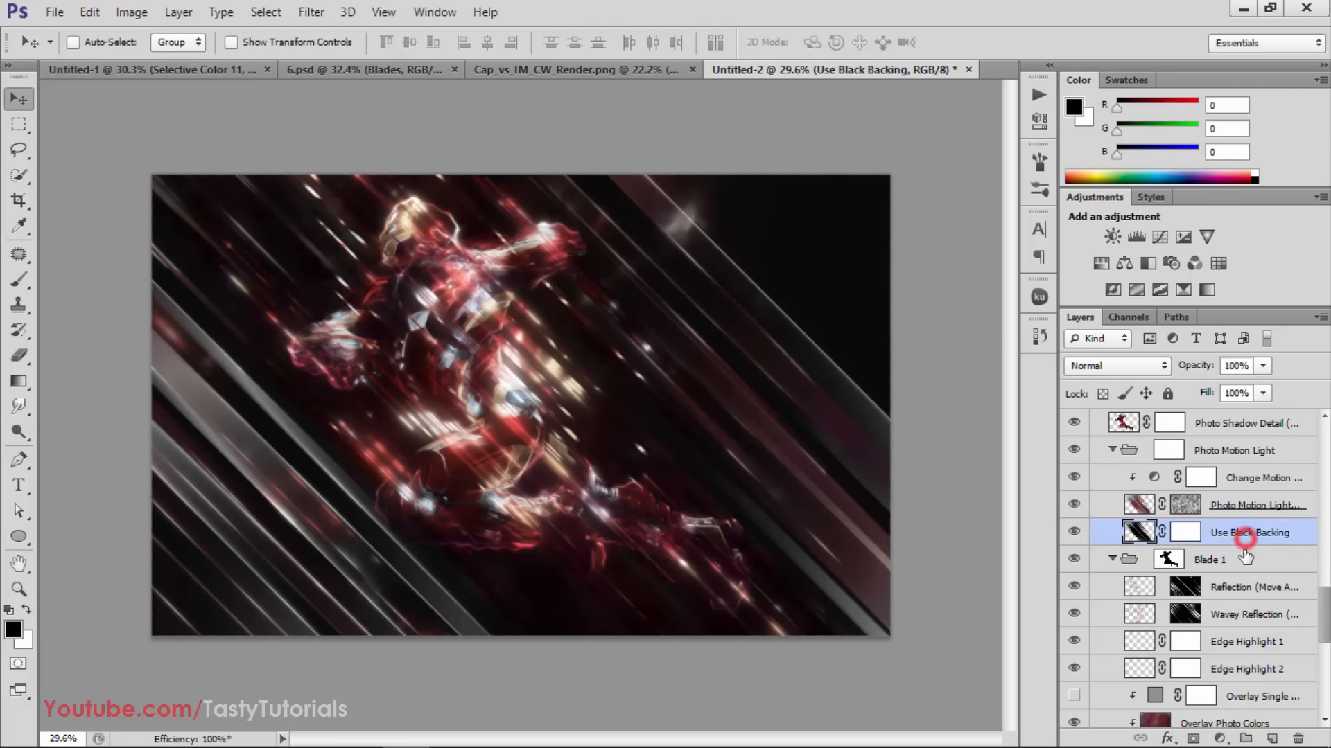
drag(1192, 367, 1161, 375)
text(100)
key(Return)
Paint black with a soft 300 px brush on the Use Black Backing mask to remove the backing in patches around Iron Man
click(1185, 535)
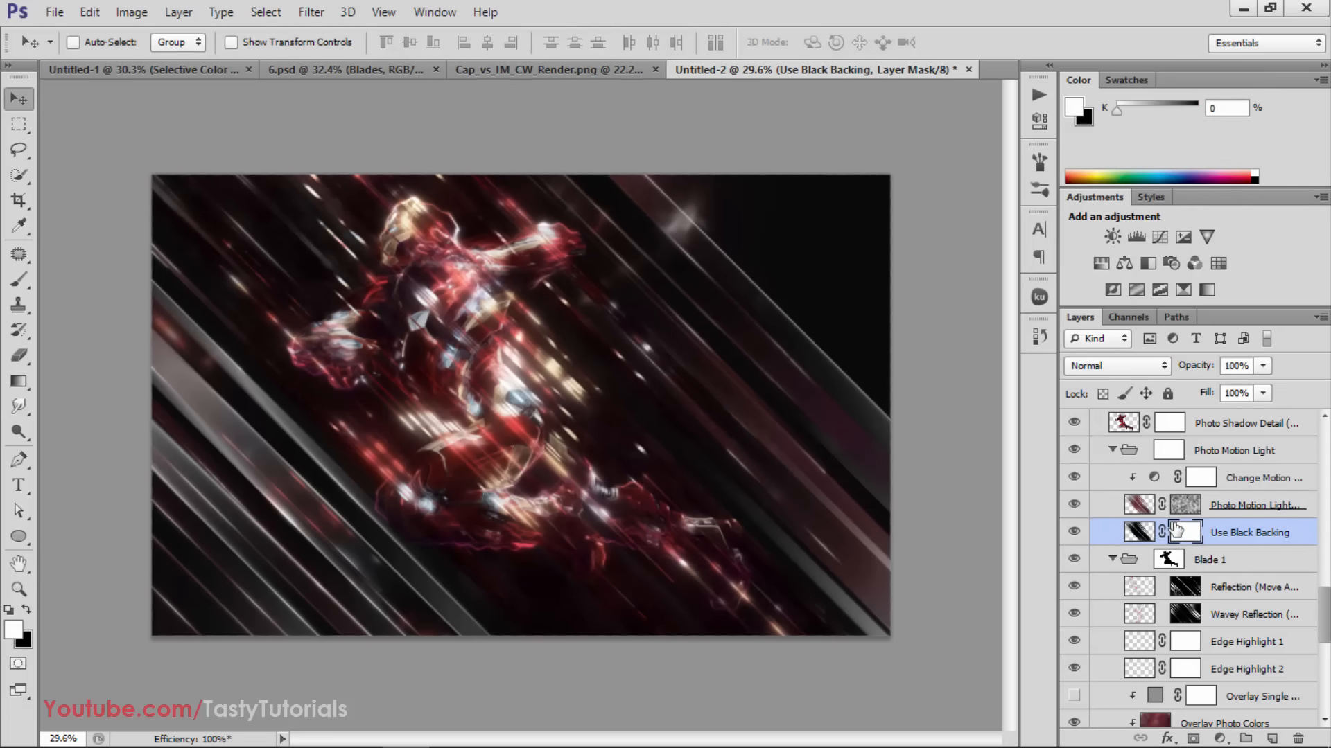
key(x)
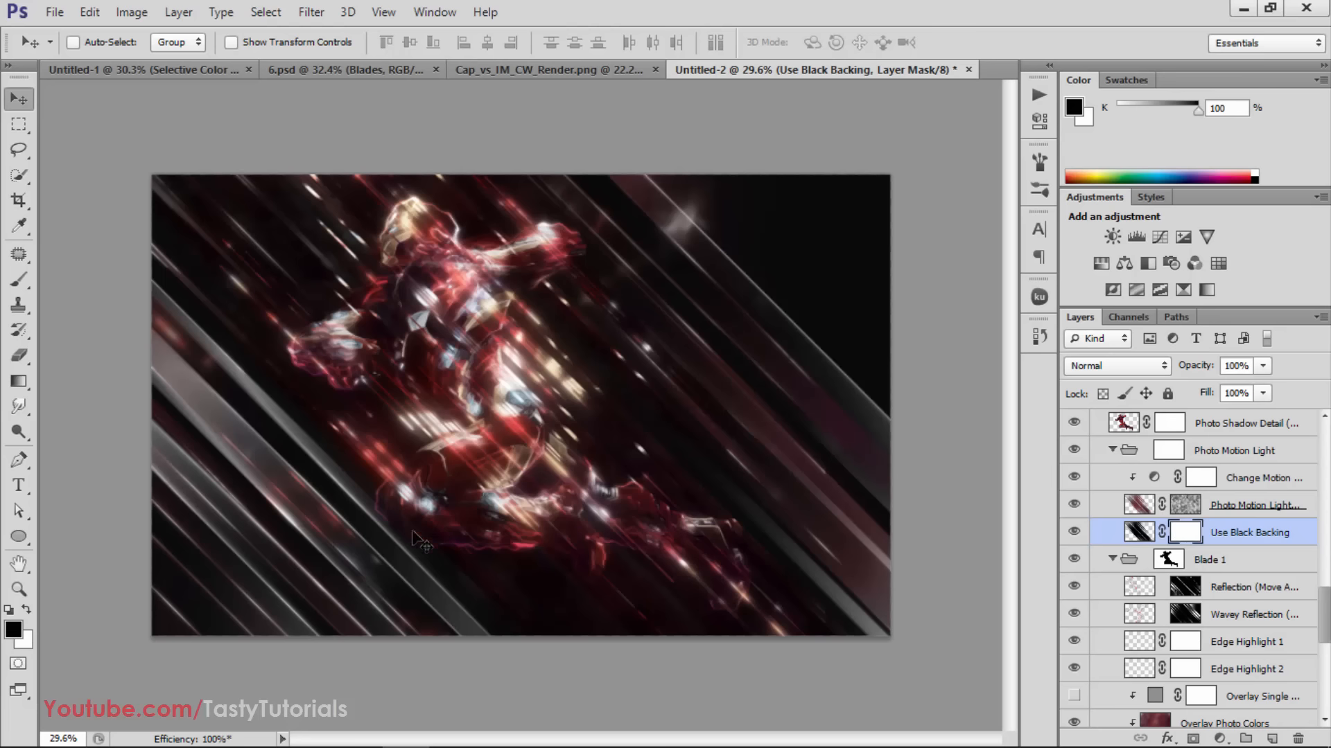
key(b)
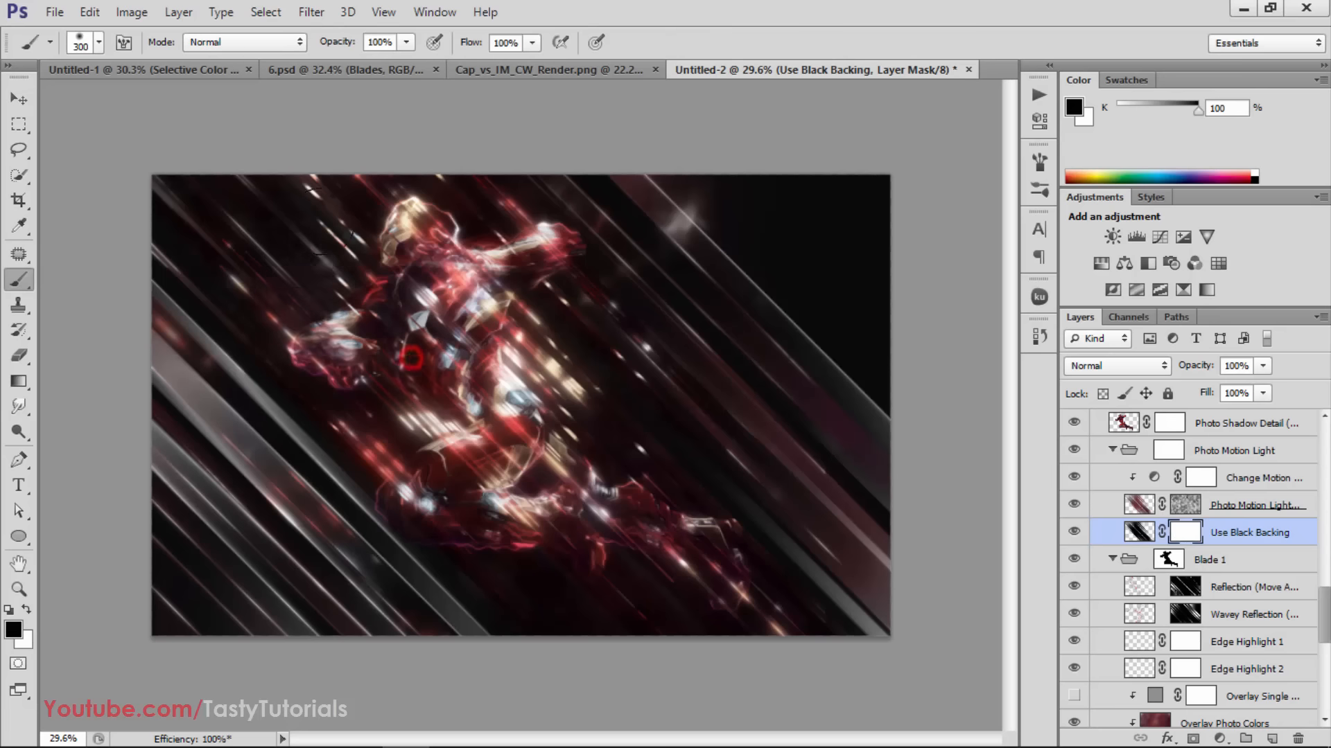
click(617, 419)
mouse_move(631, 528)
mouse_down()
mouse_move(572, 613)
mouse_move(549, 591)
mouse_up()
mouse_move(752, 628)
mouse_down()
mouse_move(703, 597)
mouse_move(564, 607)
mouse_up()
click(211, 373)
drag(806, 438, 865, 506)
drag(844, 628, 860, 691)
drag(739, 521, 695, 488)
click(822, 620)
Check the effect of the Blade 1 group by toggling its visibility, collapse it and duplicate it
scroll(1240, 582, down, 2)
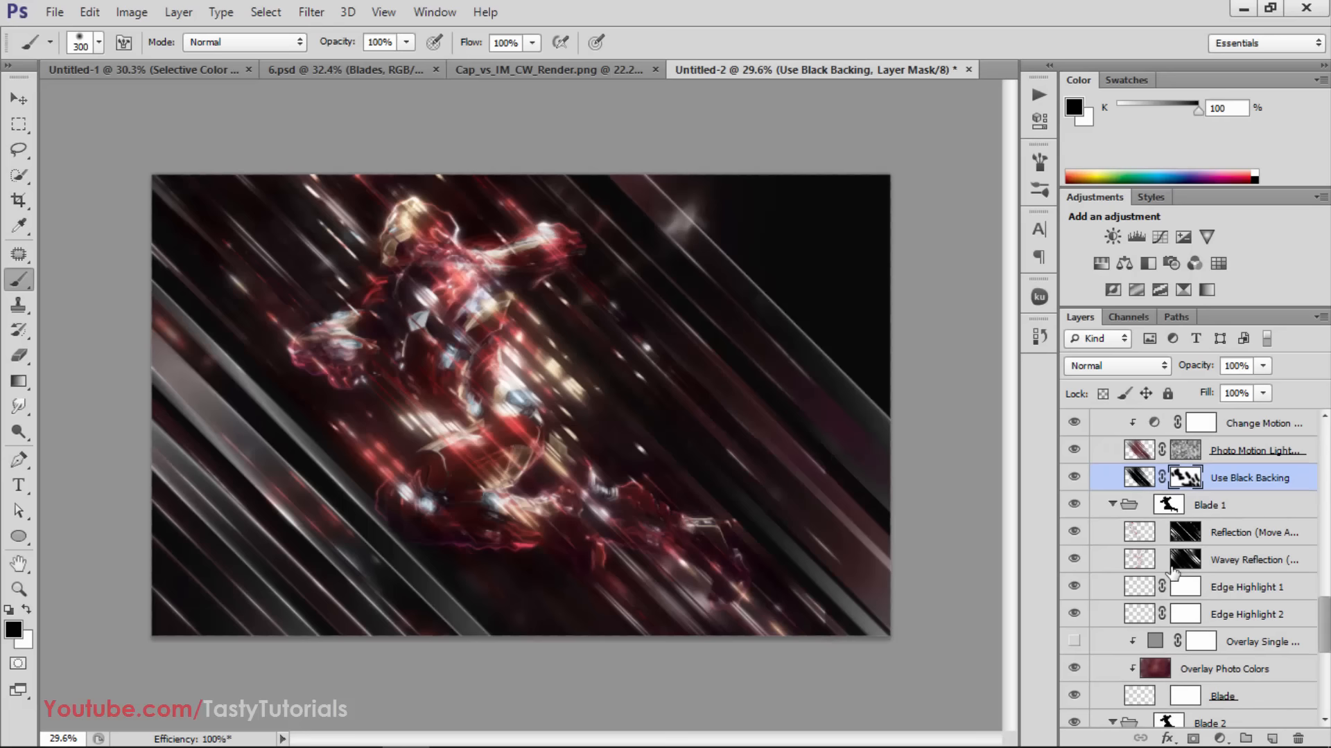
scroll(1137, 537, down, 1)
click(1075, 478)
click(1076, 478)
click(1075, 477)
click(1076, 478)
click(1113, 478)
click(1129, 477)
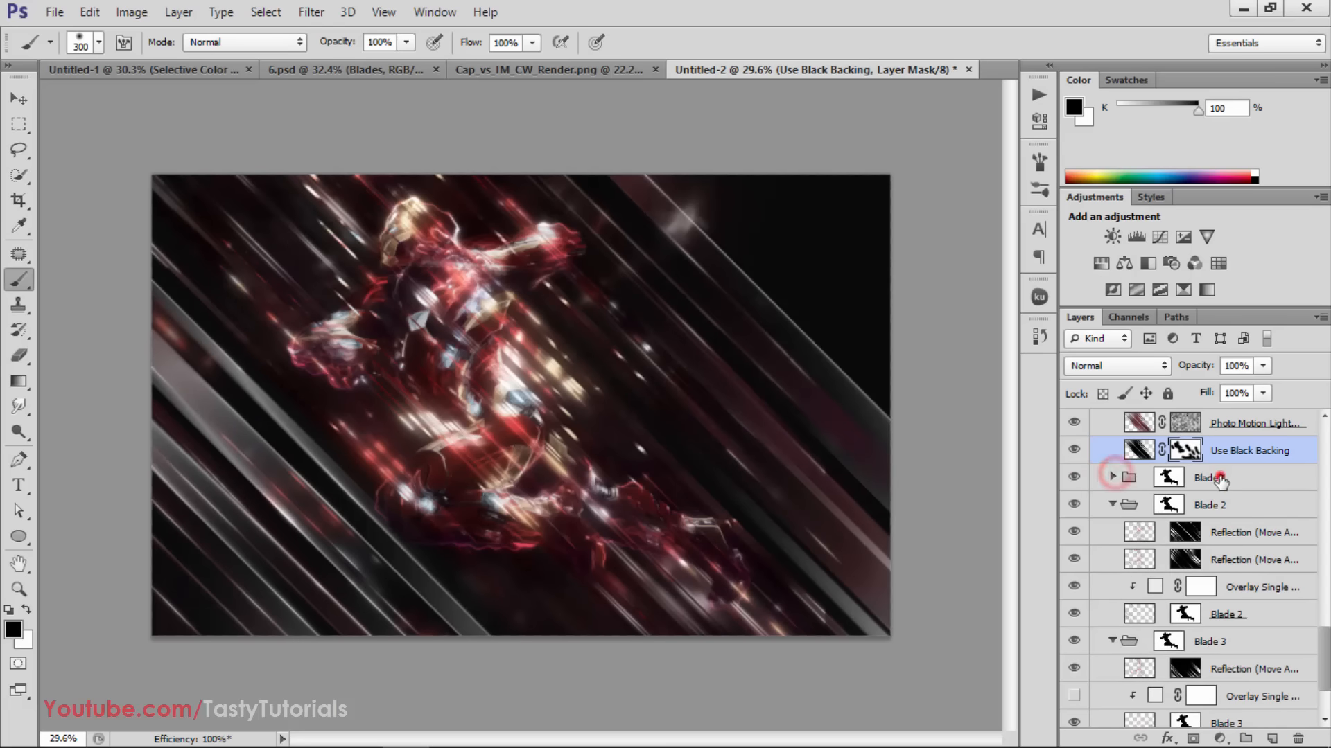
key(ctrl+j)
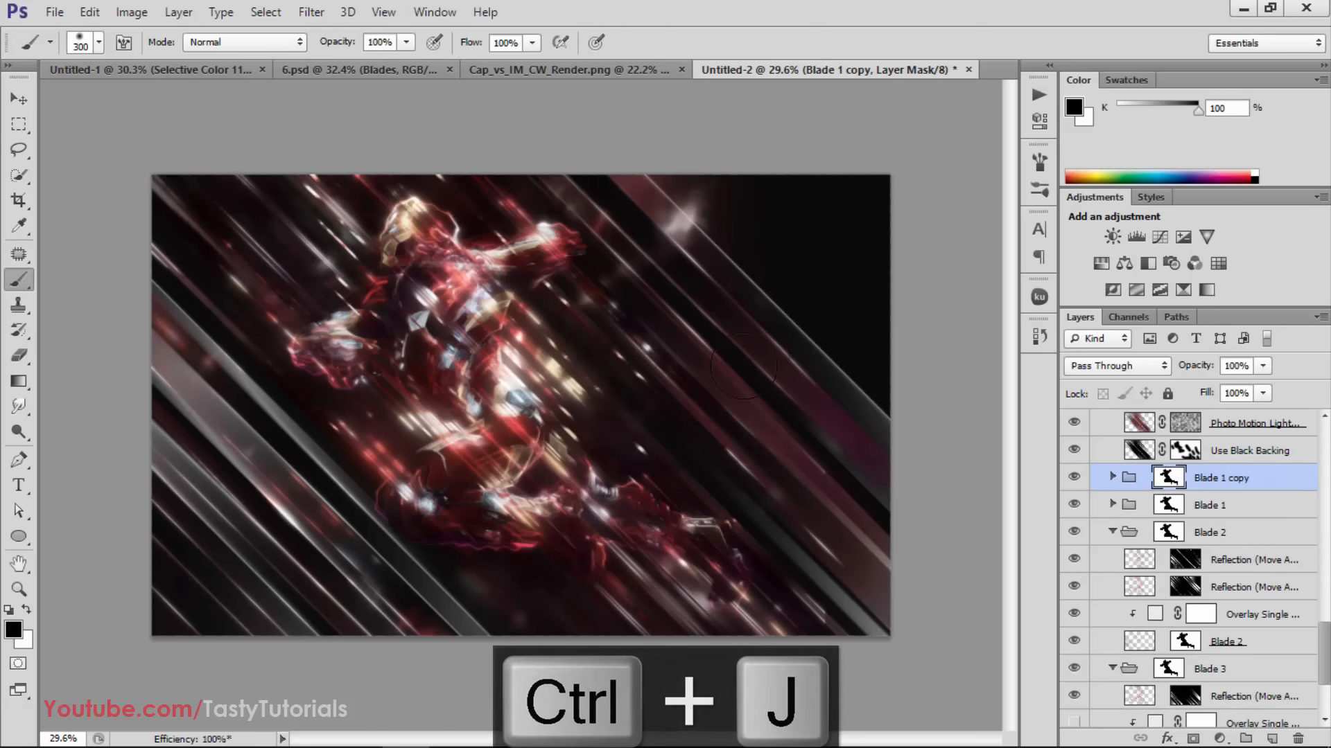
Try to move the duplicated Blade 1 group diagonally toward the image's lower-right area and undo the move
key(v)
drag(724, 343, 874, 424)
key(ctrl+z)
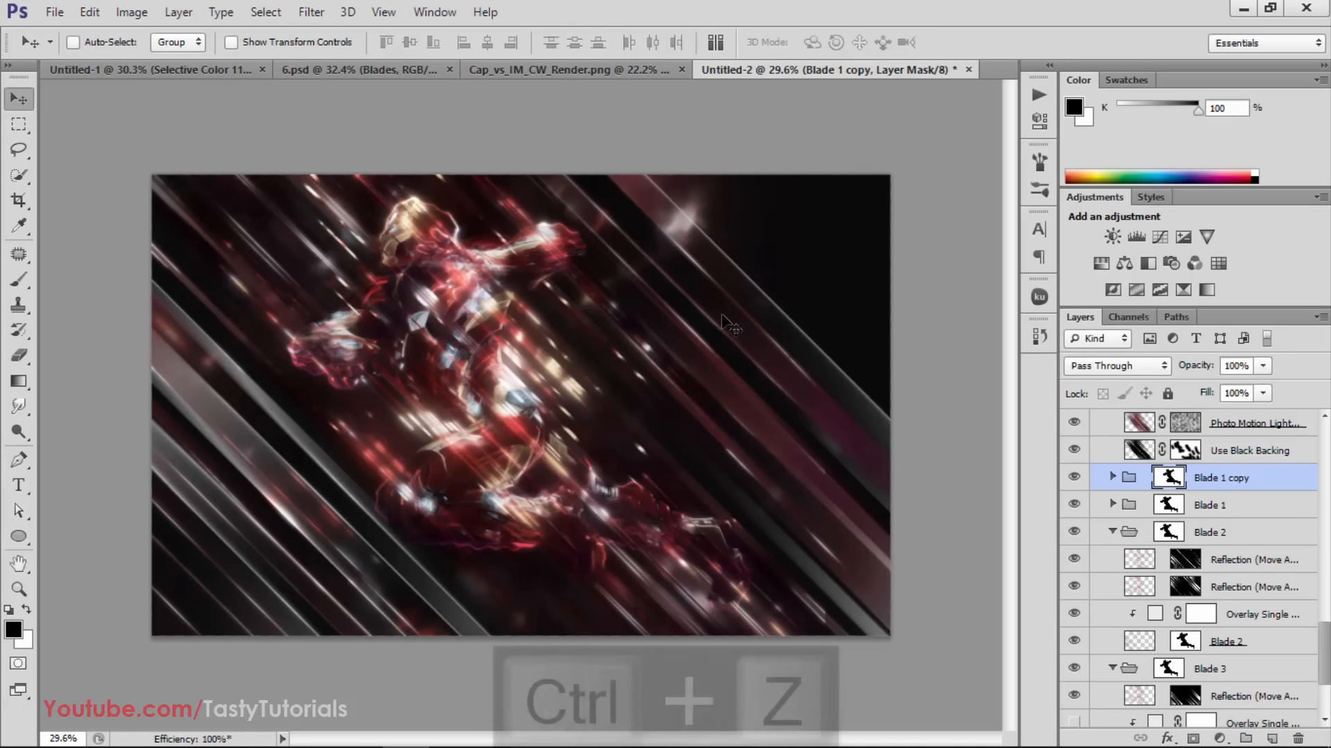
Move the Blade 1 copy group so its streaks and reflections fall over the dark area on the image's right side
click(1131, 483)
mouse_move(645, 409)
mouse_down()
mouse_move(633, 397)
mouse_move(870, 277)
mouse_up()
mouse_move(691, 372)
mouse_down()
mouse_move(805, 296)
mouse_move(799, 343)
mouse_up()
mouse_move(768, 413)
mouse_down()
mouse_move(766, 429)
mouse_move(800, 423)
mouse_up()
key(ctrl+z)
key(ctrl+z)
click(591, 424)
mouse_move(595, 430)
mouse_down()
mouse_move(975, 447)
mouse_move(960, 458)
mouse_up()
drag(700, 419, 701, 419)
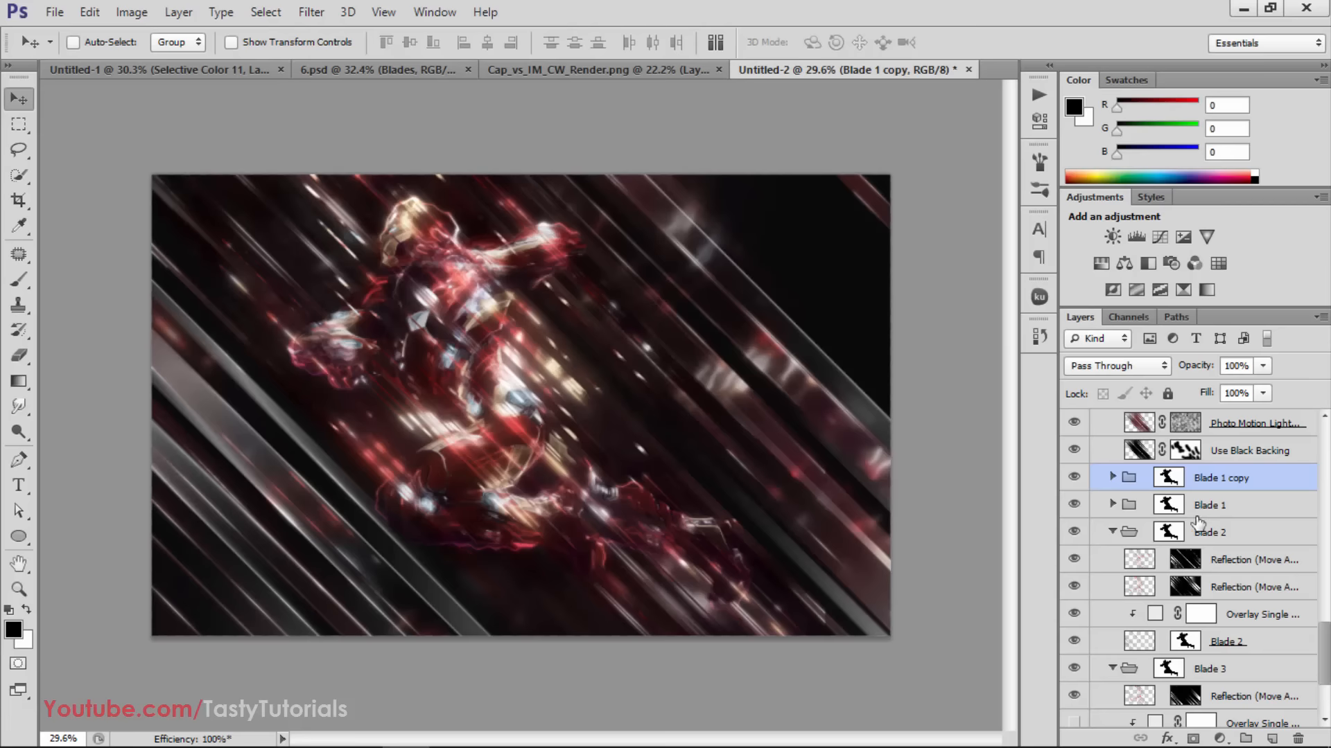
Collapse the Blade 2 group and check the effect of the Blade 1 group by toggling its visibility
scroll(1198, 524, down, 2)
click(1113, 478)
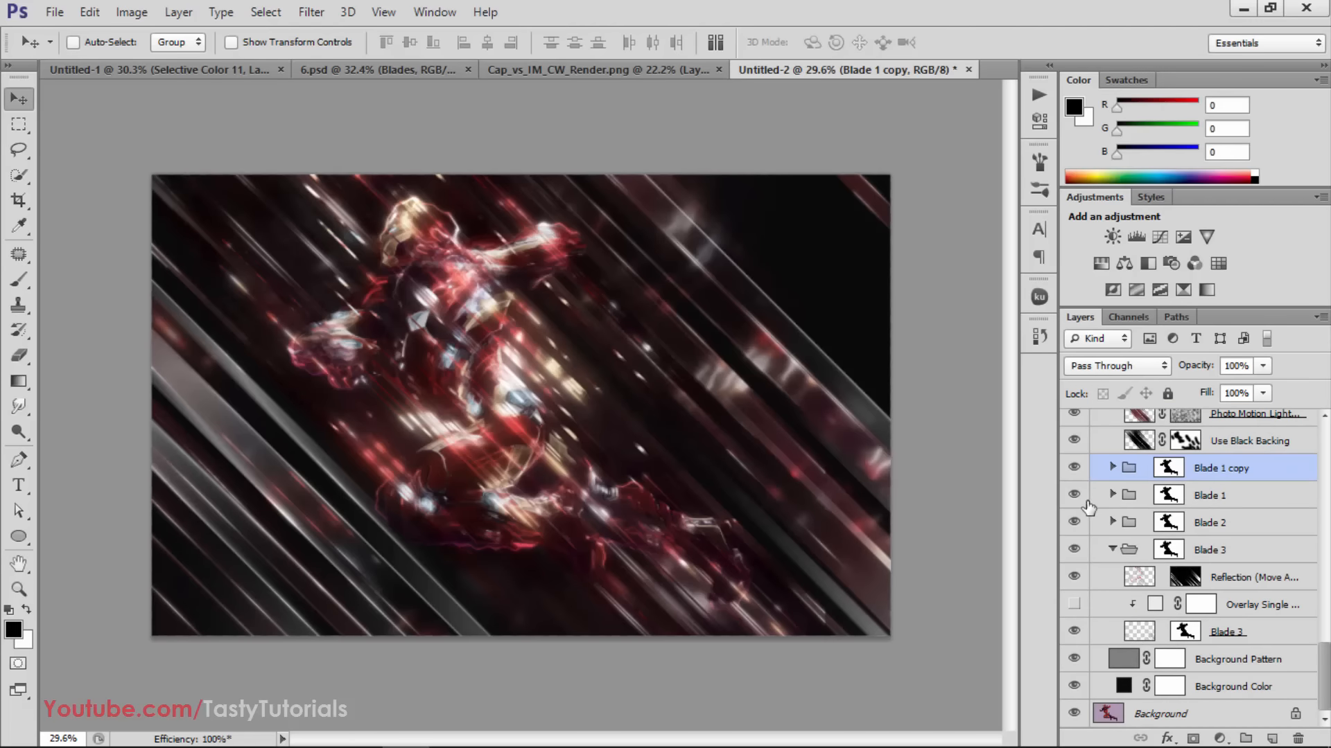
click(1075, 496)
click(1075, 496)
Collapse the Blade 3 group and check its effect by toggling its visibility
click(1164, 523)
click(1212, 550)
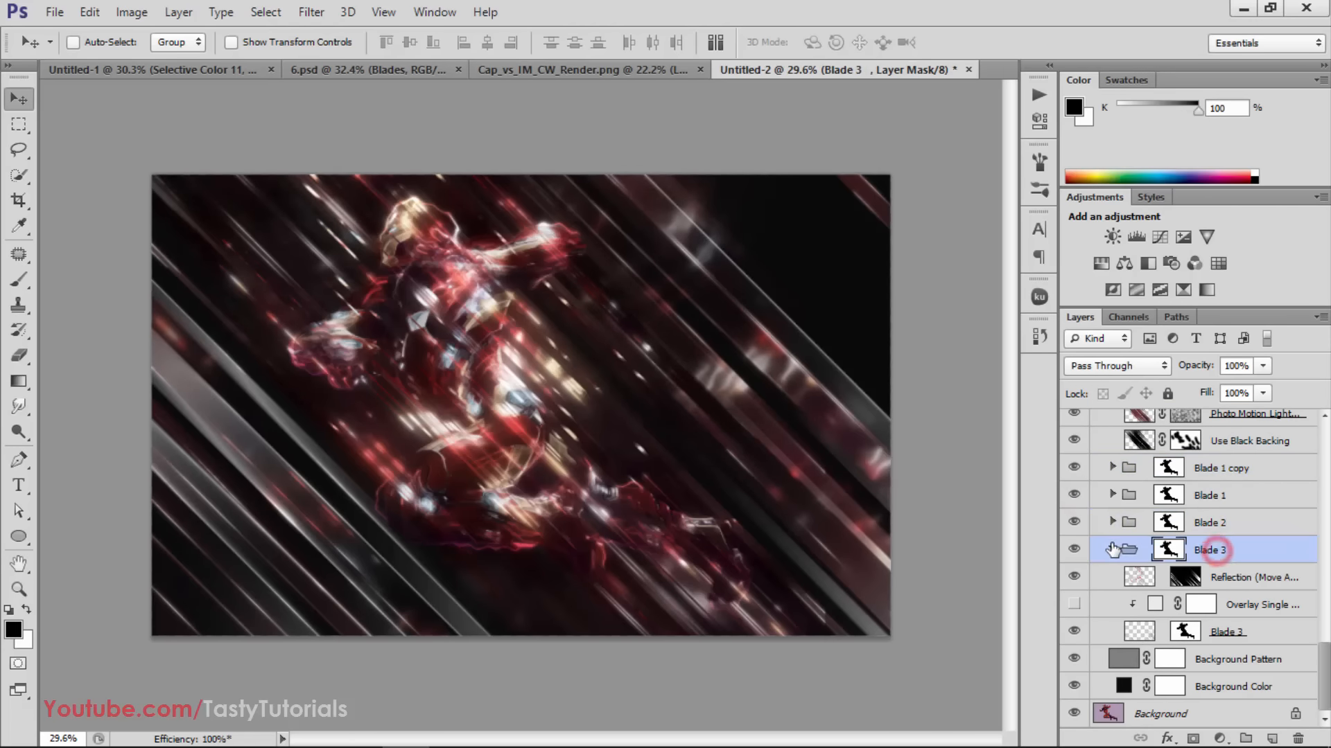
click(1112, 549)
click(1073, 631)
click(1074, 632)
click(1074, 631)
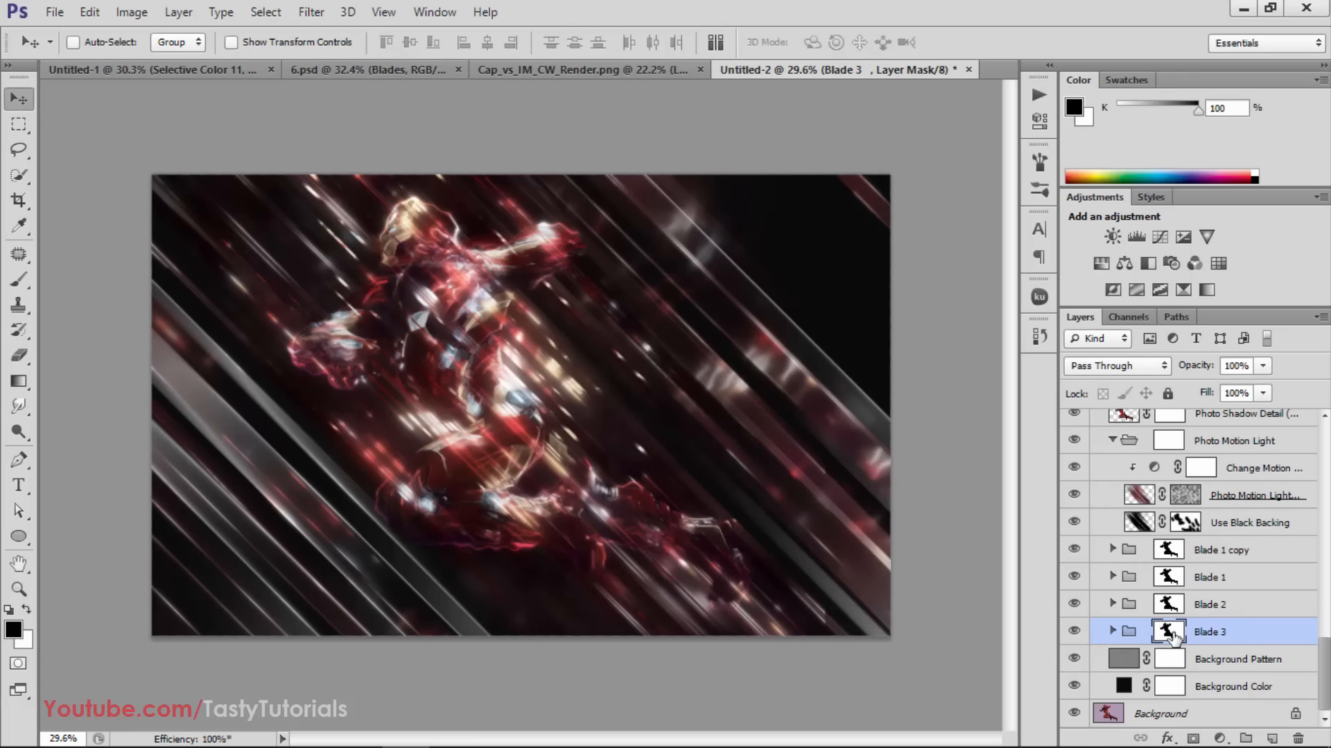
Expand the Blade 3 group, check its Overlay Single Color layer by toggling its visibility, and collapse the group again
click(1112, 631)
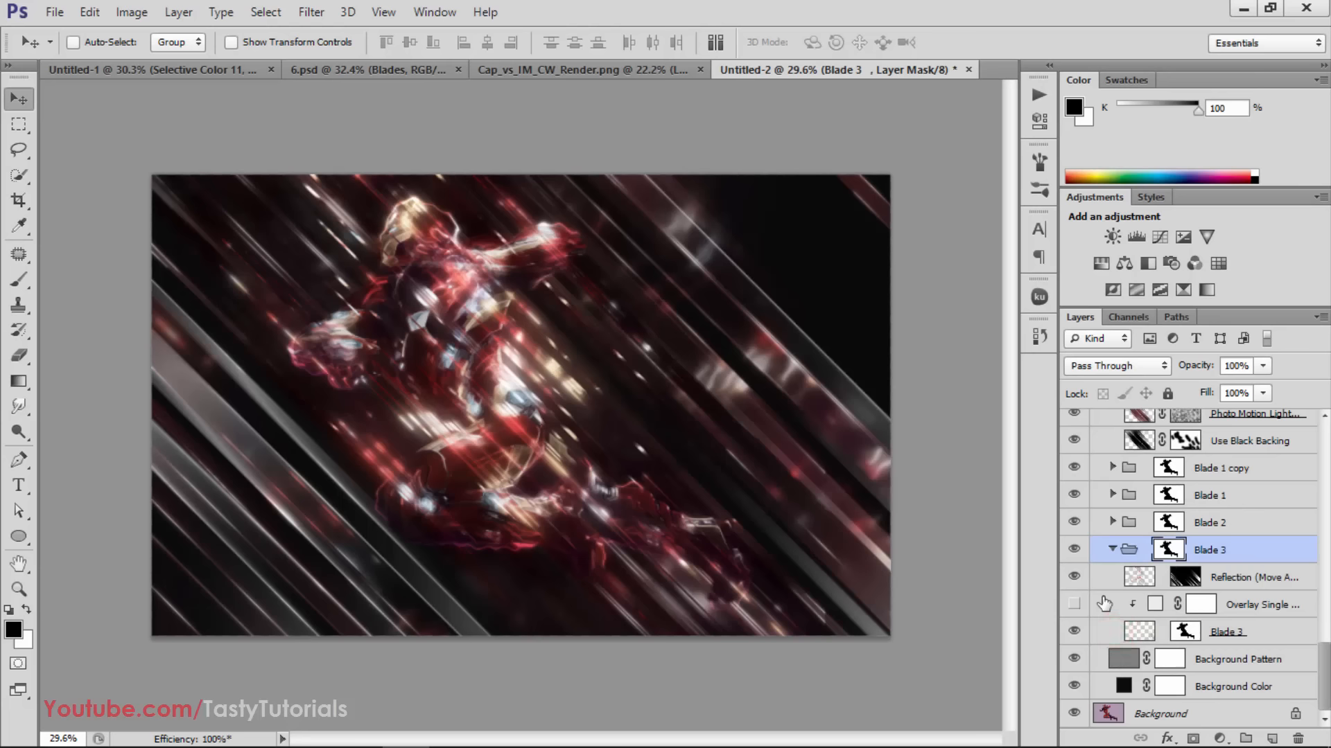
click(1074, 607)
click(1074, 607)
click(1074, 607)
click(1075, 607)
click(1112, 550)
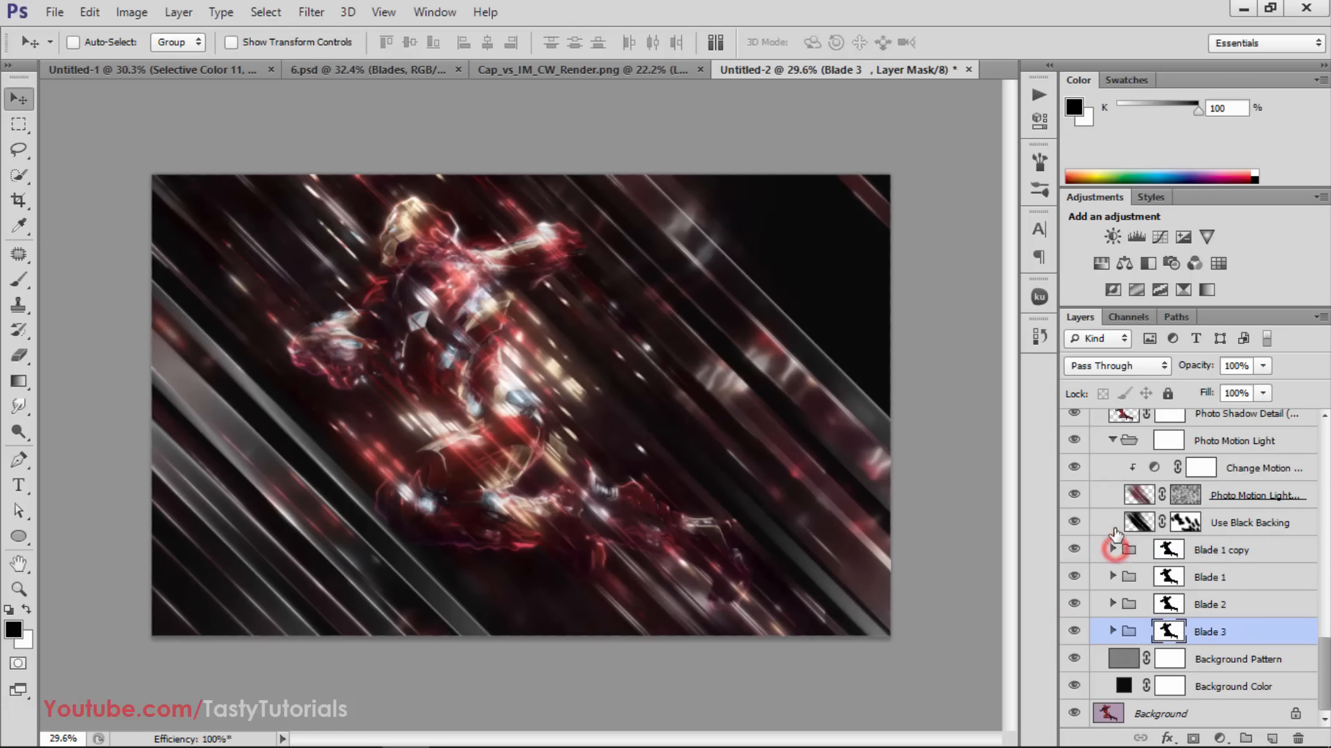
Expand the Blade 2 group and check its Overlay Single Color layer by toggling its visibility
click(1112, 603)
scroll(1113, 599, down, 1)
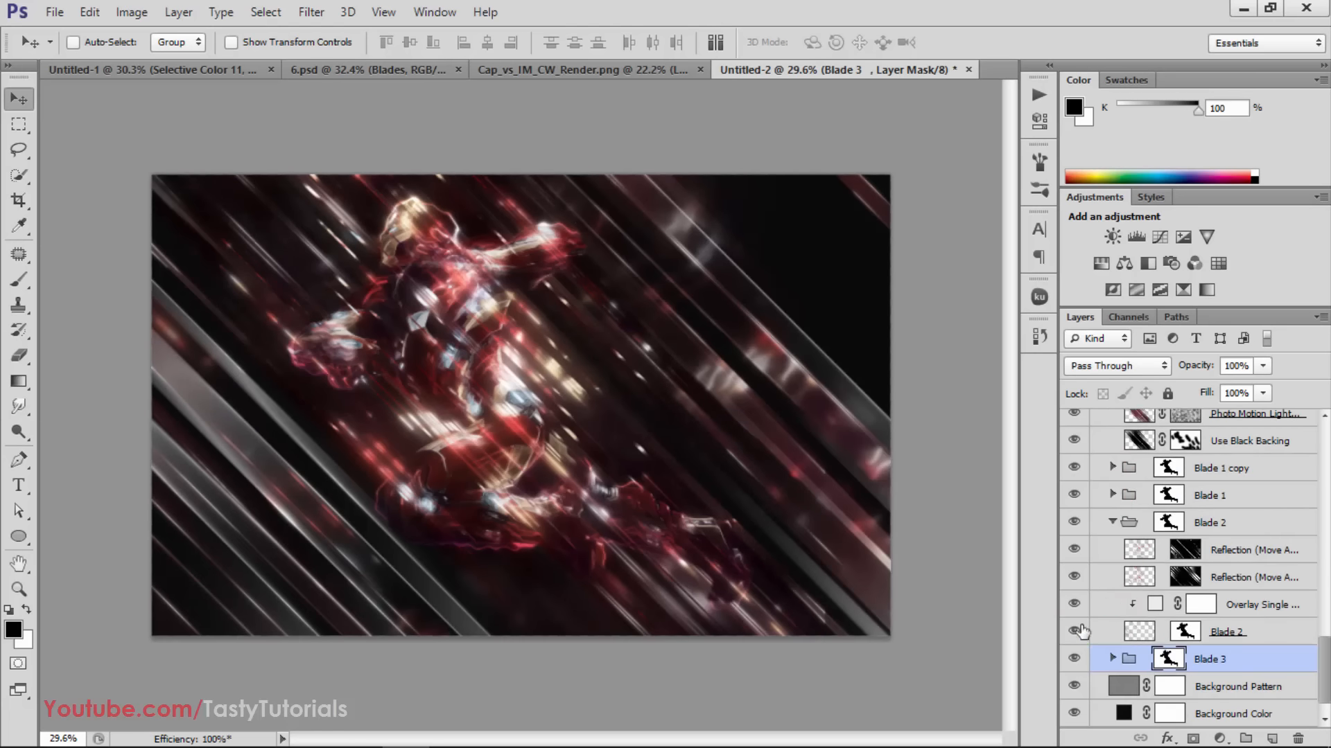
click(1167, 613)
click(1075, 604)
click(1075, 604)
click(1075, 604)
click(1075, 604)
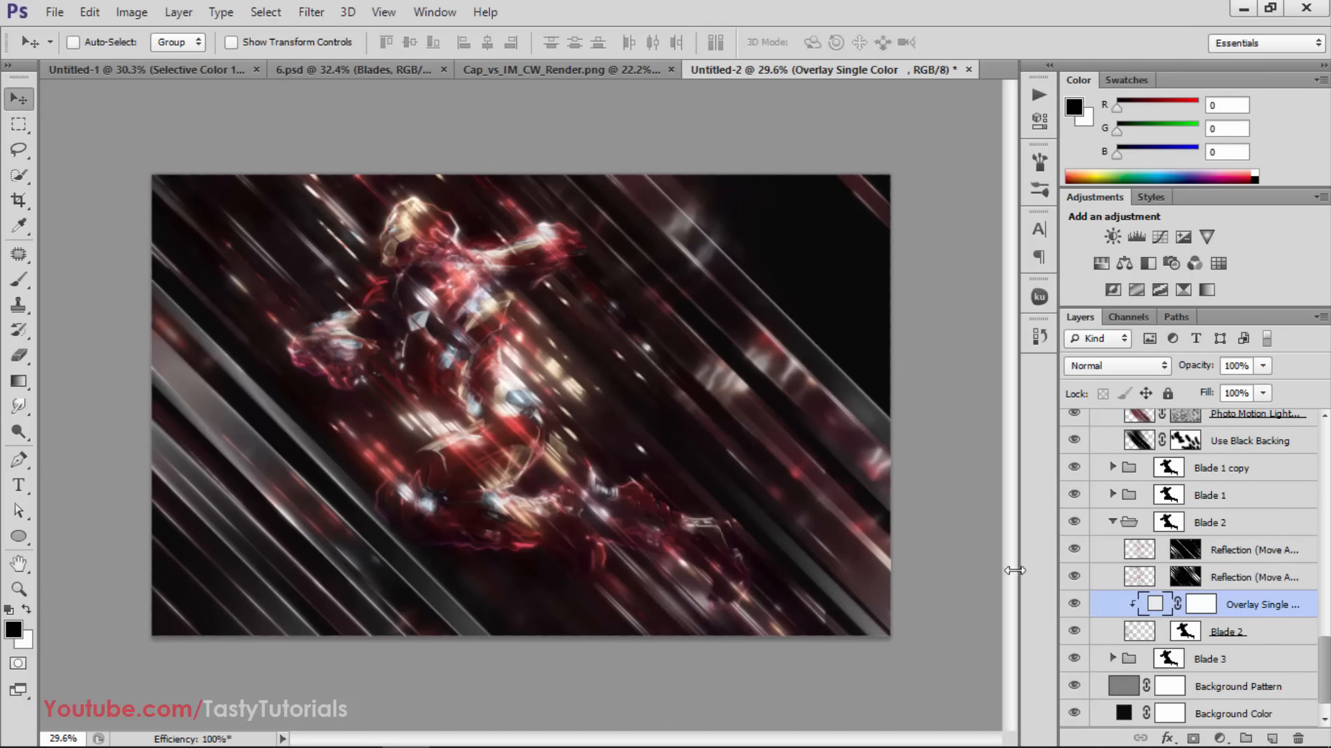
Examine the Iron Man image up close and collapse the Blade 2 group
scroll(593, 458, up, 1)
scroll(281, 450, up, 1)
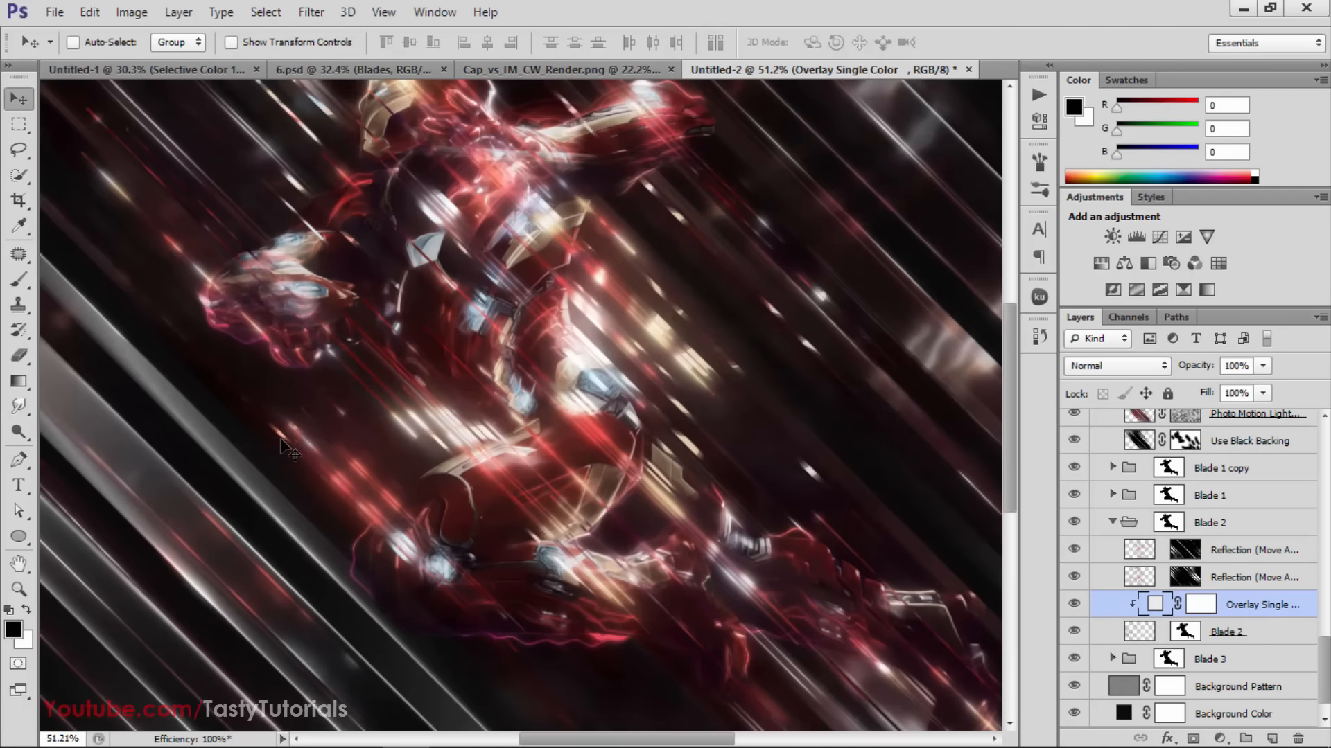
scroll(435, 341, up, 2)
scroll(435, 342, down, 3)
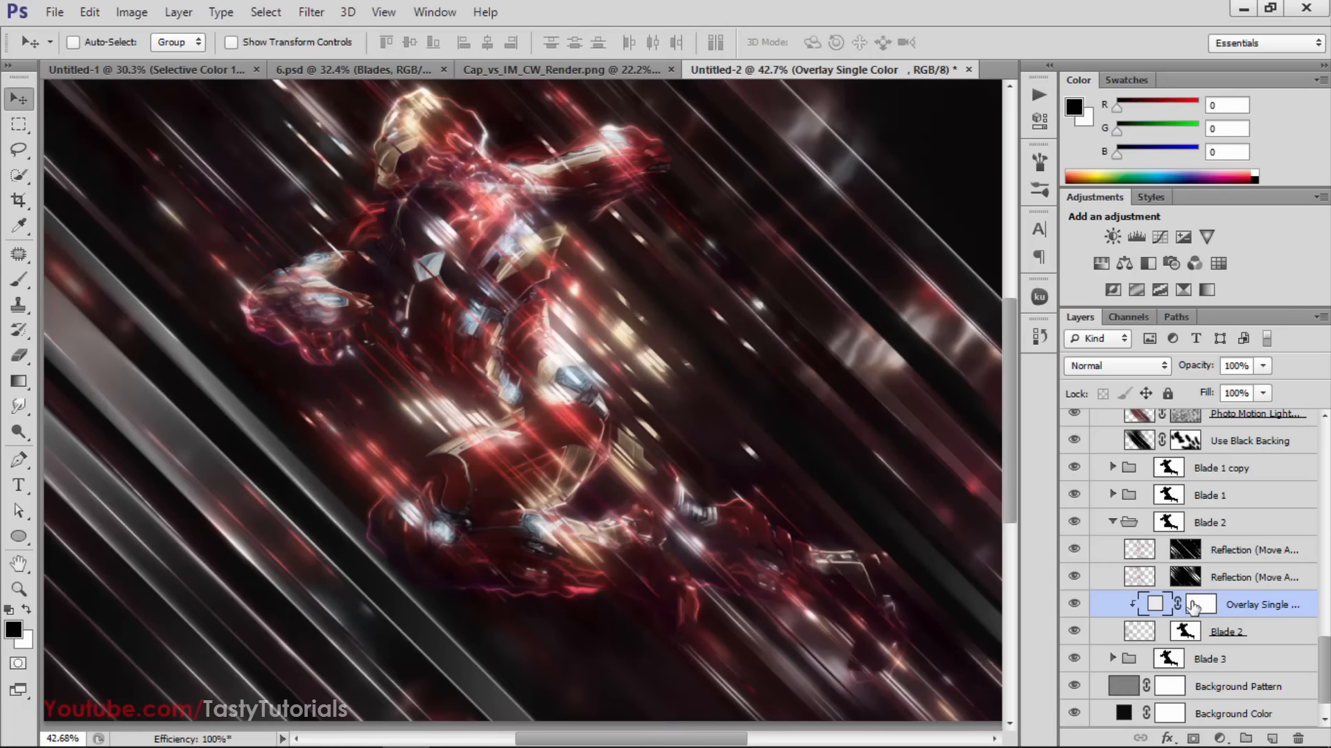
scroll(1190, 608, up, 1)
click(1111, 550)
scroll(1168, 596, up, 2)
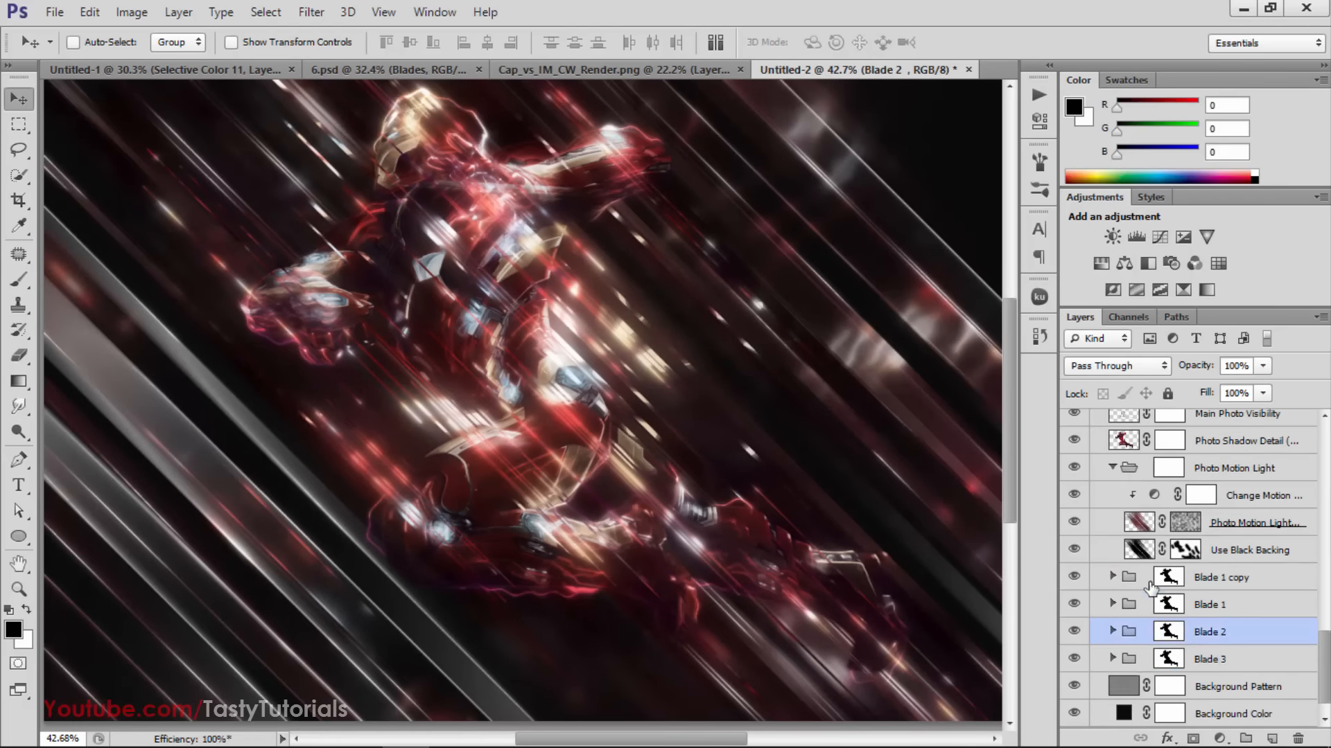
Check the Photo Motion Light (opacity) and Use Black Backing layers by toggling their visibility
click(1218, 557)
click(1074, 550)
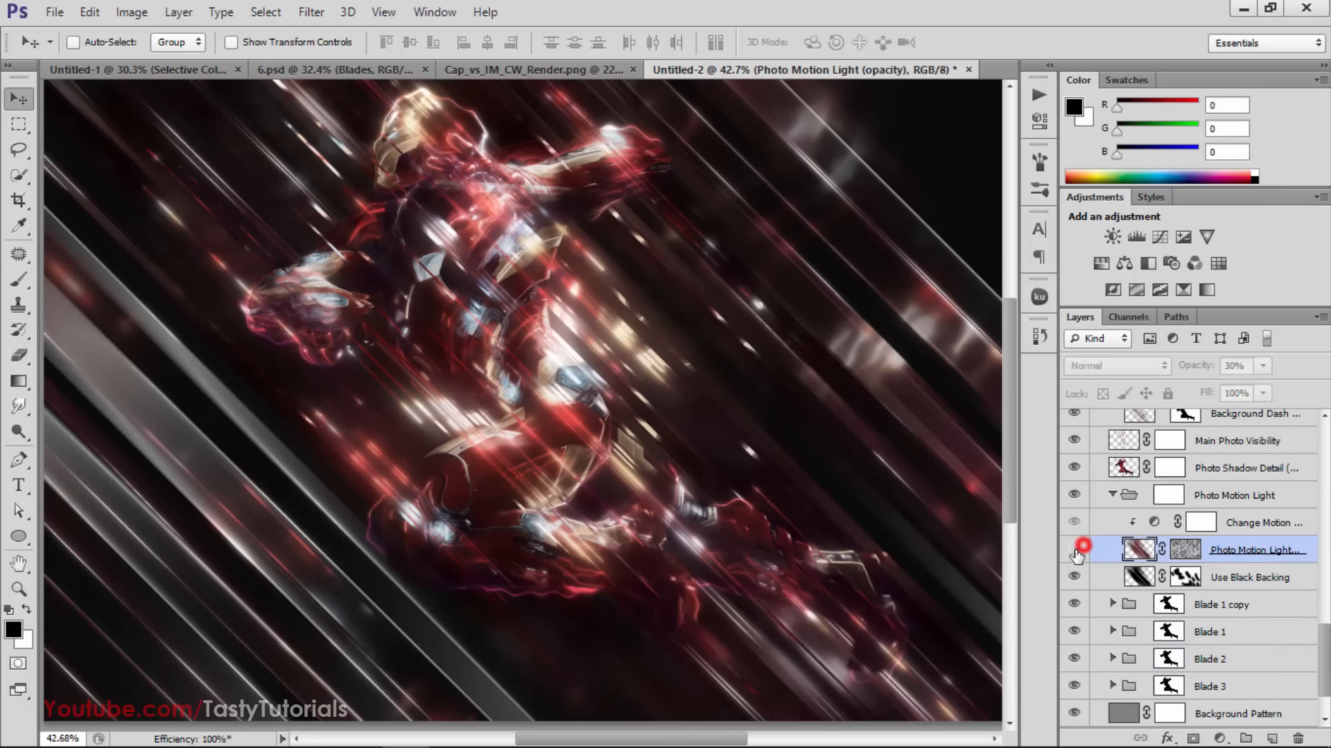
click(1074, 549)
click(1074, 576)
click(1074, 575)
scroll(1076, 576, up, 3)
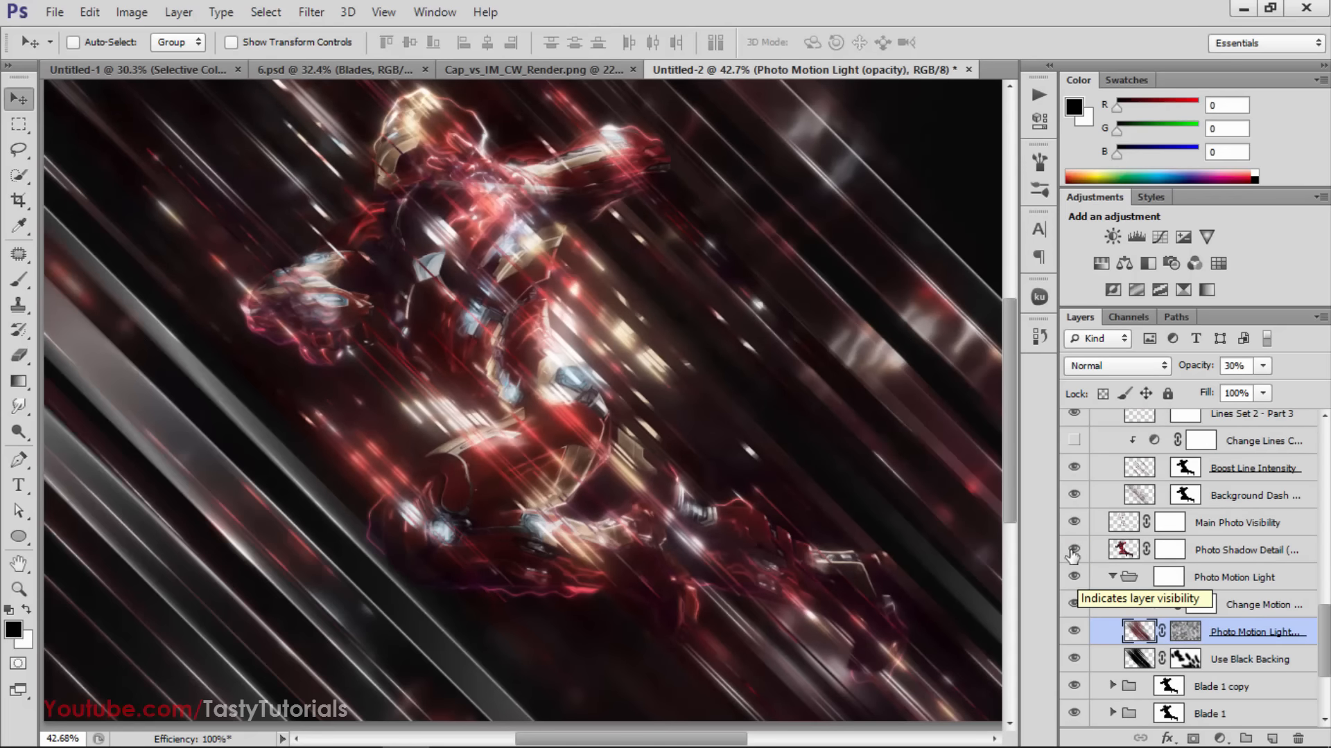
Show the hidden Change Lines adjustment layer clipped to Boost Line Intensity in the Lines Set 2 group
click(1072, 550)
scroll(1072, 550, up, 4)
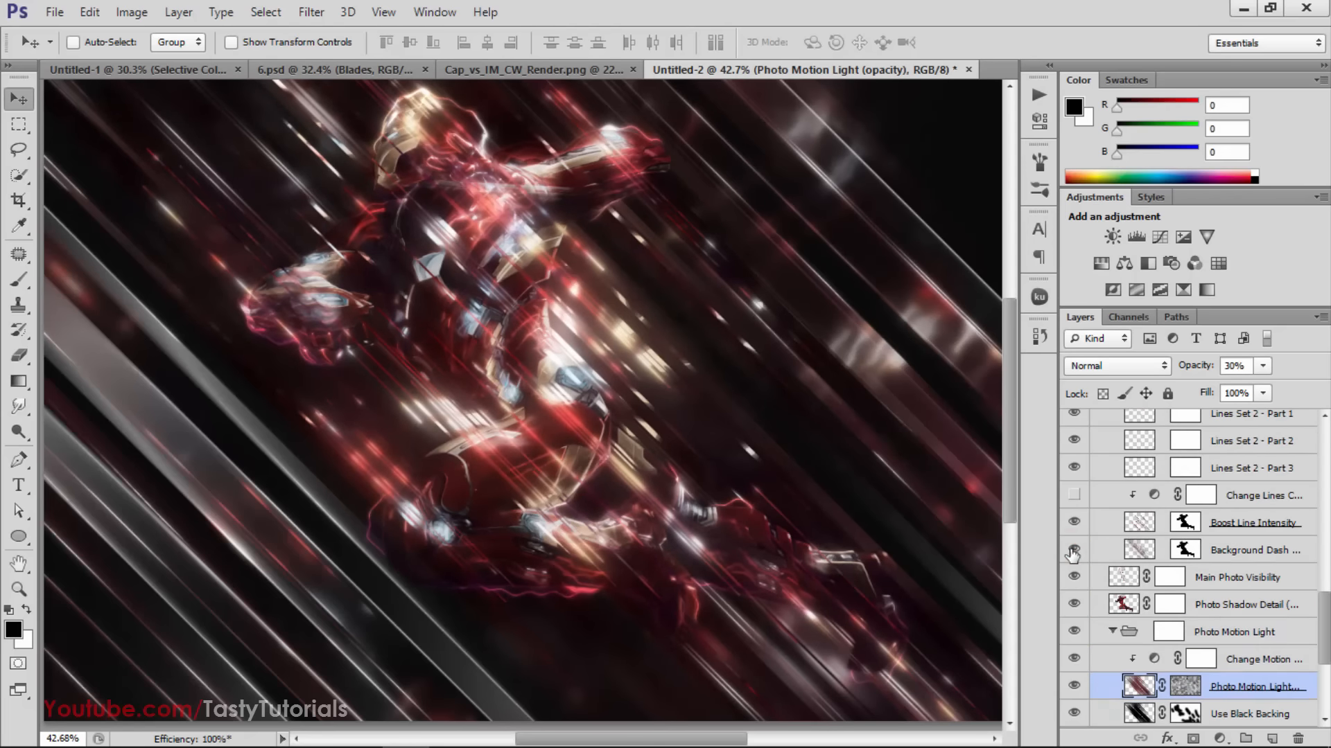
click(1071, 550)
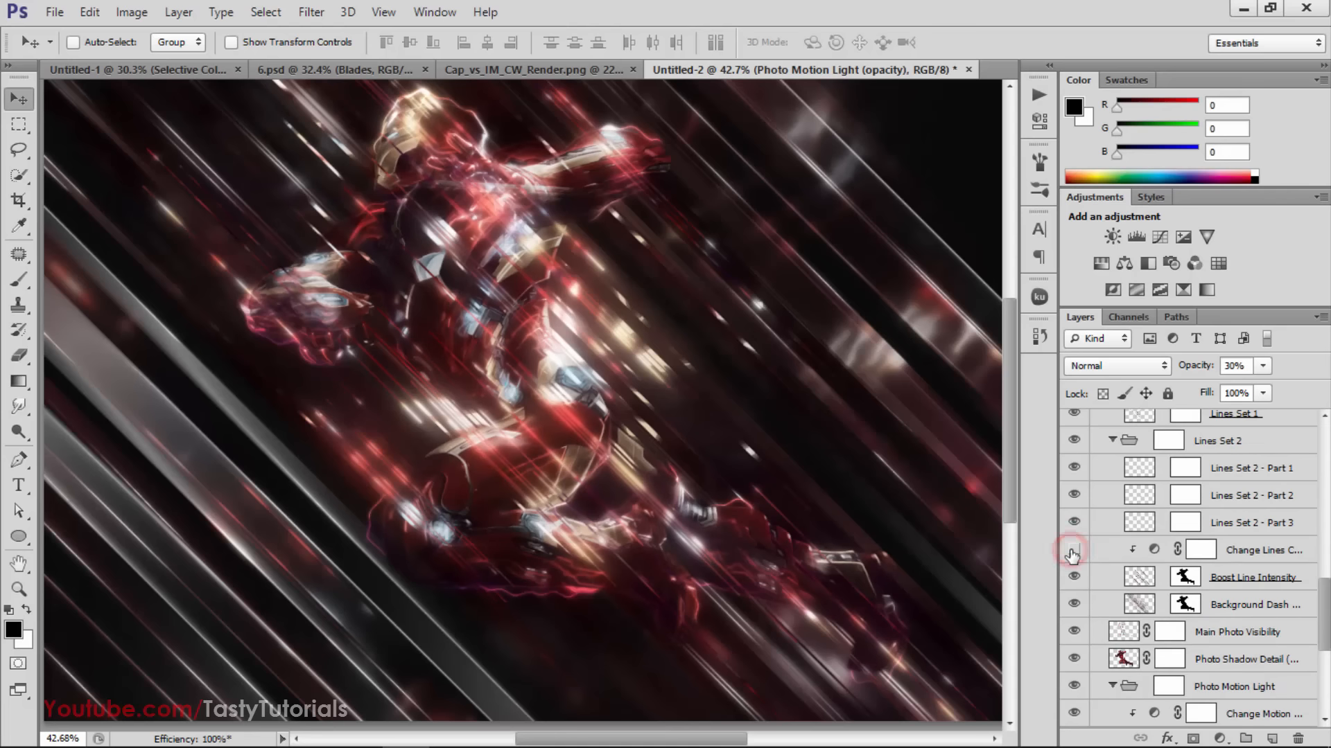
click(1070, 551)
scroll(639, 423, down, 1)
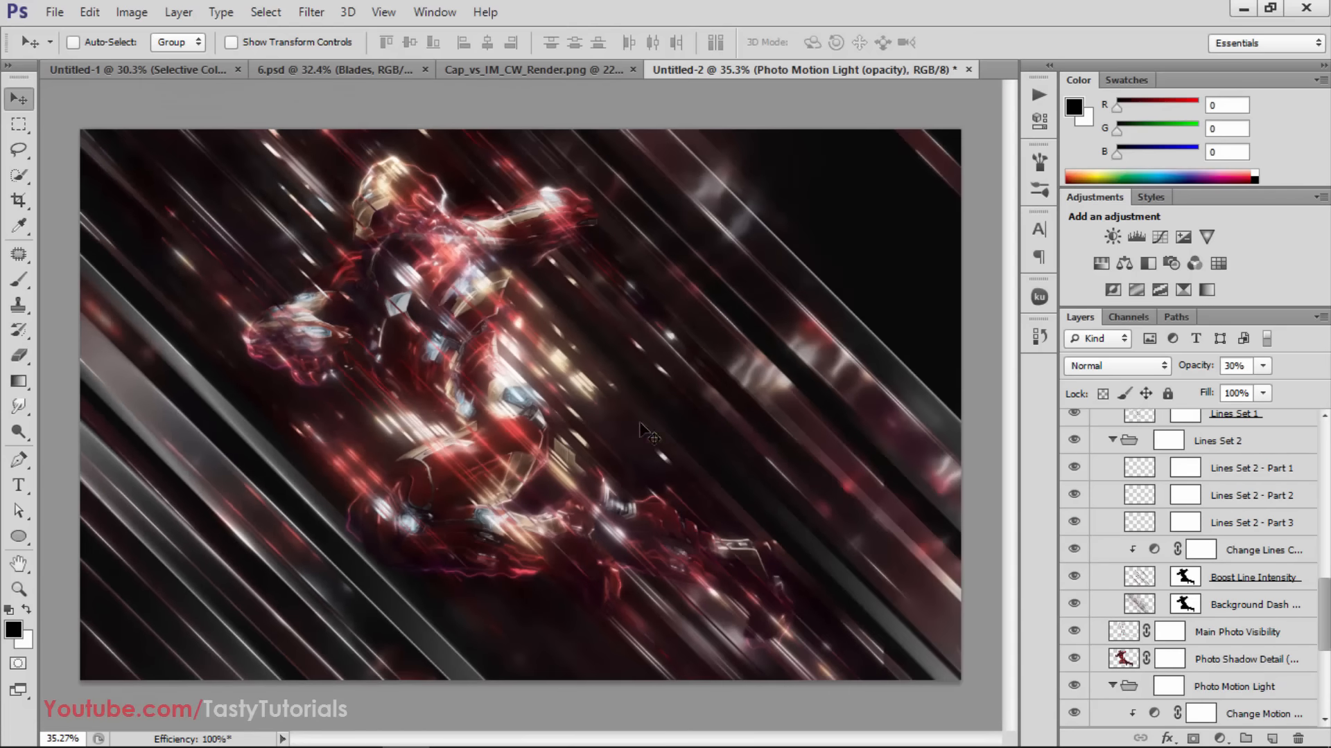
Collapse the Glowing Photo Edges group and check its effect by toggling its visibility
scroll(1206, 584, up, 3)
scroll(1171, 554, up, 7)
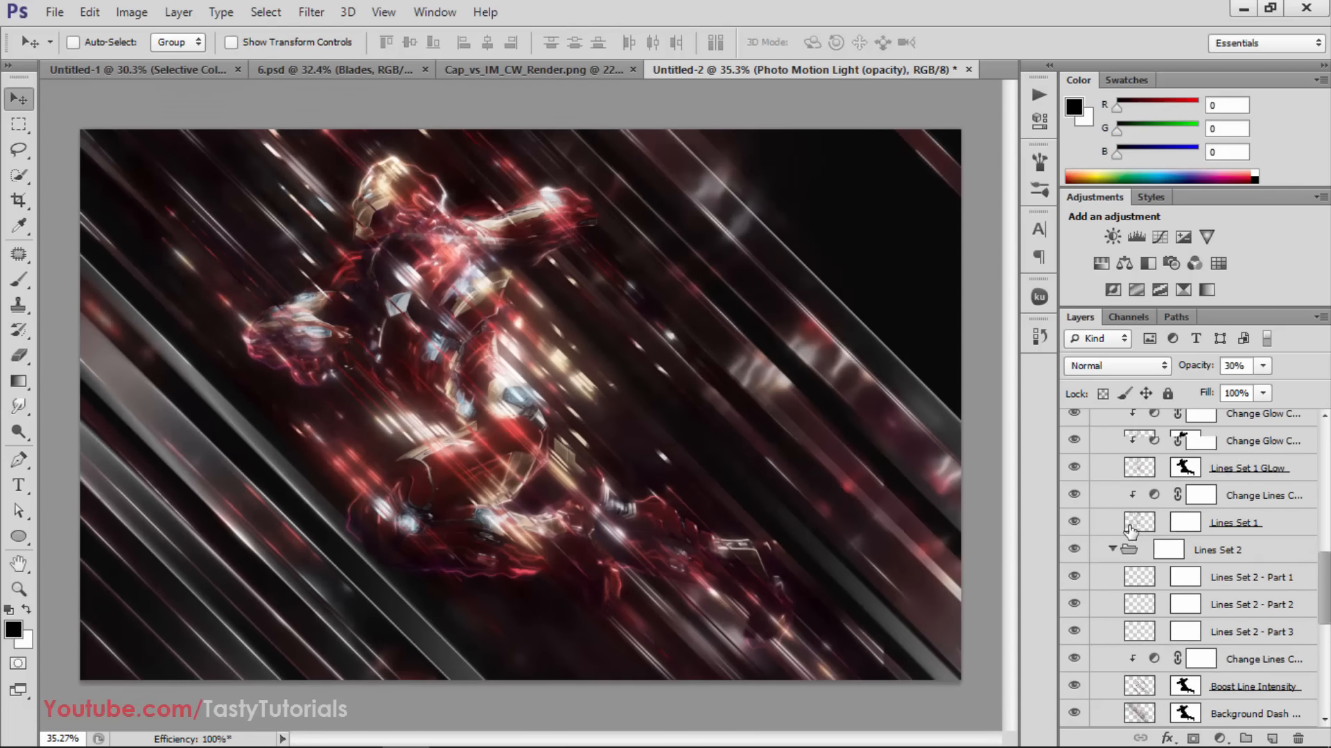
click(1267, 549)
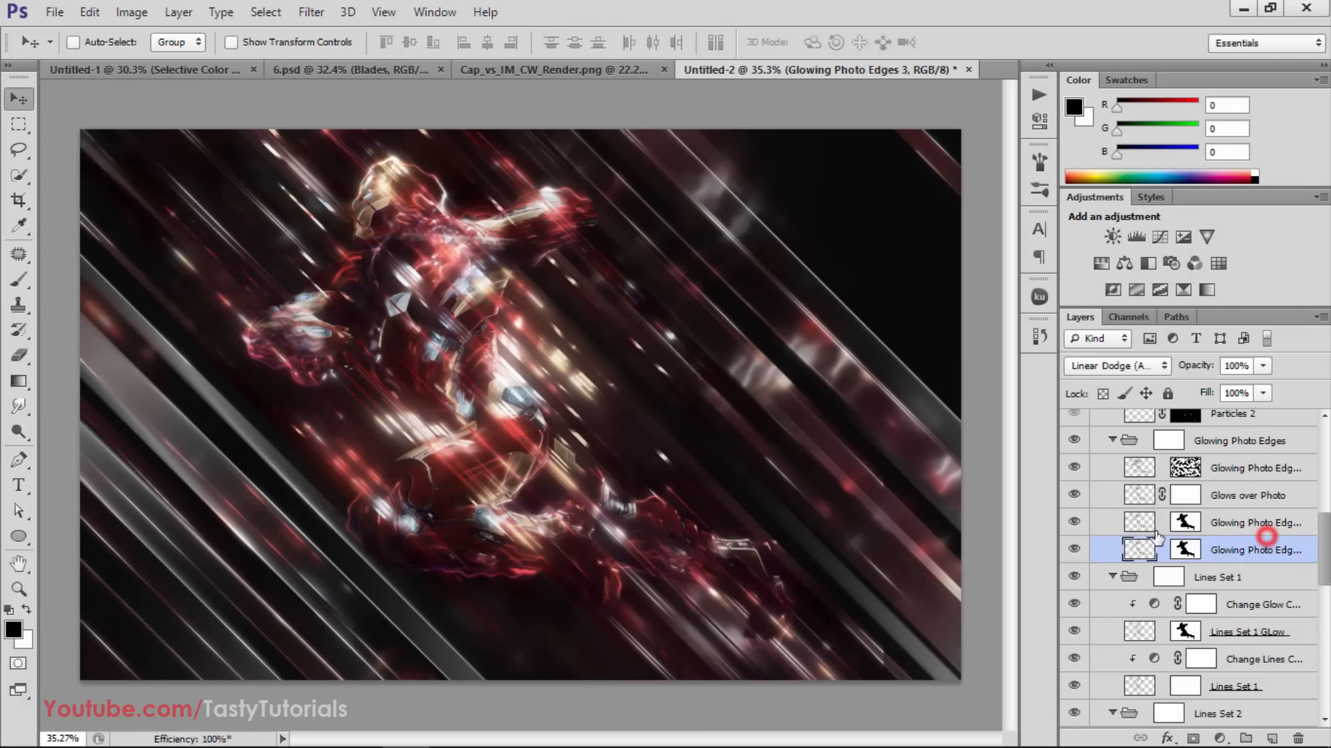
click(1113, 441)
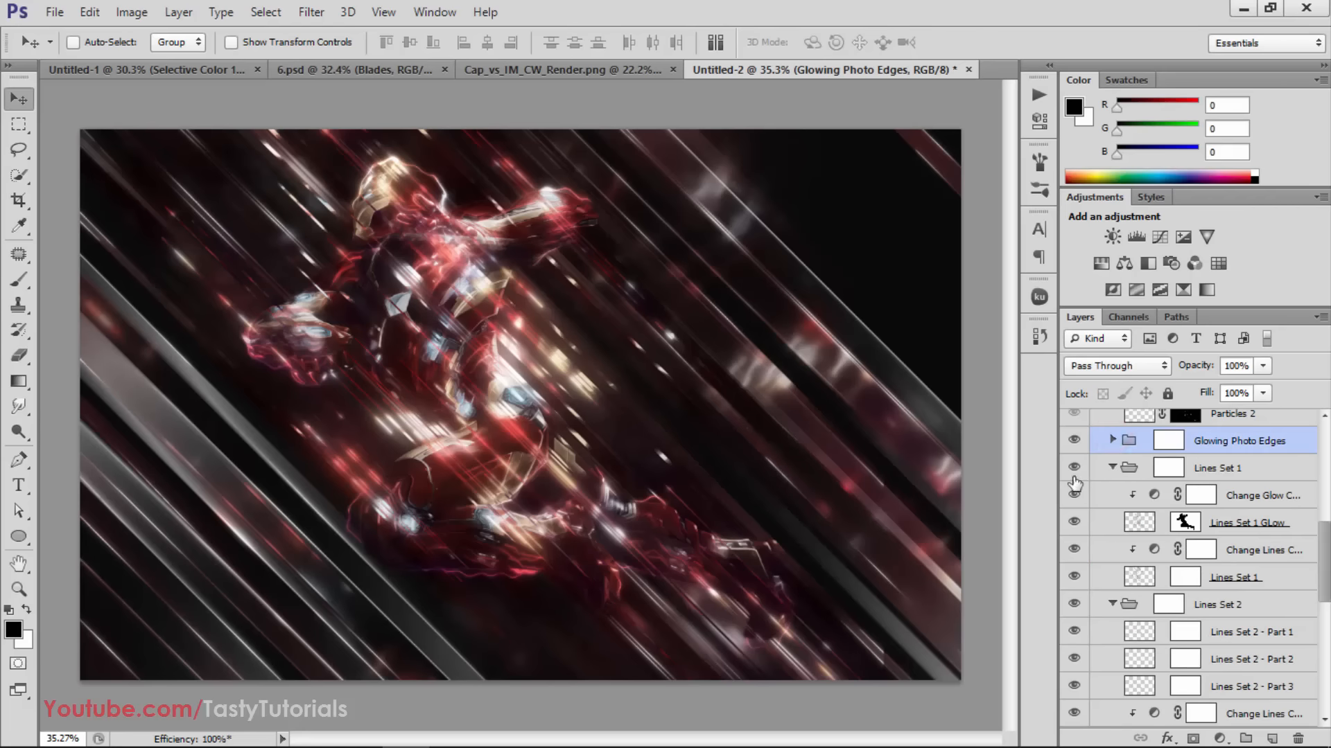
click(1076, 445)
click(1077, 444)
Collapse the Lines Set 1 group and compare the image with Lines Set 1 and Glowing Photo Edges hidden and shown
click(1113, 467)
click(1074, 469)
click(1074, 468)
click(1074, 468)
click(1074, 468)
click(1074, 469)
scroll(1074, 469, up, 1)
click(1075, 469)
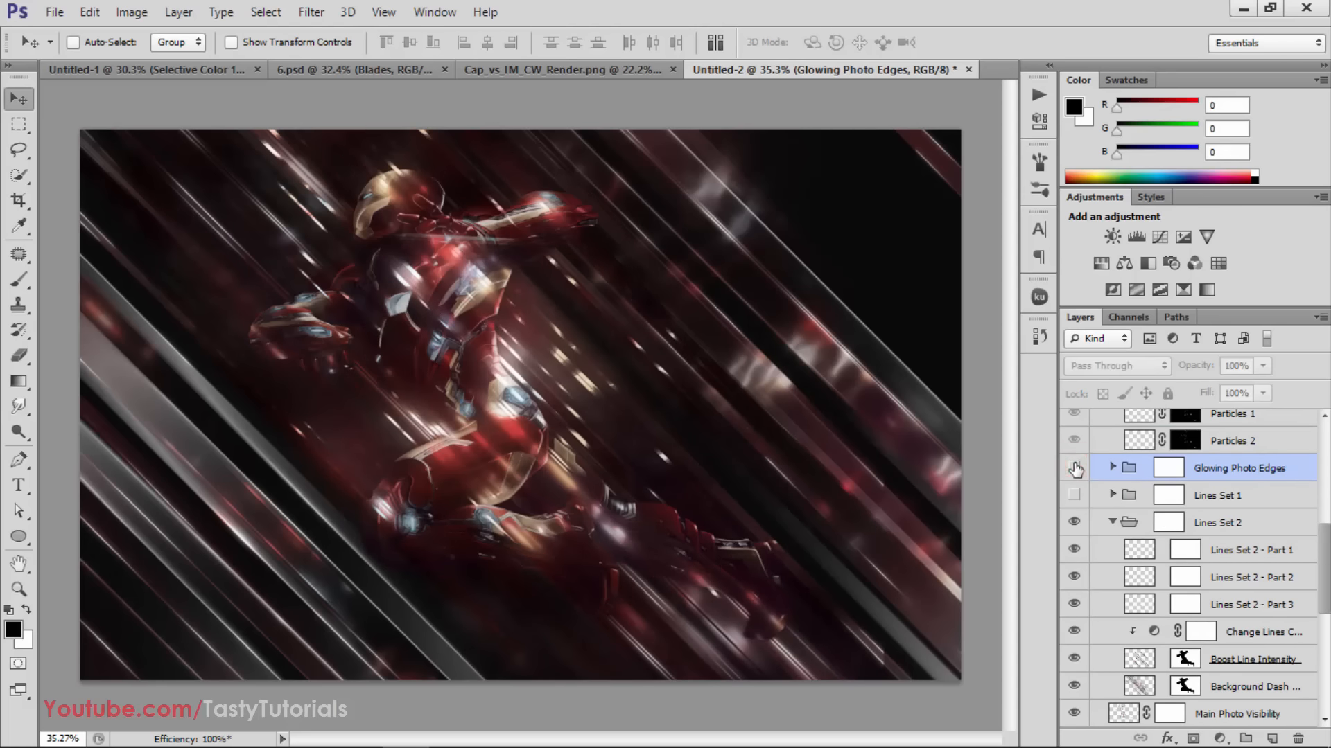
click(1074, 468)
click(1074, 496)
click(1074, 495)
click(1074, 495)
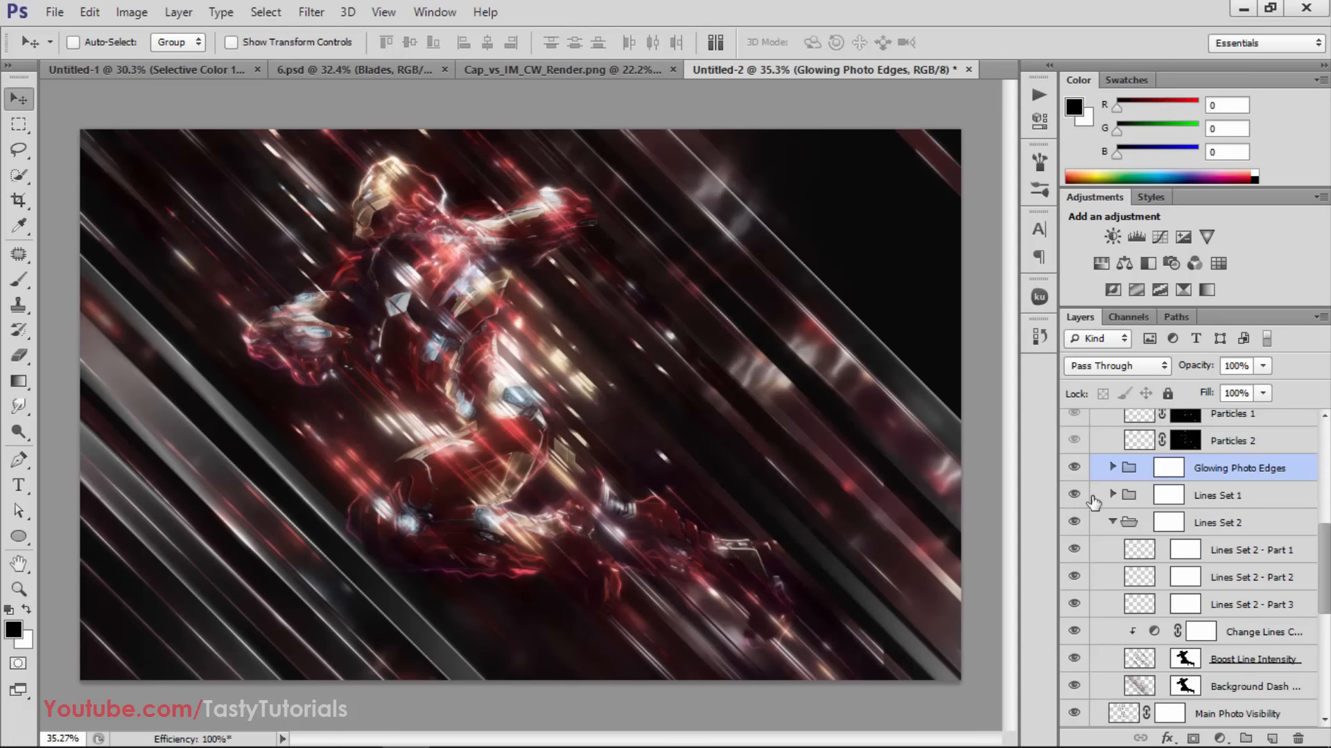
Check the effect of the Lines Set 2 group by toggling its visibility
drag(1171, 500, 1178, 503)
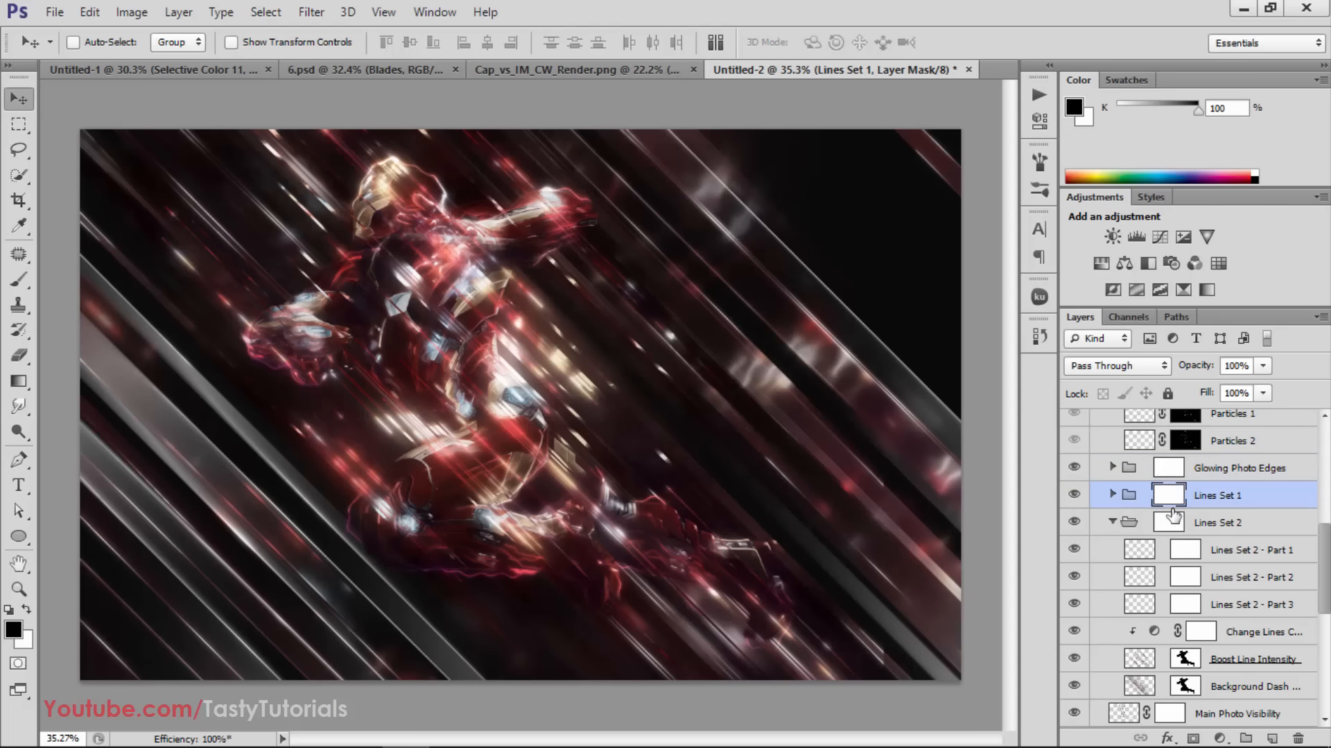
click(1074, 524)
click(1075, 524)
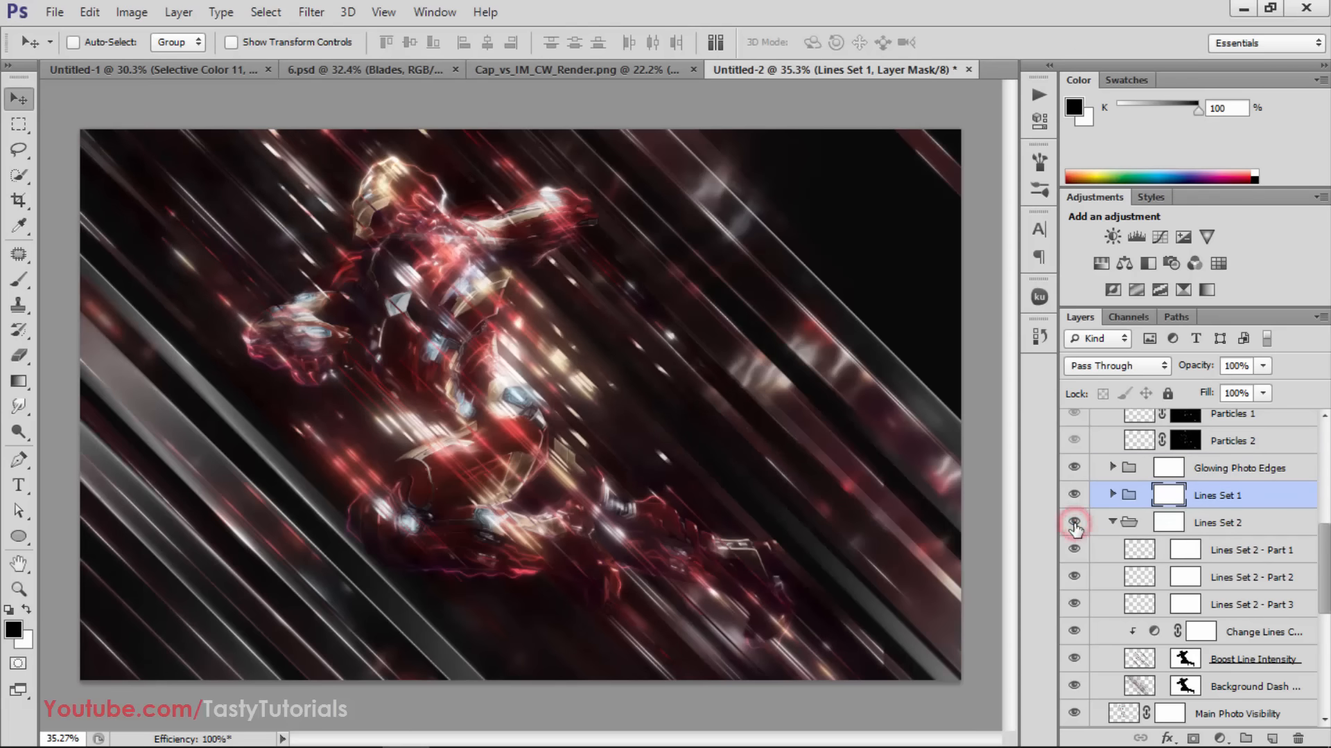
click(1074, 524)
click(1074, 524)
Paint black on the Lines Set 2 mask with a 125 px brush to clear the lines over Iron Man's helmet
click(1170, 526)
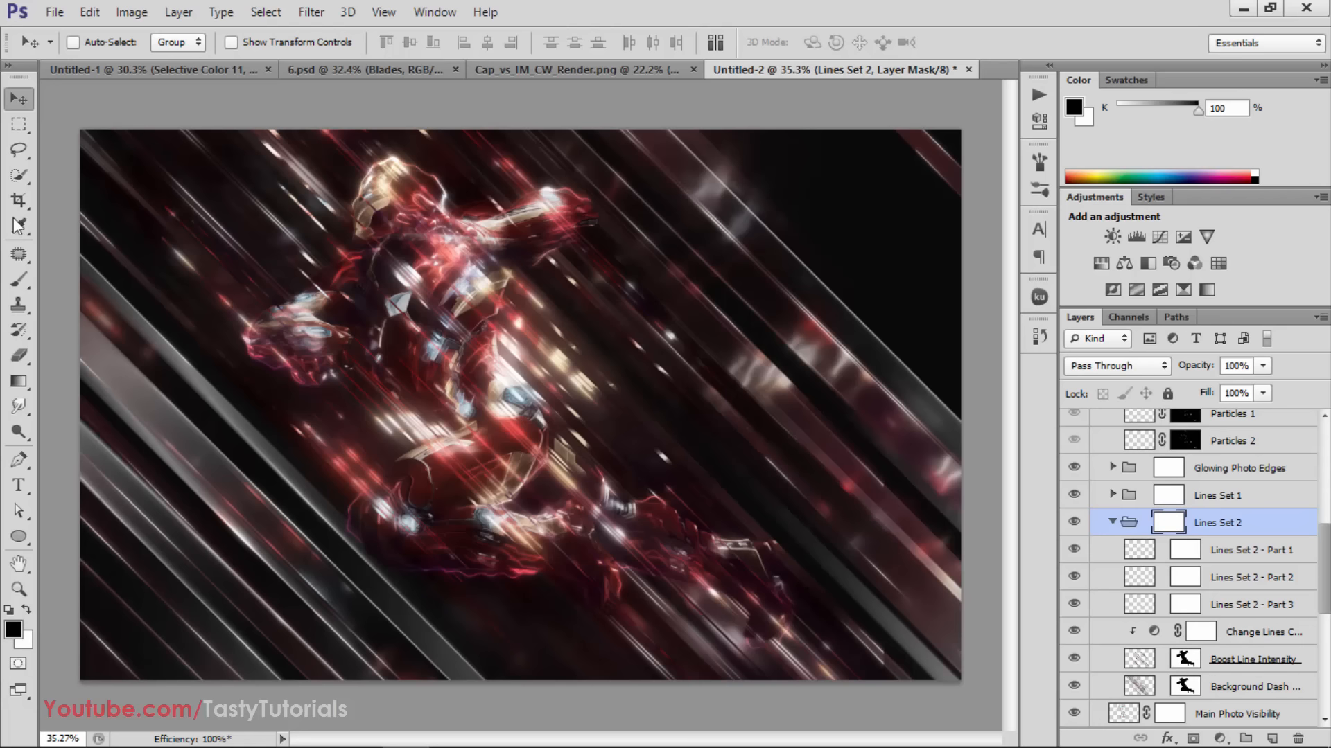
key(b)
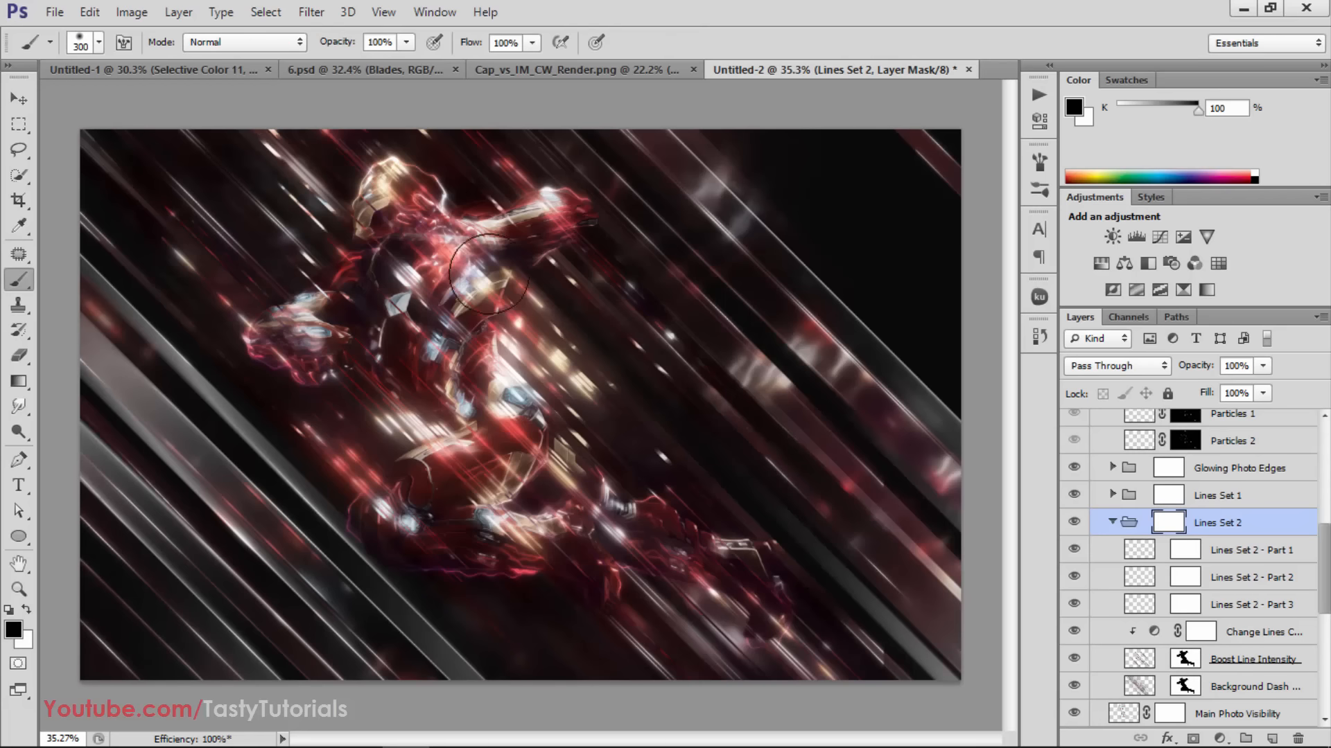
key(bracketleft)
mouse_move(396, 206)
mouse_down()
mouse_move(375, 211)
mouse_move(373, 248)
mouse_up()
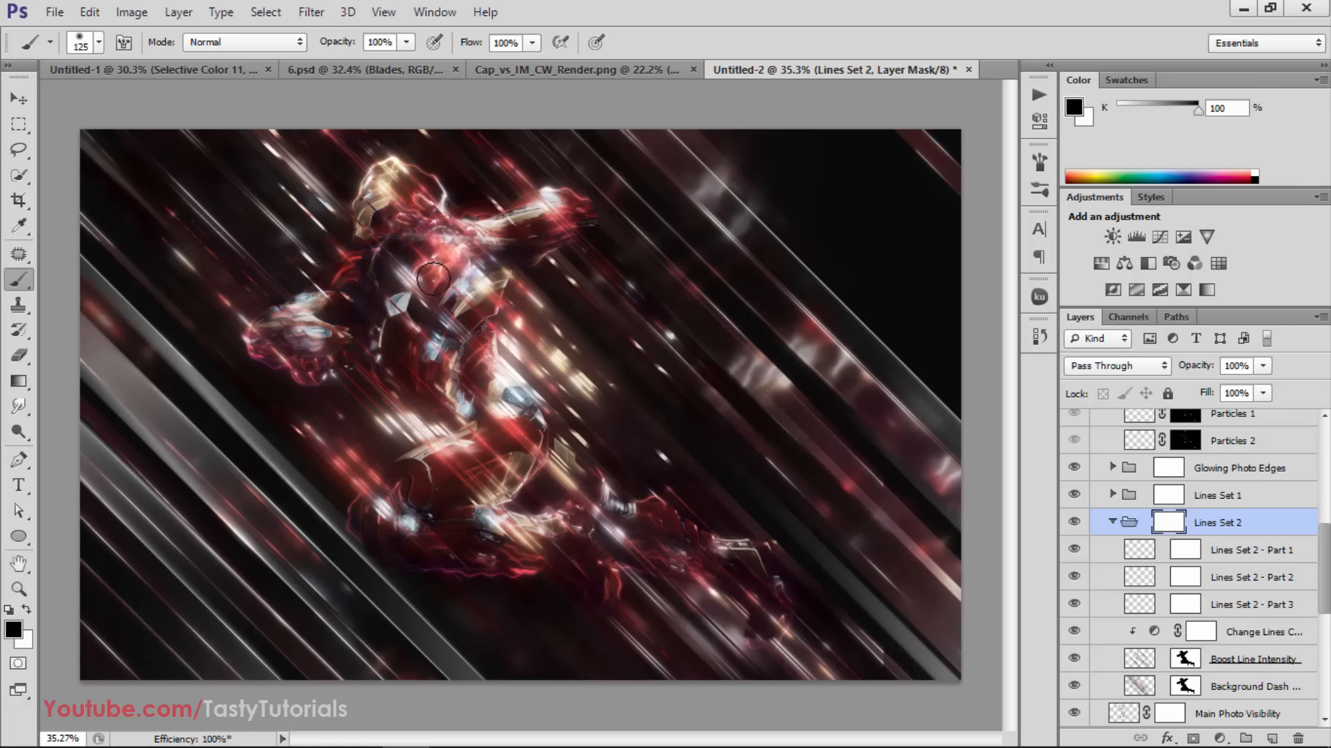
Paint black on the Lines Set 1 mask to clear the lines over Iron Man's helmet, rear forearm and bent knee
click(1177, 496)
mouse_move(395, 187)
mouse_down()
mouse_move(381, 177)
mouse_move(390, 169)
mouse_move(430, 201)
mouse_up()
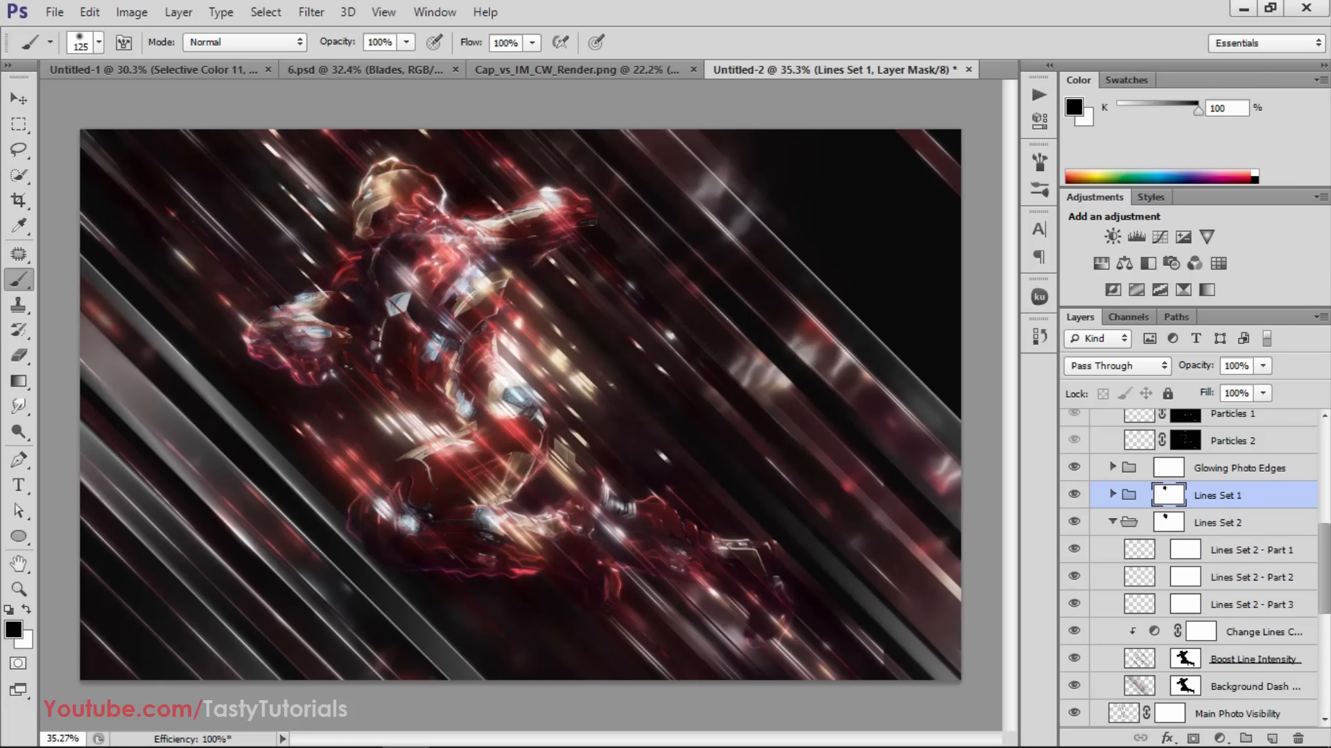
drag(319, 307, 265, 338)
drag(418, 472, 360, 517)
Collapse the Lines Set 2 group, expand Blade 3 and check its Reflection (Move Around) layer by toggling its visibility
scroll(1137, 479, down, 2)
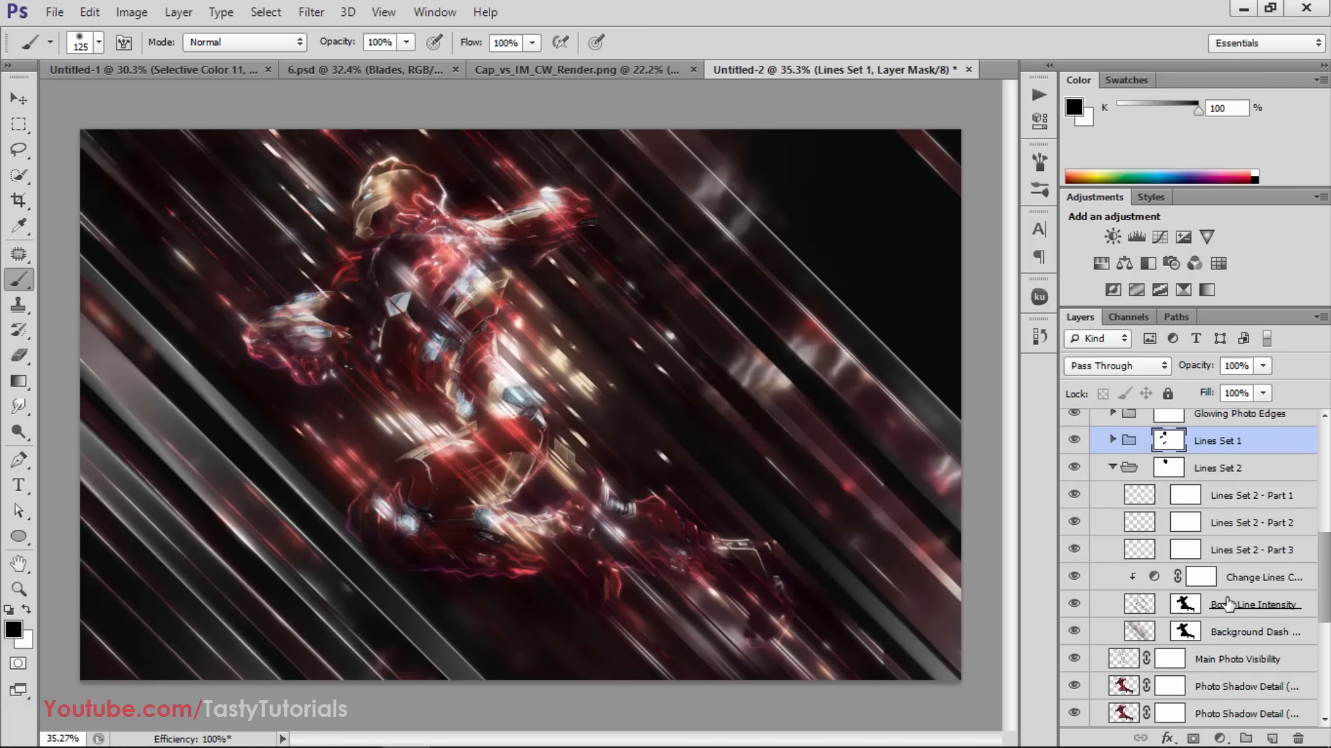
click(1112, 469)
scroll(1149, 580, down, 3)
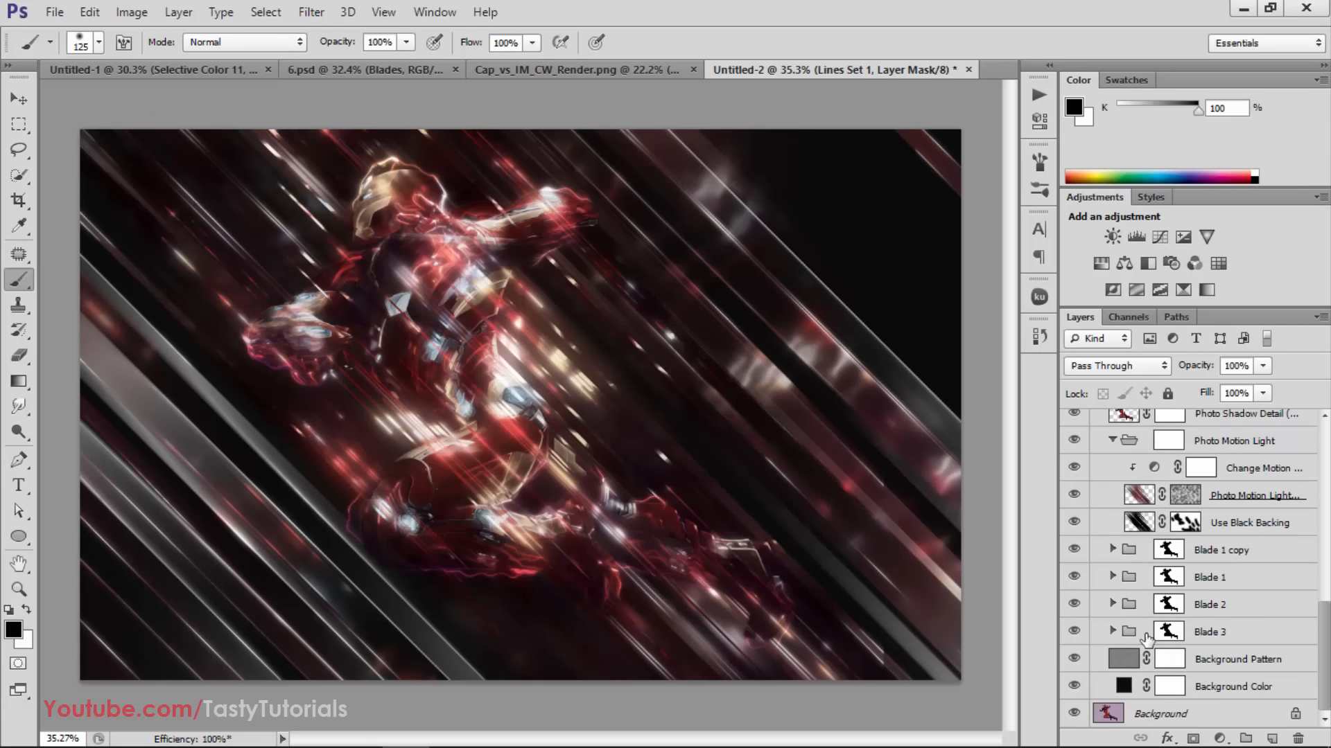
click(1208, 632)
click(1112, 631)
scroll(1123, 627, down, 2)
click(1248, 606)
click(1073, 605)
click(1073, 606)
Duplicate the Blade 3 group's Reflection (Move Around) layer, move the copy toward the image's right-hand blades, and collapse the group
scroll(891, 533, down, 1)
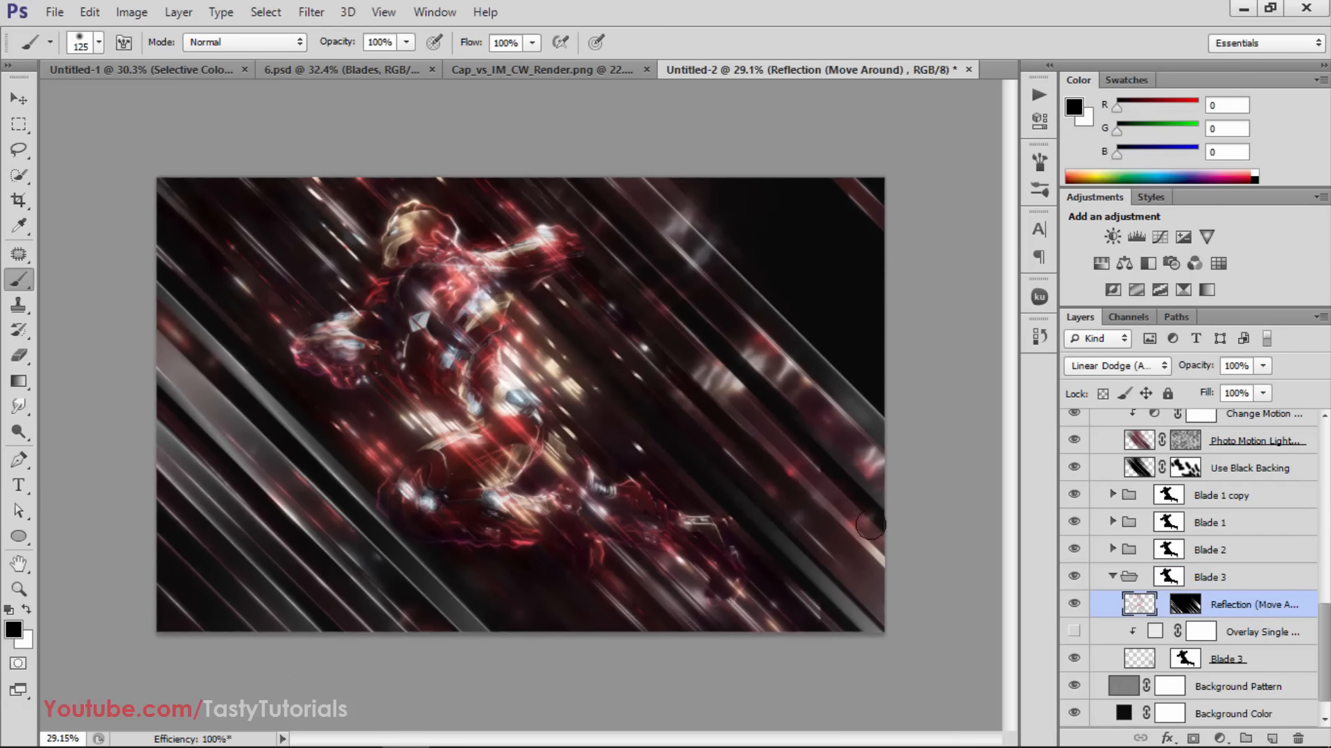
key(v)
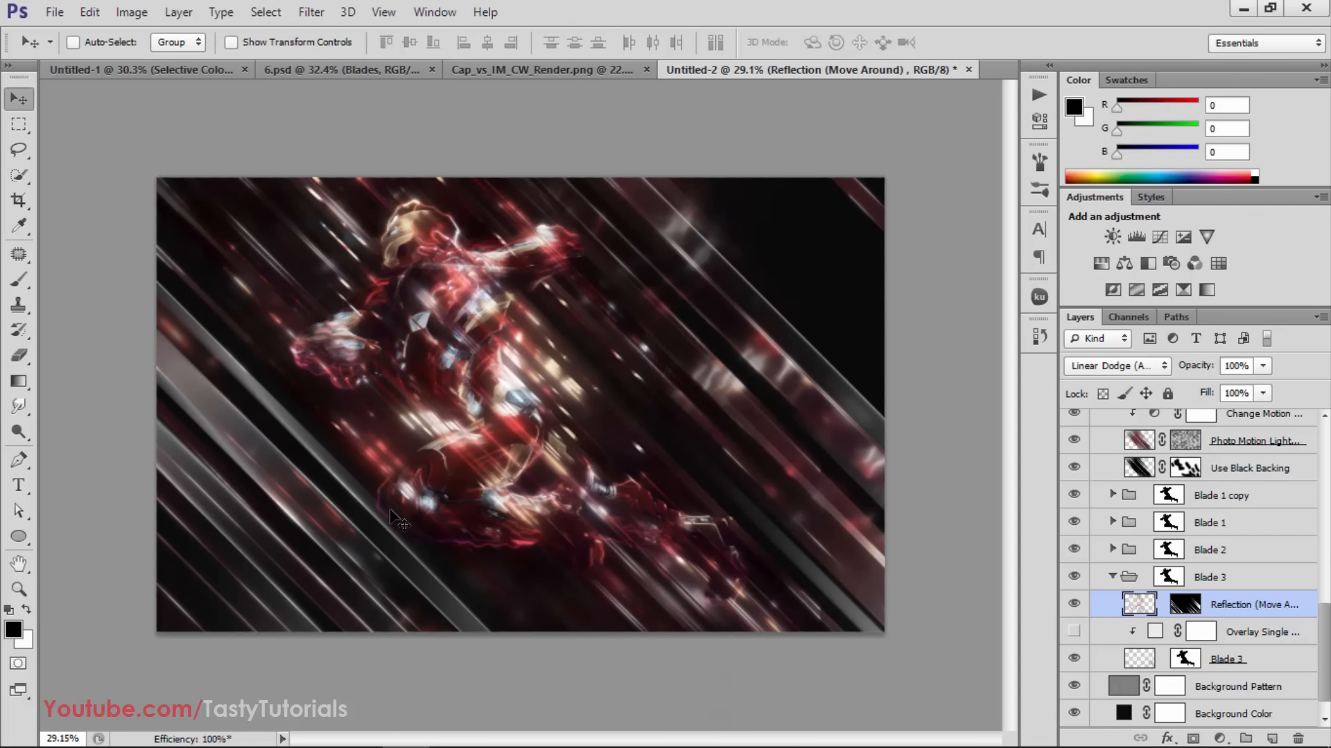
key(ctrl+j)
drag(364, 524, 667, 480)
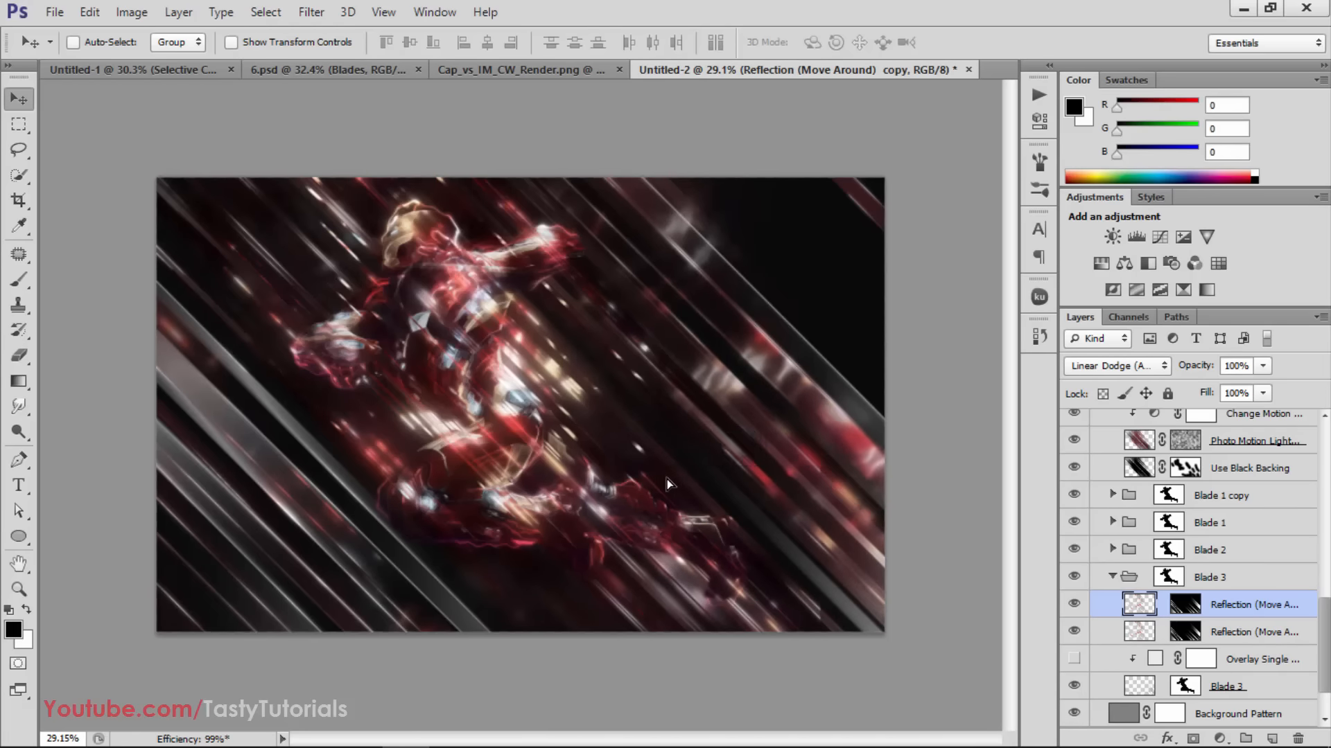
click(1113, 576)
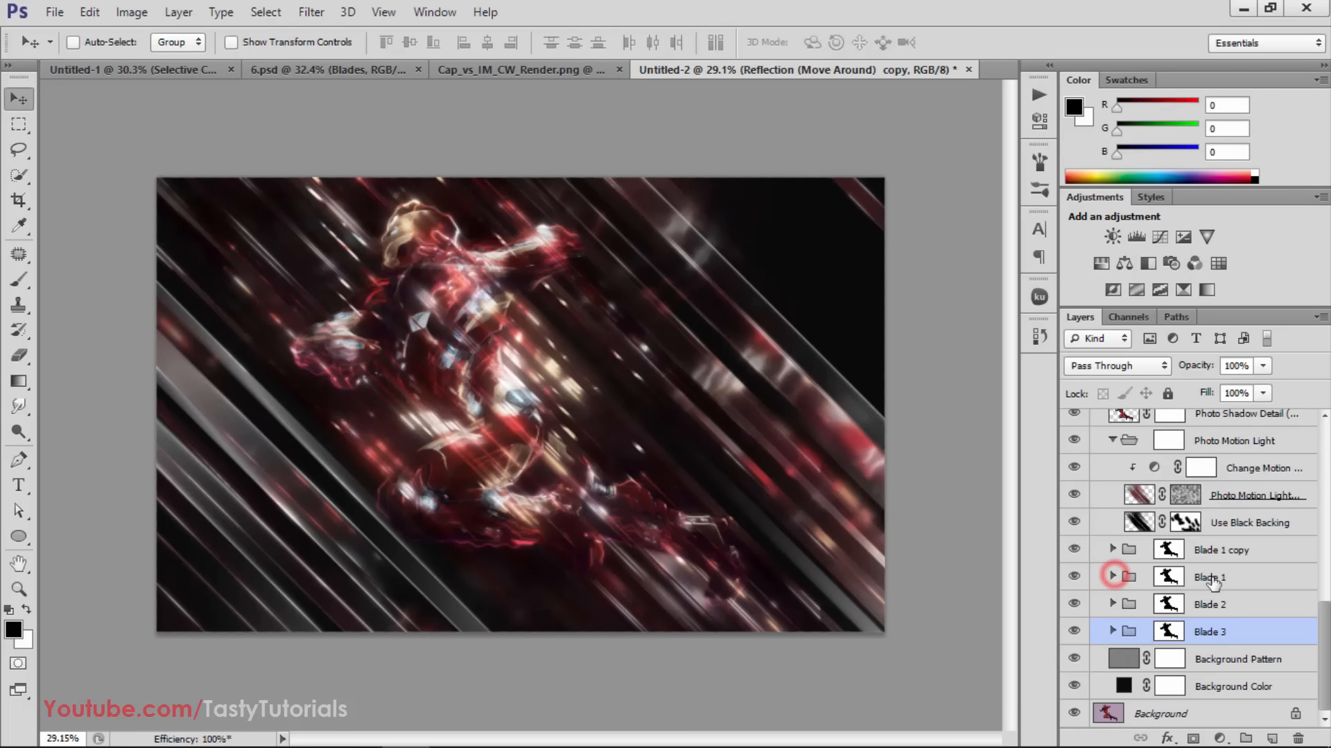
Duplicate the Blade 2 group's Reflection (Move Around) layer, move the copy toward the image's lower-left blades, and collapse the group
click(1238, 599)
click(1123, 607)
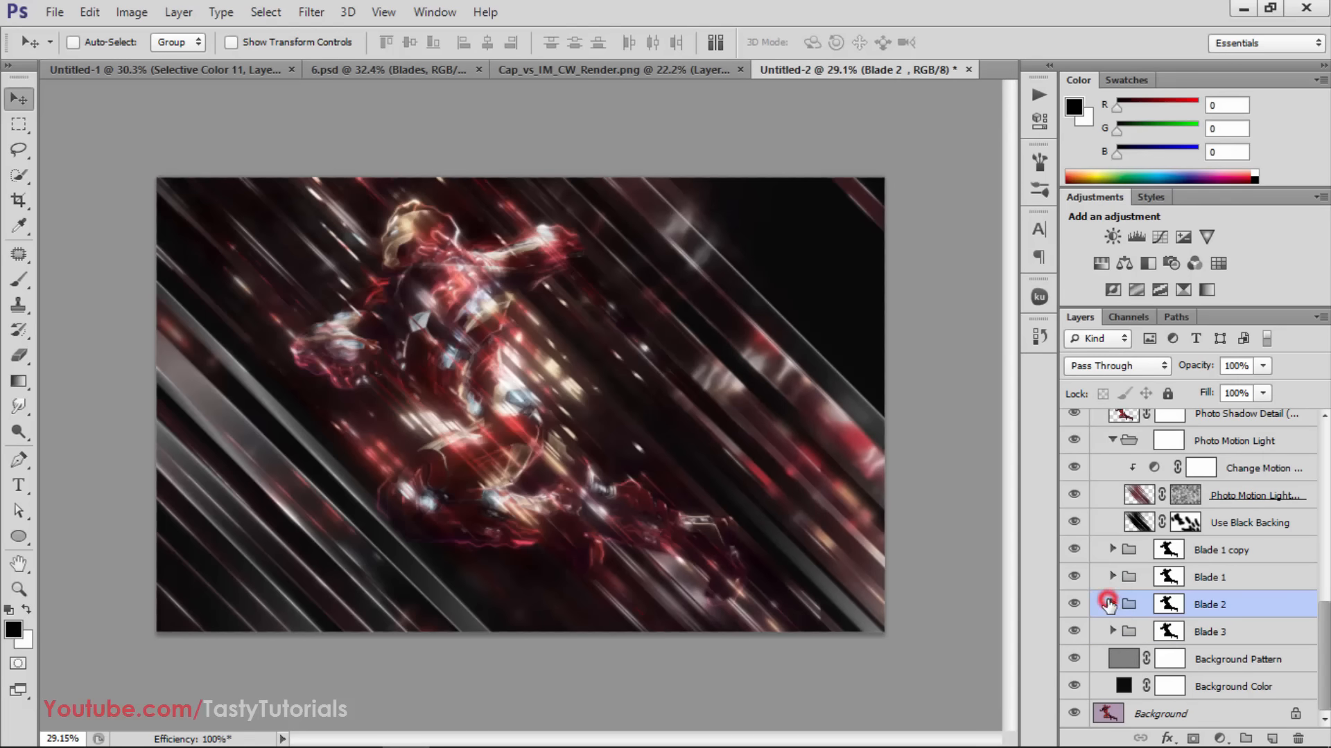
click(1112, 605)
click(1240, 609)
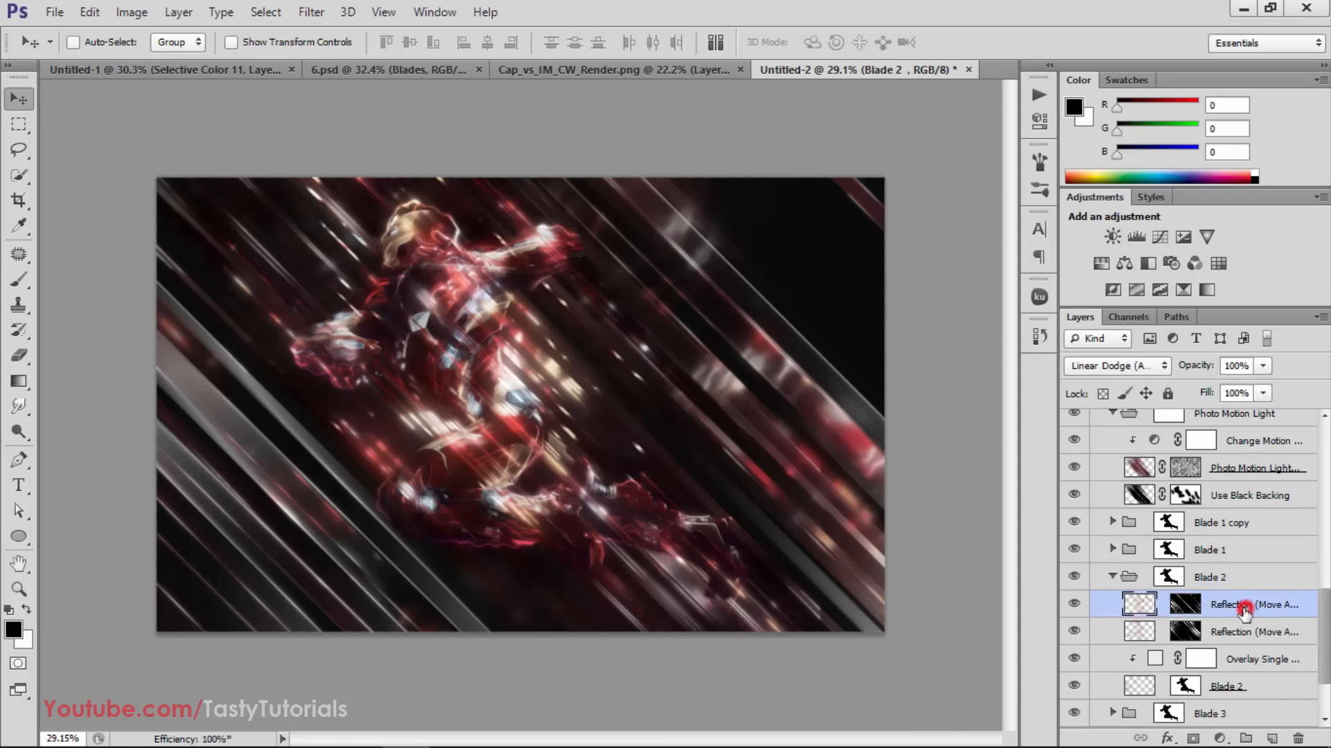
click(1074, 605)
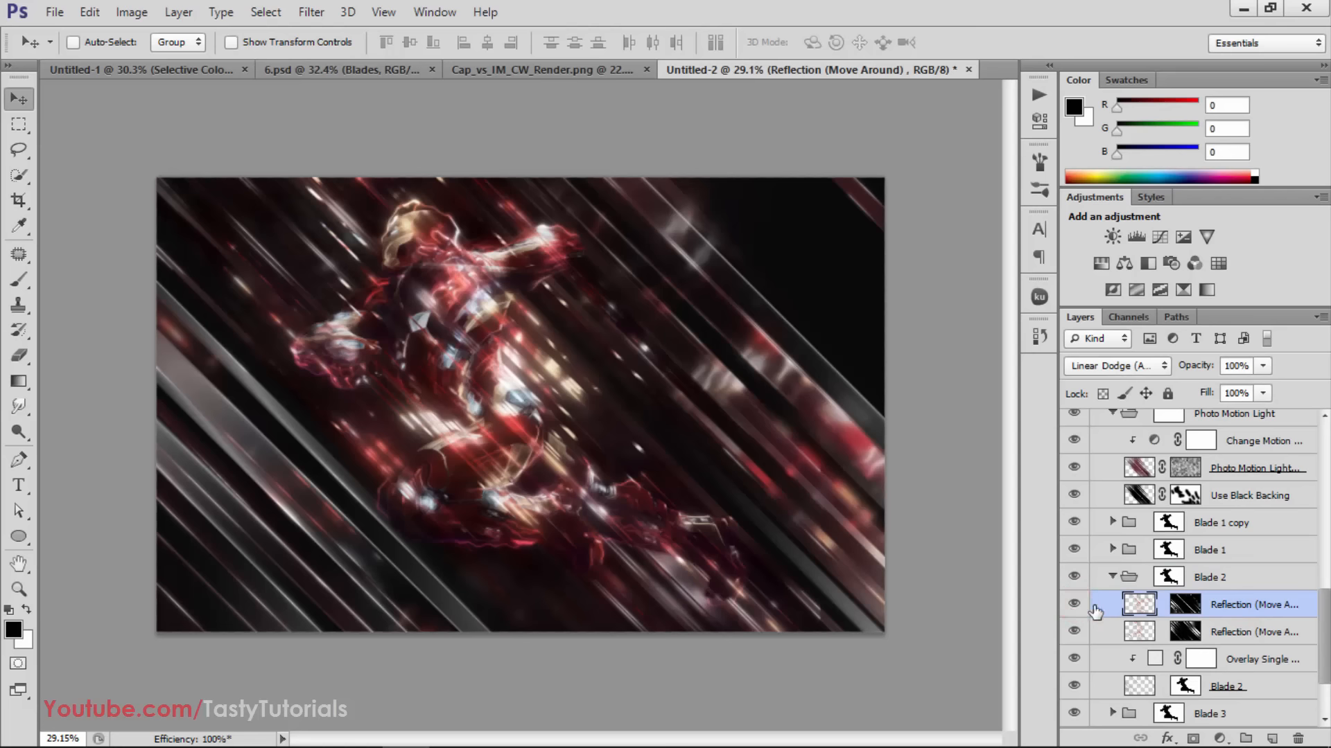
key(ctrl+j)
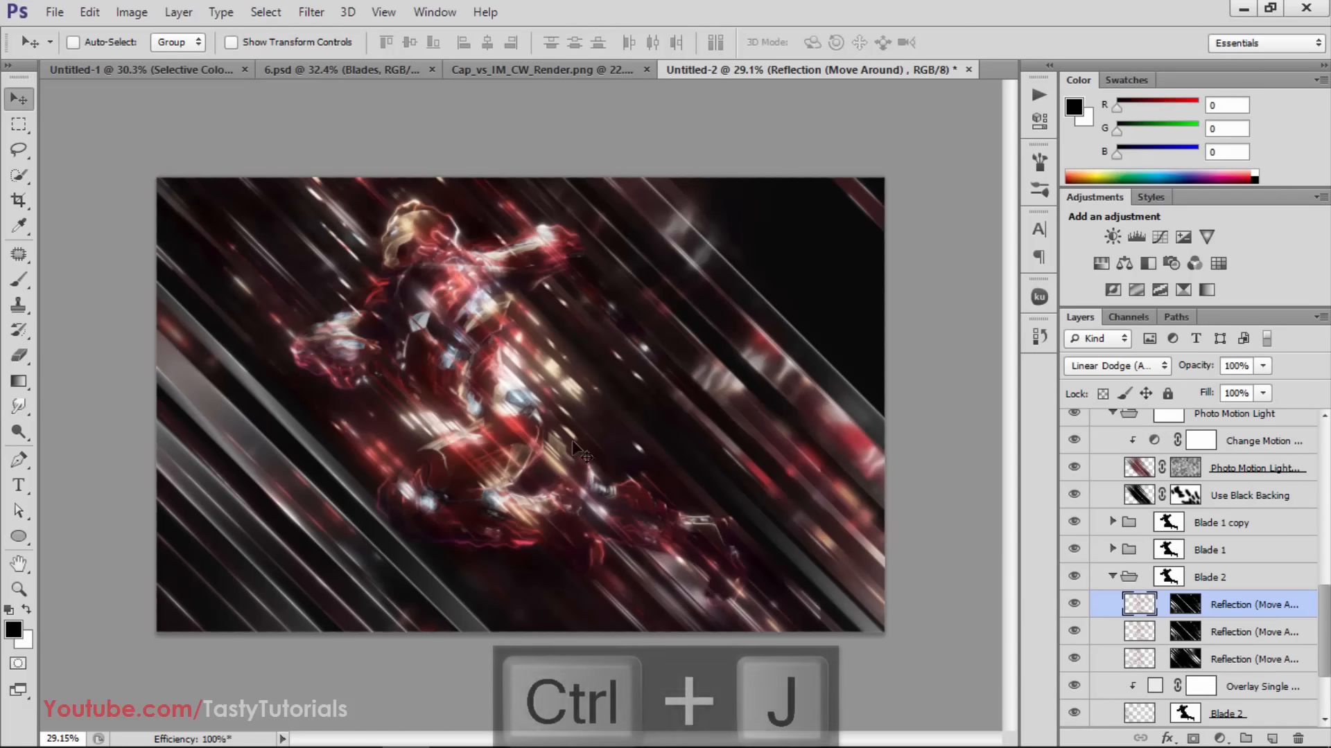
drag(542, 391, 244, 481)
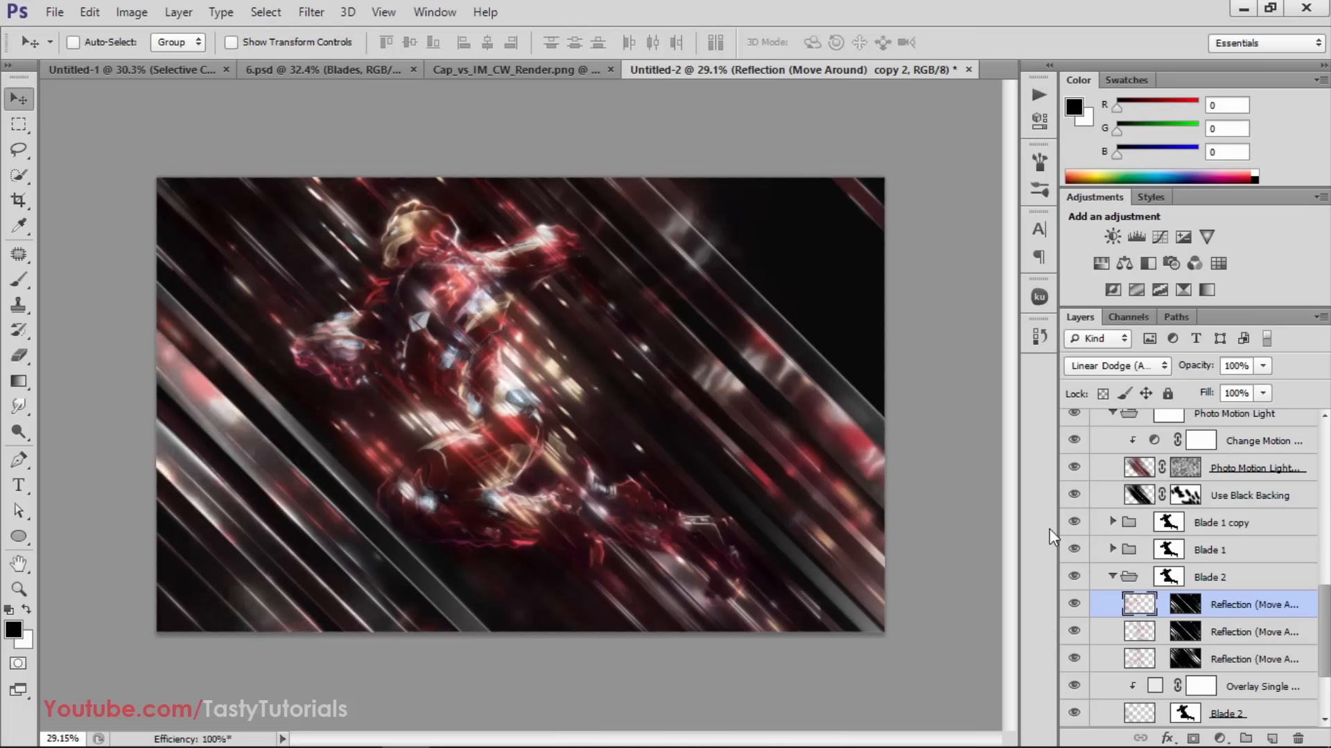
click(1112, 576)
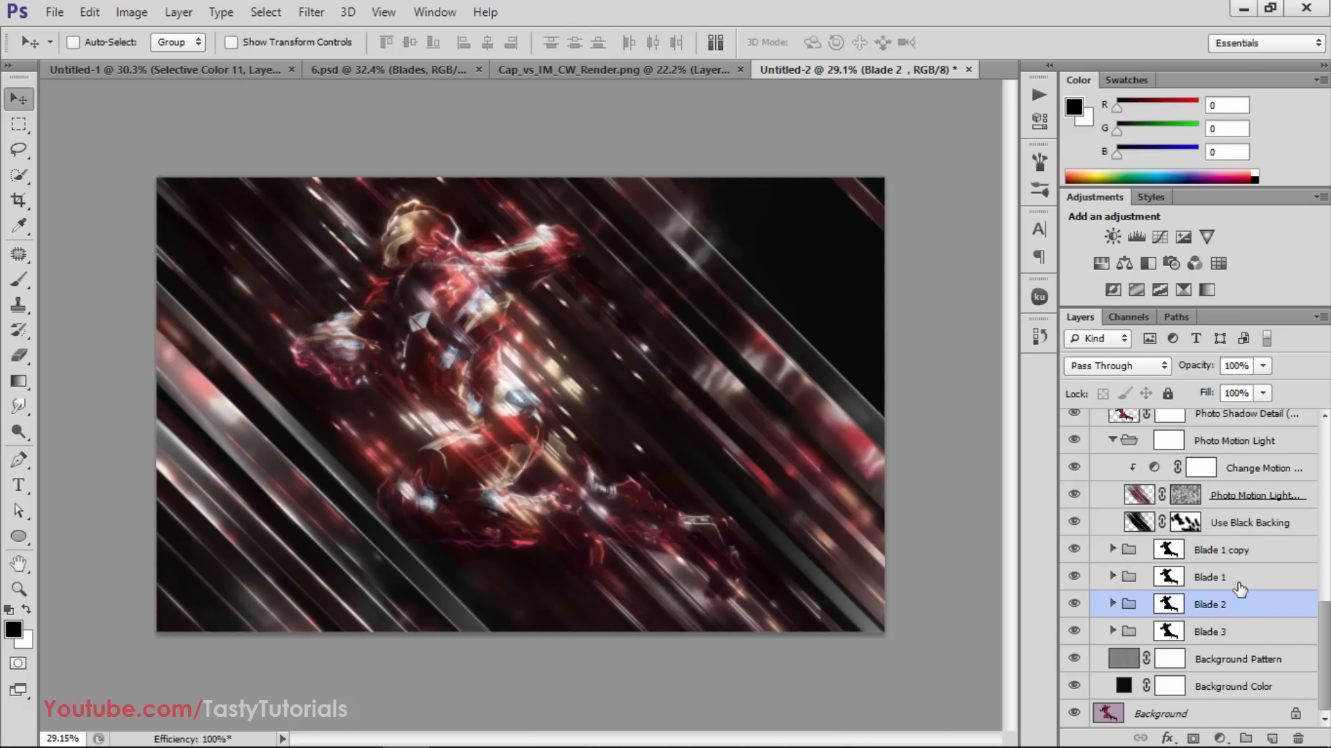
Expand the Blade 1 group and check its Wavey Reflection (Move Around) layer by toggling its visibility
click(1240, 578)
click(1112, 577)
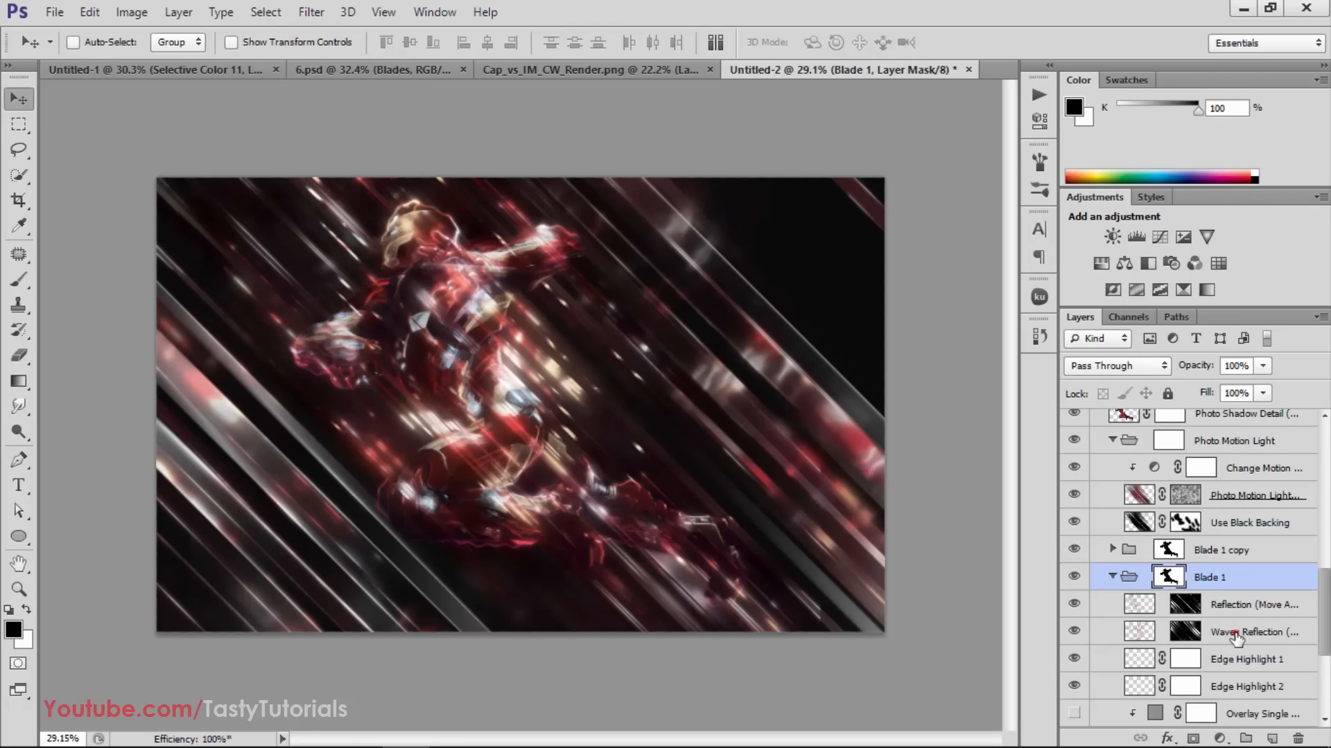
click(1139, 631)
click(1072, 631)
click(1074, 631)
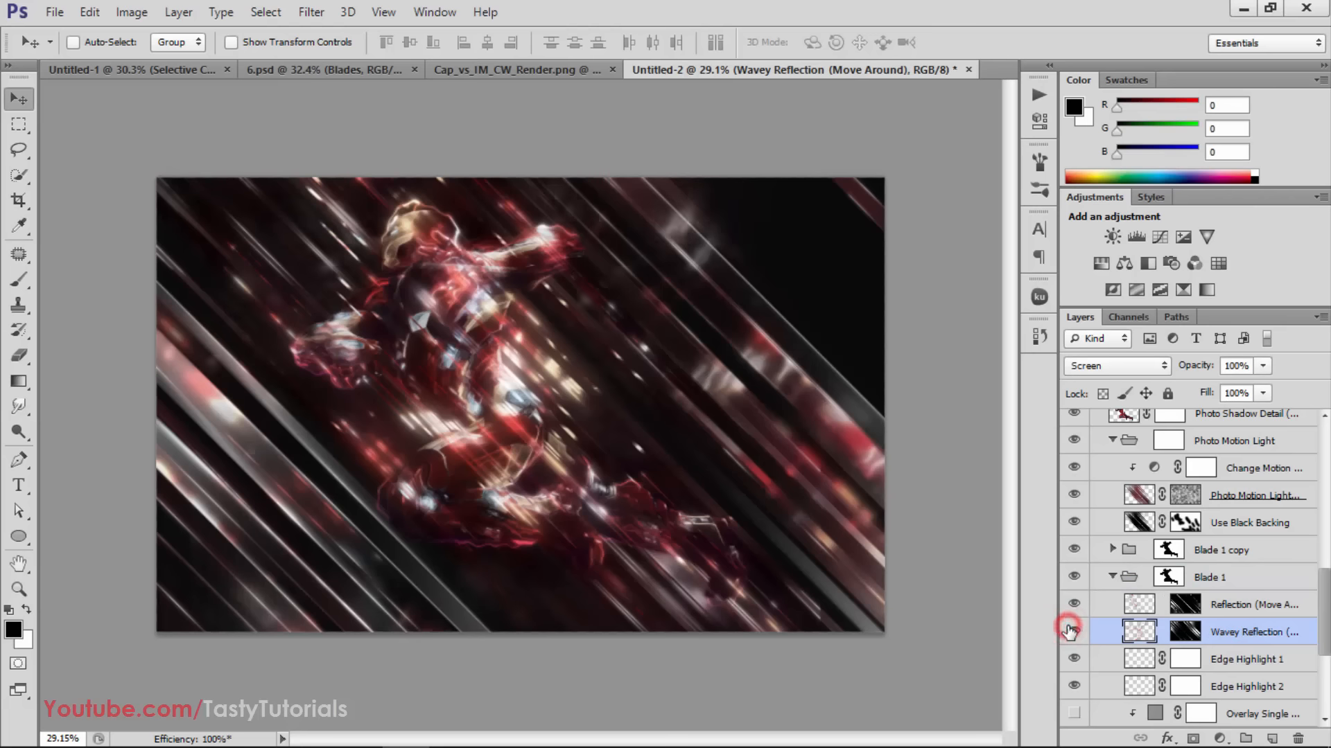
Duplicate Blade 1's Wavey Reflection (Move Around) layer twice, reposition the copies over the right-hand blades, and collapse the group
key(ctrl+j)
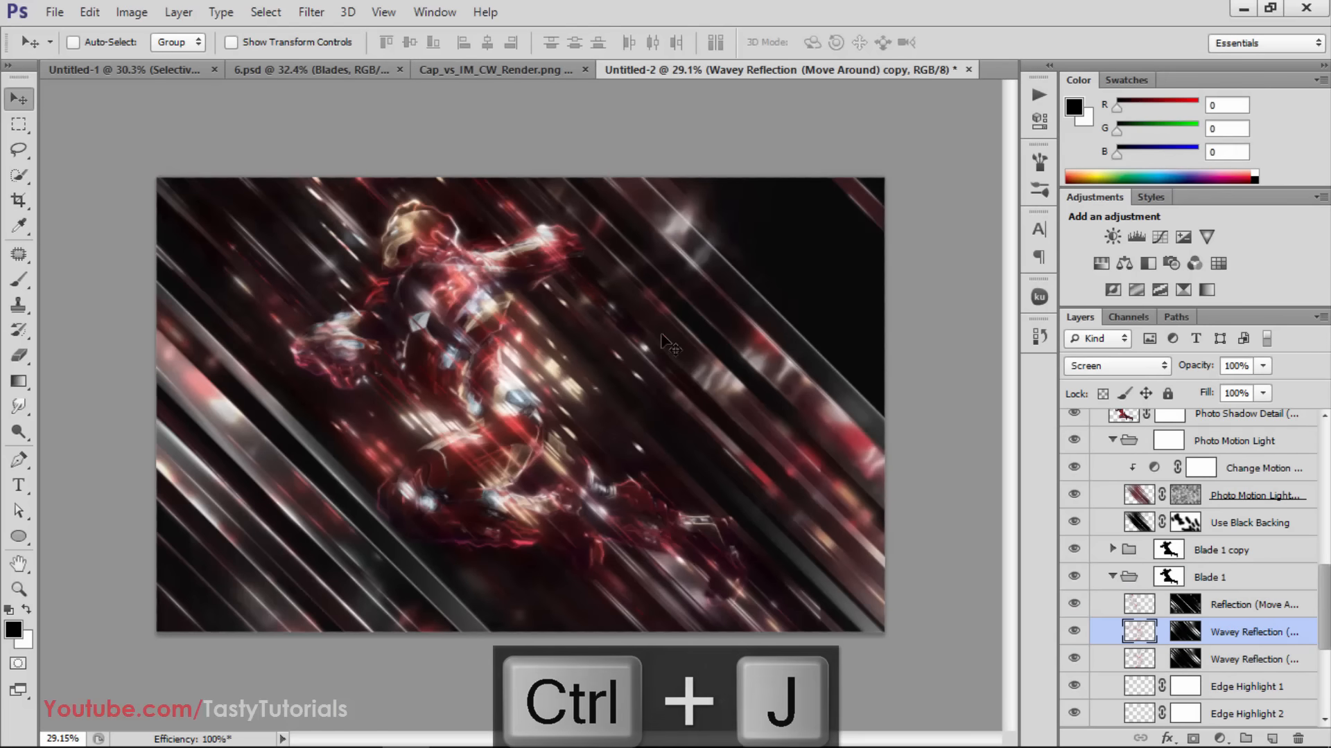
drag(676, 345, 729, 424)
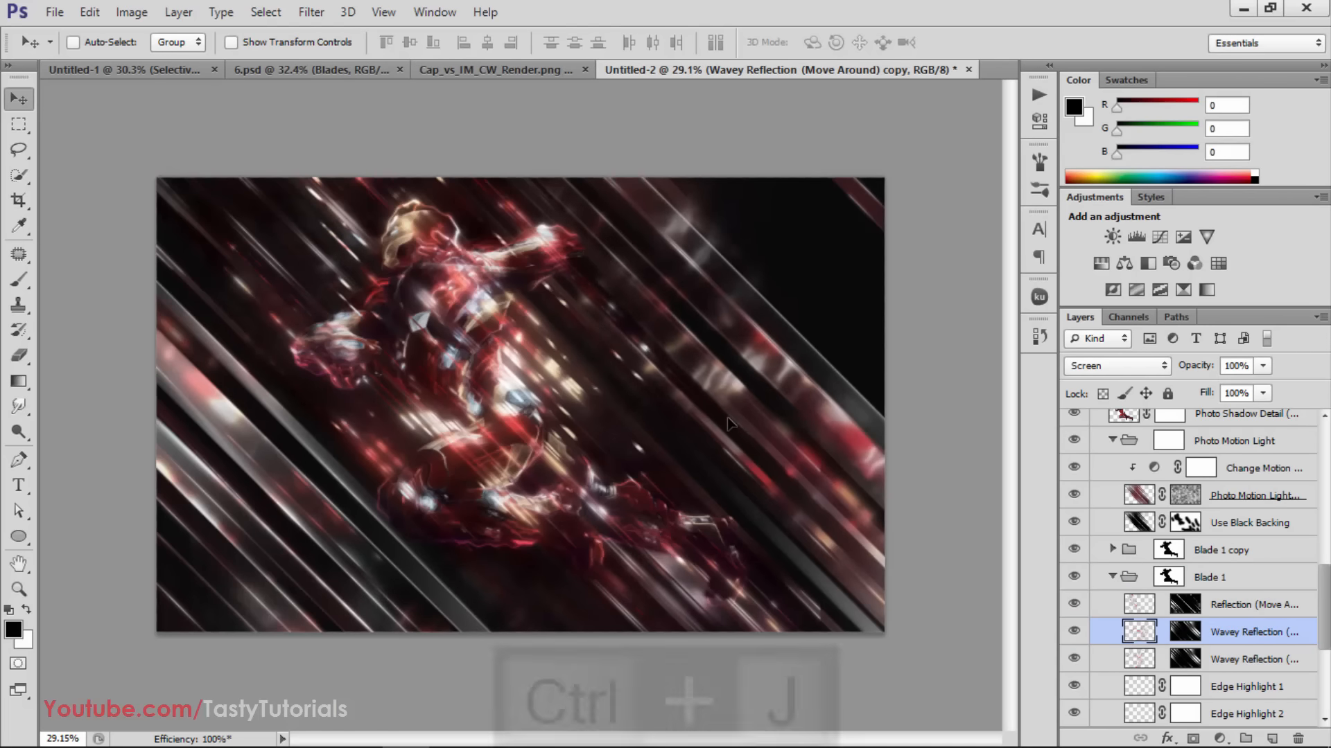
key(ctrl+j)
drag(722, 393, 699, 376)
scroll(433, 451, up, 3)
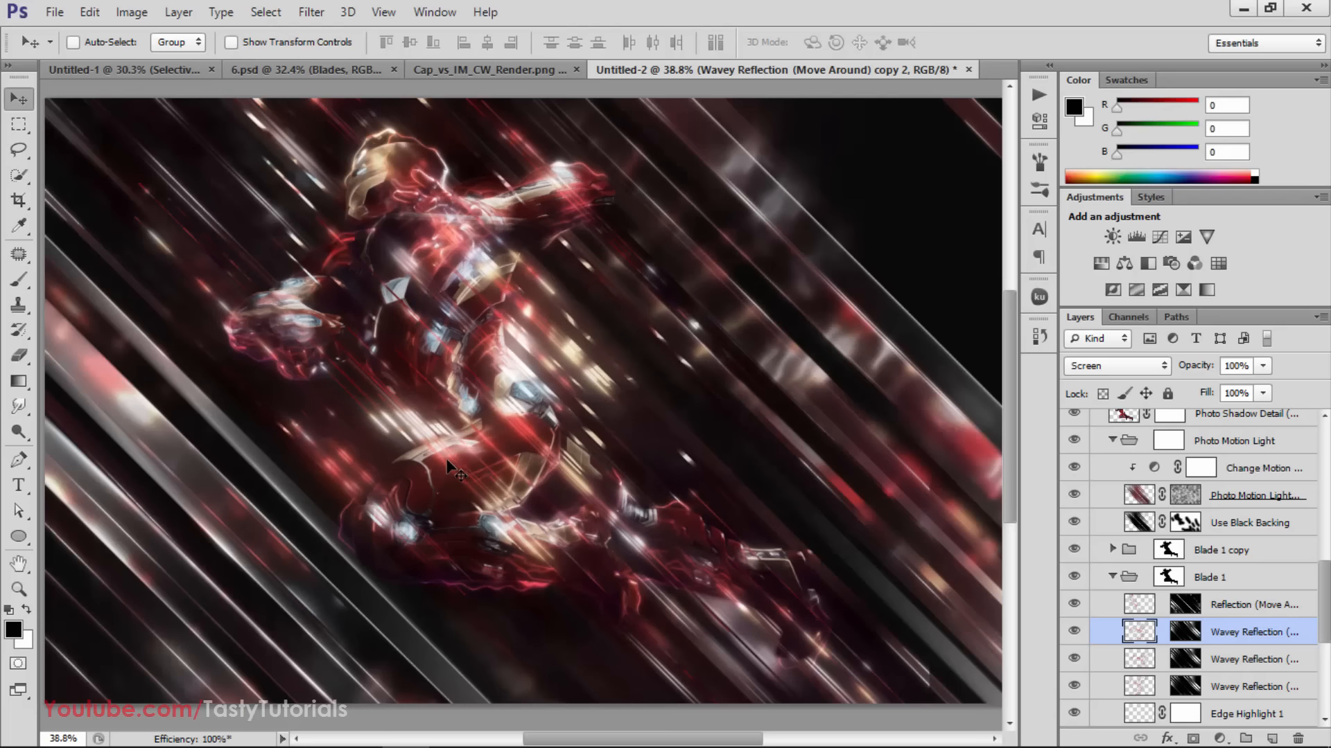
click(1112, 577)
Collapse the Photo Motion Light group and check the Main Photo Visibility and Photo Shadow Detail layers by toggling their visibility
click(1114, 522)
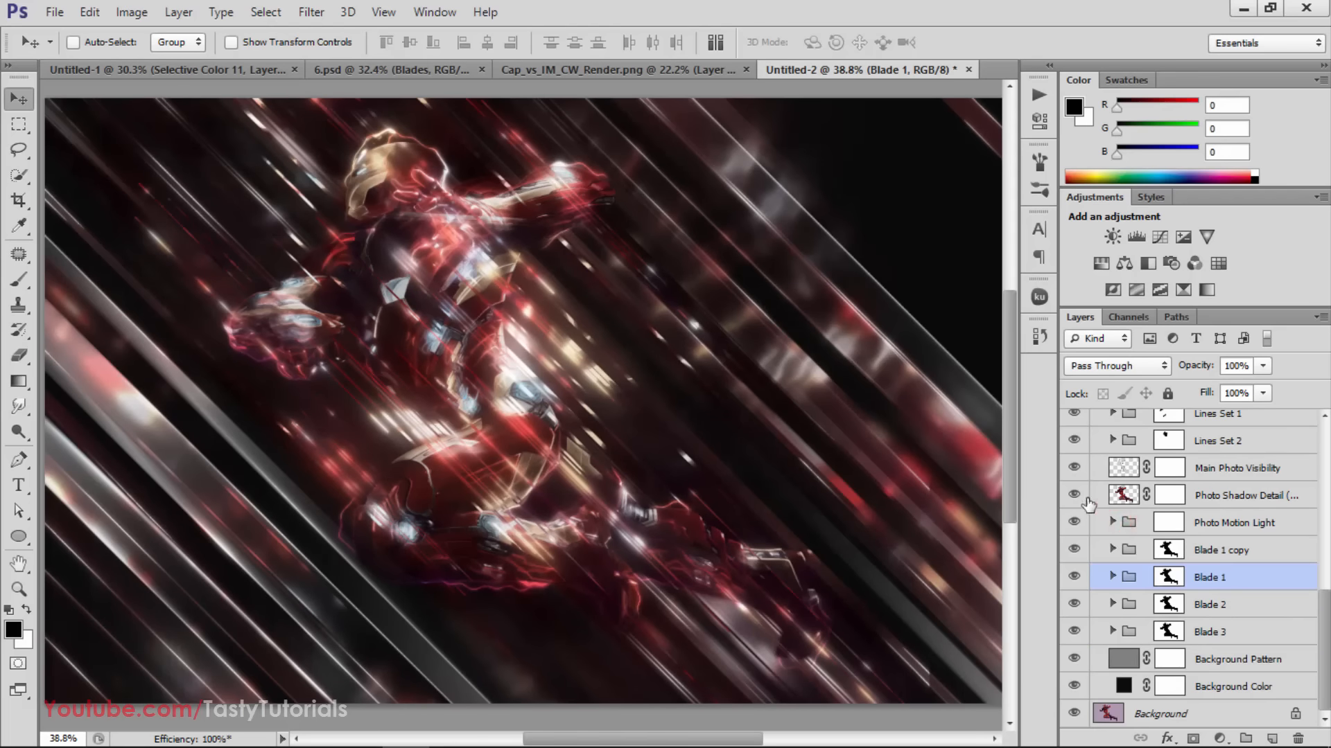
click(1073, 469)
click(1071, 469)
click(1073, 503)
click(1074, 500)
Make the Particles group and the Add Photo Cuts layer visible, comparing the image with and without the cuts
scroll(1074, 498, up, 3)
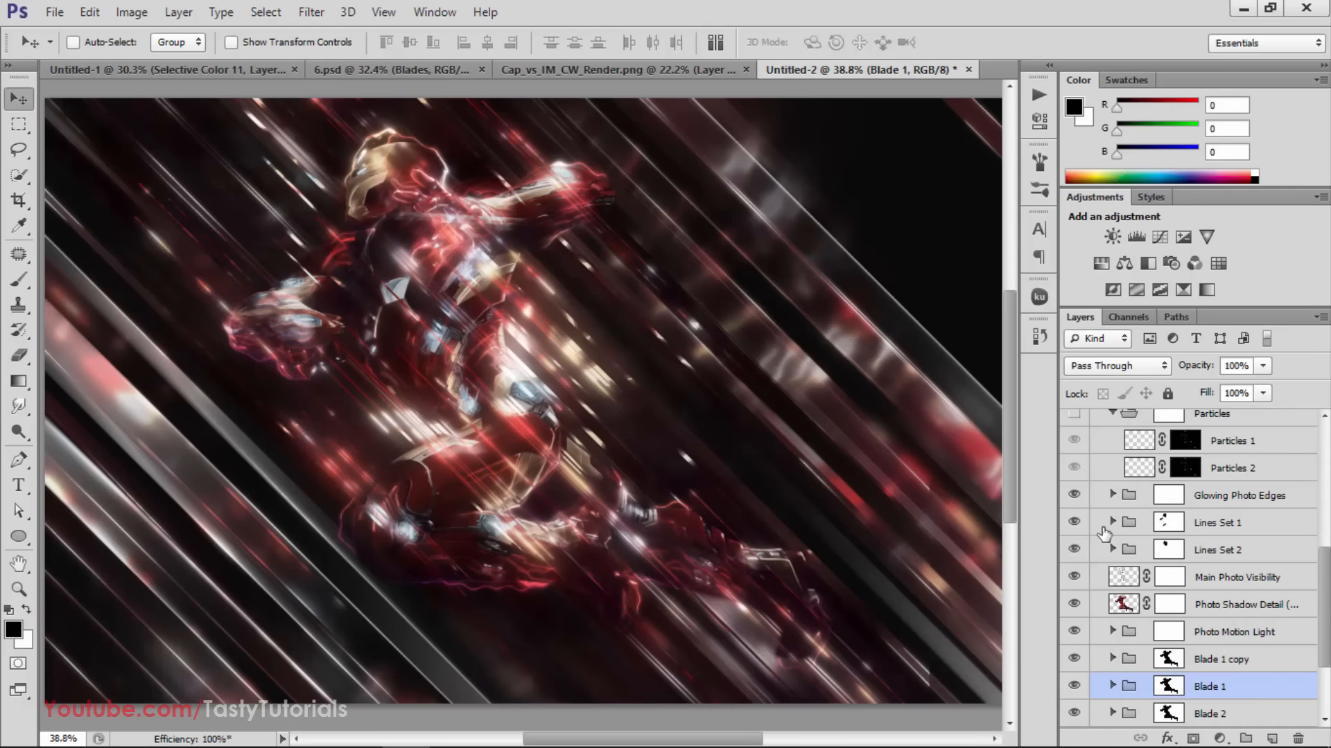
scroll(1076, 499, up, 3)
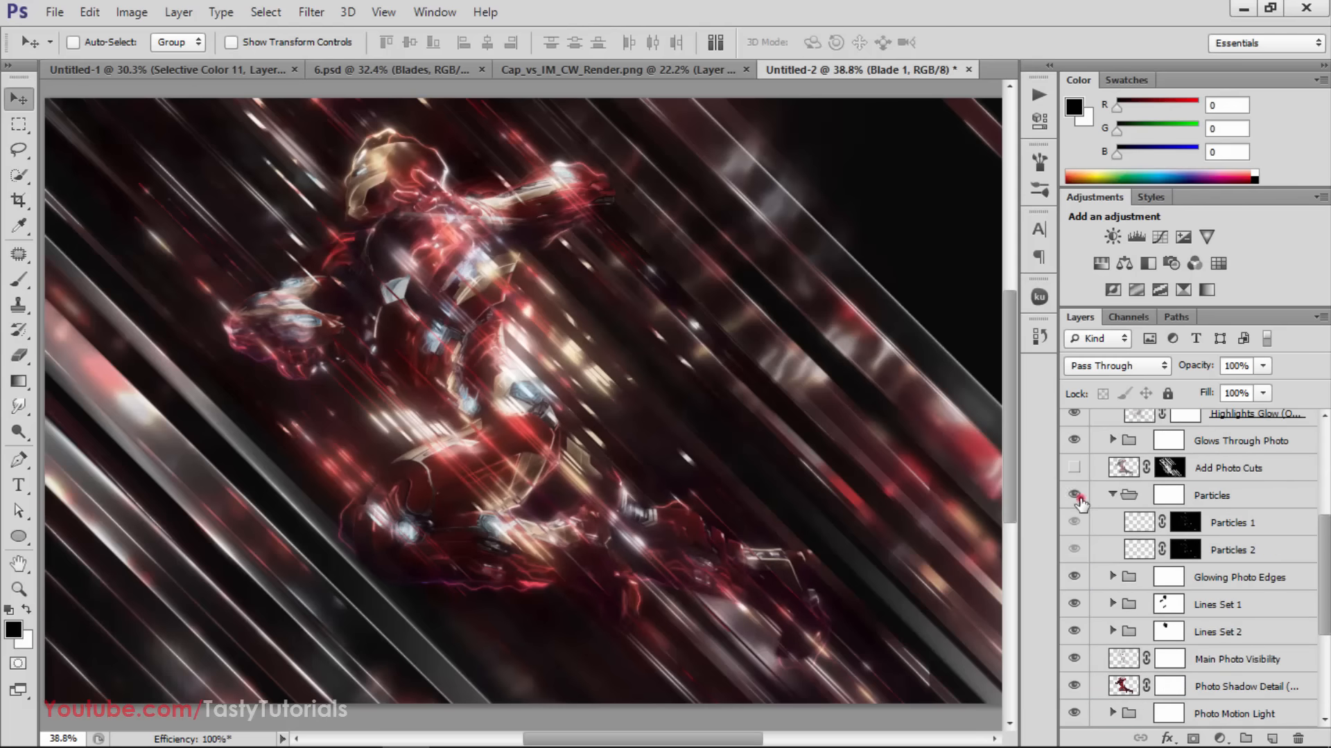
click(1075, 501)
scroll(1077, 514, up, 2)
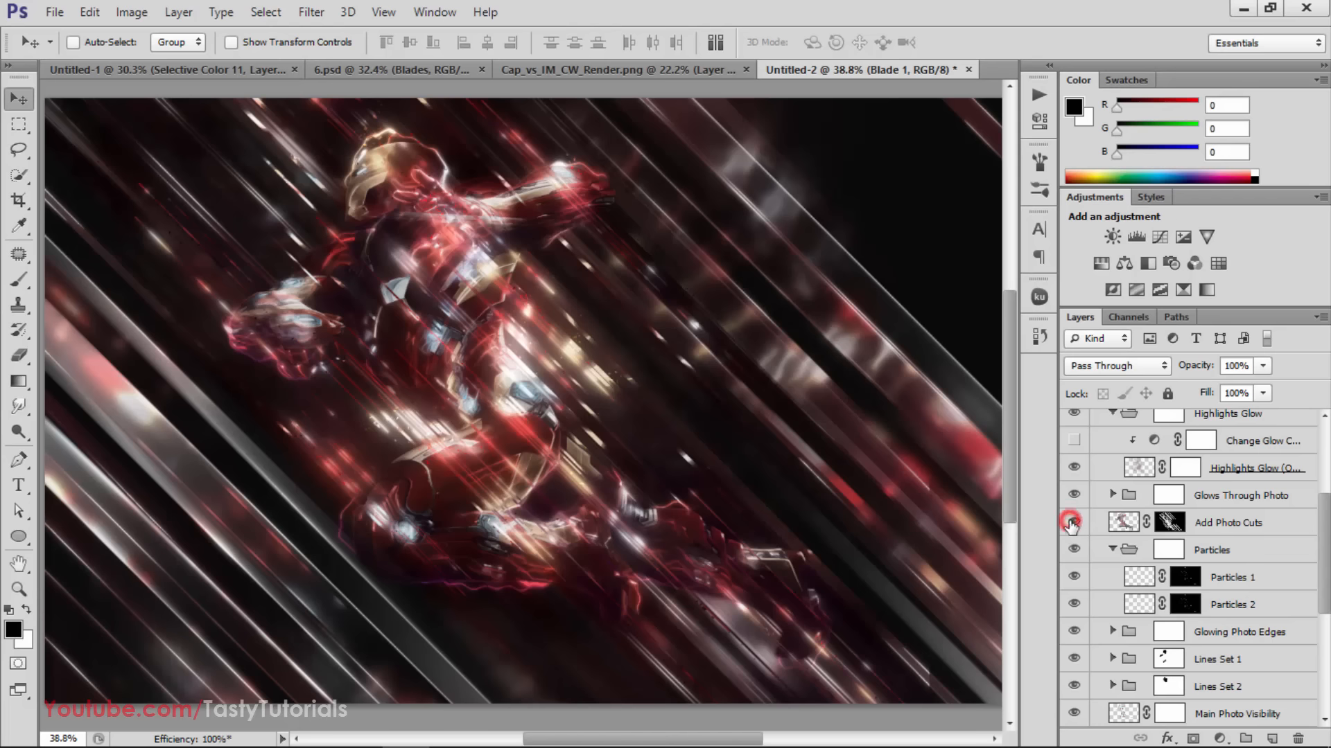
click(1072, 522)
click(1073, 524)
click(1072, 523)
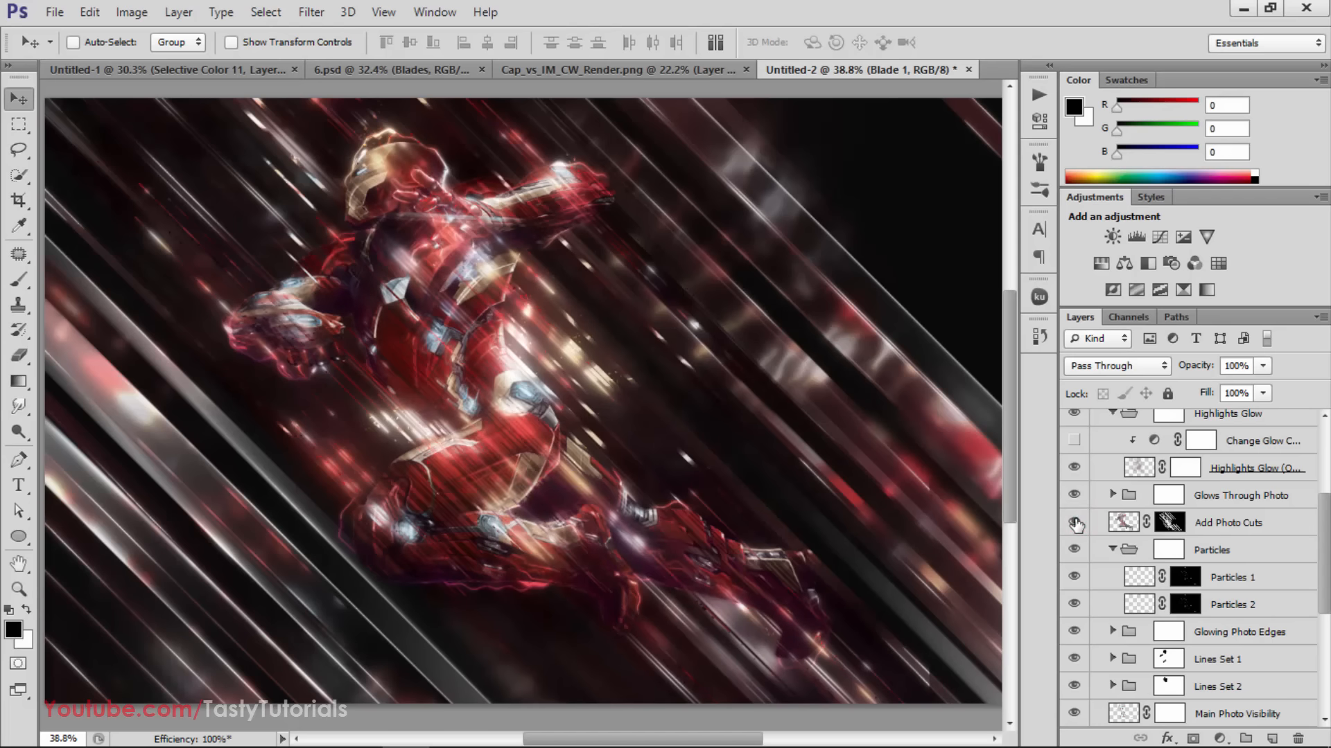
Turn on the glow color adjustment layer clipped inside the Highlights Glow group
scroll(1076, 525, up, 2)
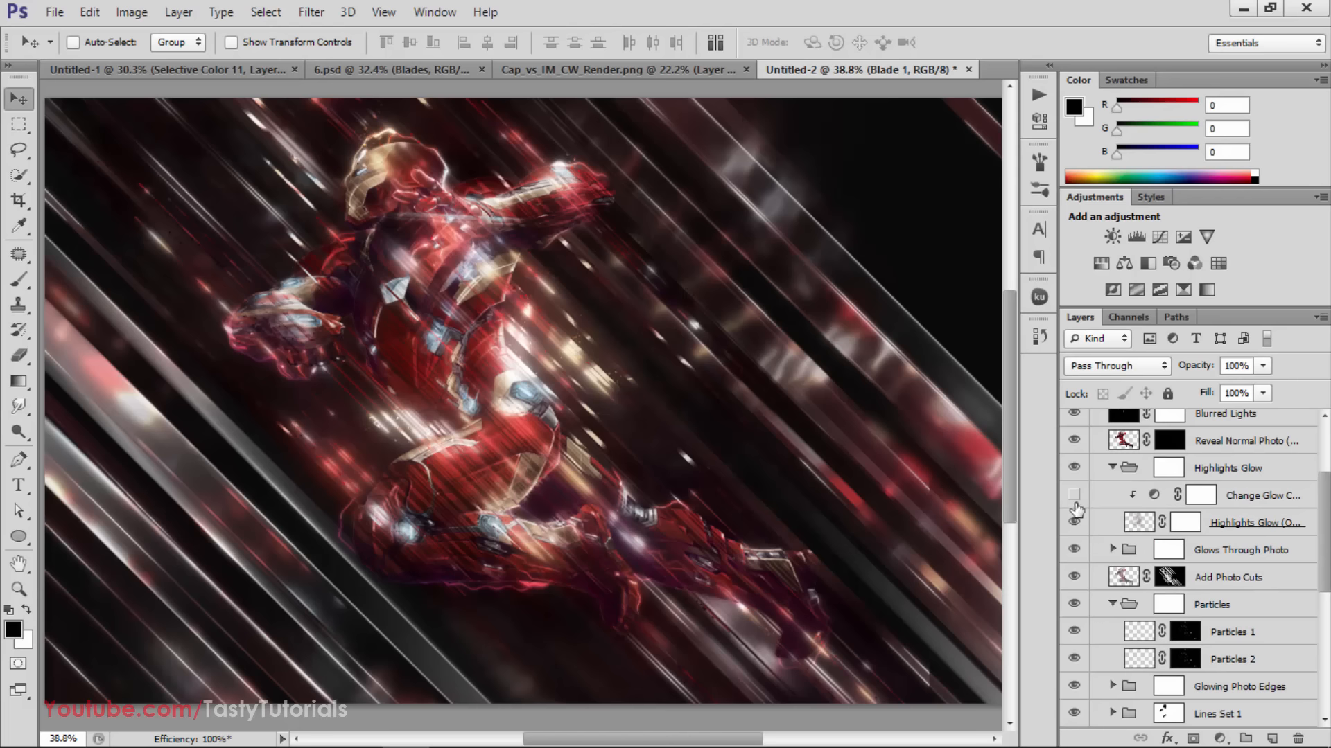
click(1074, 497)
scroll(1067, 534, up, 4)
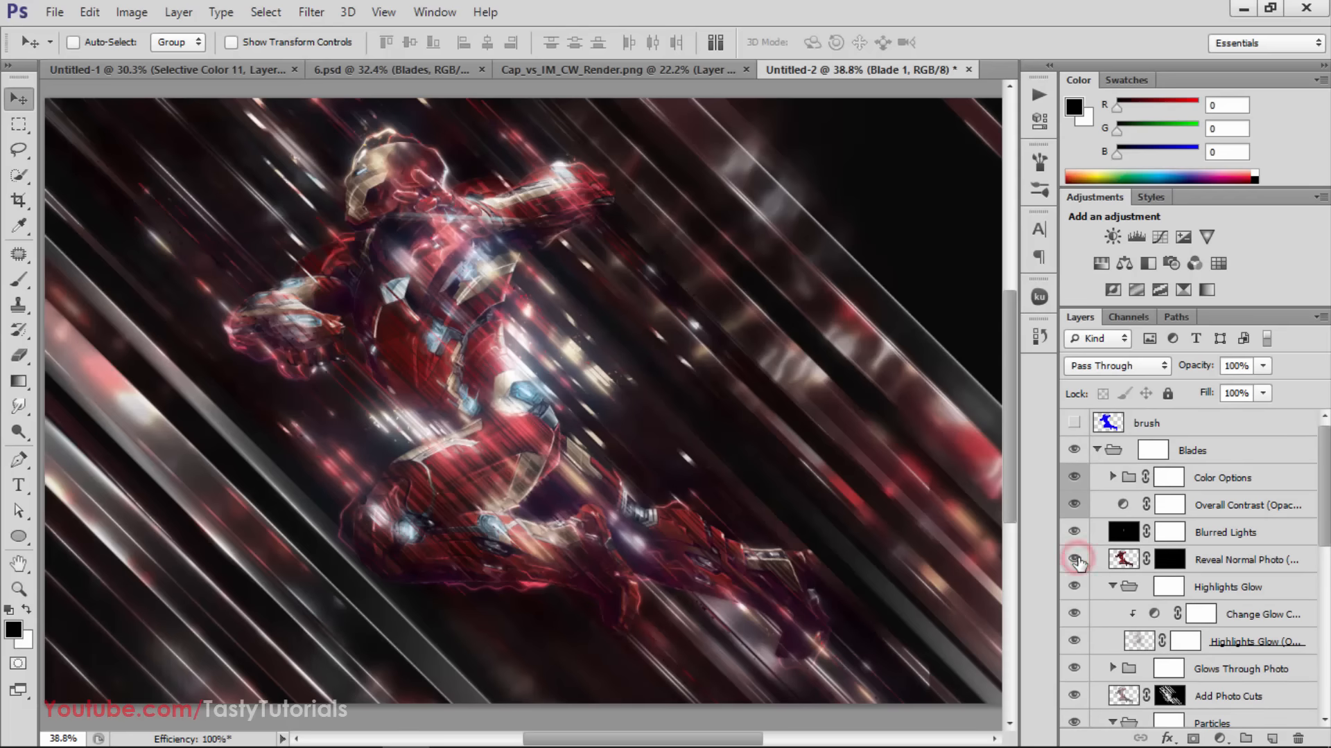
Load the brush layer's outline as a selection and copy that area of the Background to a new layer
scroll(1201, 645, down, 5)
scroll(1201, 647, up, 5)
ctrl+click(1107, 427)
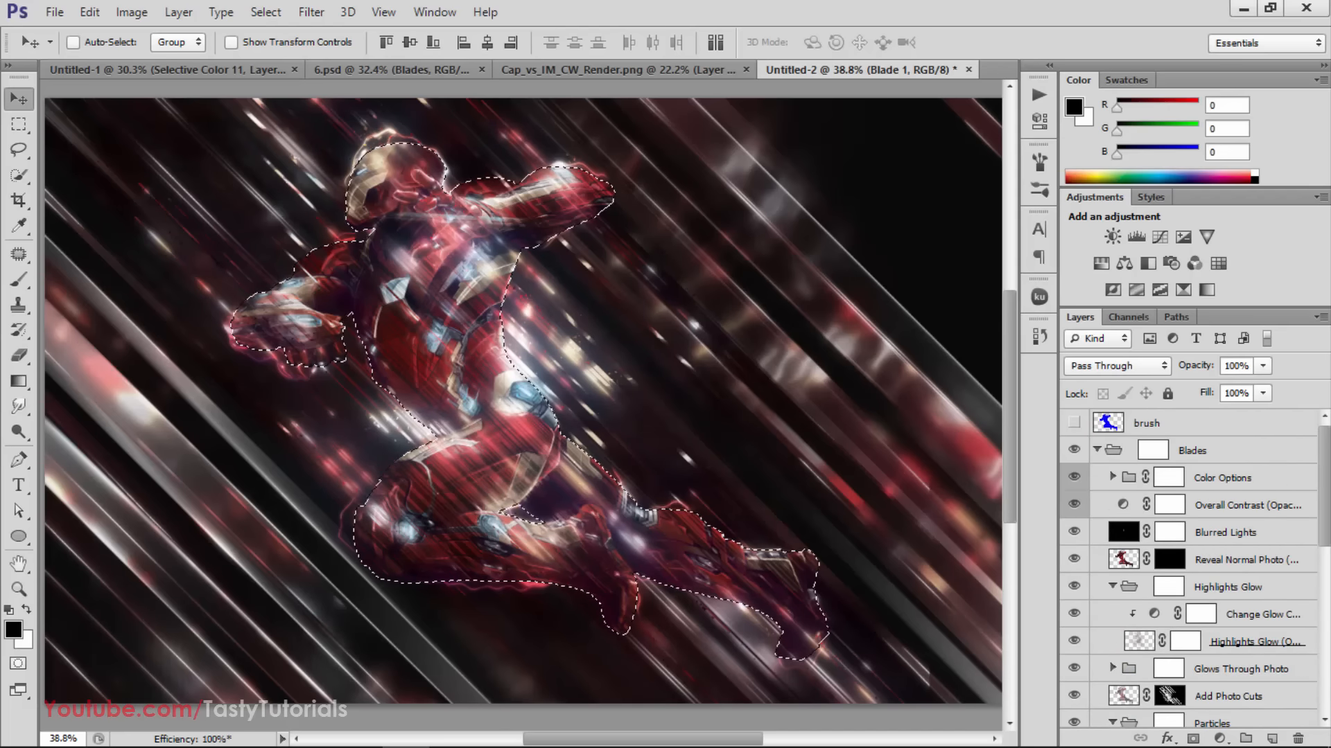
scroll(1203, 624, down, 10)
click(1202, 714)
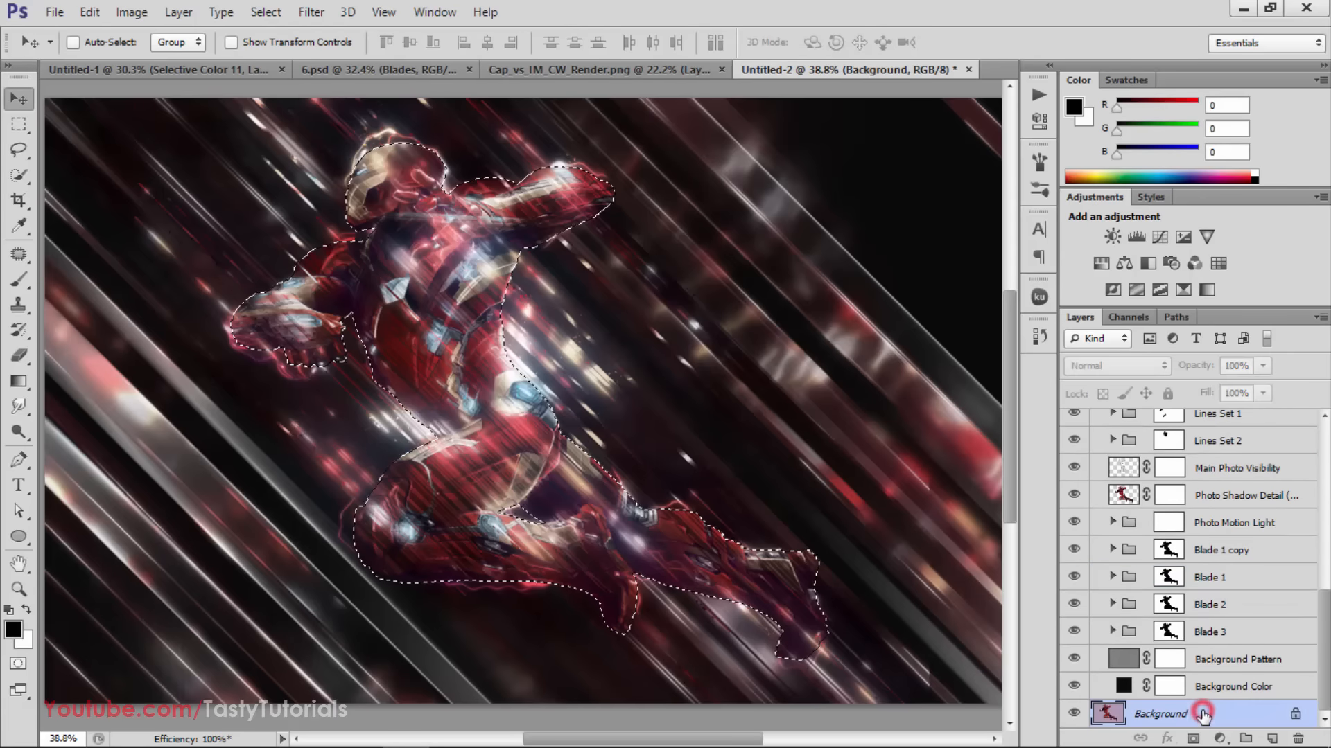
key(ctrl+j)
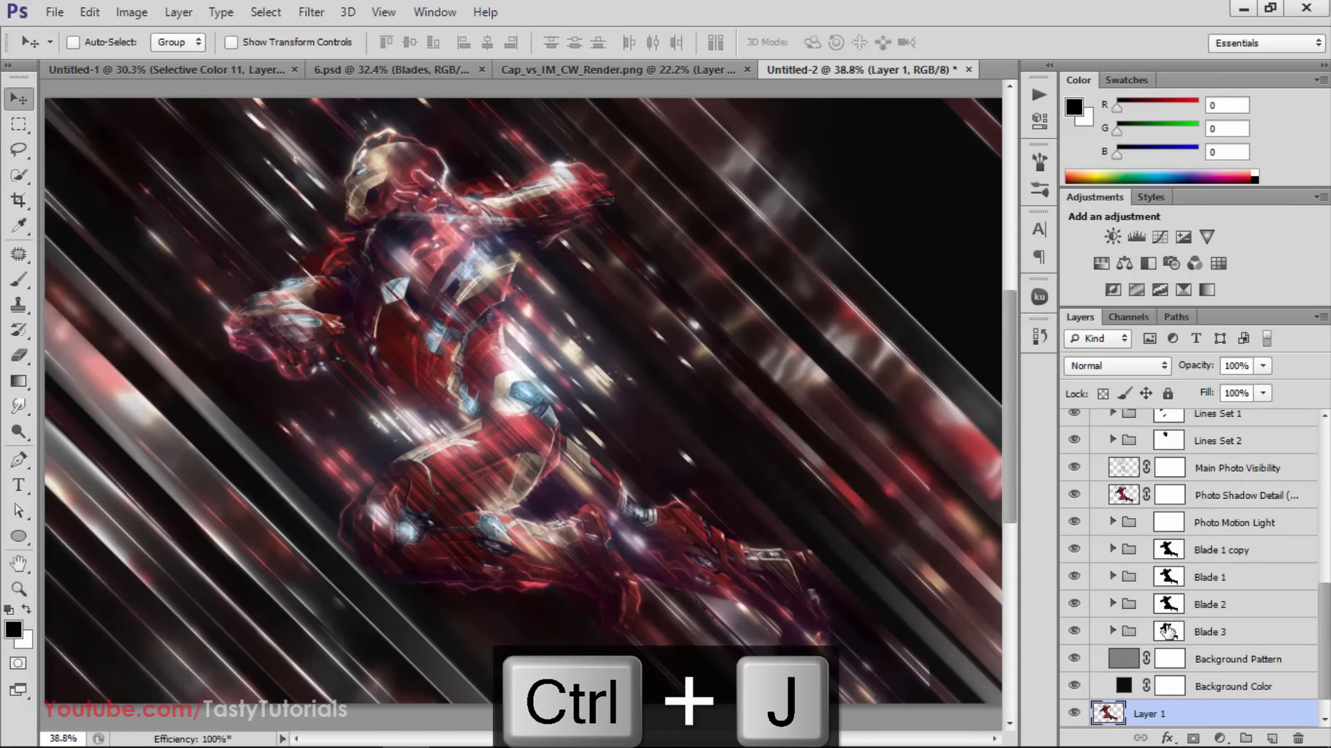
Move the Iron Man cutout layer into the Blades group directly below Lines Set 2, collapse Particles, and toggle the cutout to compare
drag(1201, 717, 1206, 527)
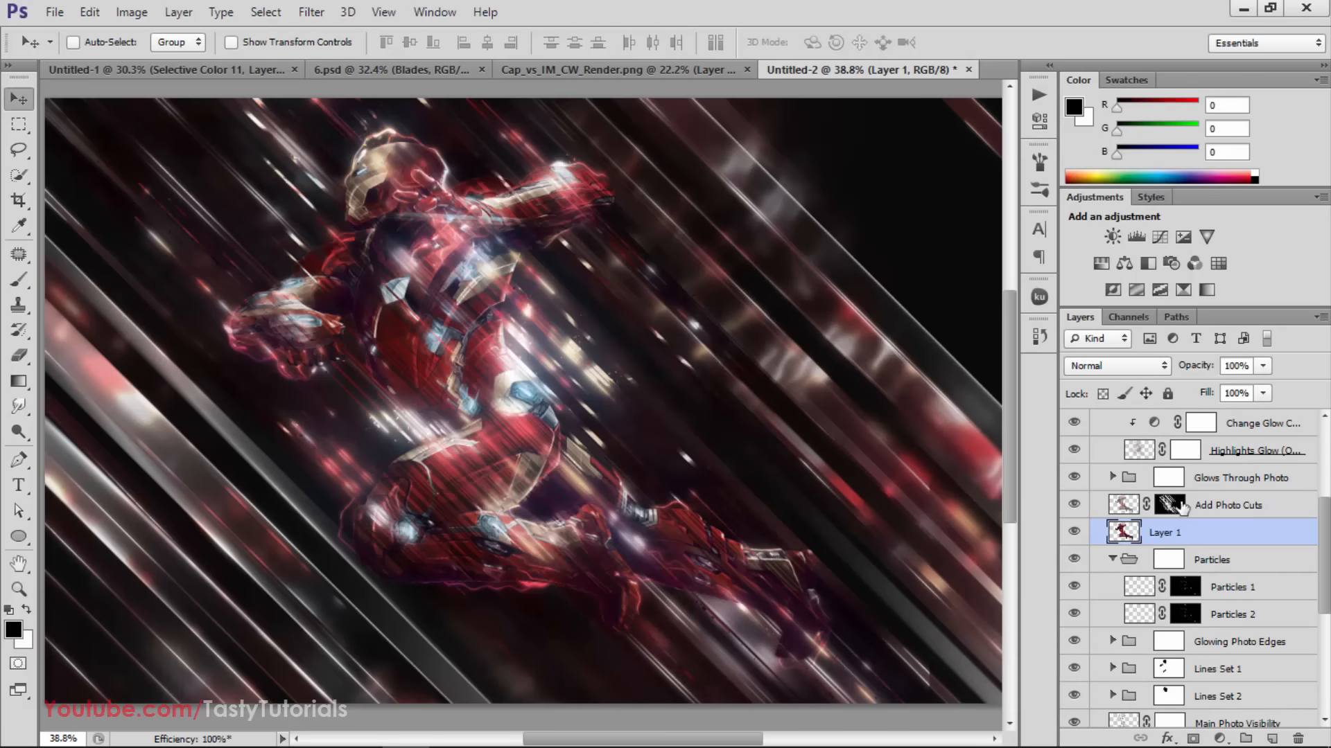
click(1113, 558)
drag(1197, 532, 1200, 658)
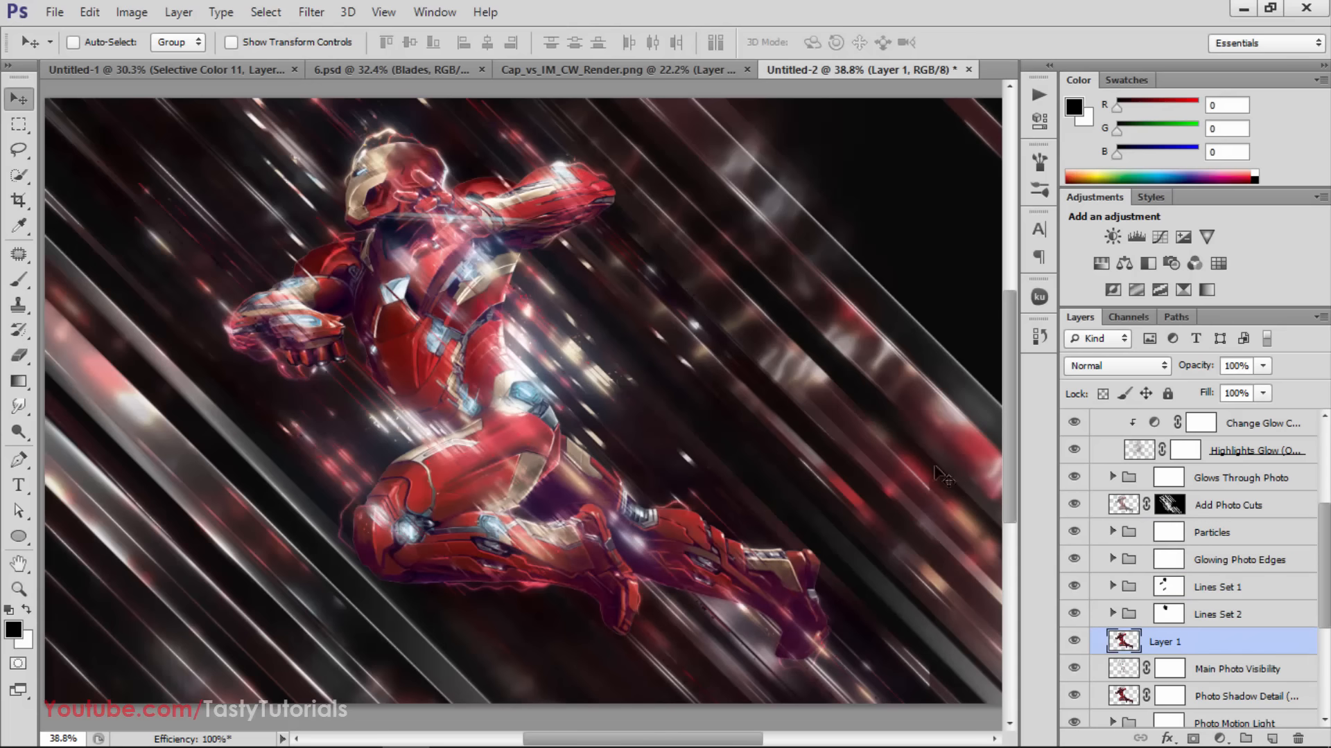
click(1074, 641)
click(1075, 641)
Lower the Iron Man cutout layer's opacity to 30% and toggle its visibility to compare the result
mouse_move(1199, 377)
mouse_down()
mouse_move(1182, 374)
mouse_move(1196, 377)
mouse_up()
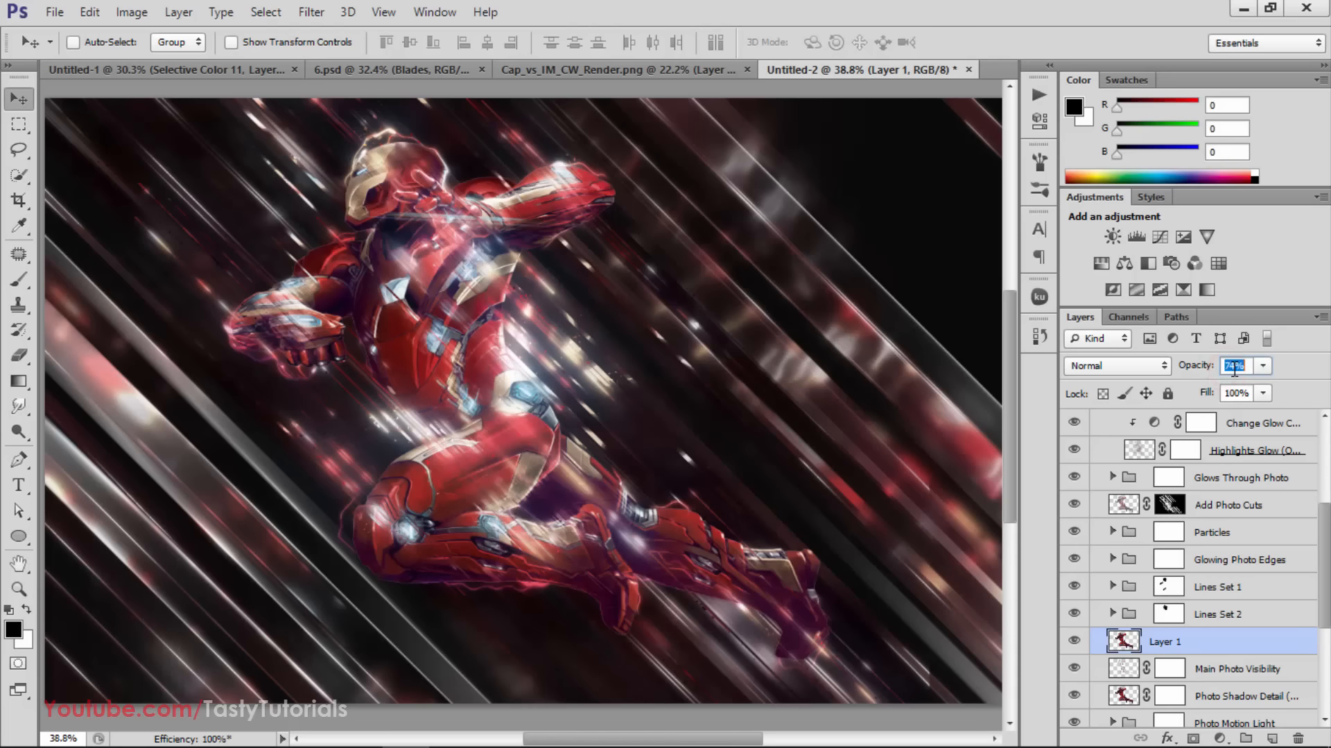
scroll(1234, 367, down, 2)
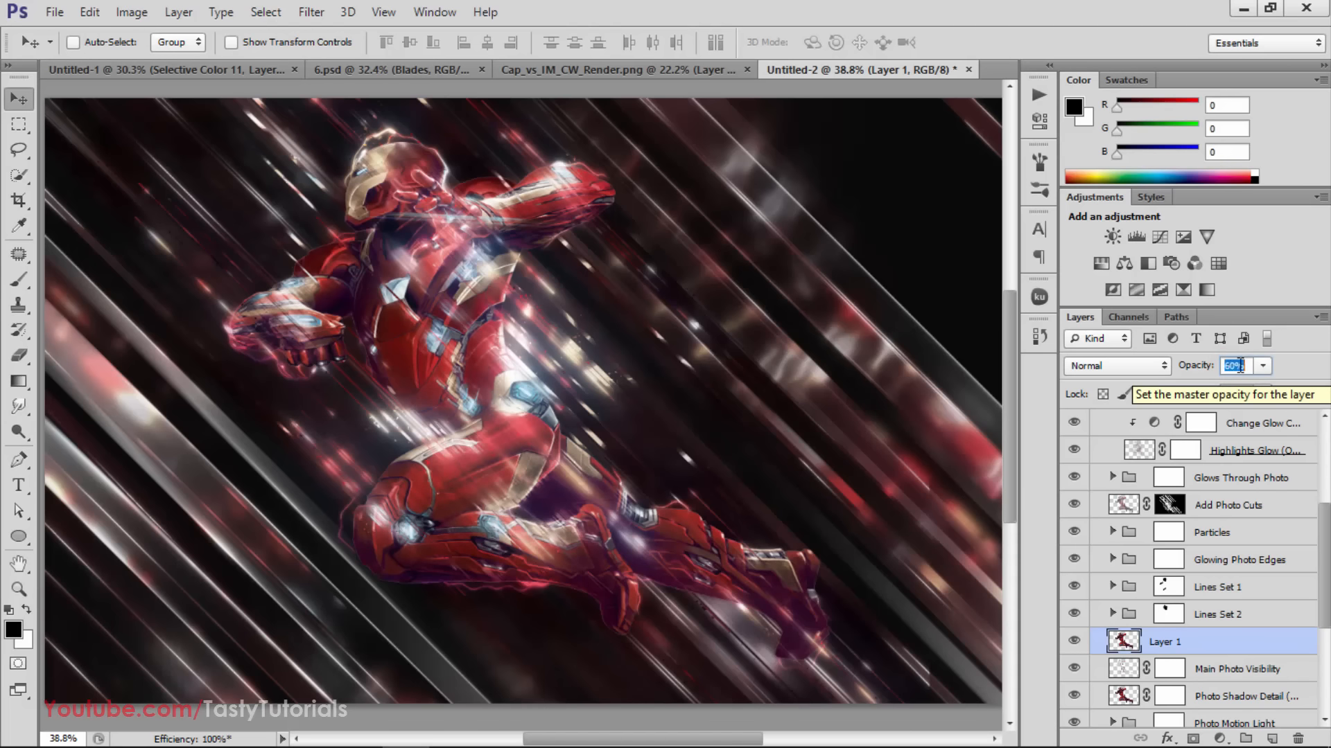
click(273, 185)
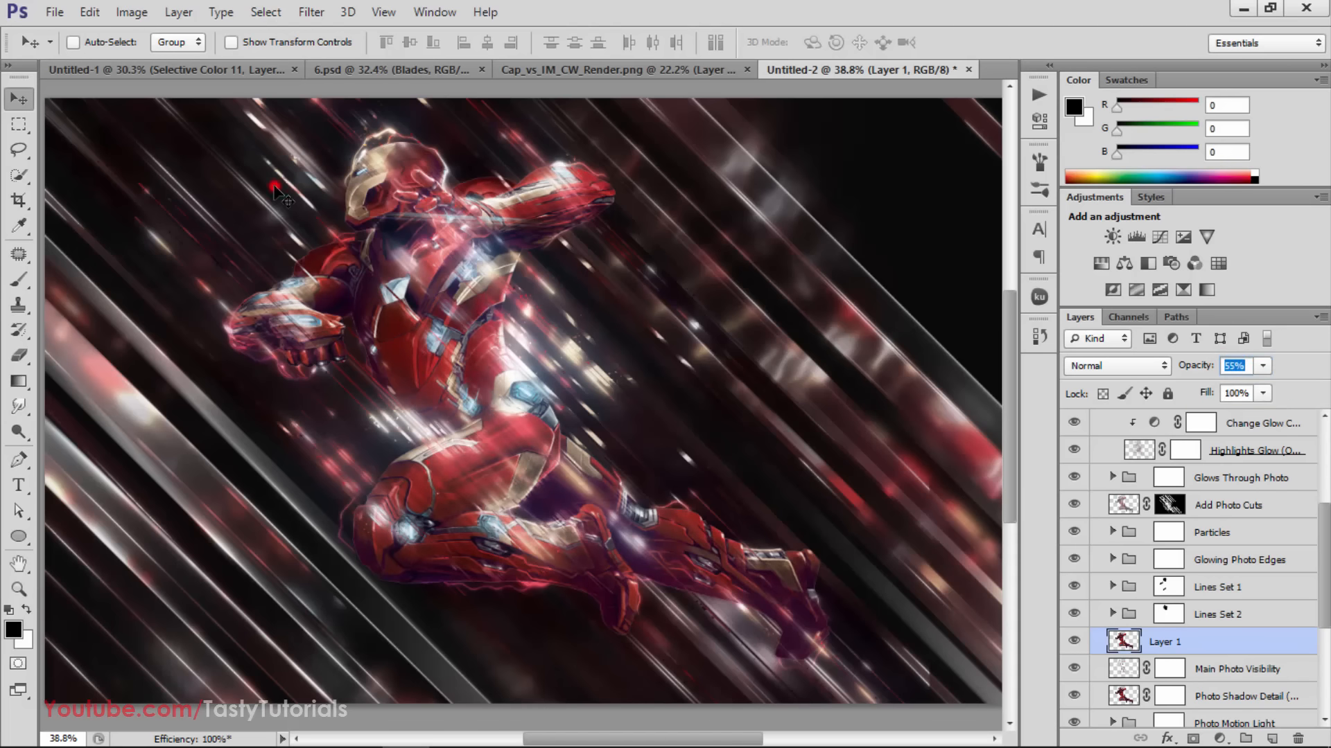
scroll(338, 327, down, 4)
scroll(342, 336, up, 3)
scroll(342, 337, down, 2)
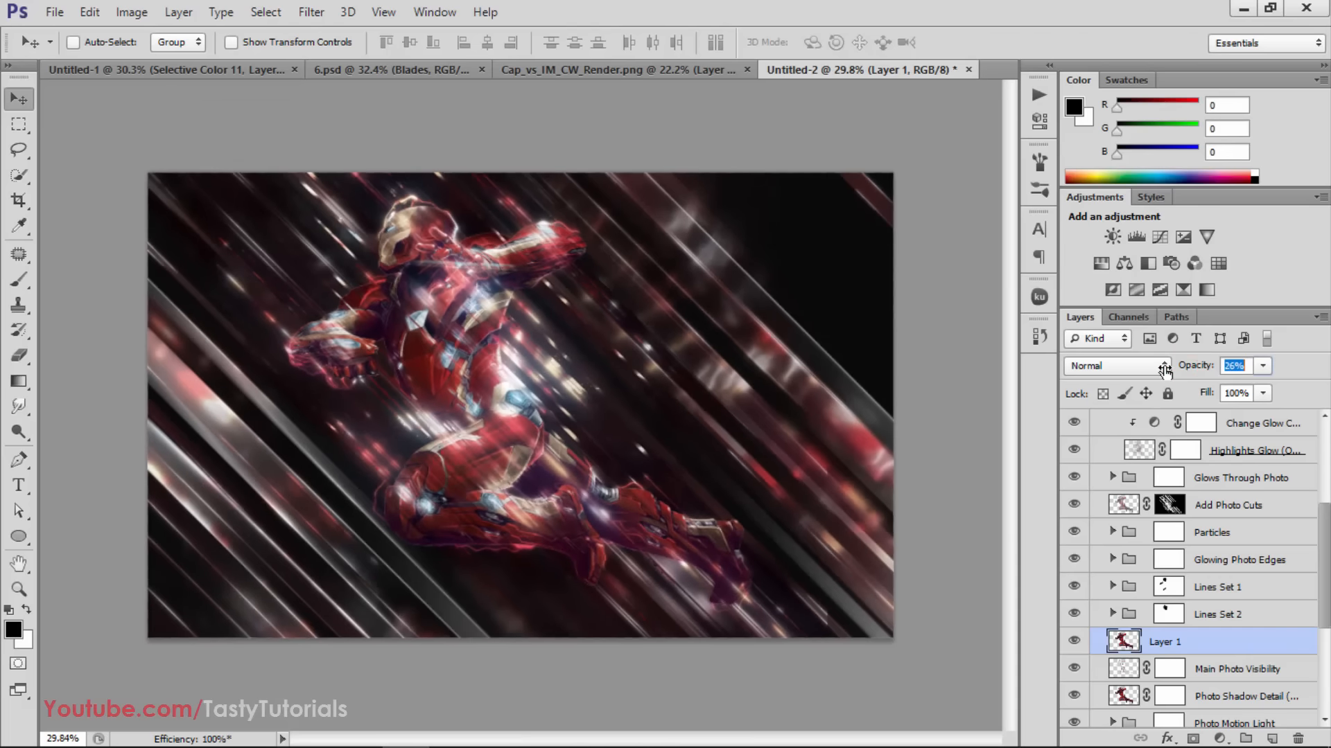
mouse_move(1164, 371)
mouse_down()
mouse_move(1111, 374)
mouse_move(1146, 374)
mouse_up()
click(1075, 642)
click(1075, 641)
Collapse the Highlights Glow and Blades groups and add a Vibrance adjustment layer above Blades with Vibrance at about +58
scroll(1098, 527, up, 3)
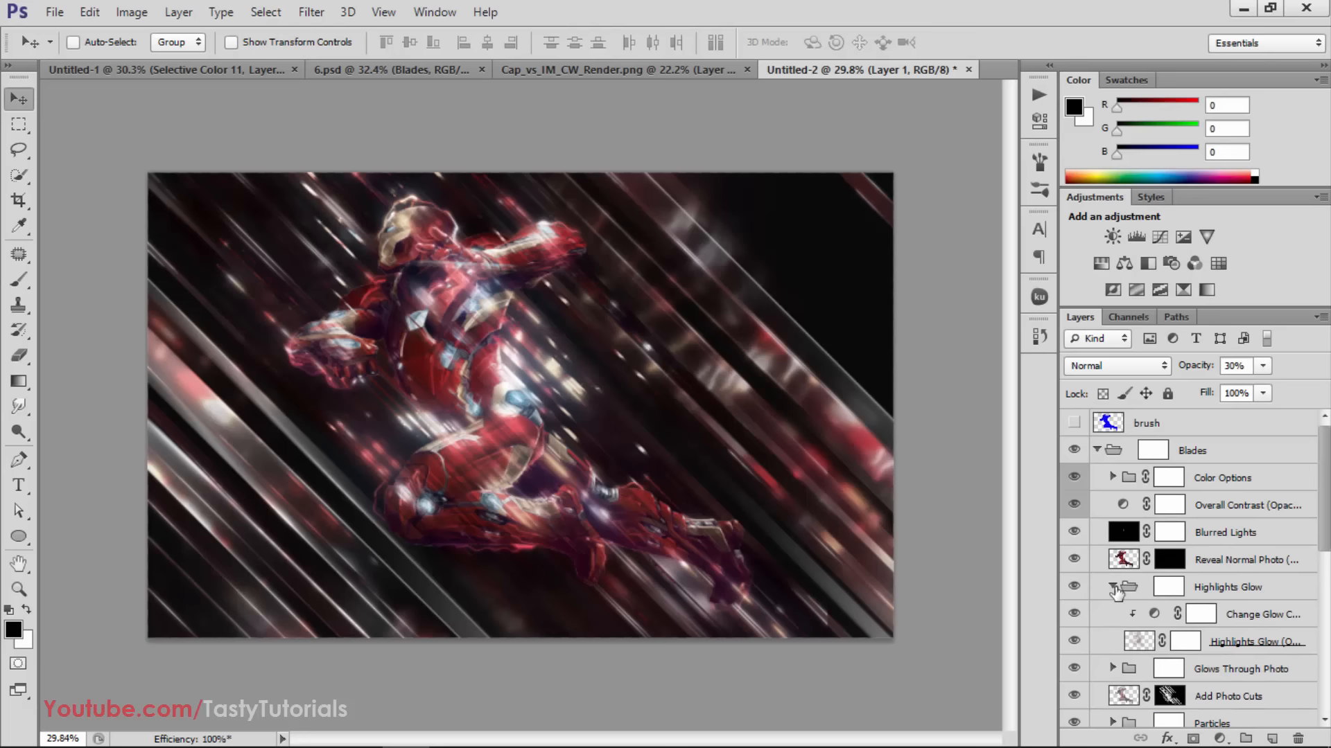
click(1114, 588)
click(1098, 449)
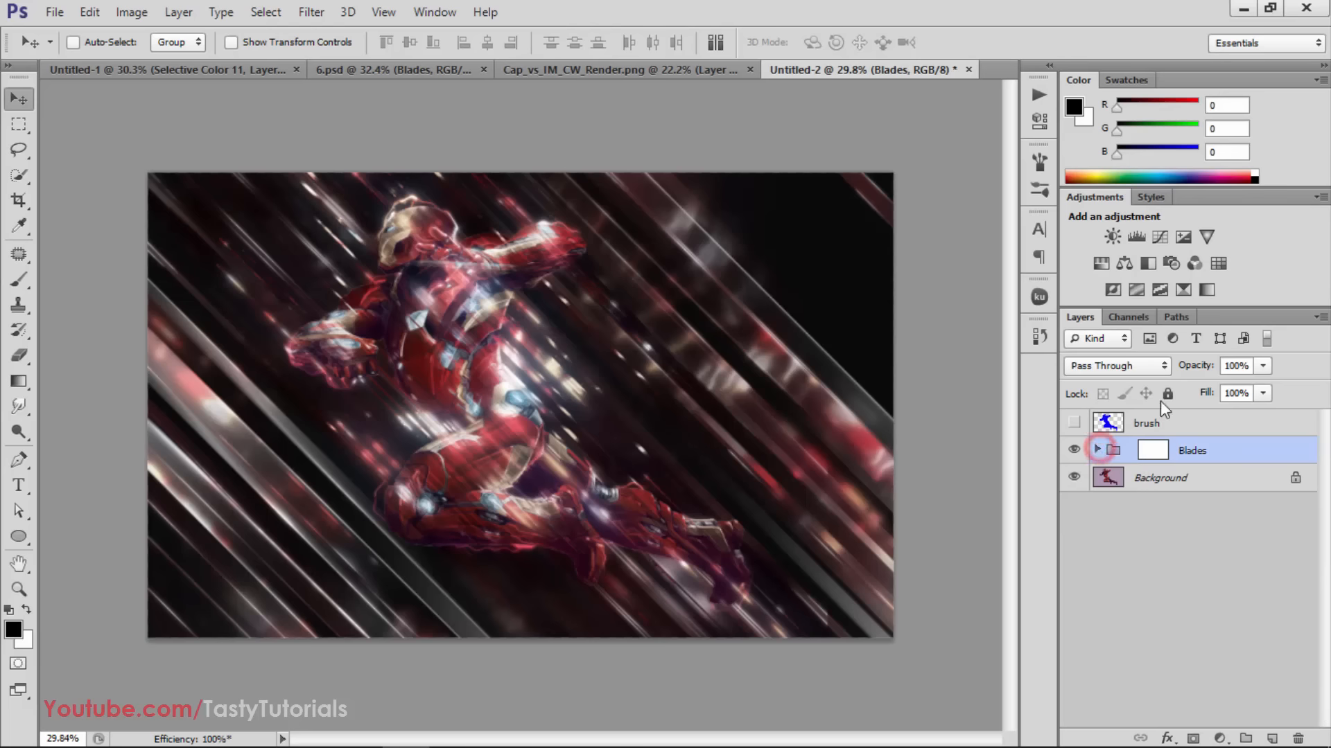
click(1207, 237)
drag(873, 159, 947, 175)
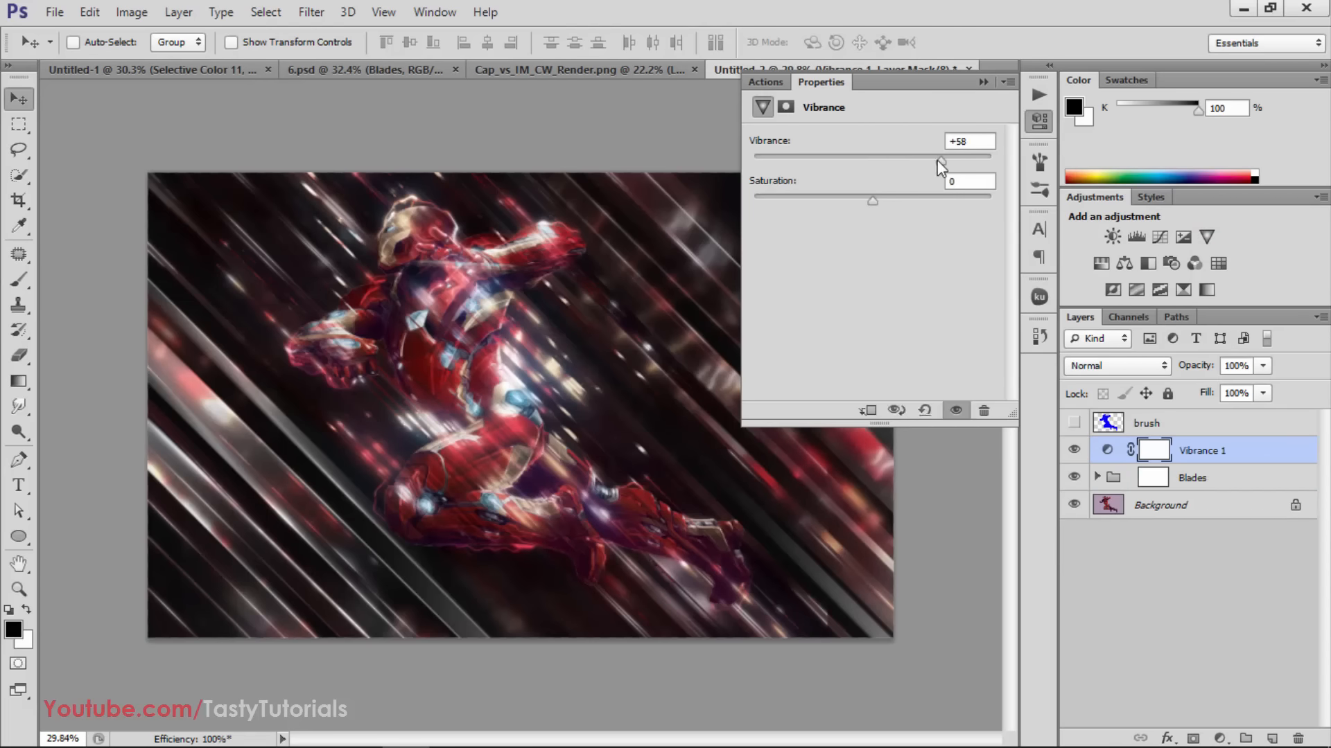
click(983, 82)
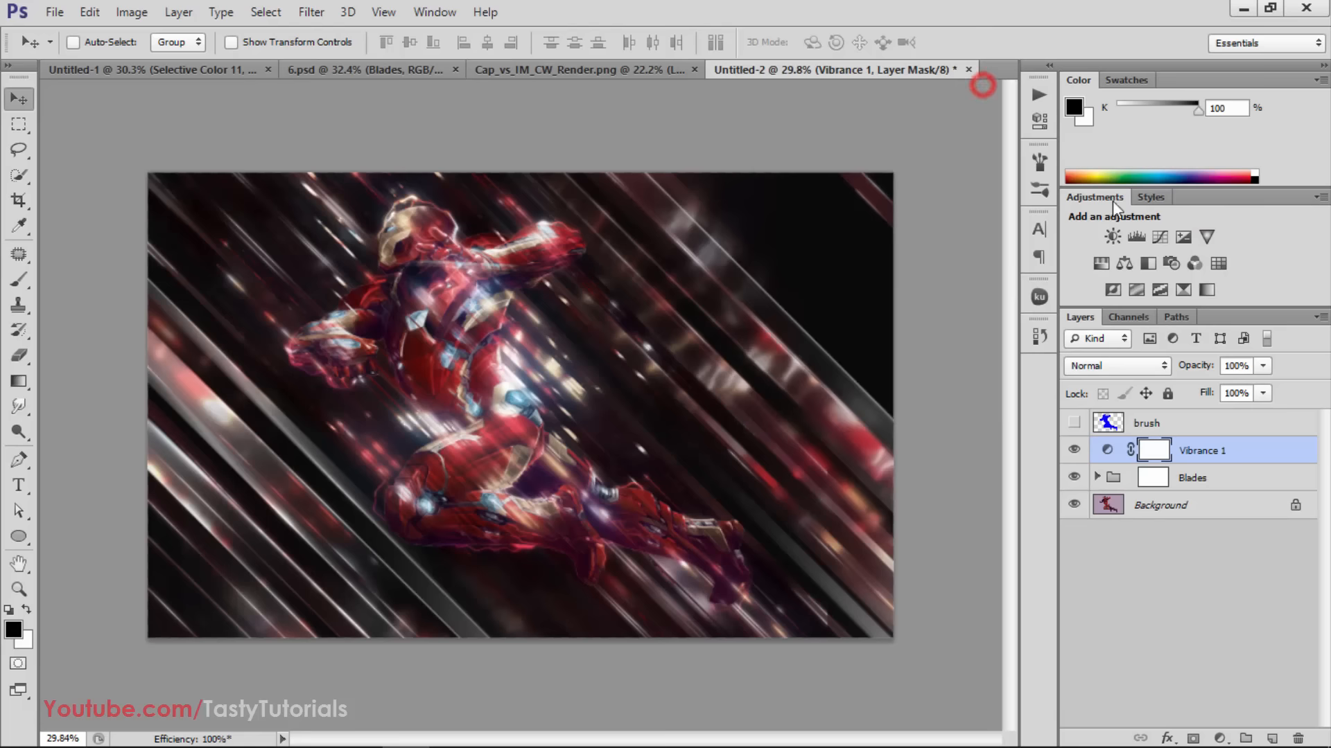
Add a Selective Color adjustment layer and set Reds to Cyan -17, Magenta +21, Yellow +21 and Black +2
click(1183, 289)
click(952, 168)
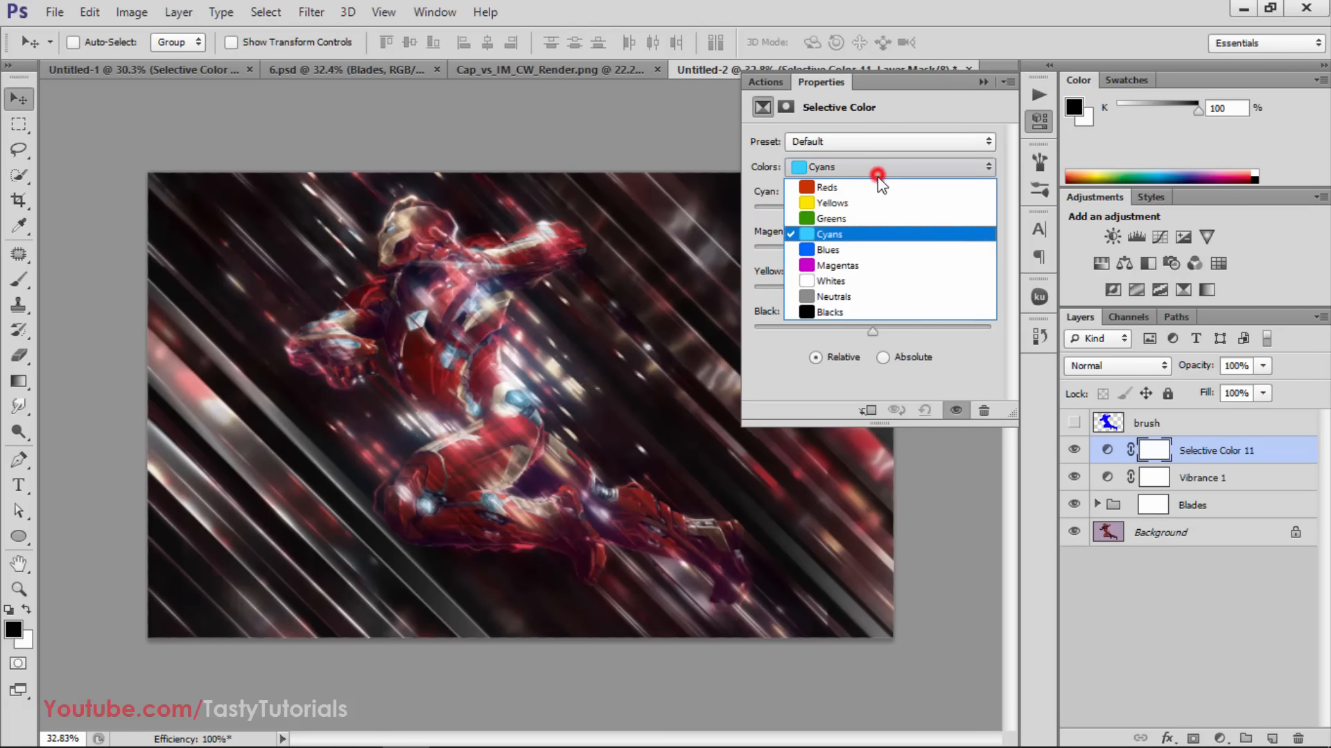
click(884, 202)
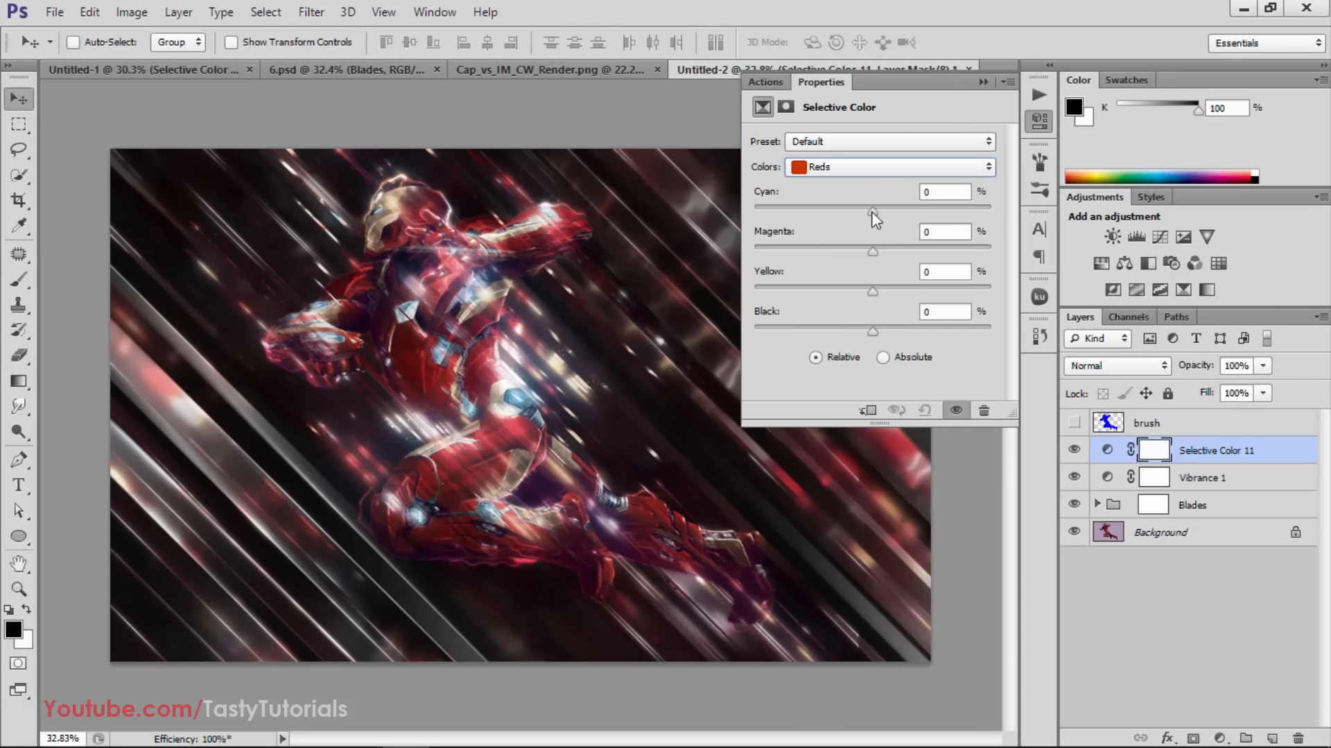
drag(873, 210, 870, 309)
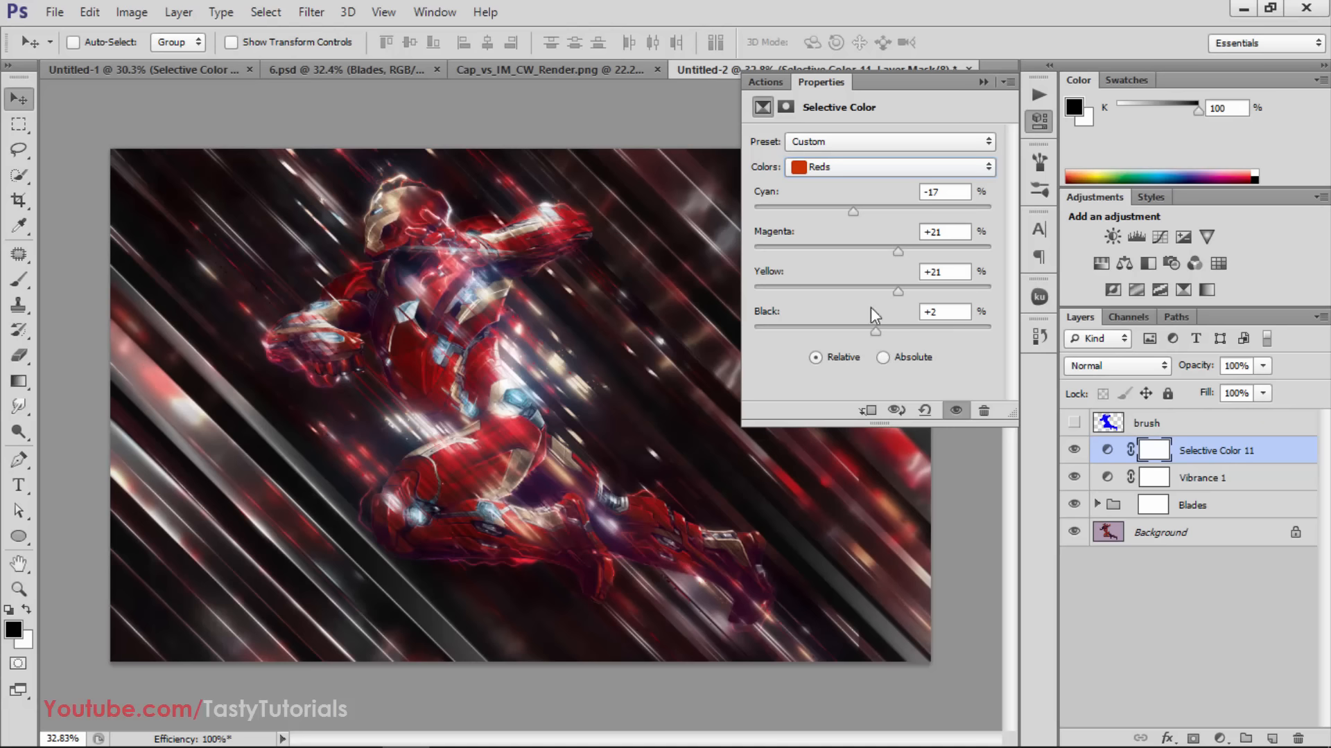
In the Selective Color adjustment, set Yellows to Cyan +31, Magenta +53 and Yellow +53, and lower Black slightly
click(854, 165)
click(850, 181)
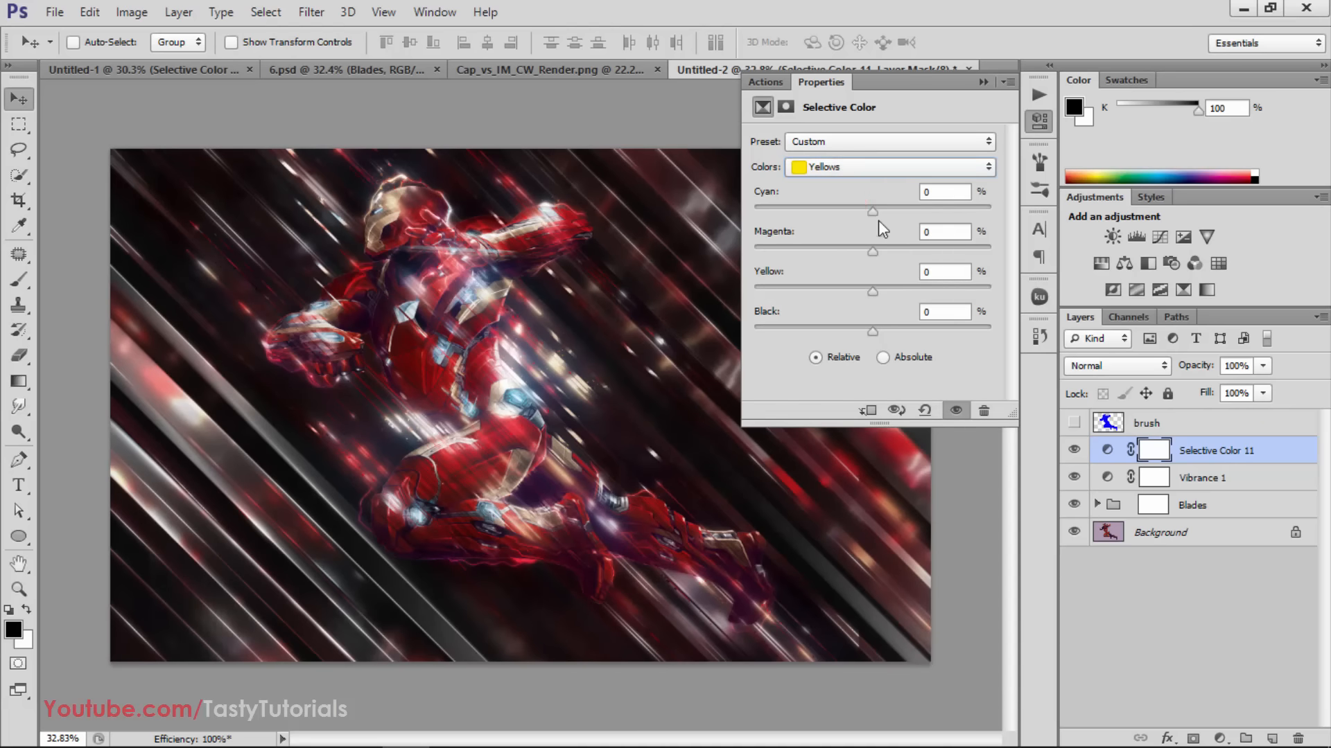
drag(871, 212, 935, 253)
drag(872, 296, 935, 301)
mouse_move(872, 334)
mouse_down()
mouse_move(808, 331)
mouse_move(912, 324)
mouse_move(868, 331)
mouse_up()
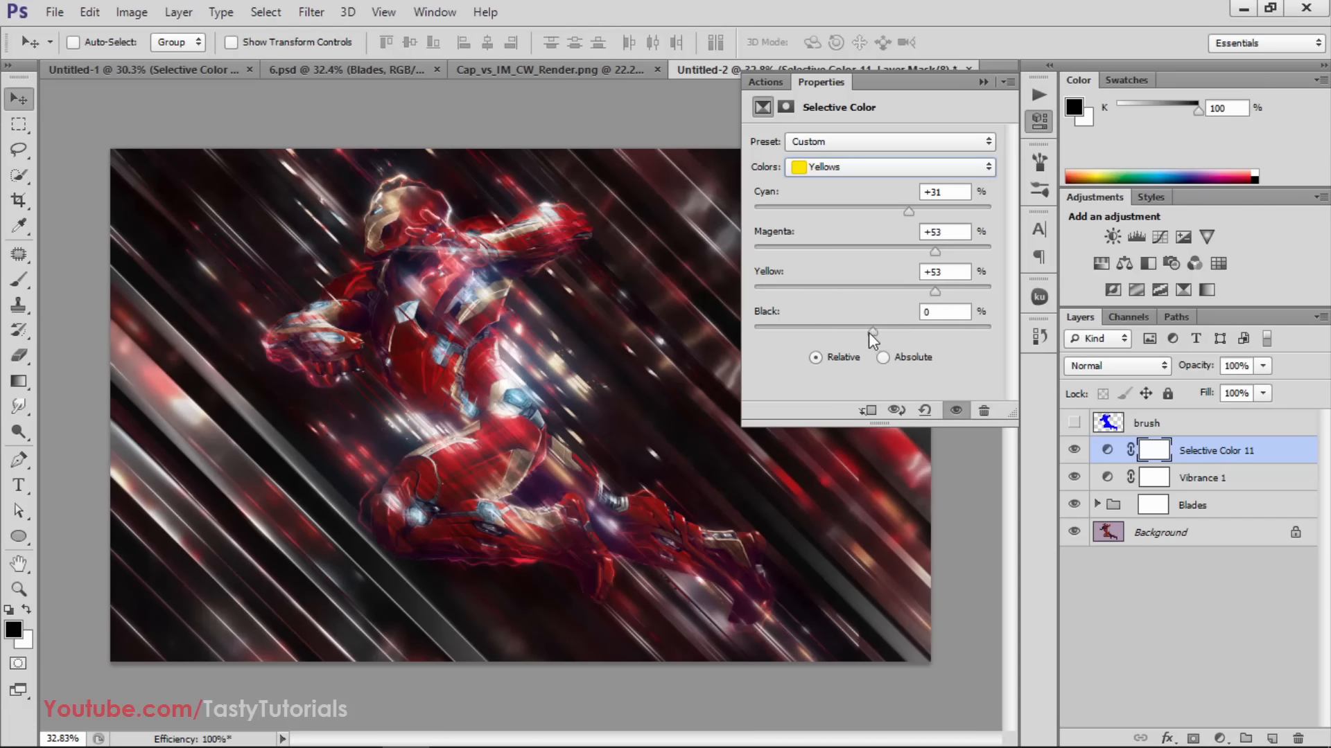
Set the Blues of the Selective Color adjustment to Cyan -23, Magenta +51, Yellow +52 and Black +12
click(846, 164)
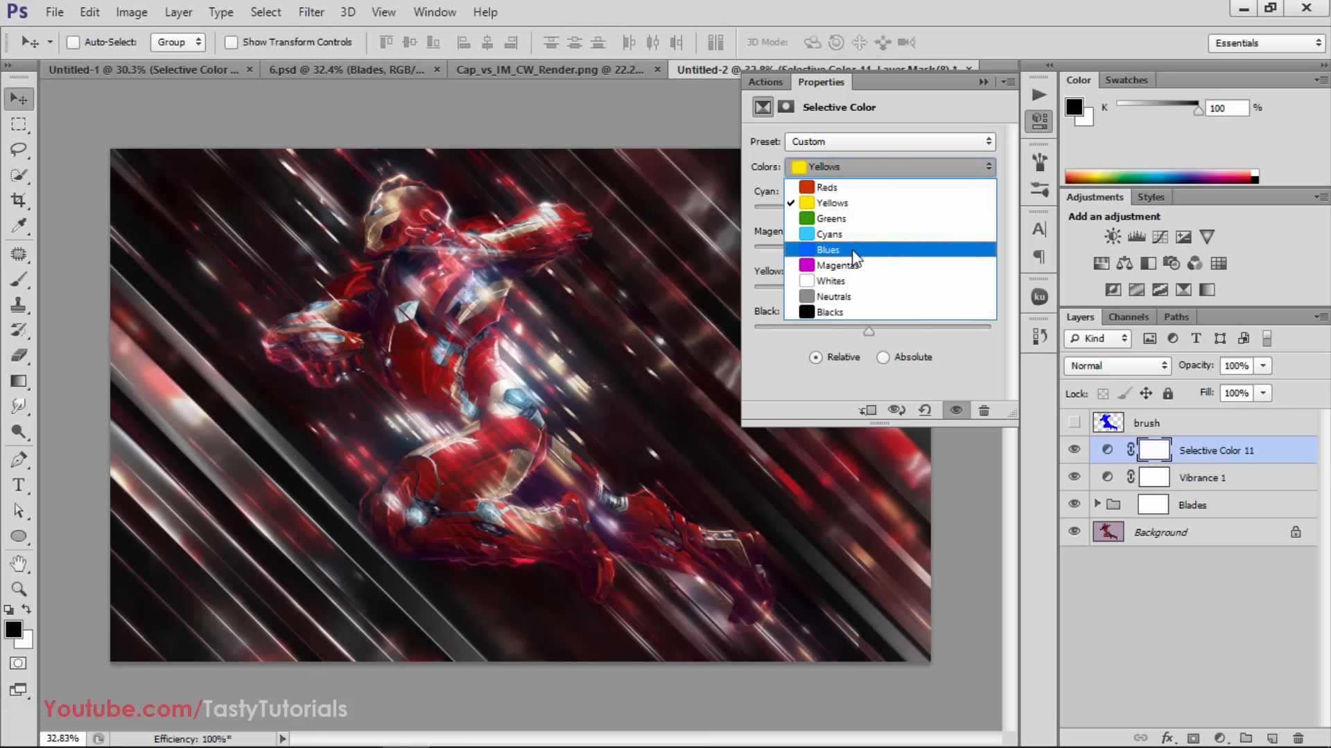
click(851, 248)
drag(872, 212, 845, 212)
drag(928, 255, 933, 251)
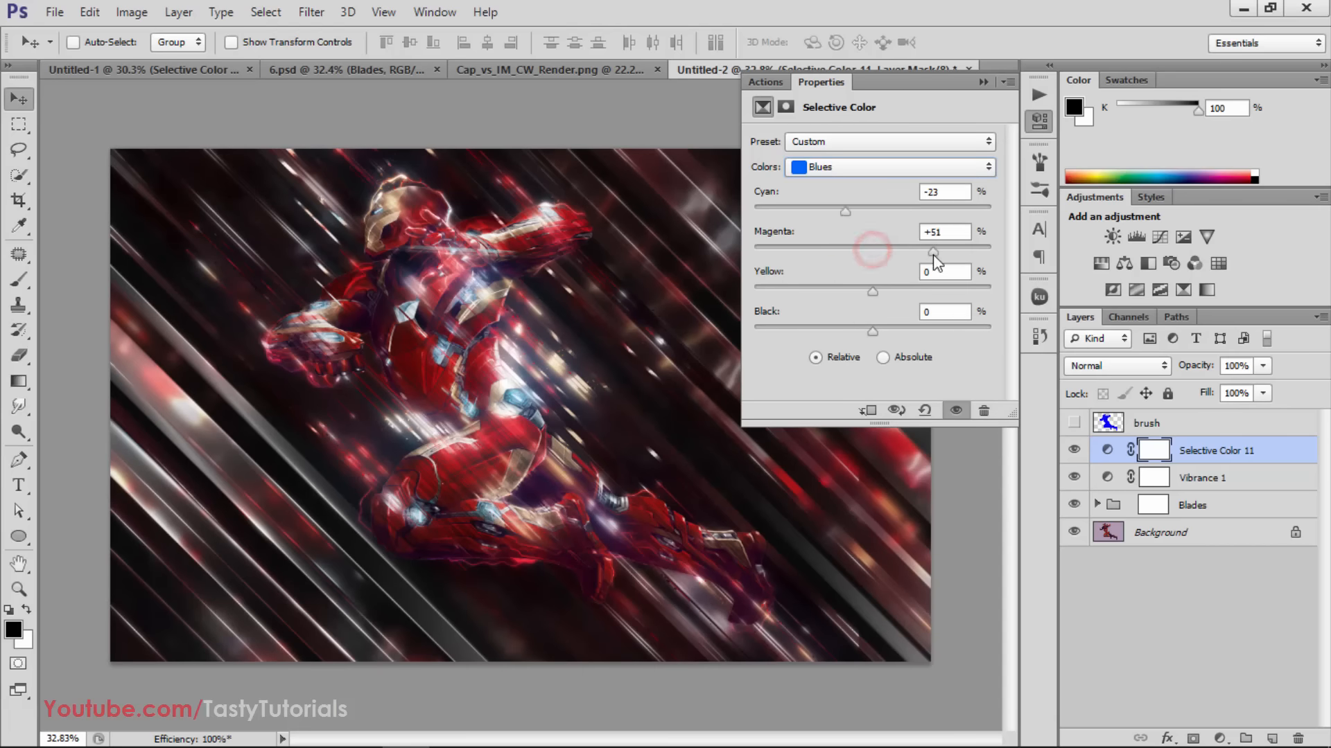
drag(873, 290, 934, 292)
drag(872, 332, 887, 336)
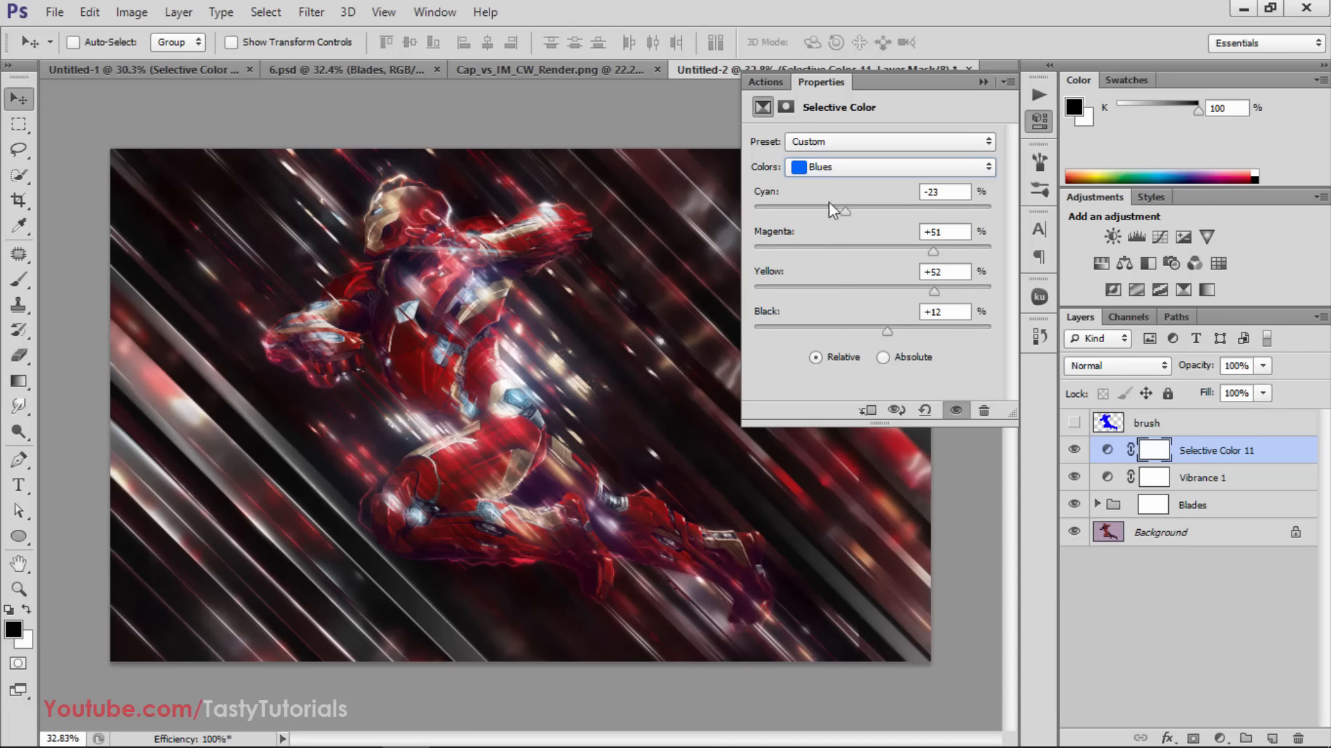
Set the Cyans of the Selective Color adjustment to Cyan -10, Magenta +53, Yellow +46 and Black -38
click(814, 167)
click(840, 225)
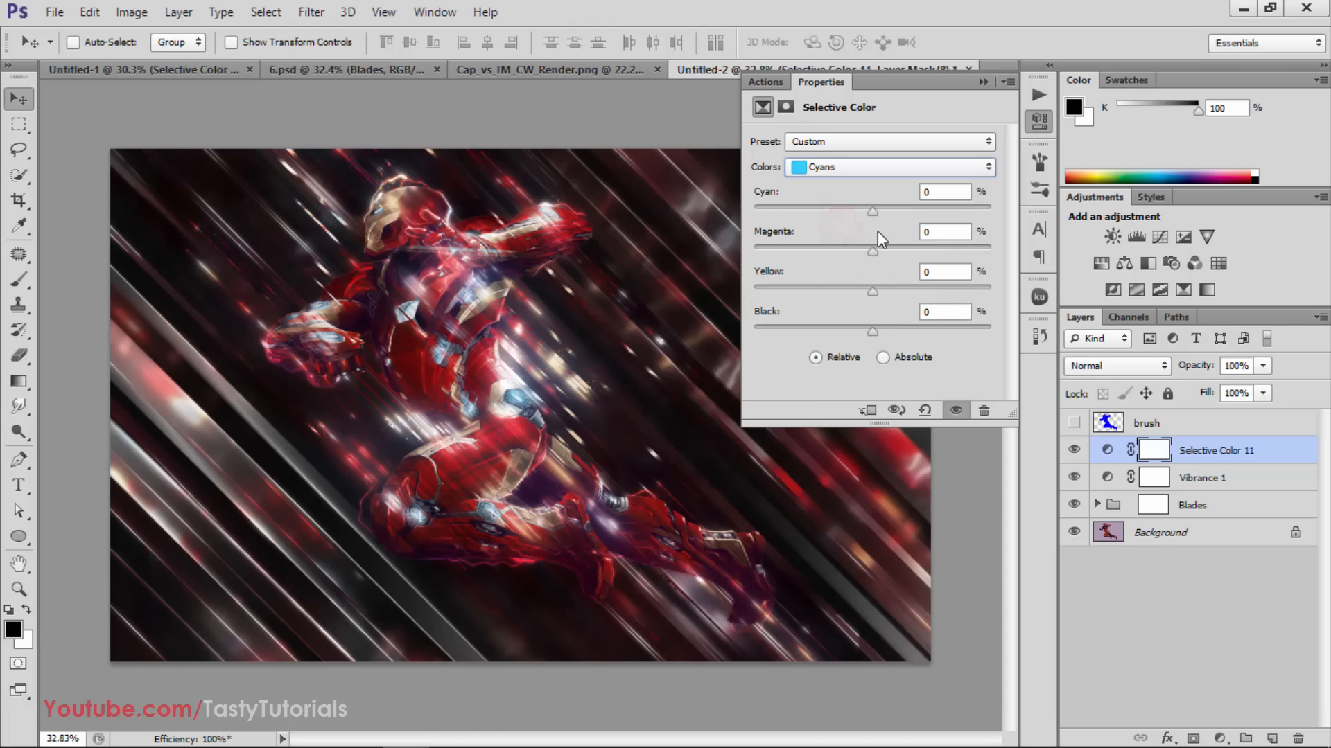
mouse_move(872, 251)
mouse_down()
mouse_move(934, 261)
mouse_move(928, 301)
mouse_up()
click(874, 293)
drag(863, 330, 827, 343)
mouse_move(875, 210)
mouse_down()
mouse_move(830, 215)
mouse_move(861, 219)
mouse_up()
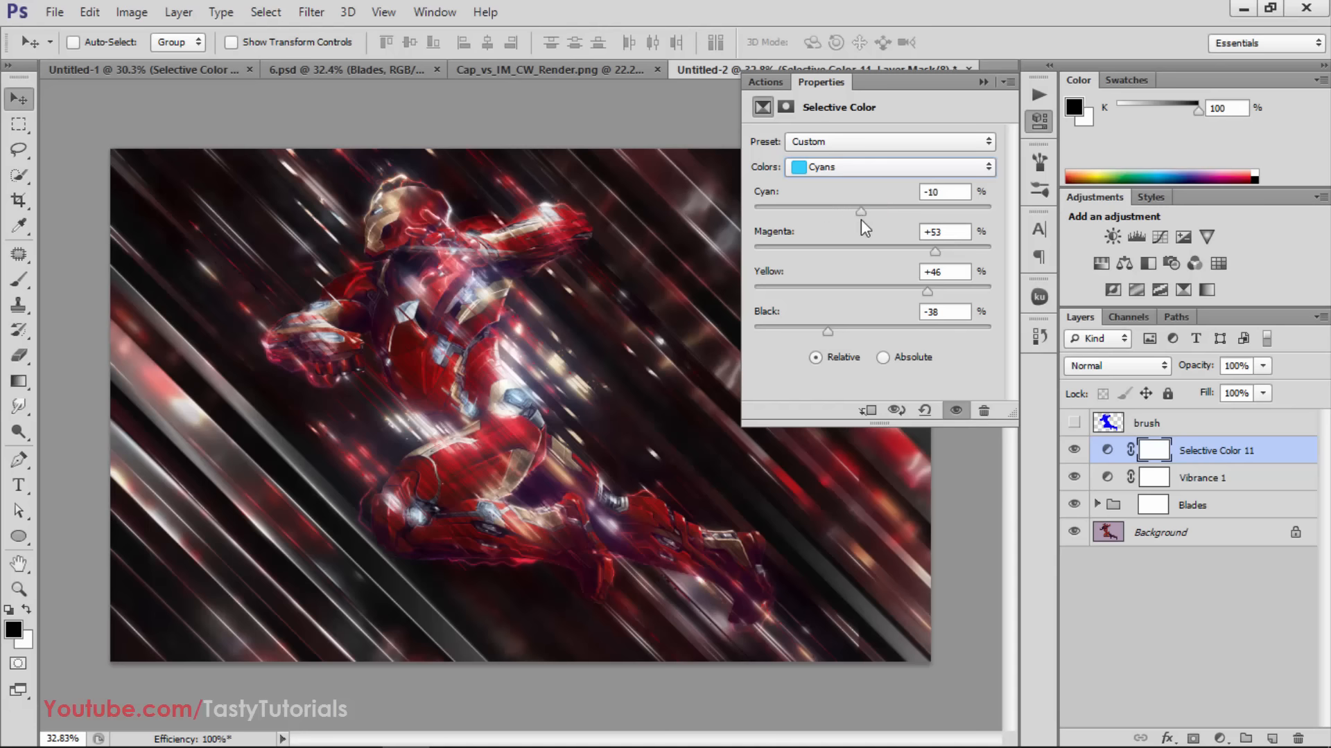
Set the Neutrals to Cyan +2 and Magenta +4, adjust their Yellow for a subtle warm tint, and lower Black slightly
click(878, 171)
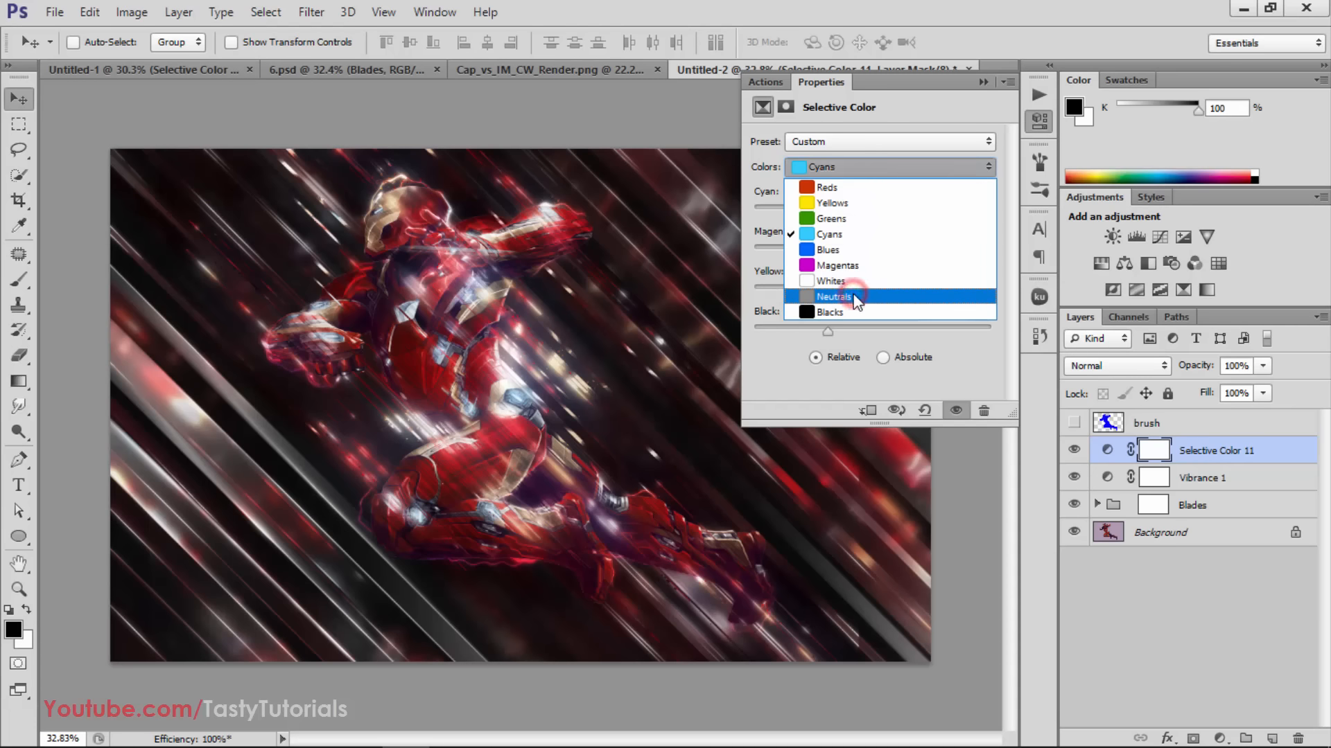
click(857, 300)
drag(870, 213, 881, 253)
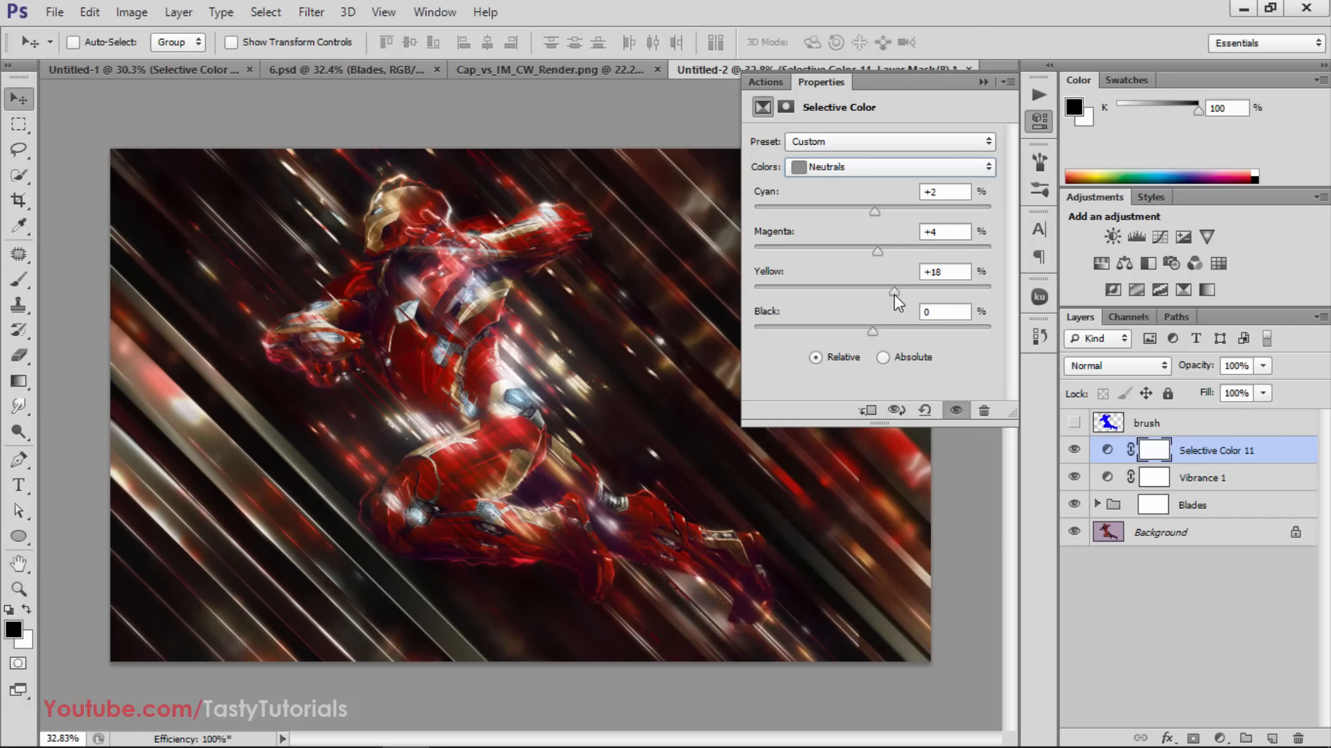
drag(873, 332, 866, 333)
Raise Magenta moderately for the Whites in the Selective Color adjustment
click(858, 168)
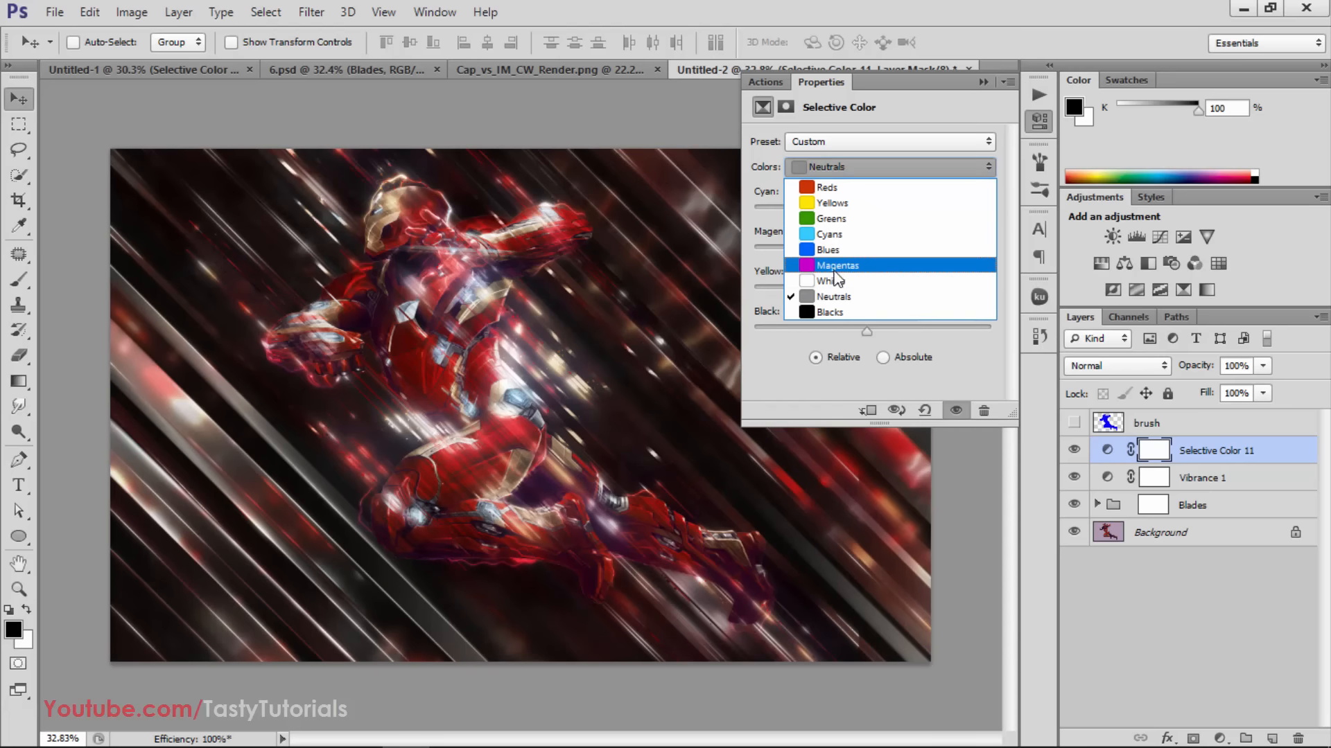
click(832, 281)
drag(871, 255, 896, 256)
Set Magentas to Cyan -21, Magenta -17 and Yellow +37, lower their Black moderately, and close the Selective Color settings
click(853, 175)
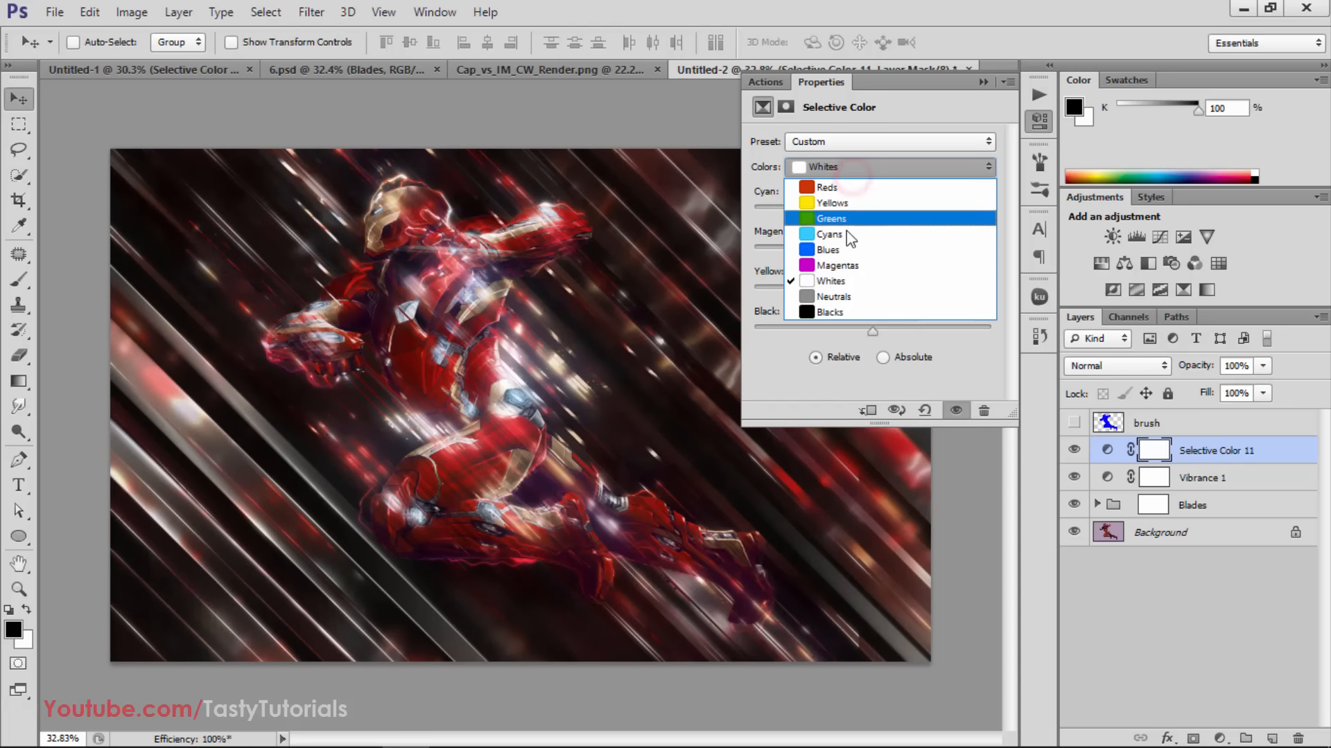
click(851, 264)
drag(874, 212, 835, 292)
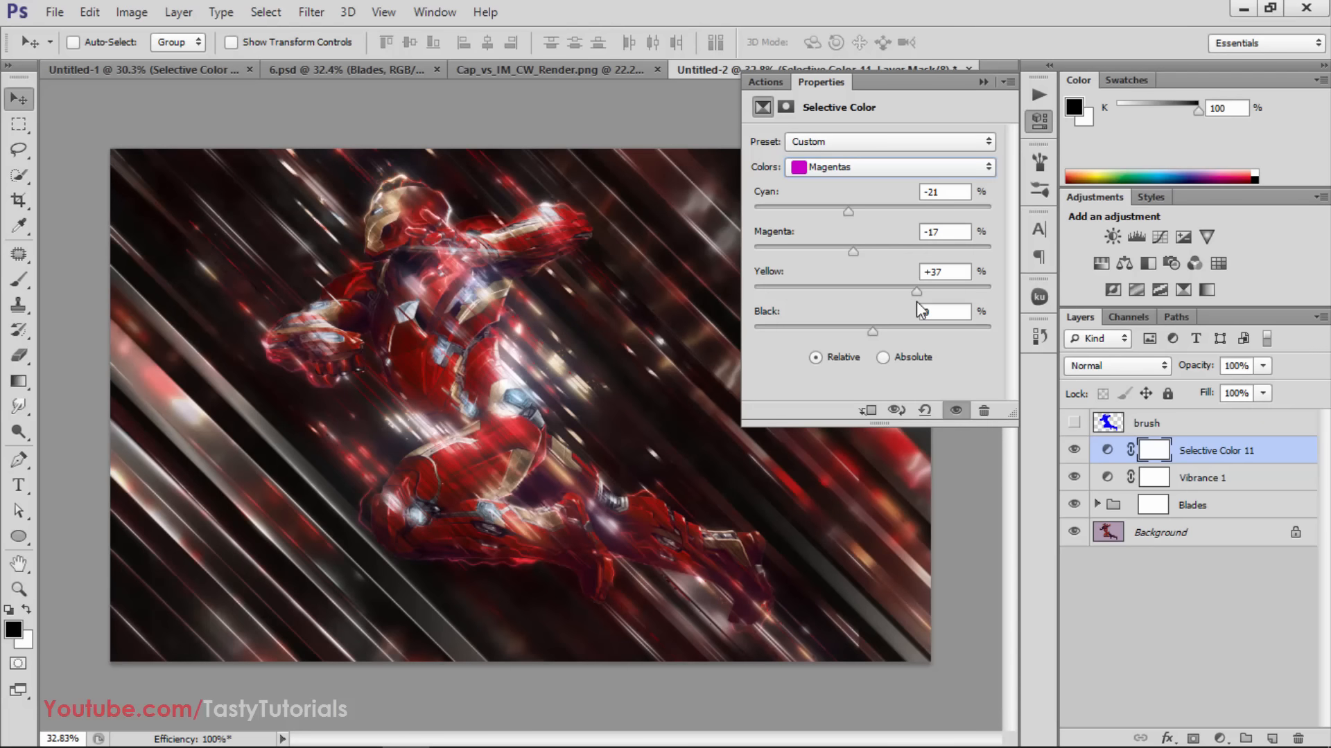
mouse_move(873, 331)
mouse_down()
mouse_move(913, 333)
mouse_move(850, 339)
mouse_up()
click(863, 166)
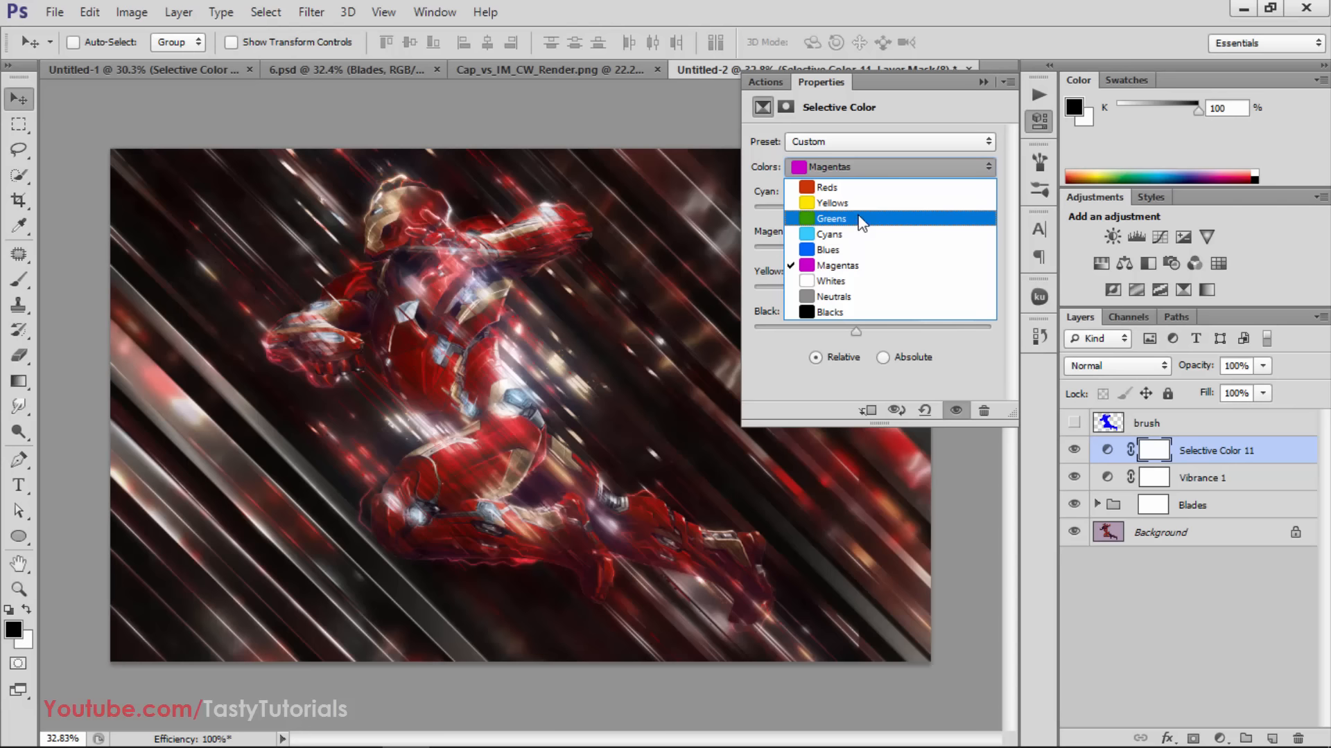
click(880, 106)
click(980, 81)
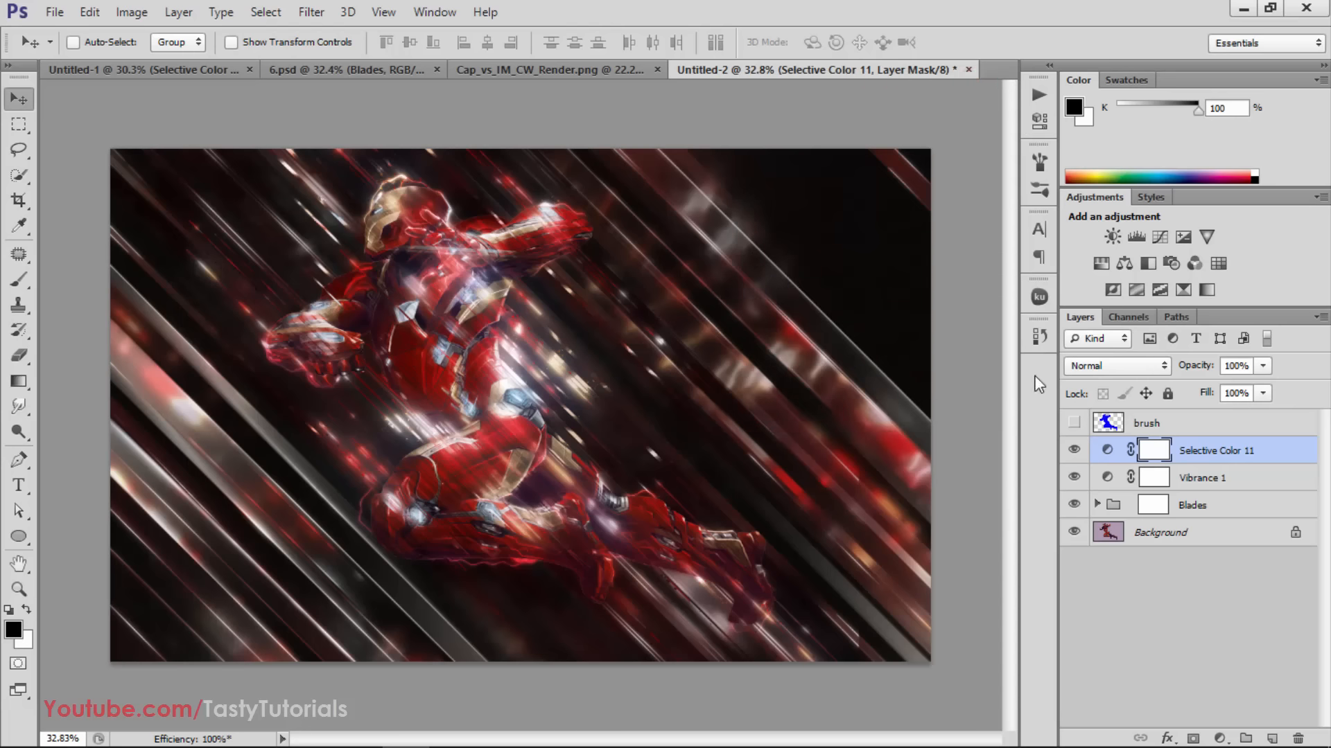
Toggle the Selective Color layer's visibility several times to compare the image with and without the grading, leaving it visible
click(1074, 450)
click(1073, 451)
click(1074, 450)
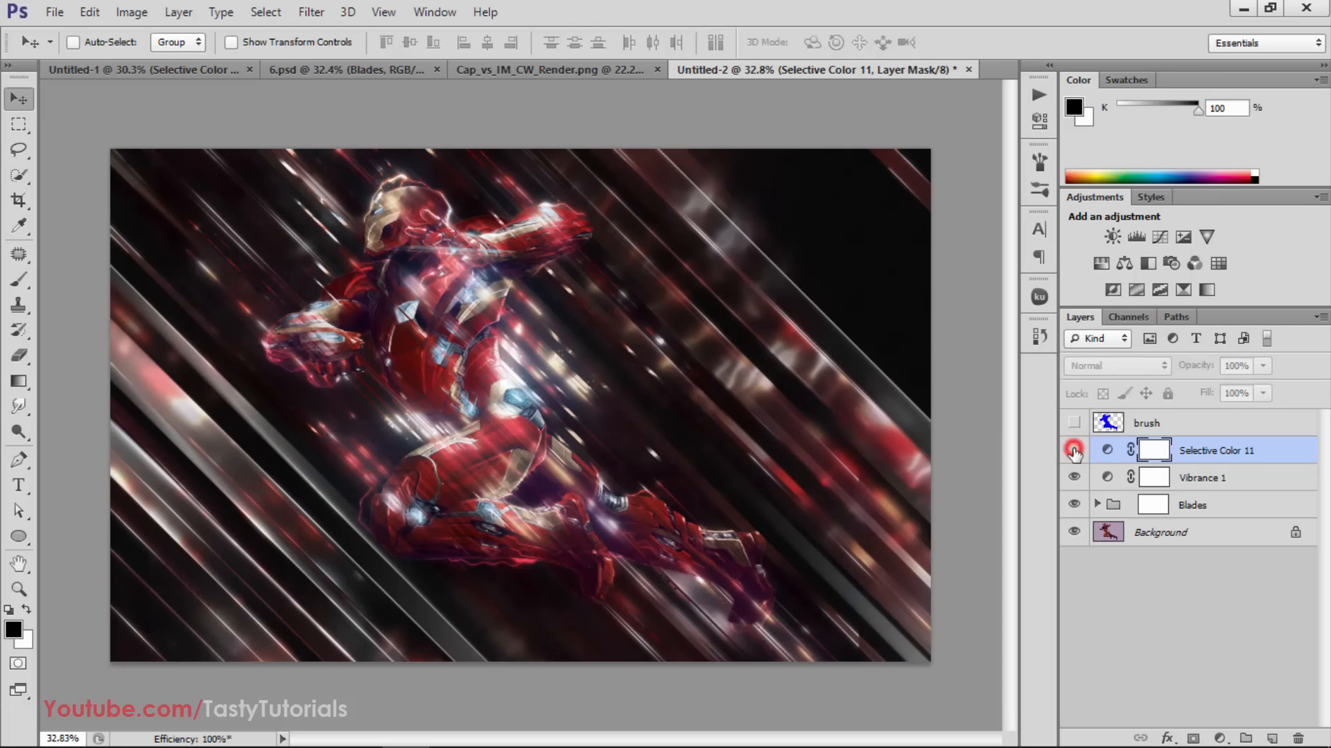
click(1074, 450)
click(1073, 451)
click(1073, 451)
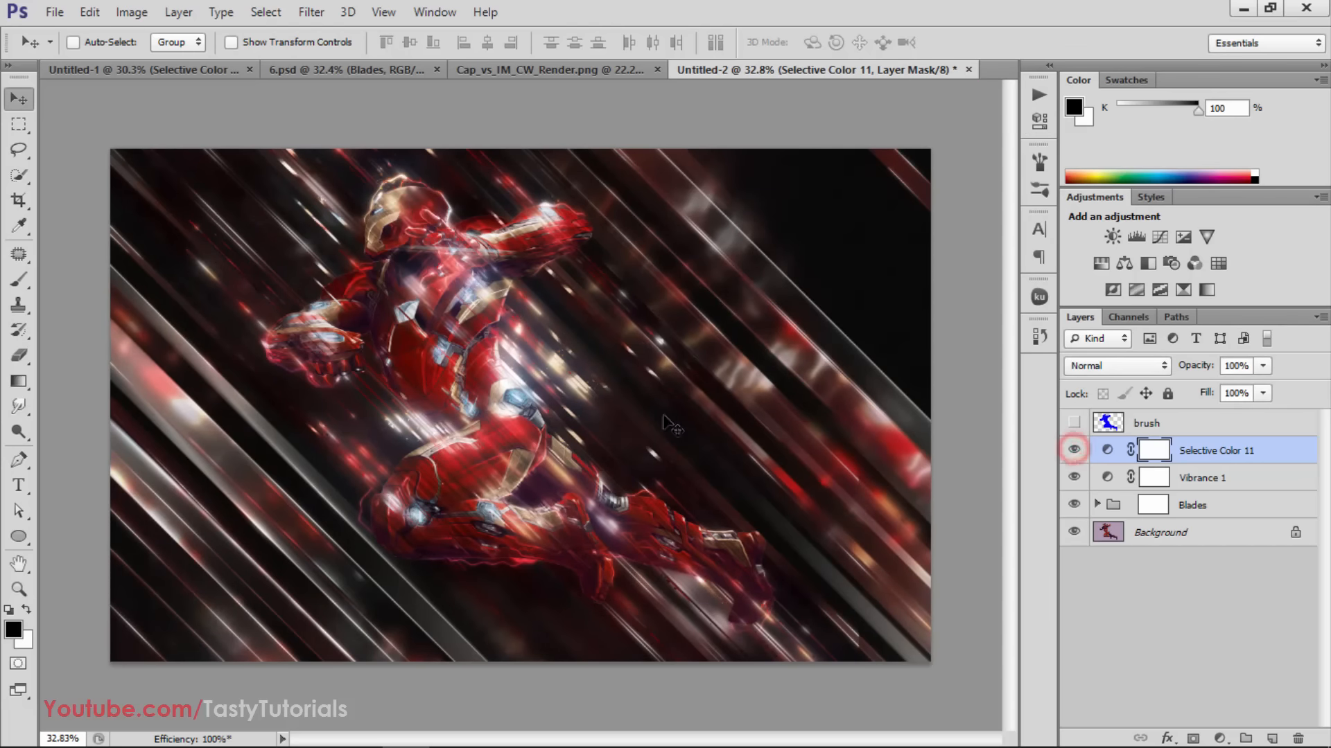
scroll(672, 425, down, 2)
scroll(672, 425, up, 1)
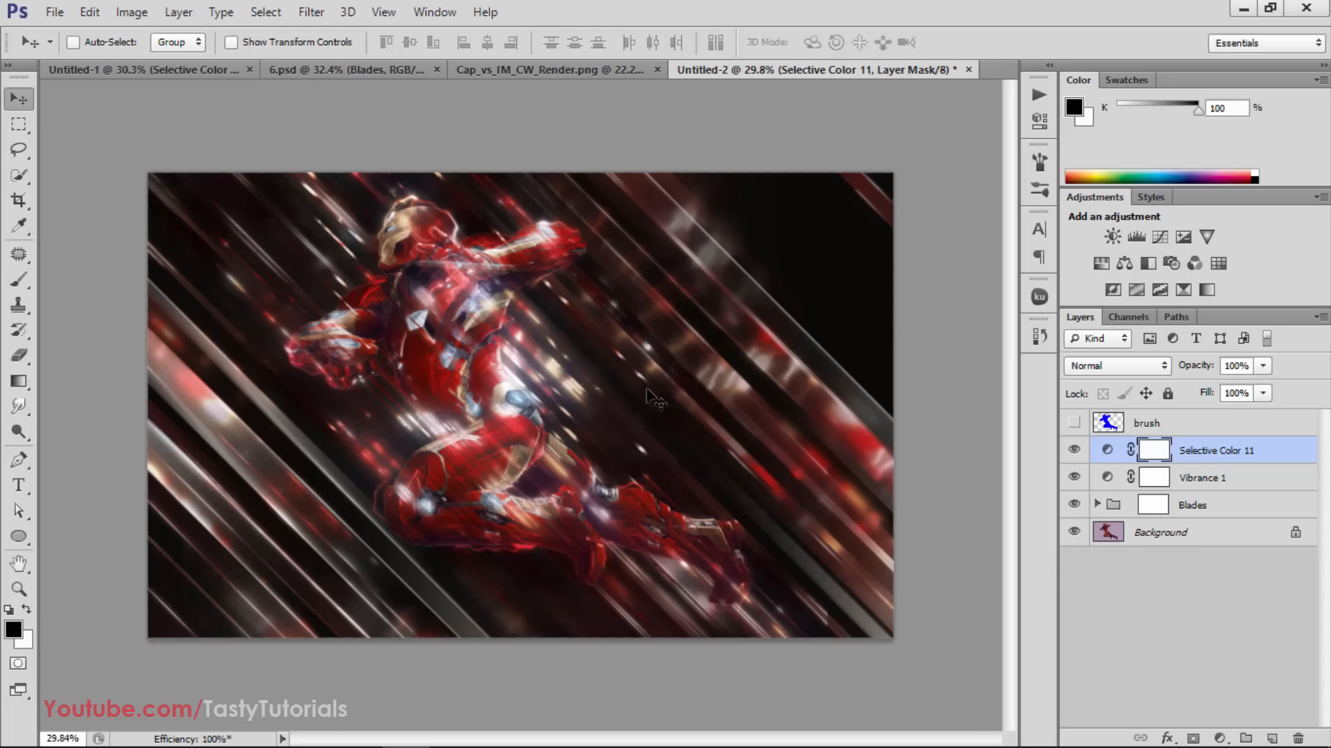
scroll(598, 416, up, 4)
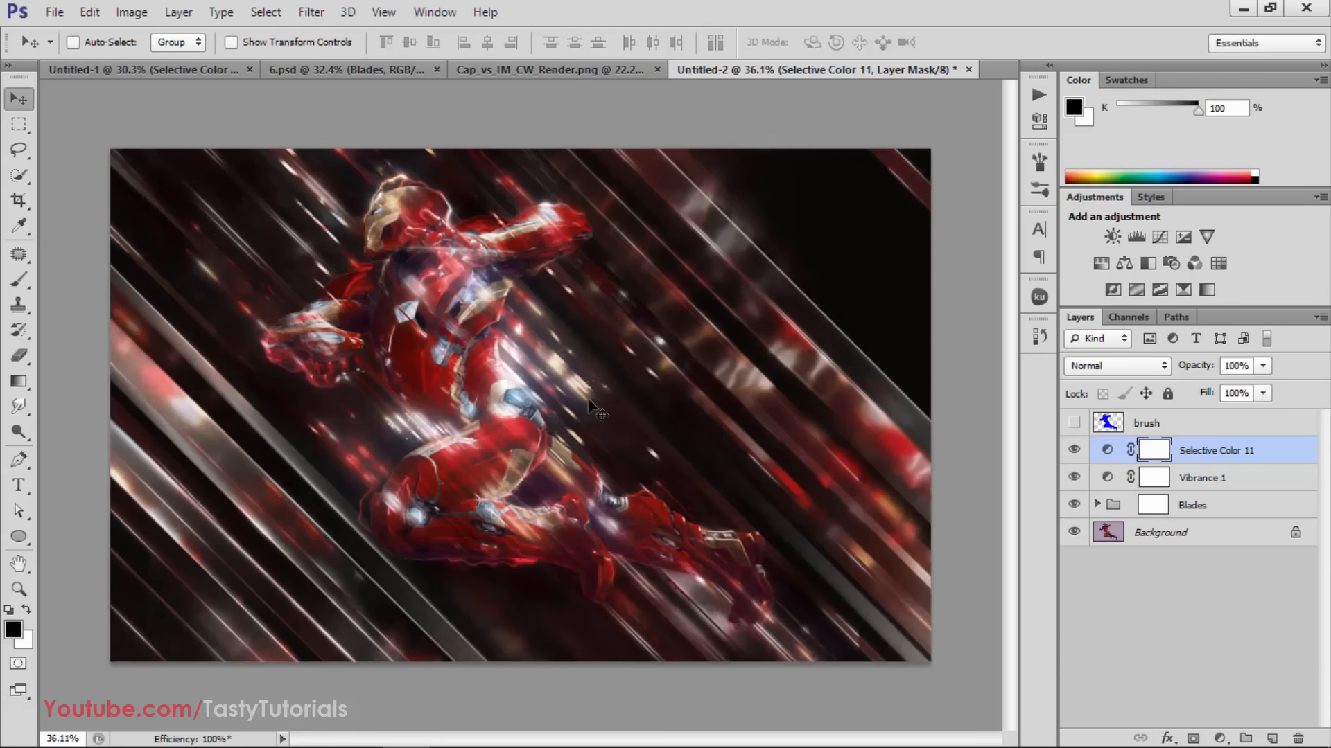
scroll(588, 418, down, 2)
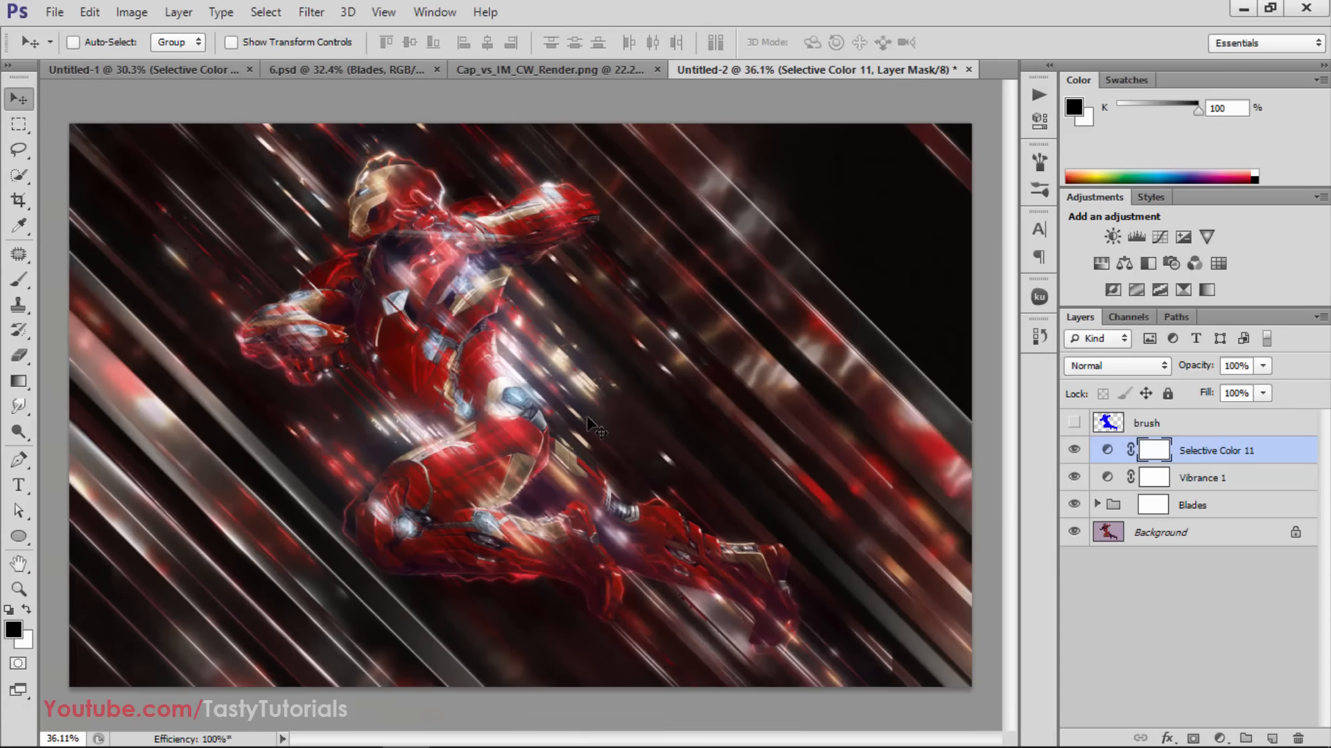
scroll(596, 426, down, 1)
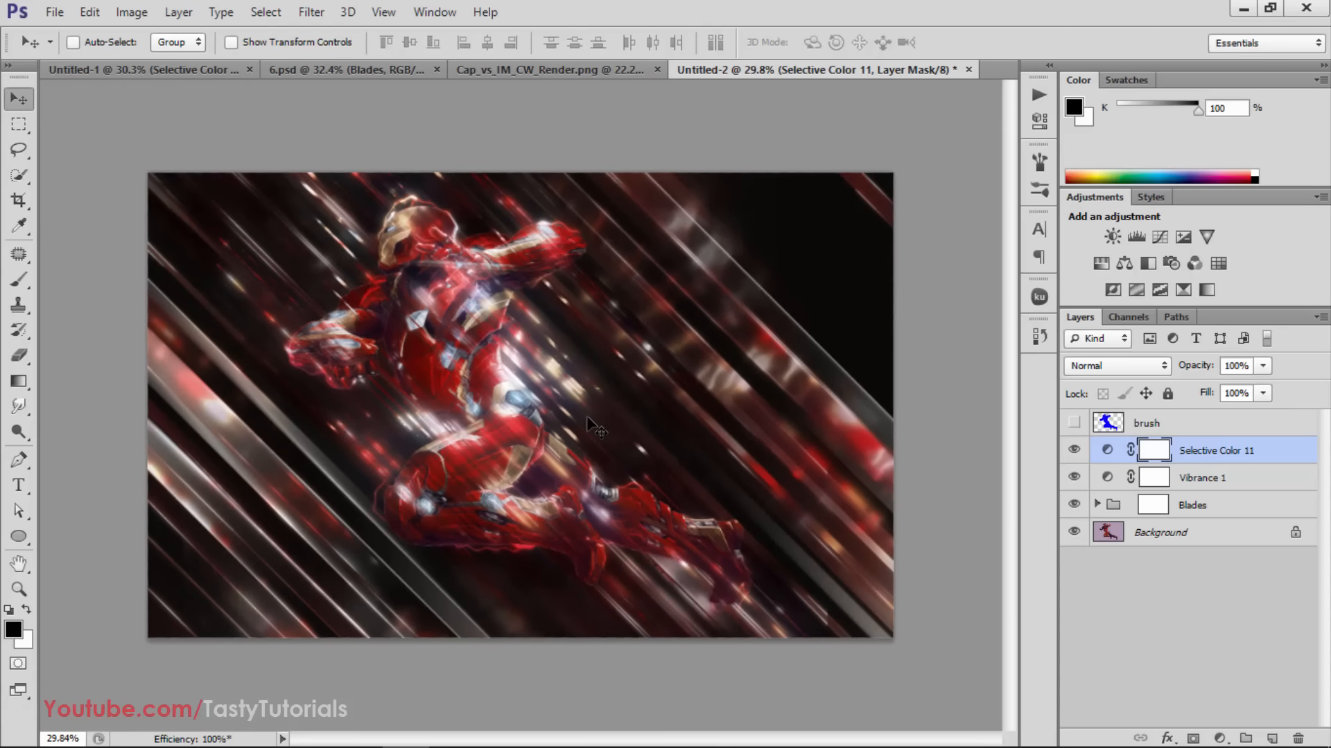